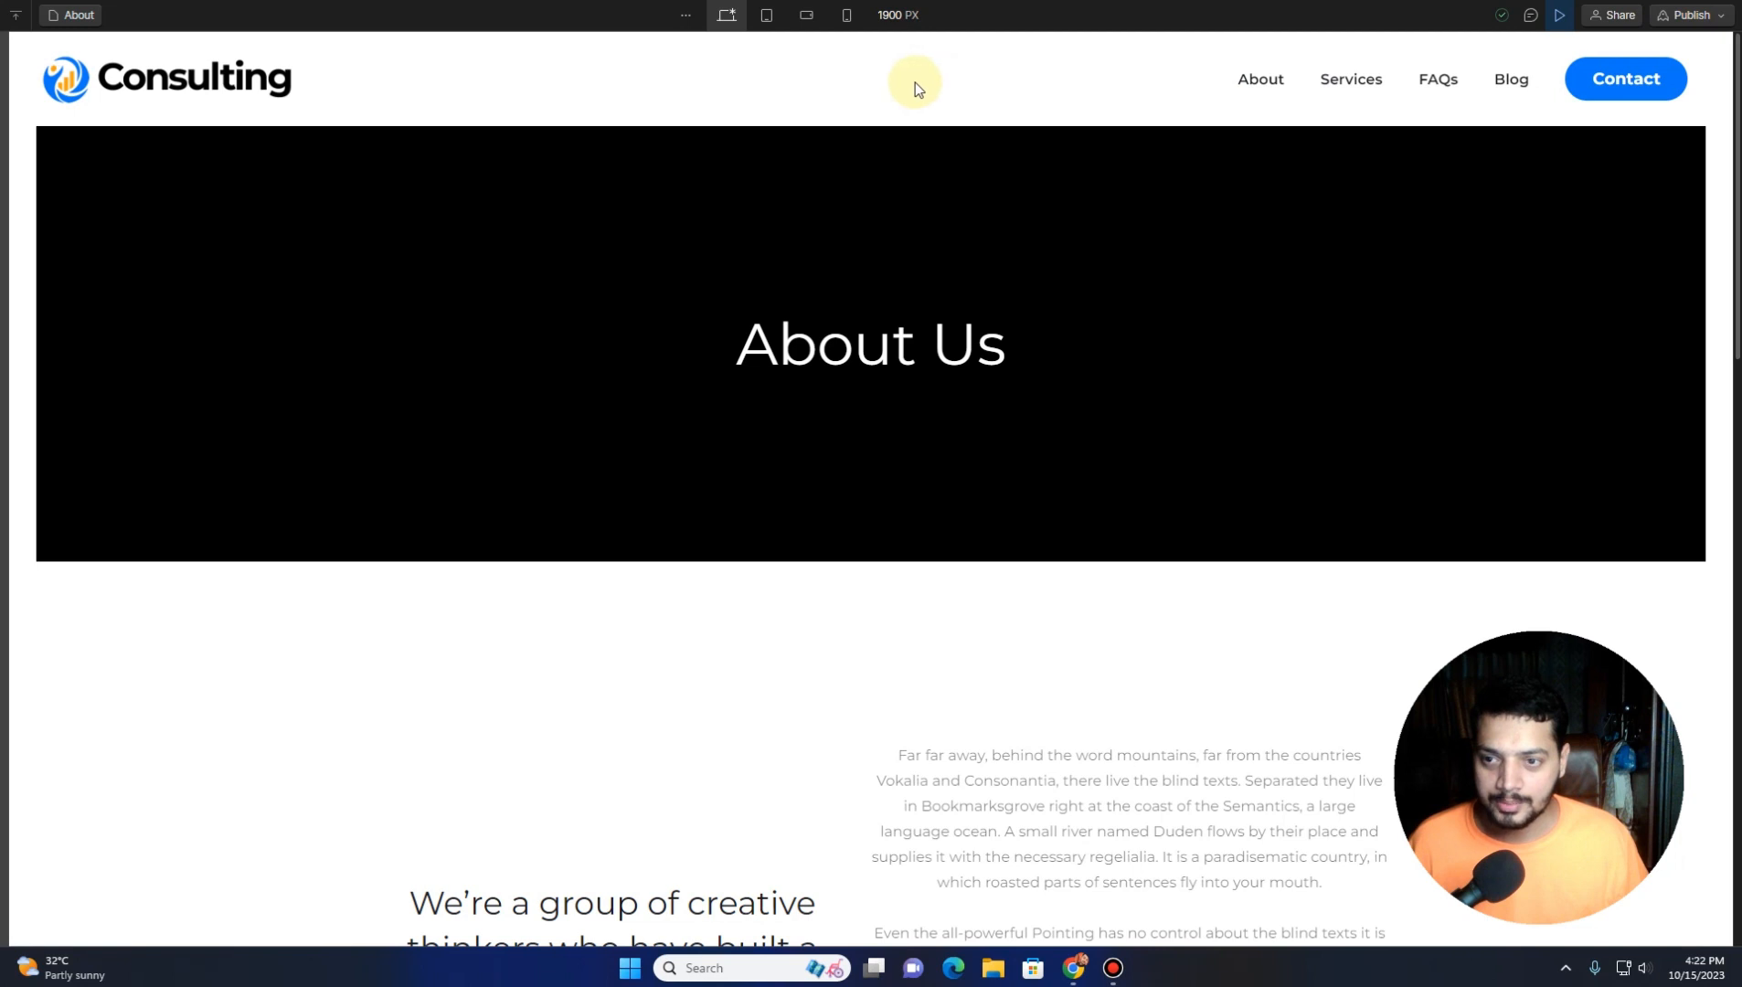
# Preview the About page header at the mobile landscape and portrait breakpoints, opening and closing the mobile menu, and return to desktop view
pyautogui.click(767, 14)
pyautogui.click(801, 24)
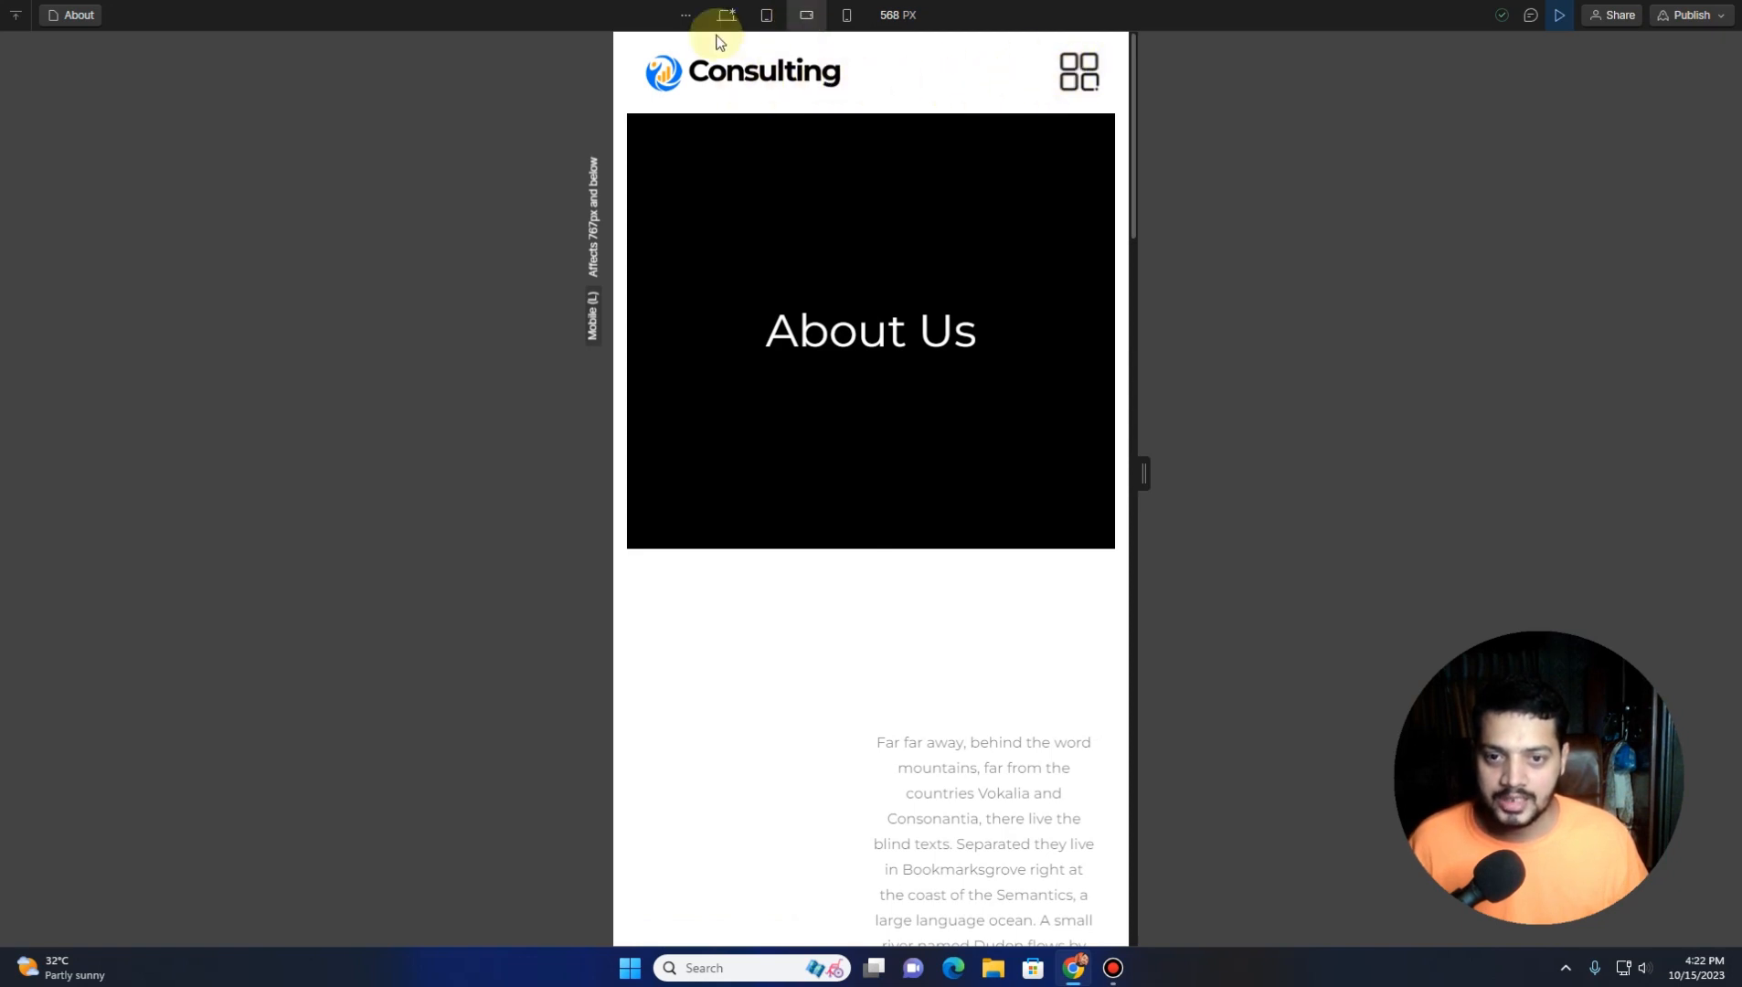
pyautogui.click(1087, 77)
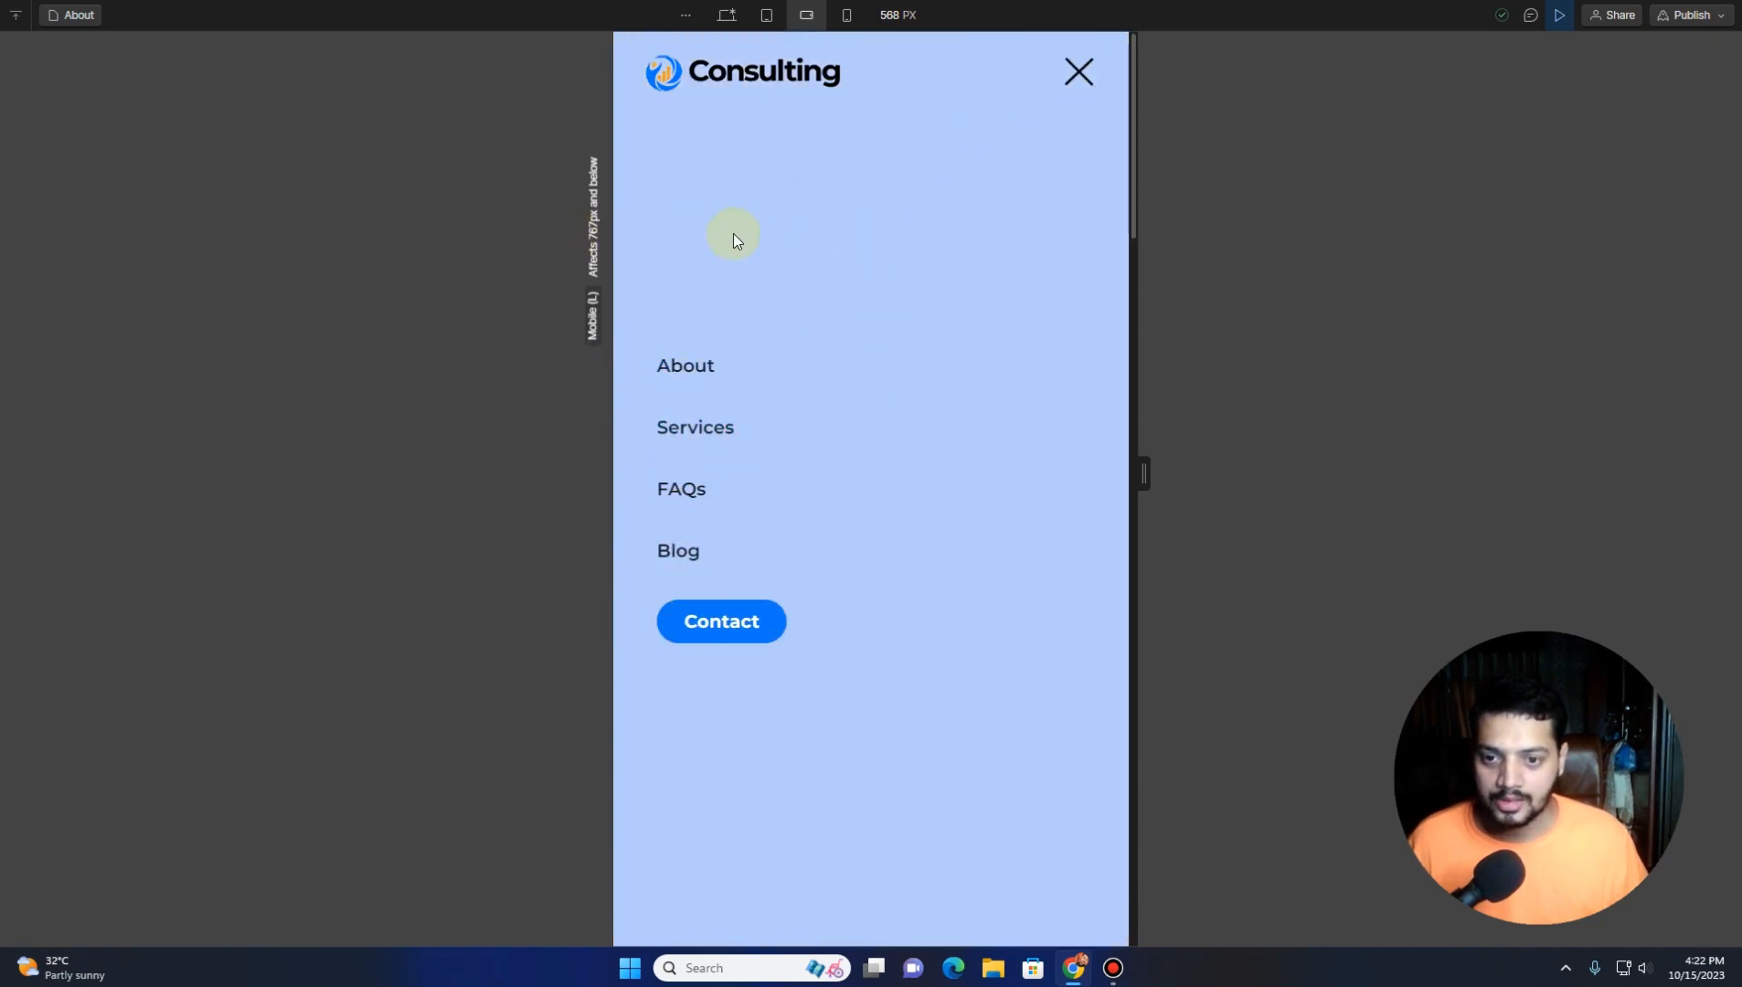
pyautogui.click(1084, 74)
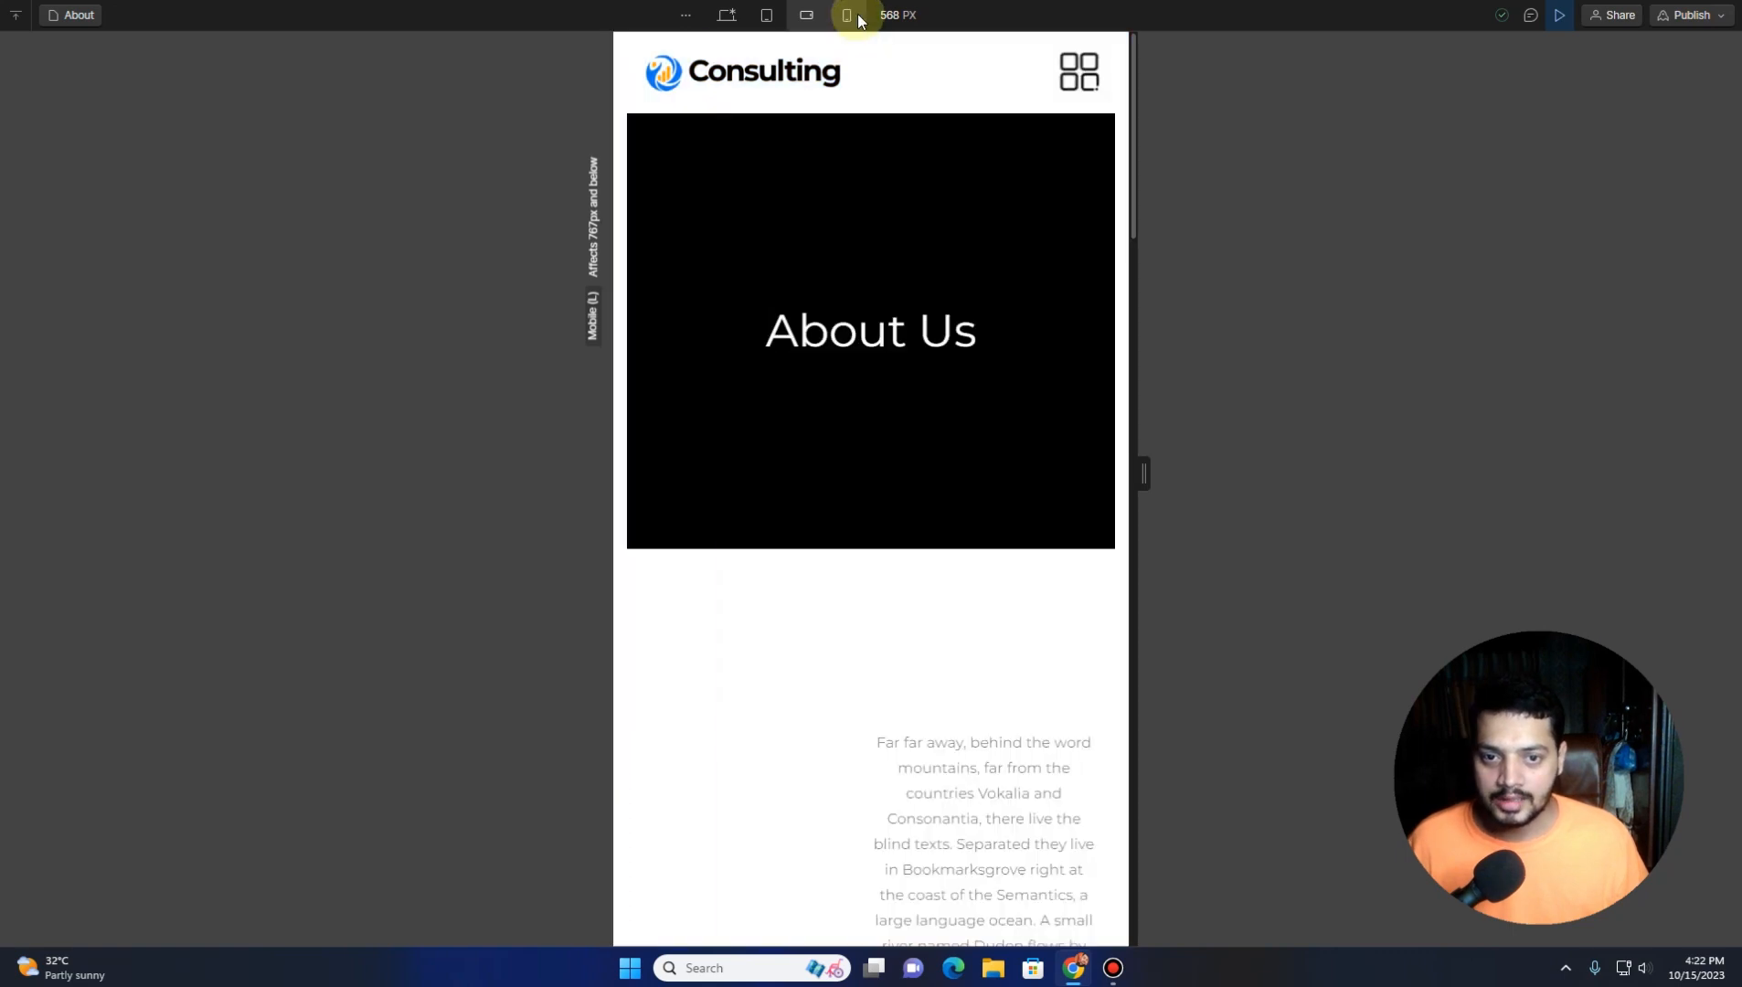
pyautogui.click(846, 14)
pyautogui.click(977, 79)
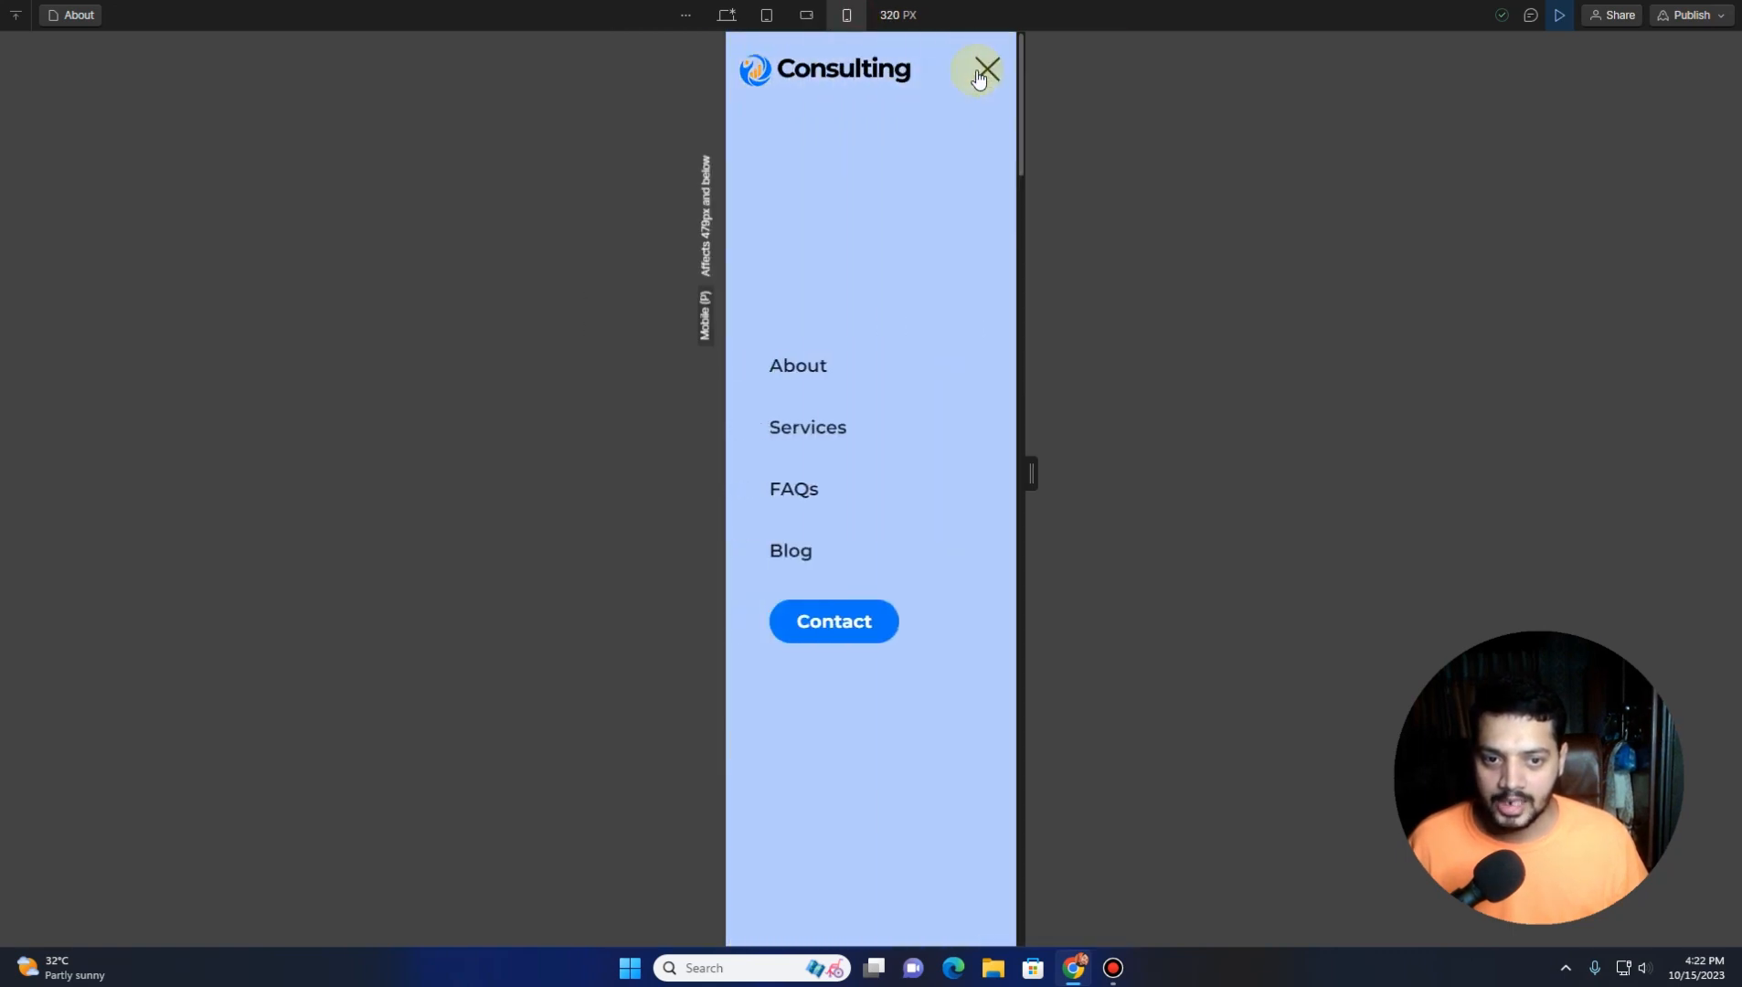
pyautogui.click(977, 73)
pyautogui.click(725, 14)
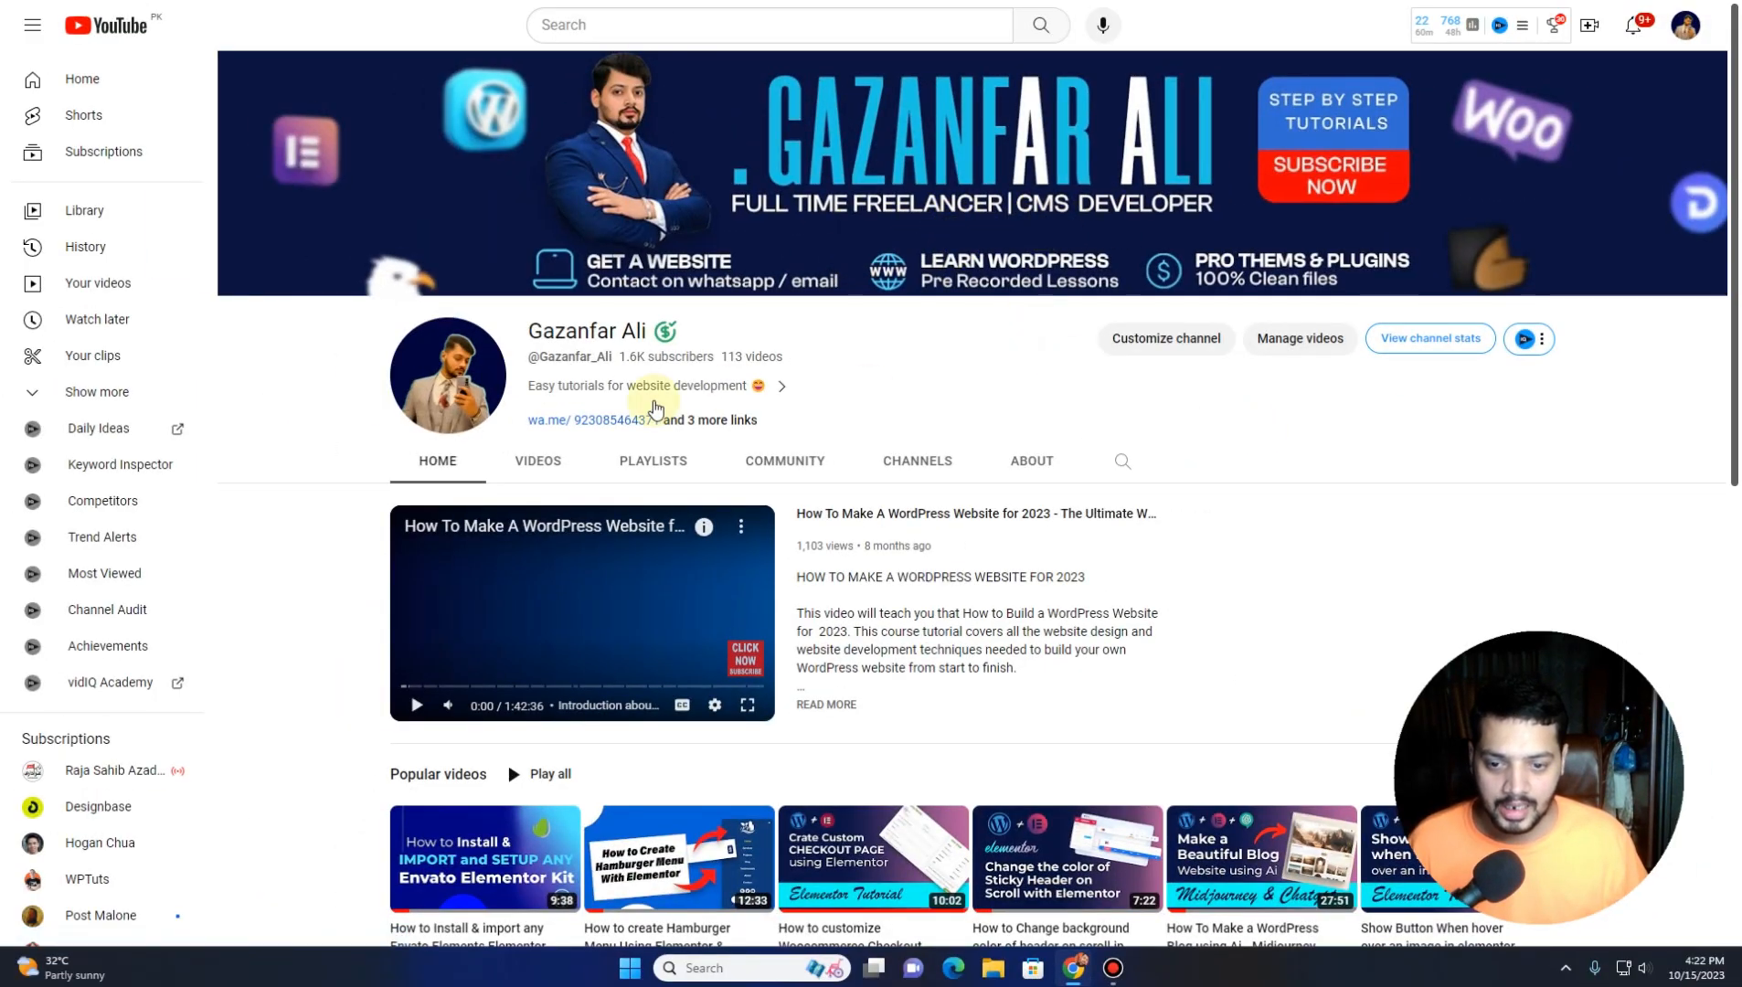
# Switch to the YouTube channel page, look over its uploaded videos, and return to the channel's home section
pyautogui.click(541, 463)
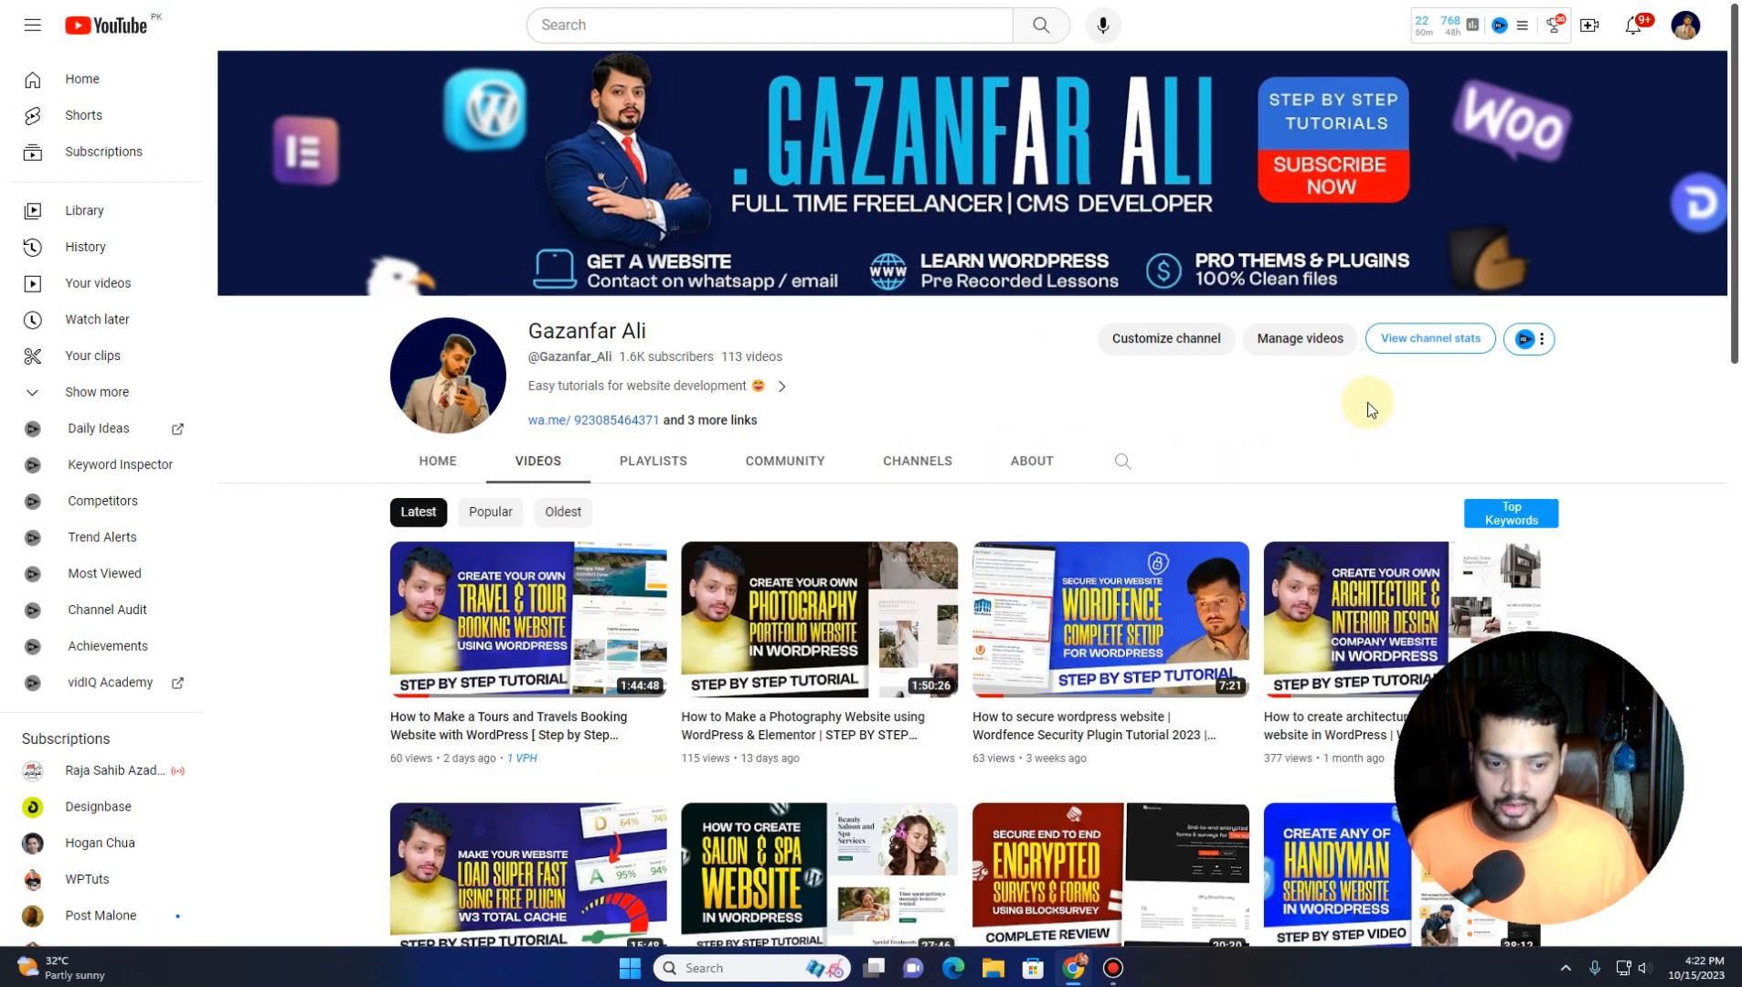
pyautogui.scroll(-5, 1615, 419)
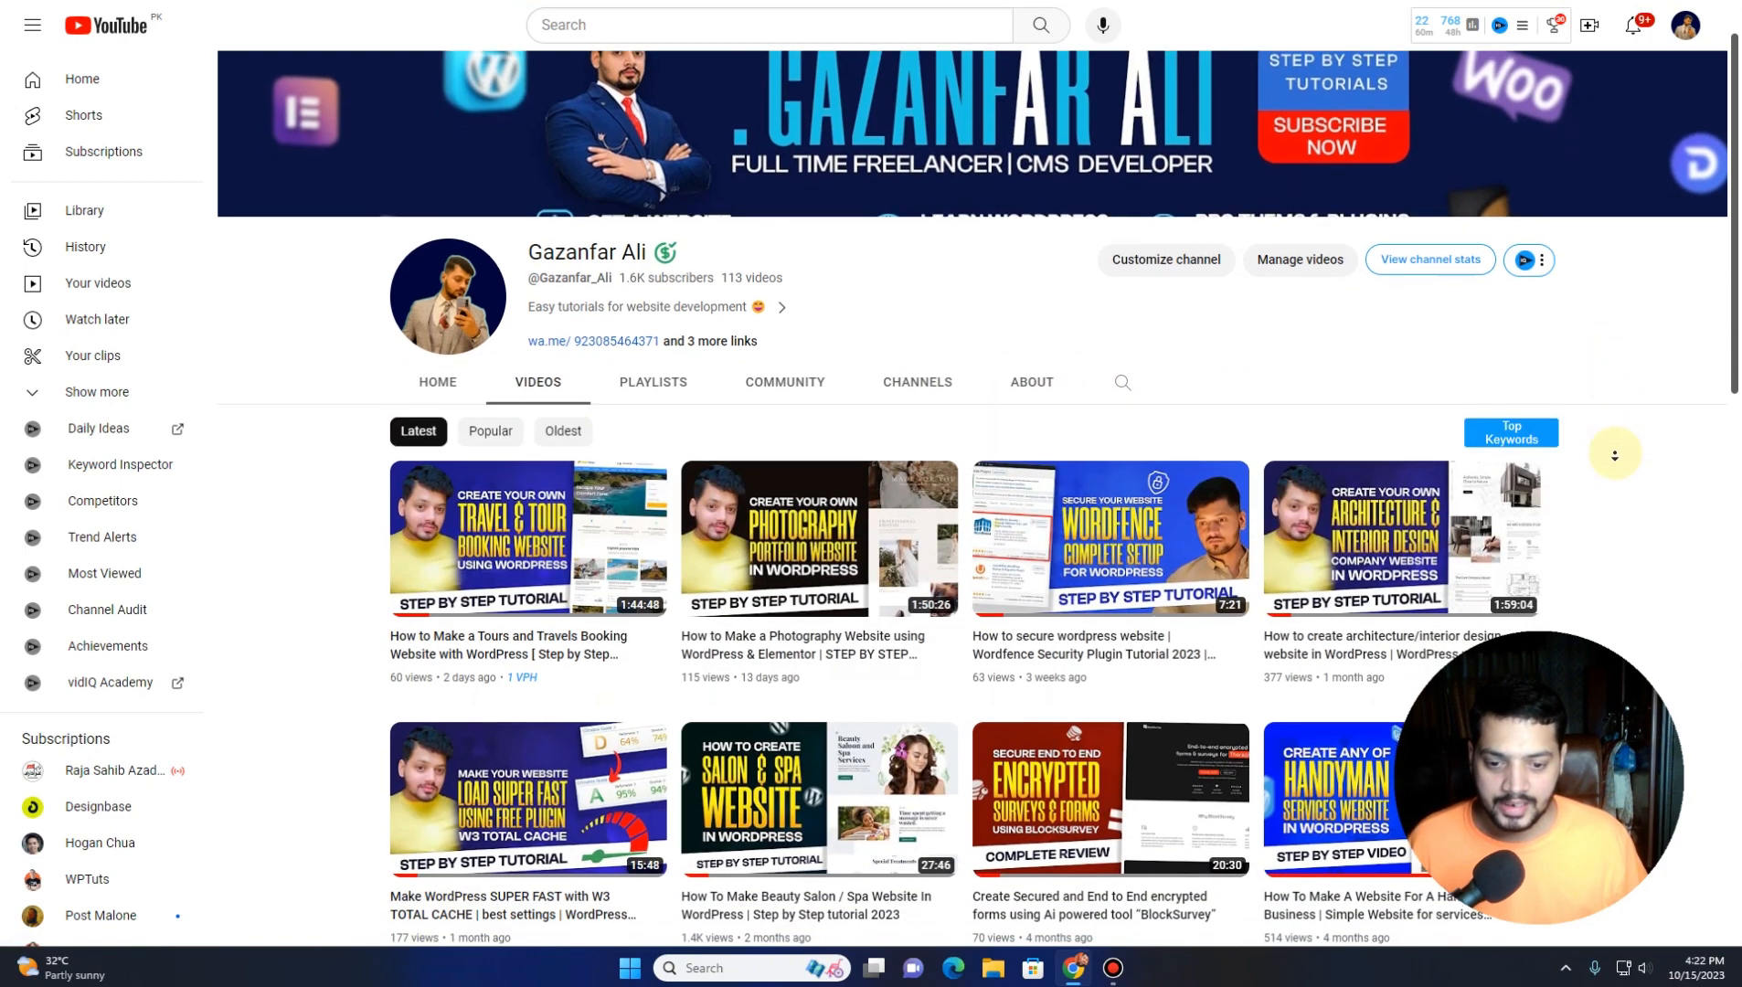
pyautogui.scroll(6, 1613, 461)
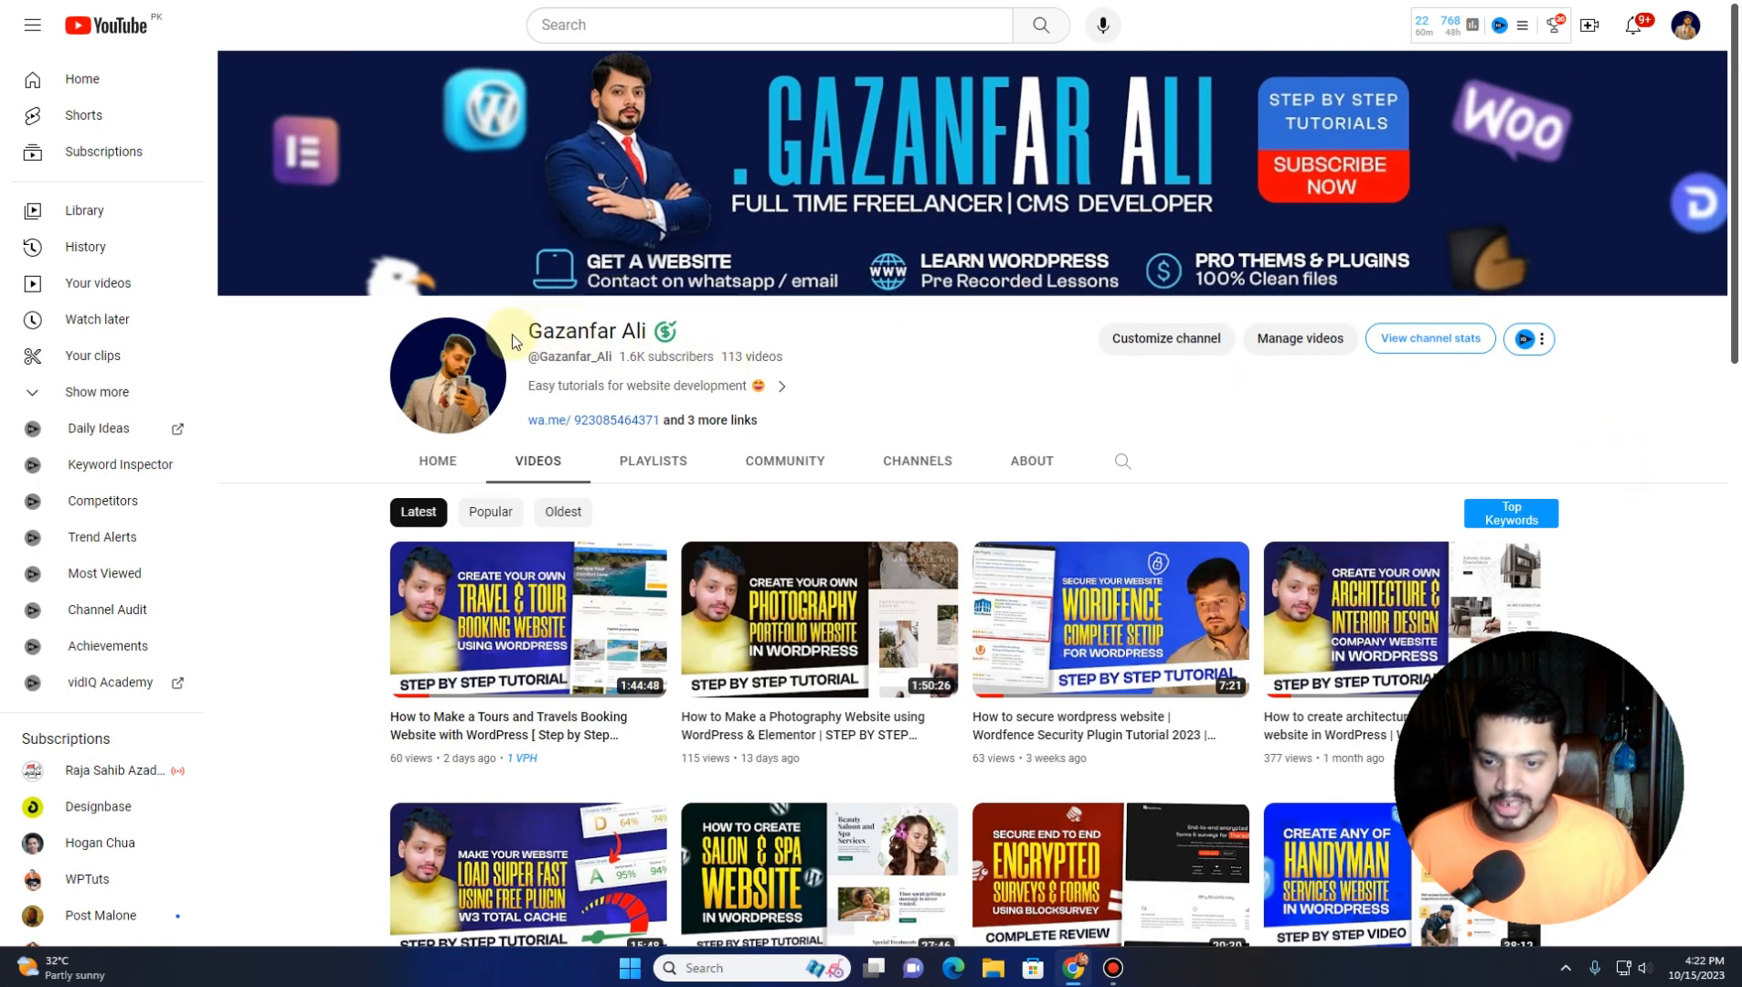
pyautogui.click(445, 468)
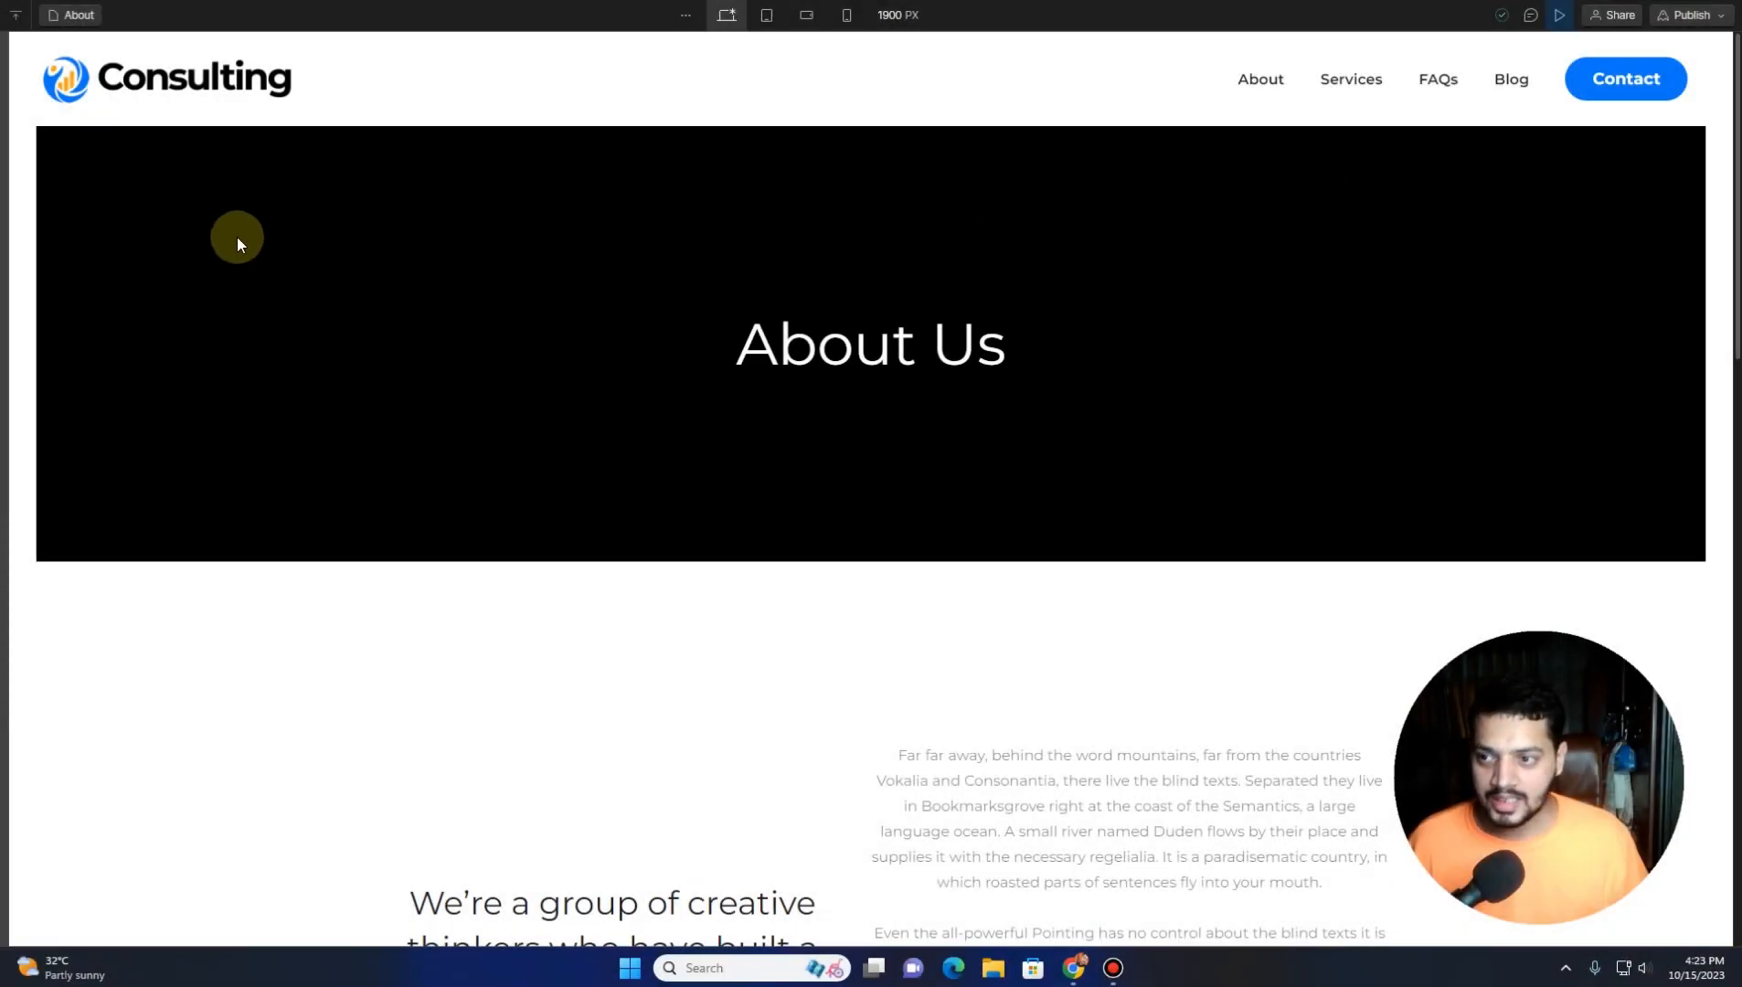
# Back in Webflow, leave preview mode and review the About page layout from the header down to the footer
pyautogui.click(1559, 16)
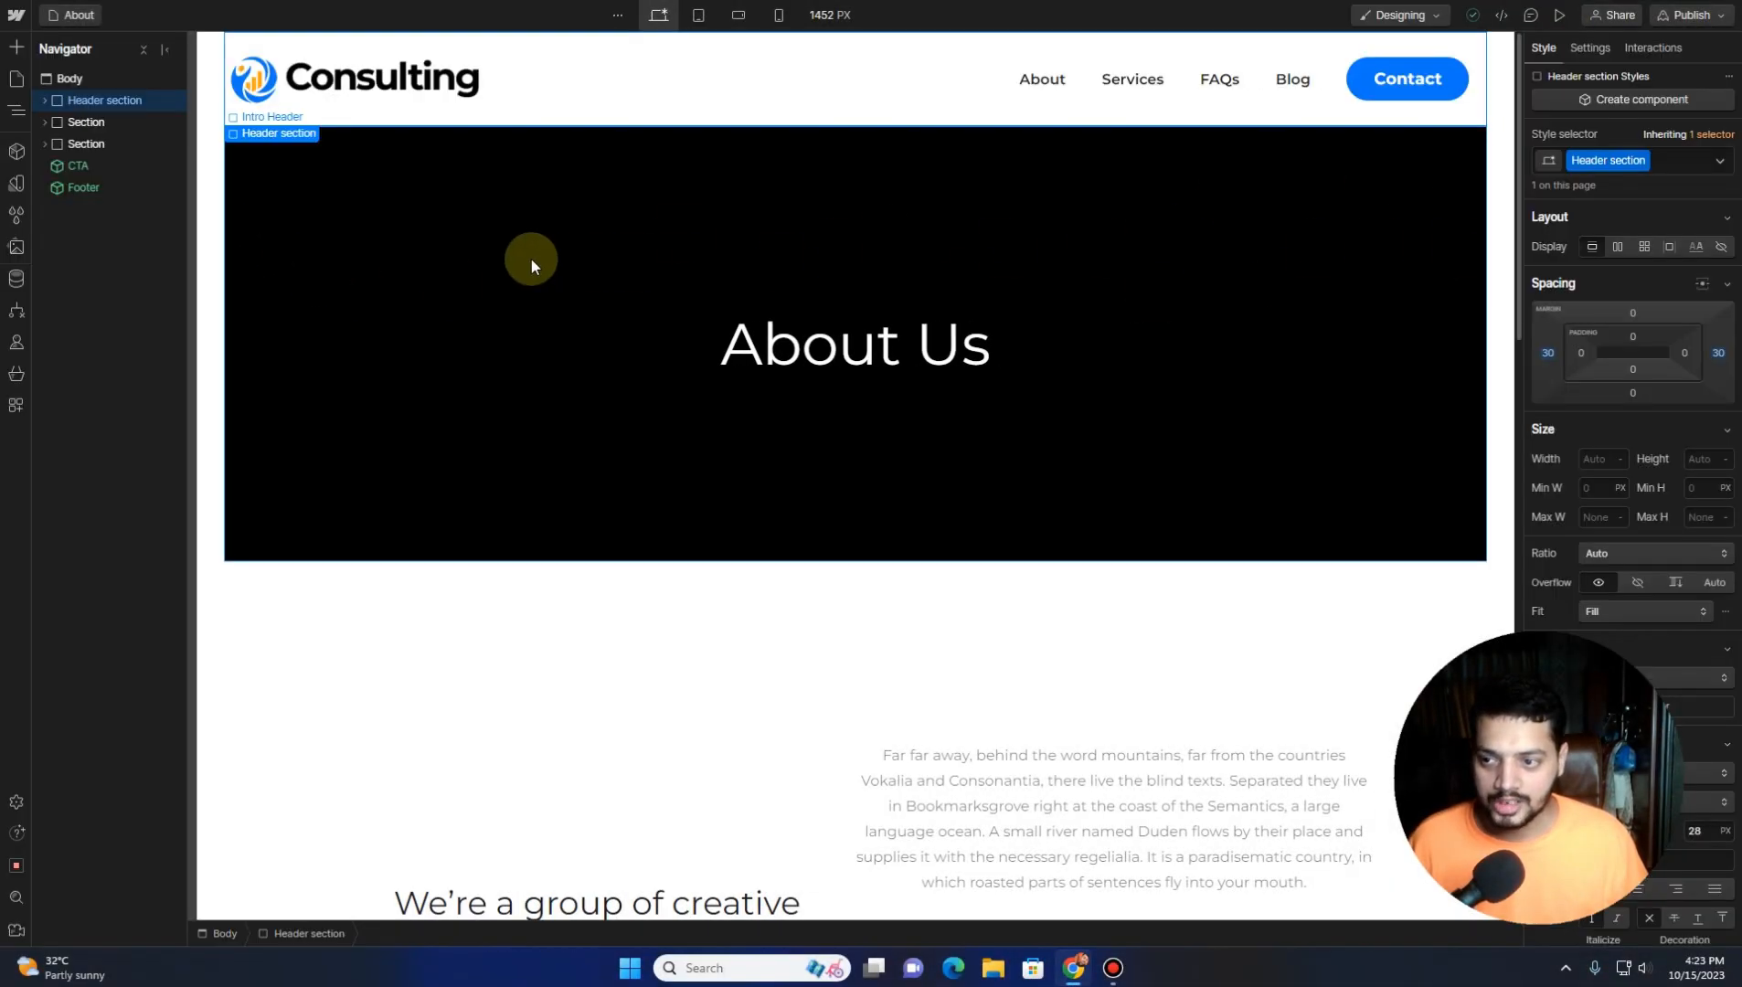
pyautogui.scroll(-10, 731, 503)
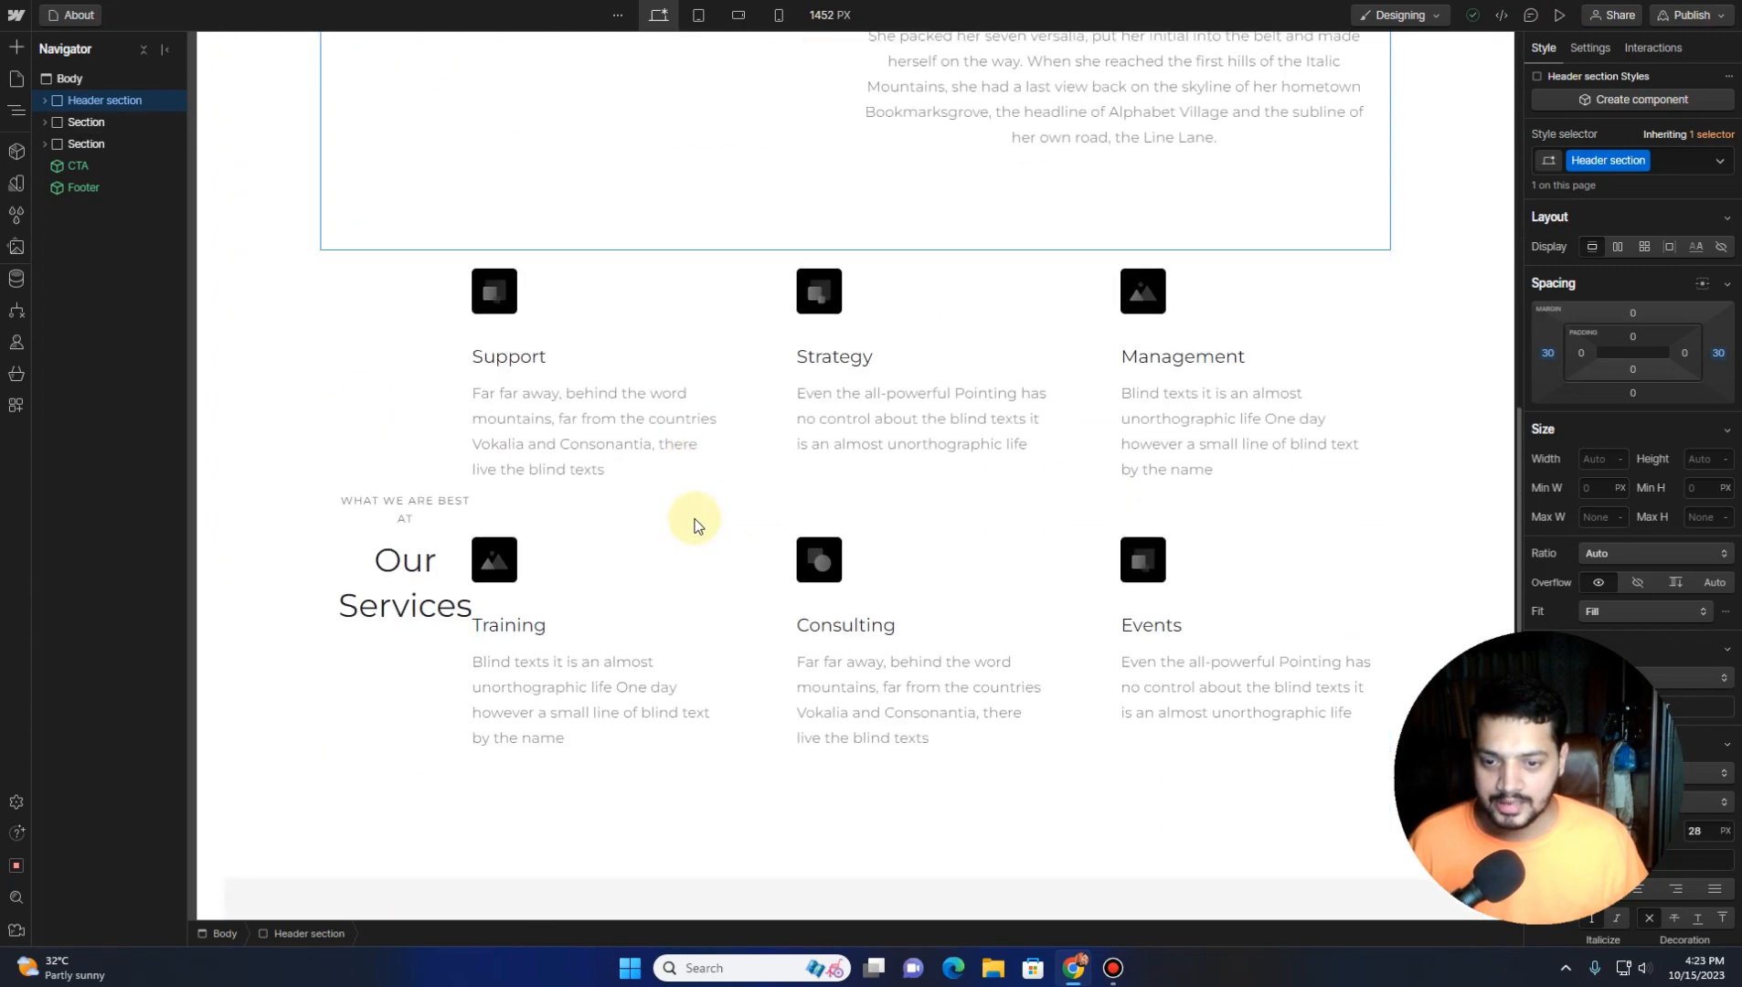
pyautogui.scroll(-6, 694, 525)
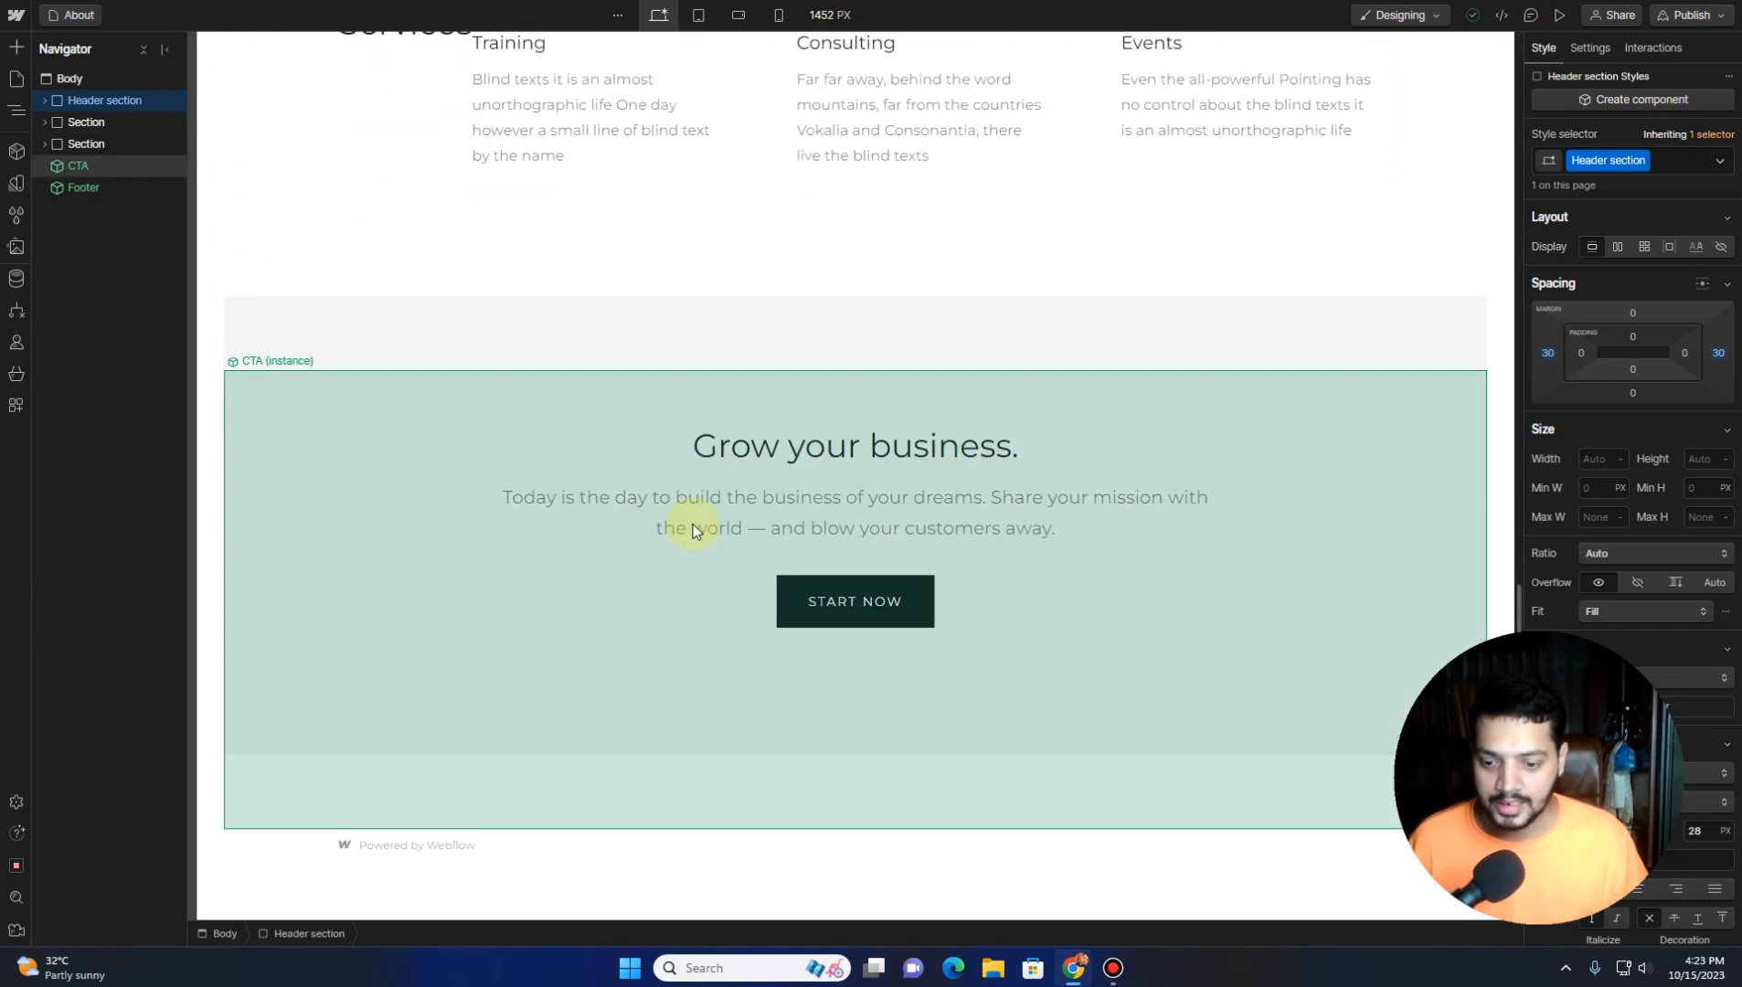
pyautogui.scroll(15, 394, 629)
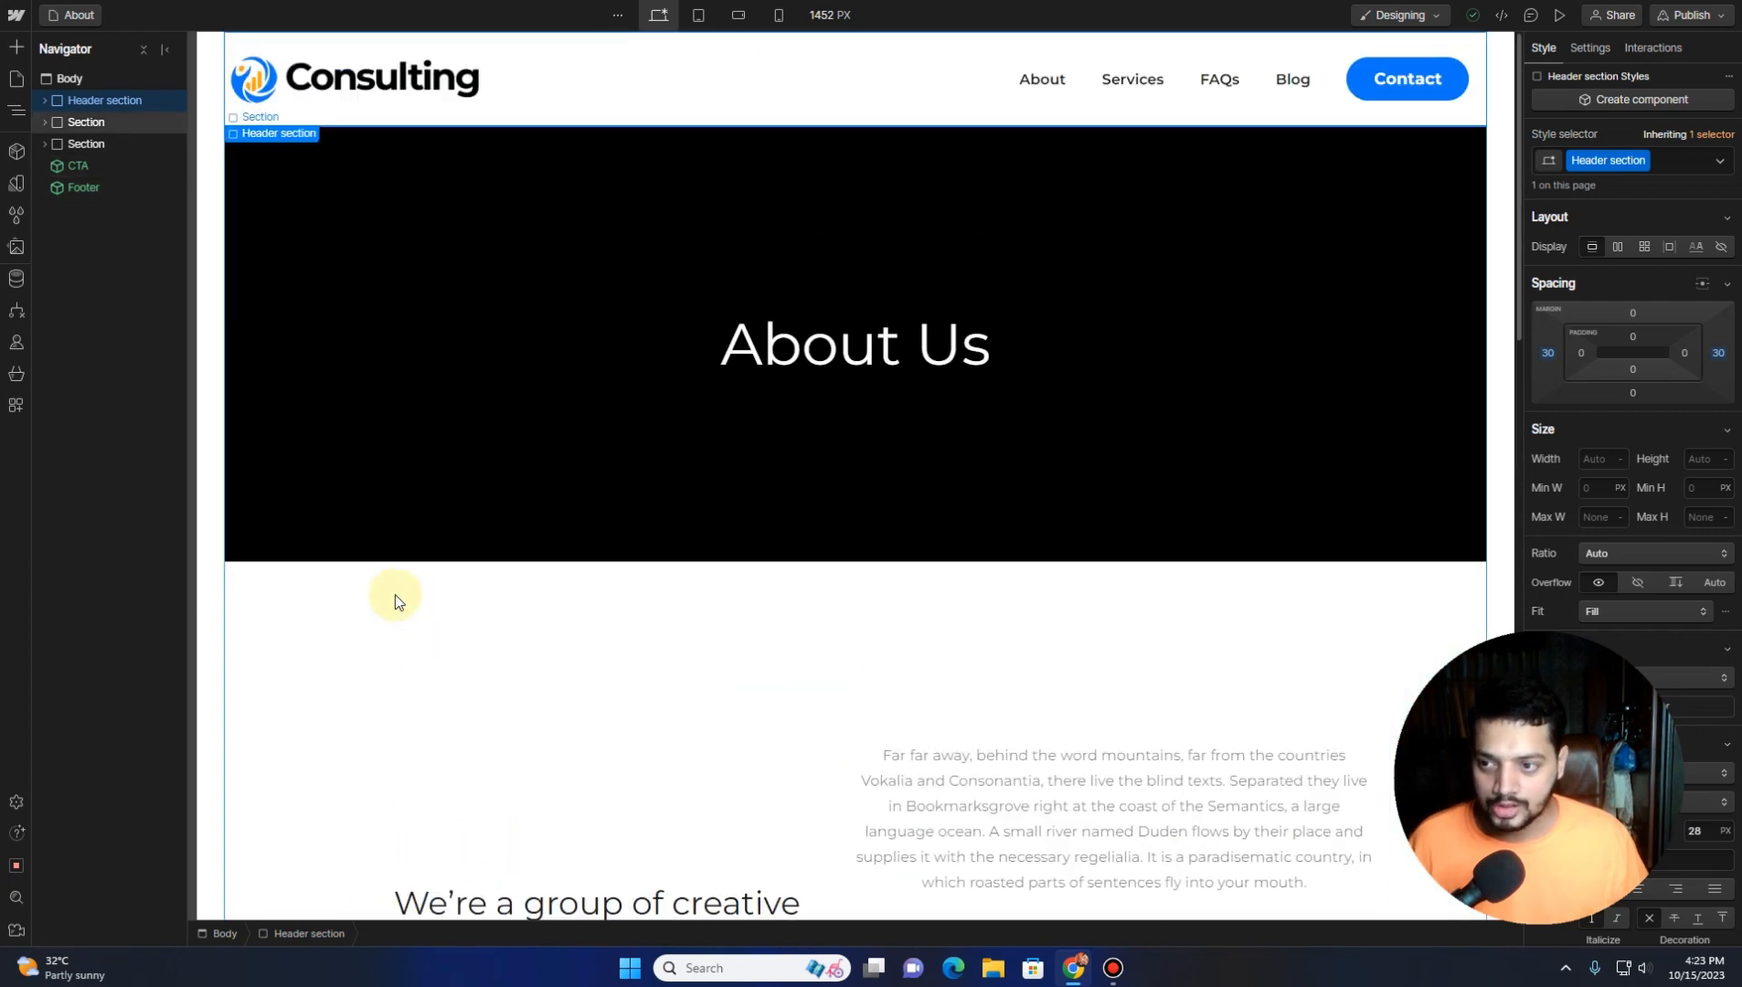
# Try the prebuilt Navbar element inside the header section, inspect its container, and undo the insertion
pyautogui.click(11, 53)
pyautogui.scroll(-9, 123, 557)
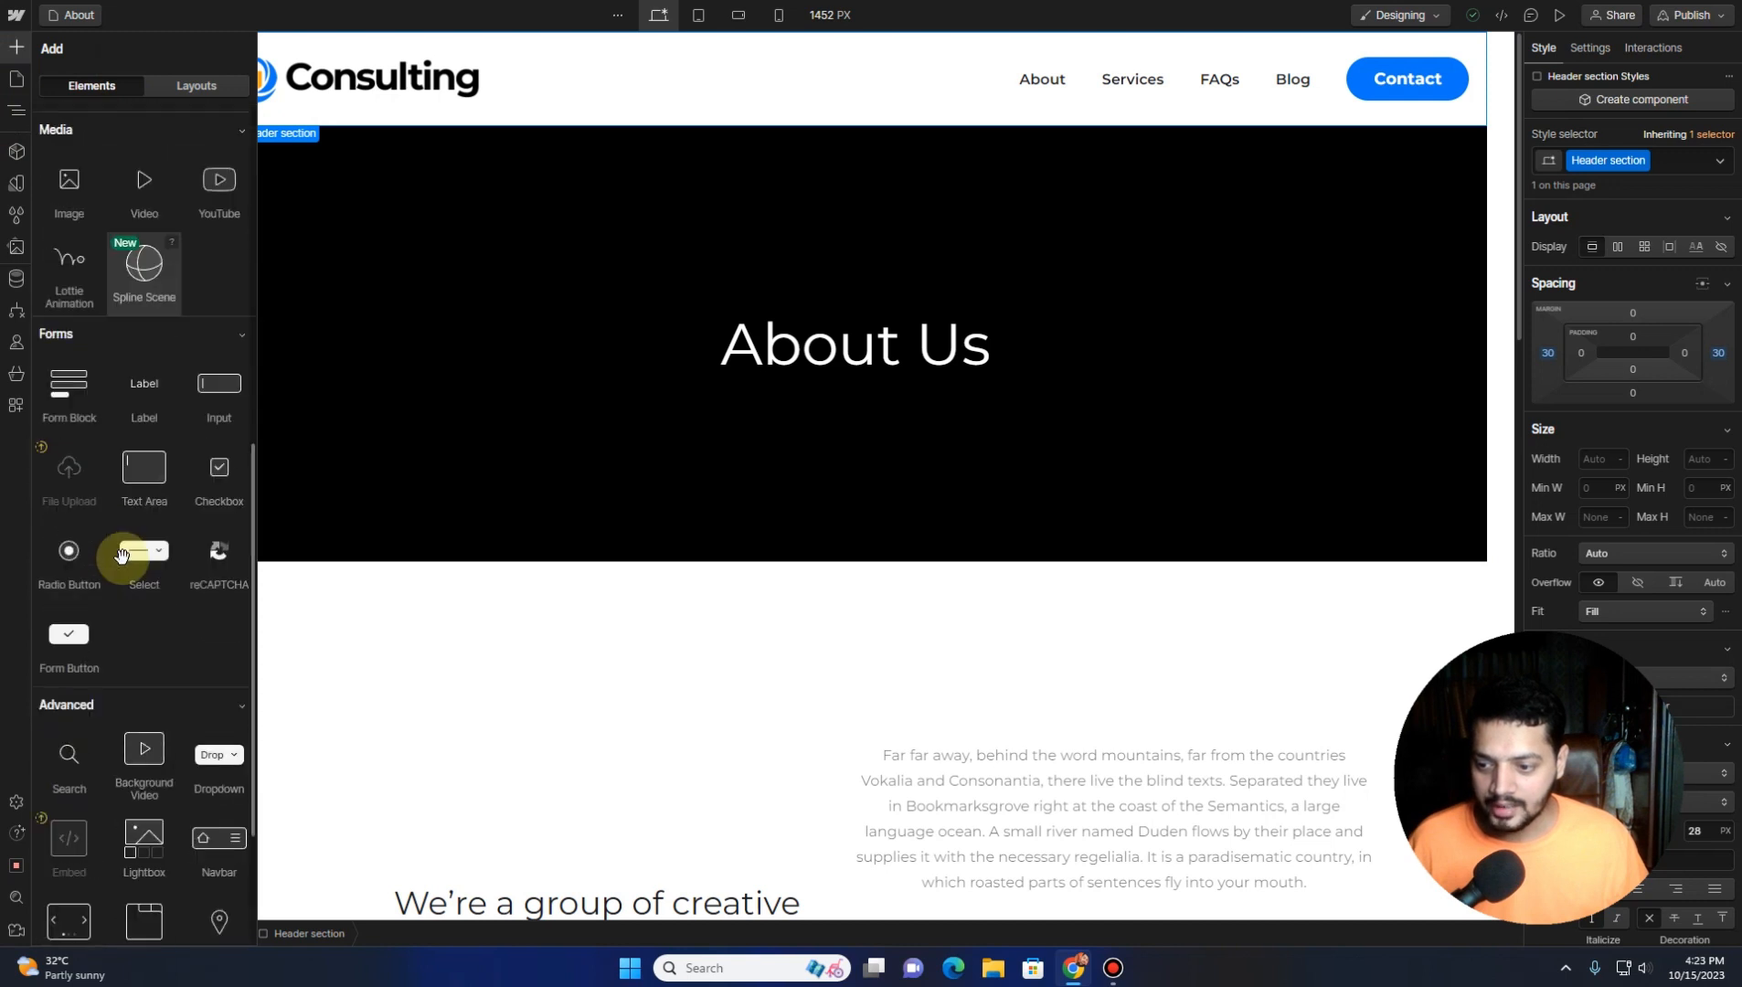
pyautogui.scroll(-2, 122, 558)
pyautogui.scroll(7, 120, 523)
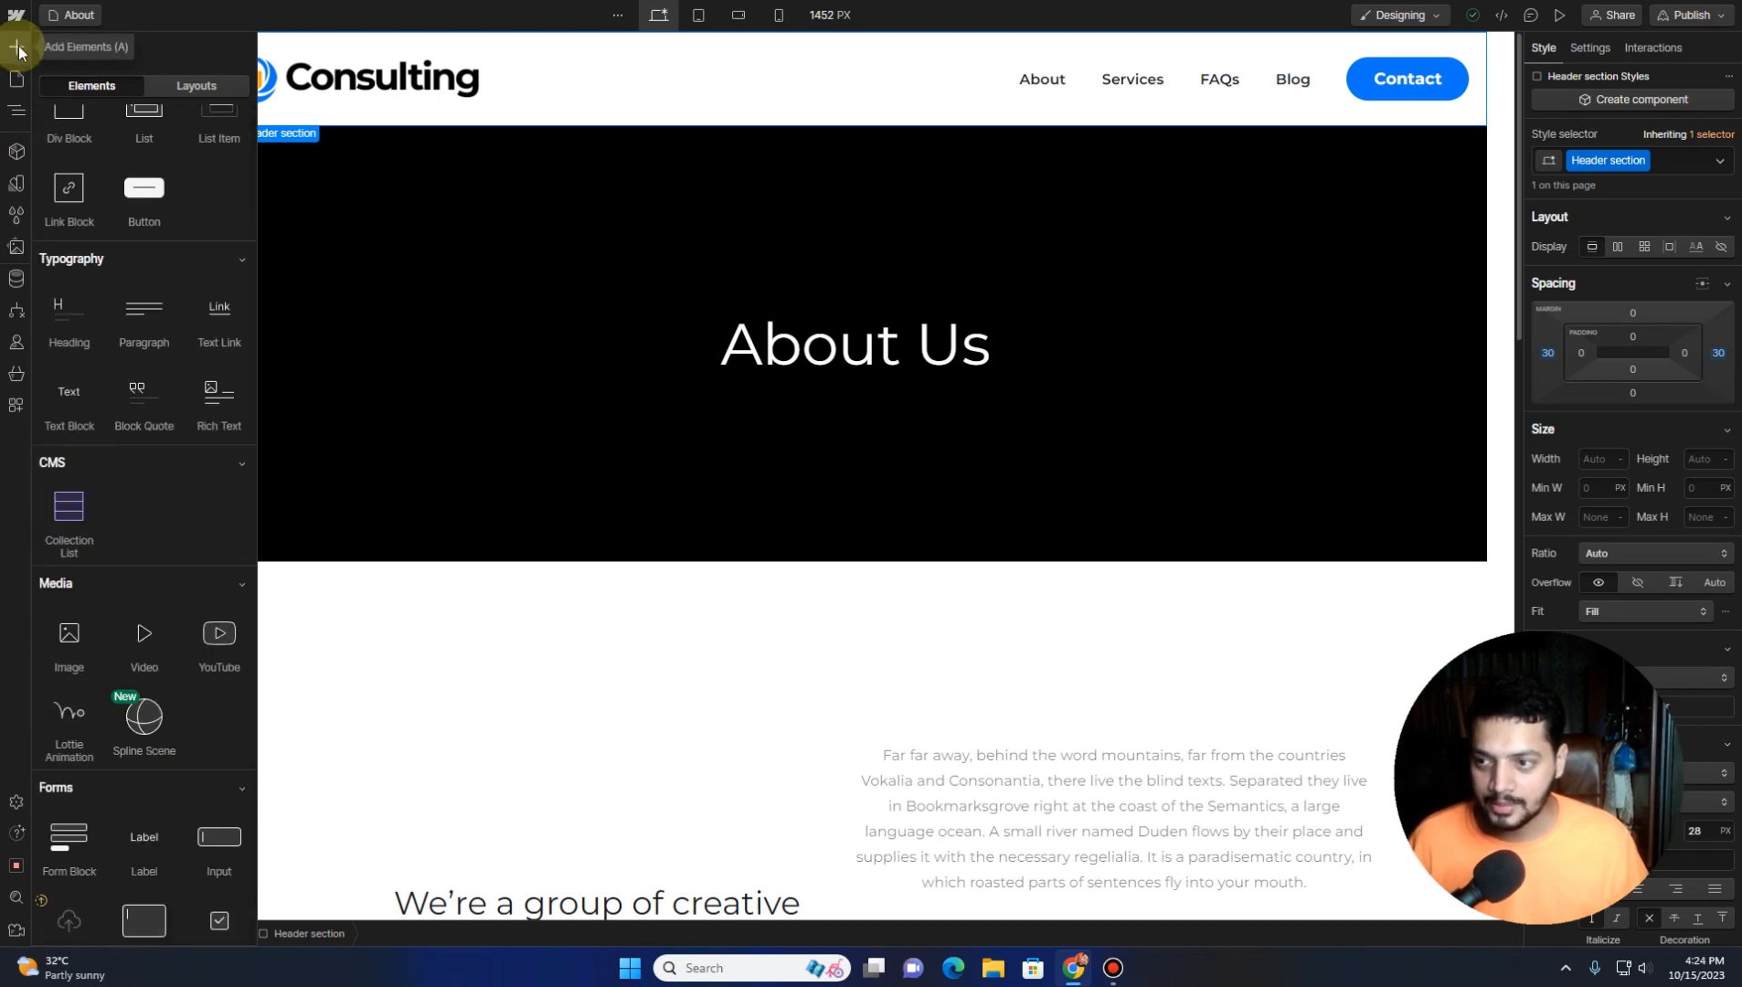
pyautogui.scroll(-7, 137, 512)
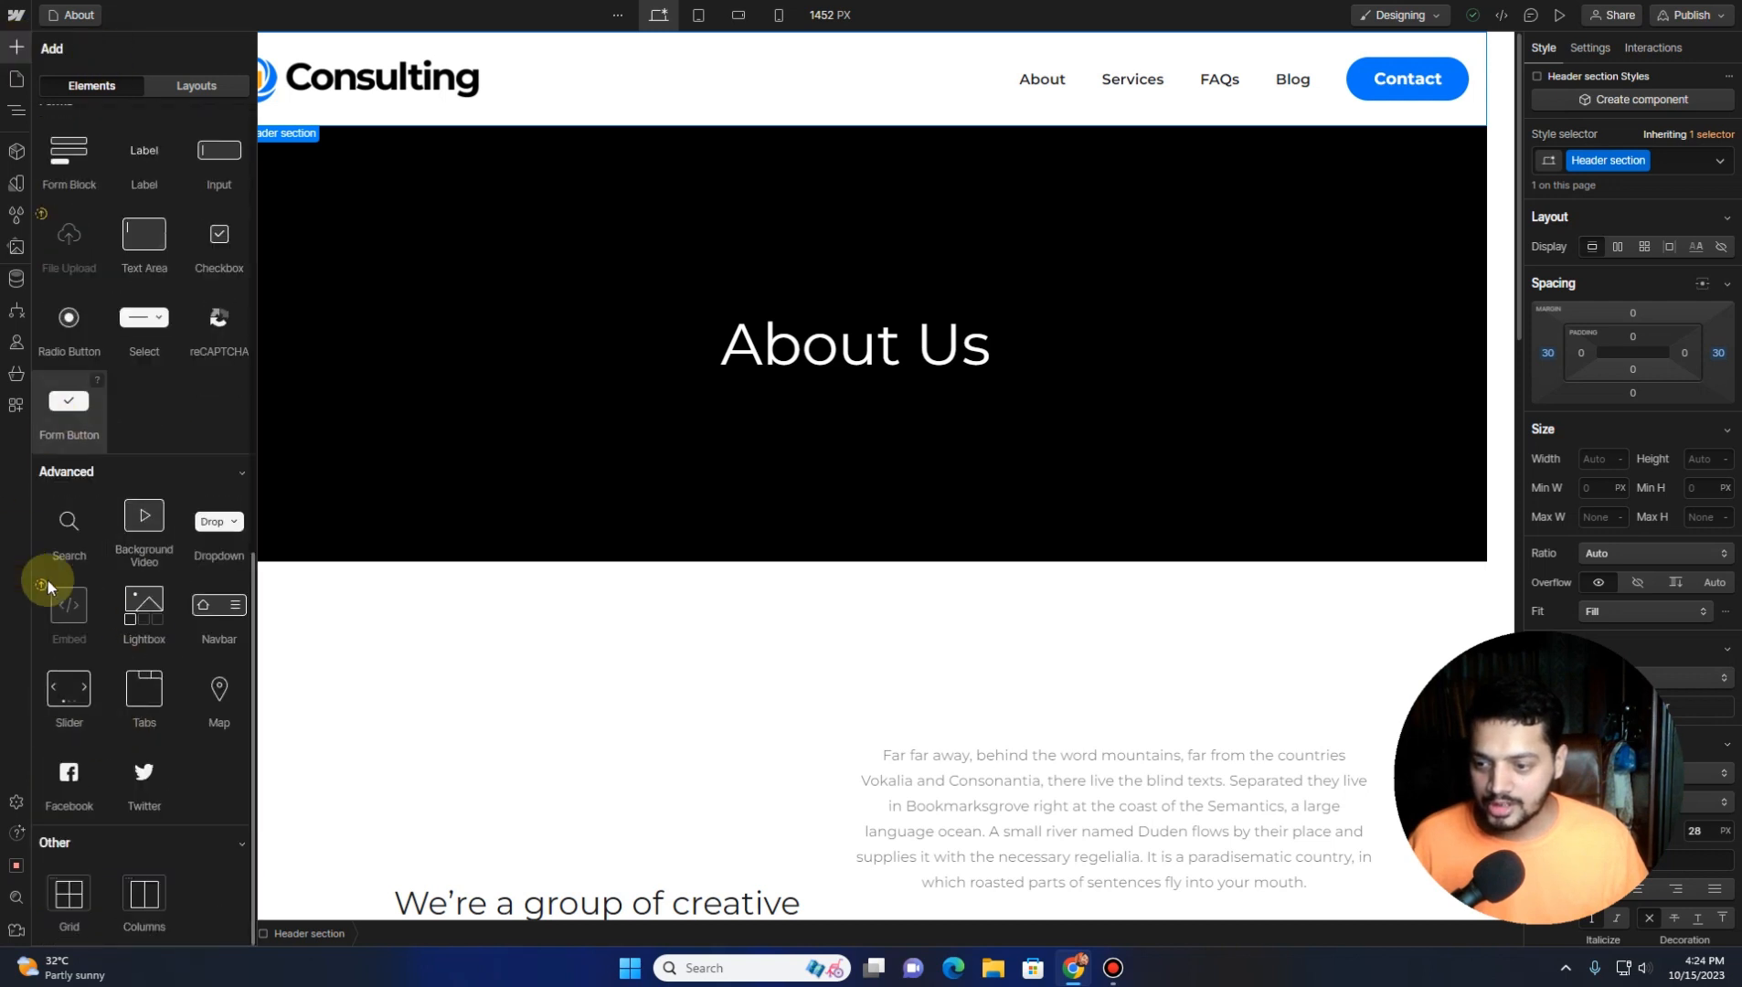
pyautogui.scroll(7, 116, 563)
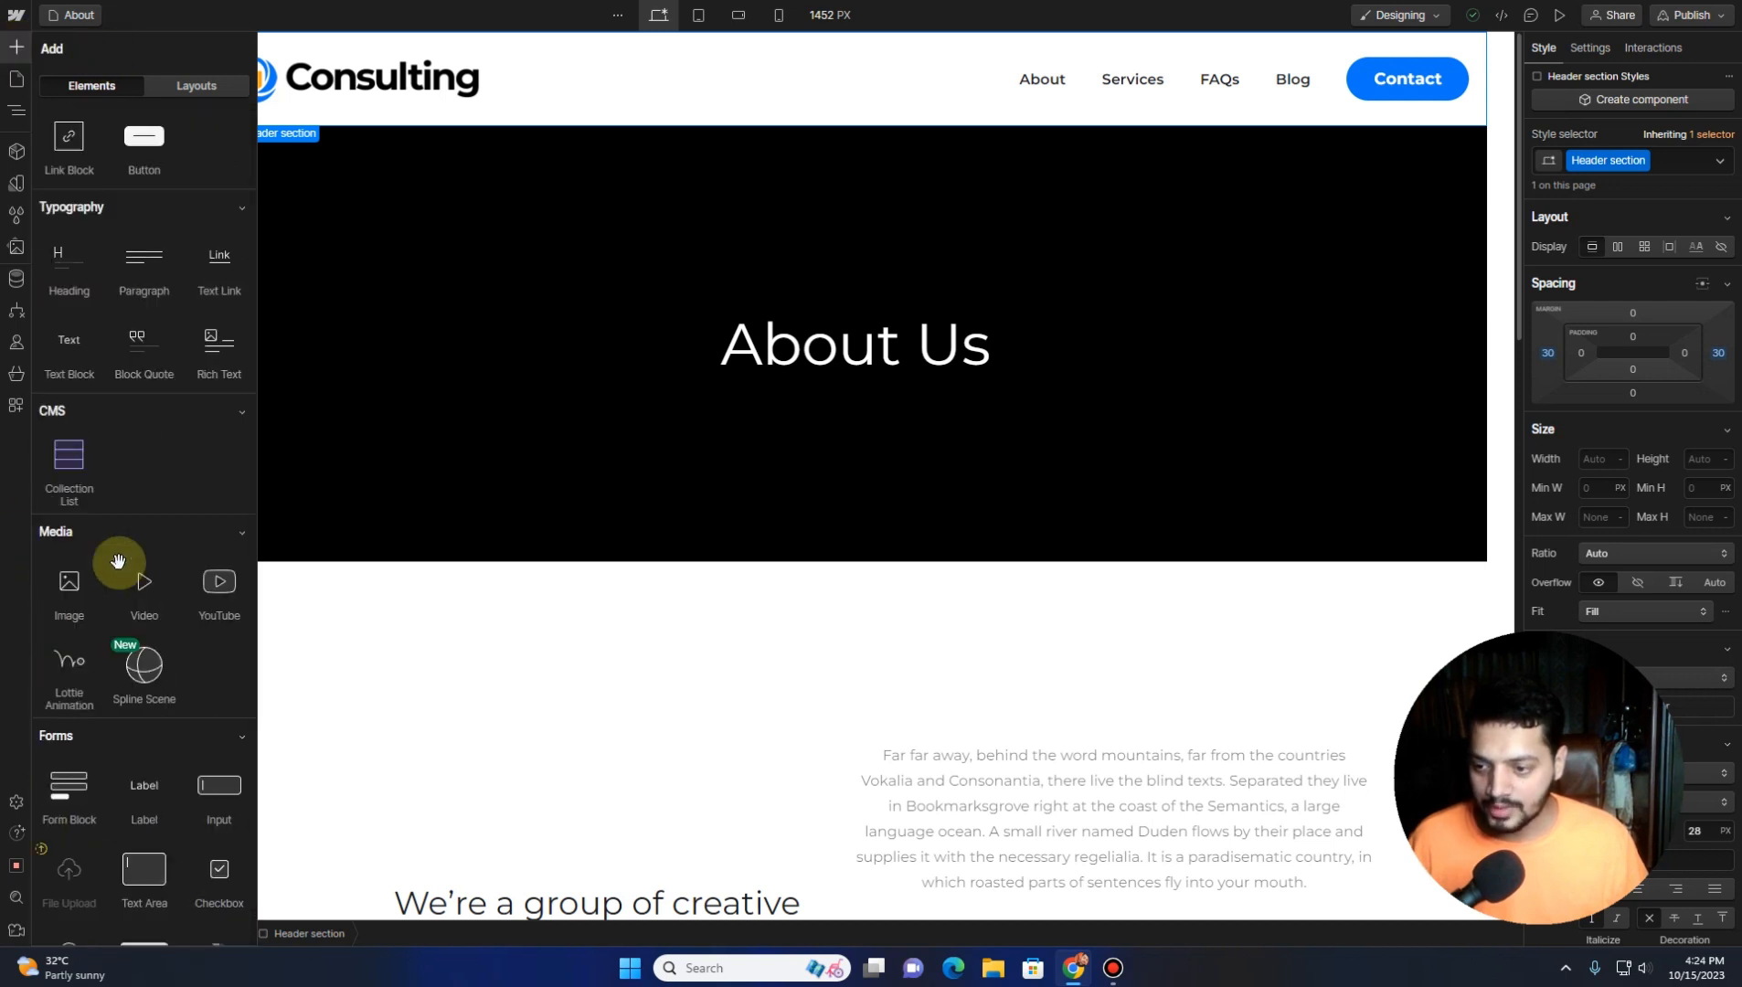
pyautogui.scroll(-3, 118, 561)
pyautogui.scroll(-3, 118, 561)
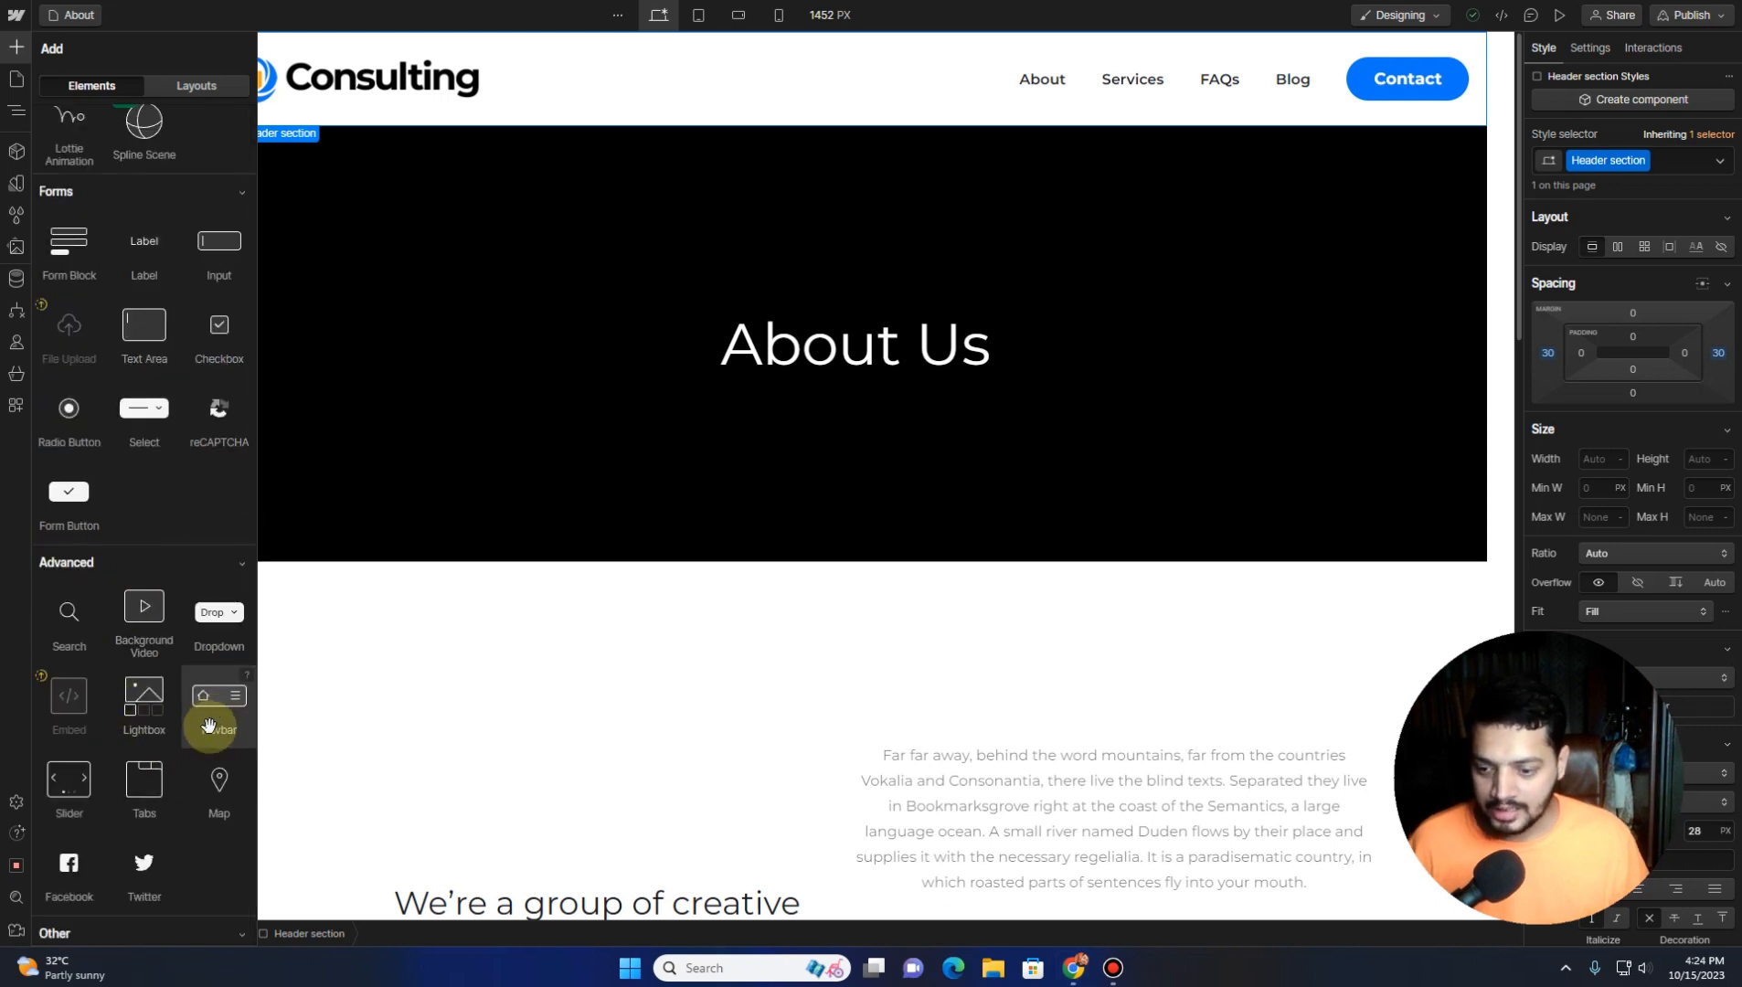
pyautogui.moveTo(210, 726); pyautogui.dragTo(603, 155)
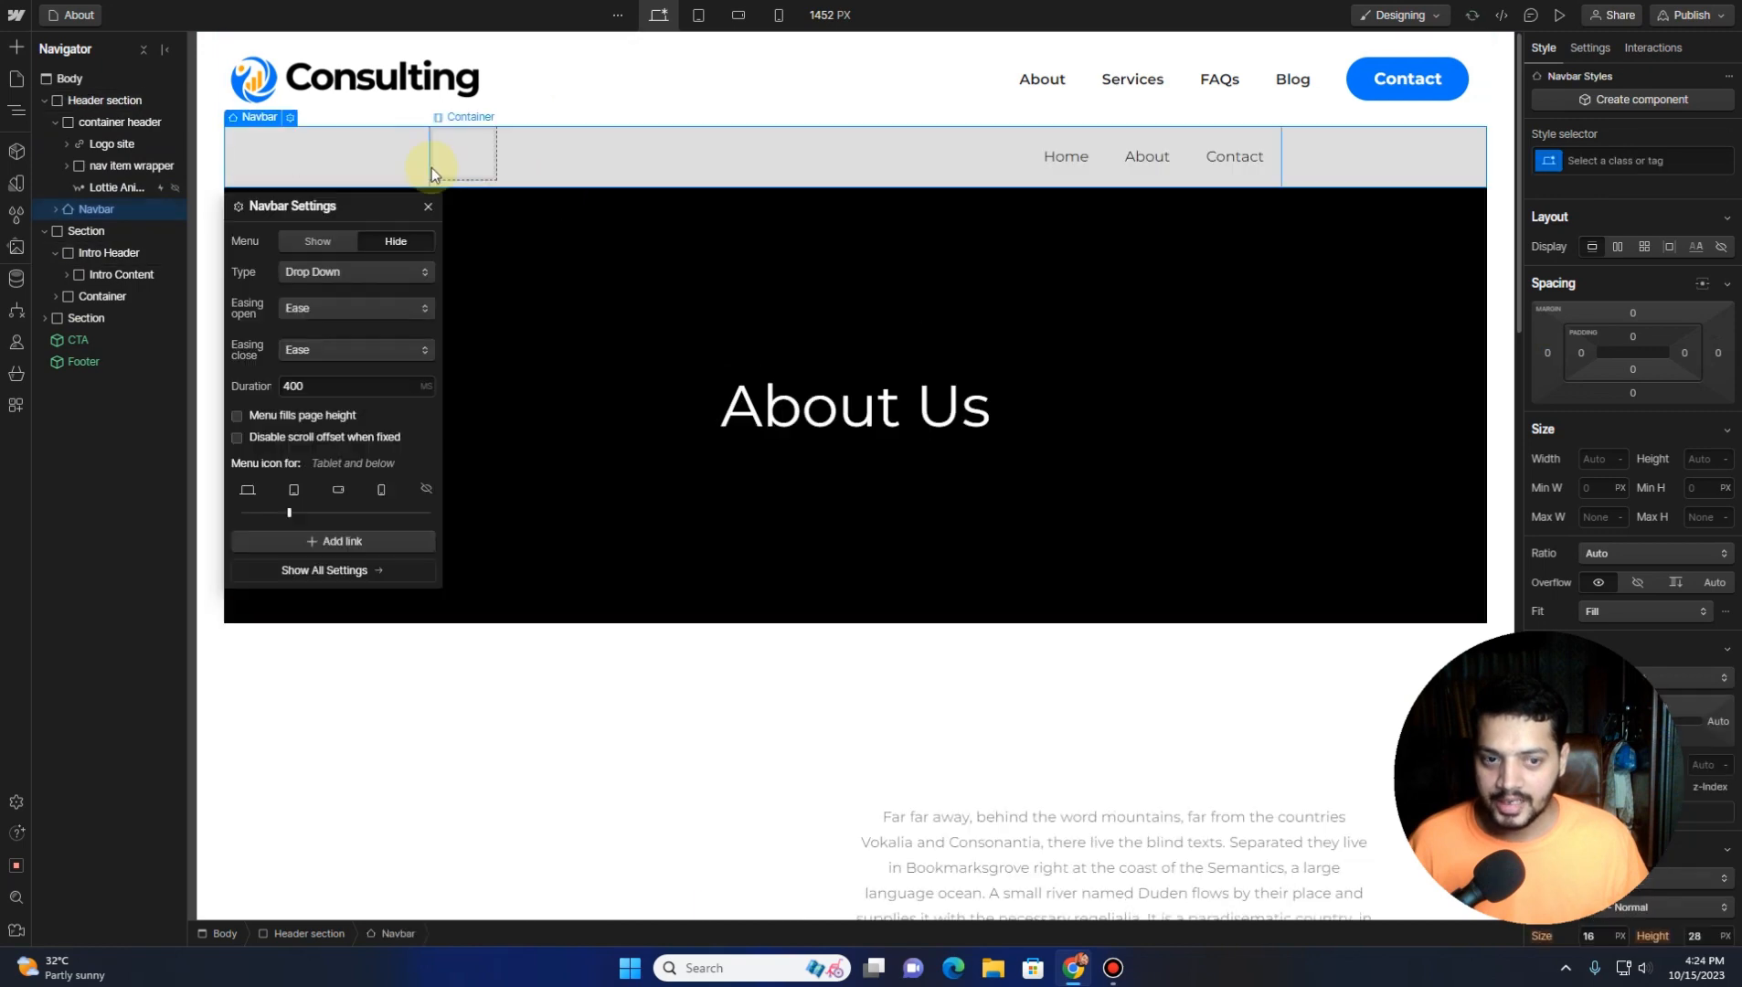
pyautogui.click(529, 171)
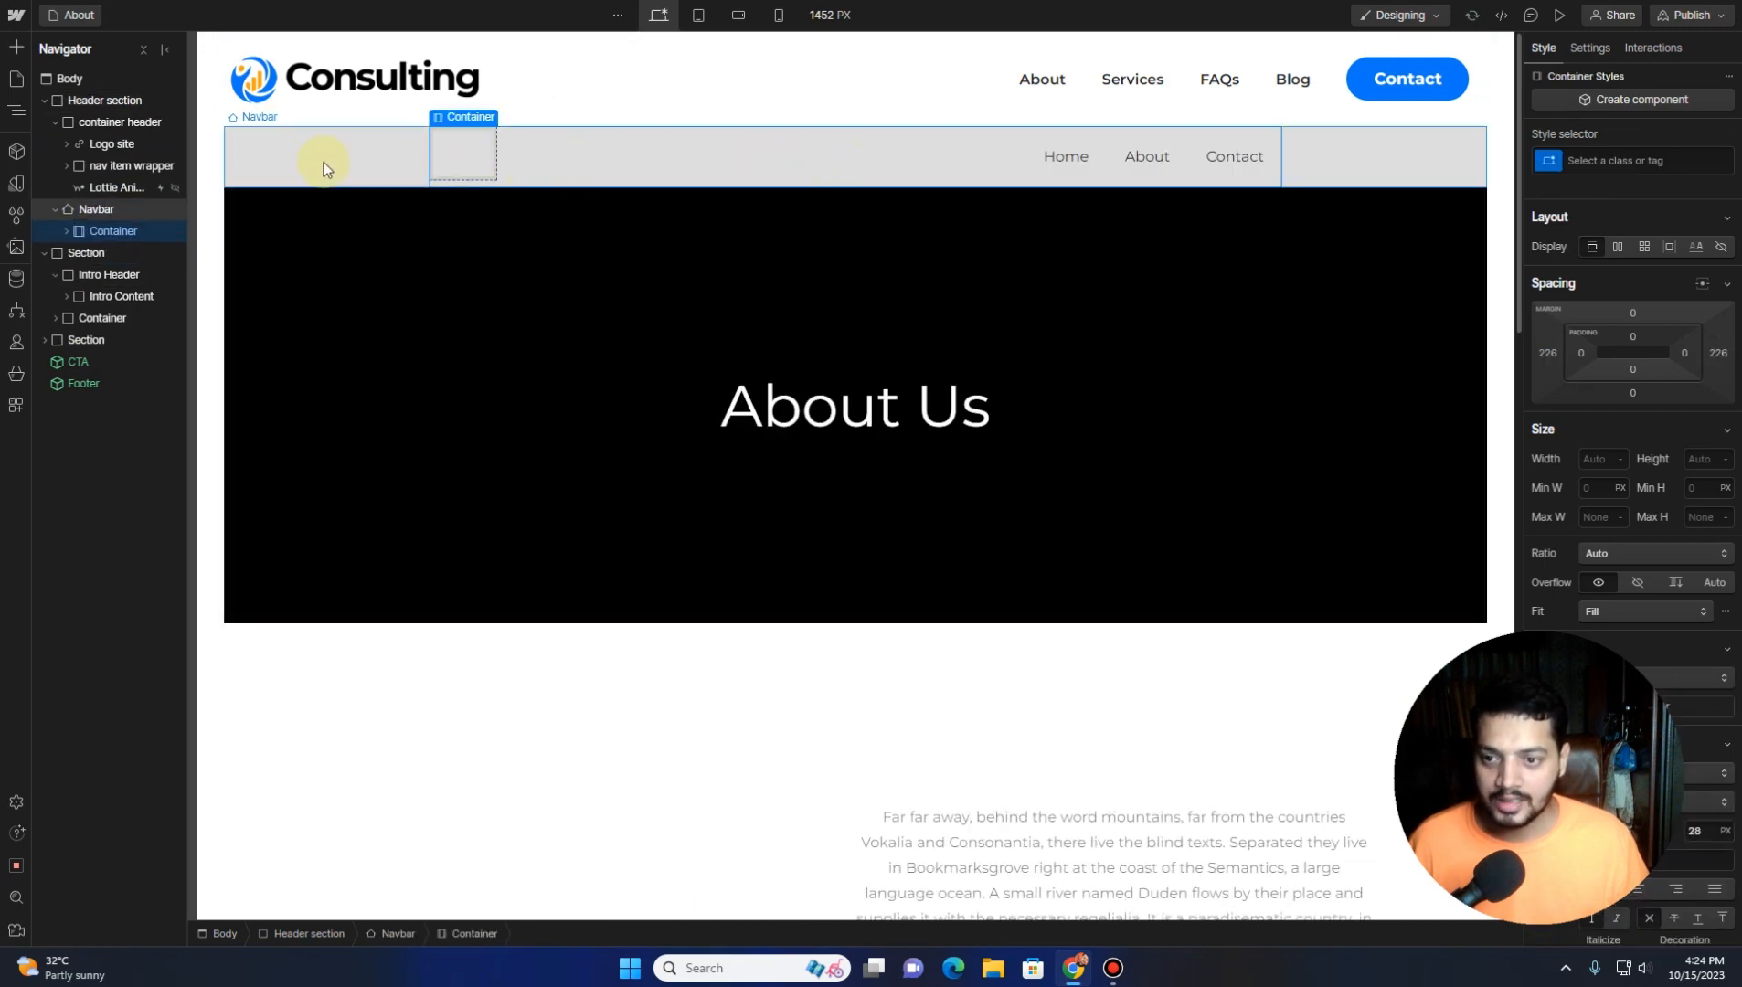
pyautogui.hotkey('ctrl', 'z')
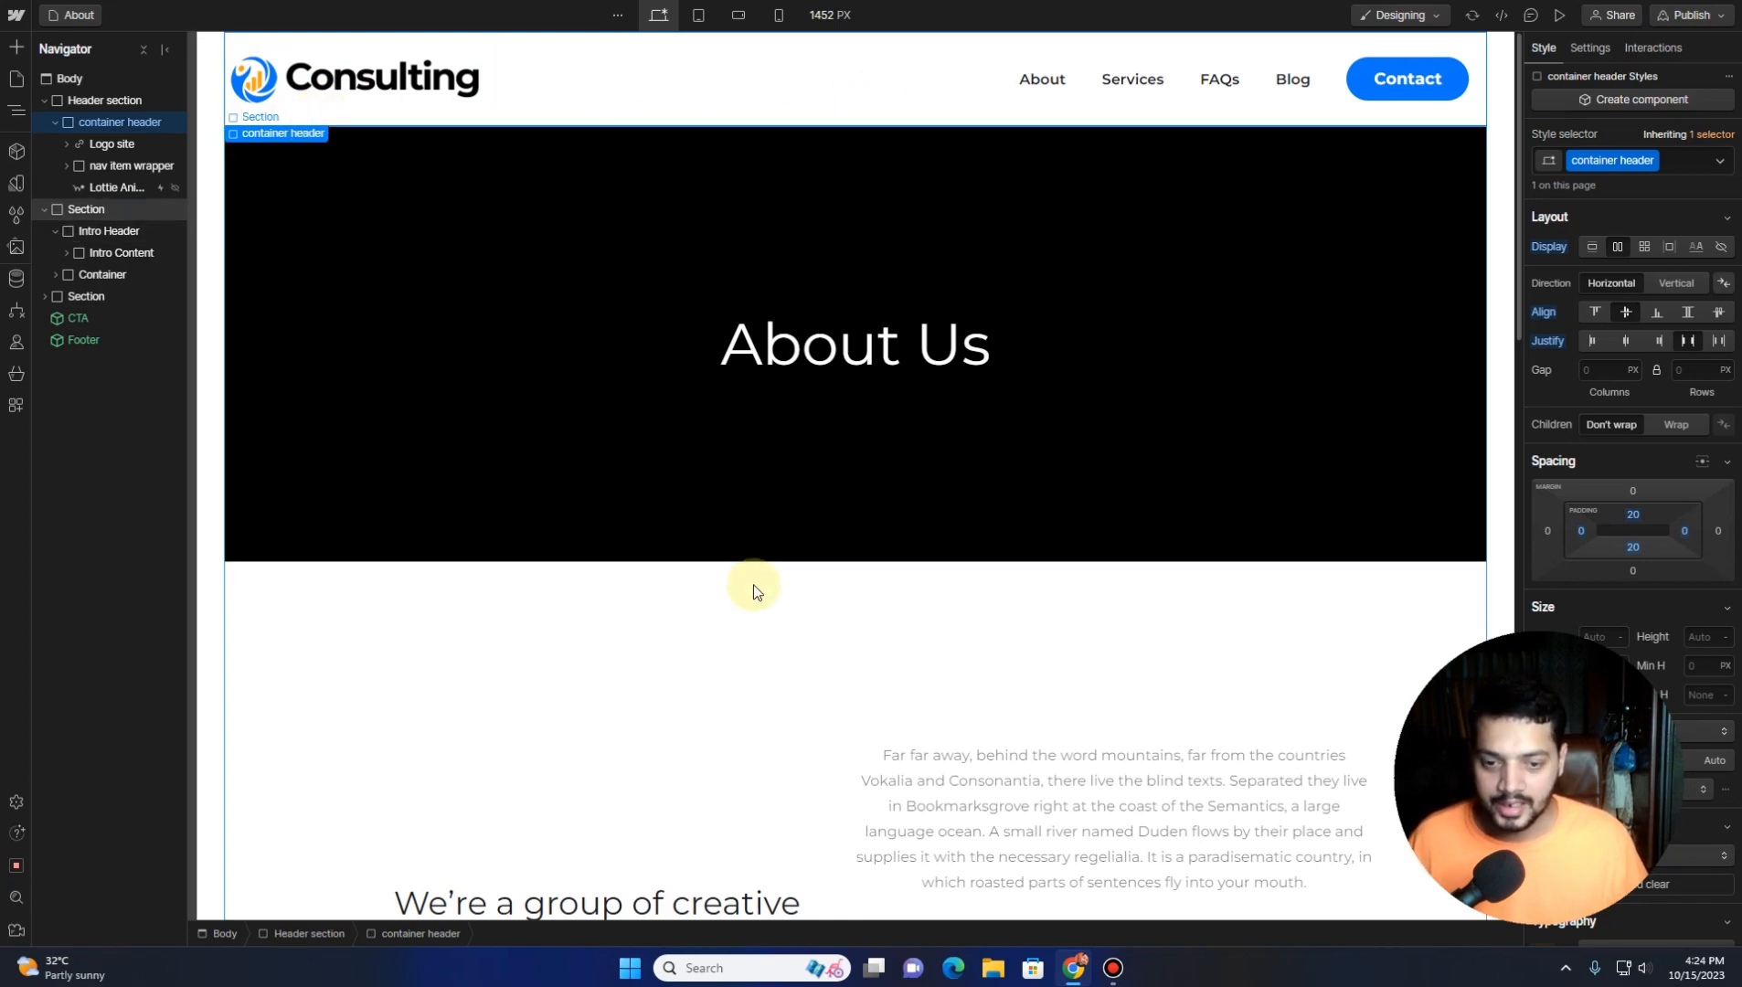
pyautogui.scroll(-15, 615, 595)
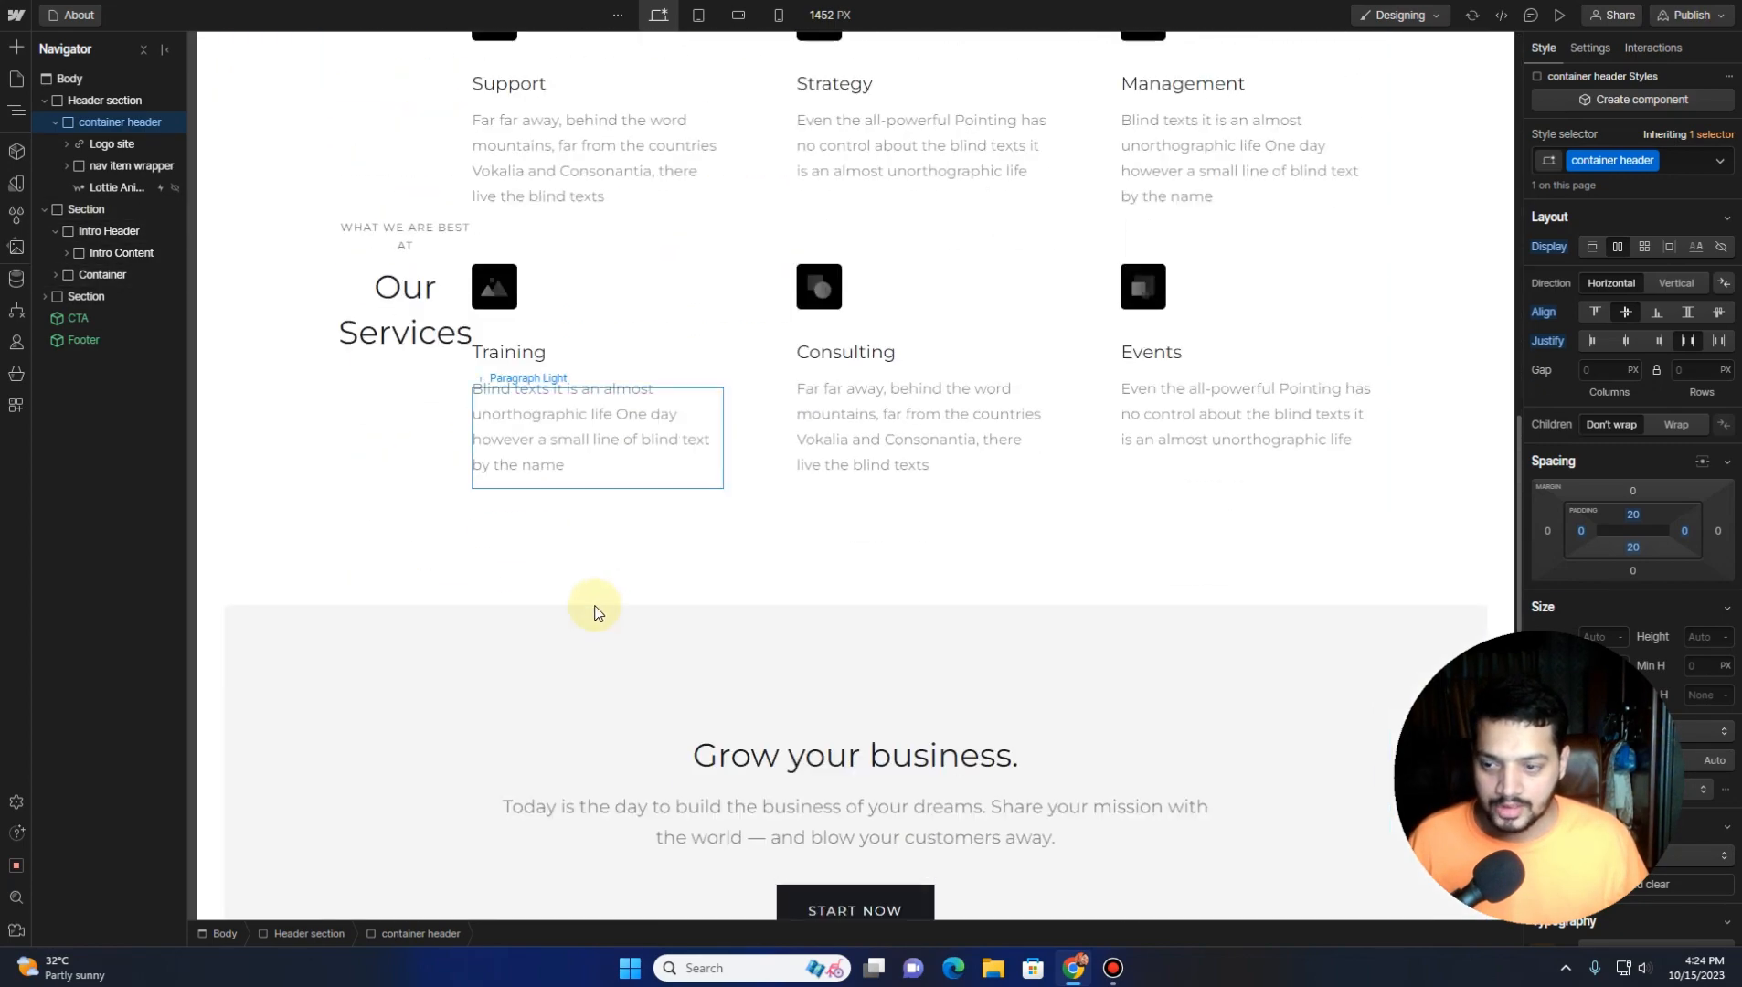
pyautogui.scroll(10, 591, 603)
pyautogui.scroll(4, 567, 626)
pyautogui.scroll(-18, 361, 611)
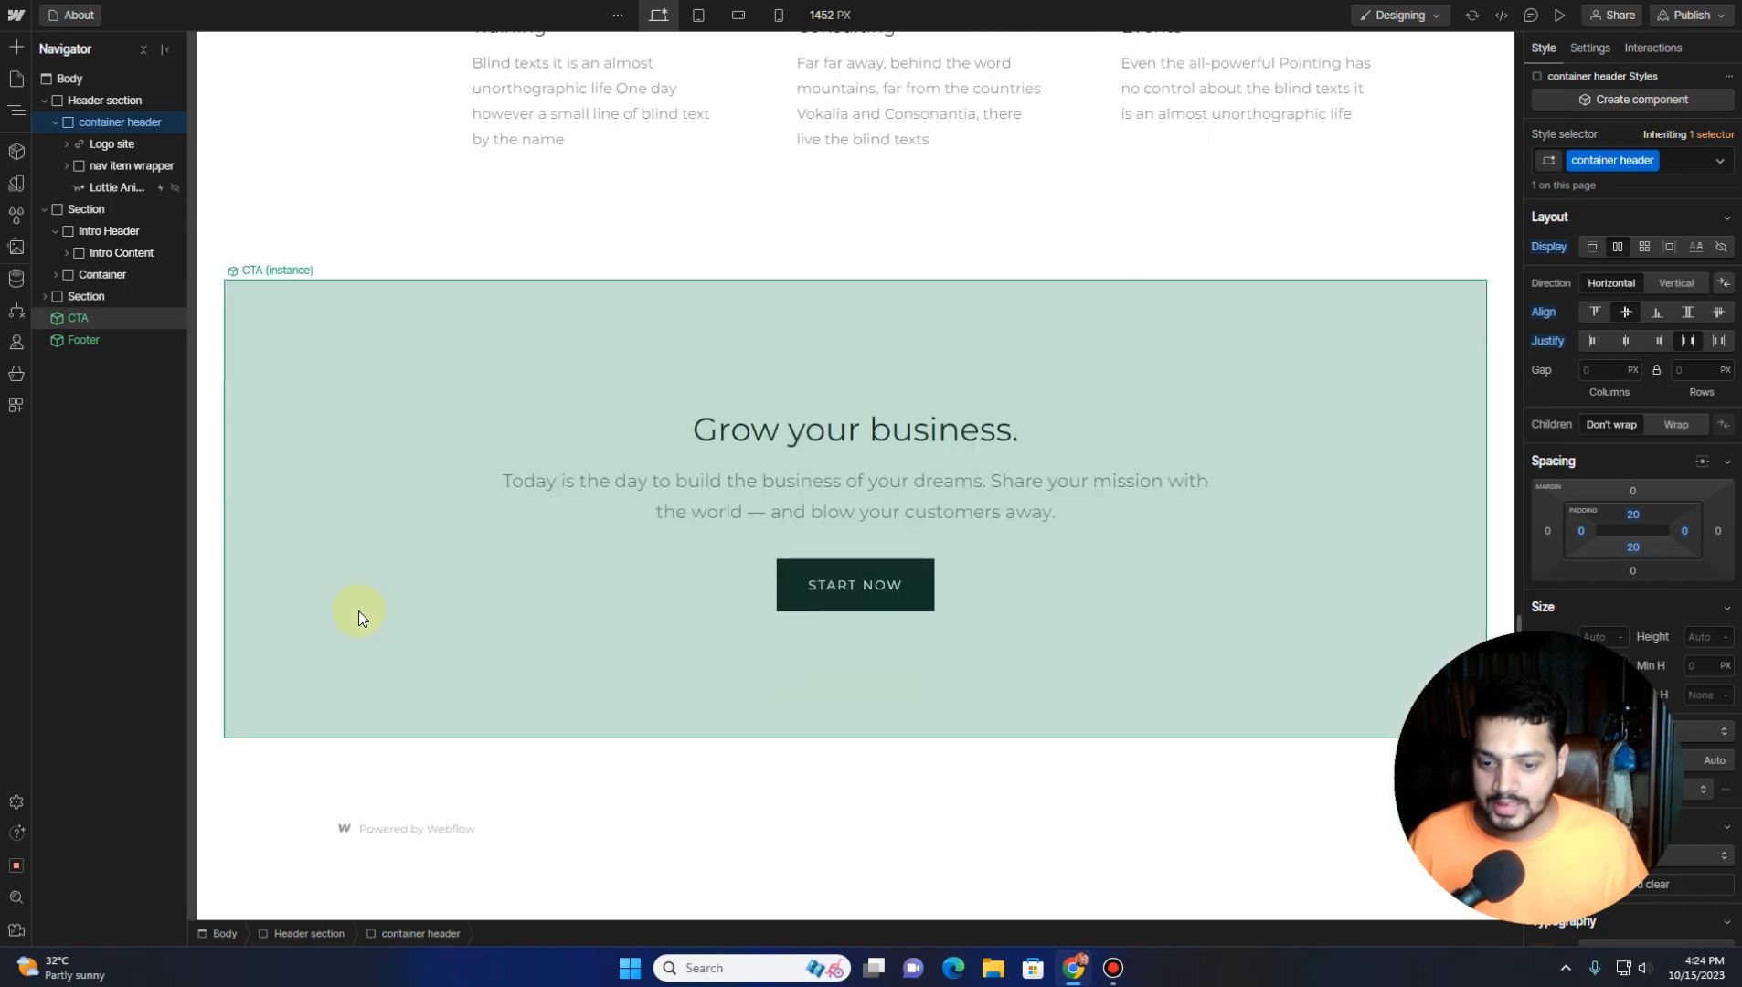
pyautogui.scroll(12, 359, 611)
pyautogui.scroll(6, 366, 613)
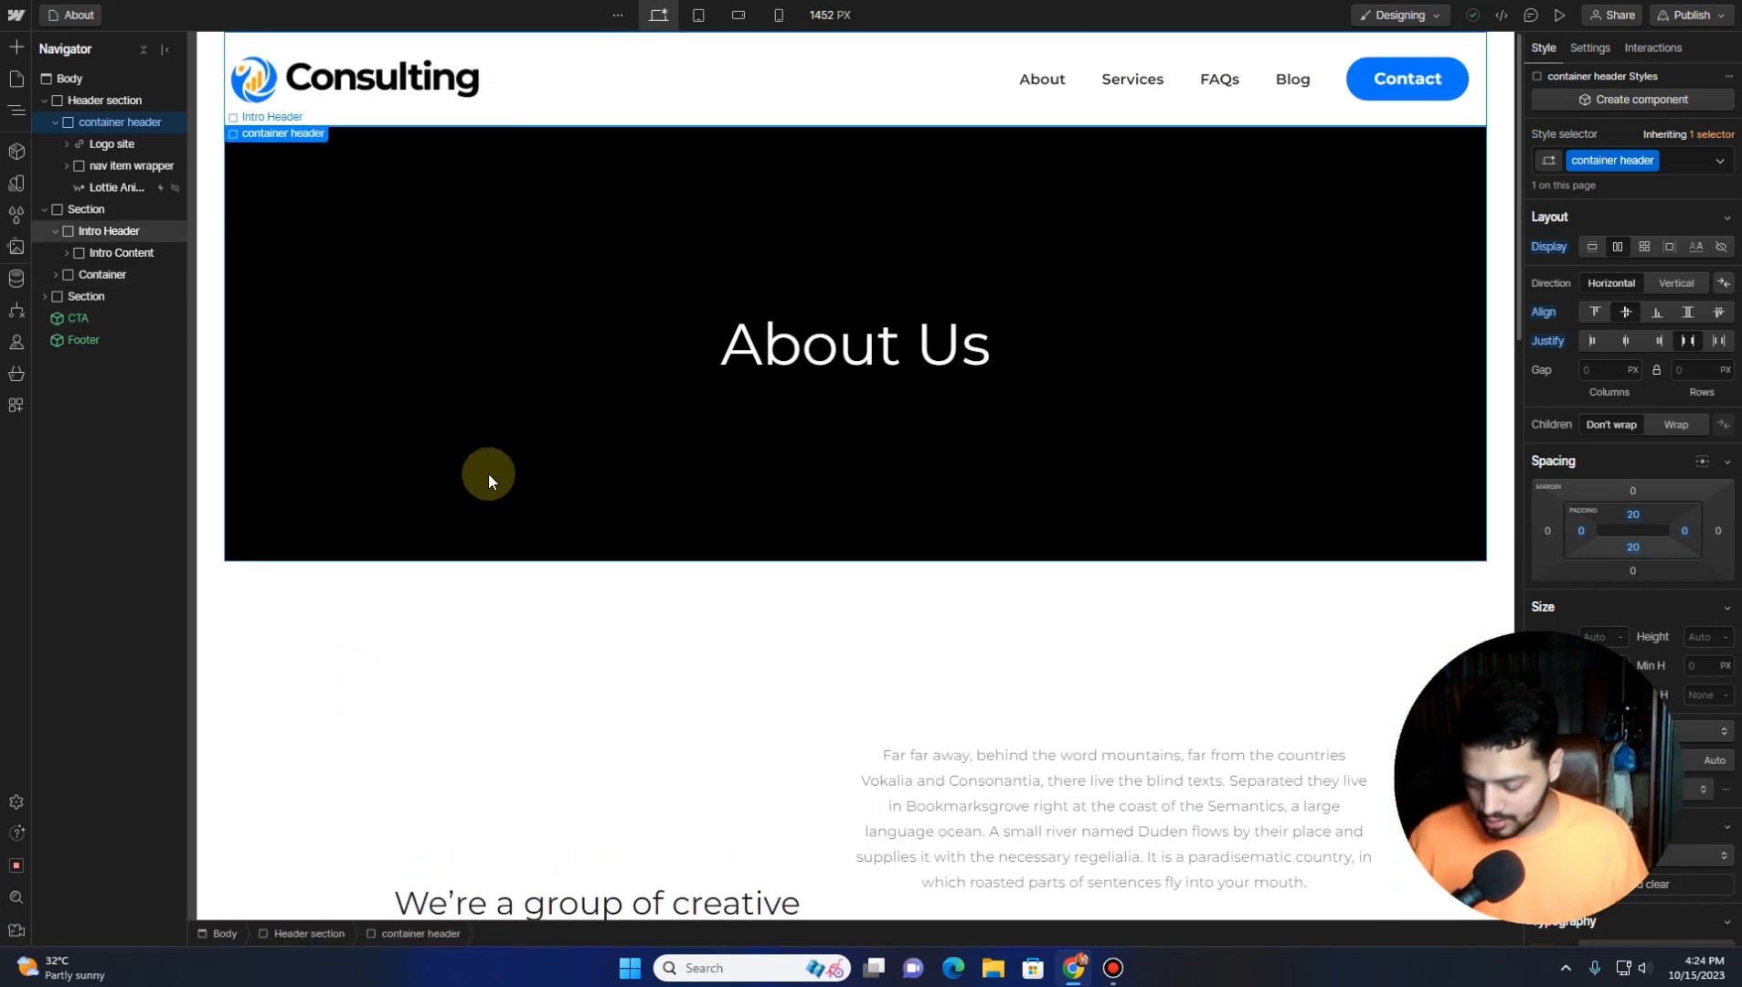
# Add a Div Block and move it to the top of the Body, above the existing Header section
pyautogui.hotkey('shift', 'e')
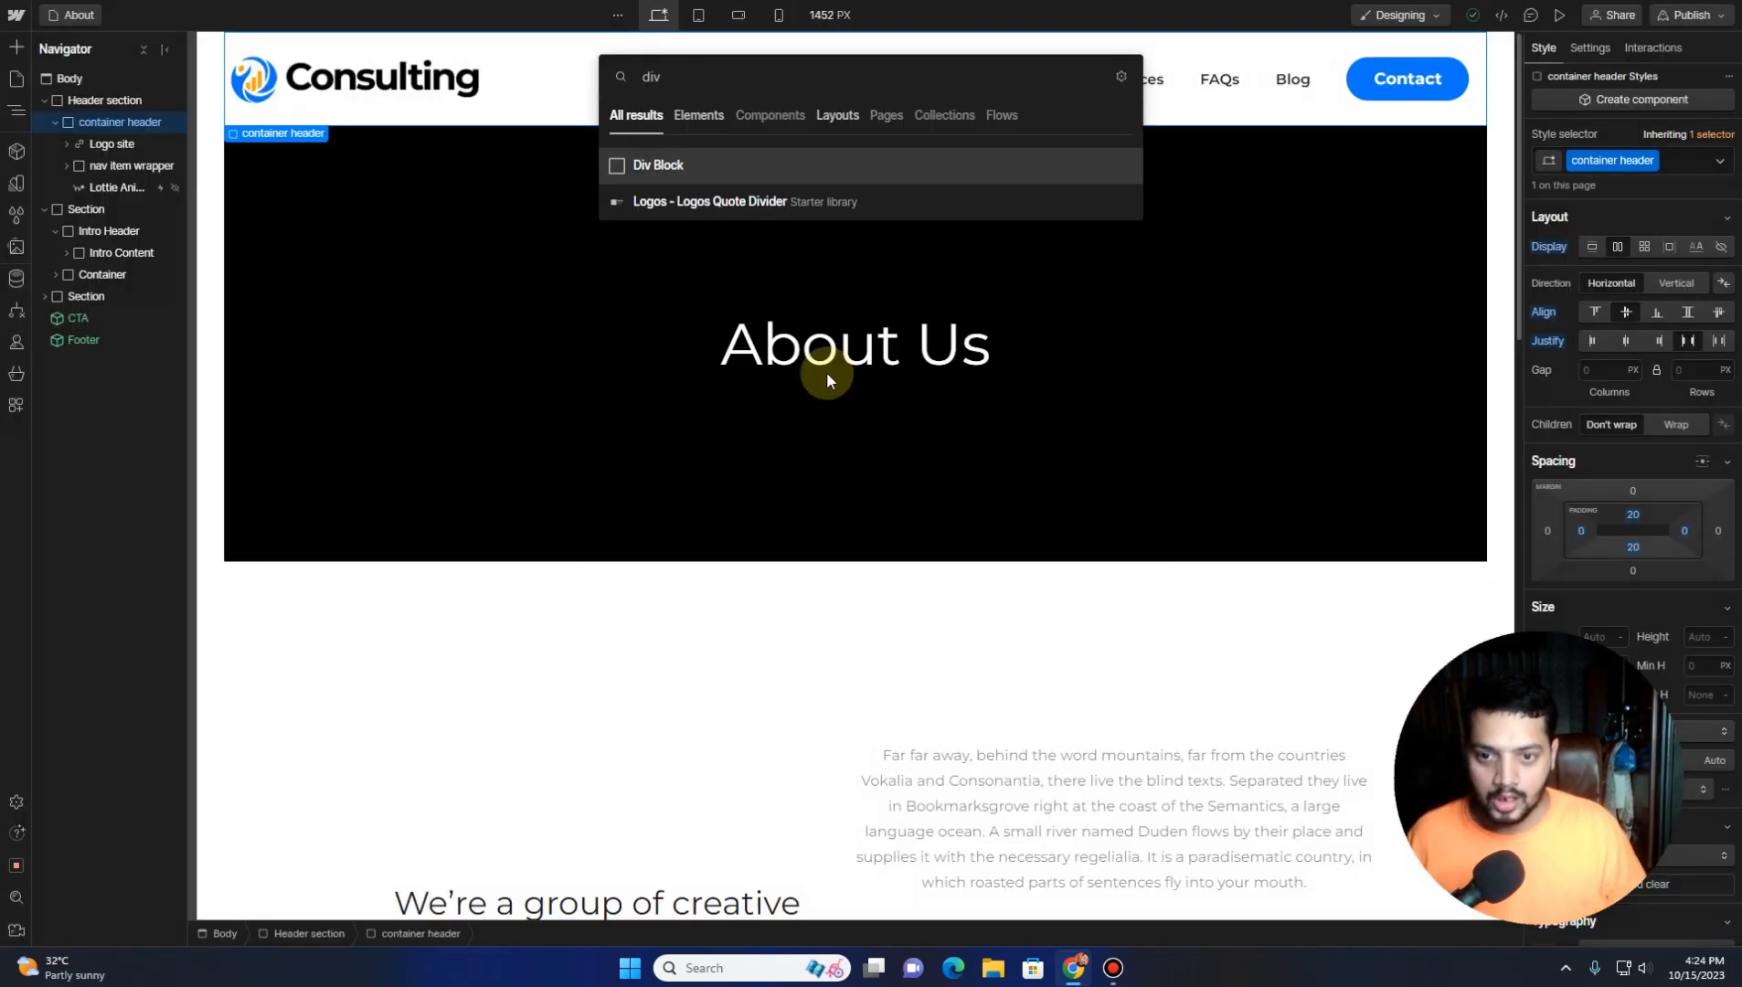
pyautogui.press('Return')
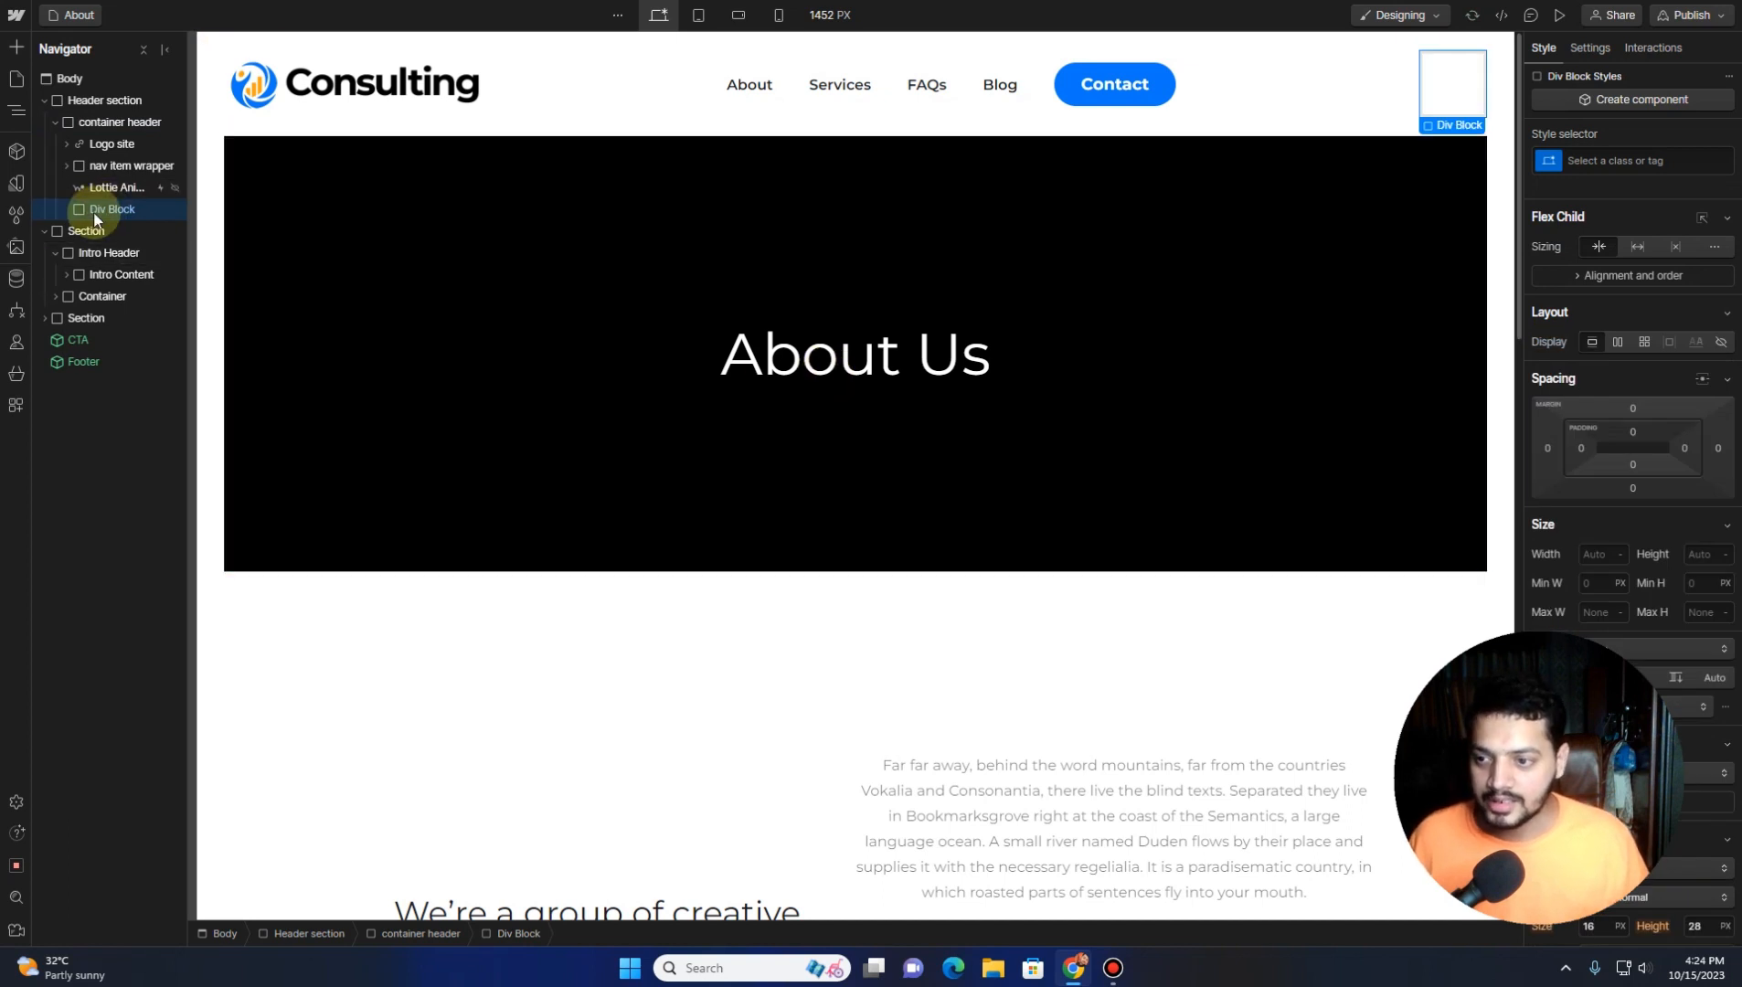
pyautogui.moveTo(92, 219); pyautogui.dragTo(77, 106)
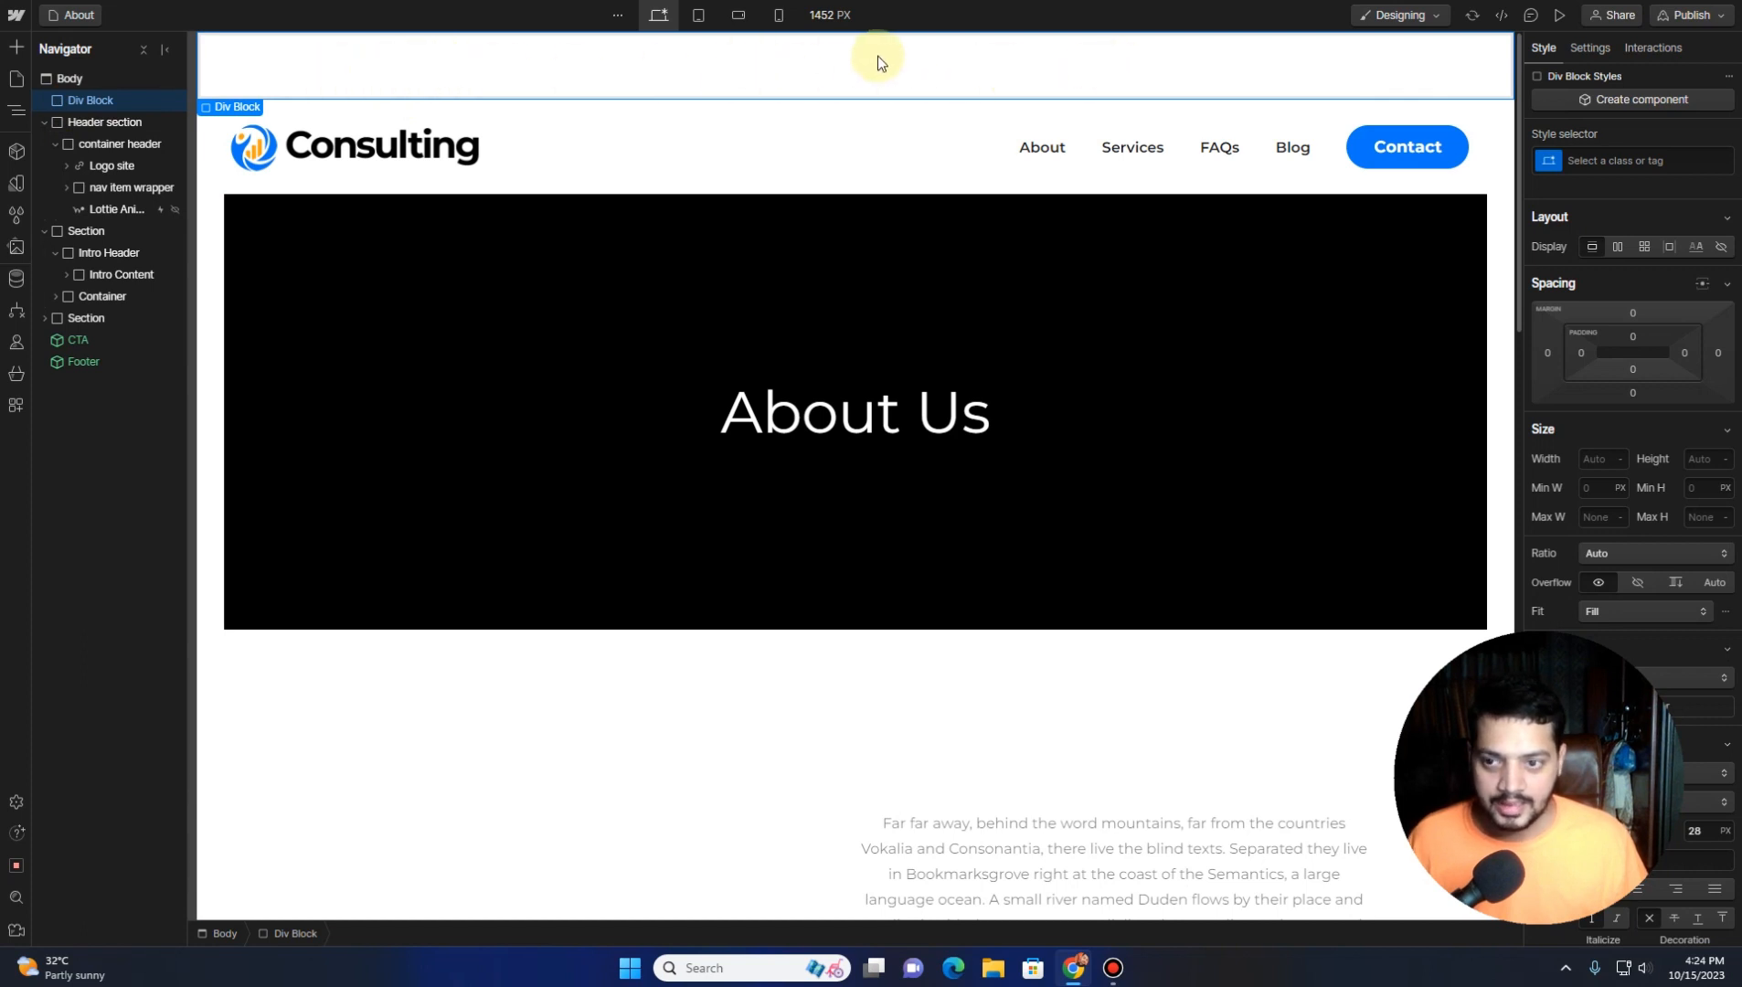
# Give the new Div Block the class "header top section"
pyautogui.click(1633, 161)
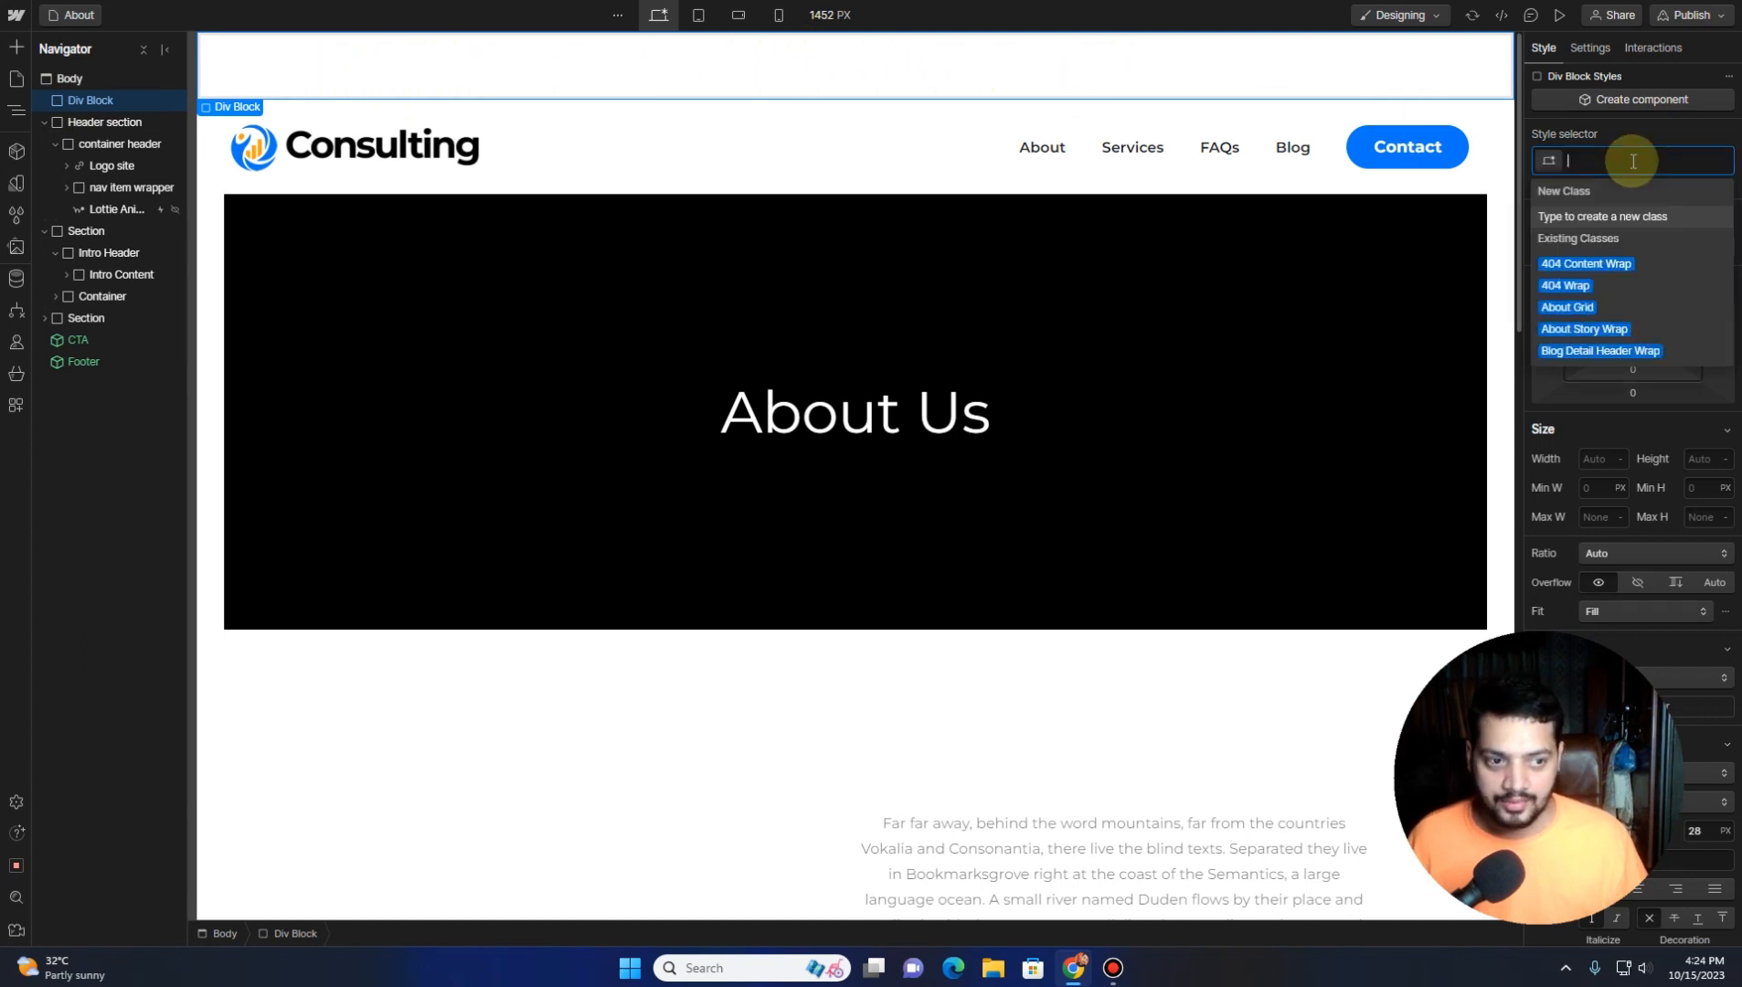
pyautogui.write('he')
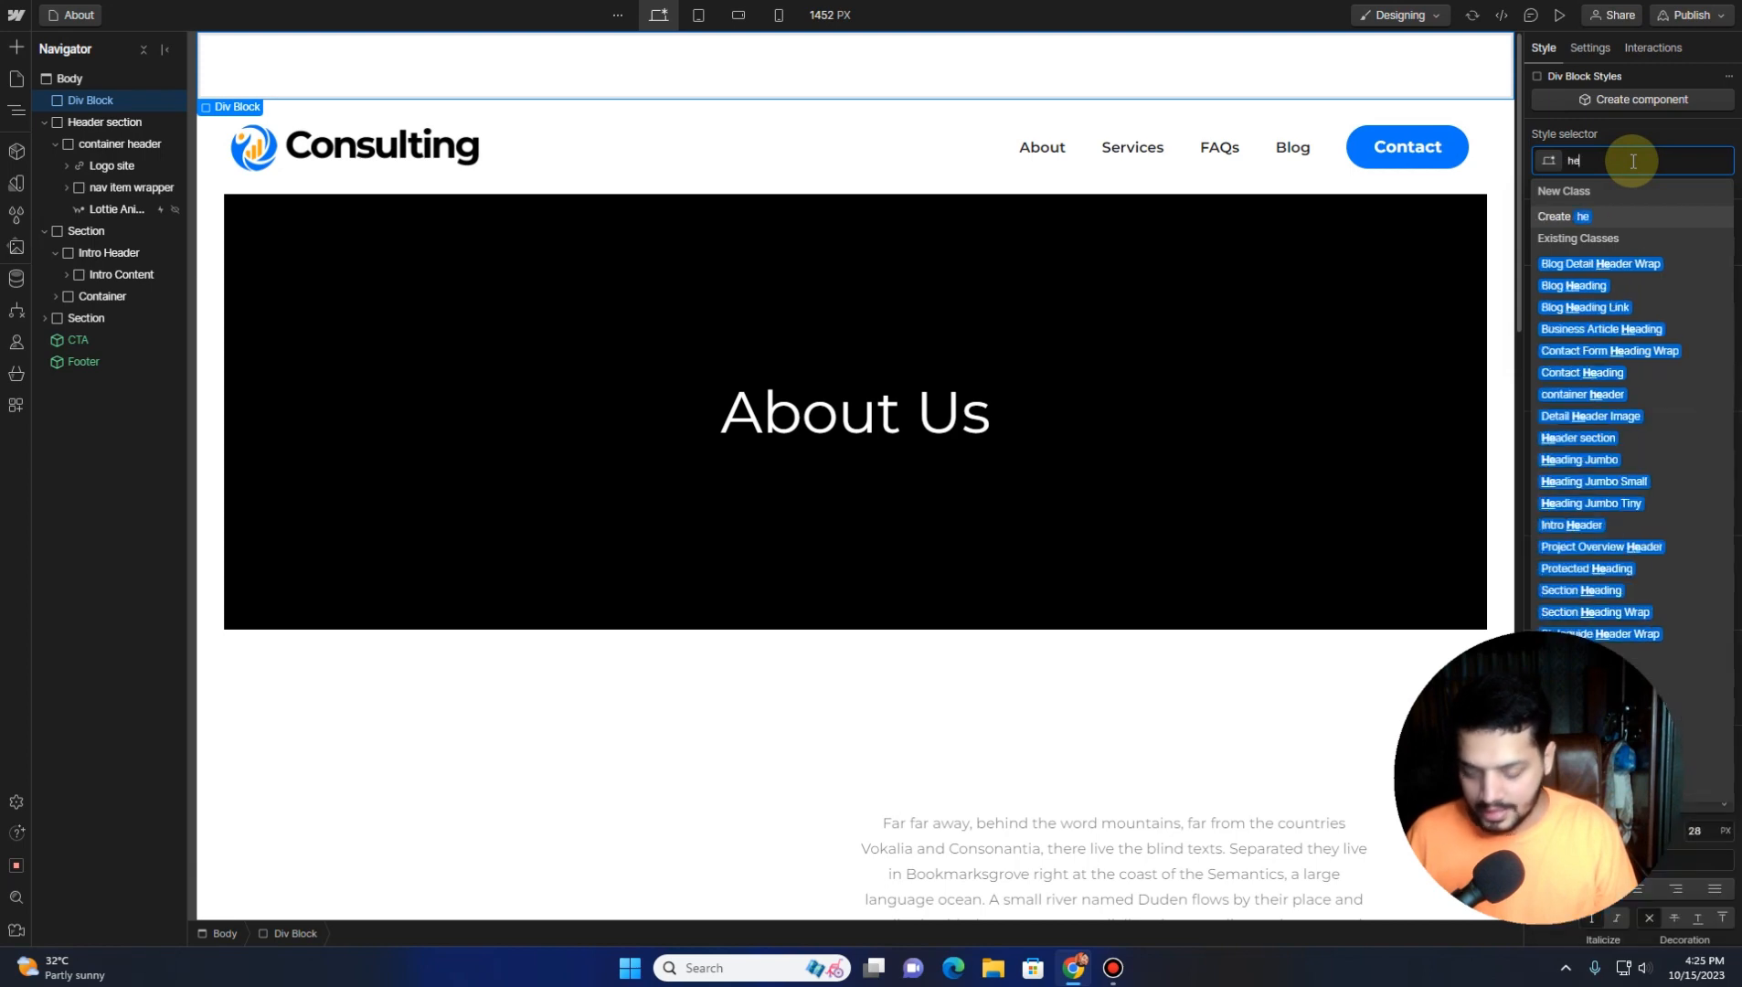
pyautogui.write('ader section')
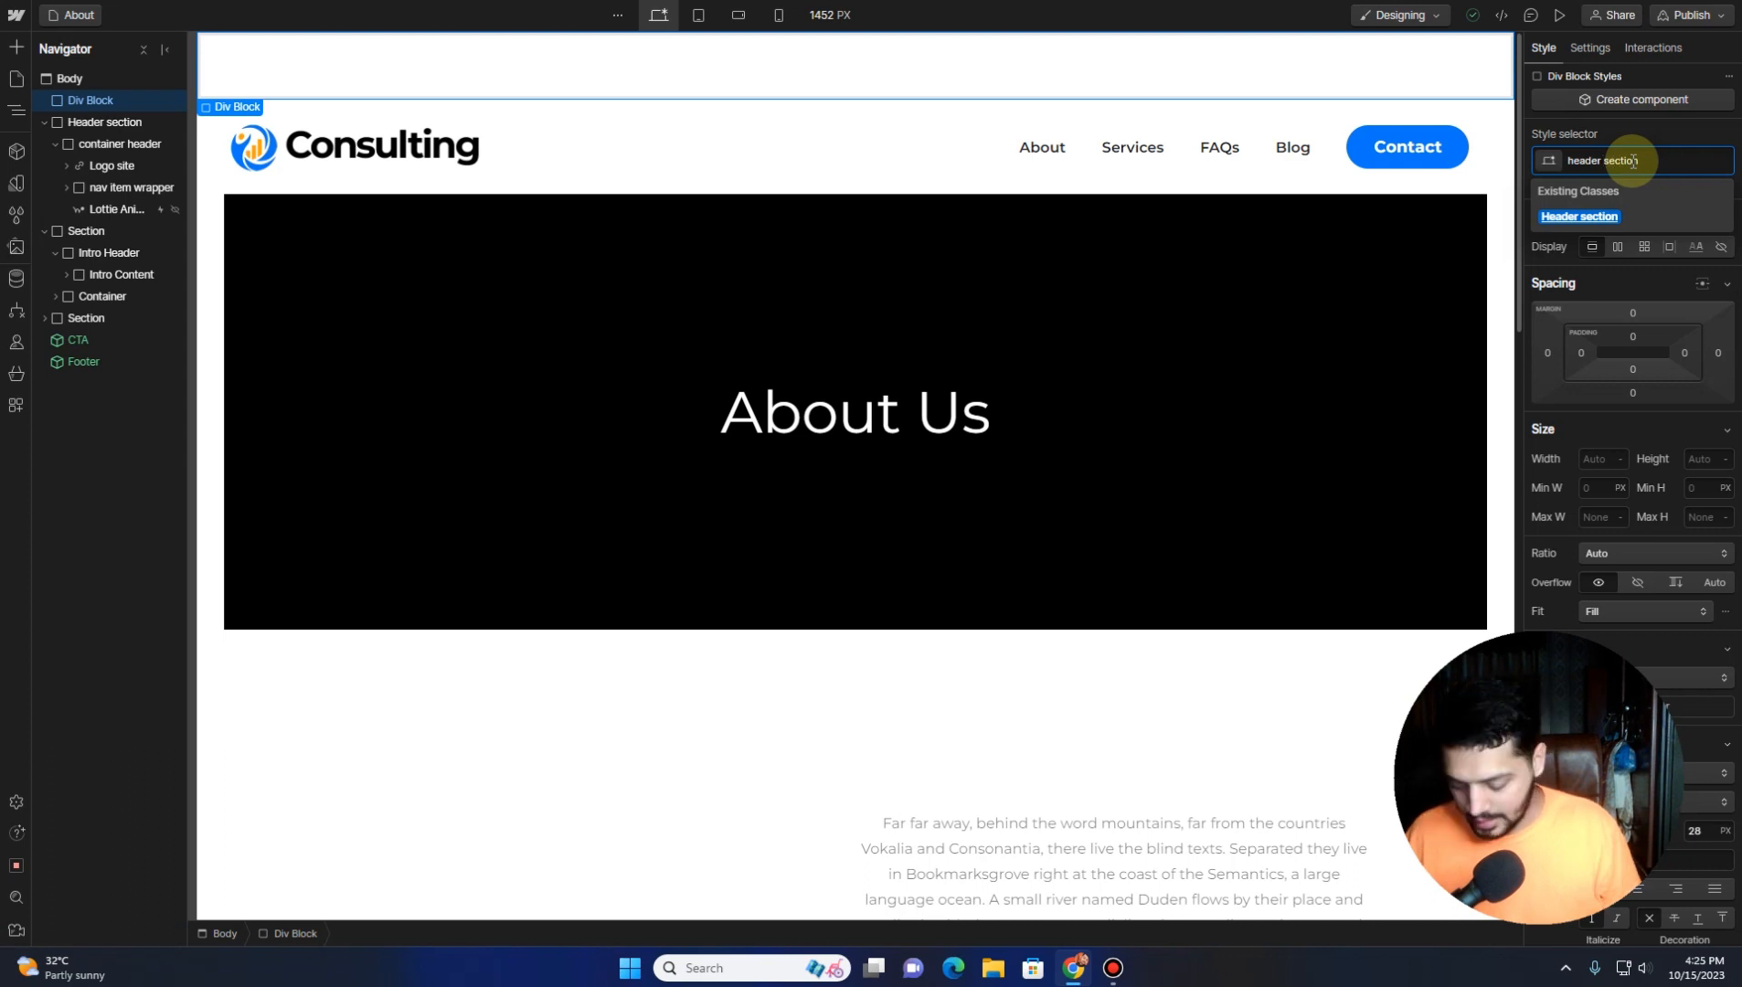
pyautogui.write(' top')
pyautogui.press('Return')
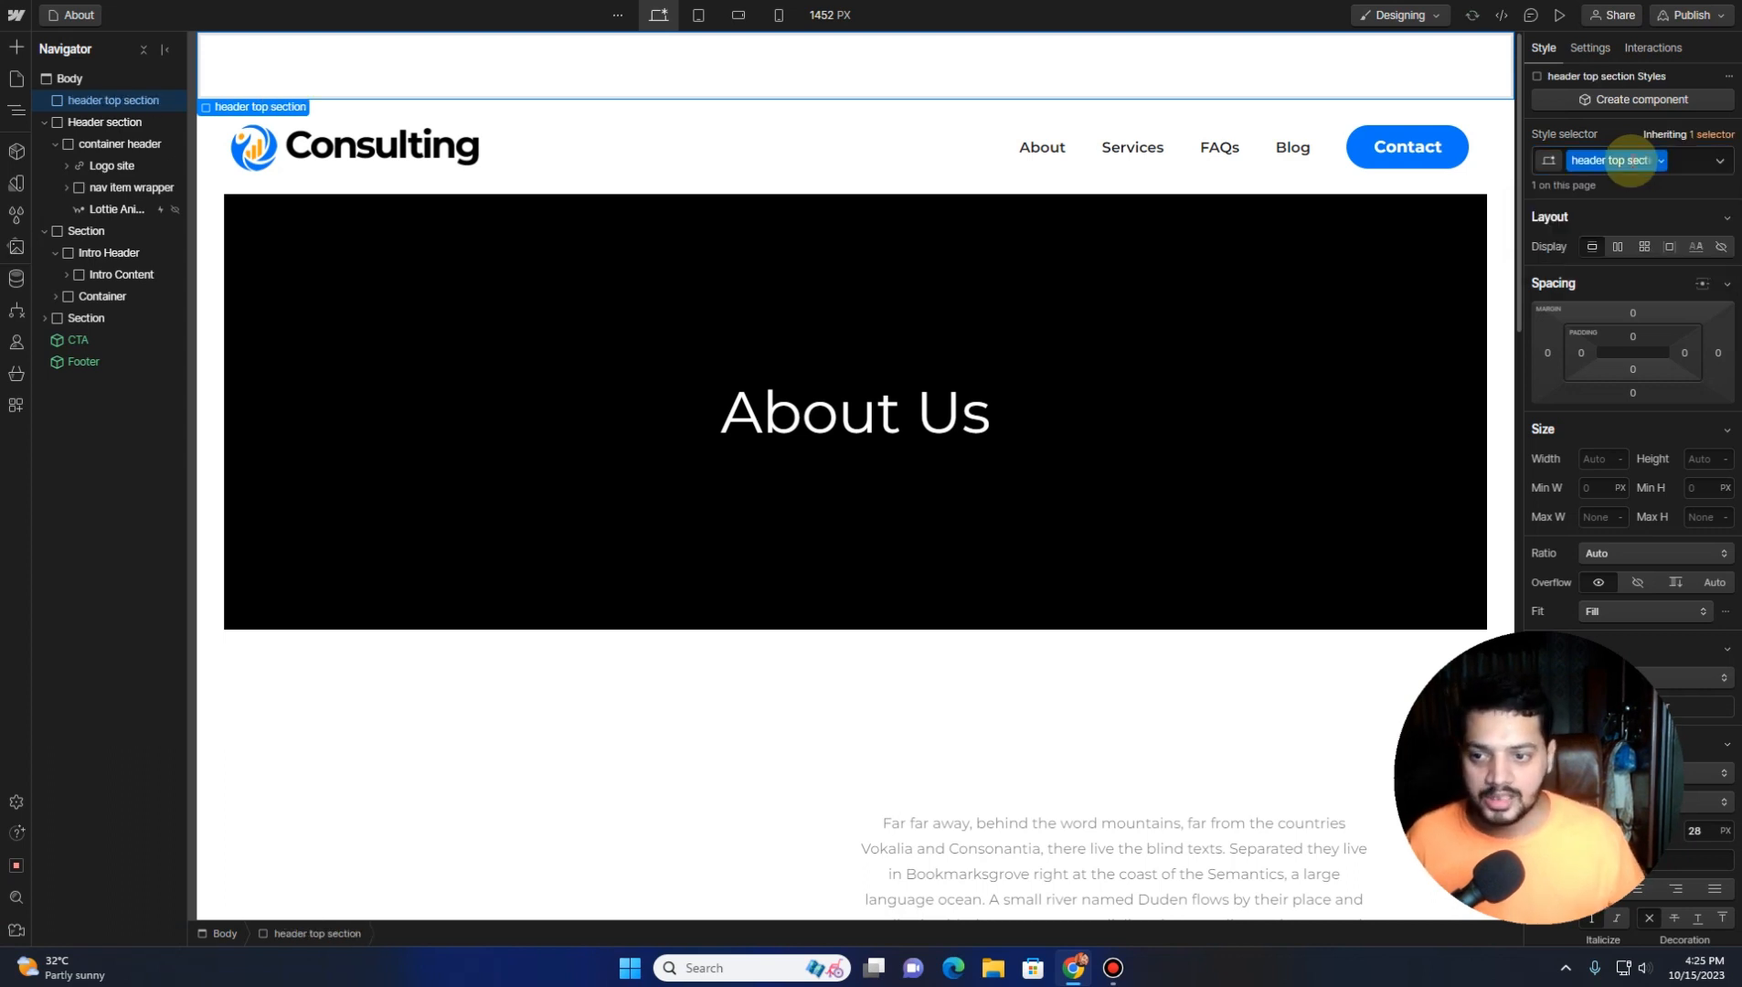
# Set the left and right padding of the header top section to 30 px each
pyautogui.click(1582, 354)
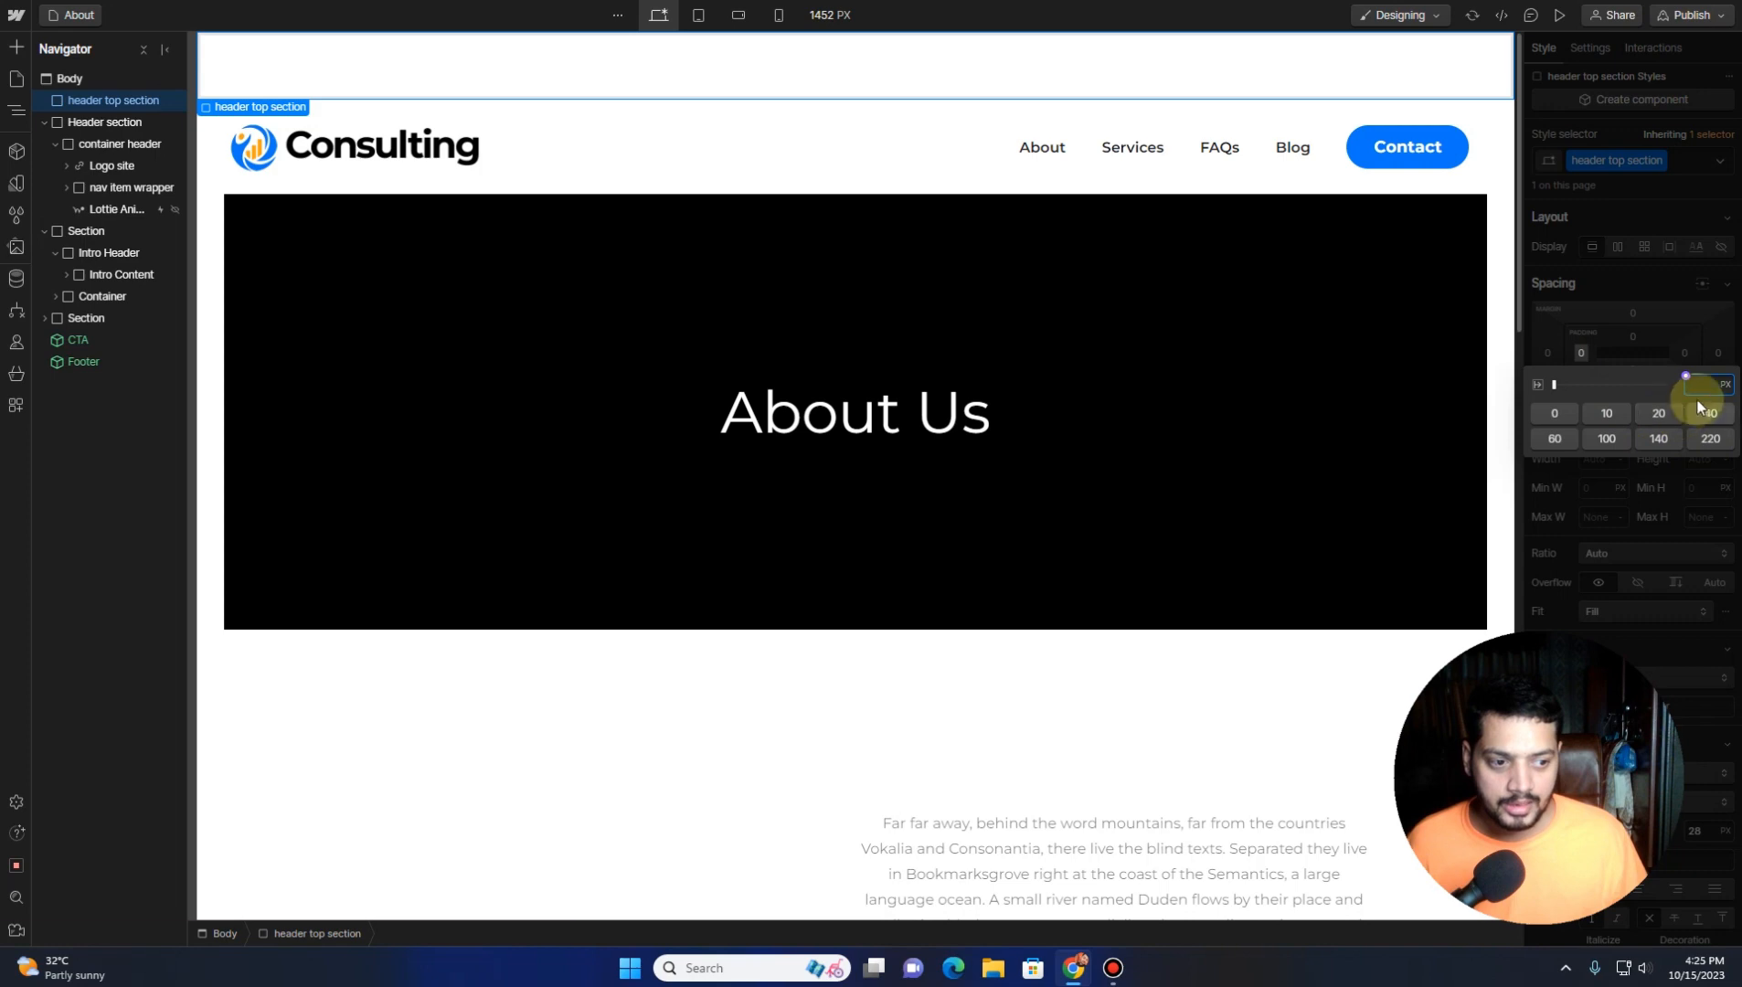
pyautogui.write('30')
pyautogui.press('Return')
pyautogui.click(1686, 352)
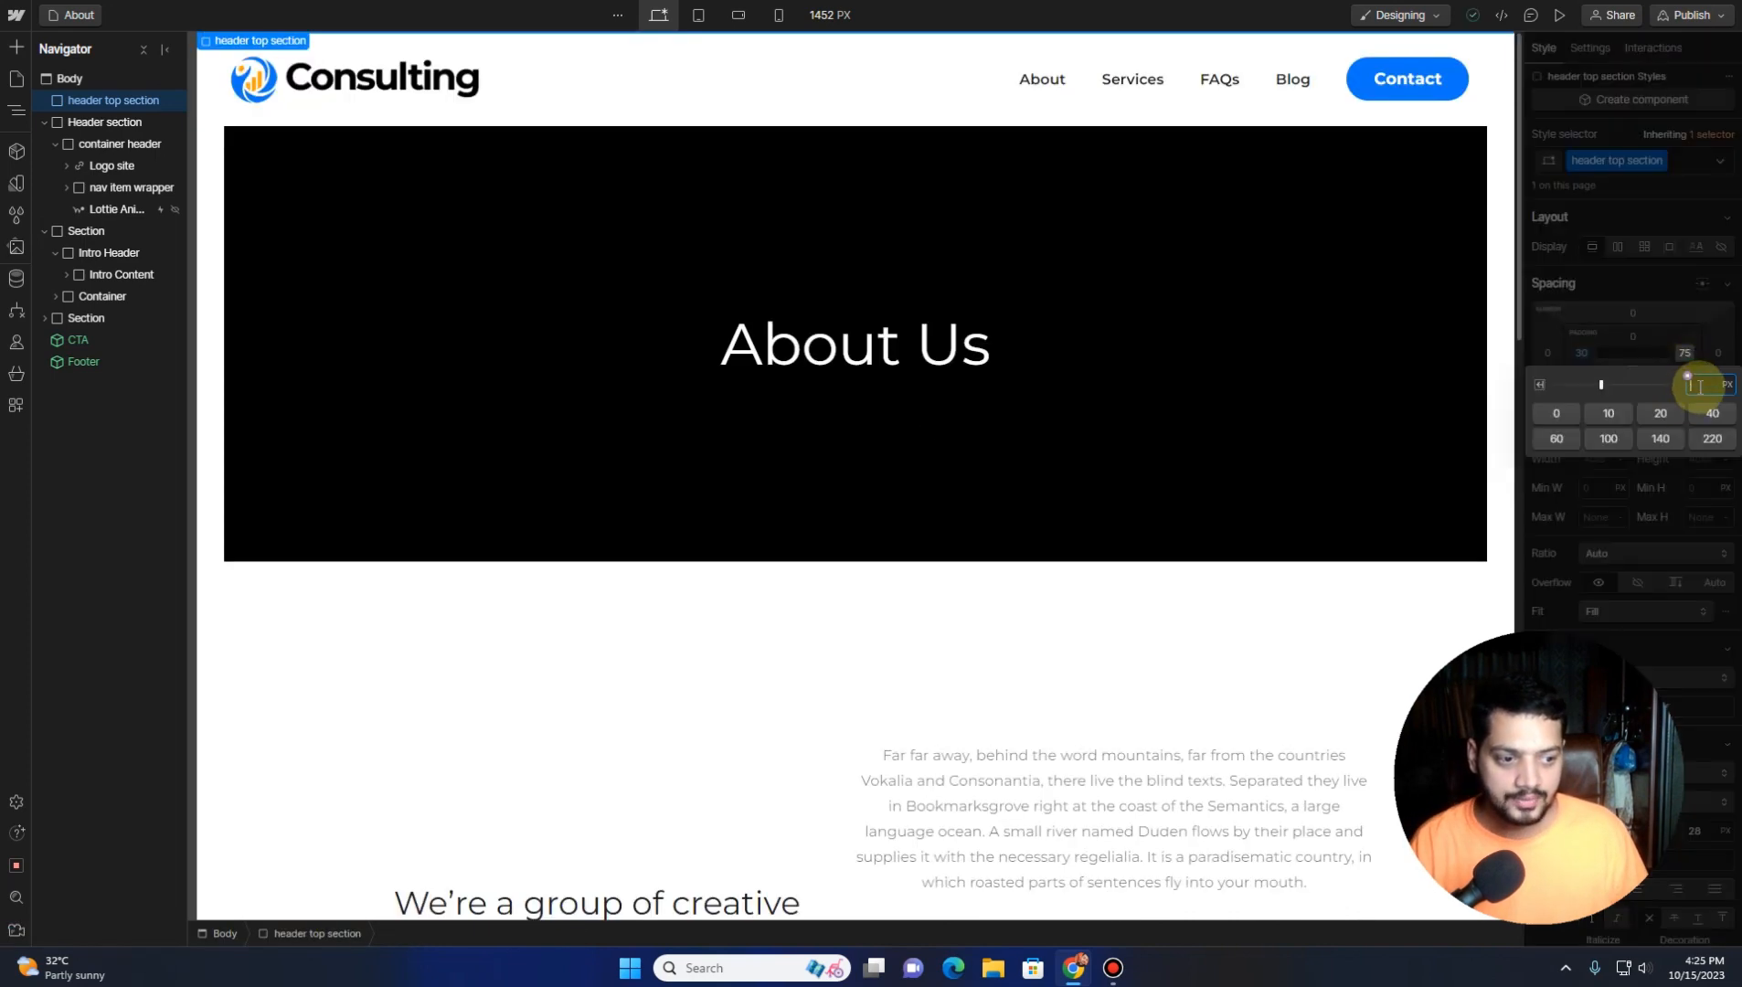
pyautogui.write('30')
pyautogui.press('Return')
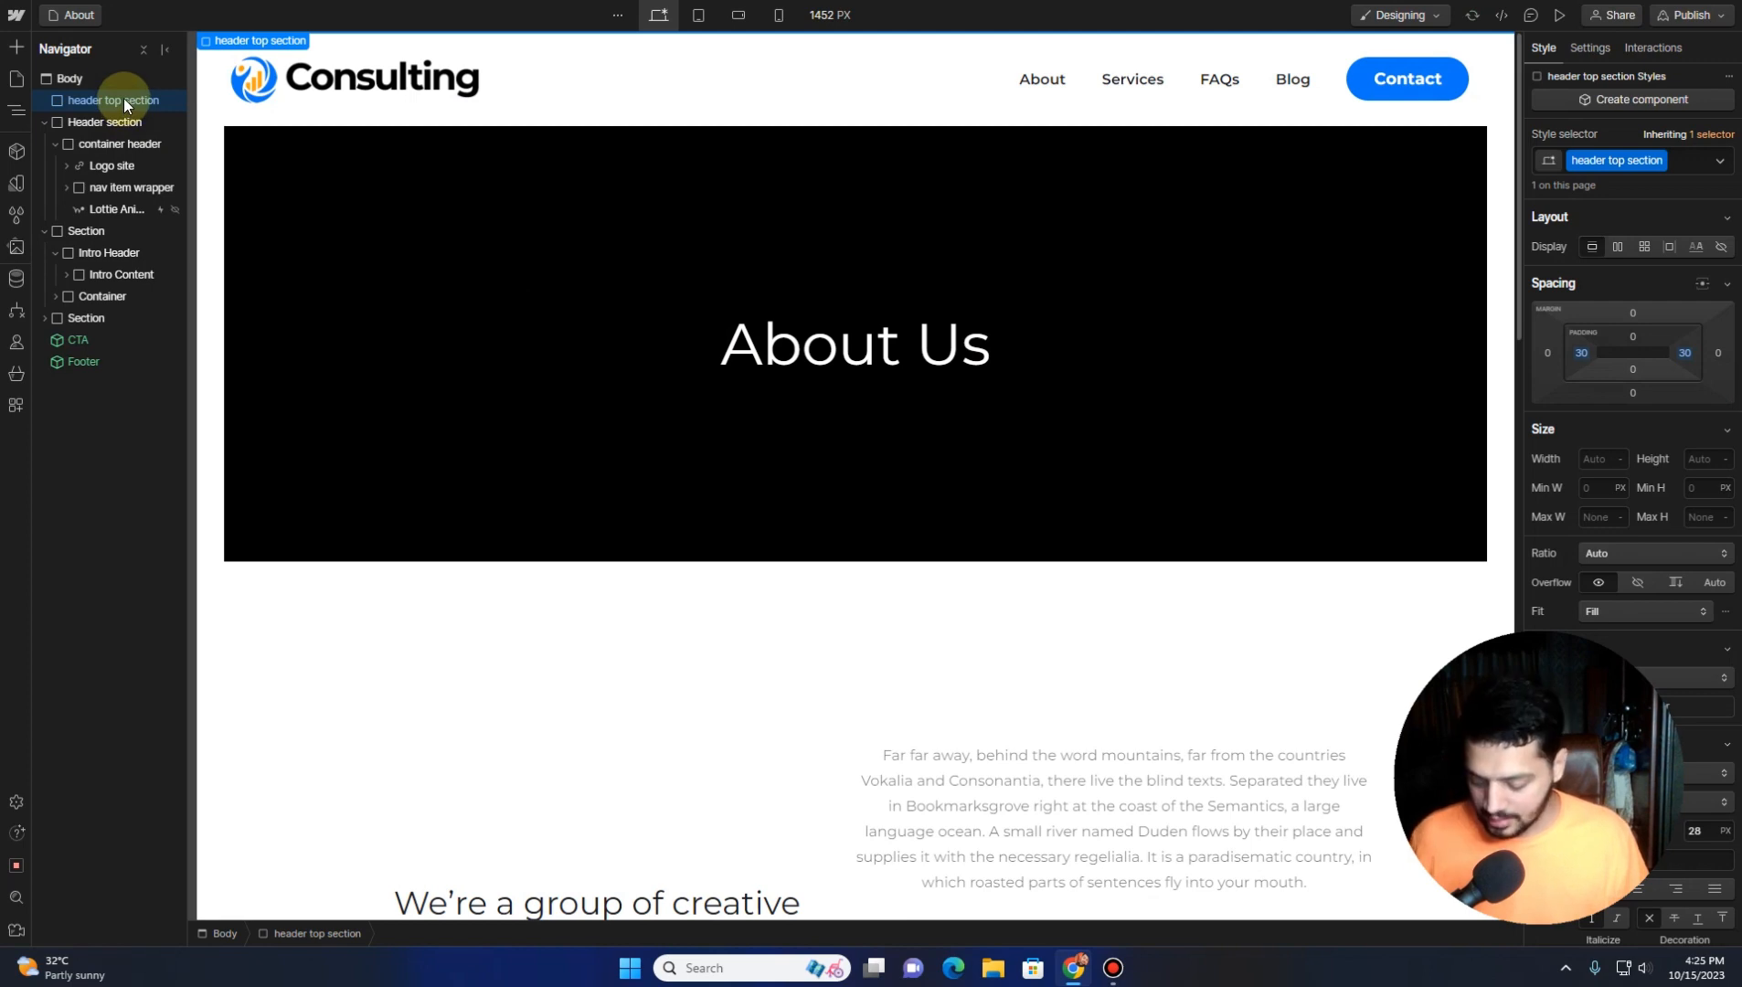
# Add a Div Block inside the header top section and apply the existing Container class to it
pyautogui.hotkey('ctrl', 'e')
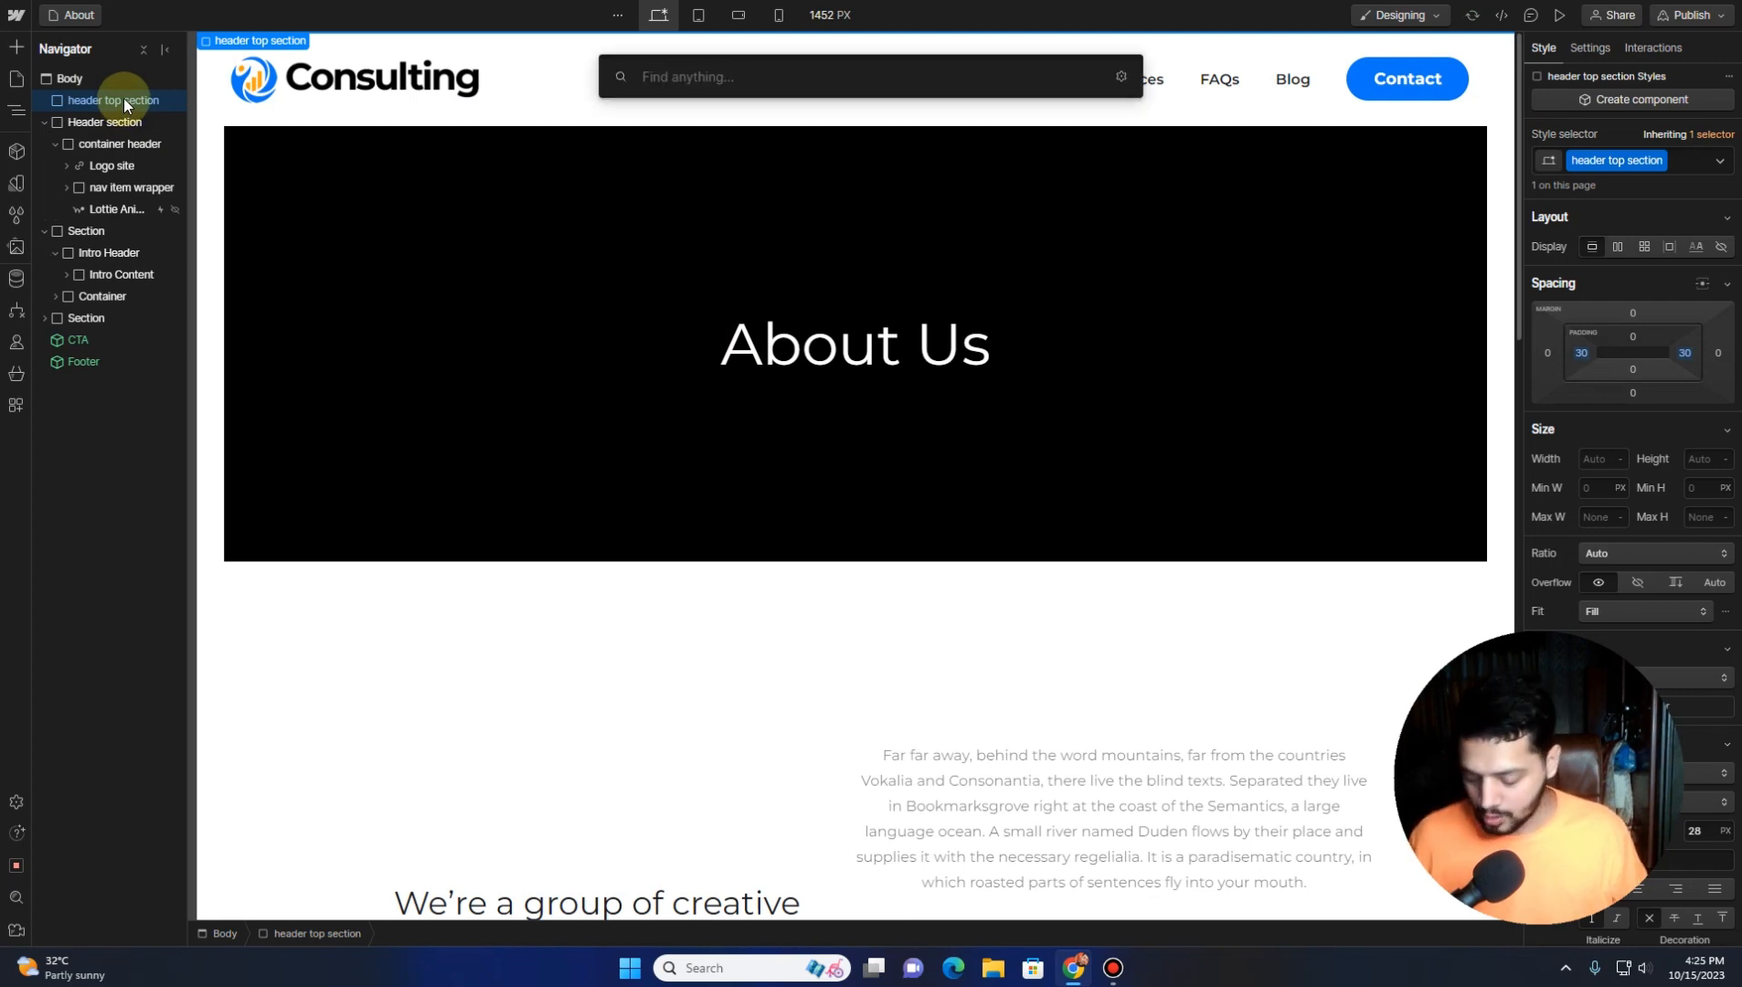
pyautogui.write('div')
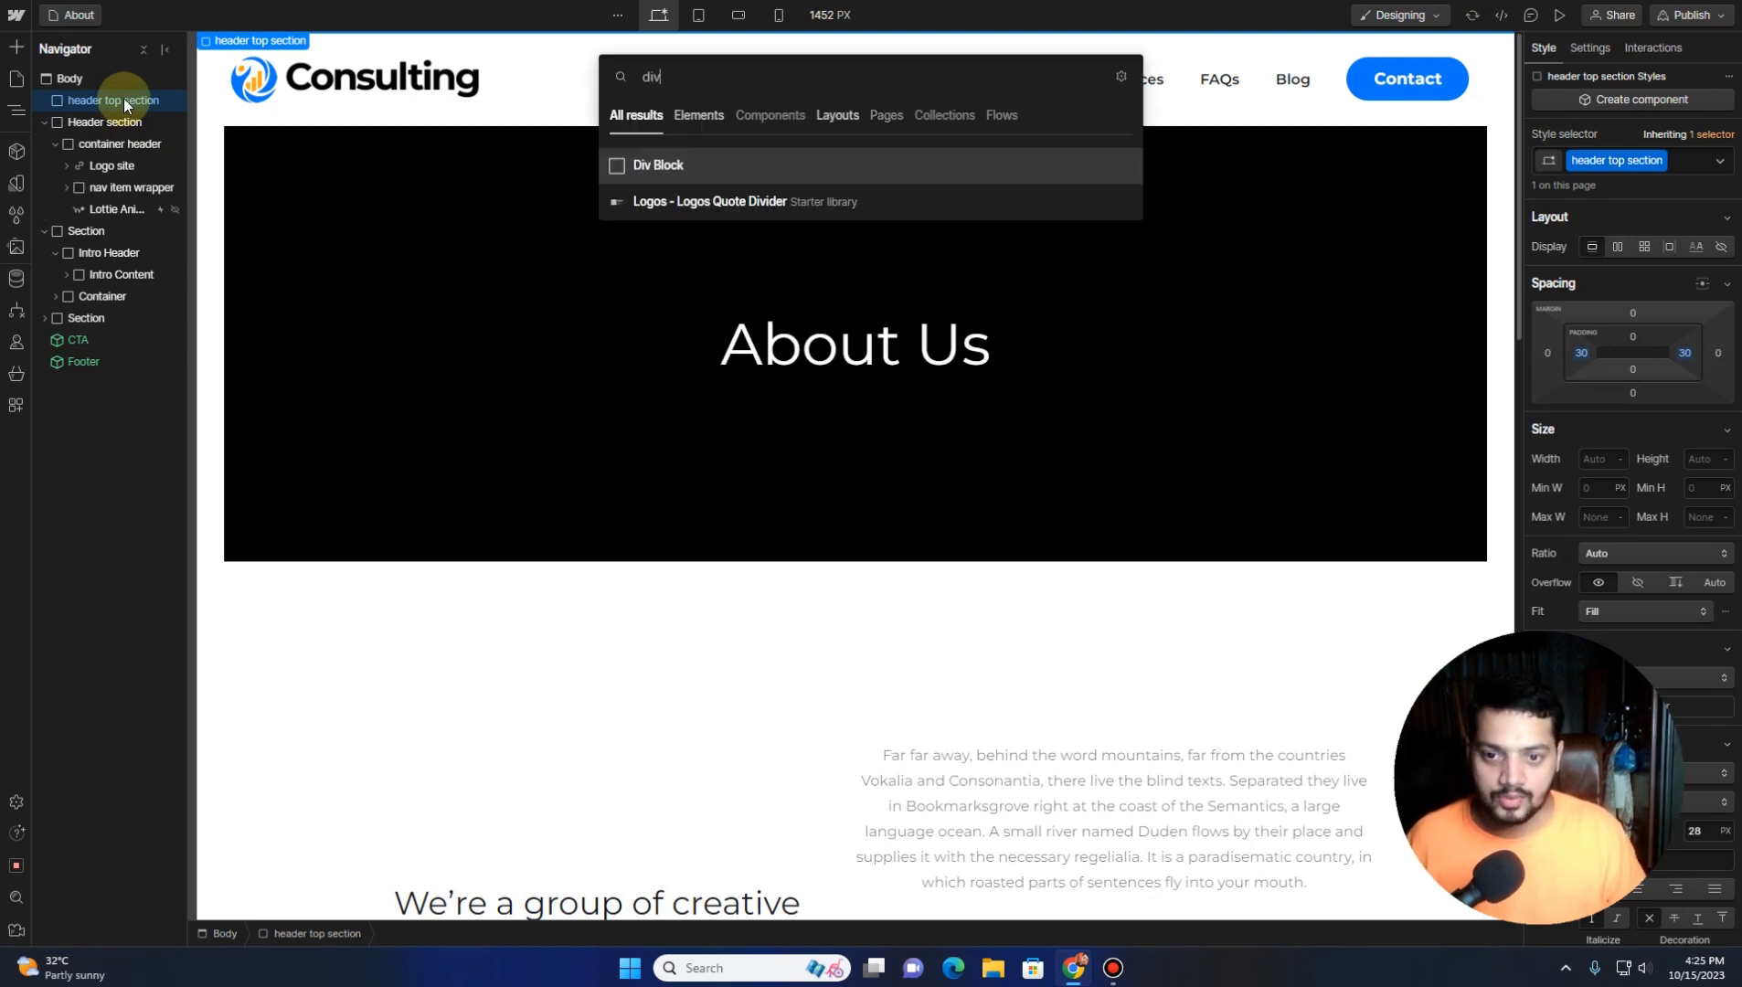
pyautogui.press('Return')
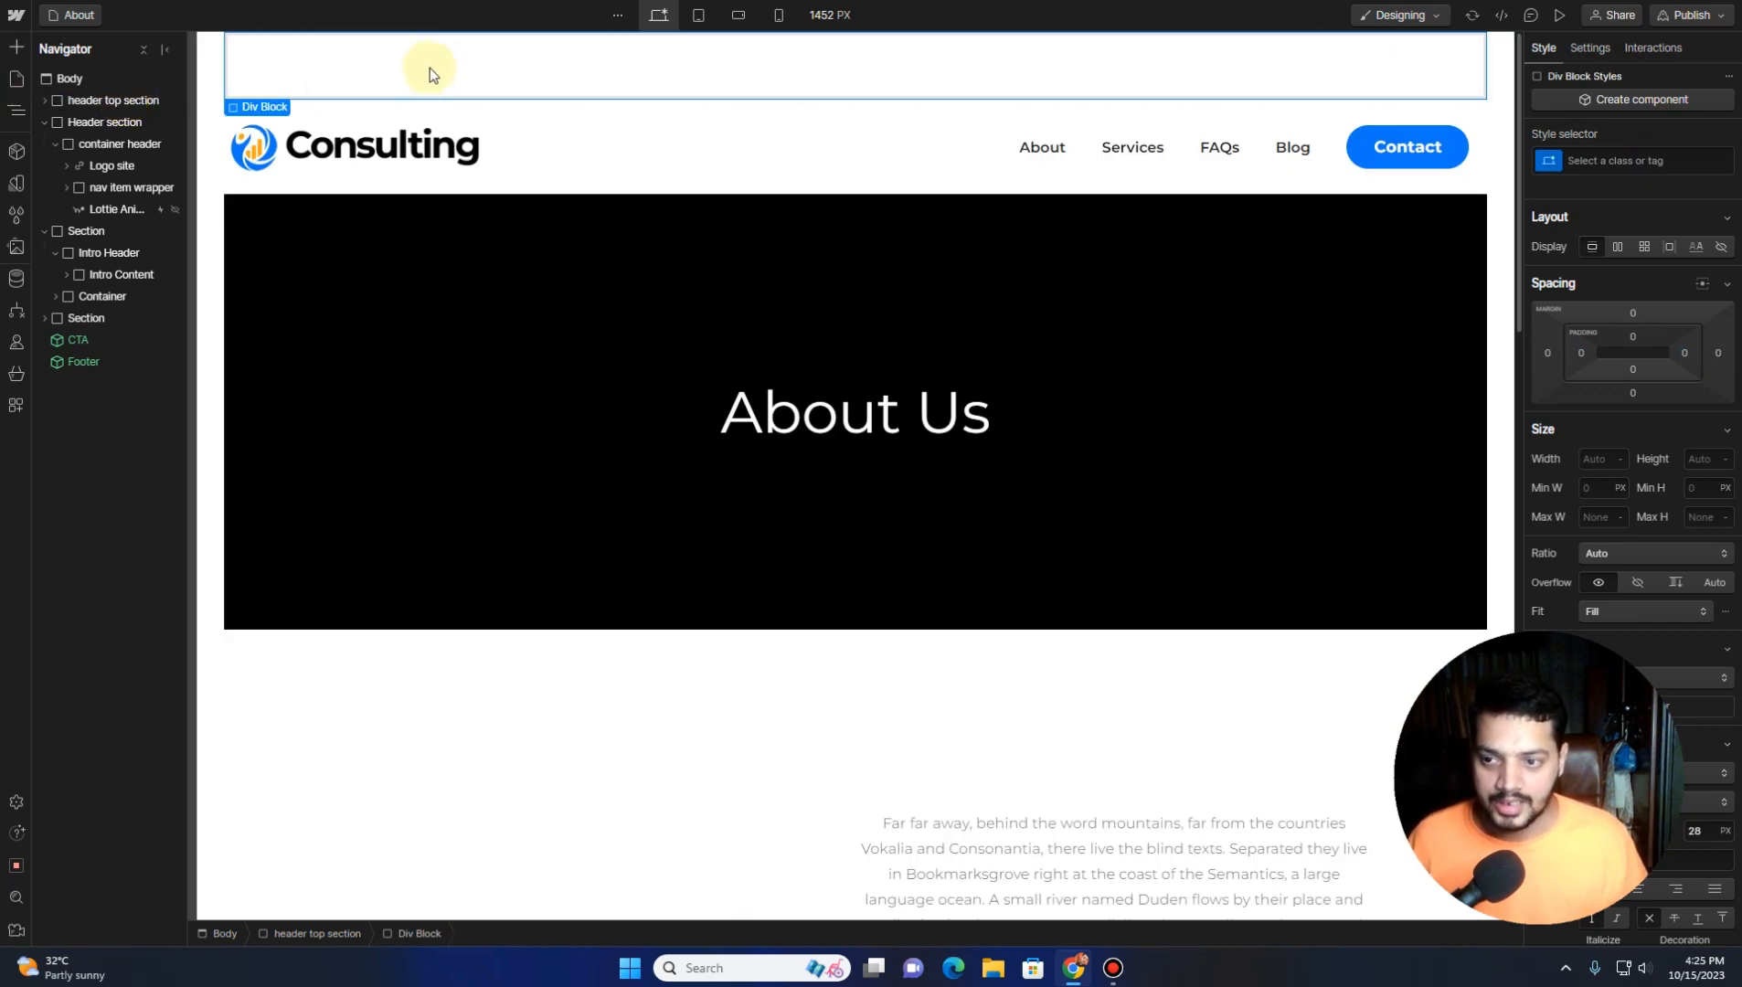
pyautogui.click(1627, 161)
pyautogui.write('container')
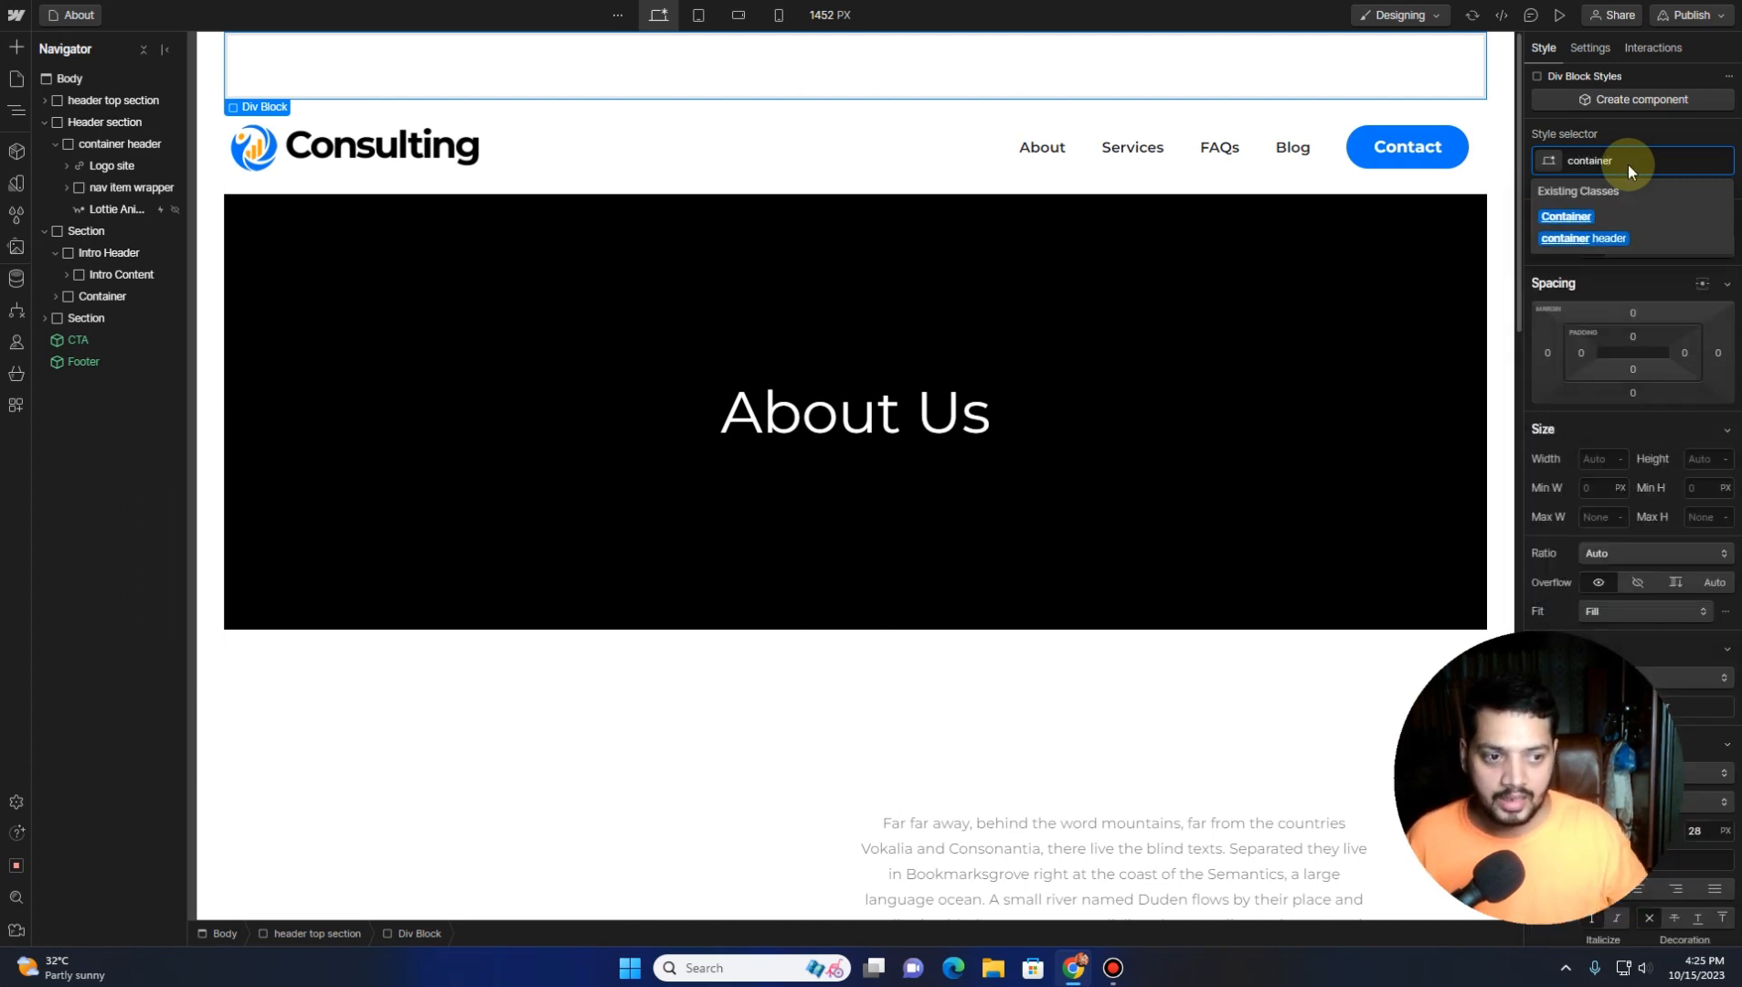
pyautogui.press('Return')
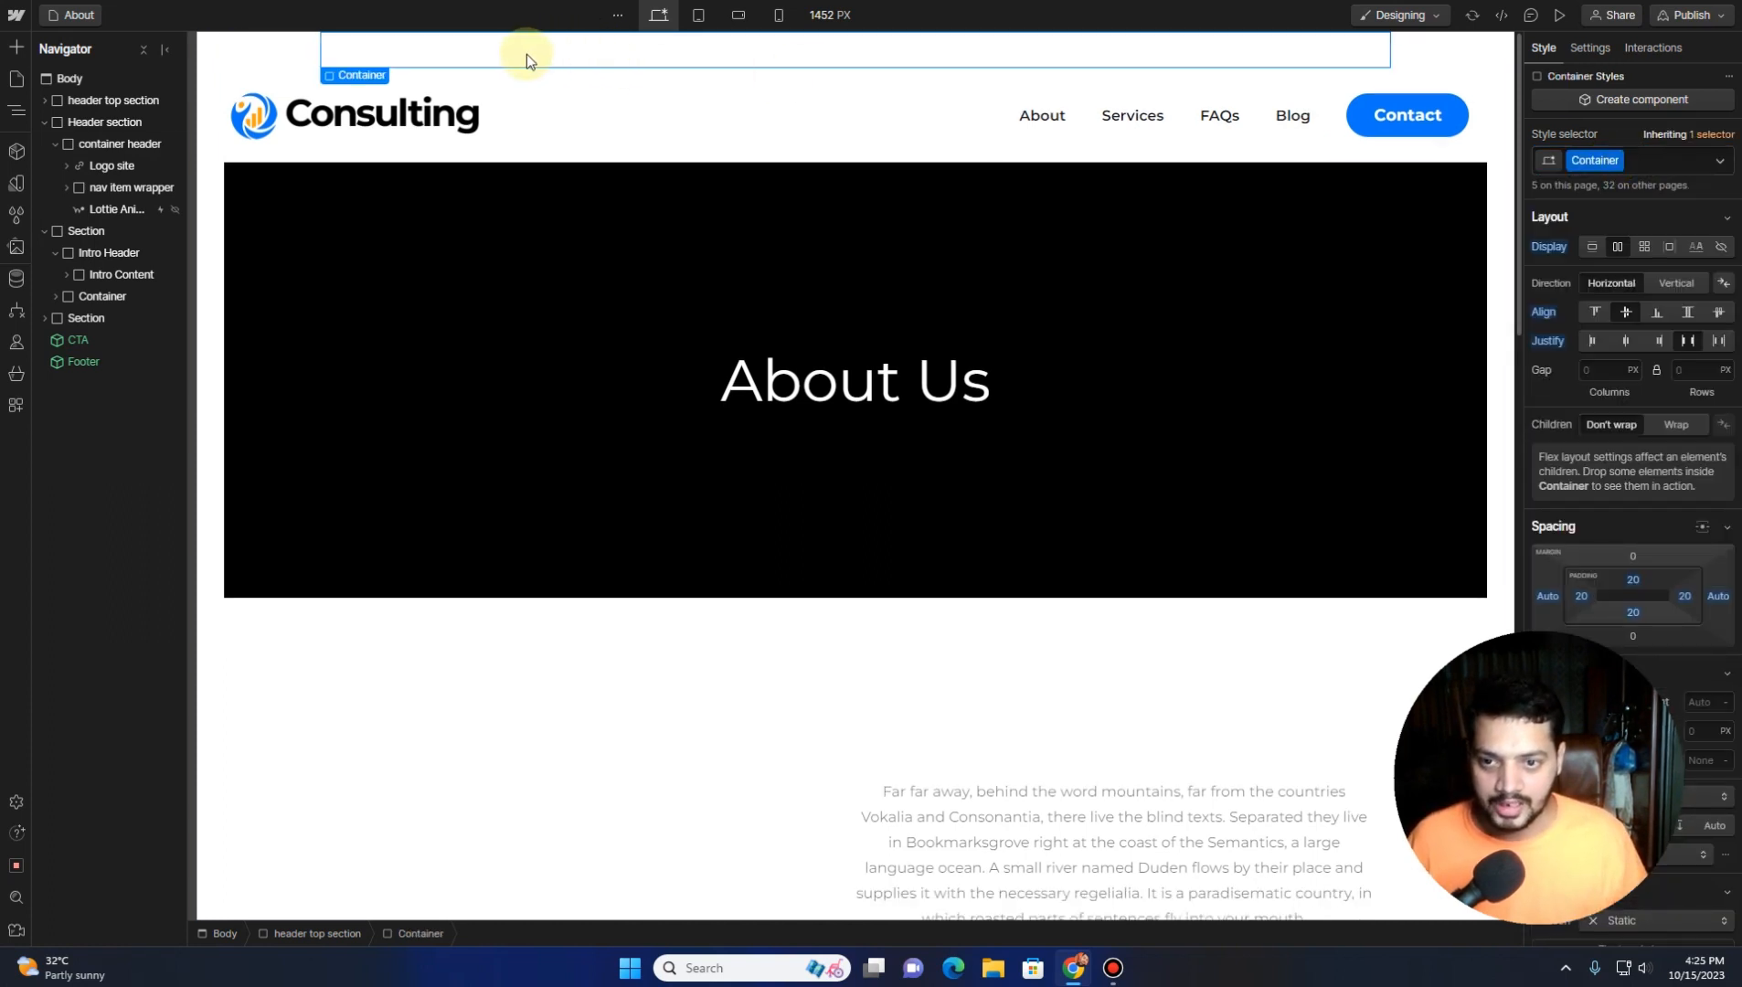
pyautogui.click(43, 101)
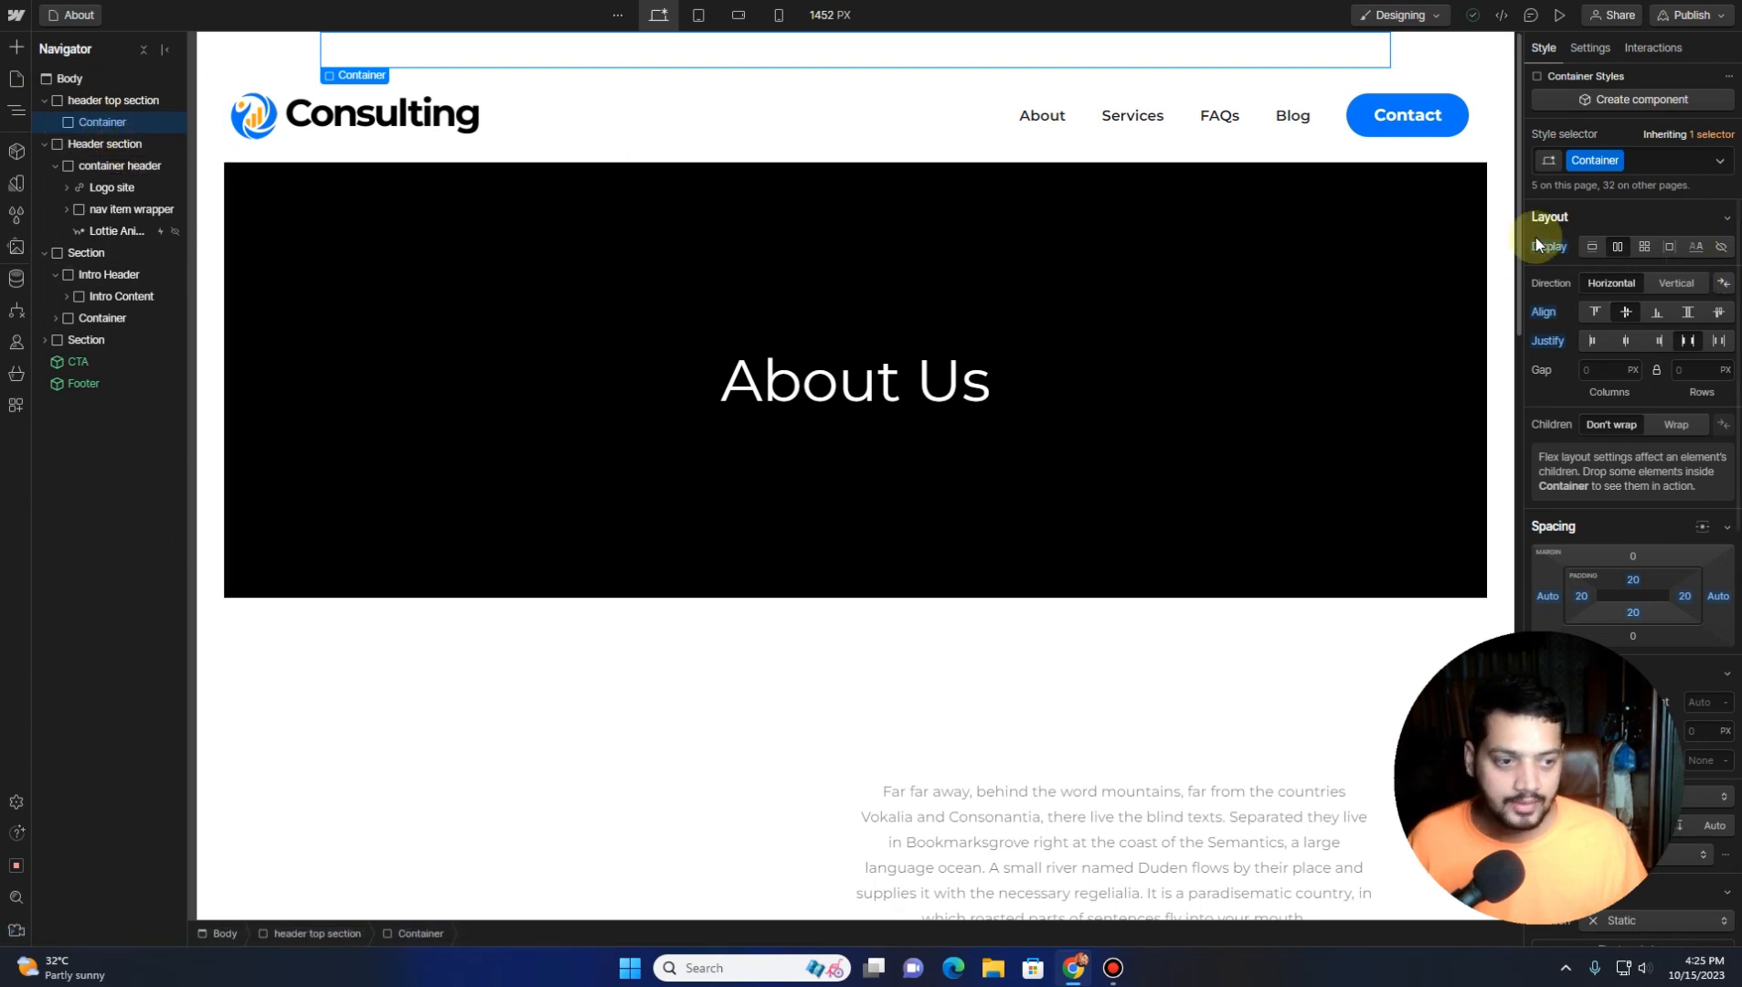
# Set the left and right padding of the Container class to 0
pyautogui.scroll(-1, 1609, 233)
pyautogui.scroll(-1, 1623, 228)
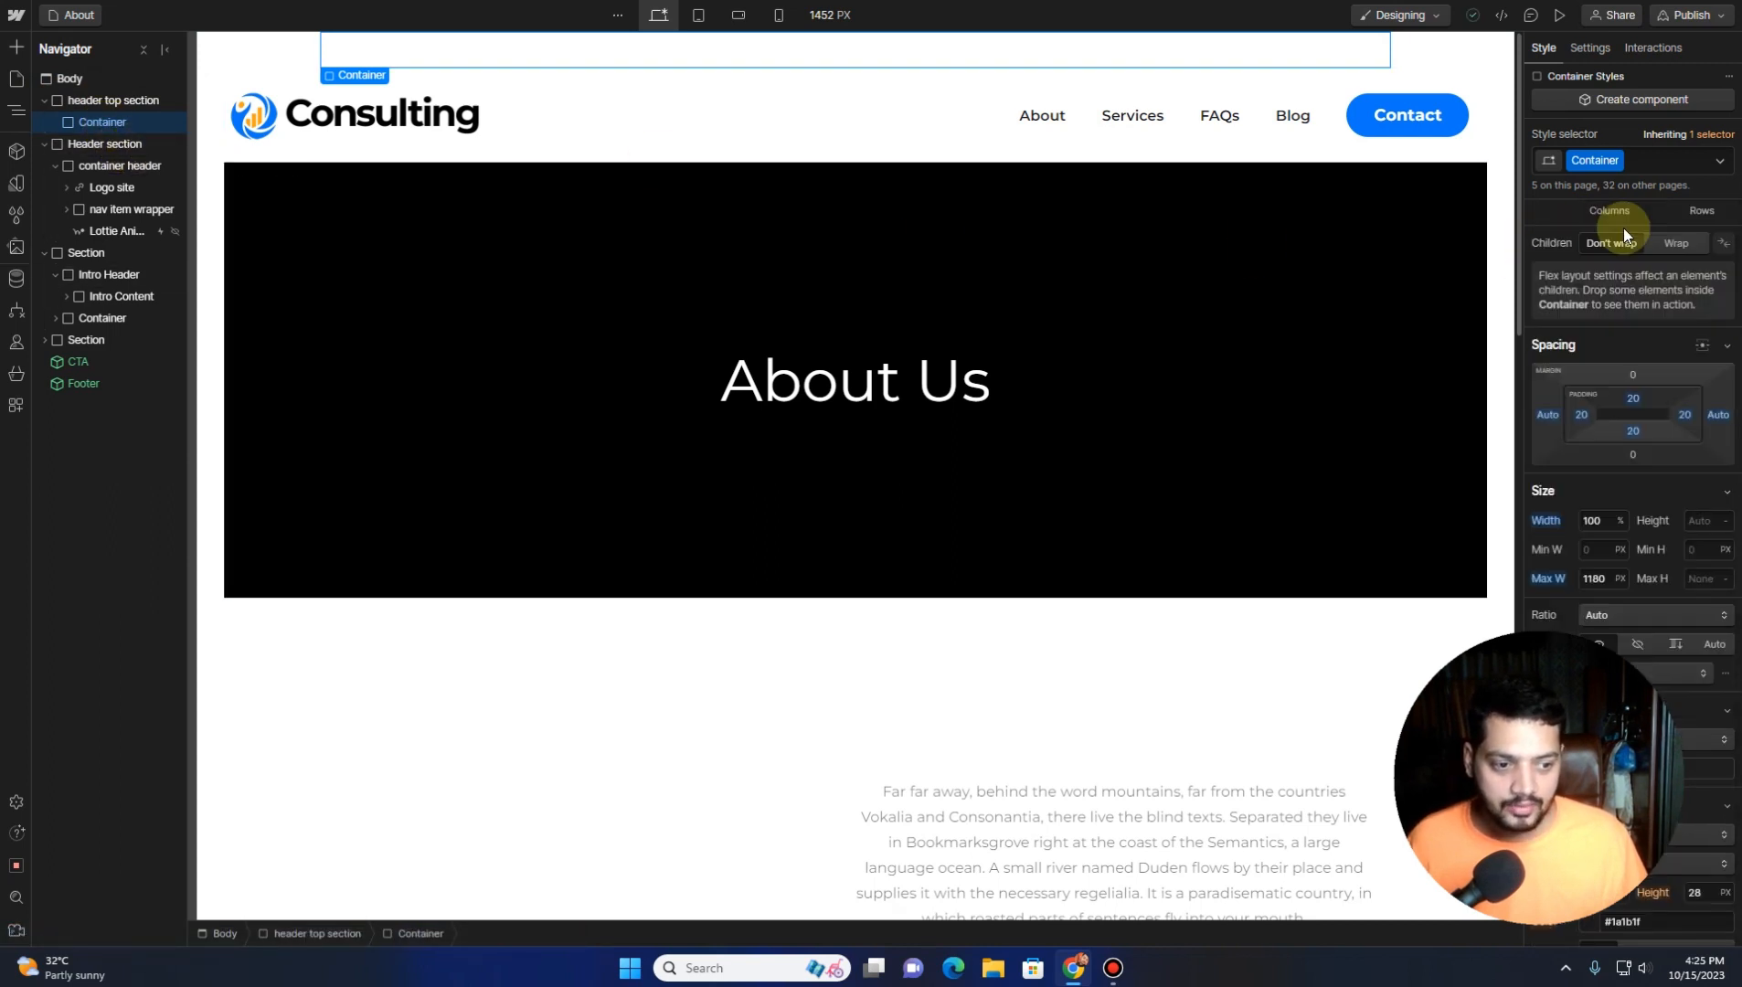
pyautogui.scroll(-1, 1623, 228)
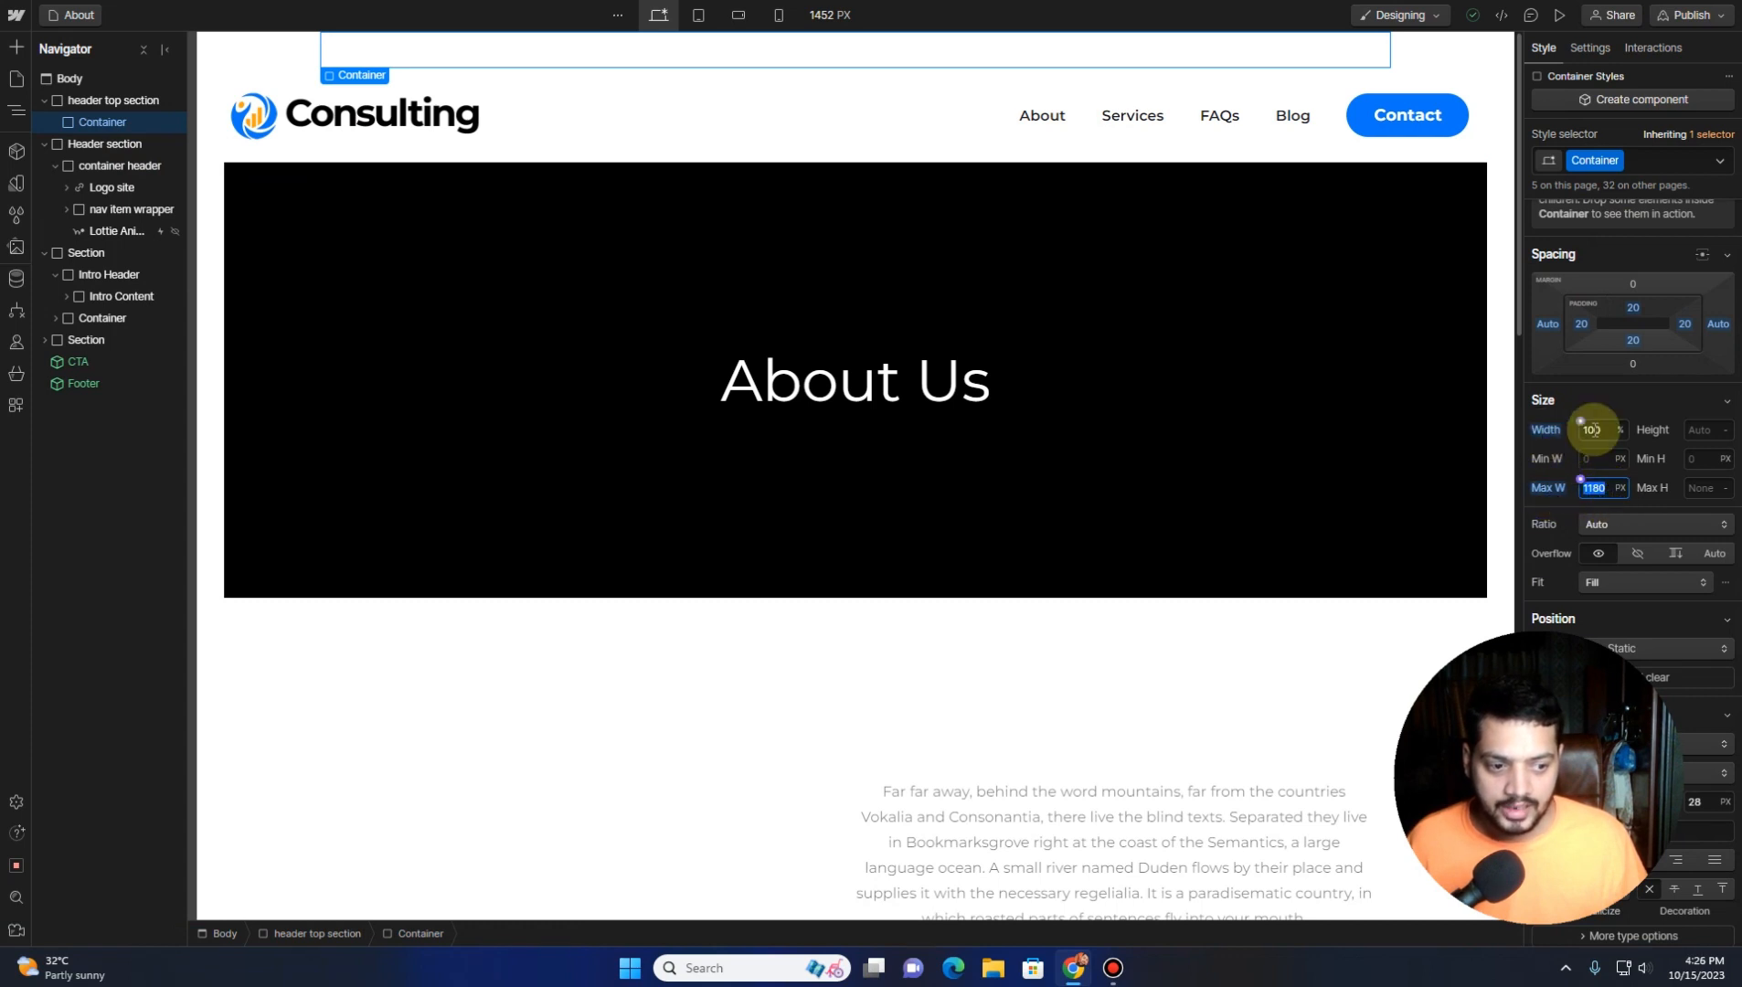
pyautogui.scroll(1, 1584, 416)
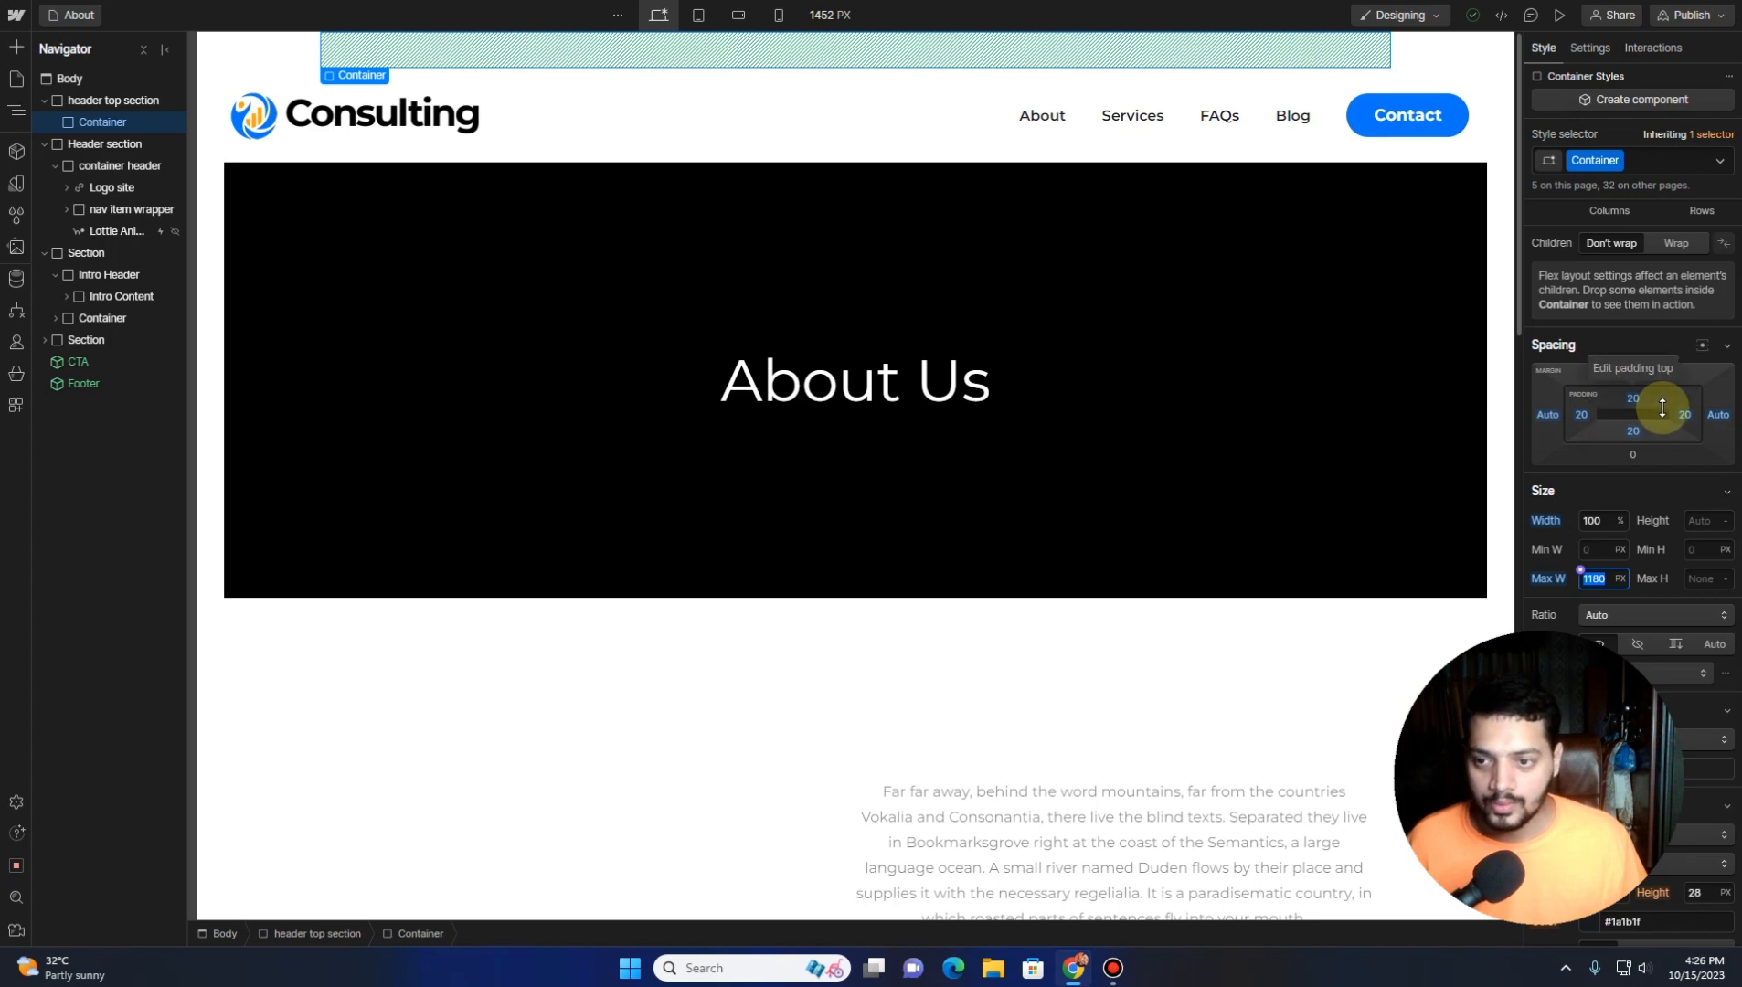
pyautogui.click(1587, 416)
pyautogui.click(1554, 475)
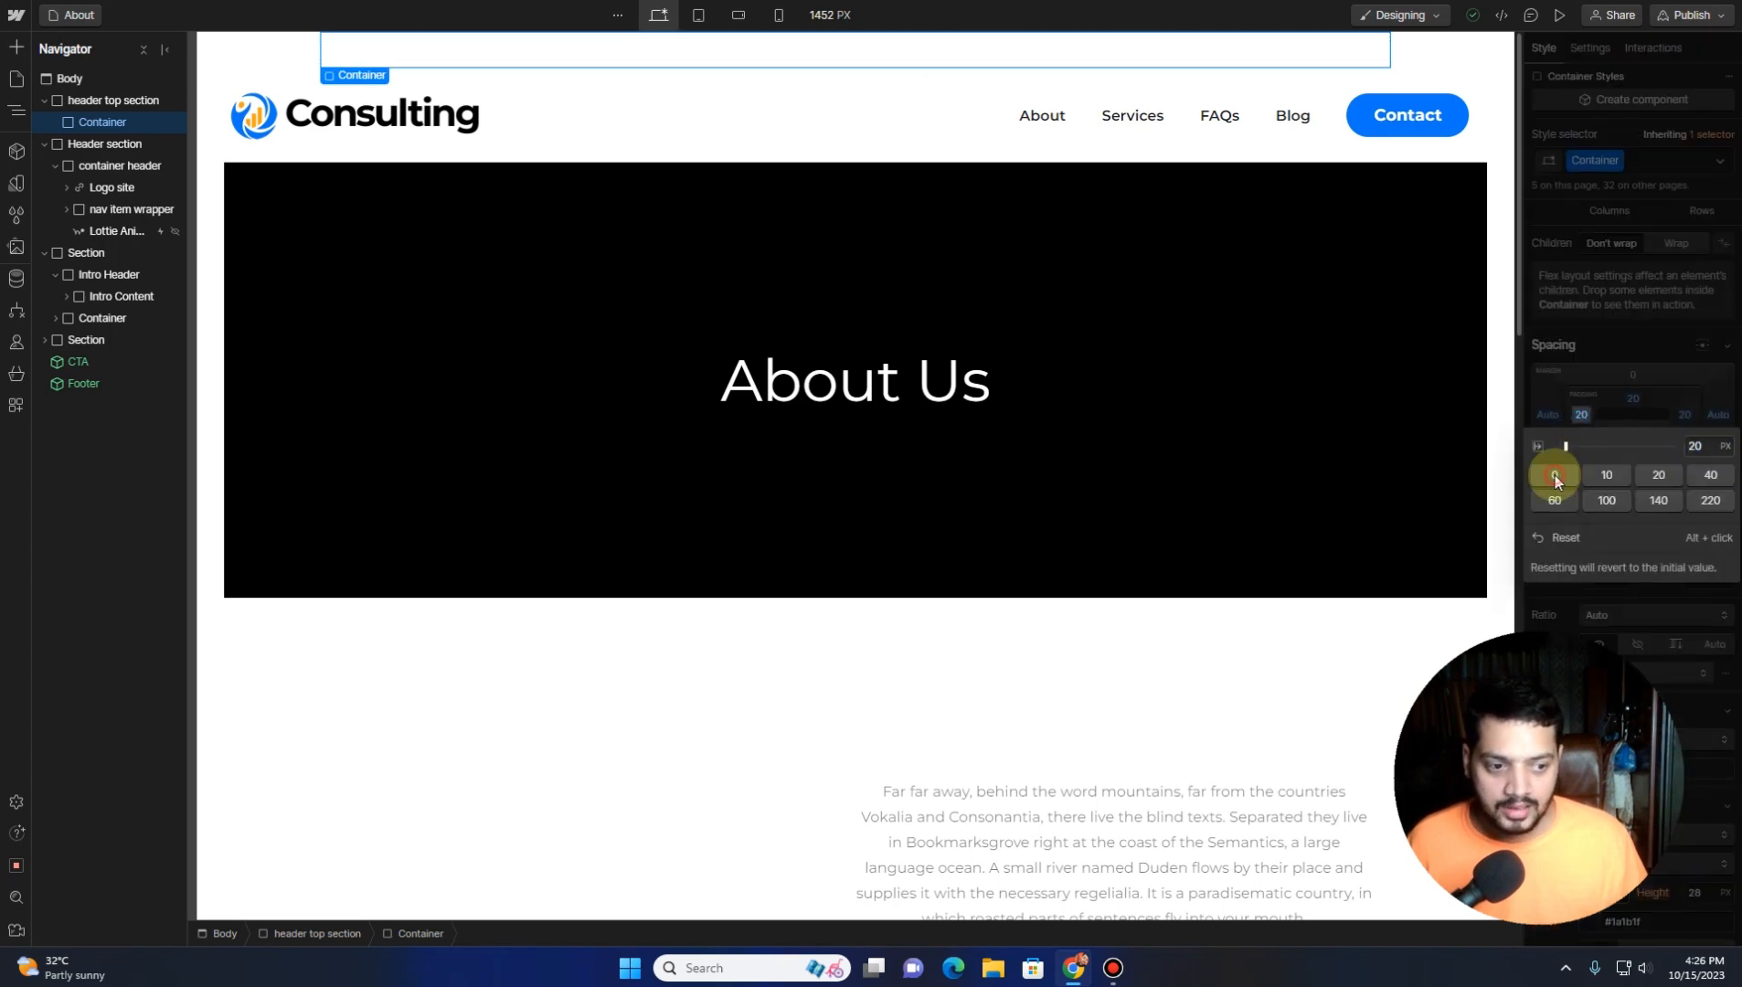
pyautogui.click(1616, 390)
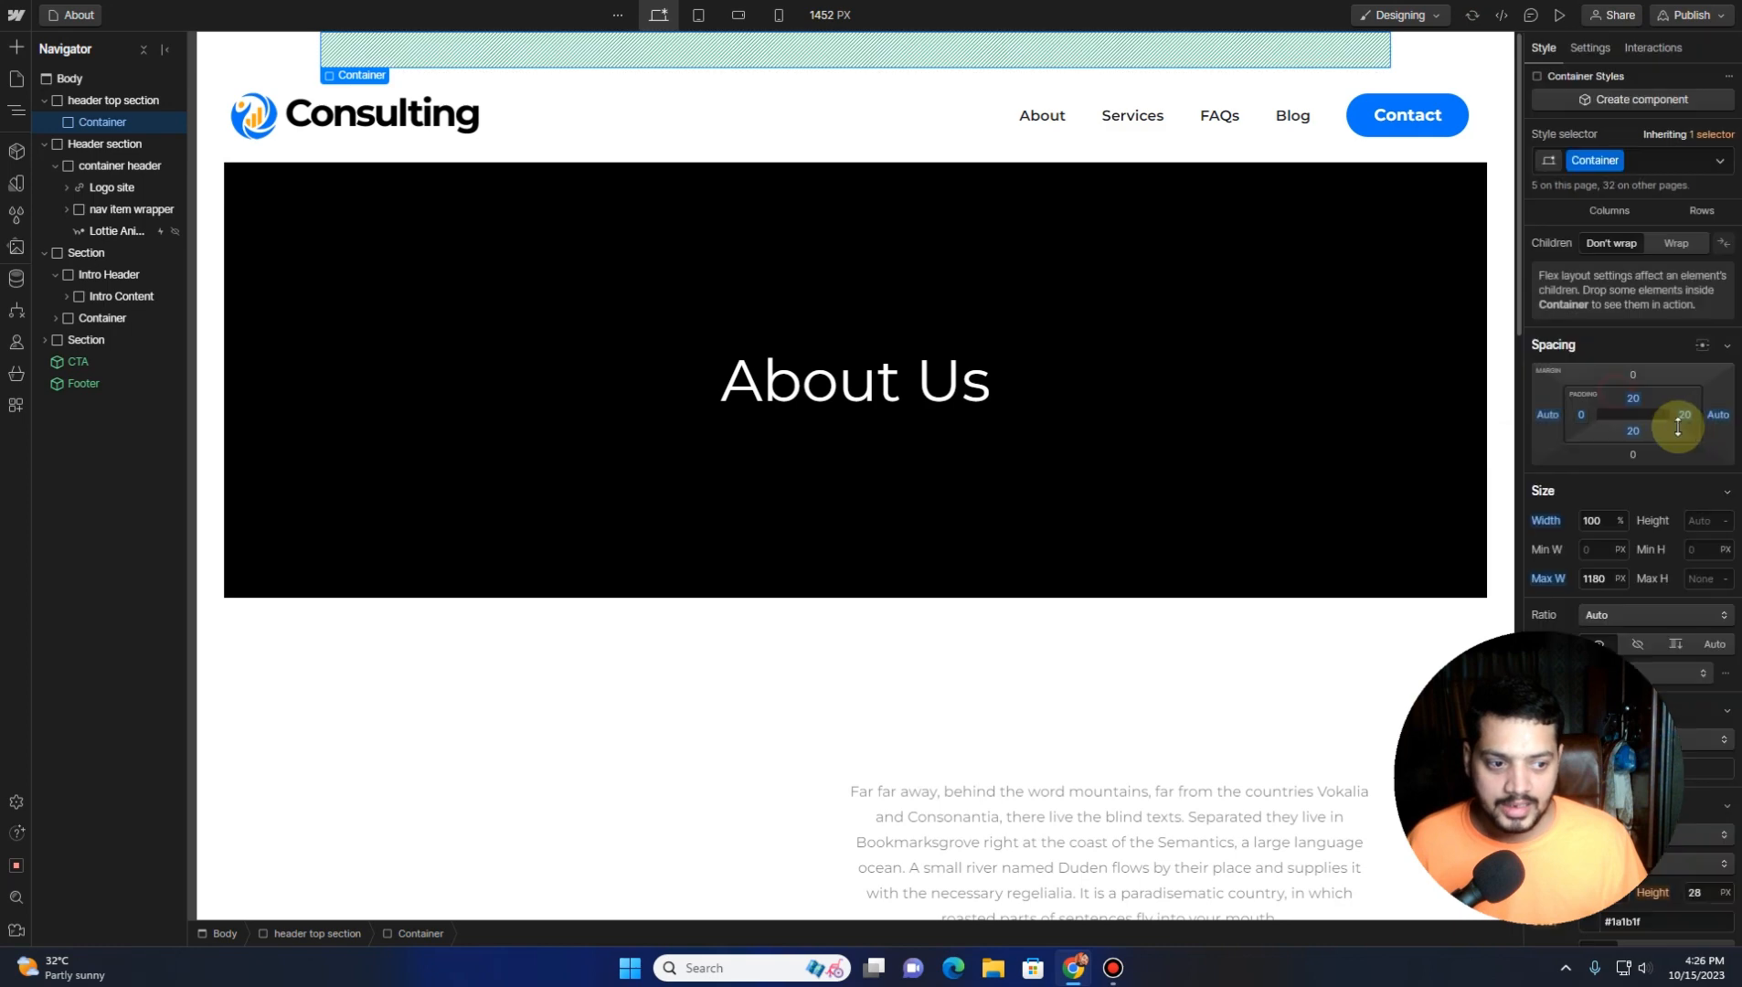
pyautogui.click(1684, 414)
pyautogui.click(1554, 477)
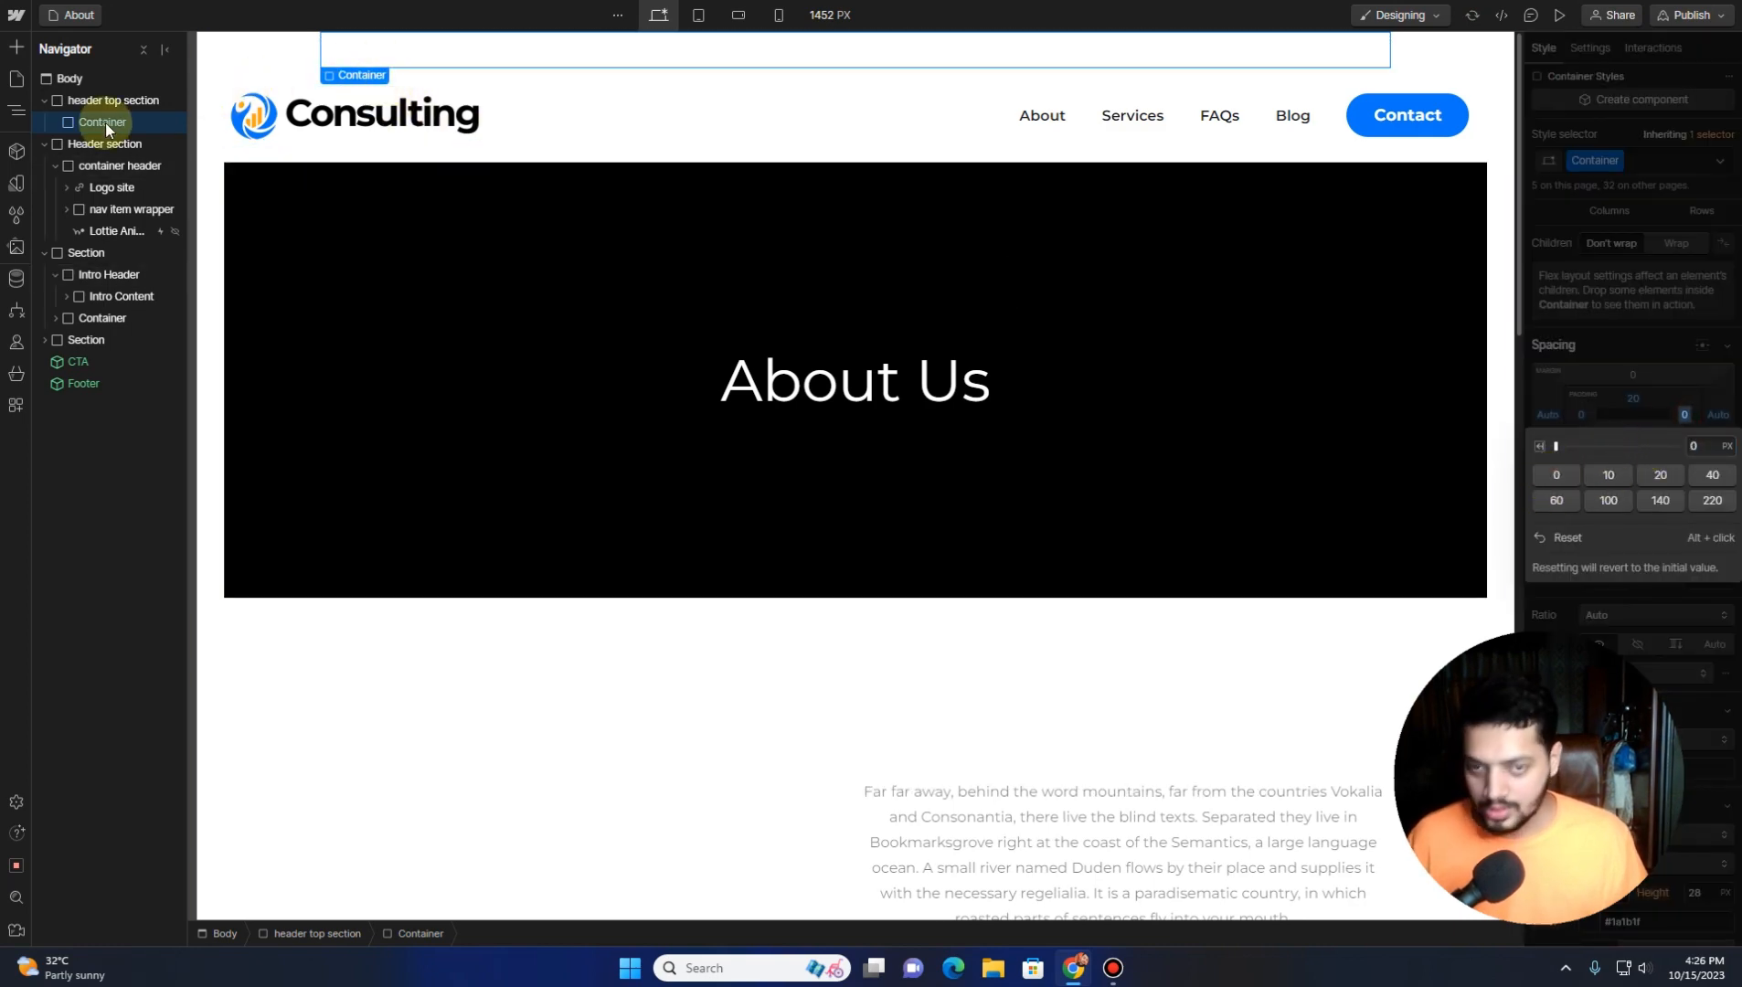
# Add a Link Block inside the header top section's container and give it the new class "logo wra"
pyautogui.hotkey('ctrl', 'k')
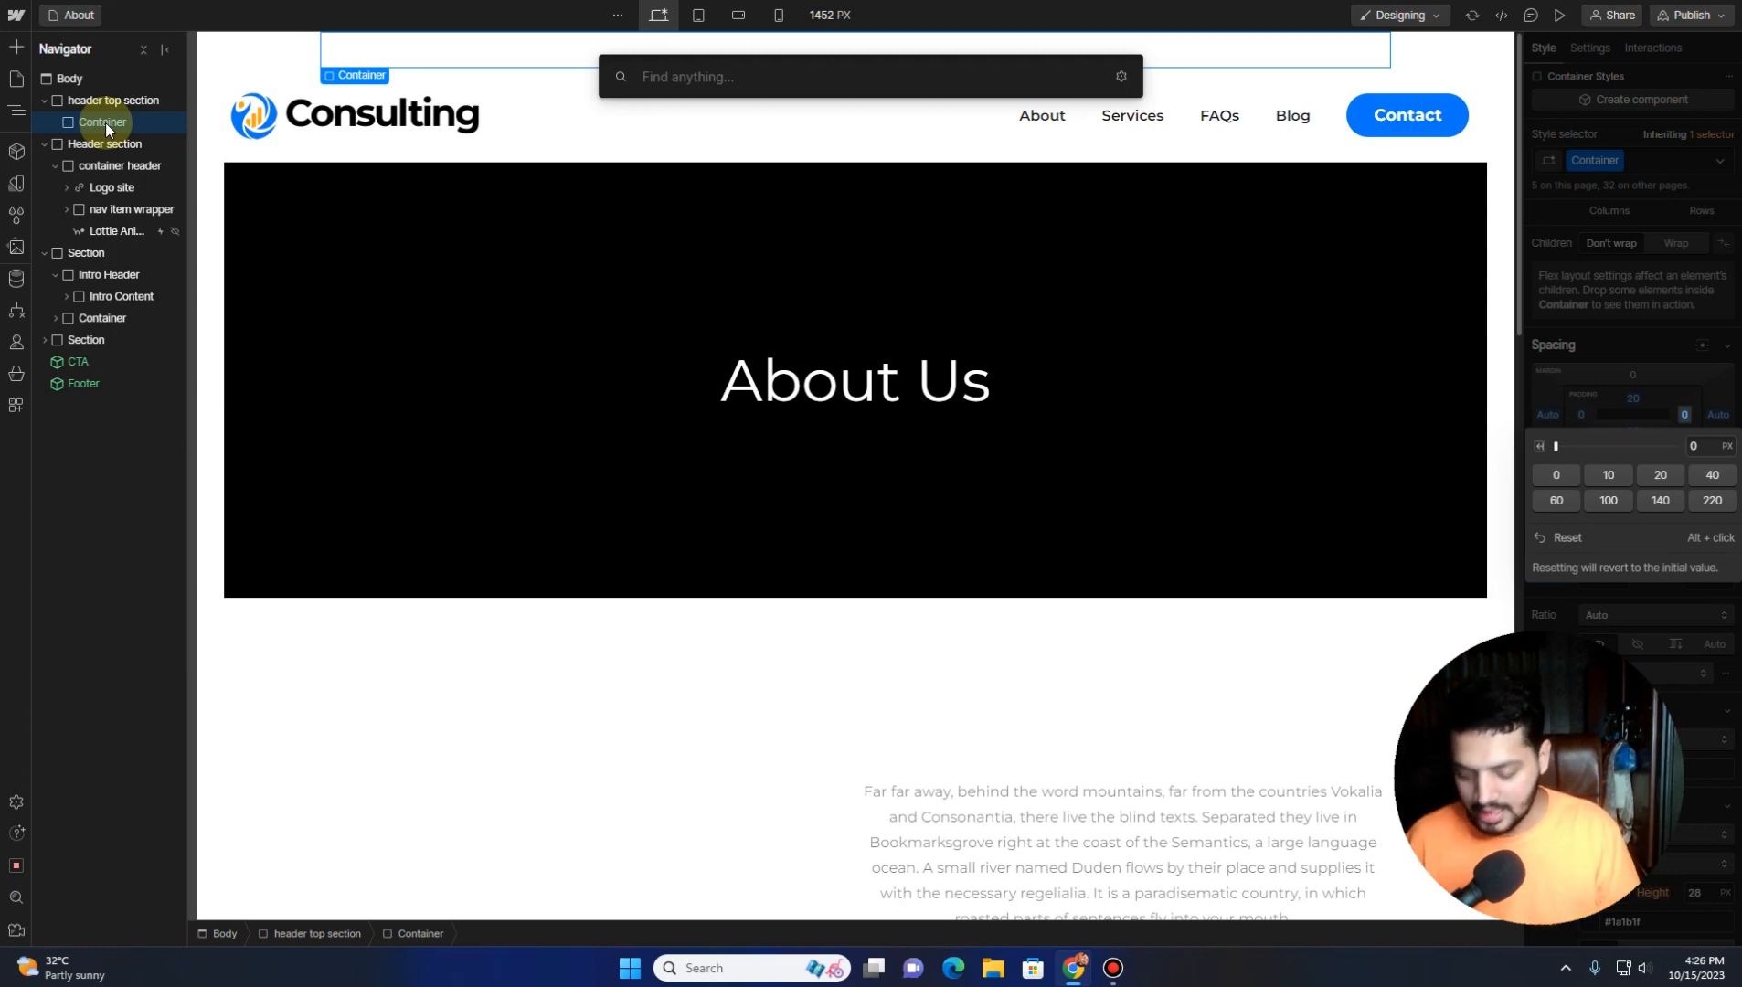
pyautogui.write('link')
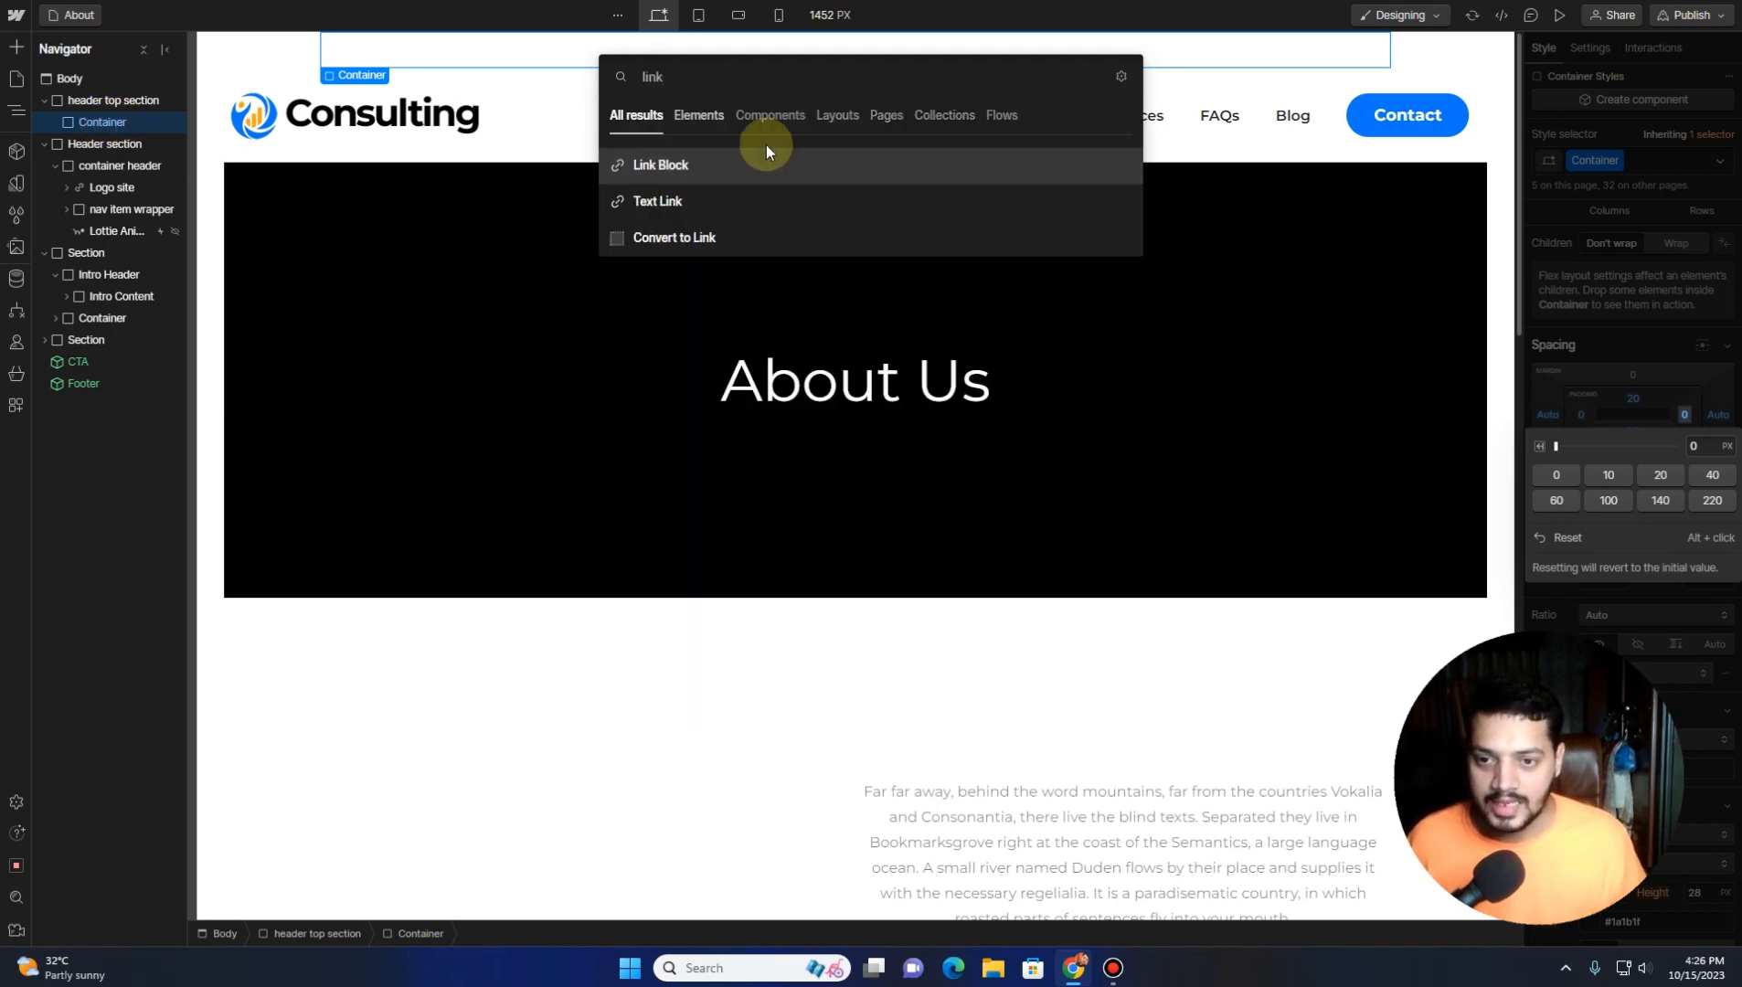
pyautogui.click(699, 171)
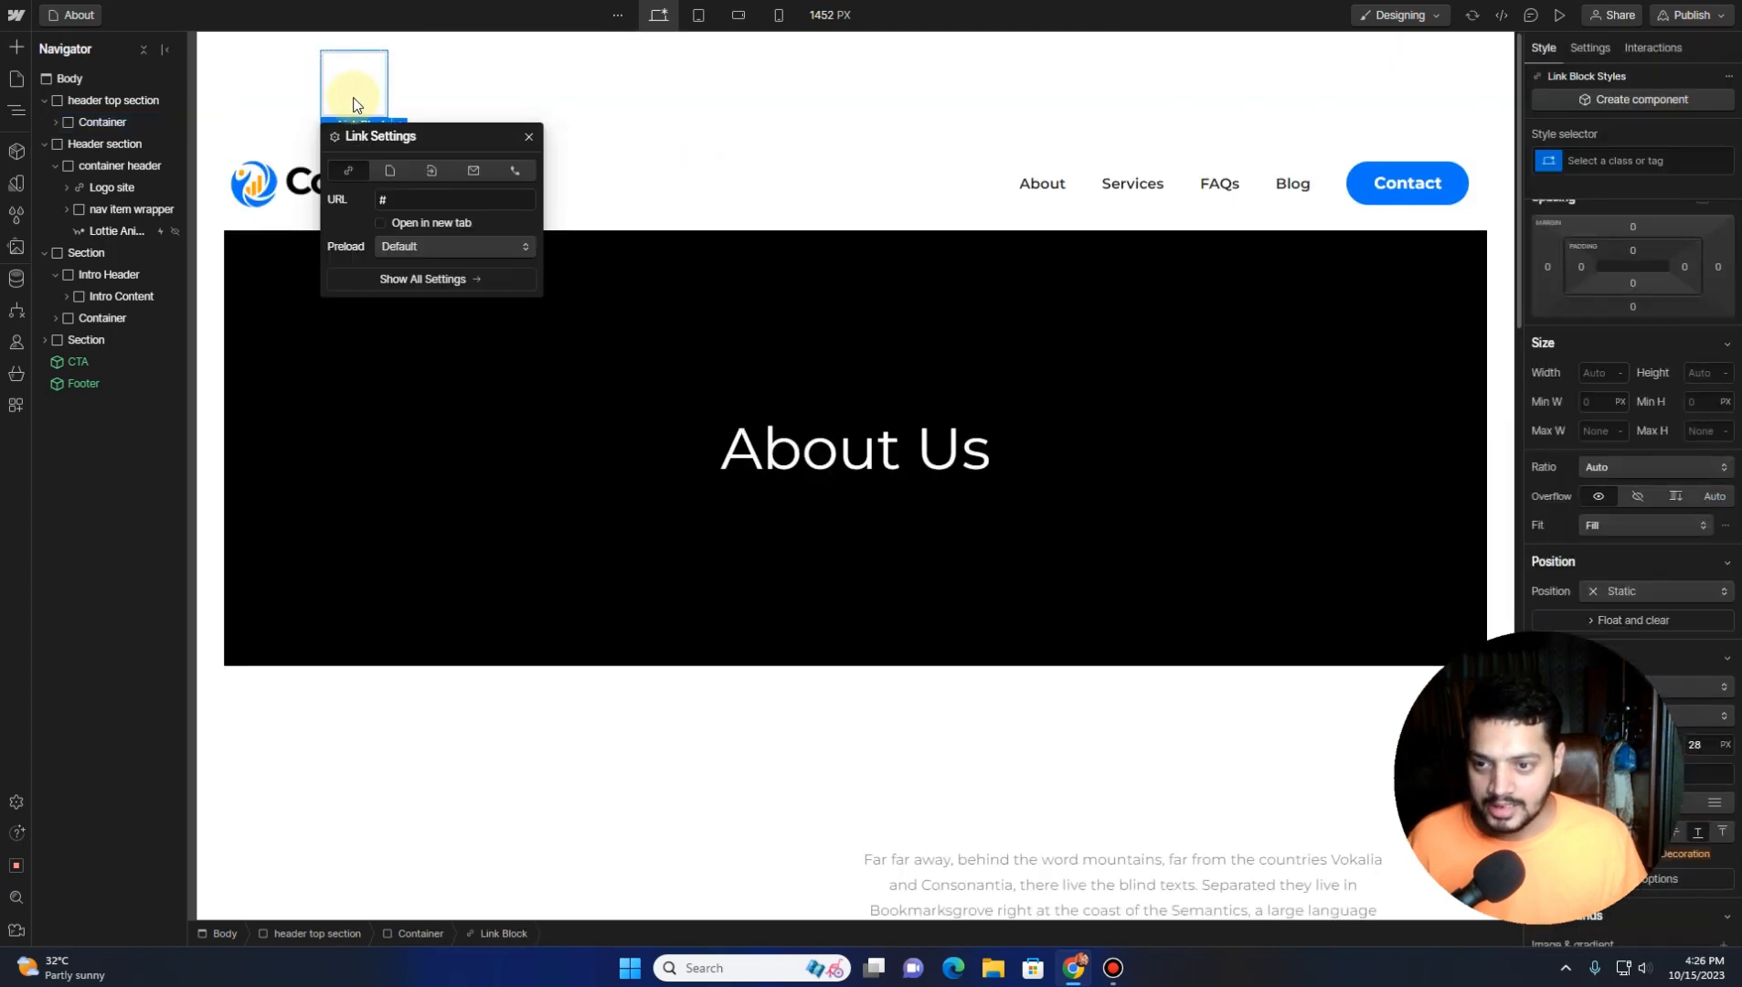
pyautogui.click(1650, 159)
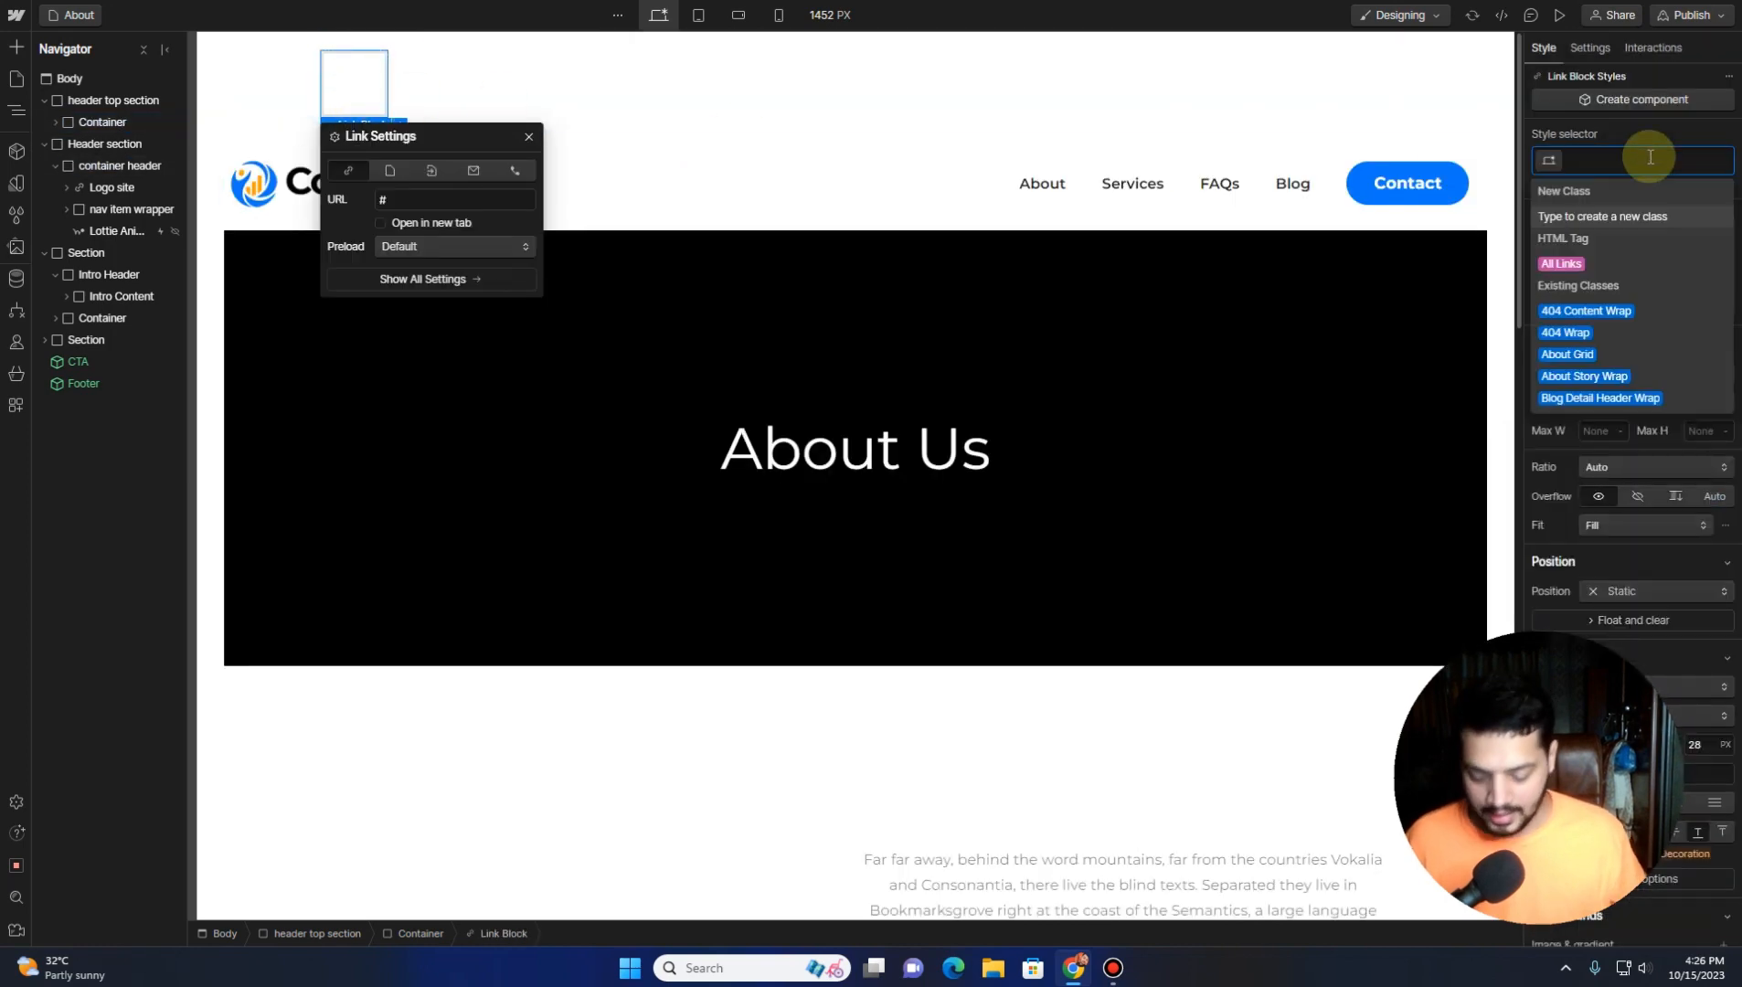
pyautogui.write('logo wra')
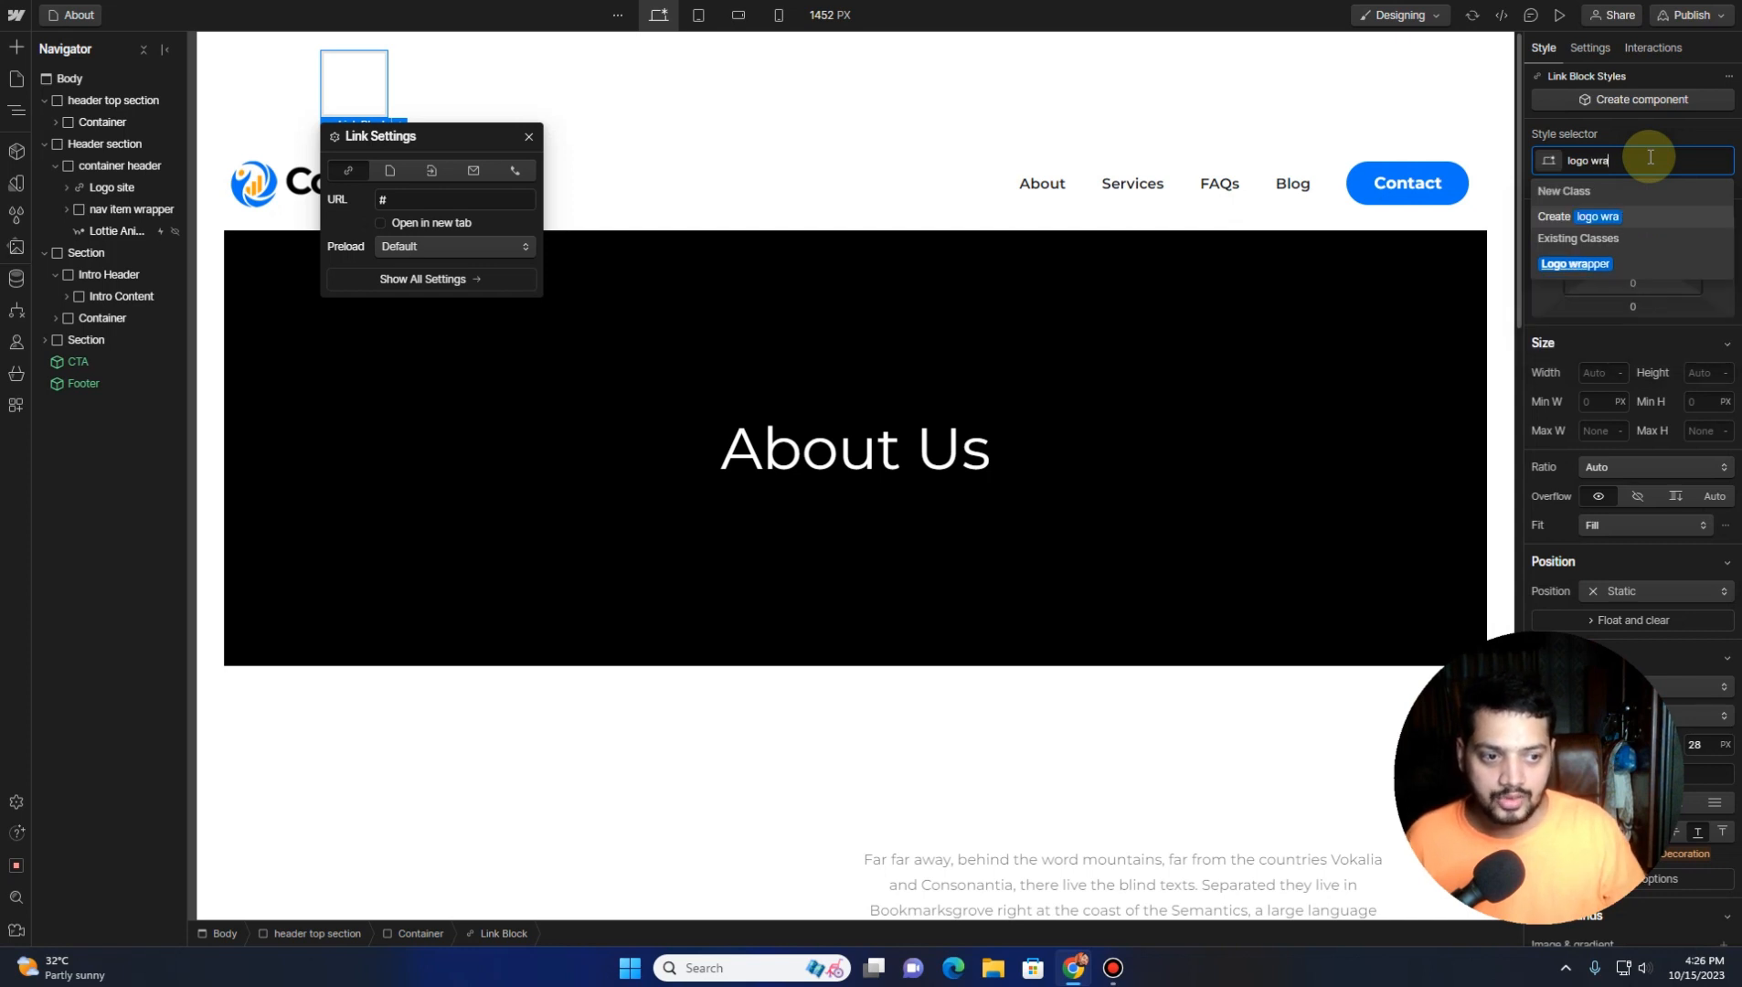
pyautogui.press('Return')
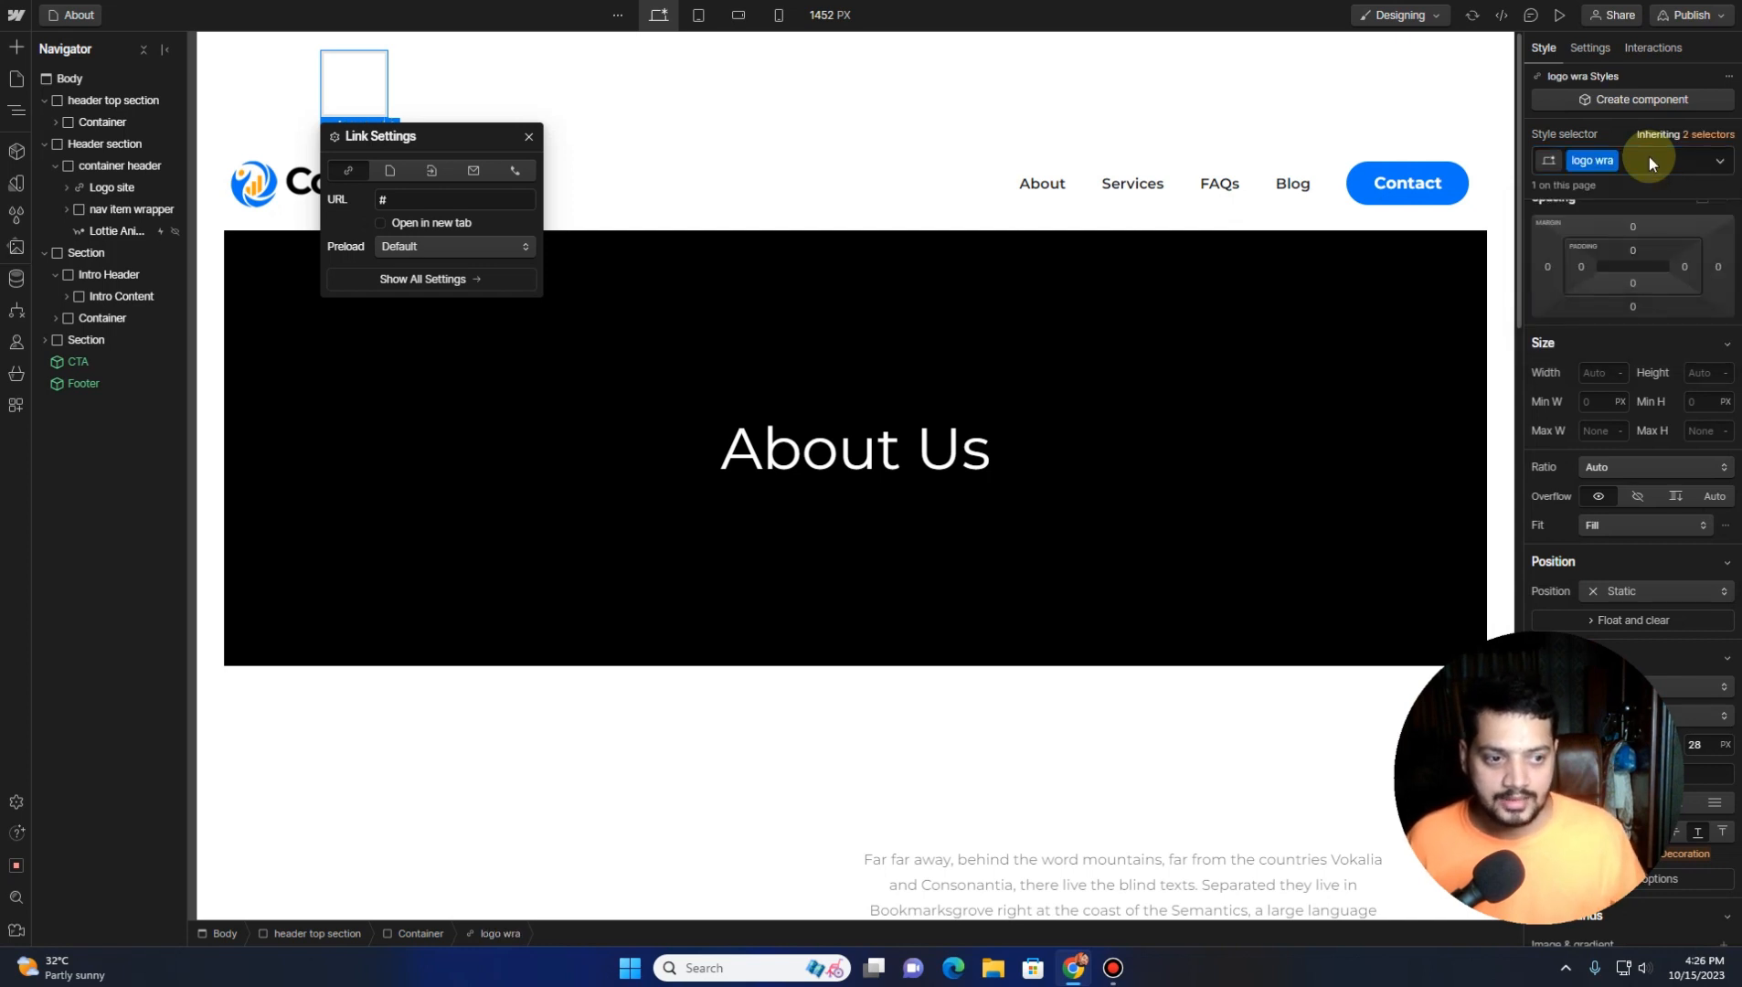
pyautogui.doubleClick(1591, 160)
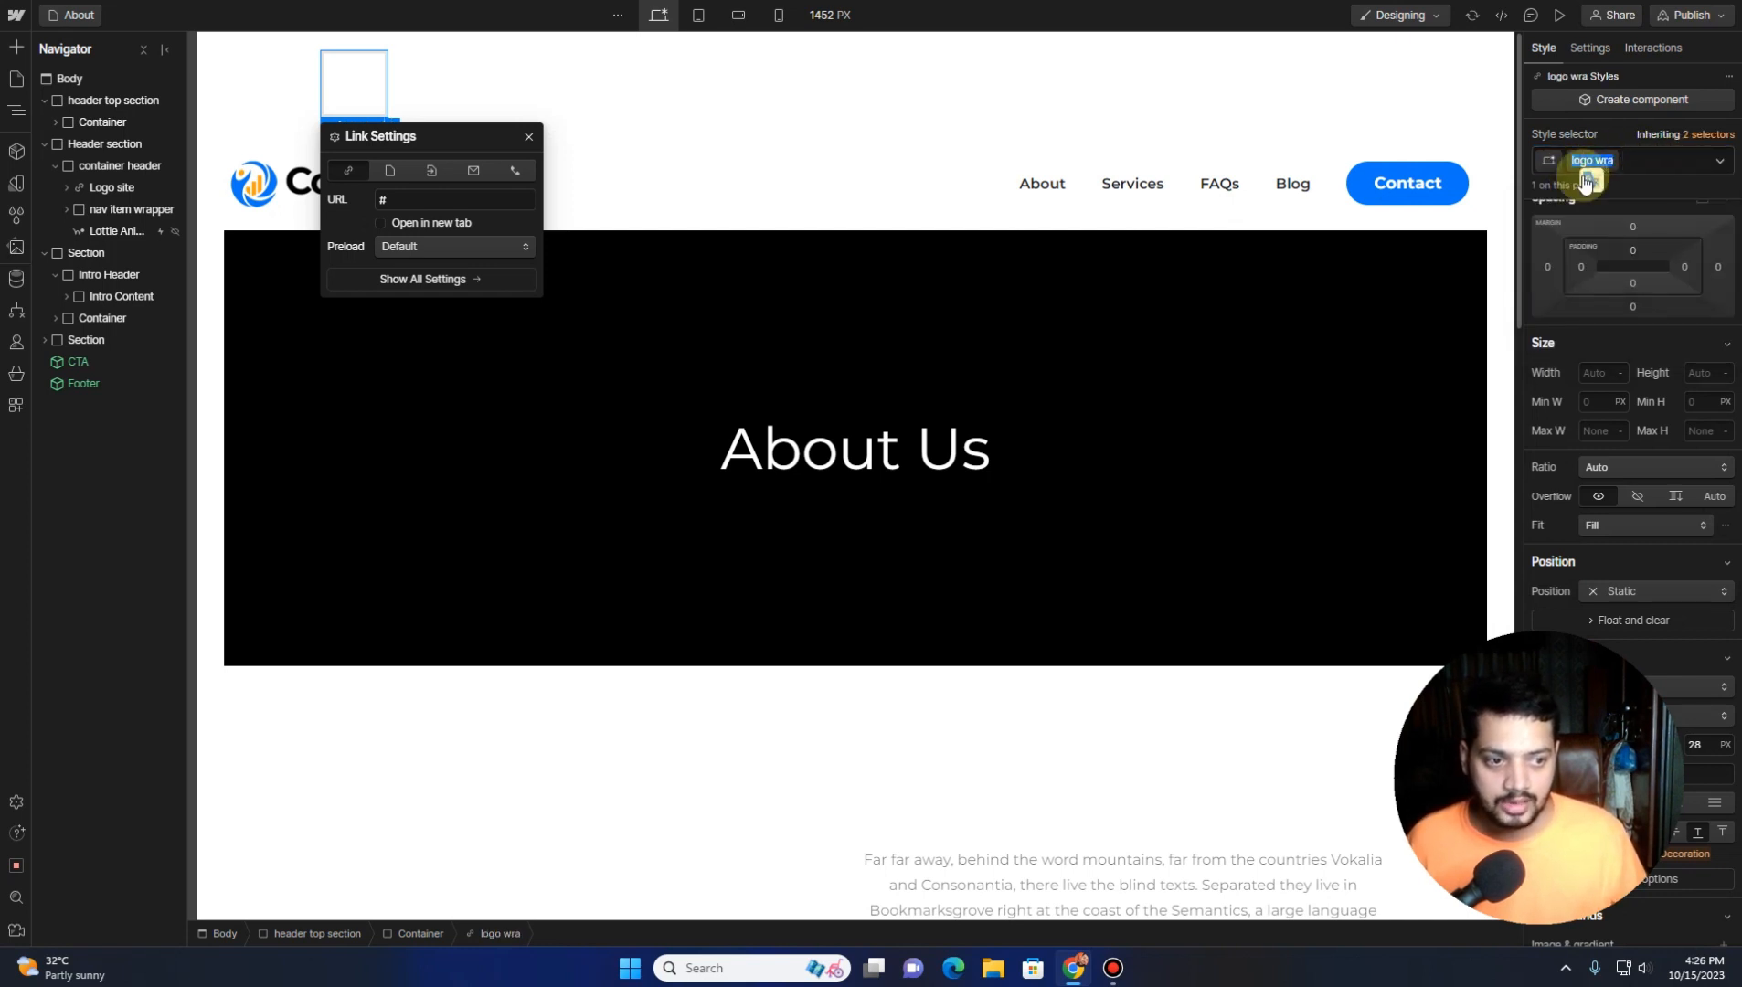
pyautogui.click(1661, 163)
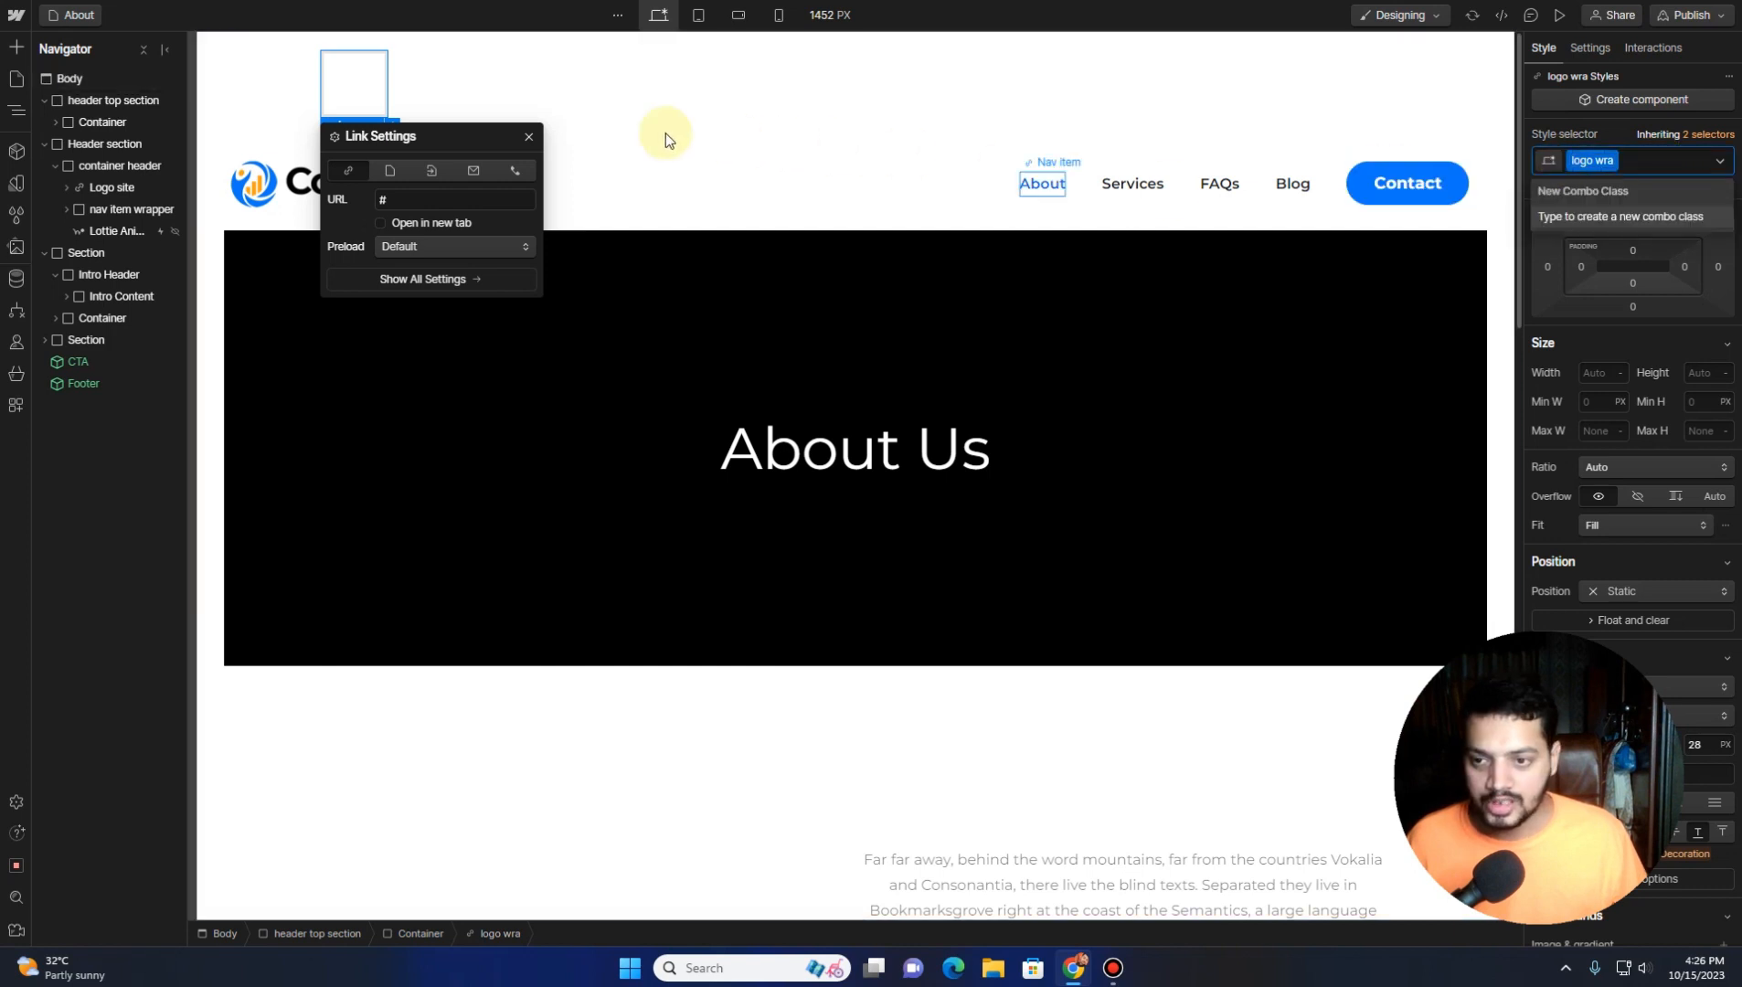
pyautogui.click(531, 138)
# Insert an image inside the logo link block using the Consulting-Logo.png asset, and mark it as HiDPI
pyautogui.hotkey('ctrl', 'k')
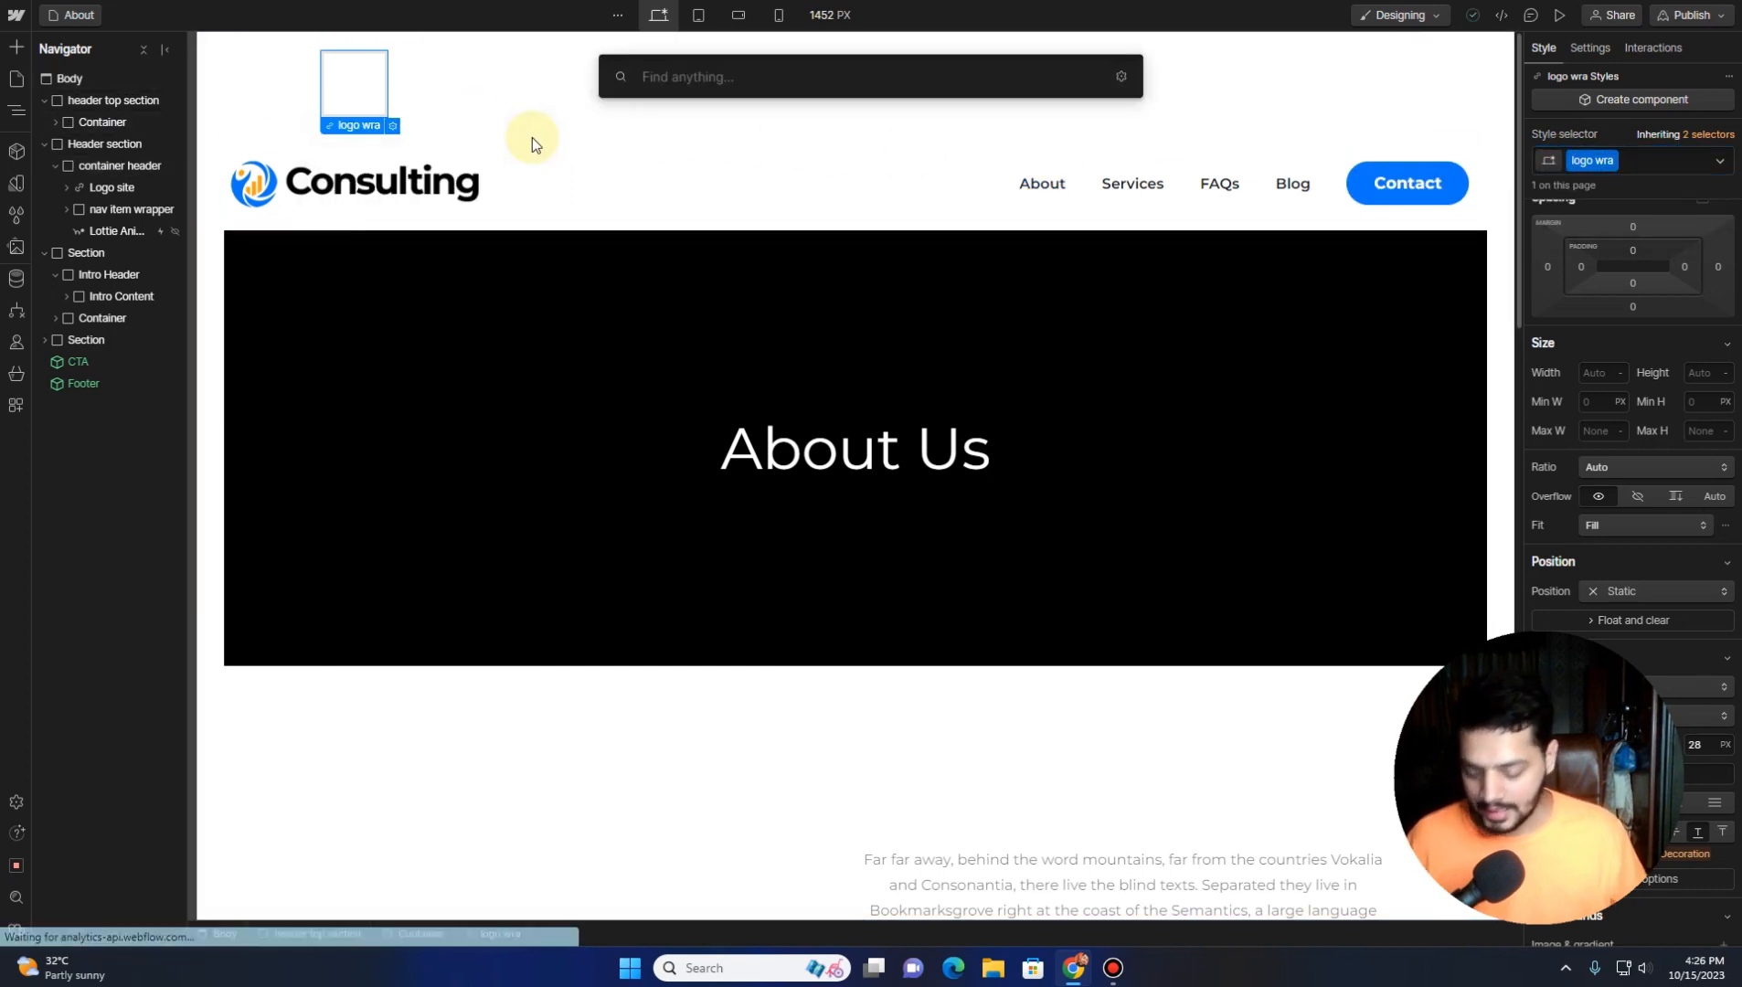
pyautogui.write('image')
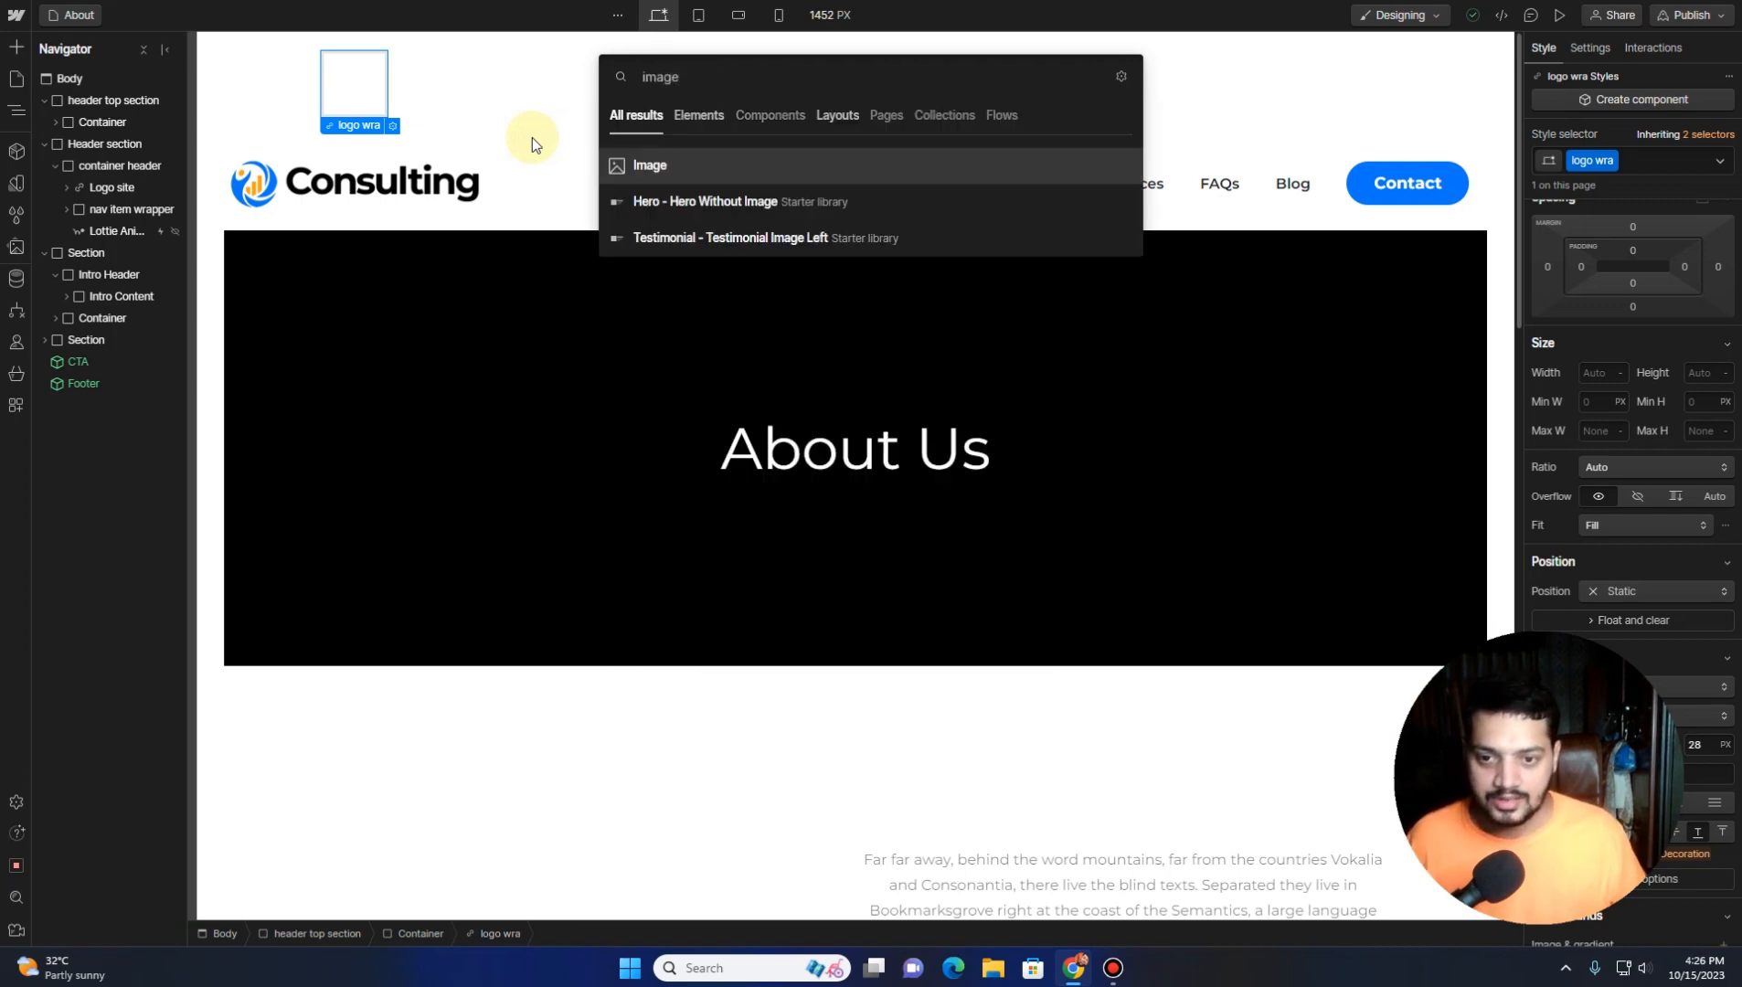
pyautogui.click(654, 166)
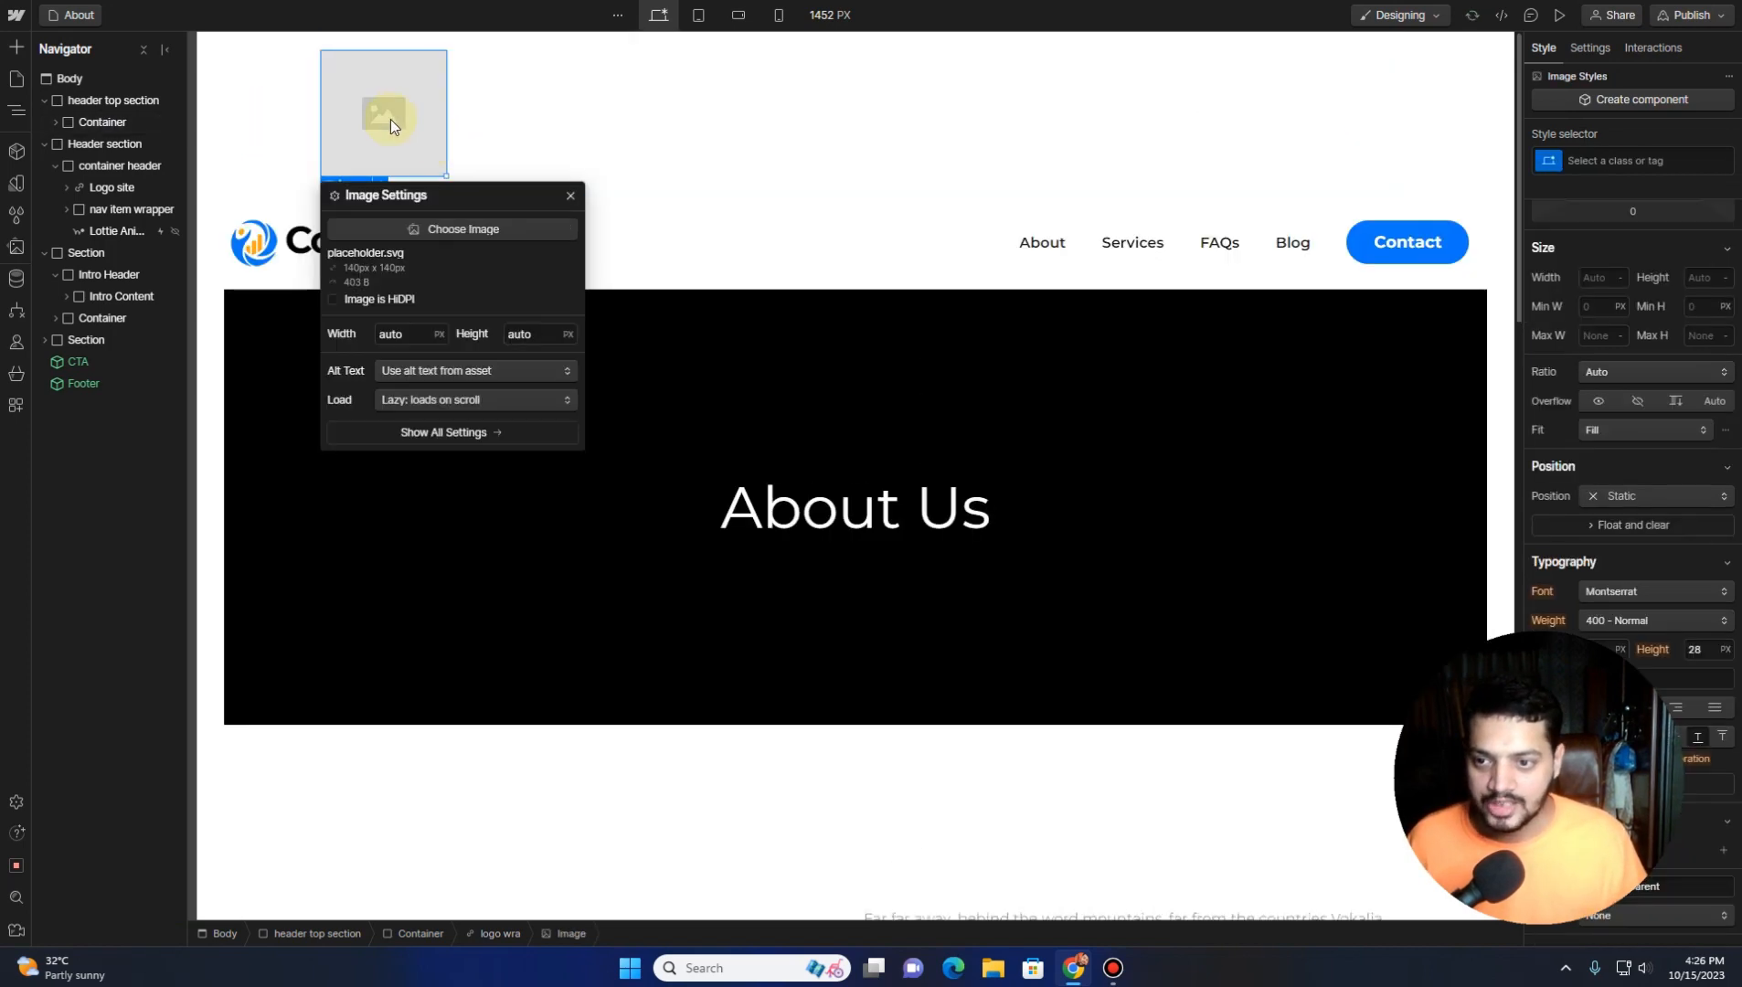
pyautogui.click(435, 229)
pyautogui.click(82, 305)
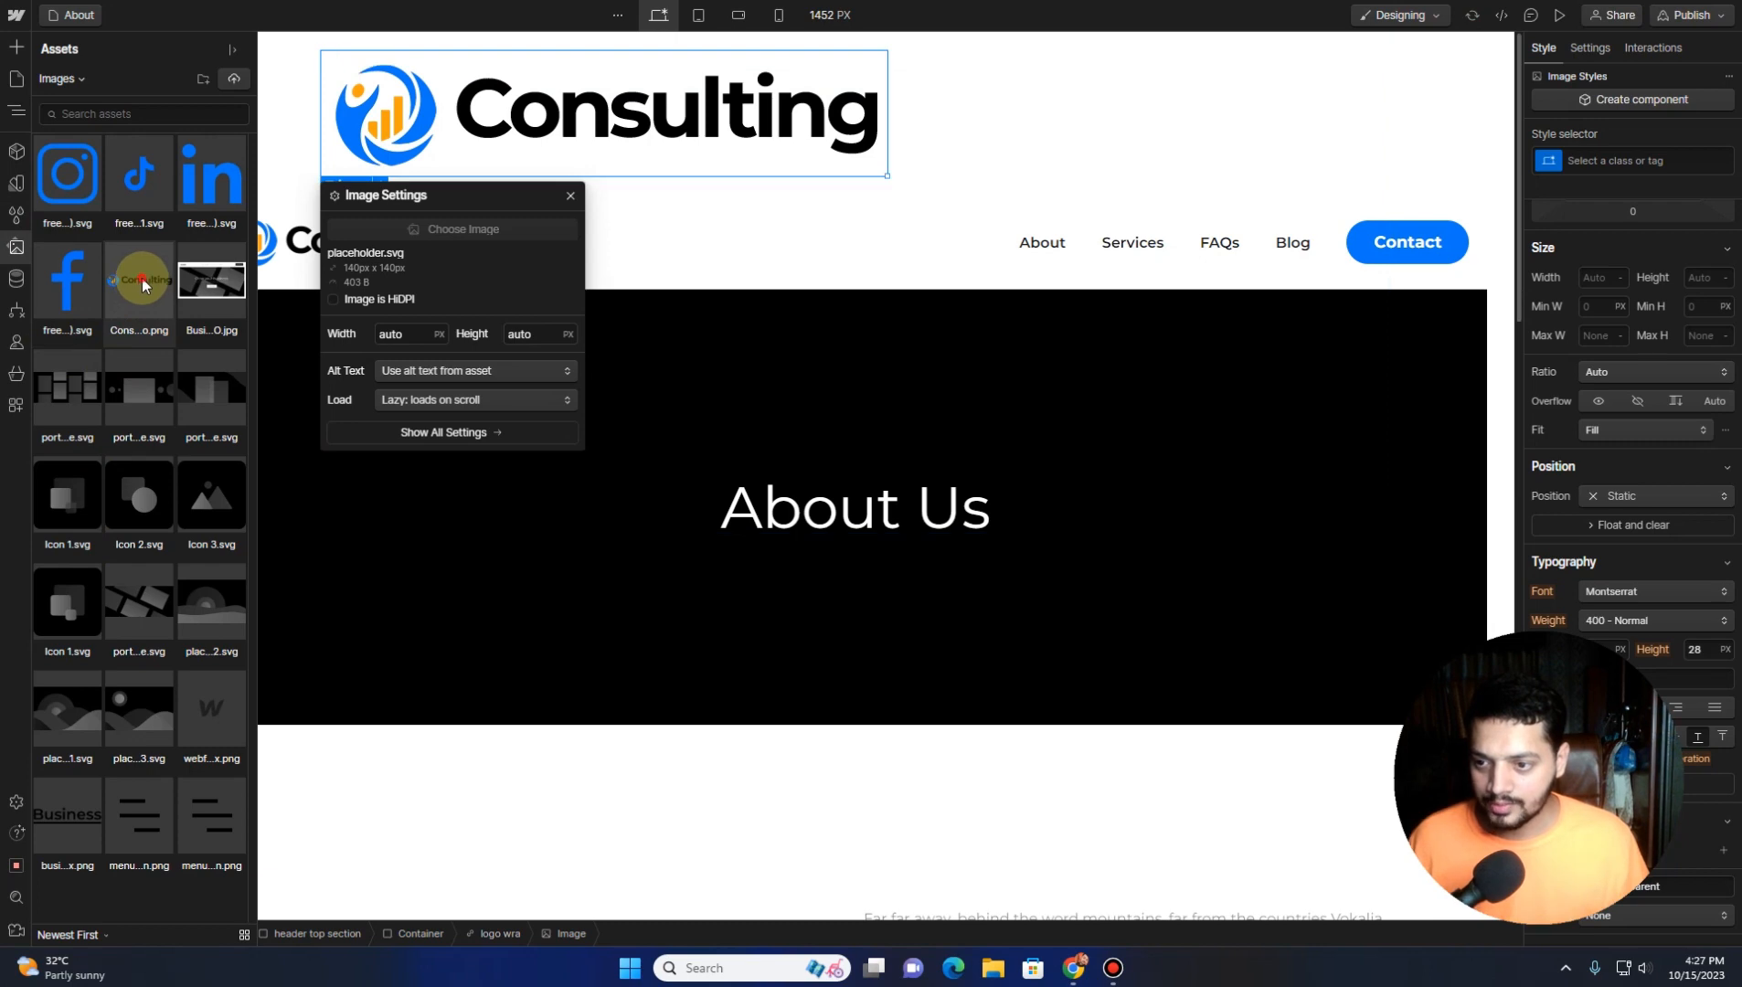
pyautogui.click(141, 278)
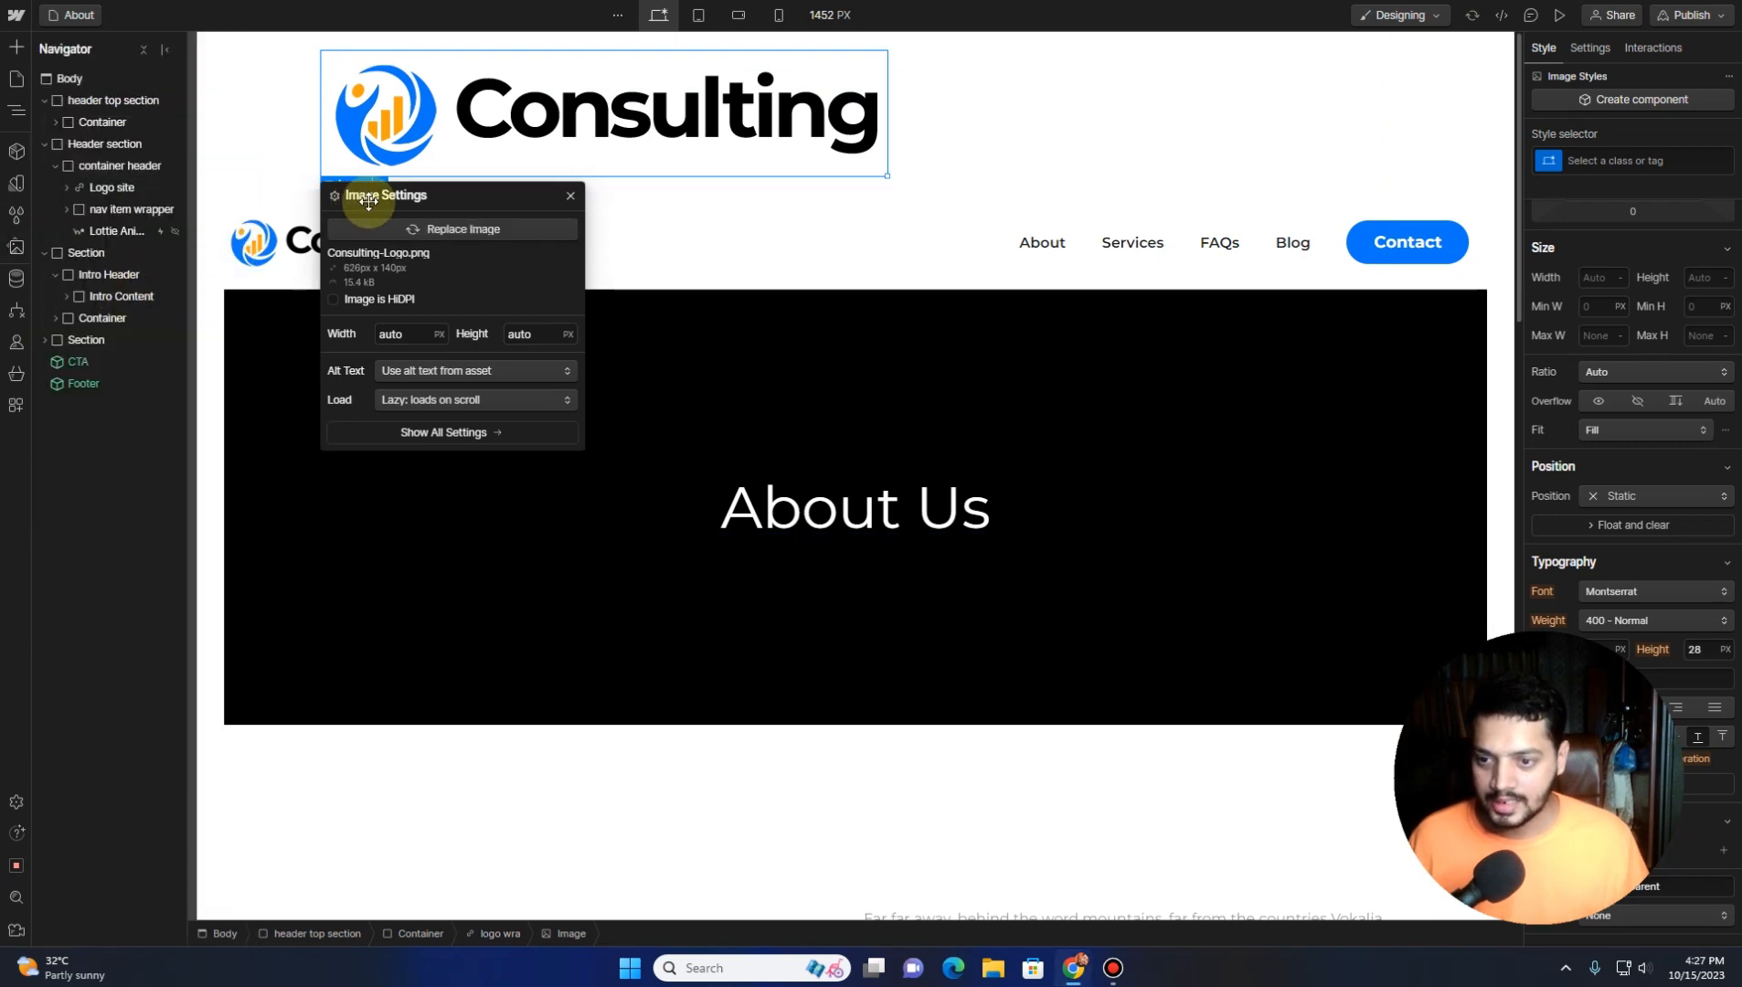
pyautogui.click(356, 299)
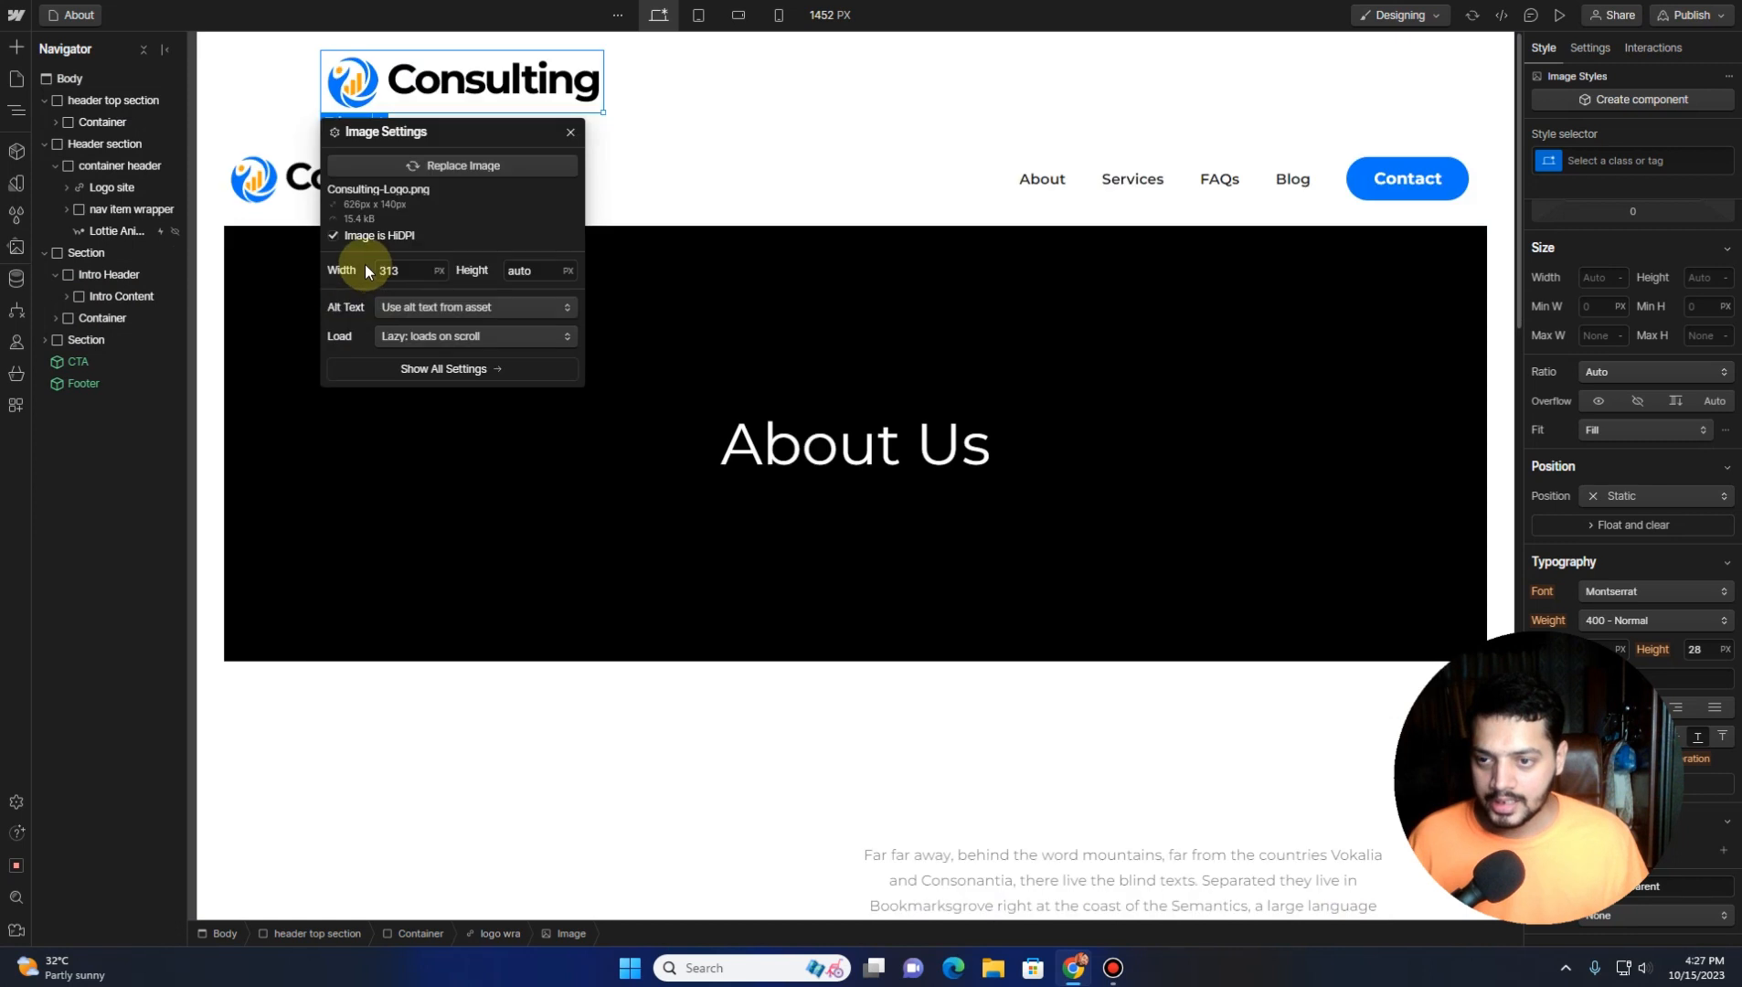
pyautogui.click(570, 132)
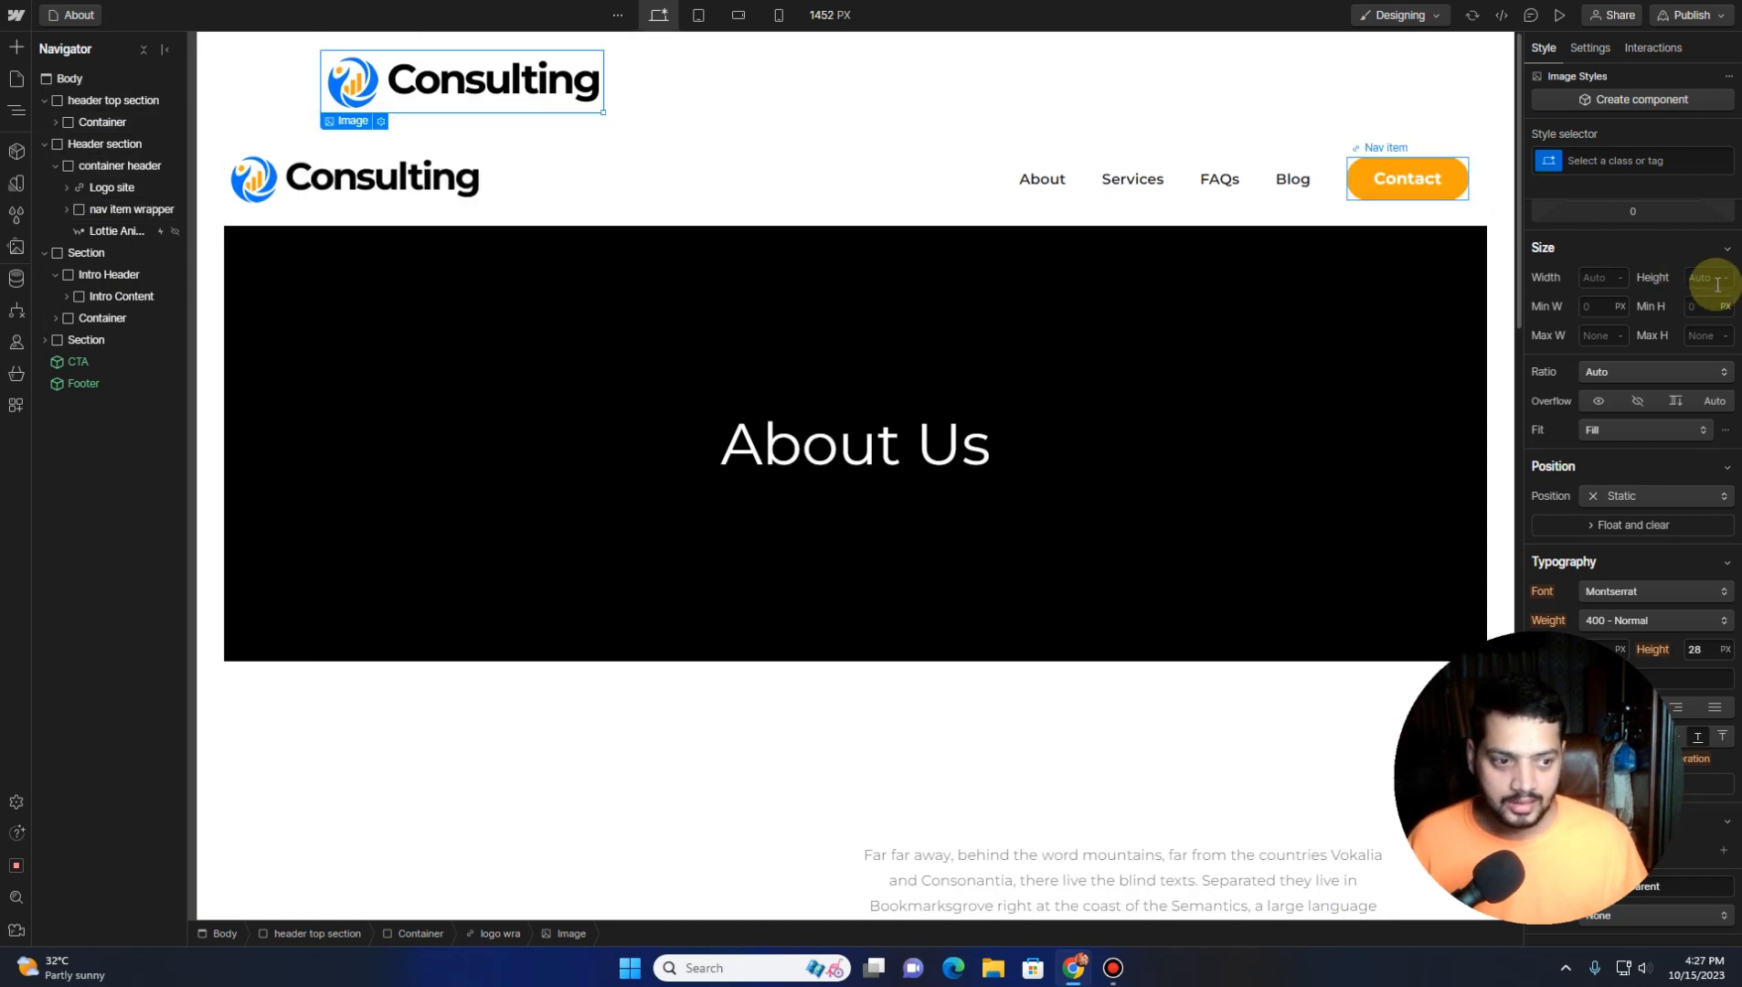
# Try widths of 64 px and 160 px for the new logo image, and set its width to 200 px
pyautogui.click(1600, 51)
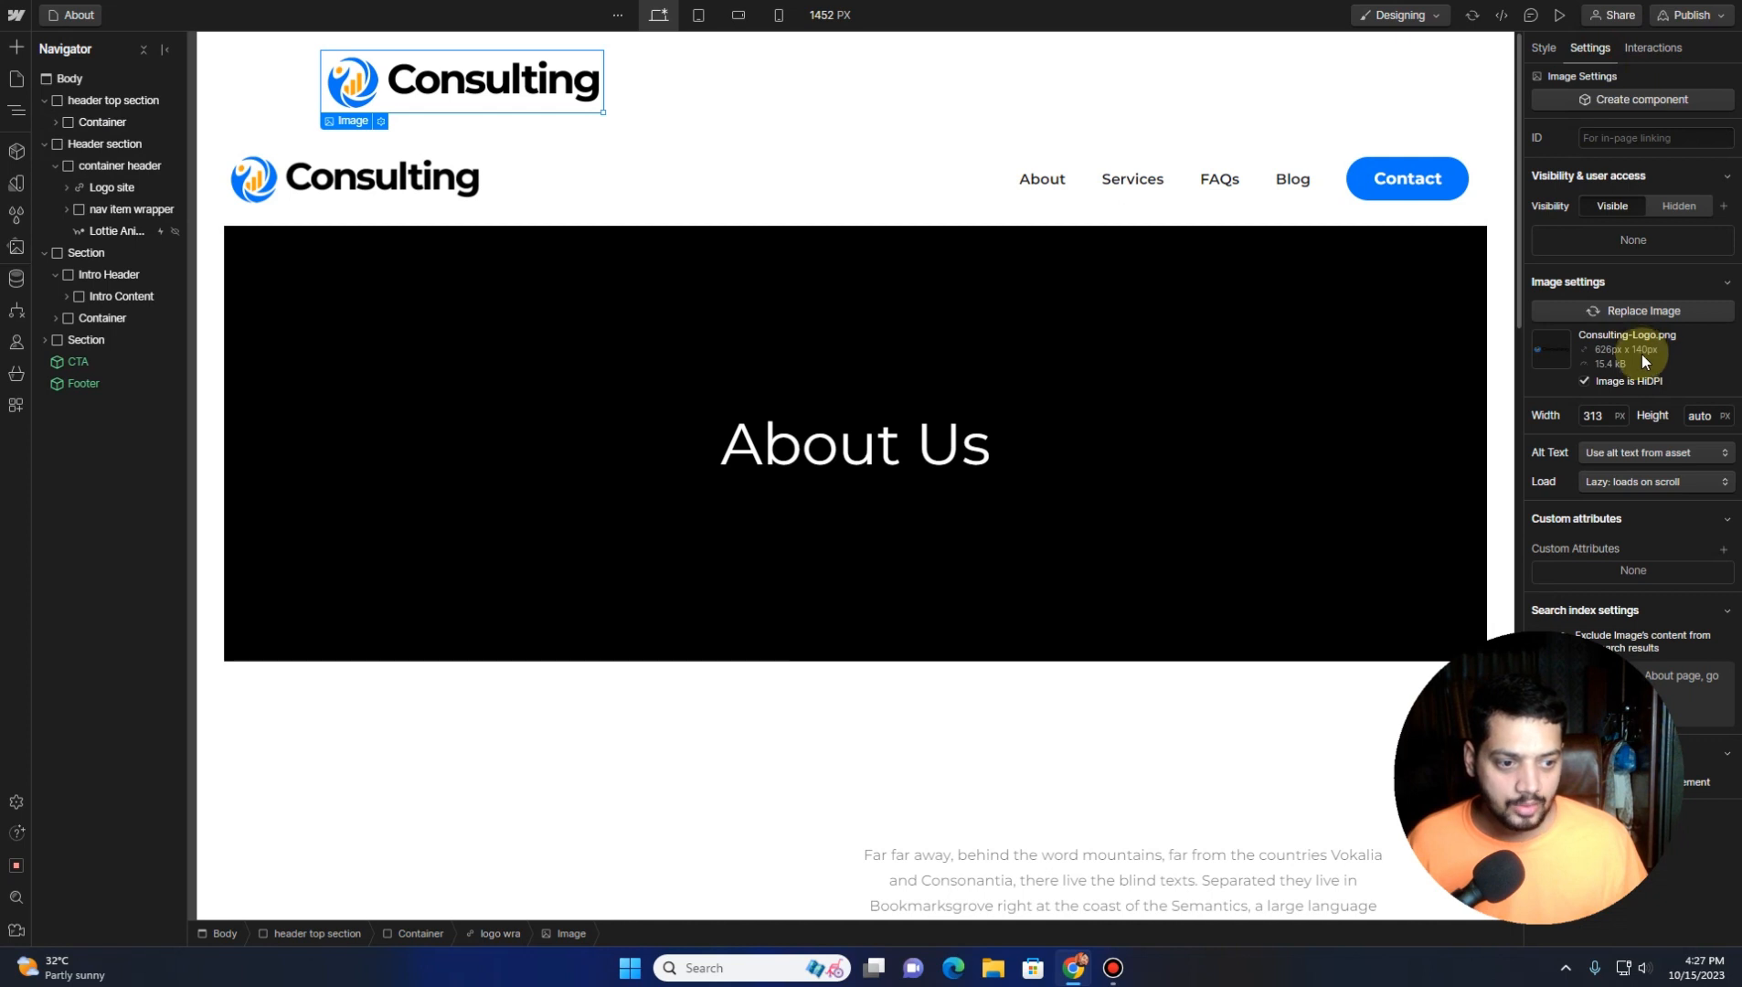
pyautogui.click(1592, 416)
pyautogui.moveTo(1605, 414); pyautogui.dragTo(1576, 420)
pyautogui.write('64')
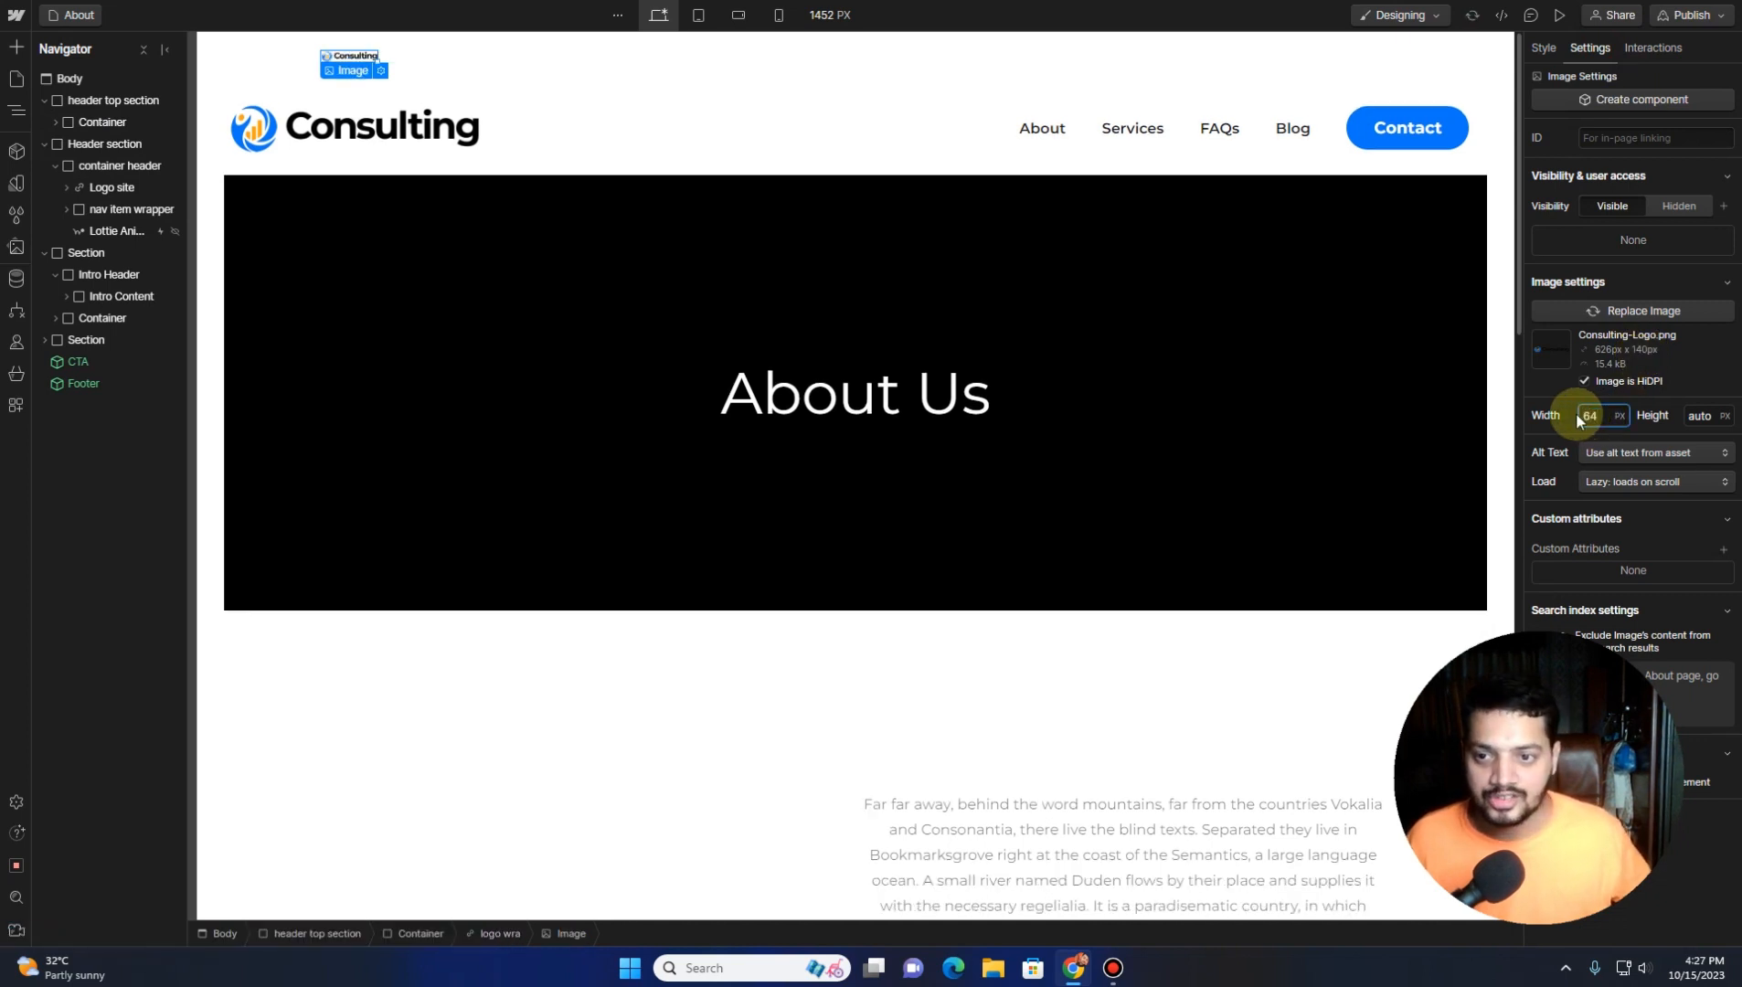
pyautogui.moveTo(1603, 414); pyautogui.dragTo(1575, 417)
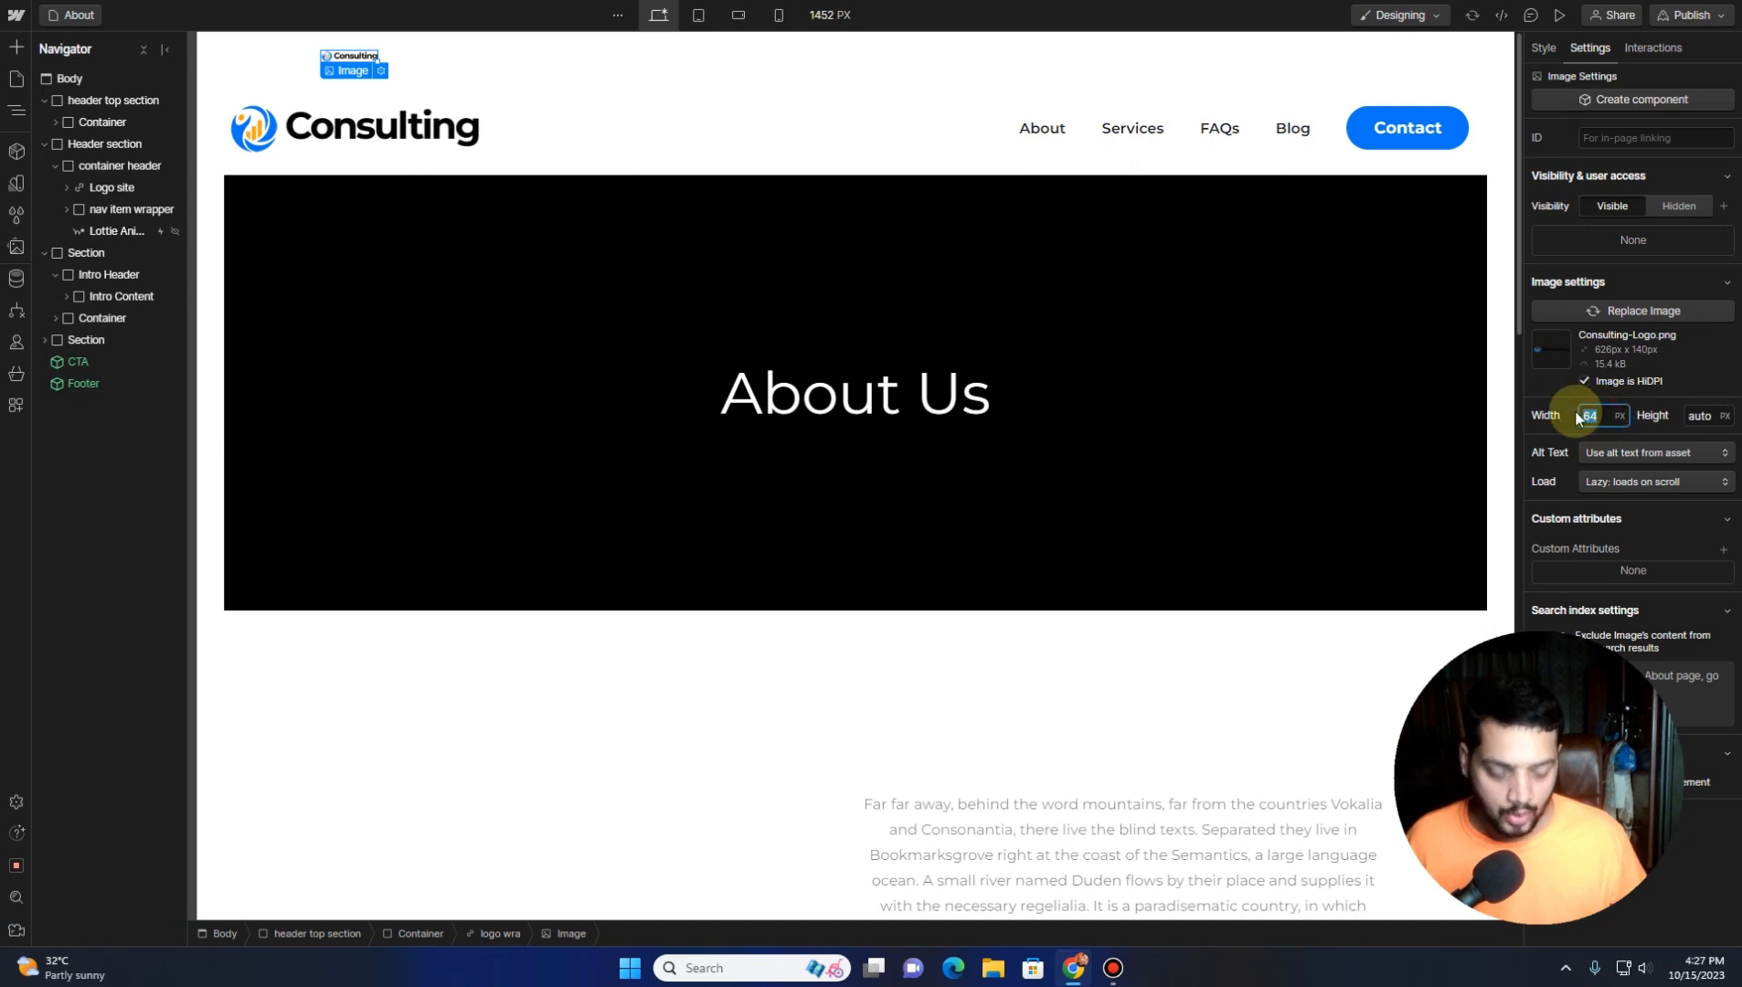
pyautogui.press('Return')
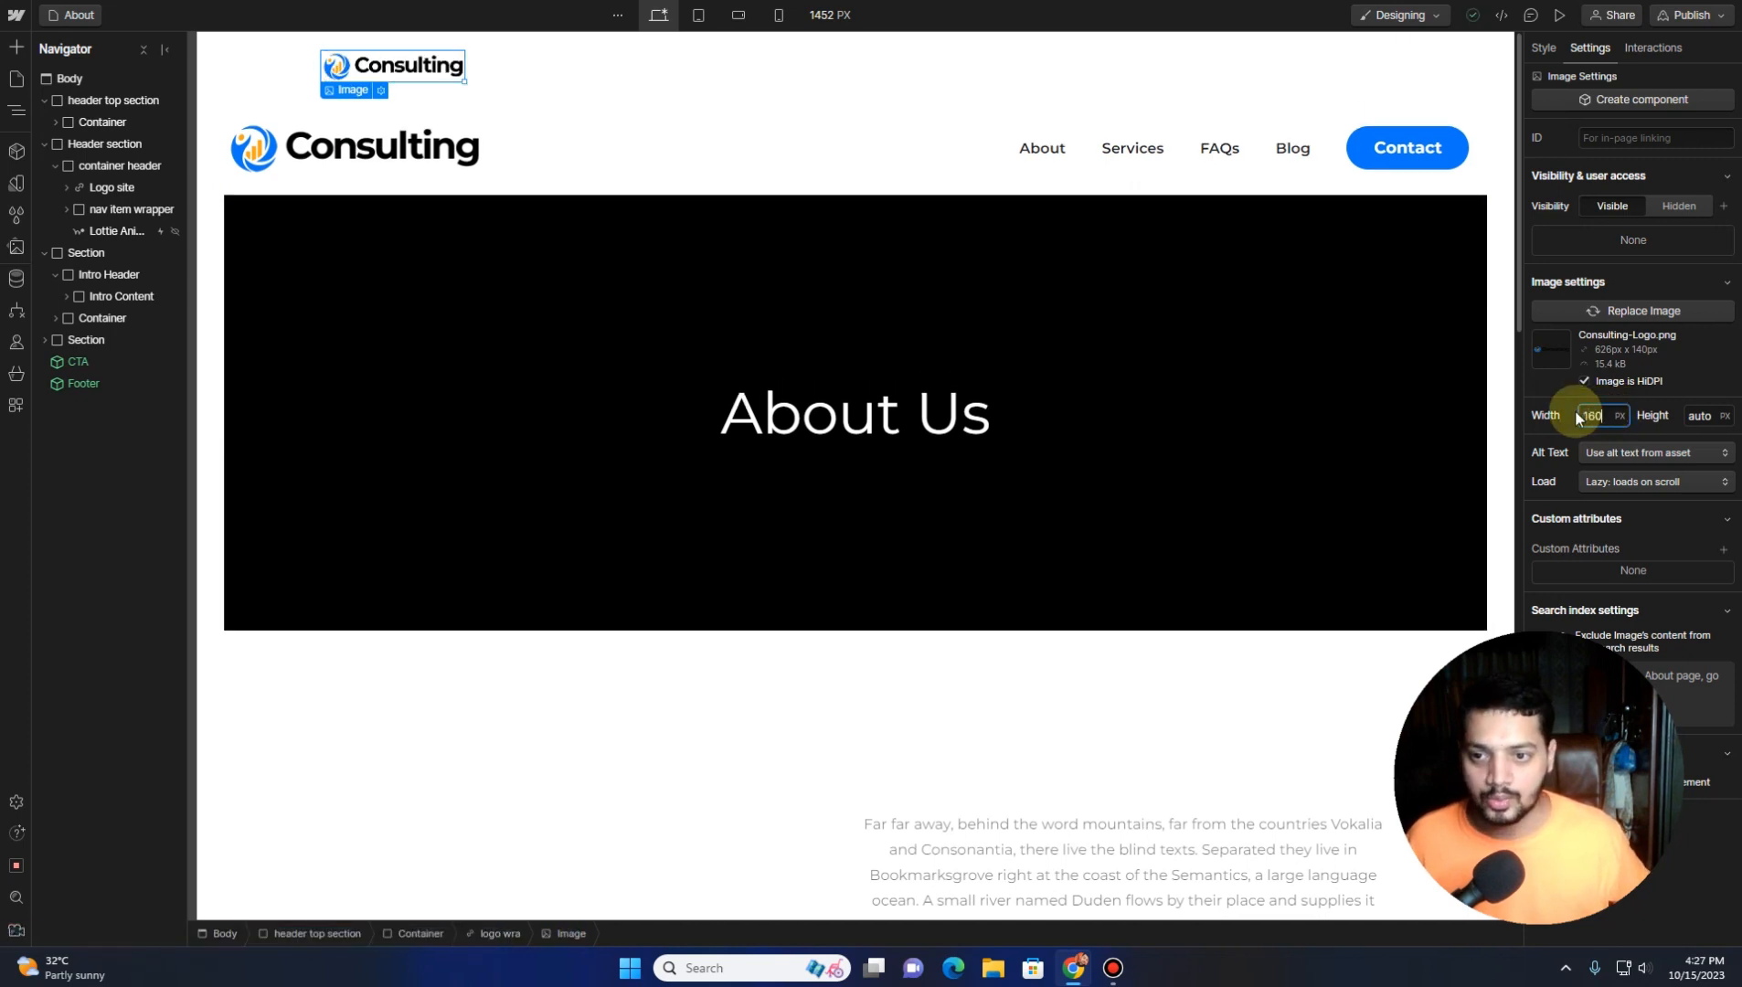
pyautogui.doubleClick(1592, 416)
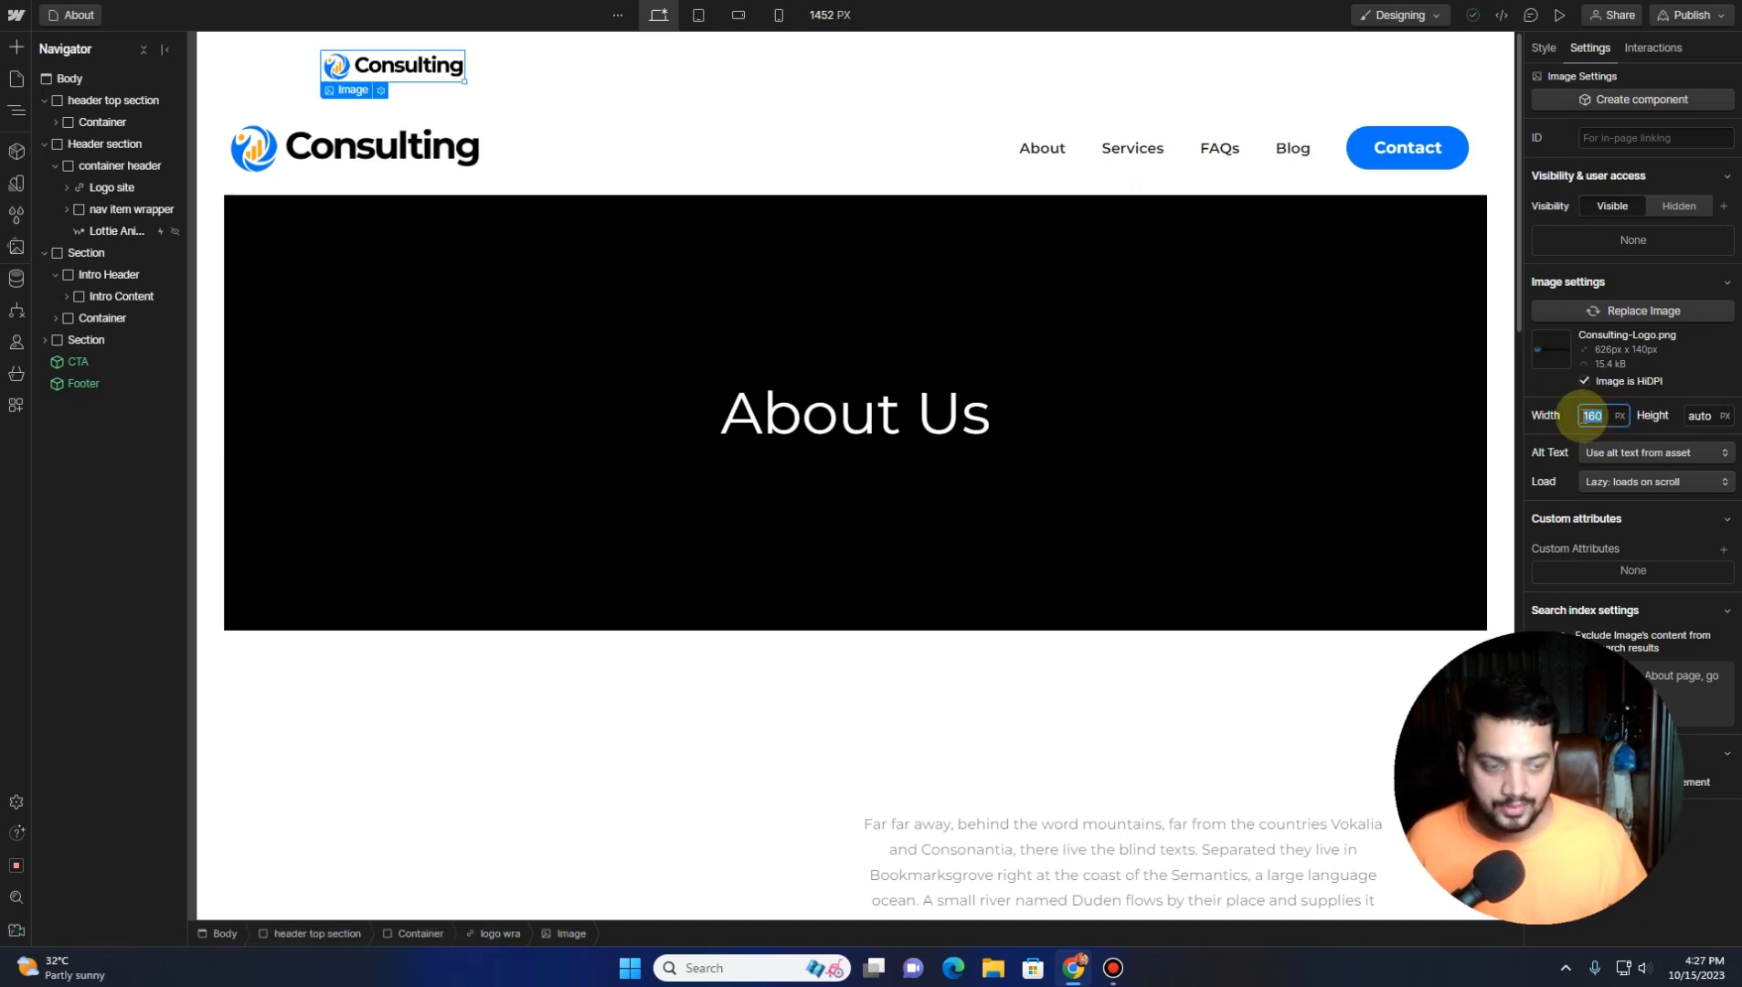
pyautogui.write('200')
pyautogui.press('Return')
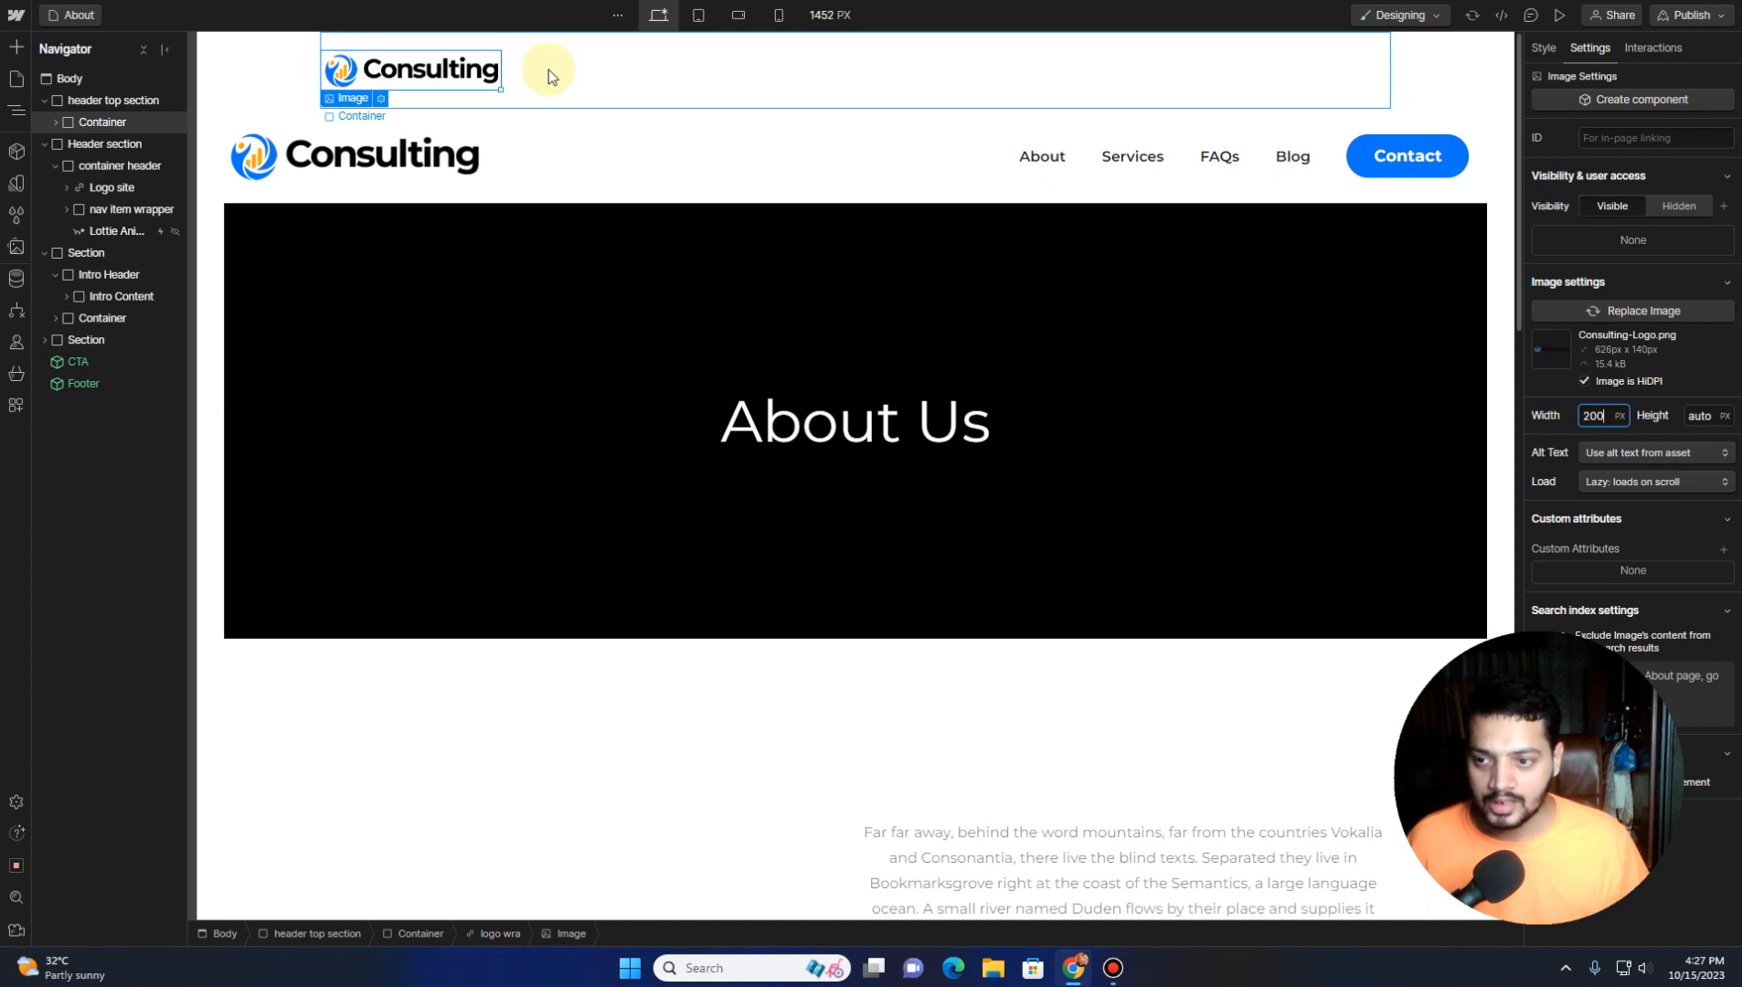
# Add a Div Block inside the header top section's container, beside the logo
pyautogui.click(601, 72)
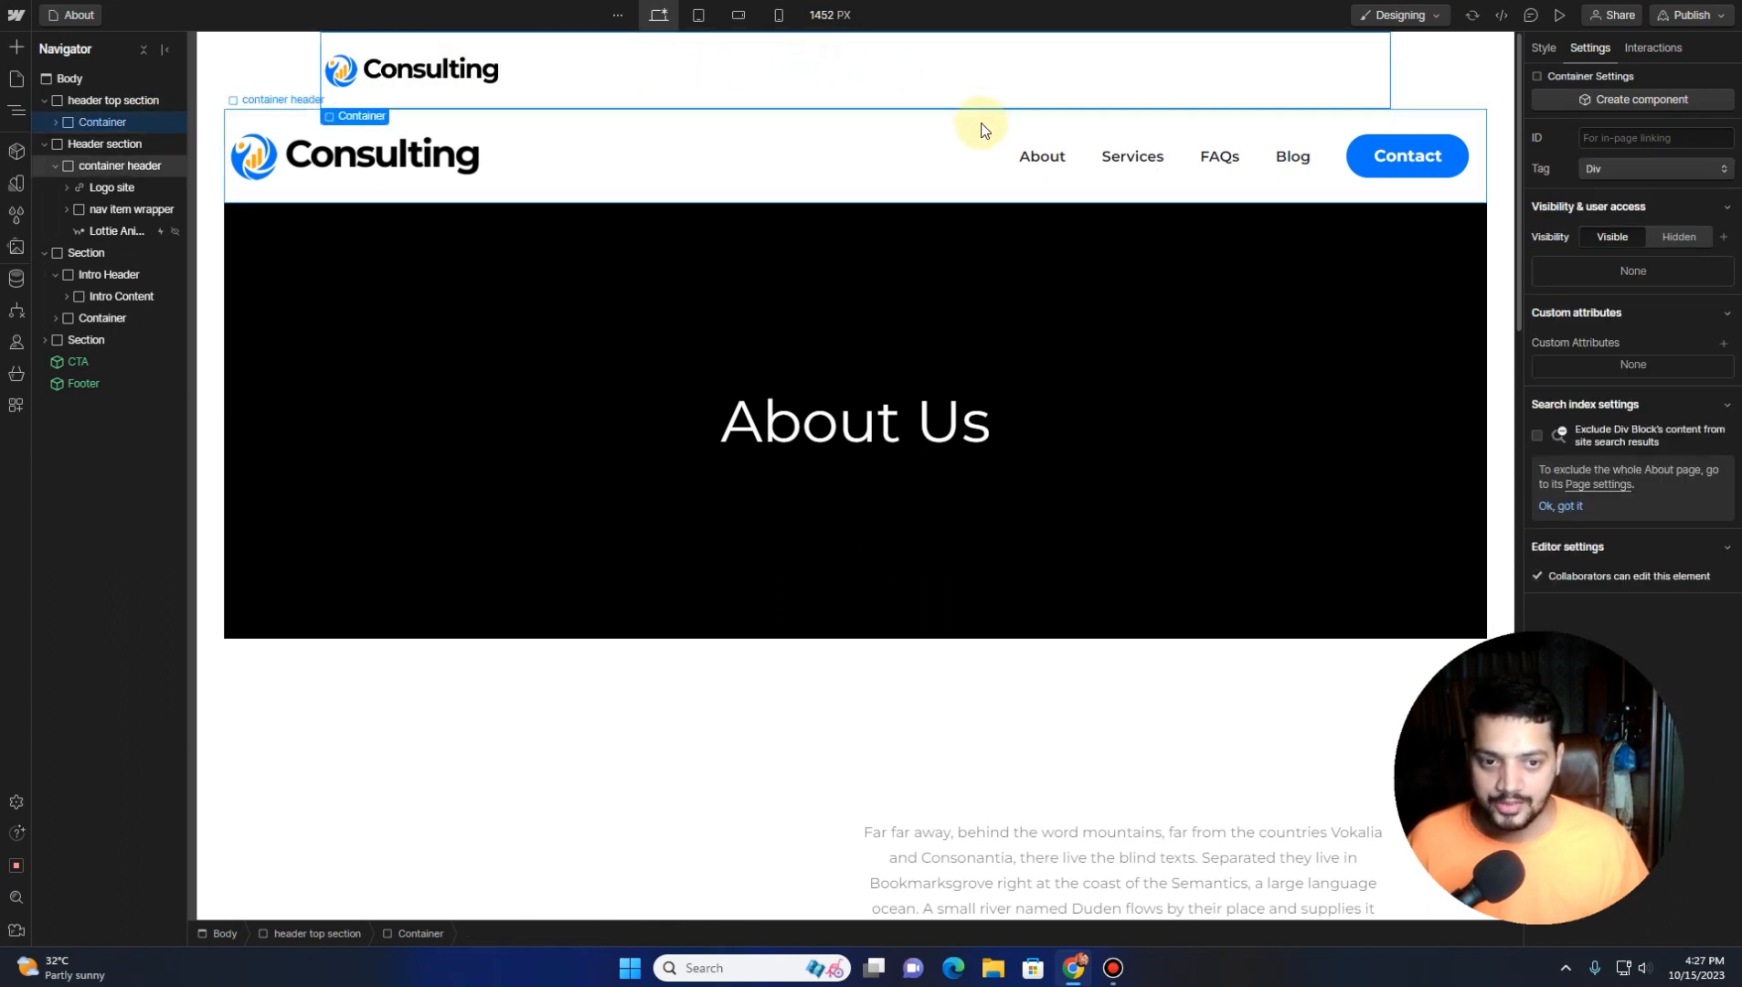
pyautogui.click(692, 64)
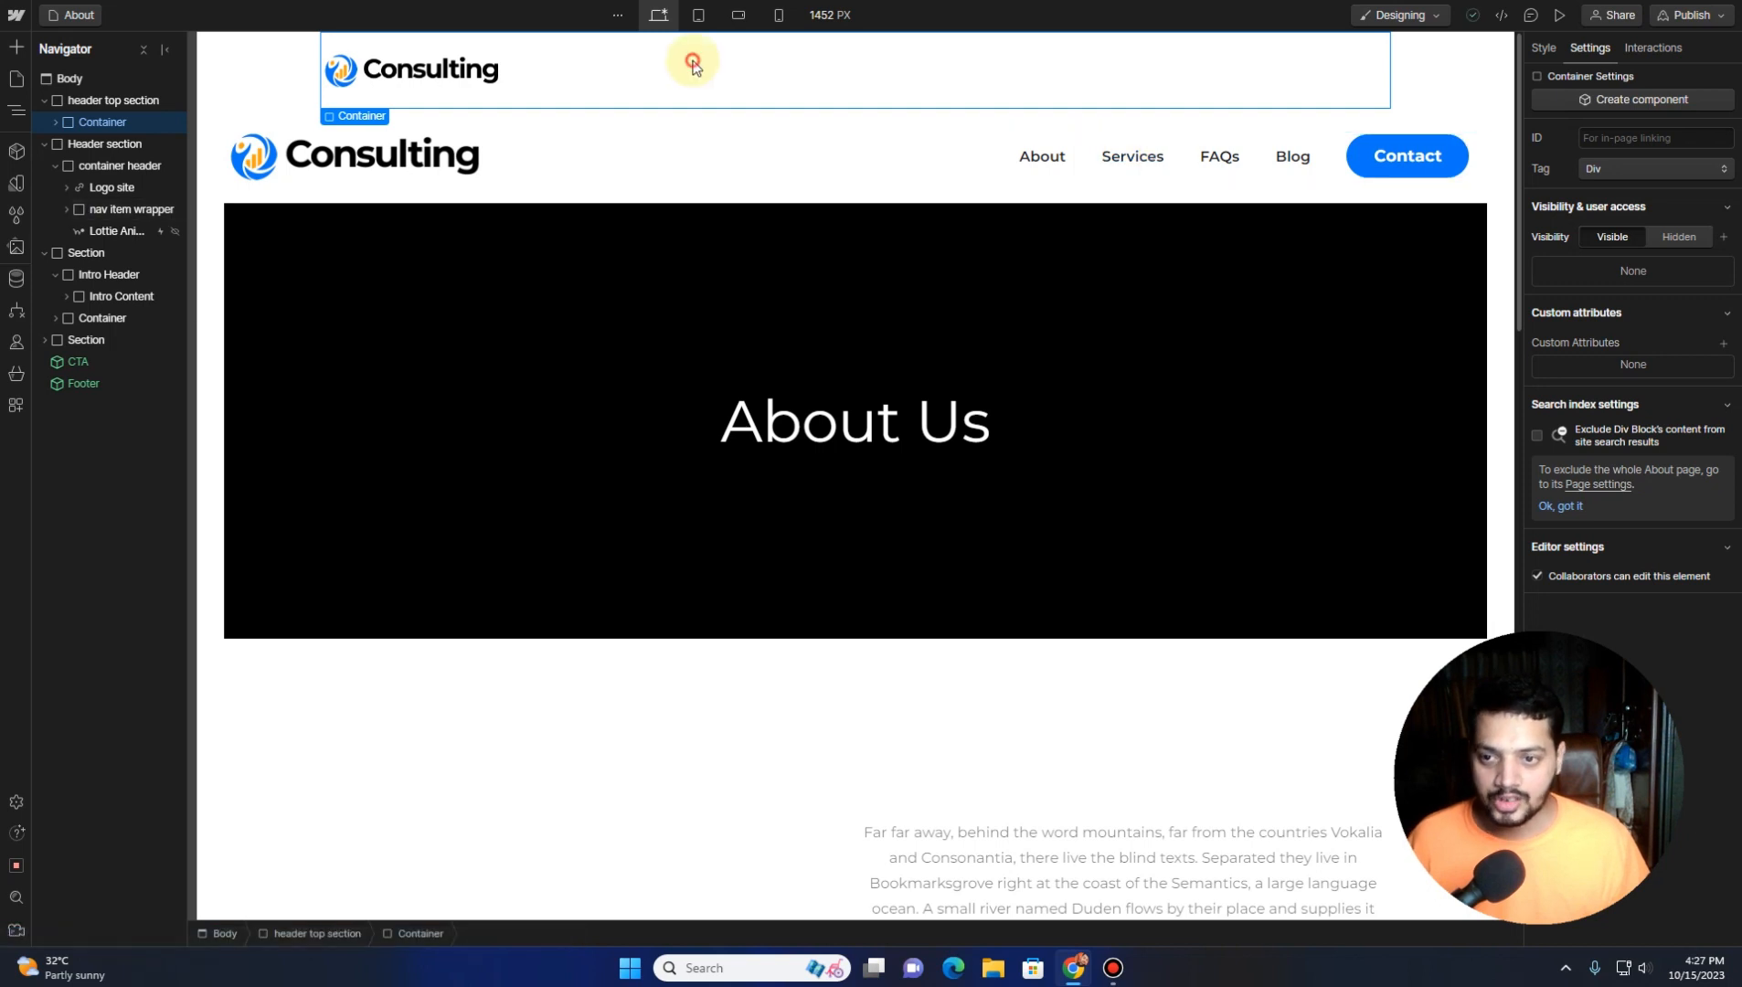
pyautogui.hotkey('ctrl', 'e')
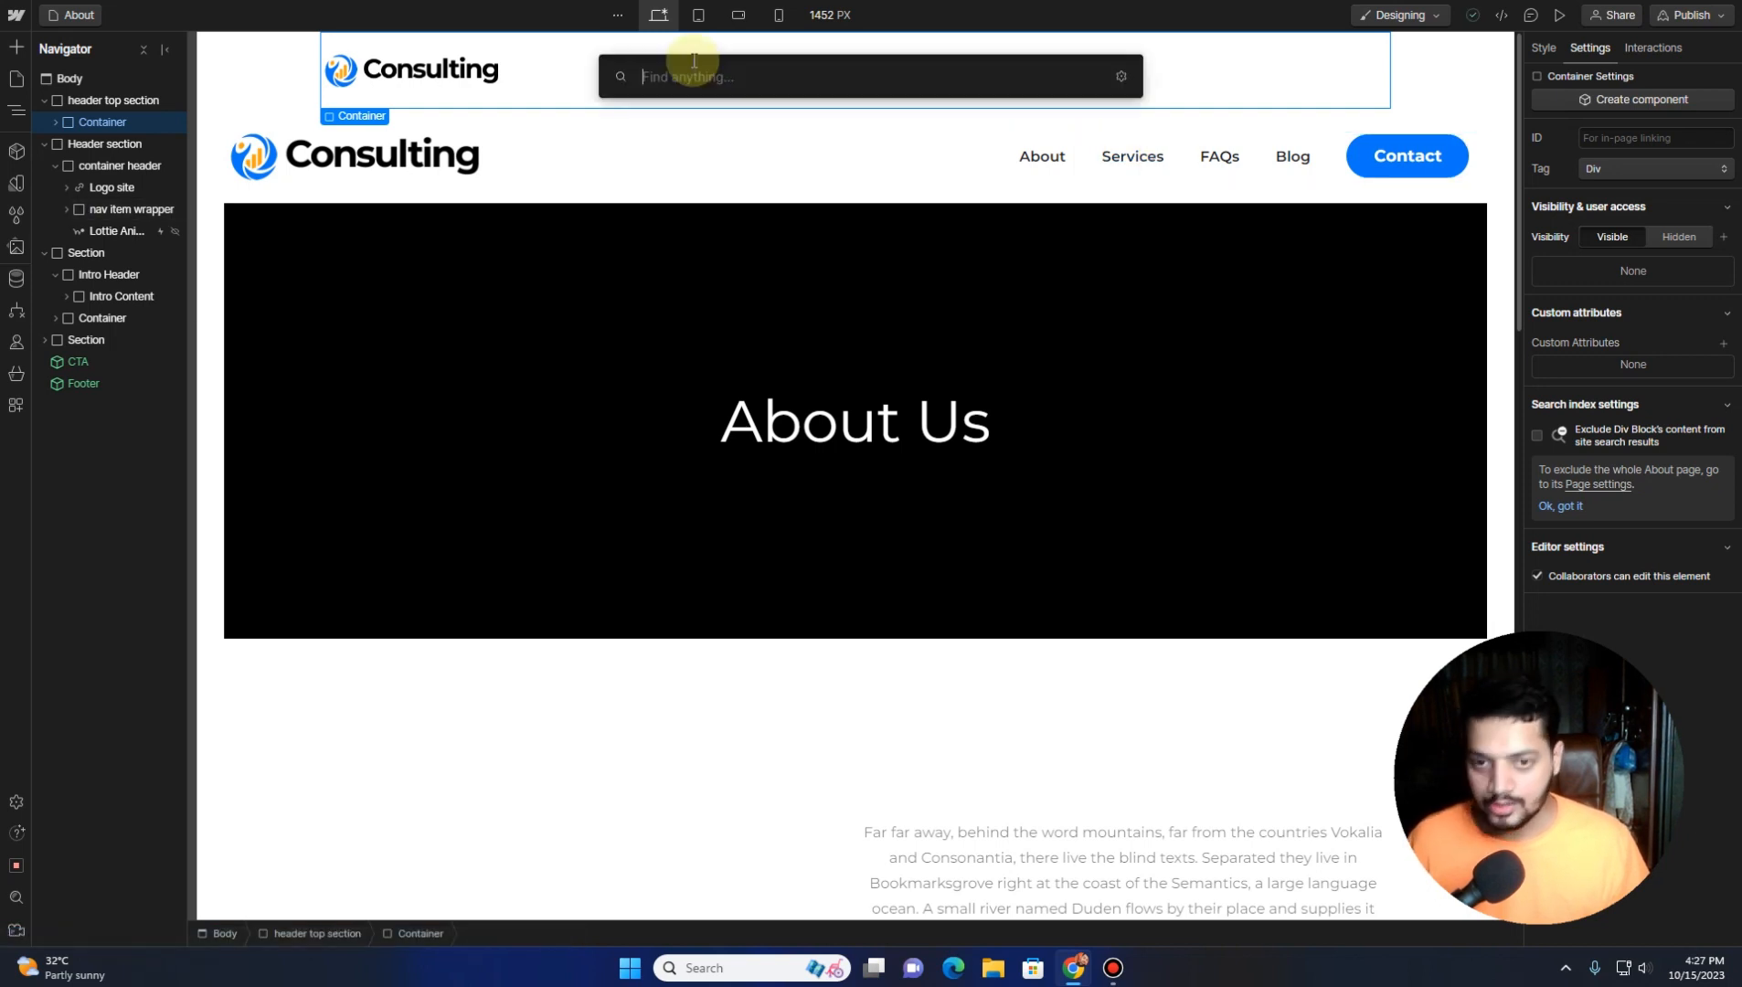
pyautogui.write('div')
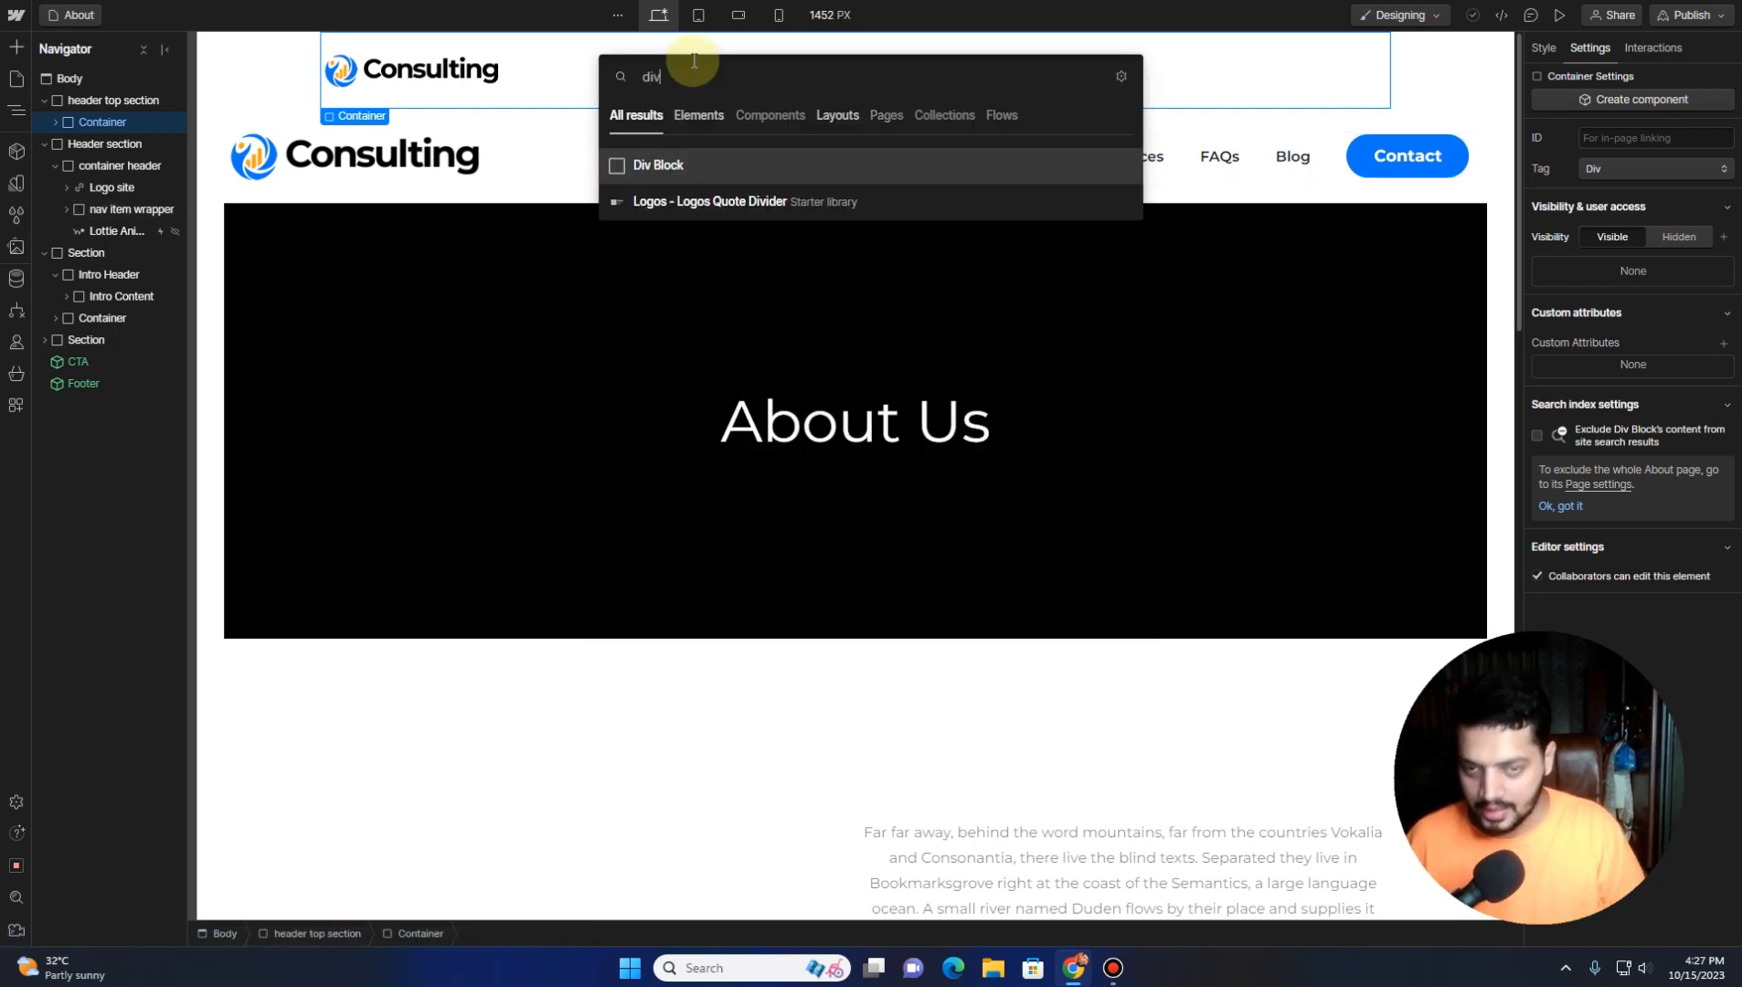
pyautogui.press('Return')
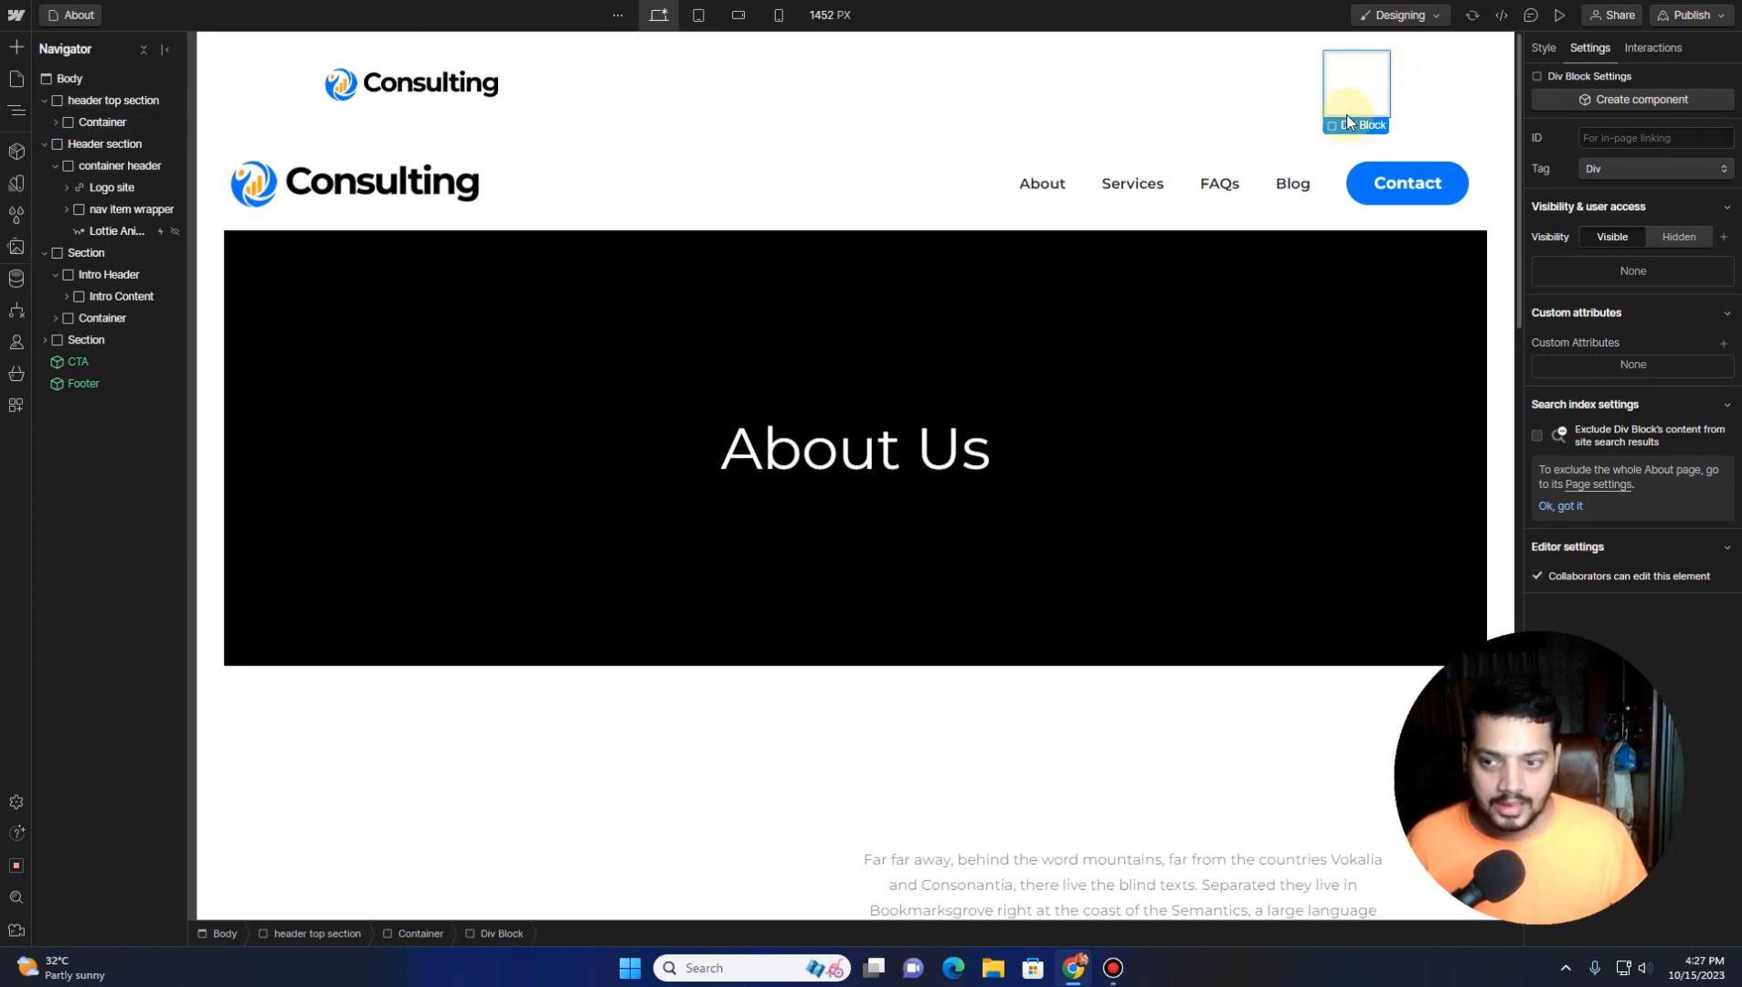
# Give the new div block the new class "navaigation menu wrapper"
pyautogui.click(1554, 44)
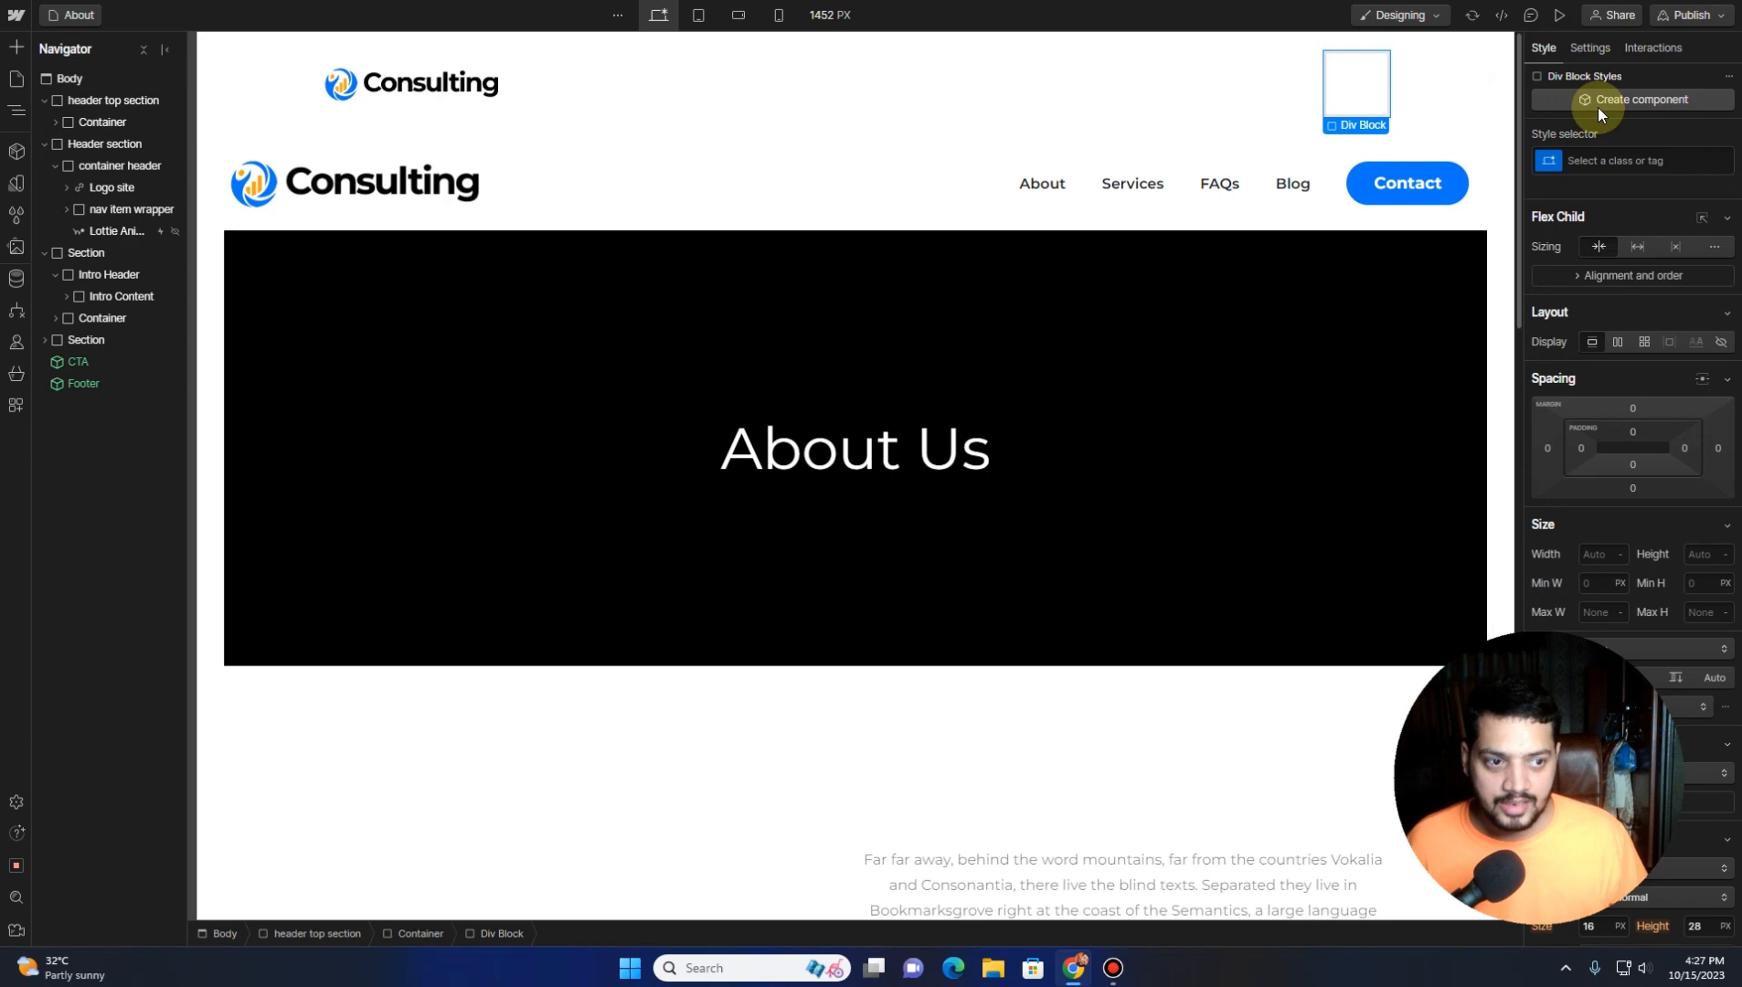
pyautogui.click(1608, 160)
pyautogui.write('n')
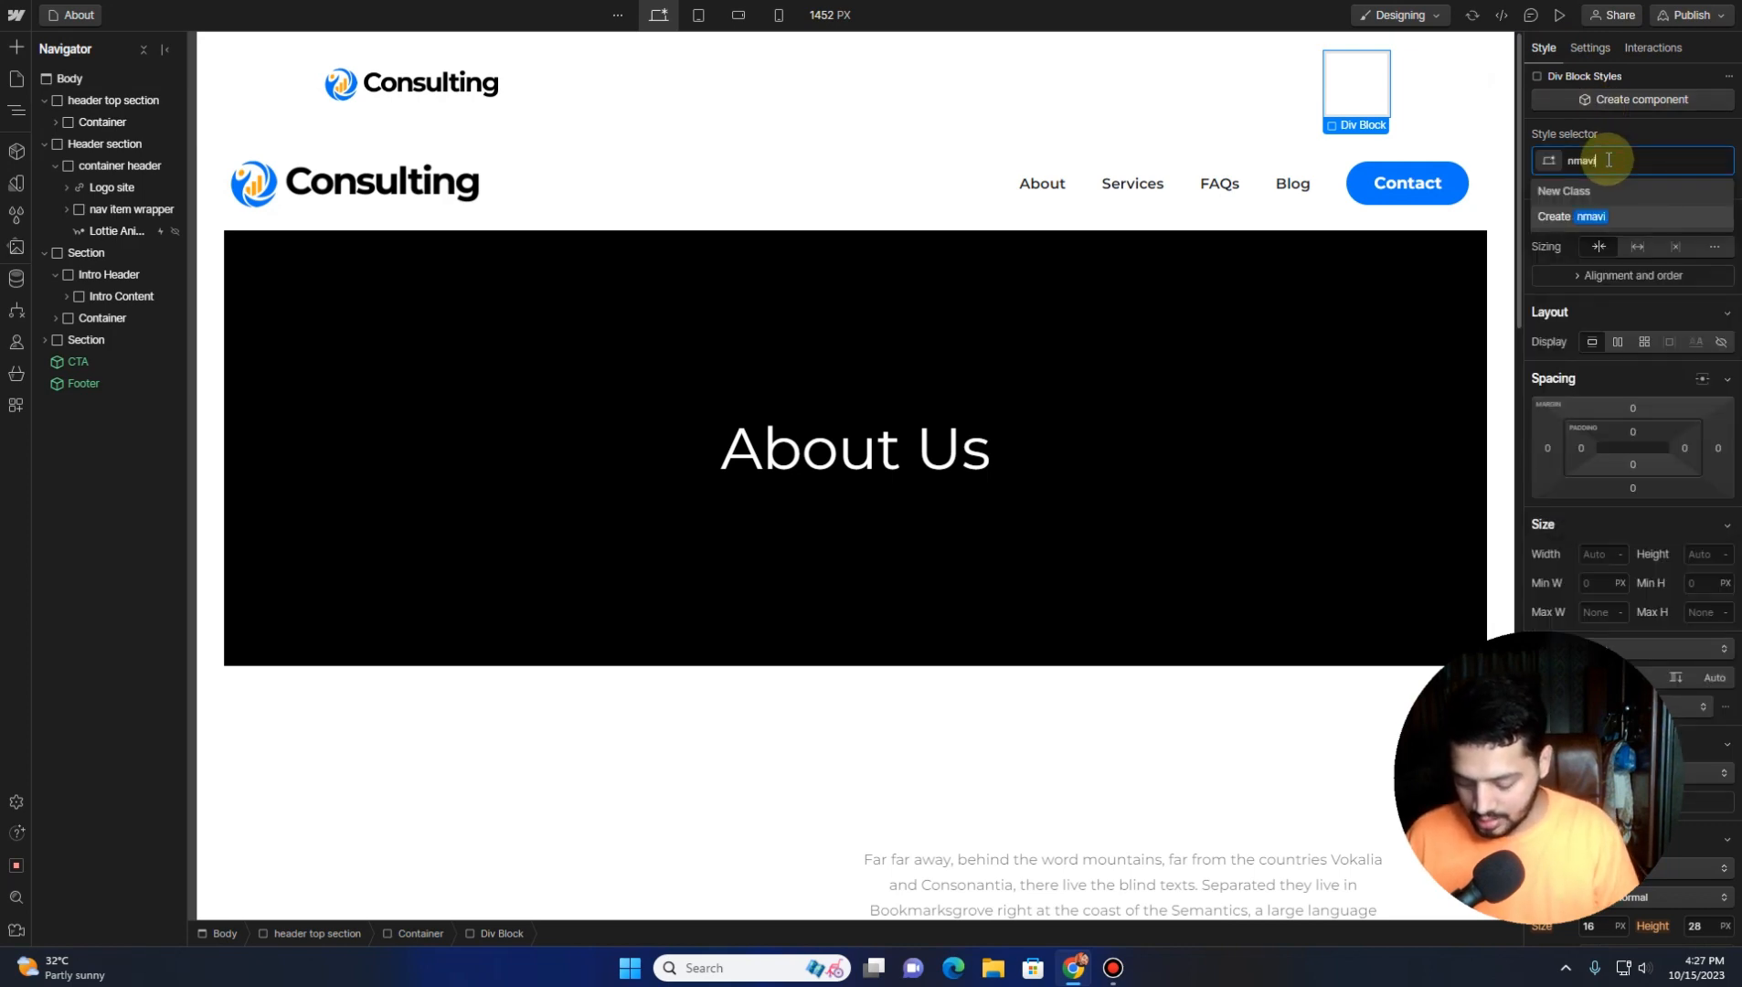
pyautogui.write('avaigati')
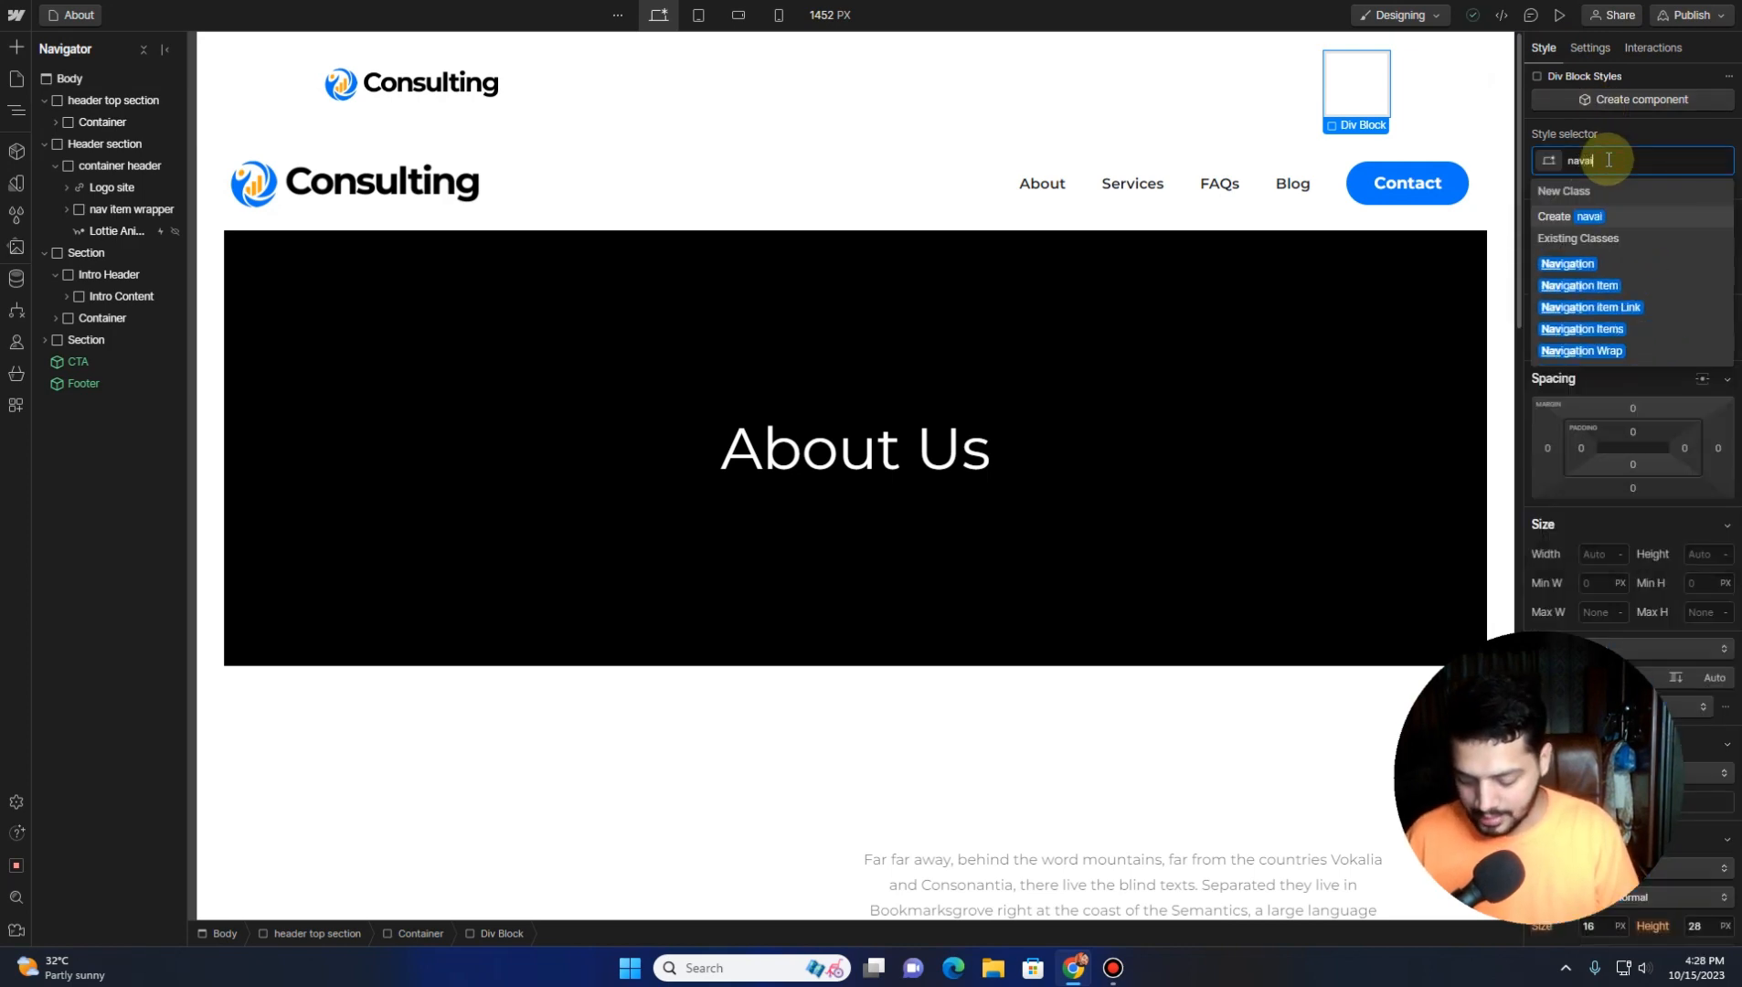
pyautogui.write('on men')
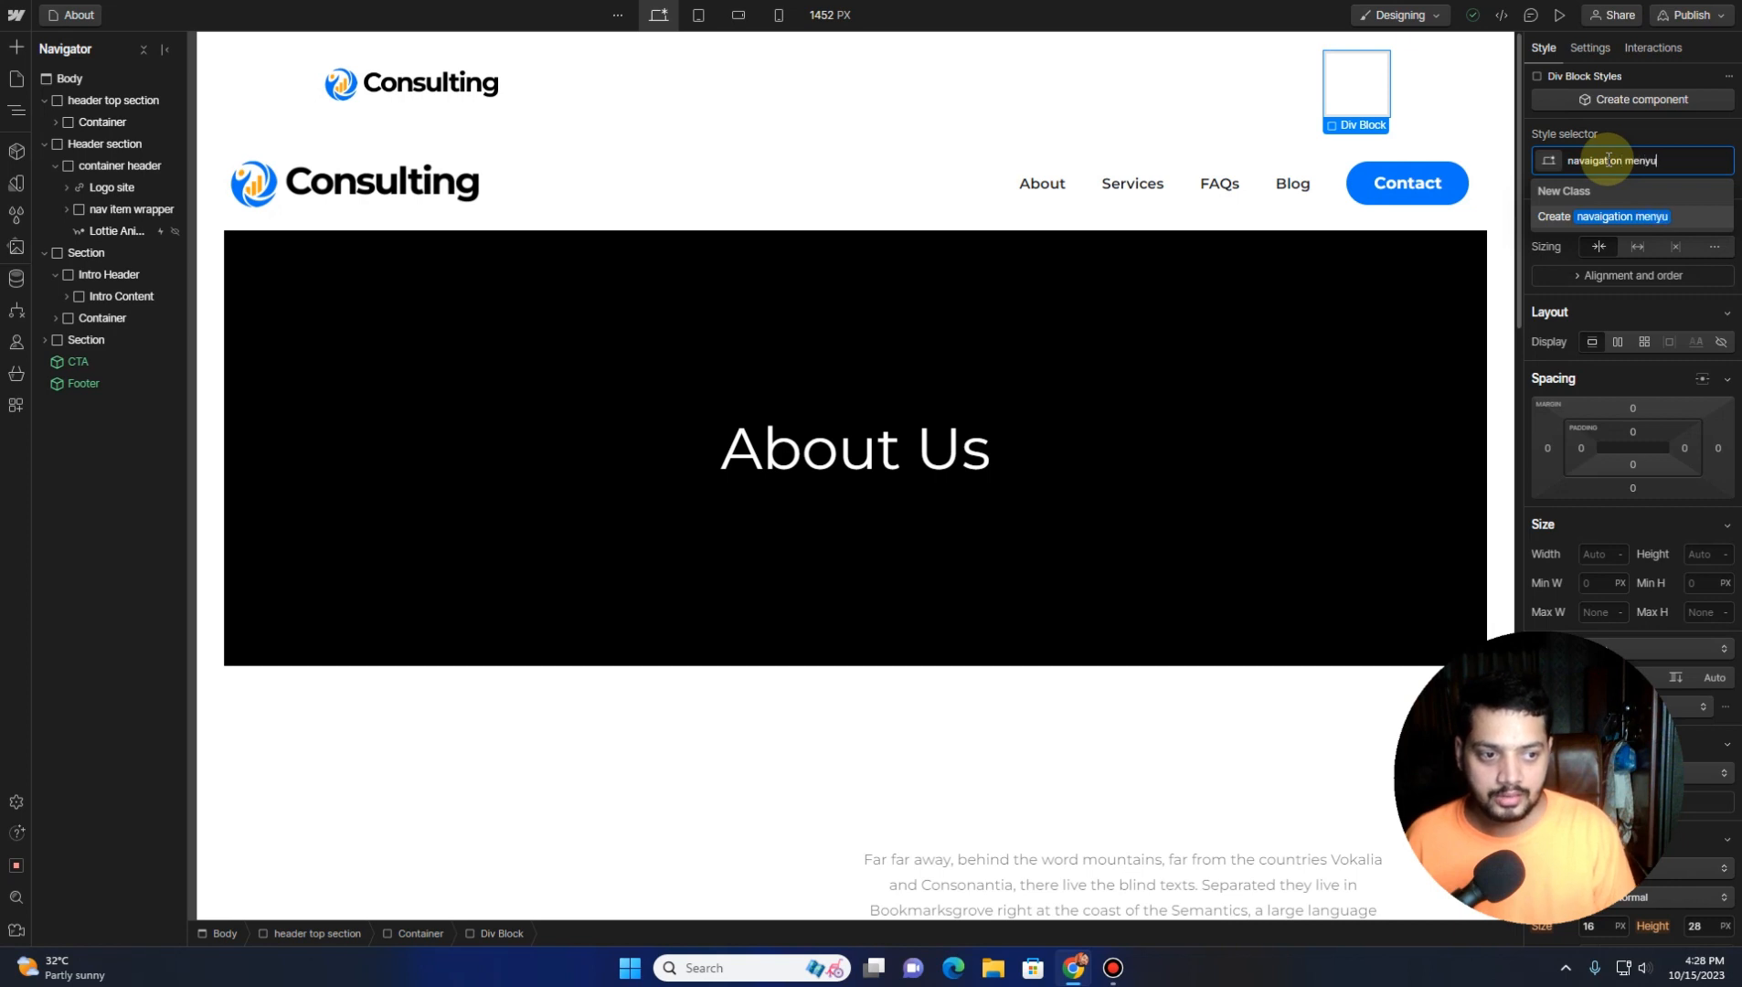
pyautogui.write('u wrapper')
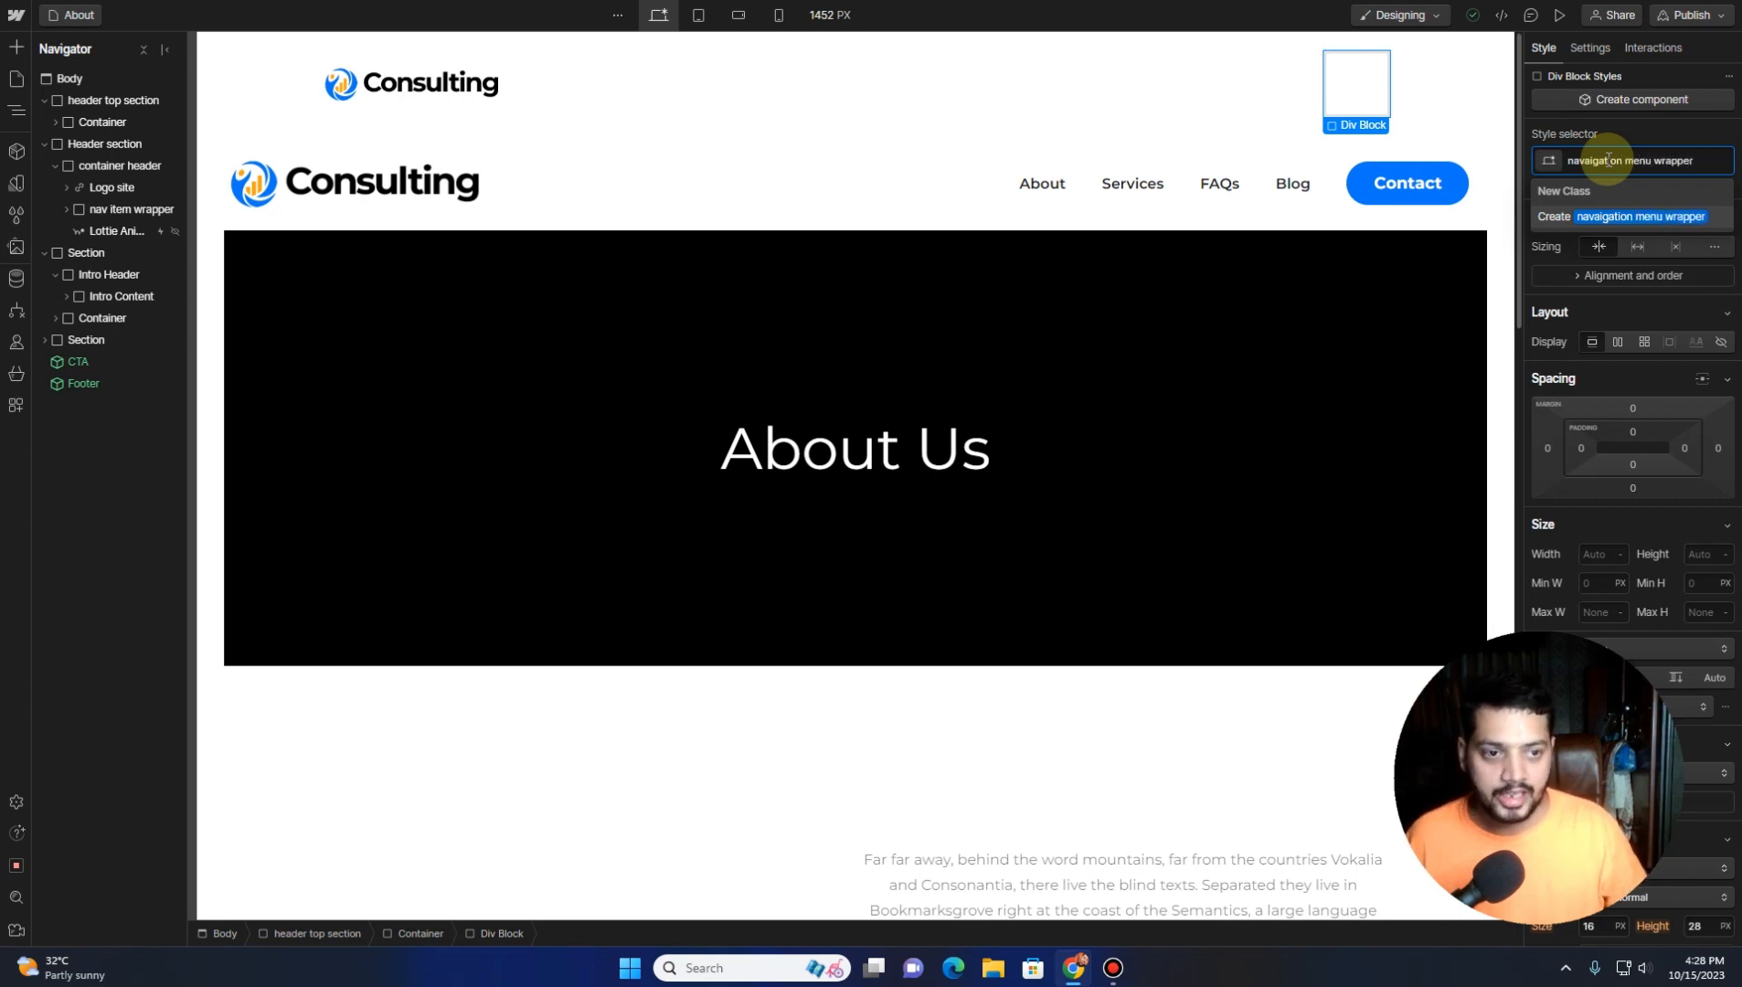
pyautogui.press('Return')
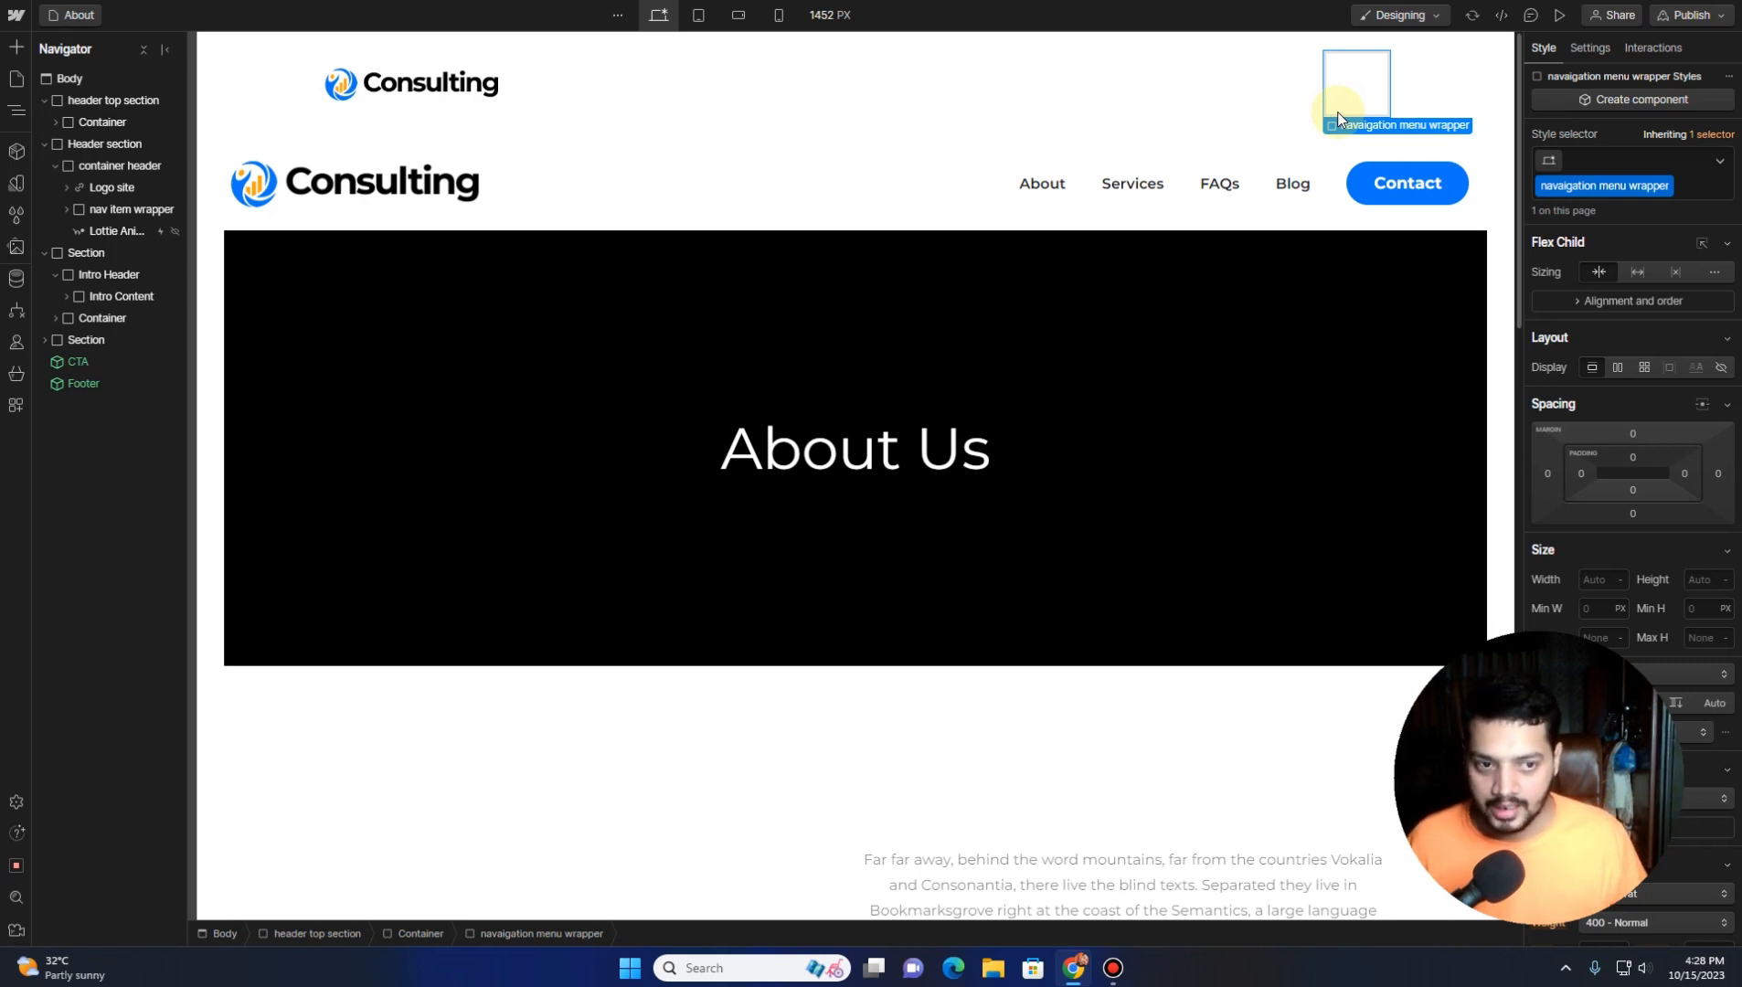
# Add a Text Link inside the navigation menu wrapper and give it the existing class Nav item
pyautogui.hotkey('ctrl', 'k')
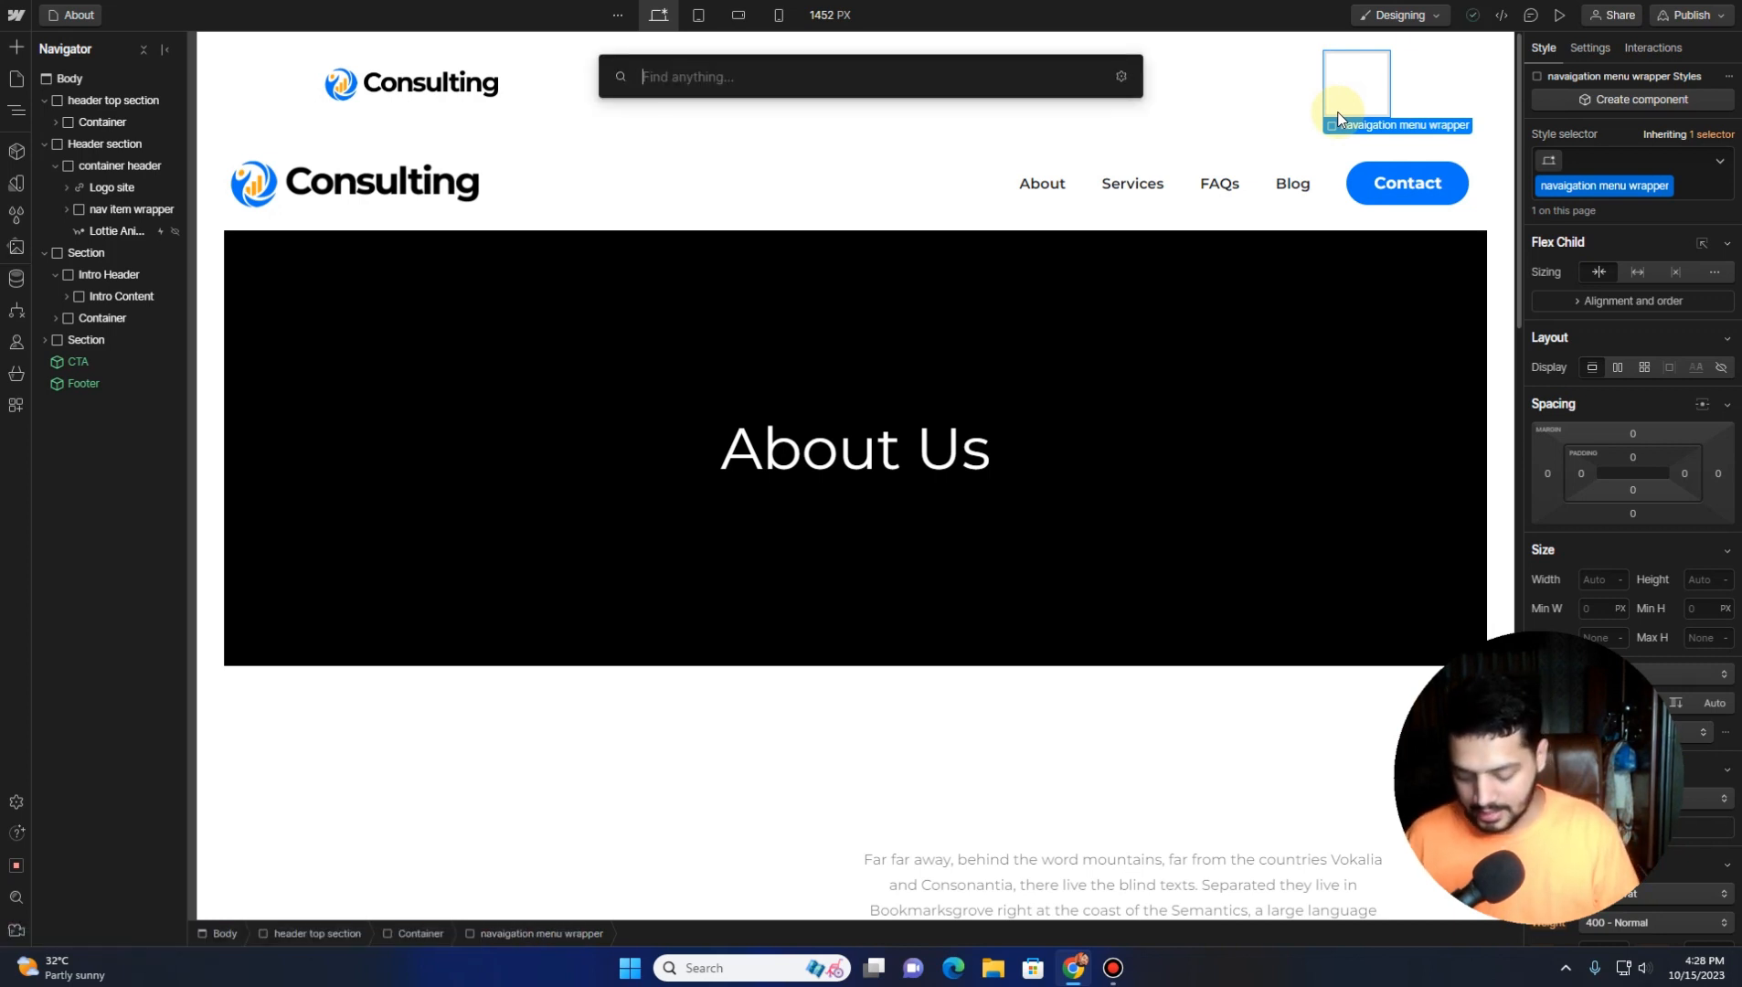
pyautogui.write('link')
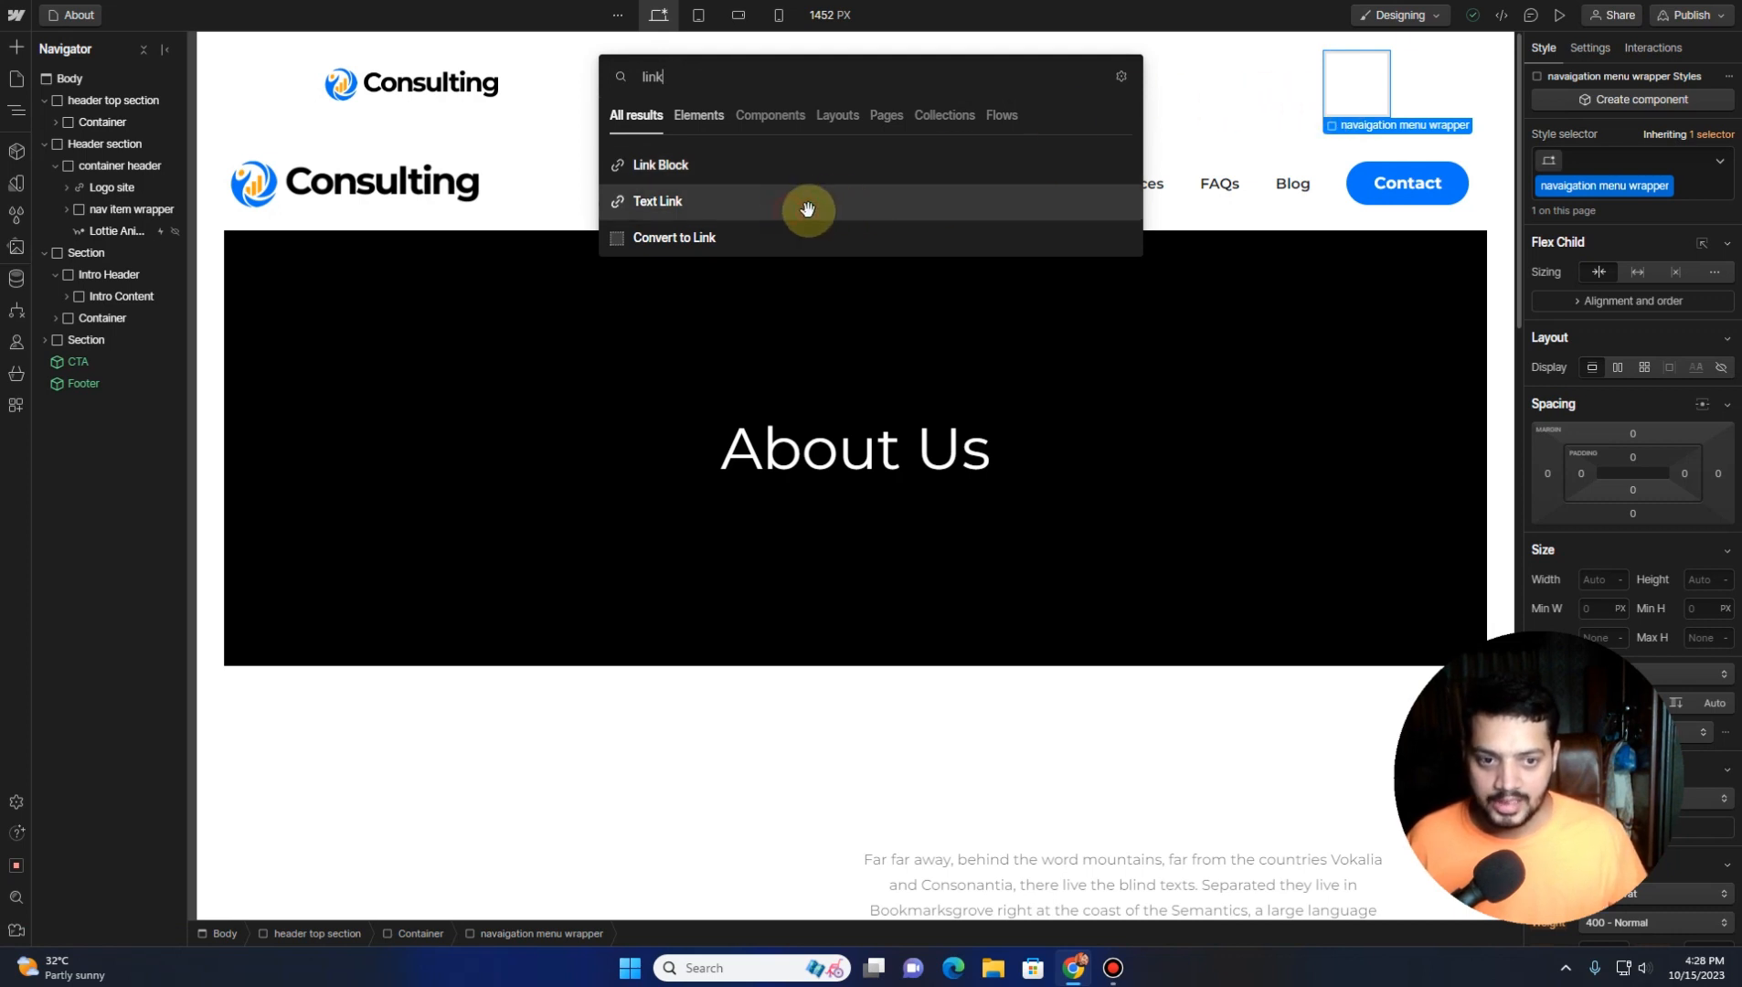
pyautogui.click(808, 203)
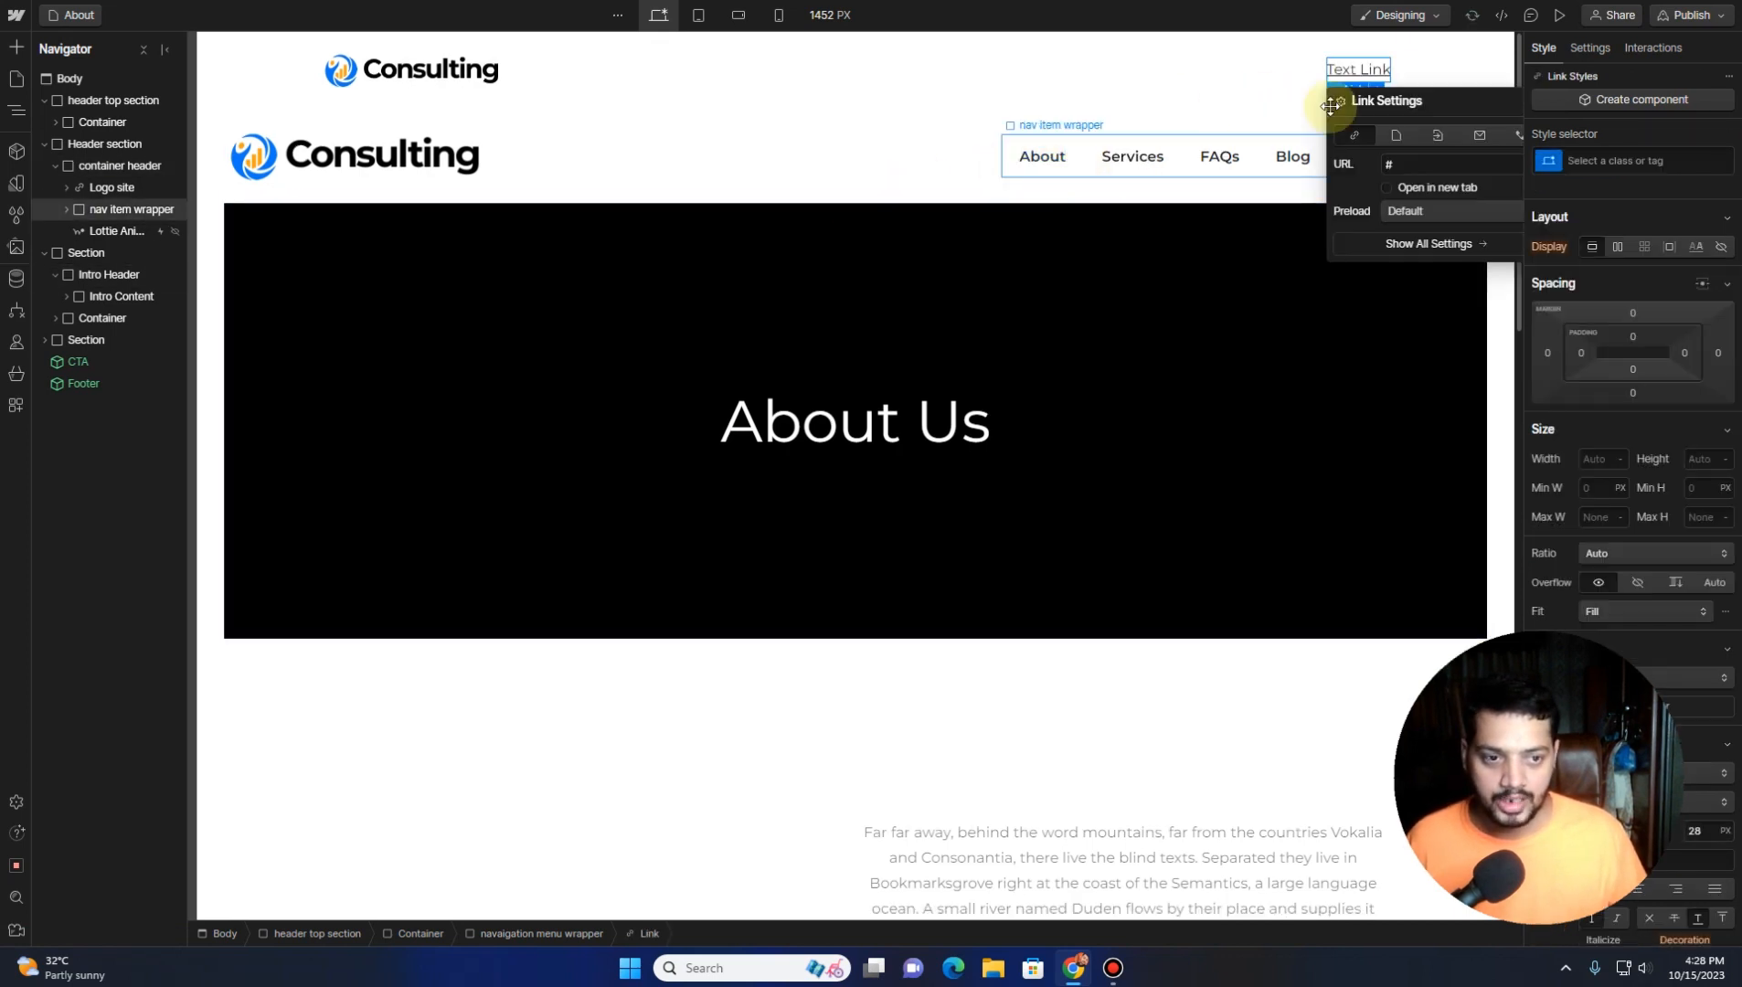
pyautogui.click(1616, 160)
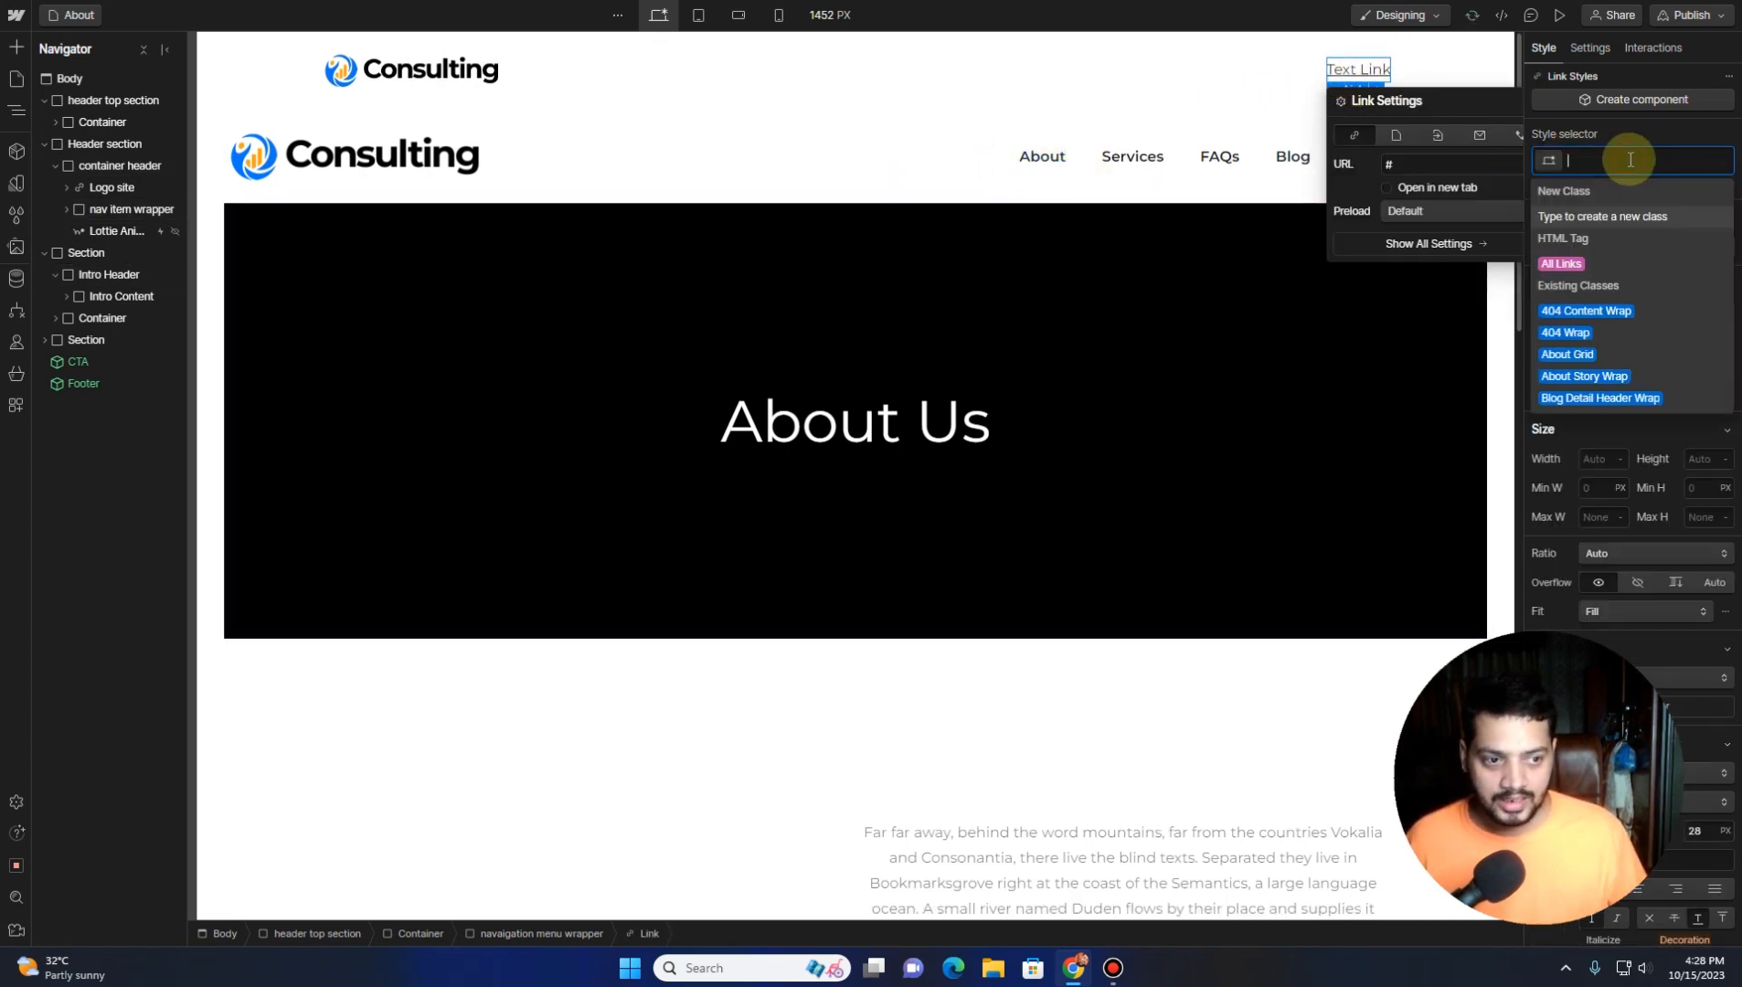
pyautogui.write('nav item')
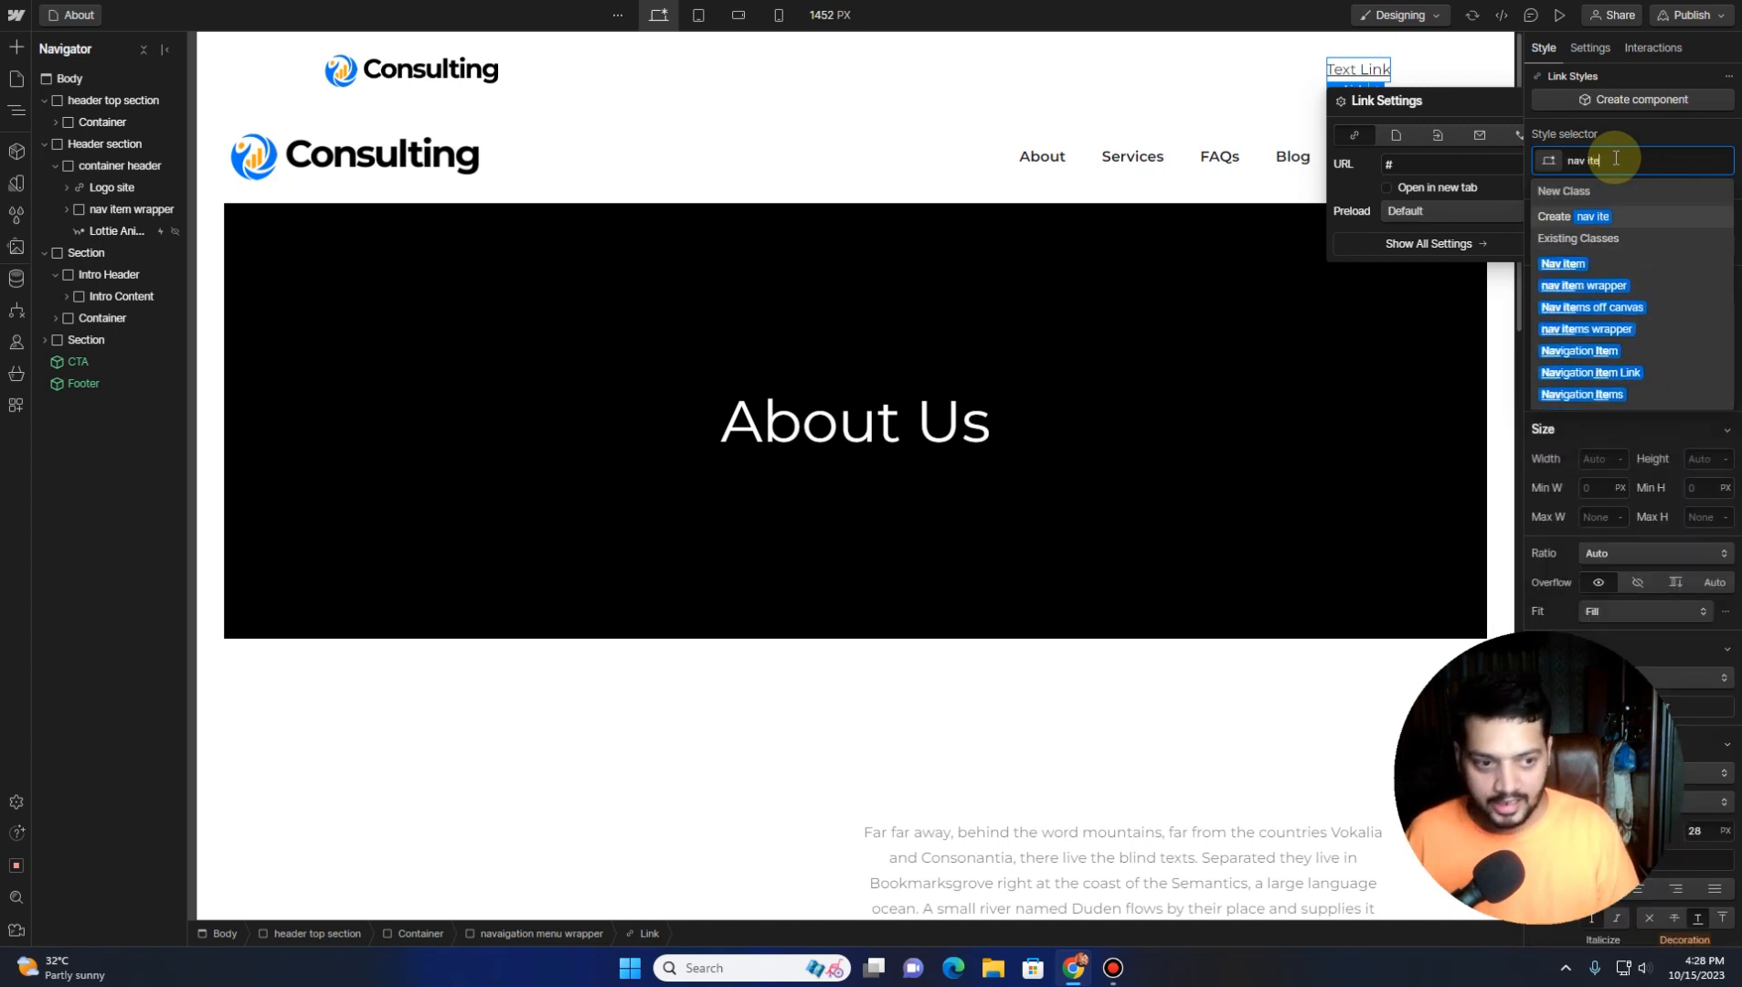
pyautogui.press('Return')
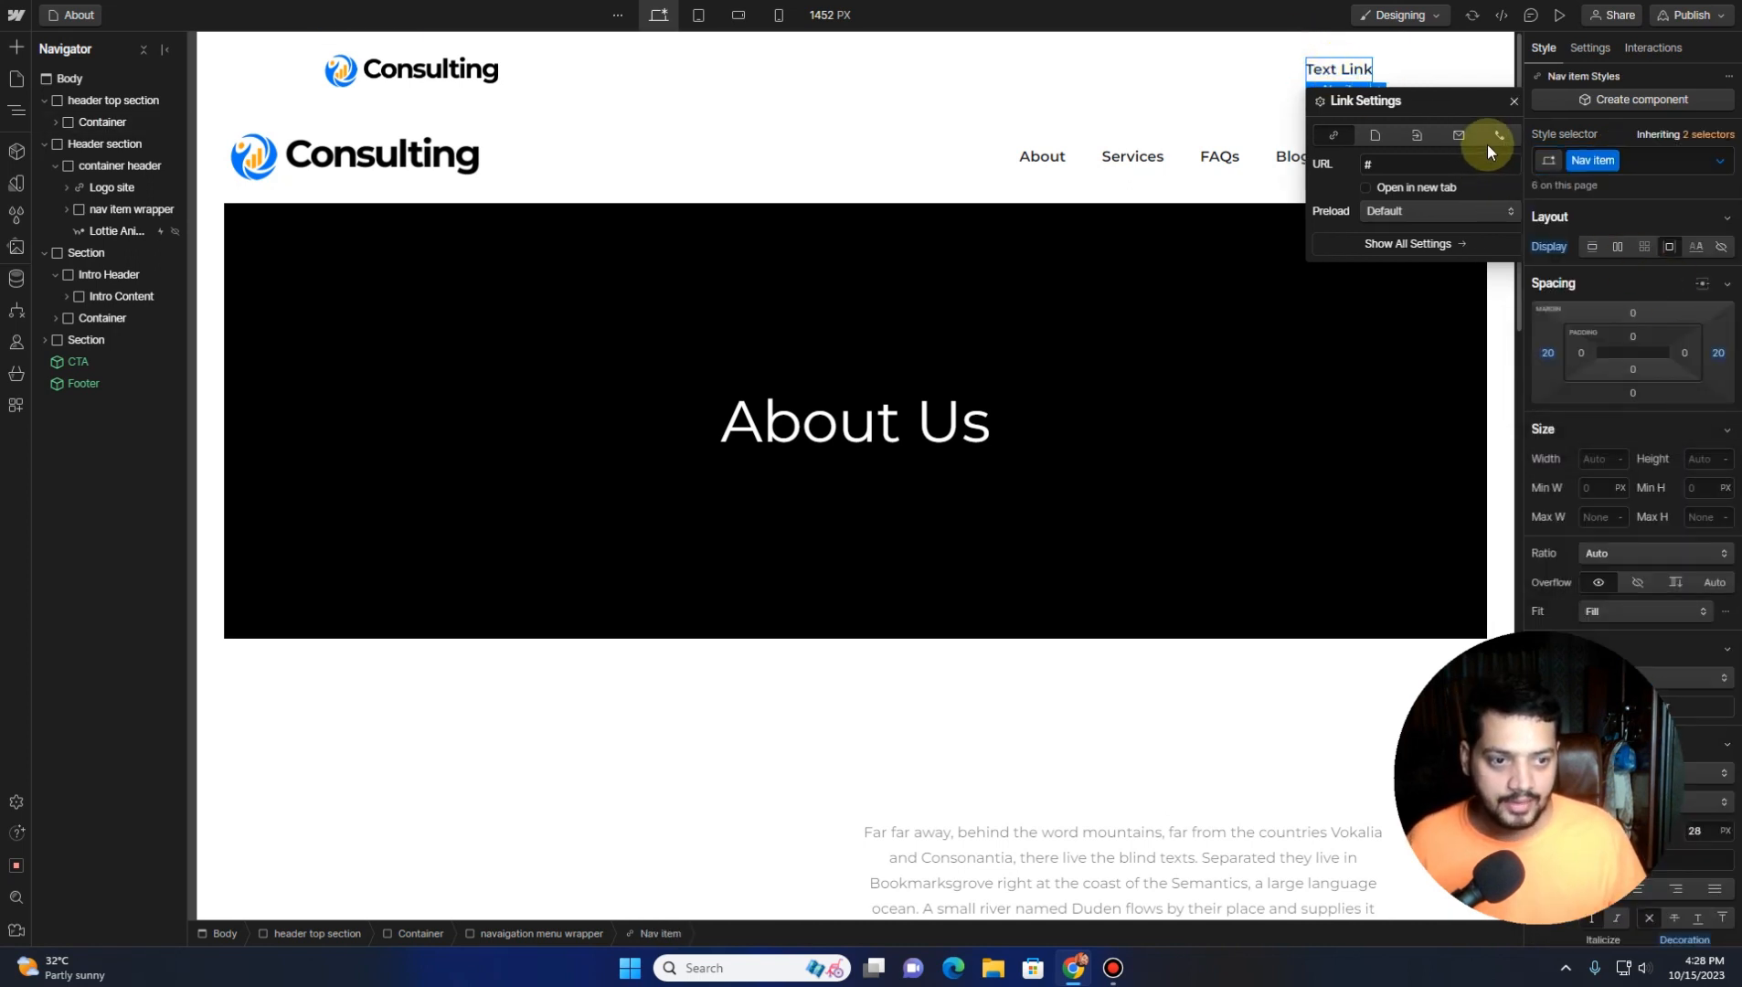
pyautogui.click(1515, 101)
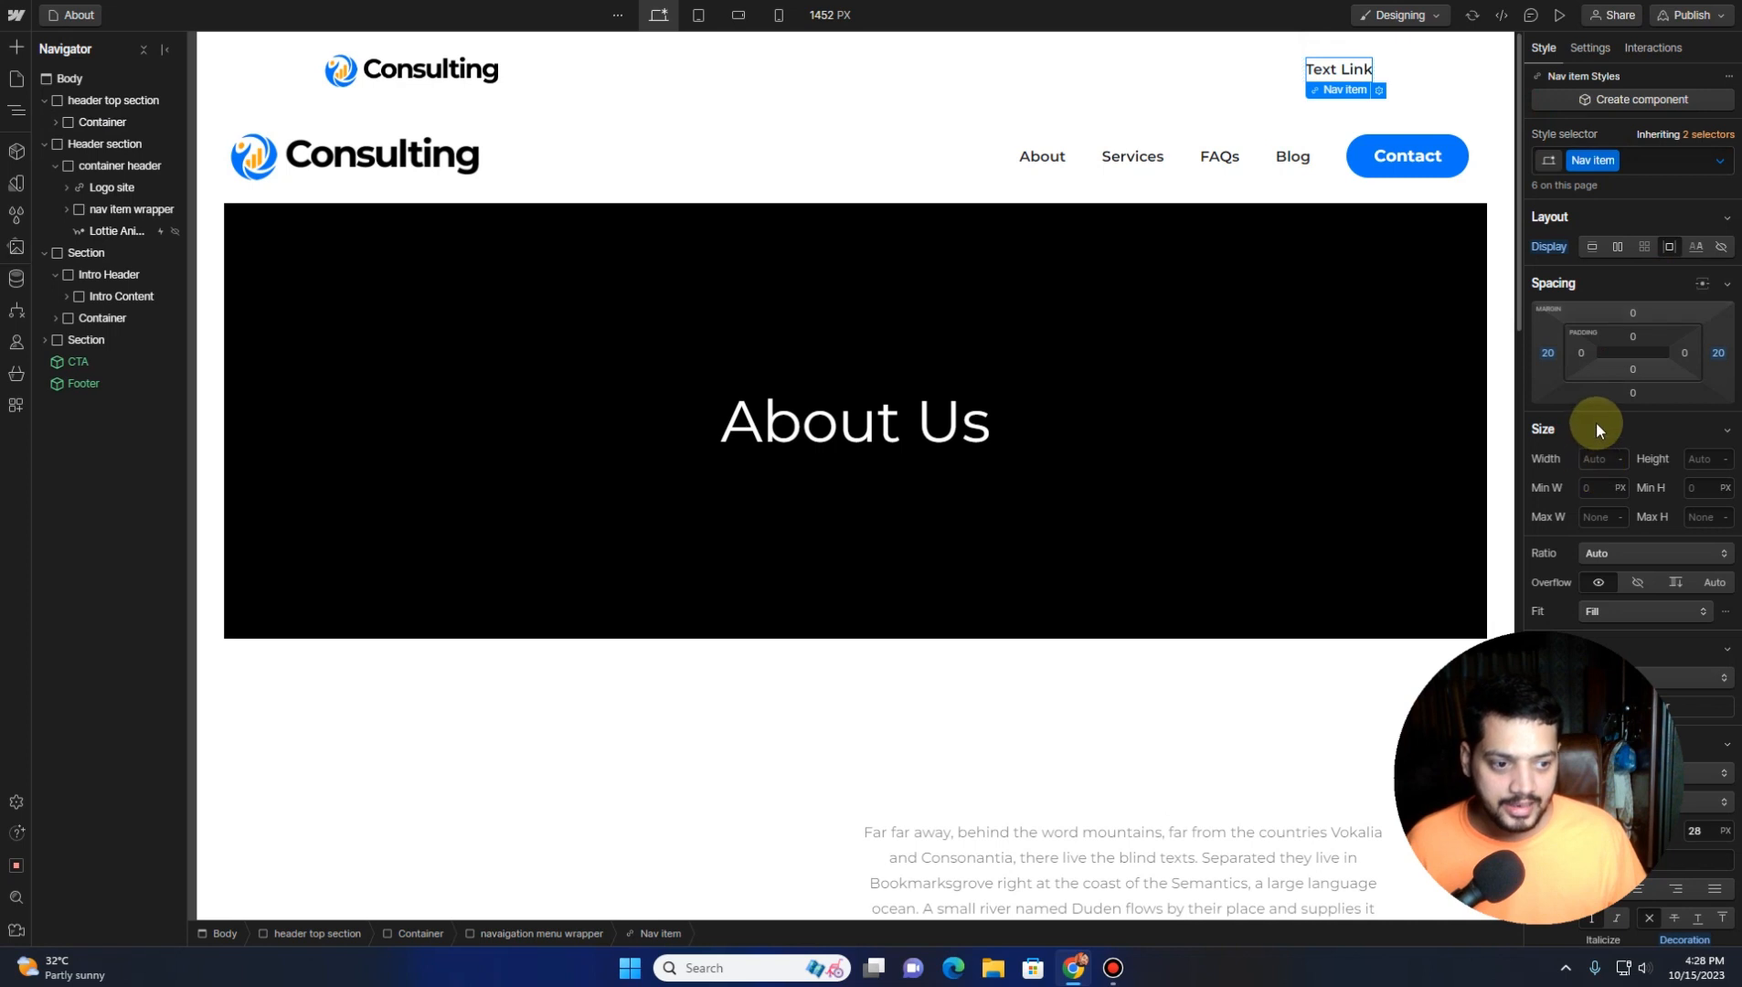
# Try an underline text decoration on the Nav item class, and set the decoration back to none
pyautogui.moveTo(1553, 351); pyautogui.dragTo(1555, 365)
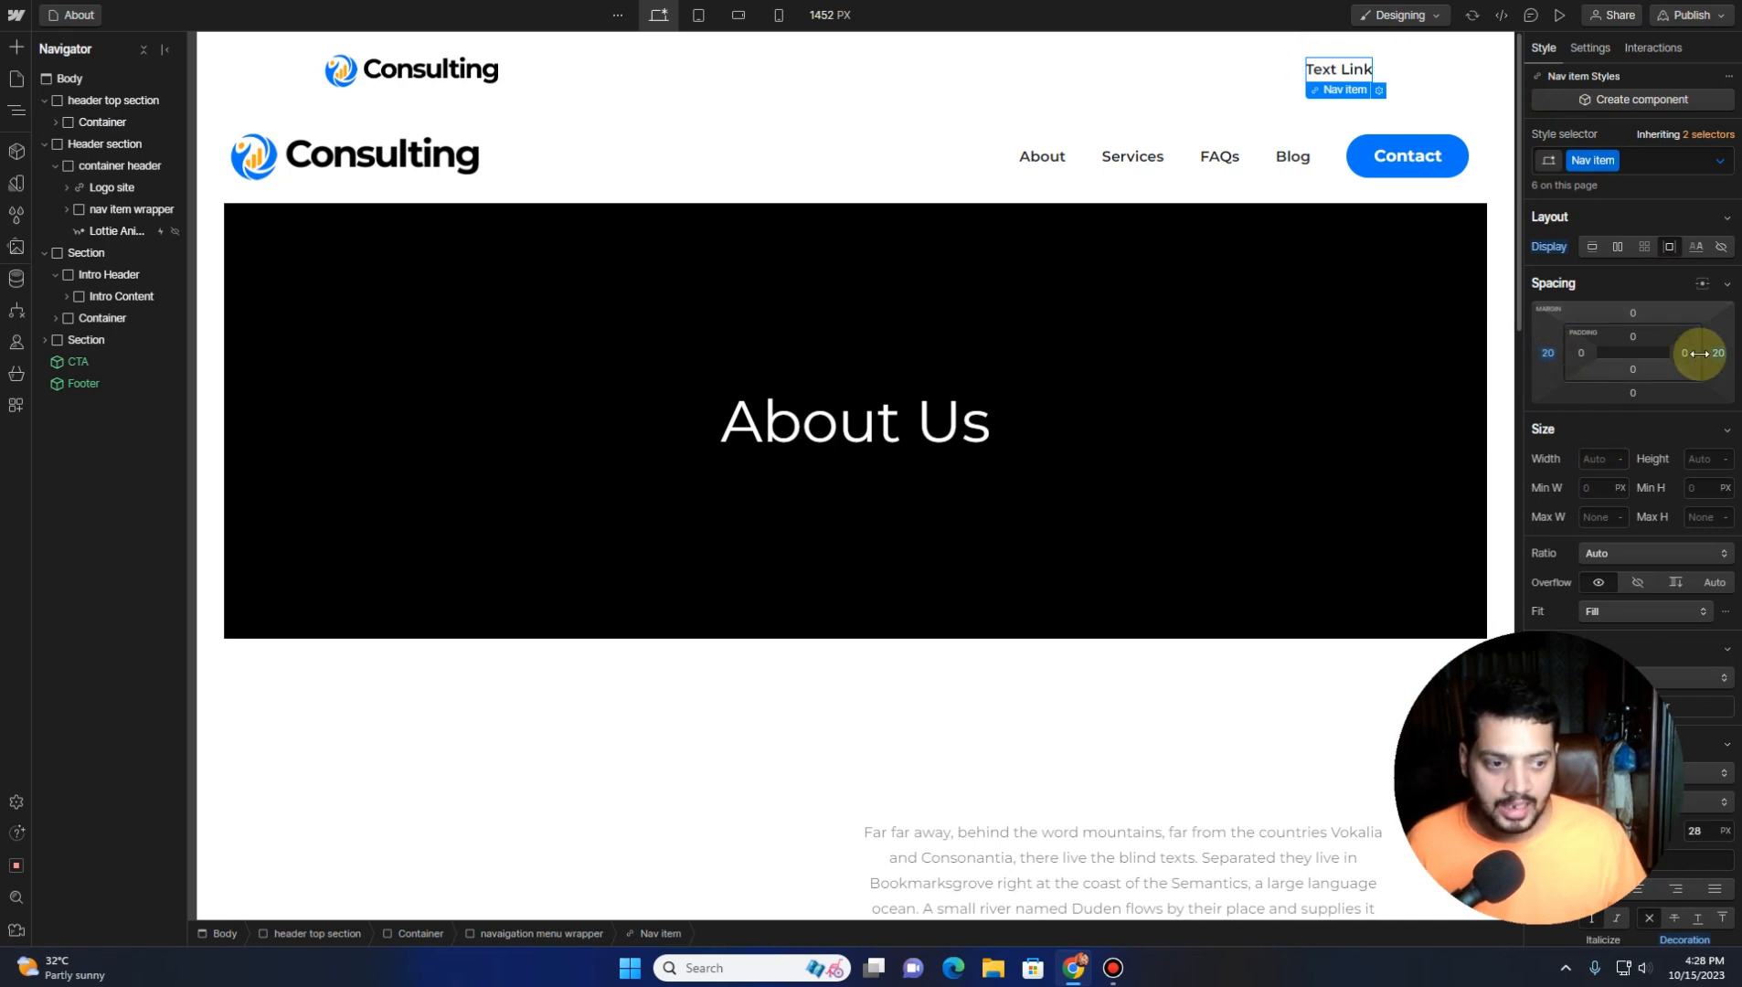
pyautogui.scroll(-5, 1636, 405)
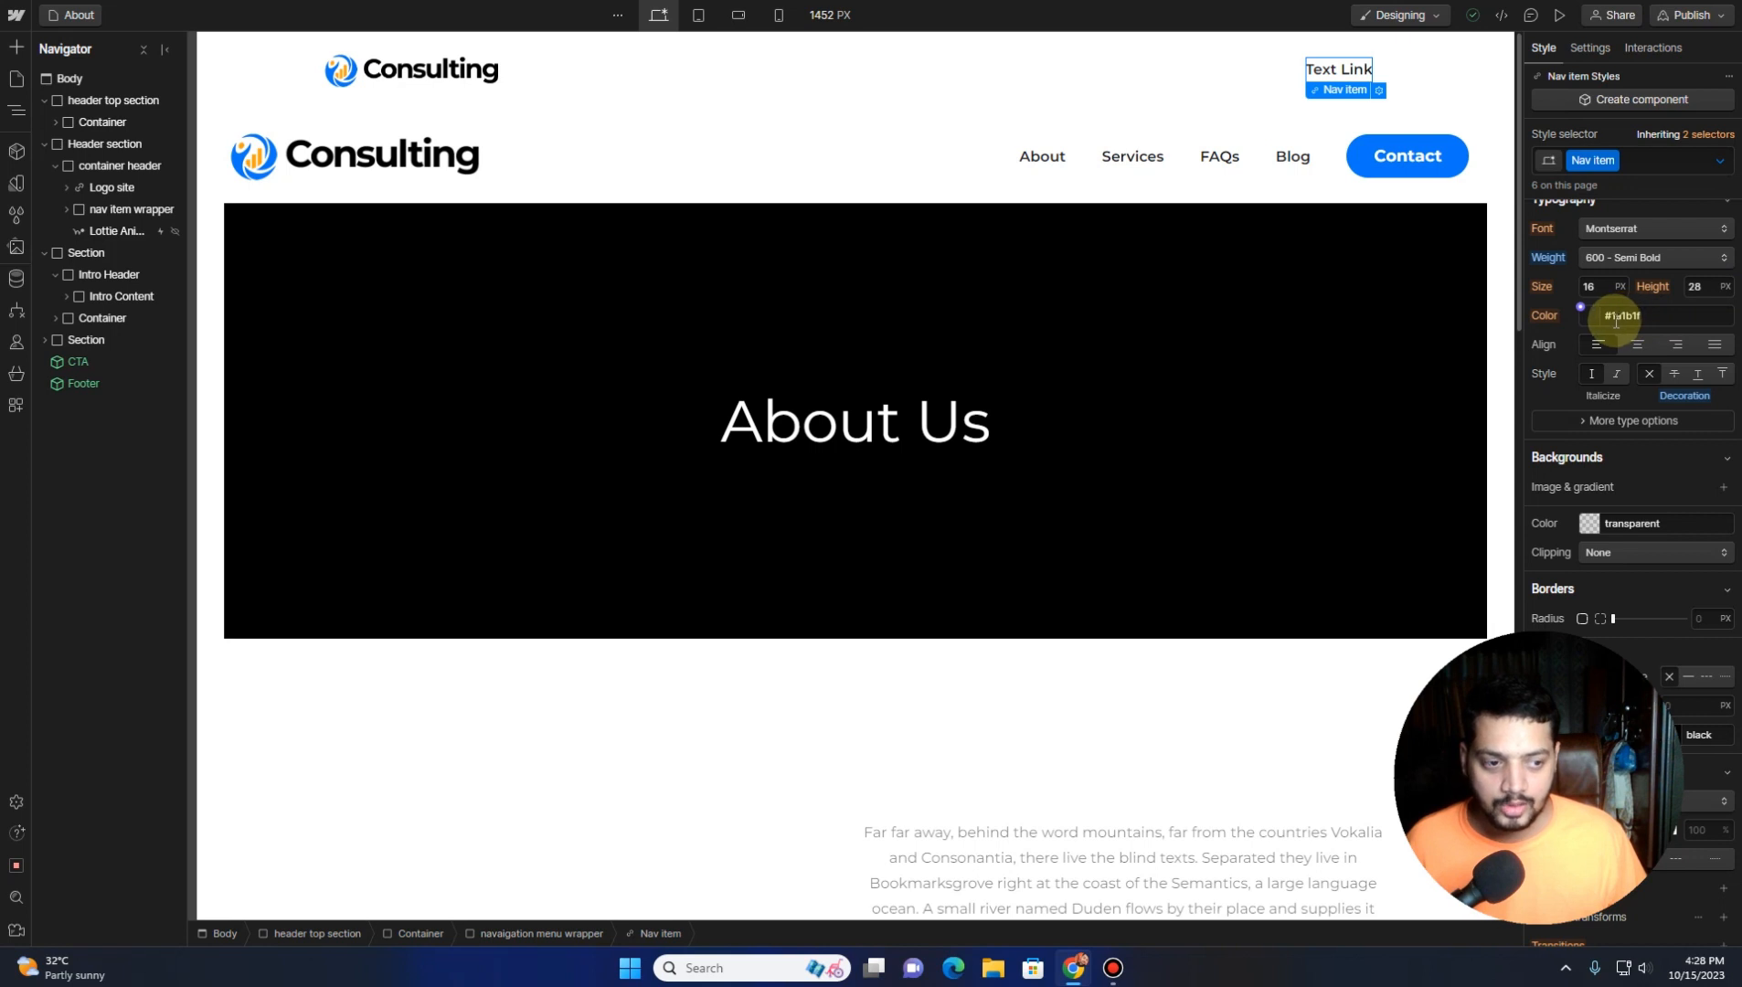
pyautogui.click(1696, 372)
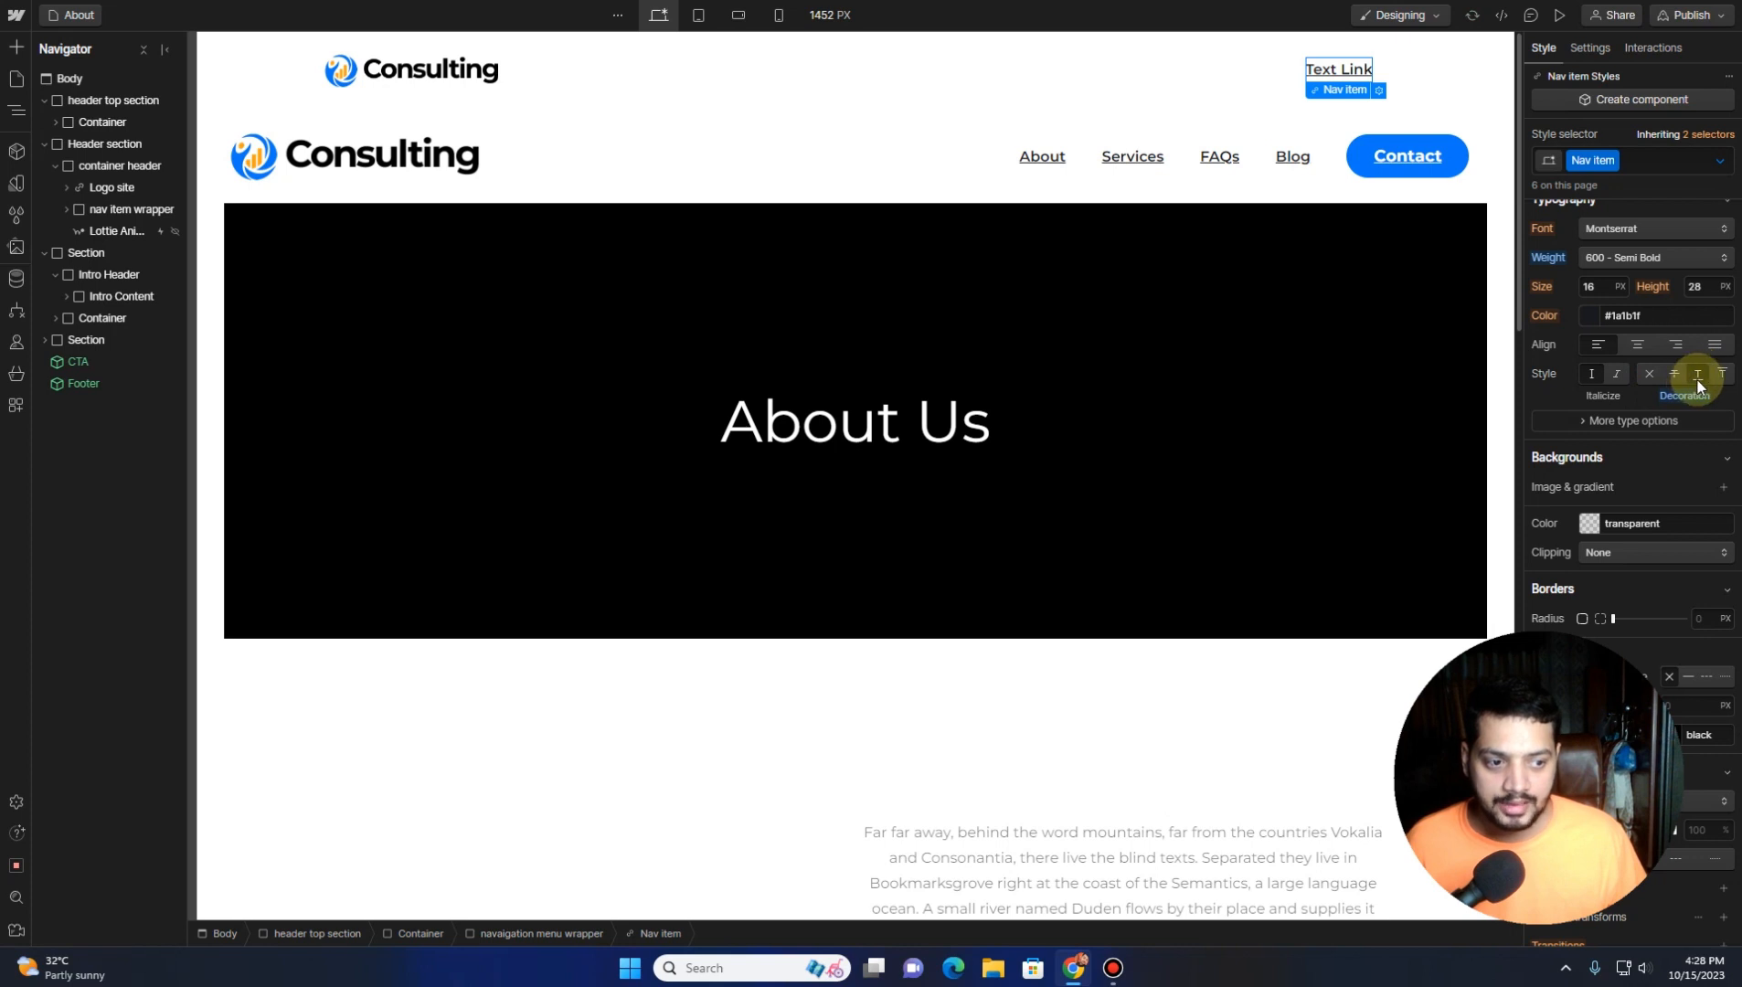
pyautogui.click(1650, 374)
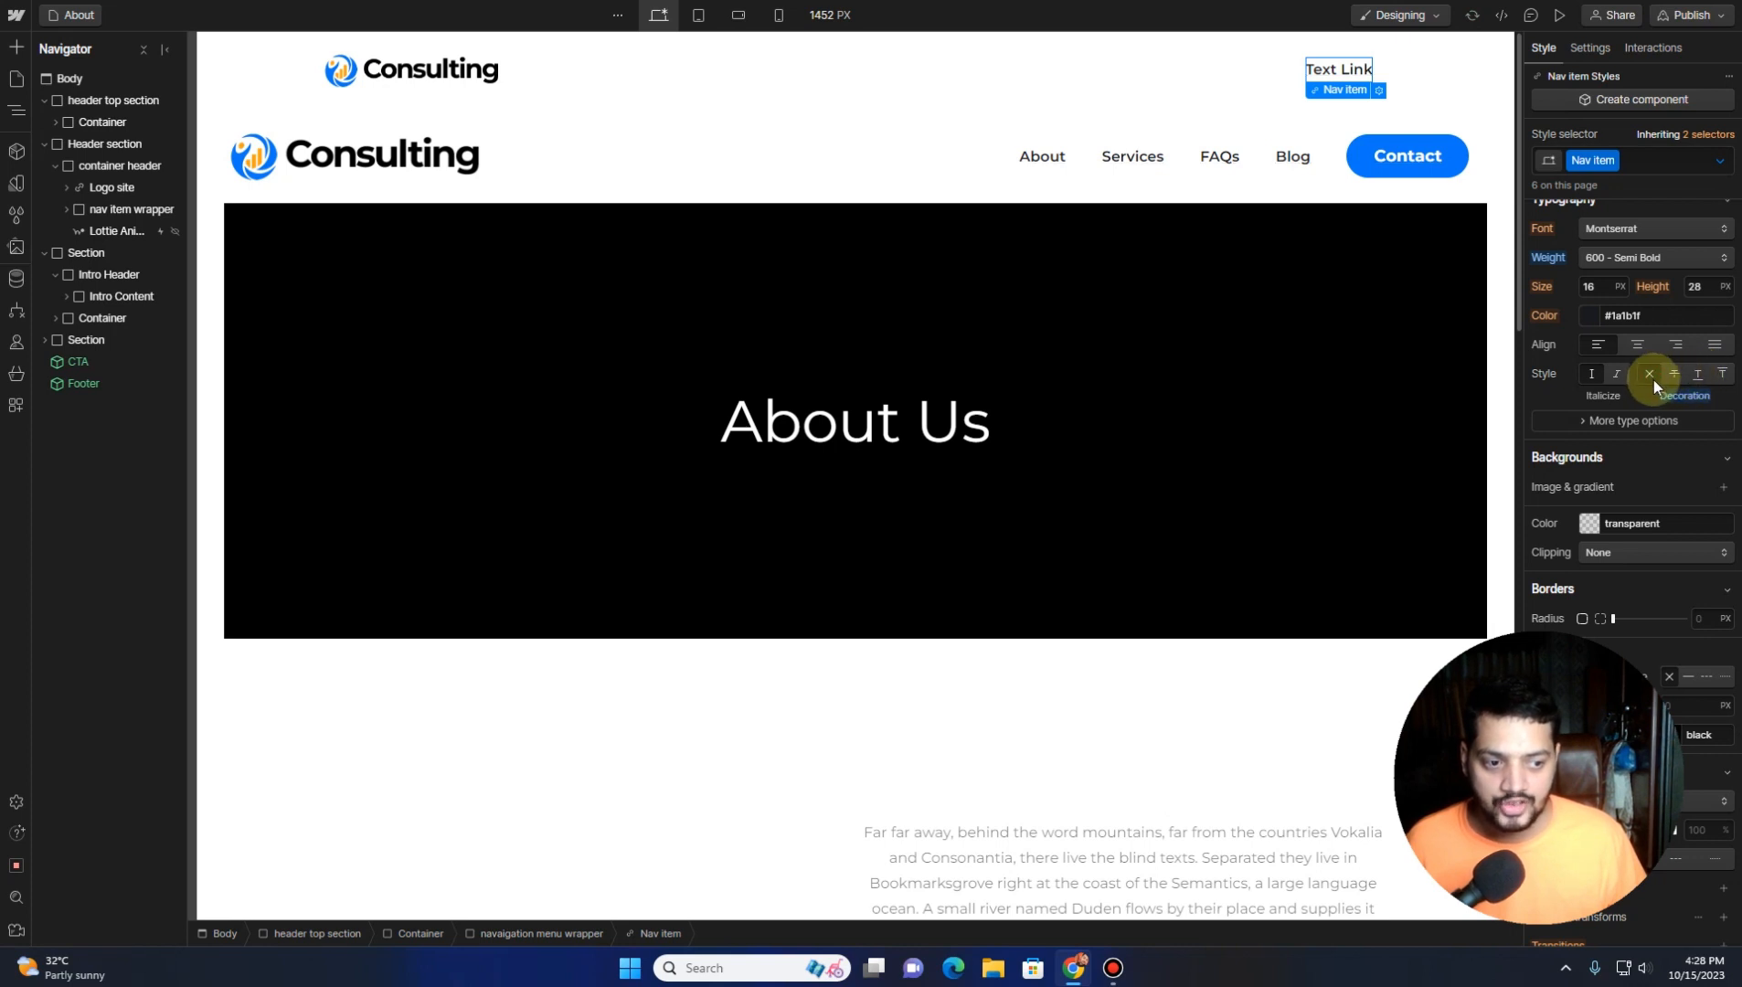
pyautogui.scroll(5, 1650, 388)
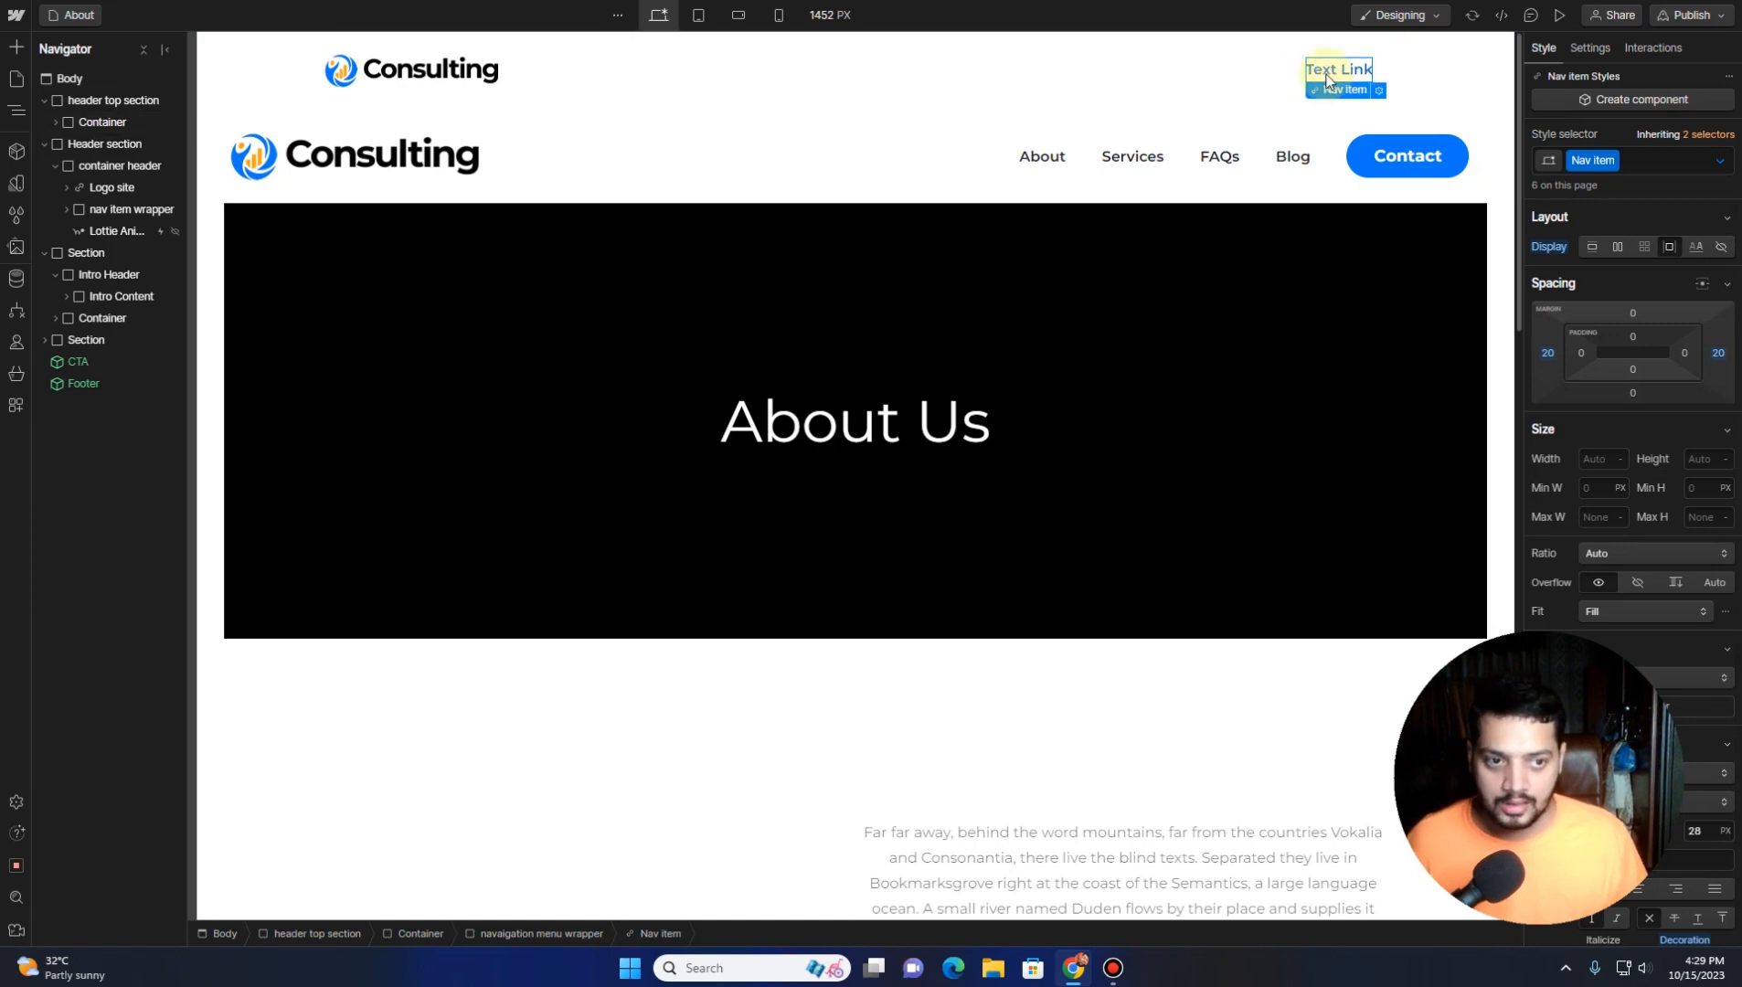
# Duplicate the Nav item text link three times inside the navigation menu wrapper
pyautogui.hotkey('ctrl', 'd')
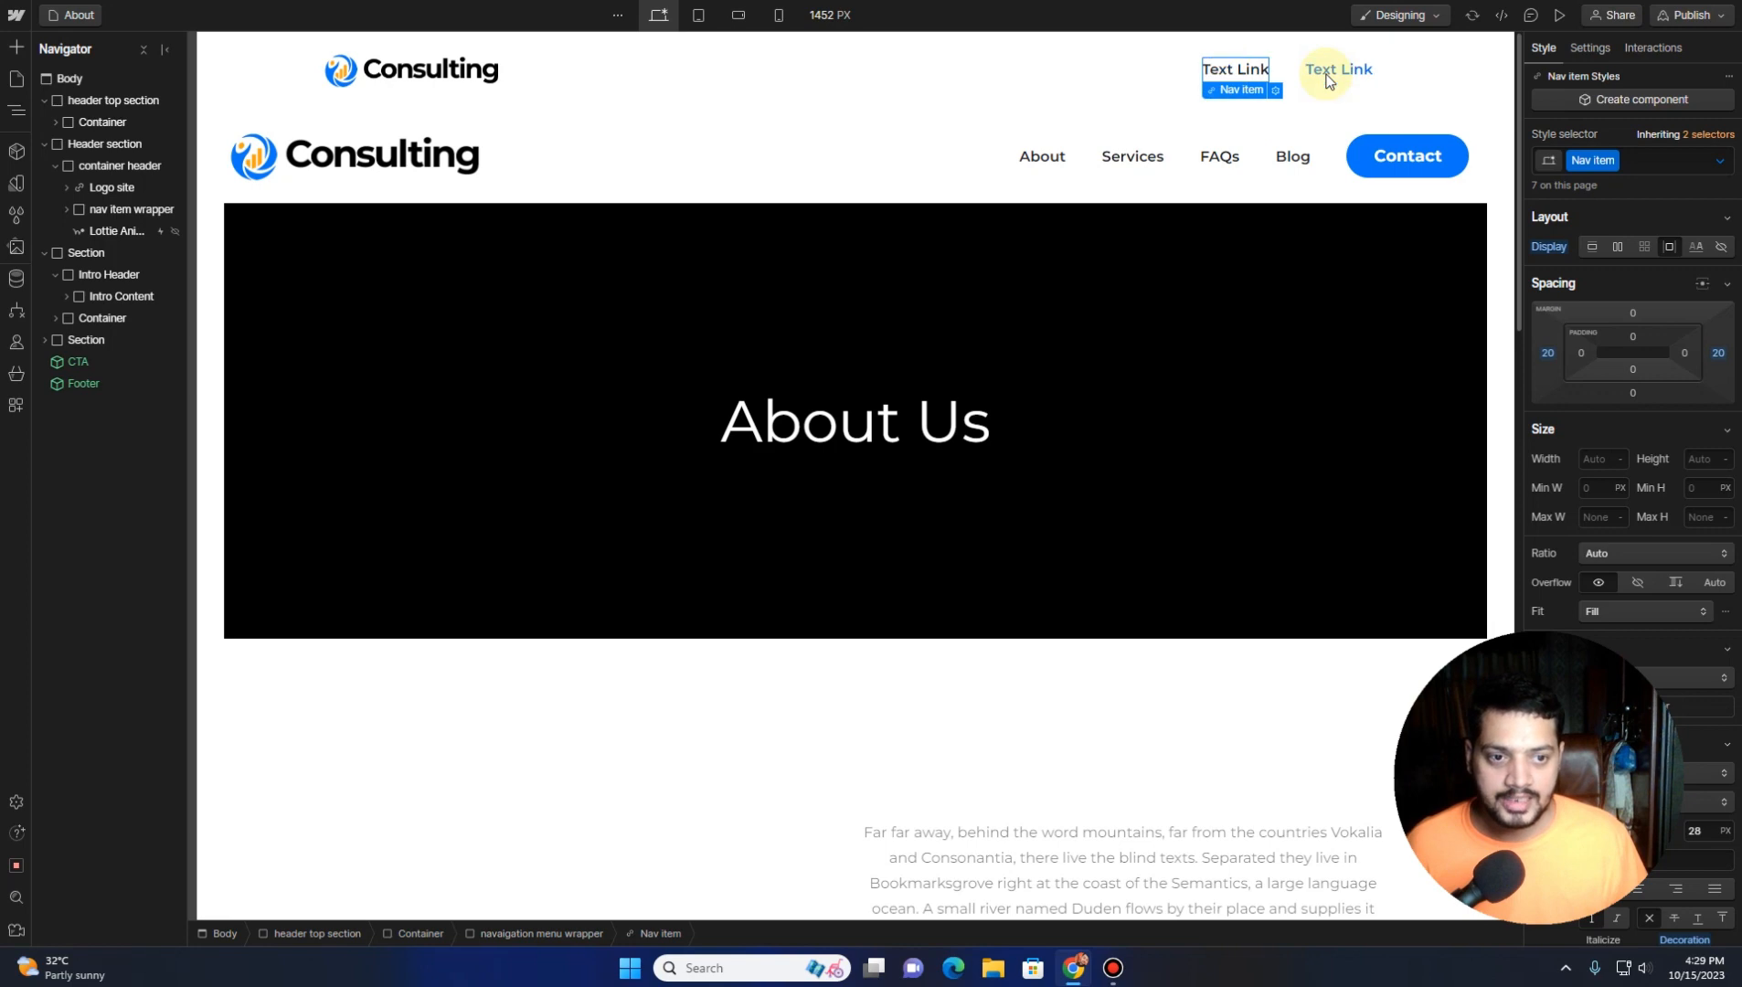
pyautogui.hotkey('ctrl', 'd')
pyautogui.hotkey('ctrl', 'd')
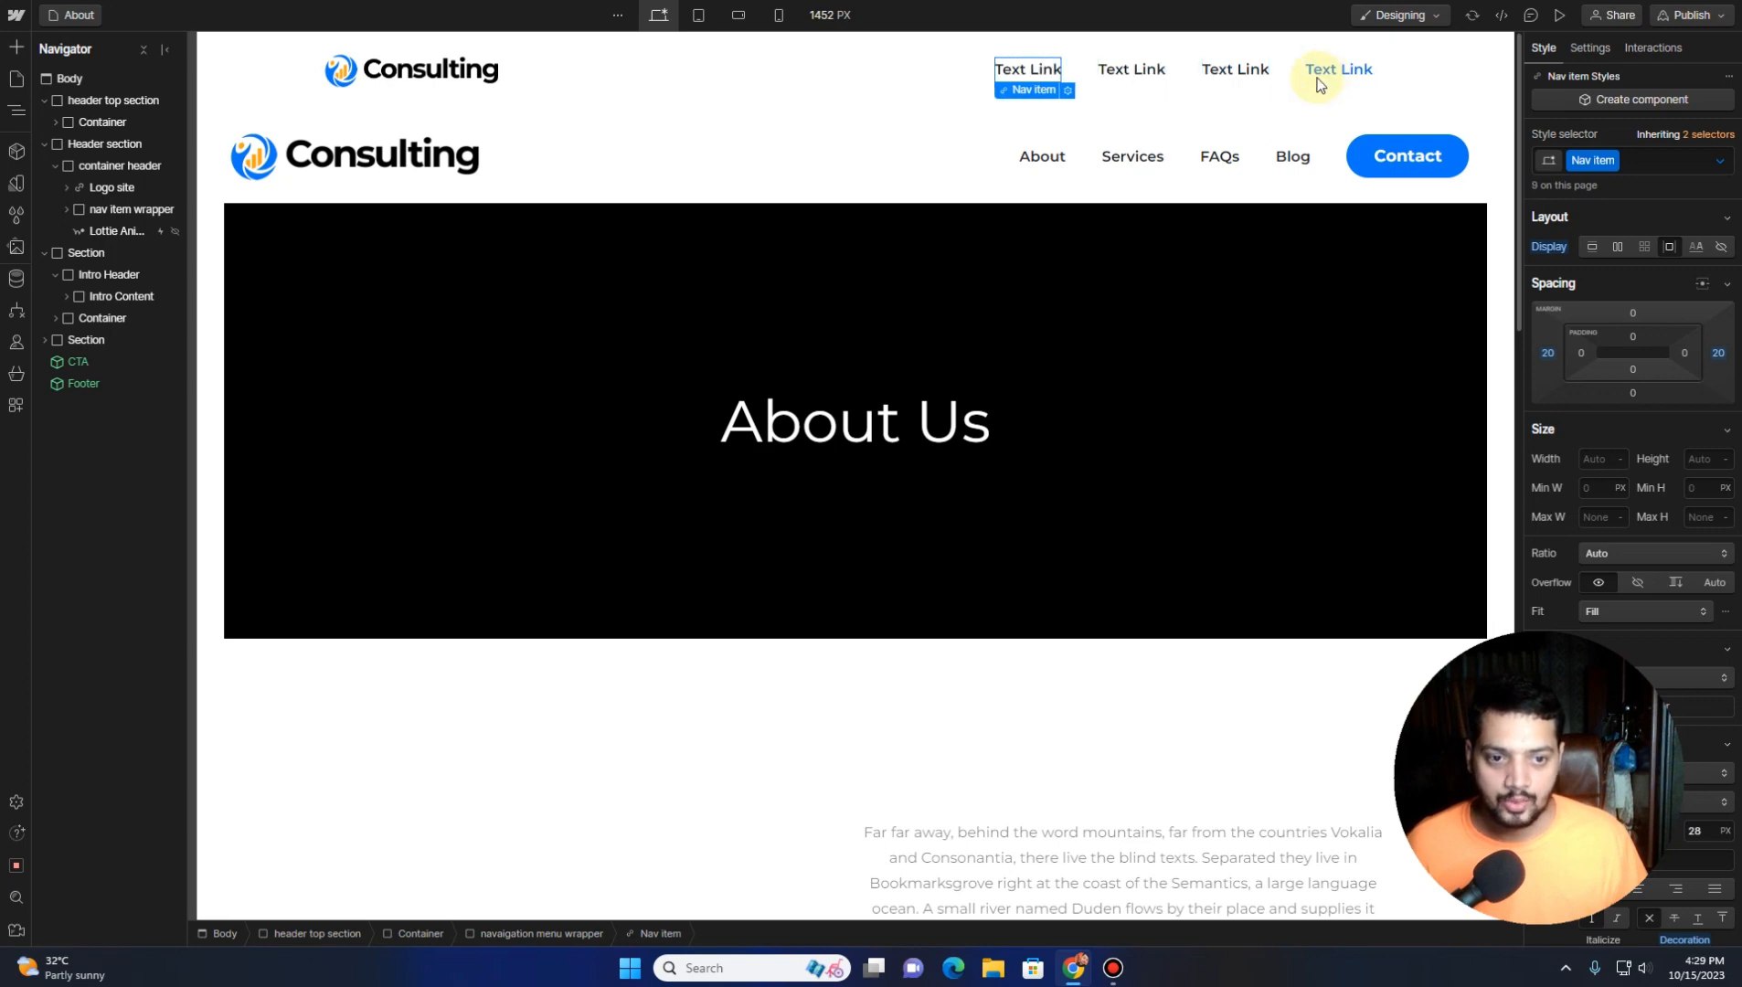
# Change the texts of the four new navigation links to About, Services, FAQs and Blog, in that order
pyautogui.click(1029, 69)
pyautogui.doubleClick(1028, 69)
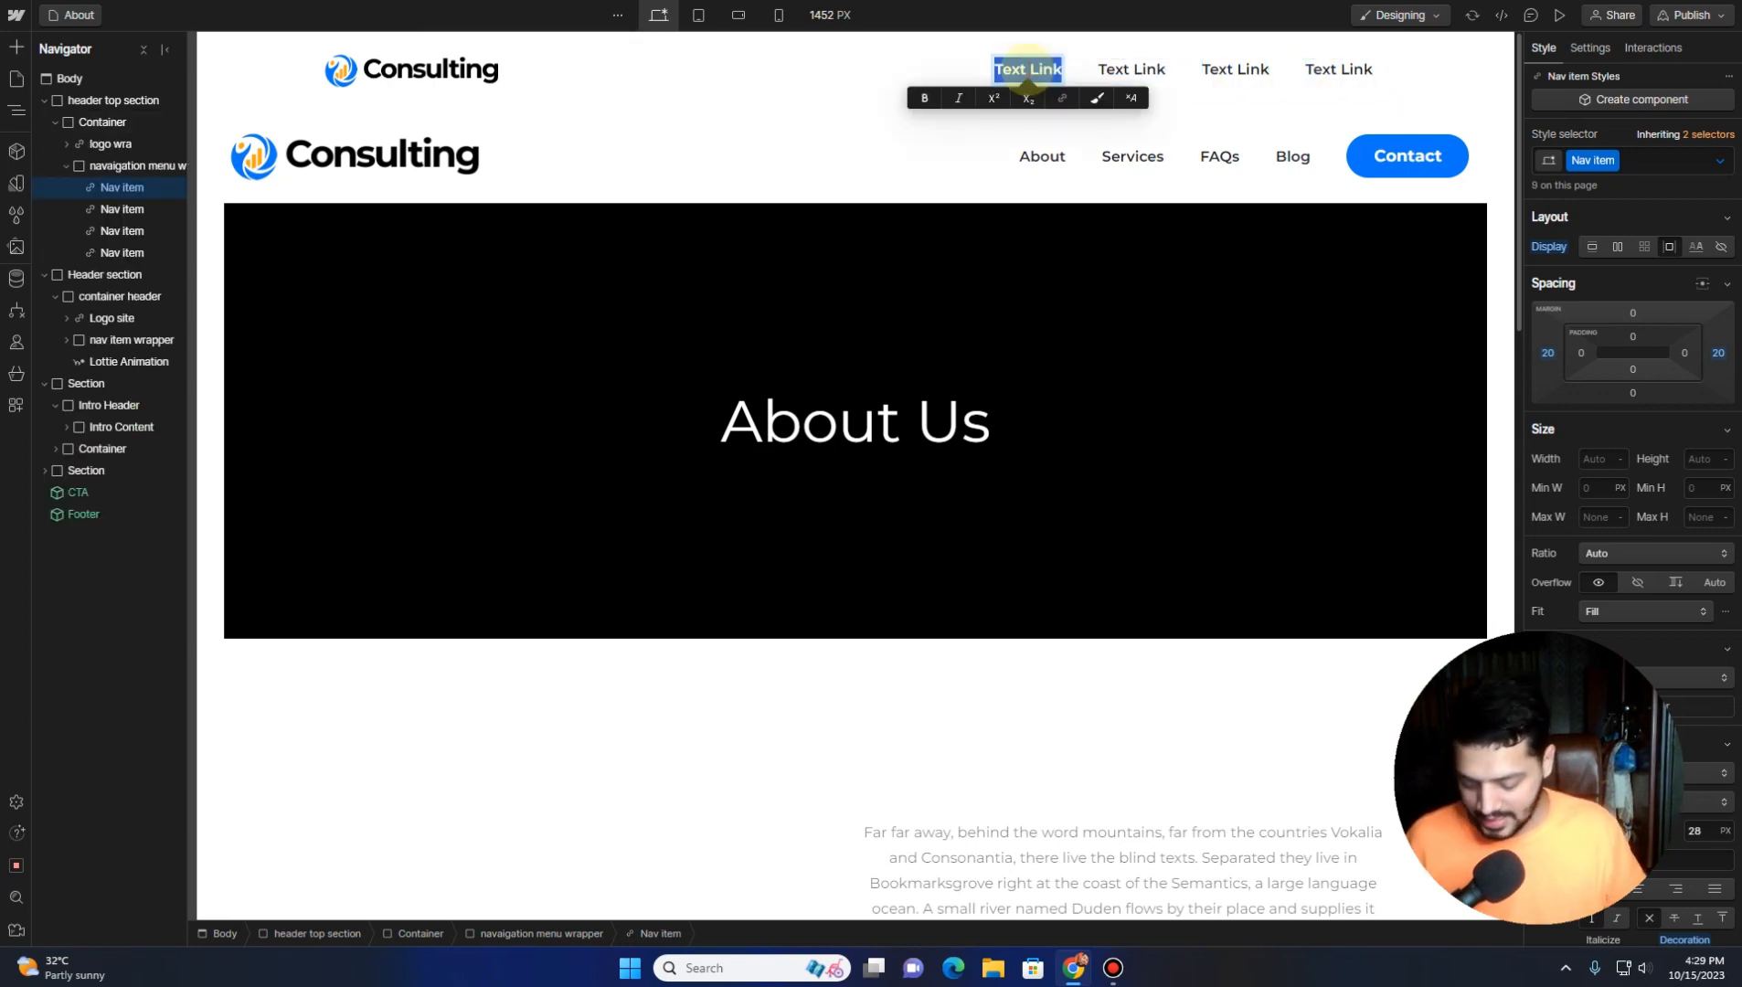
pyautogui.write('About')
pyautogui.doubleClick(1138, 74)
pyautogui.write('Services')
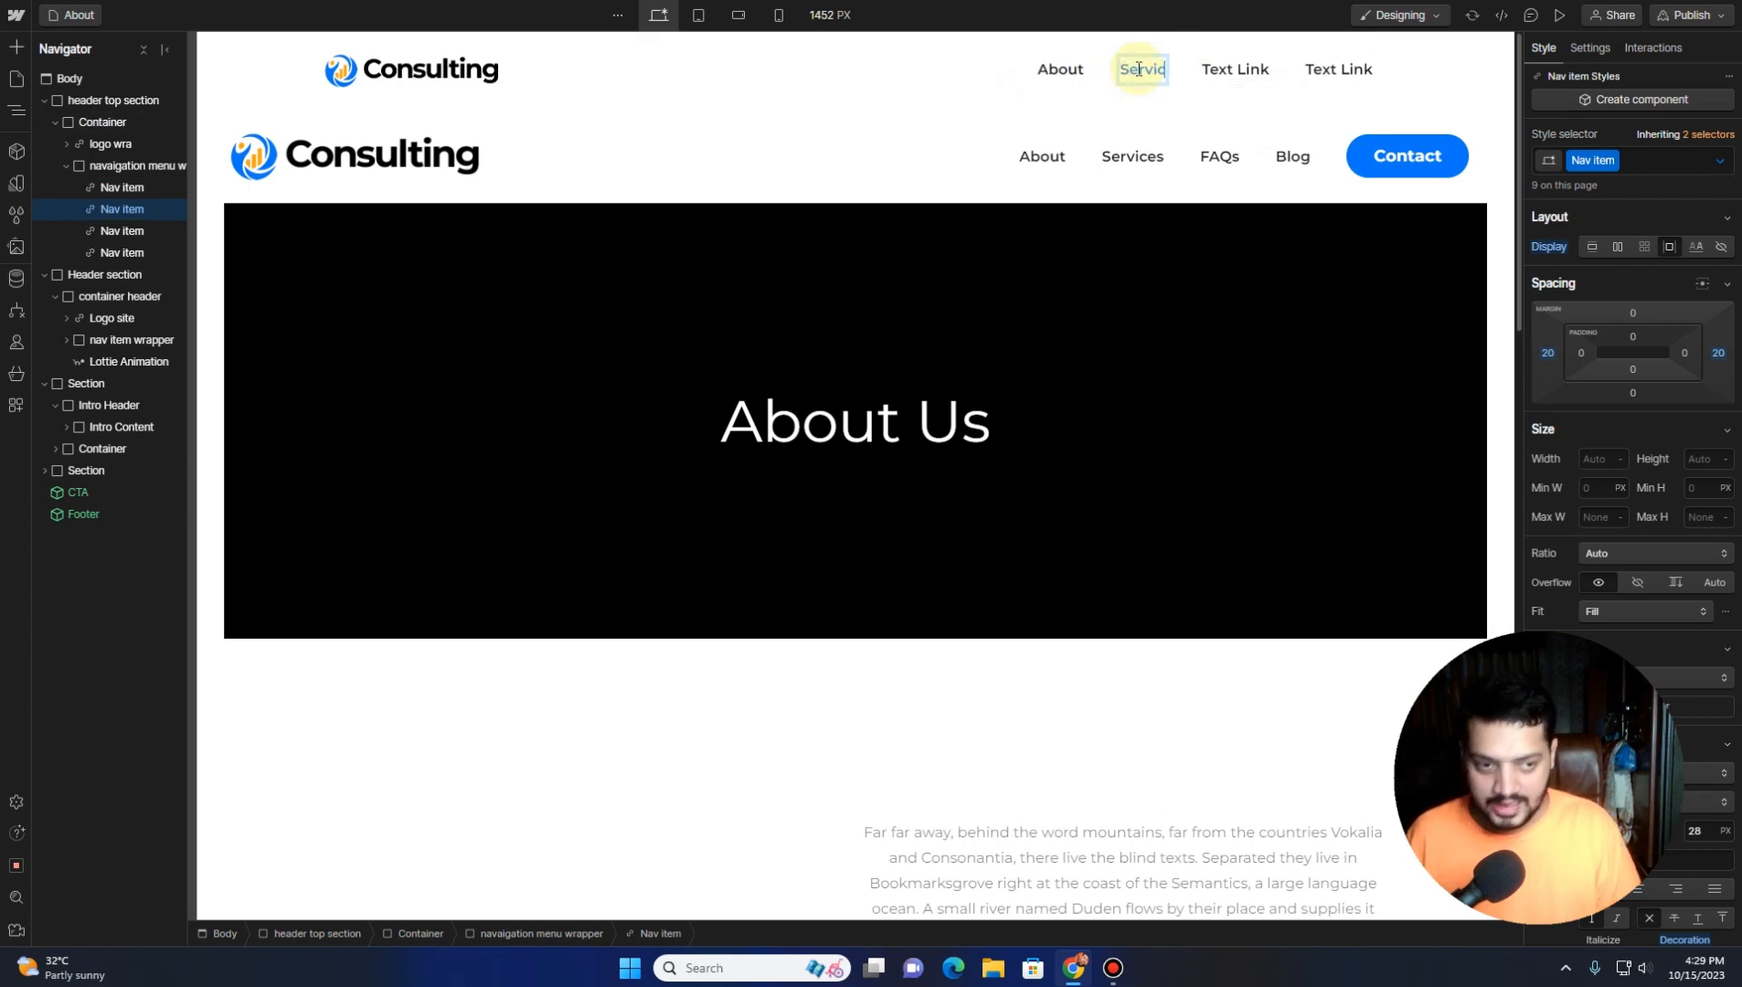
pyautogui.click(1226, 69)
pyautogui.doubleClick(1226, 68)
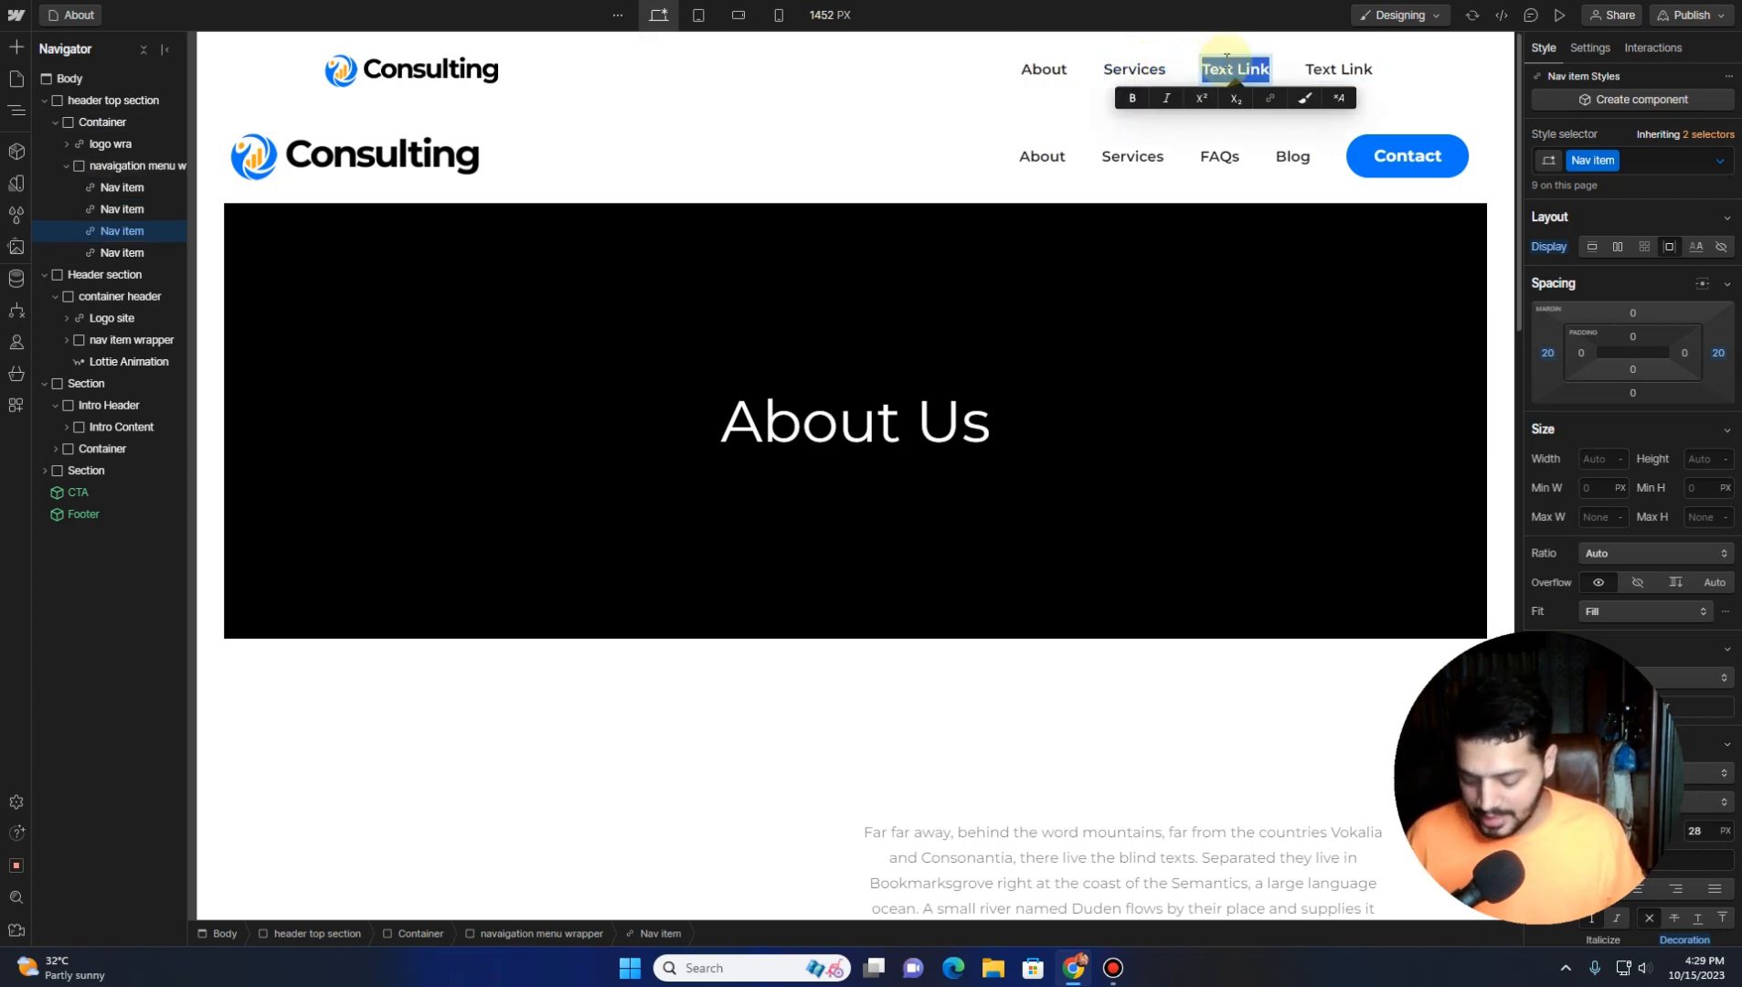
pyautogui.write('FAQs')
pyautogui.click(1333, 71)
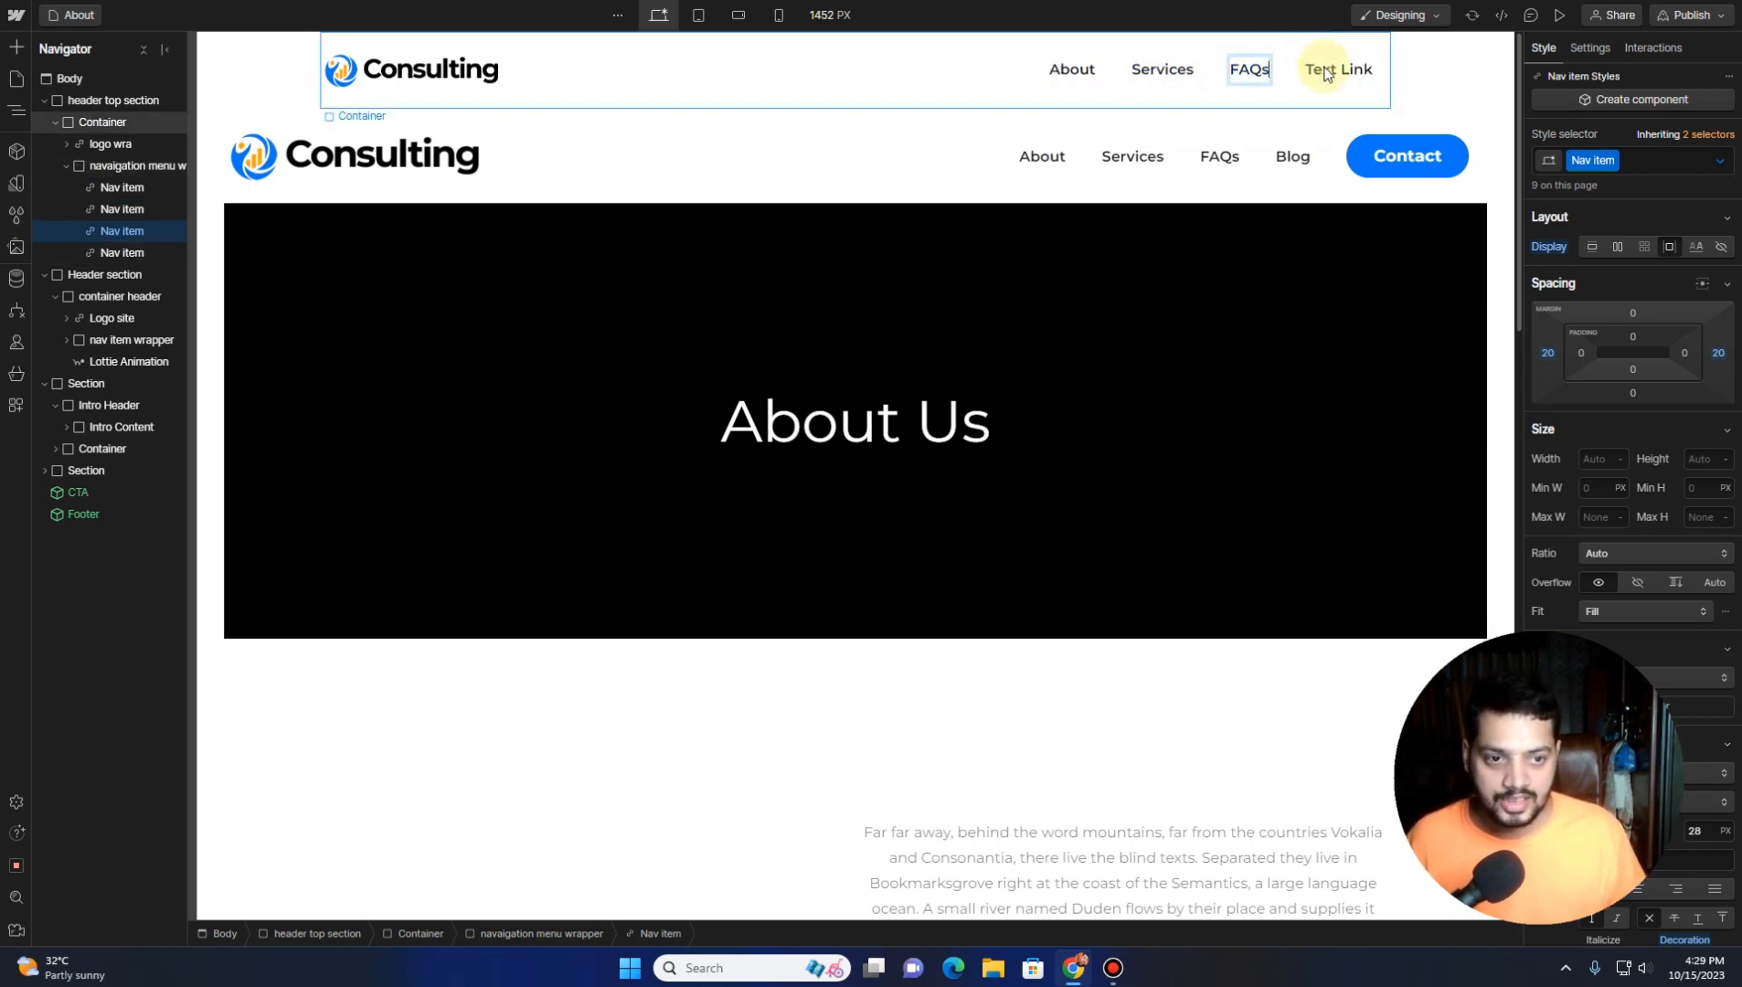
pyautogui.doubleClick(1328, 70)
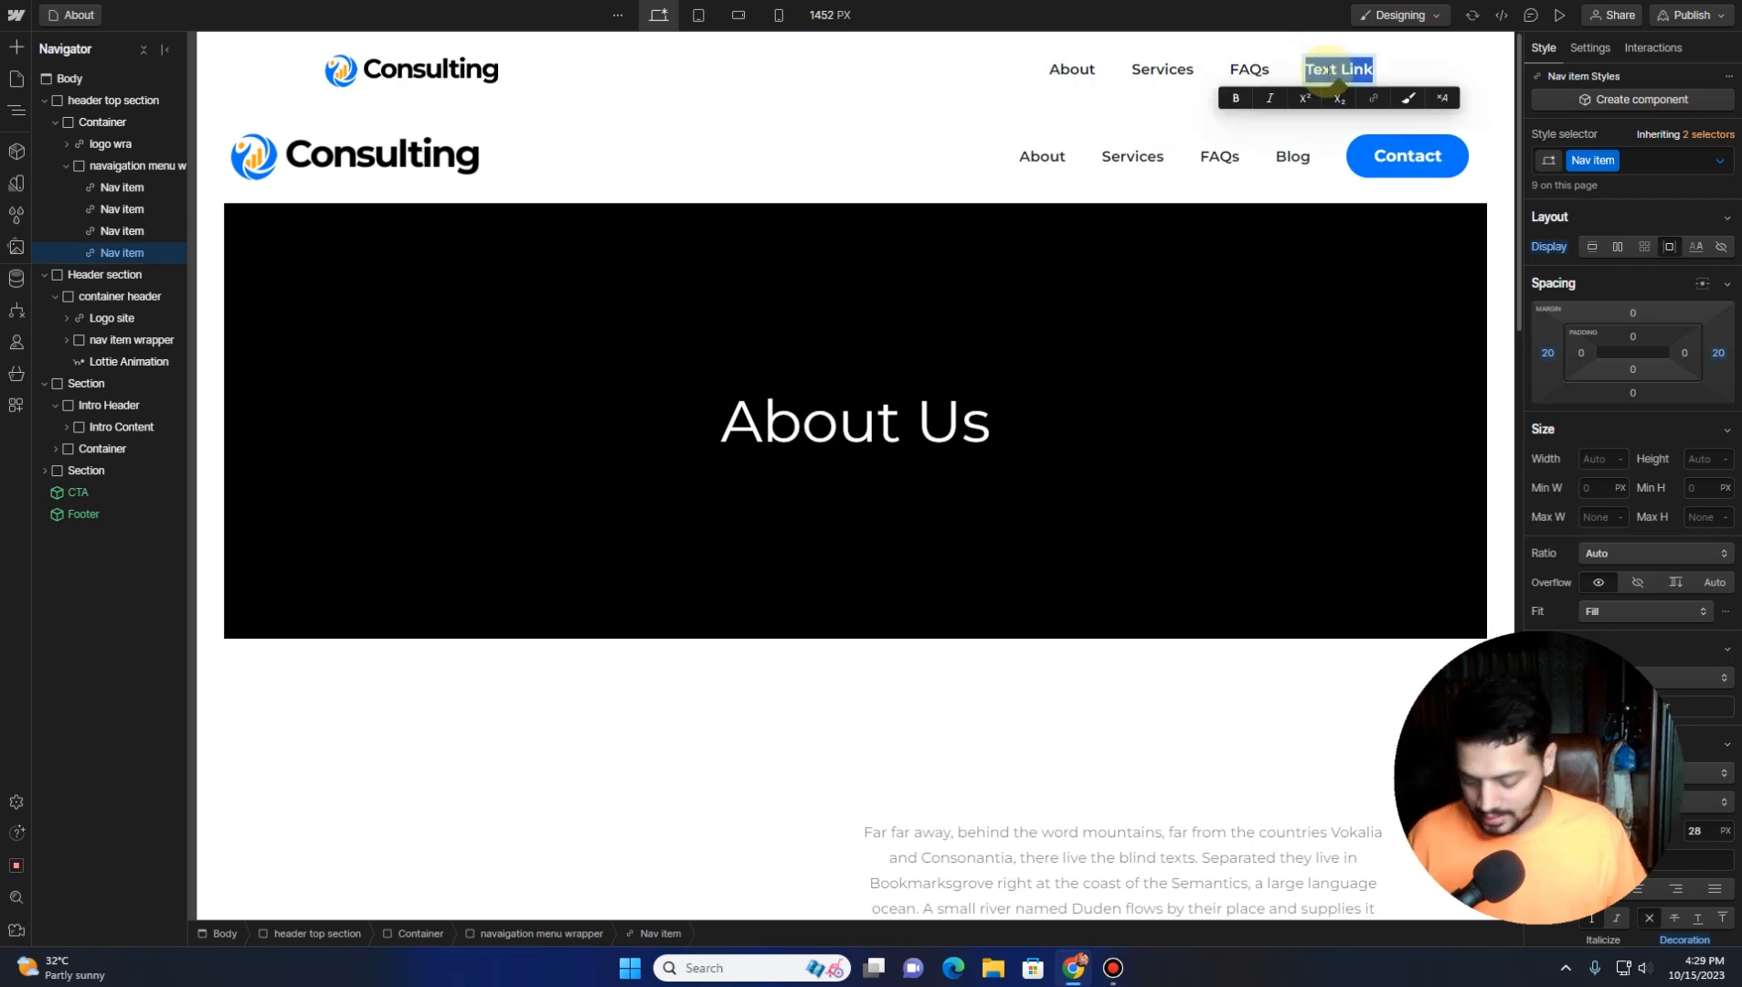
pyautogui.write('Blog')
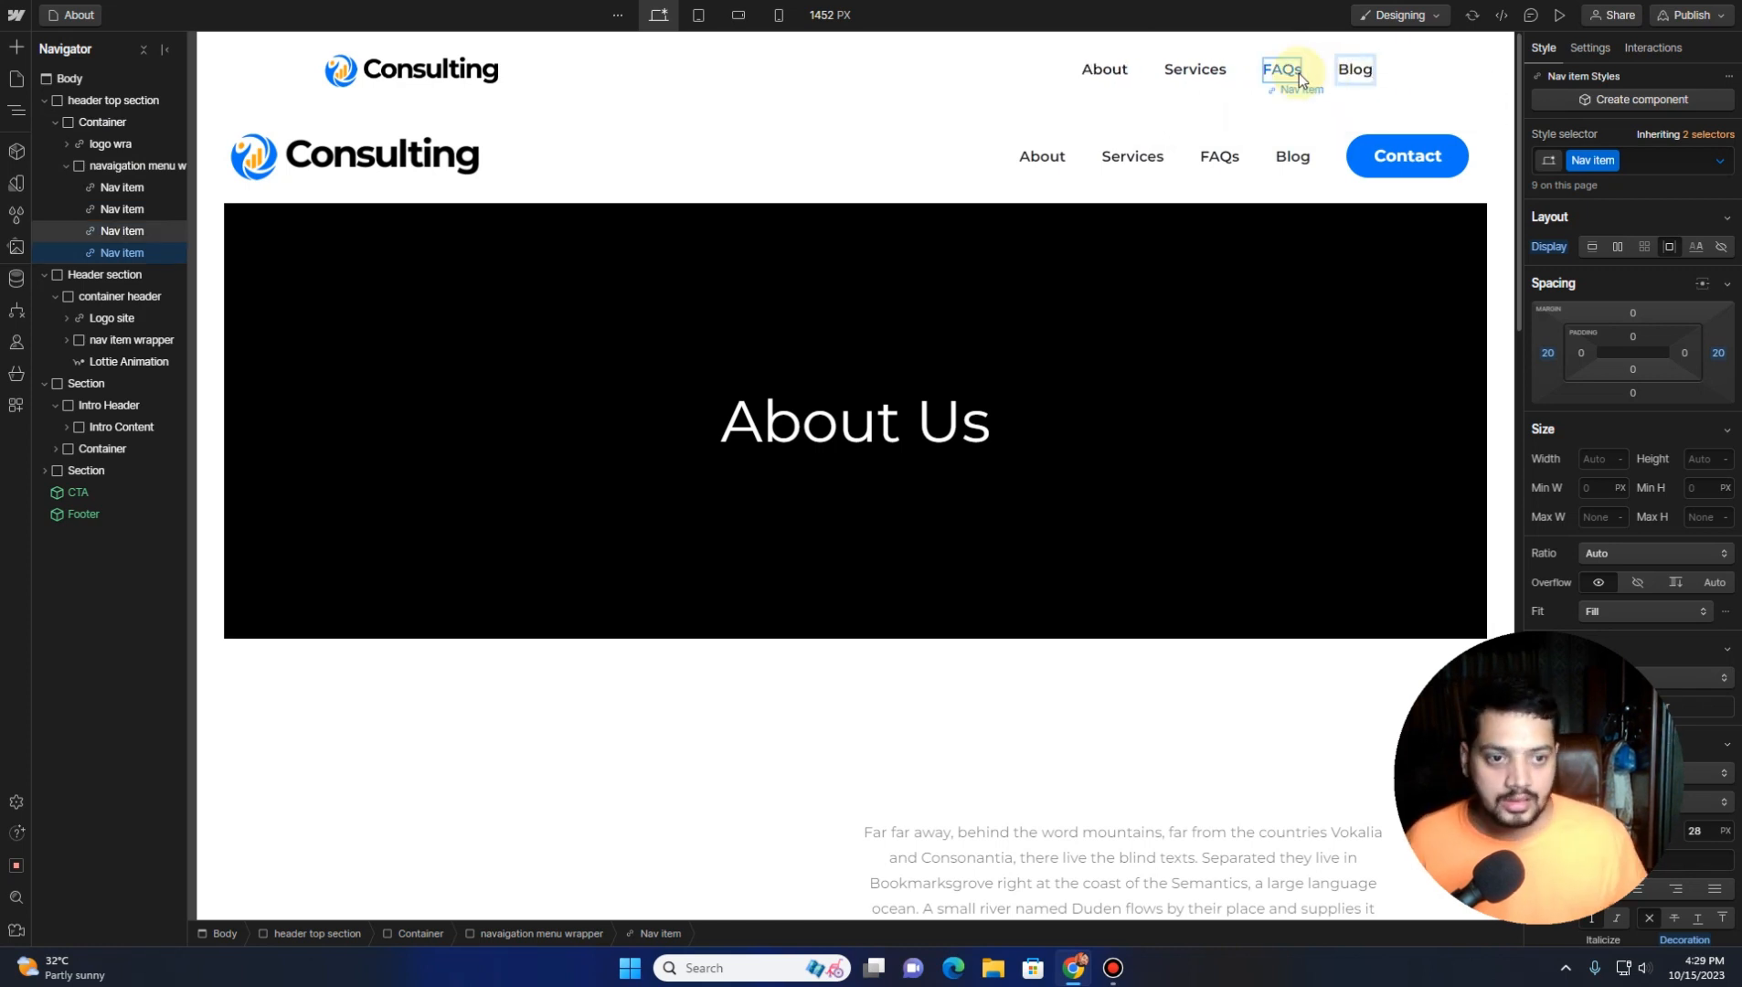
pyautogui.click(1300, 74)
# Duplicate the Blog link in the new navigation menu and change the last copy's text to Contact
pyautogui.click(1343, 77)
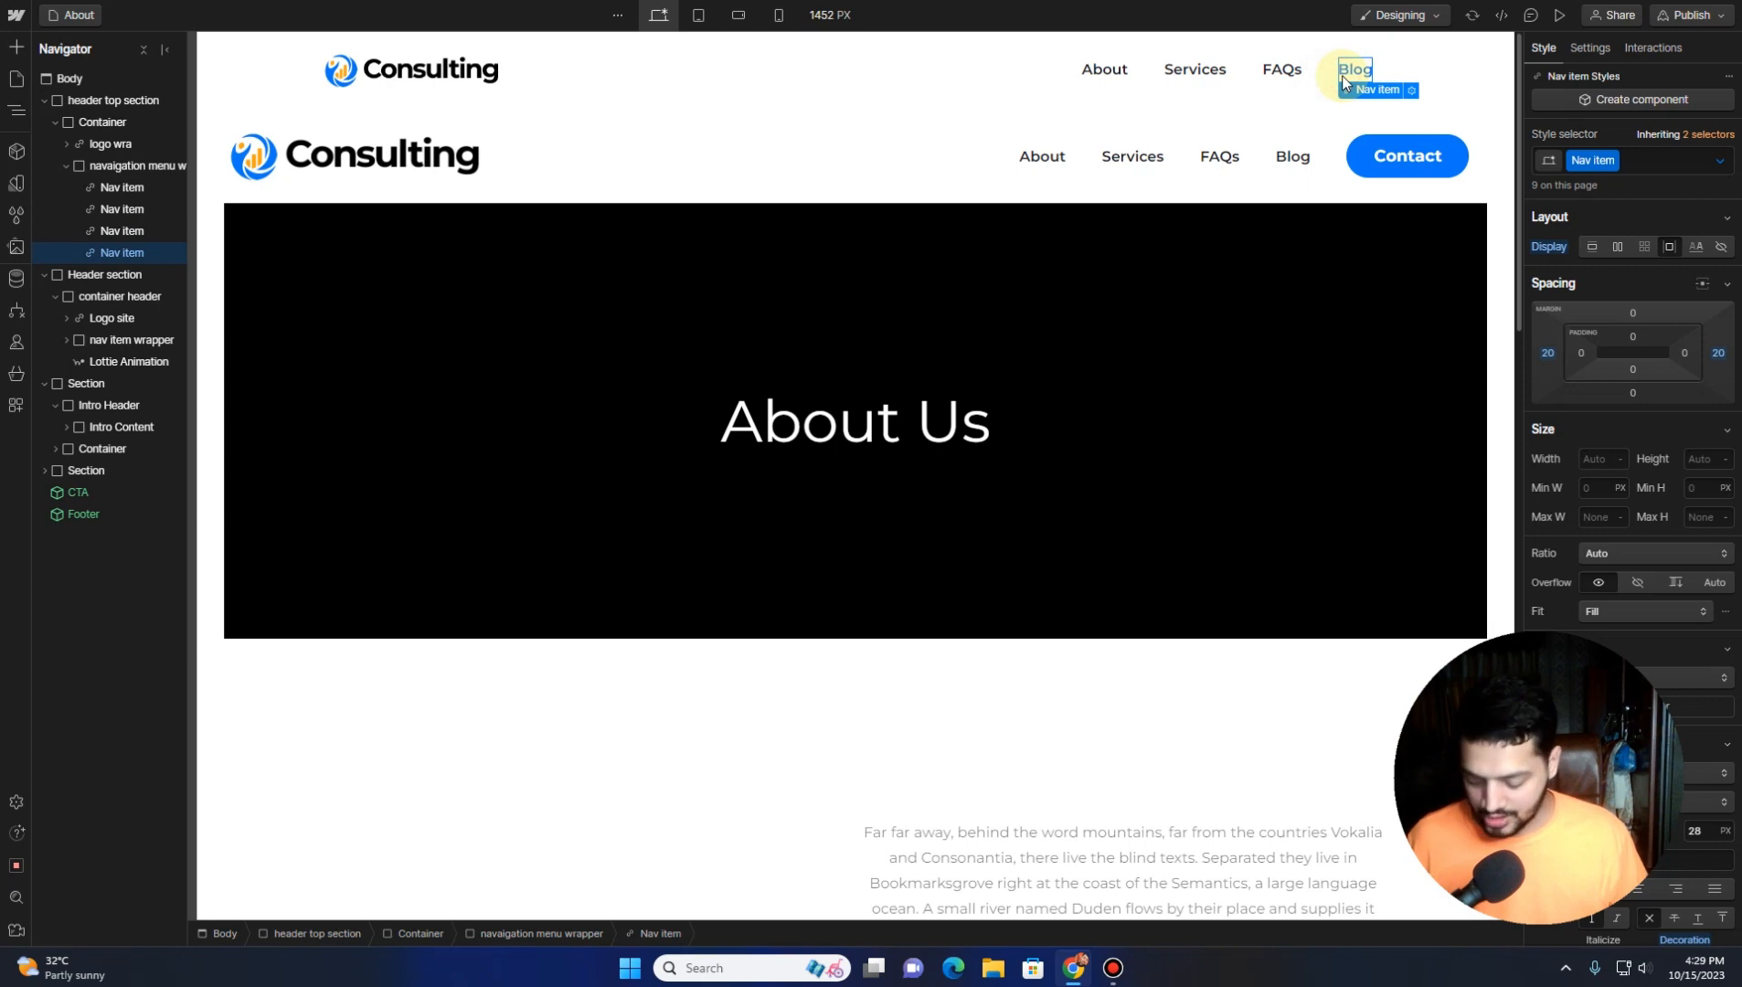
pyautogui.hotkey('ctrl', 'd')
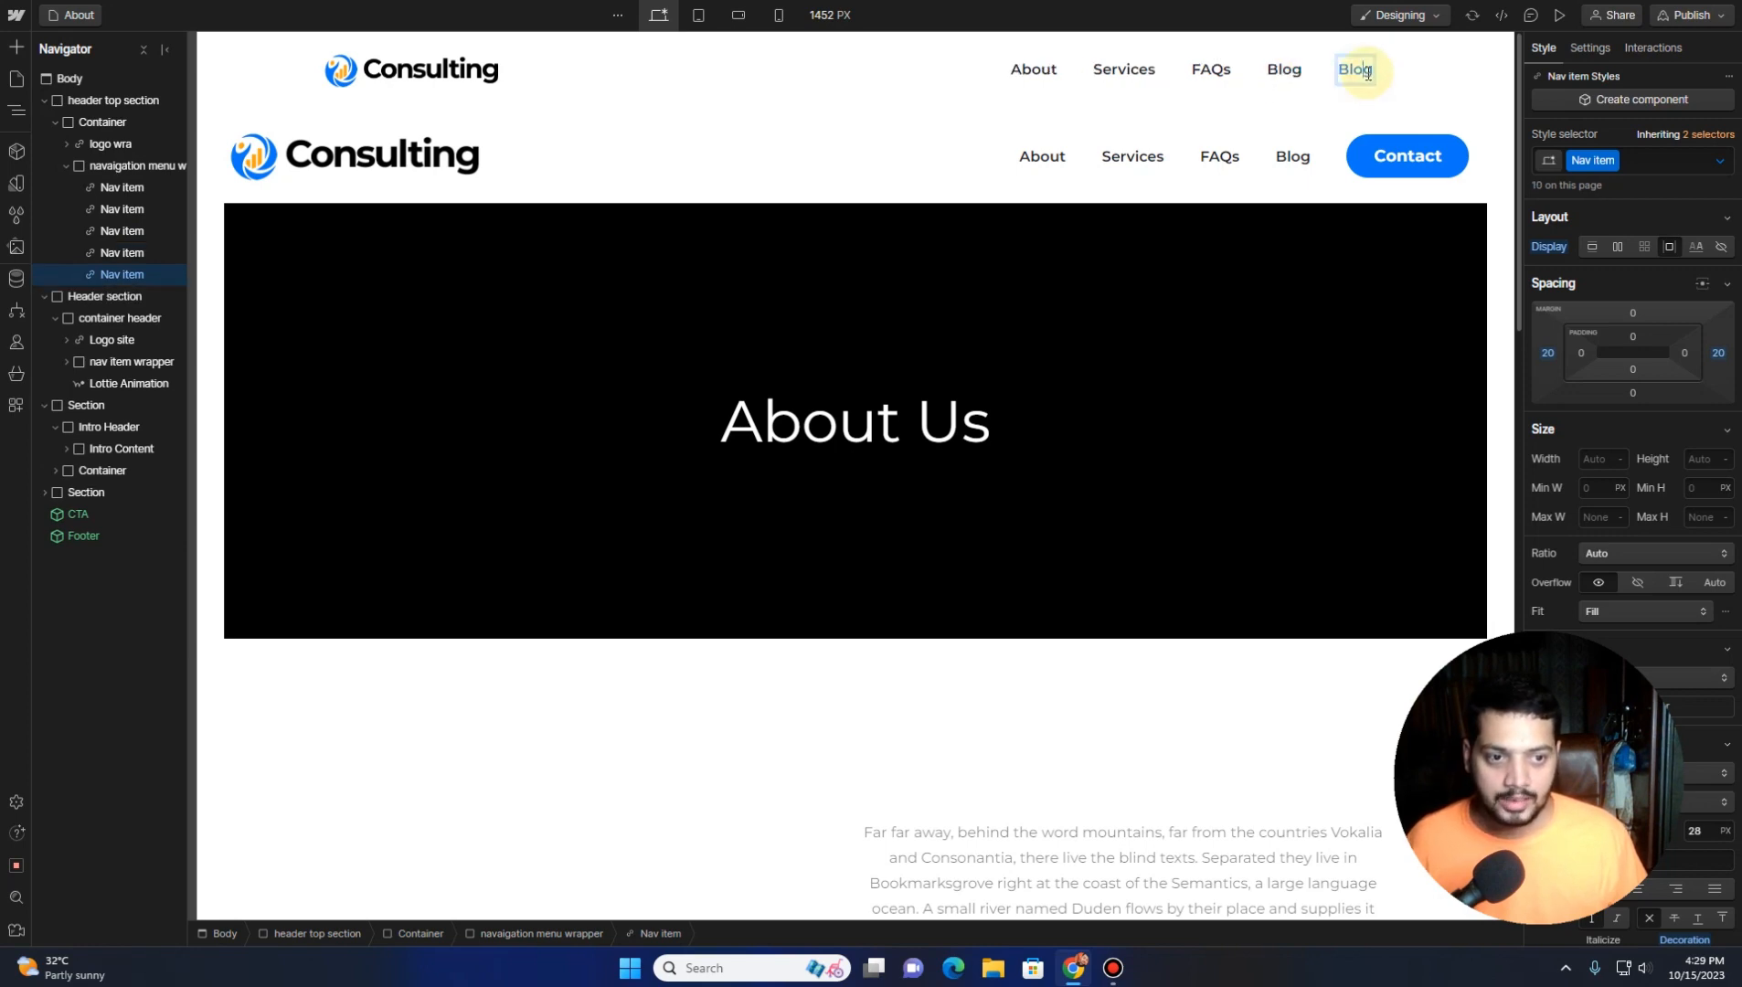
pyautogui.doubleClick(1356, 70)
pyautogui.write('Contact')
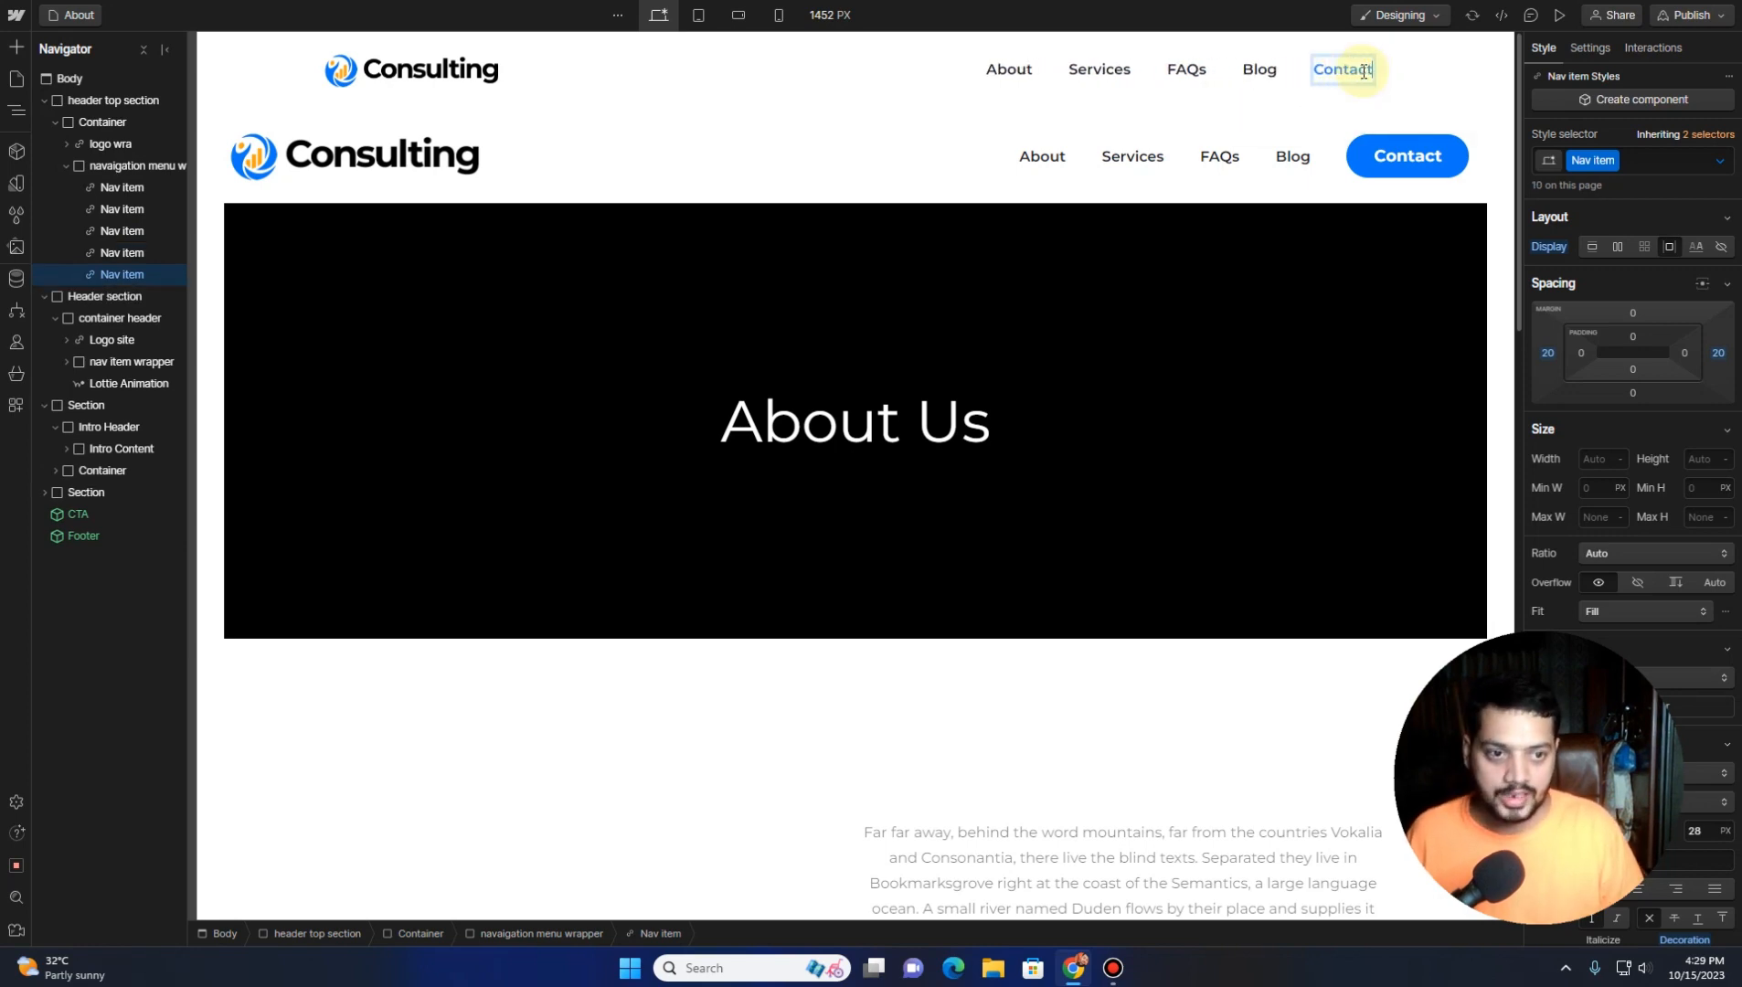
pyautogui.click(1160, 78)
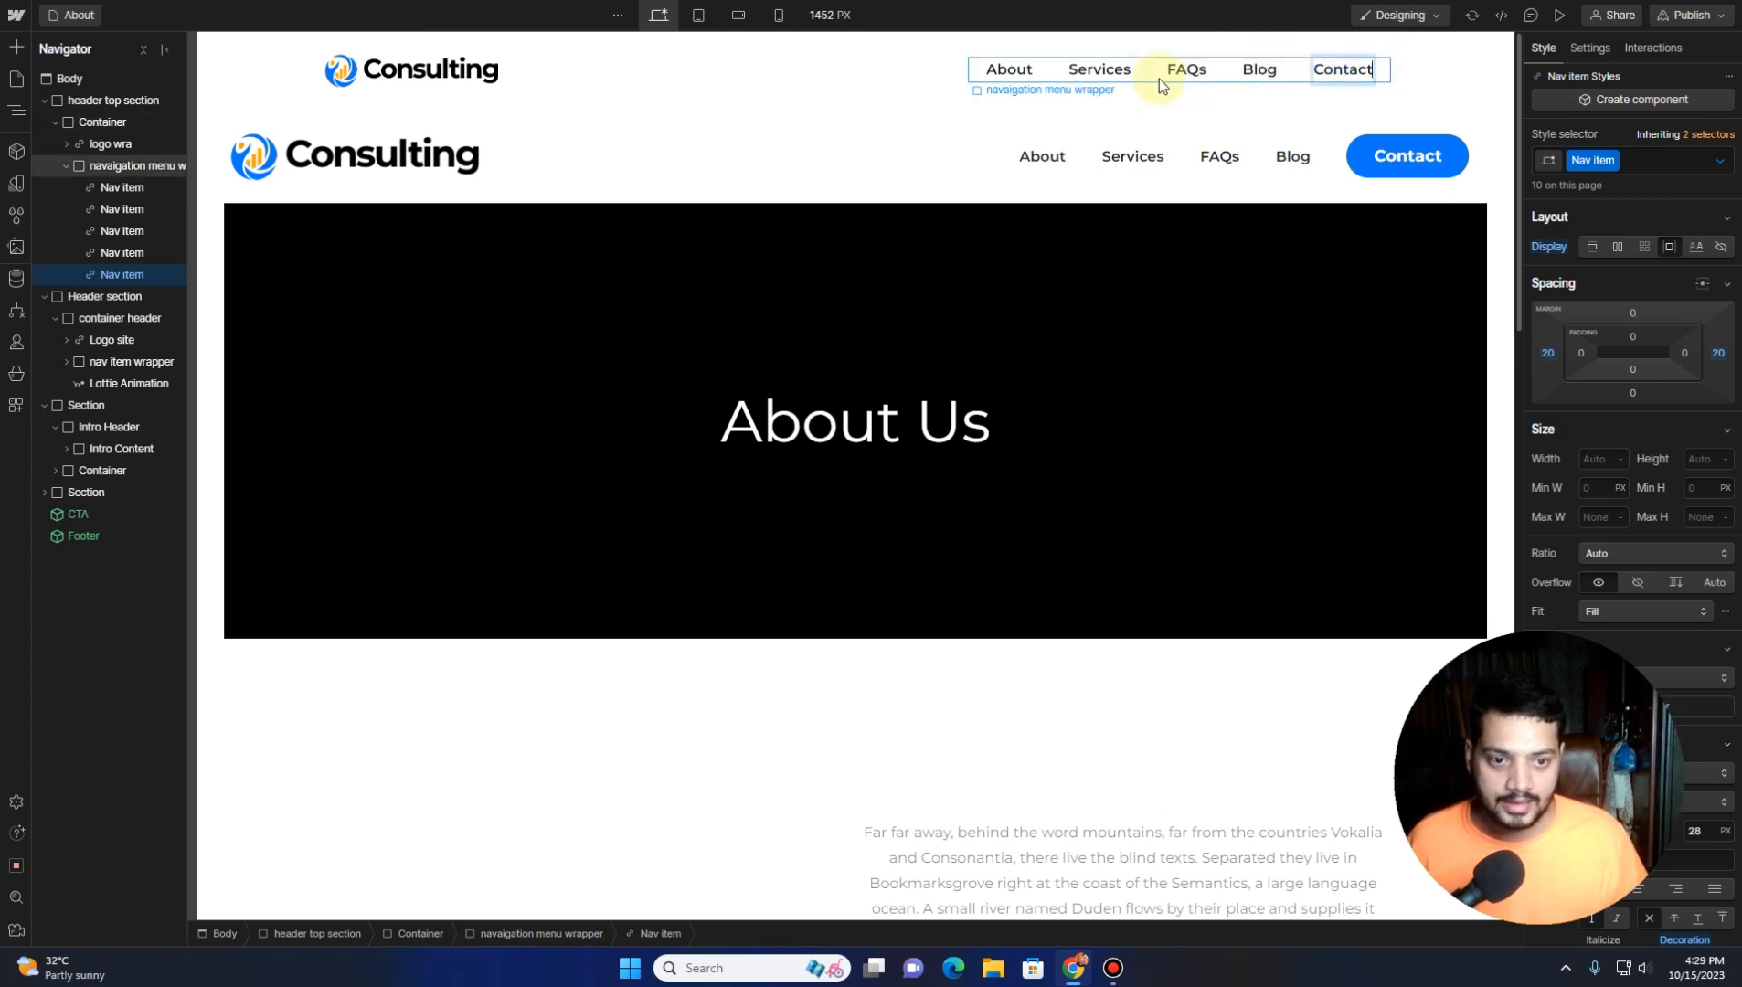
# Set the Nav item class's left margin to 10 px and check the header at the tablet breakpoint before returning to desktop
pyautogui.click(1095, 70)
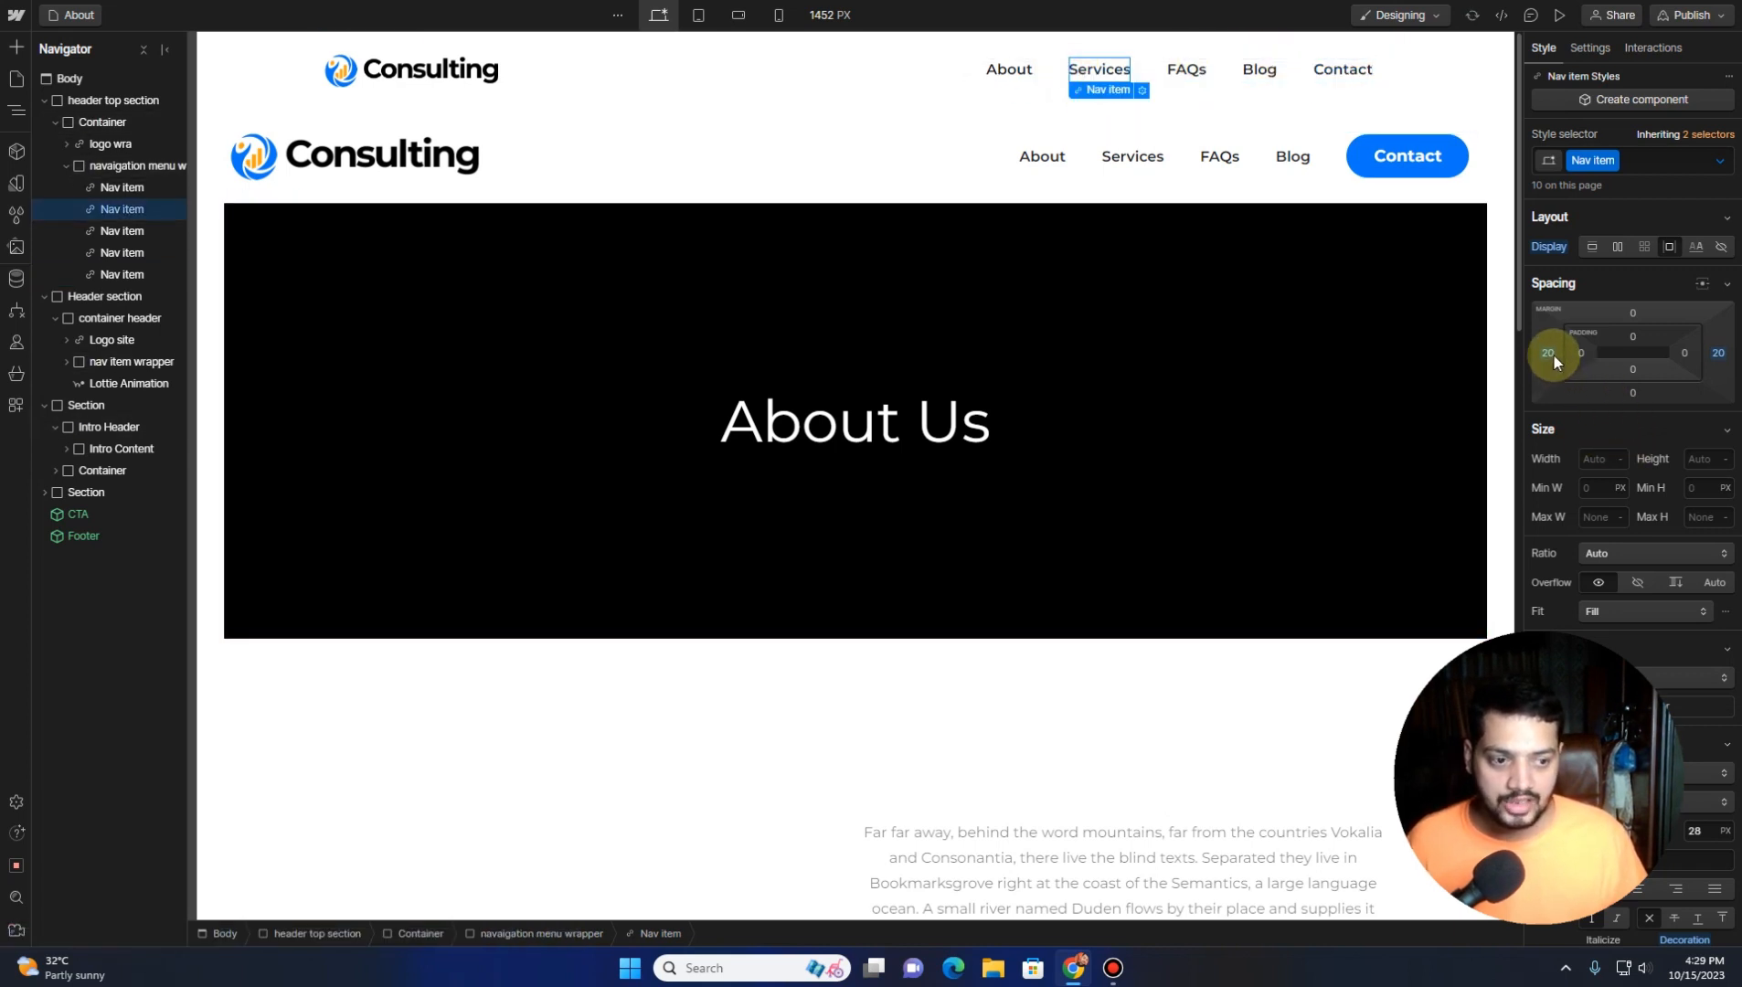
pyautogui.click(1551, 353)
pyautogui.click(1642, 414)
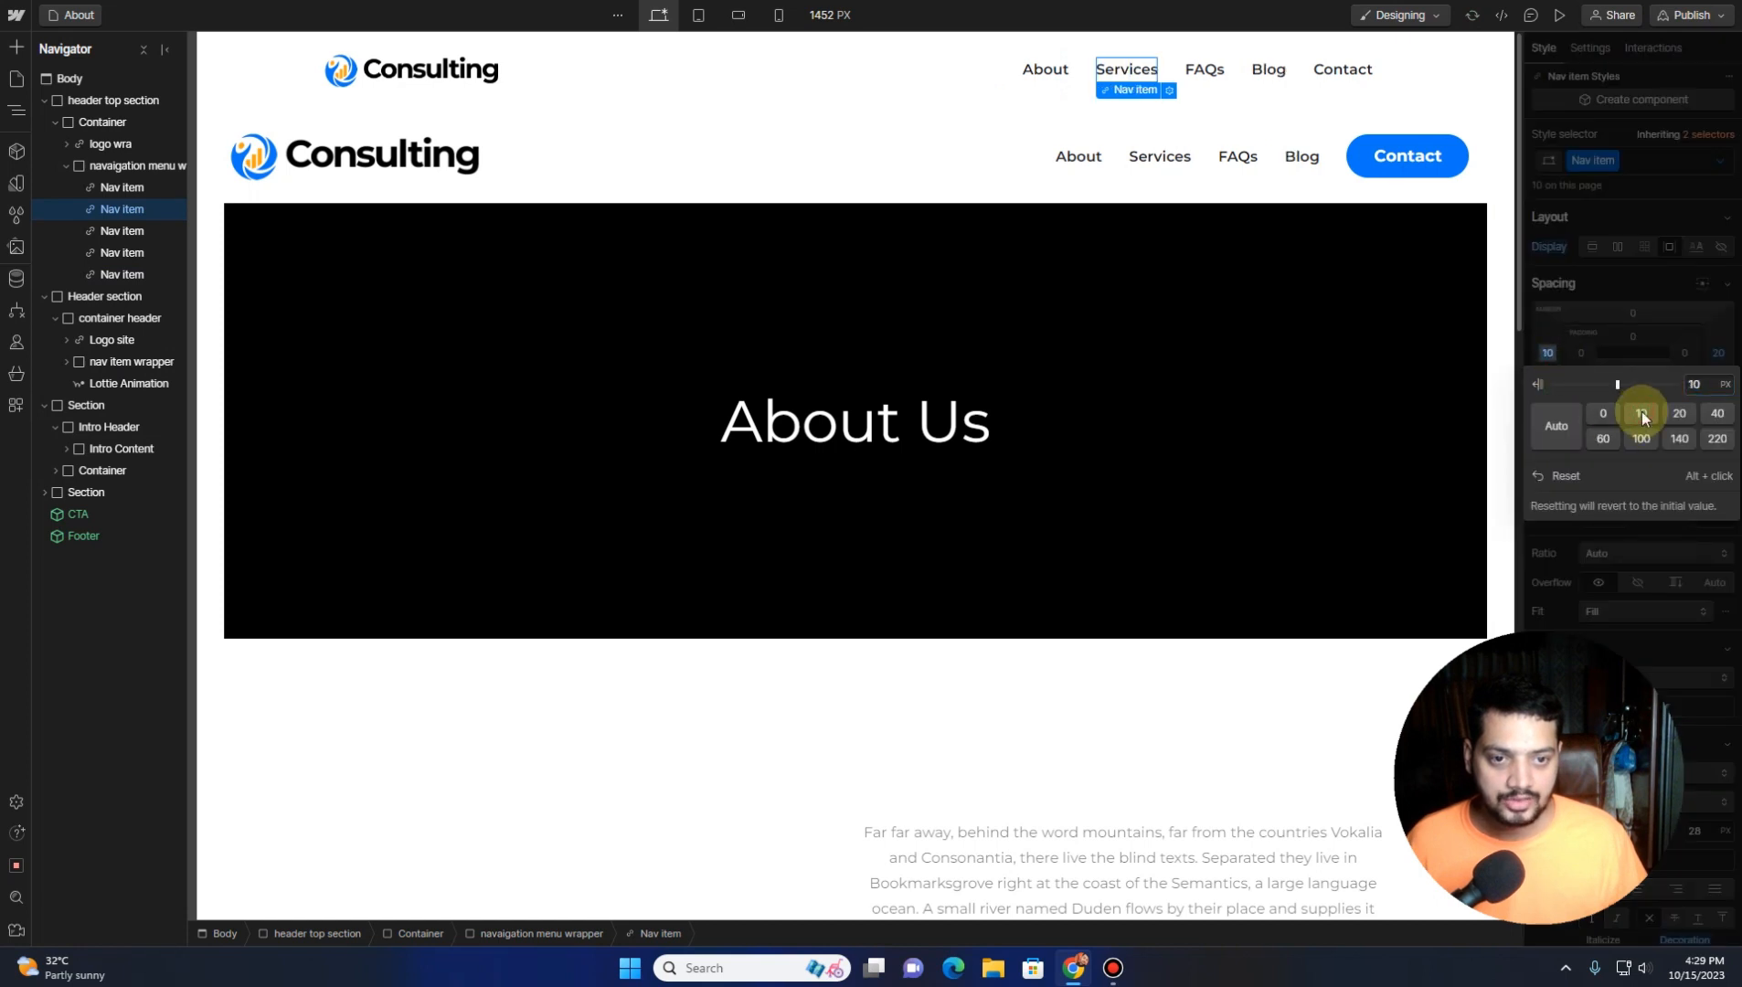
pyautogui.click(1655, 349)
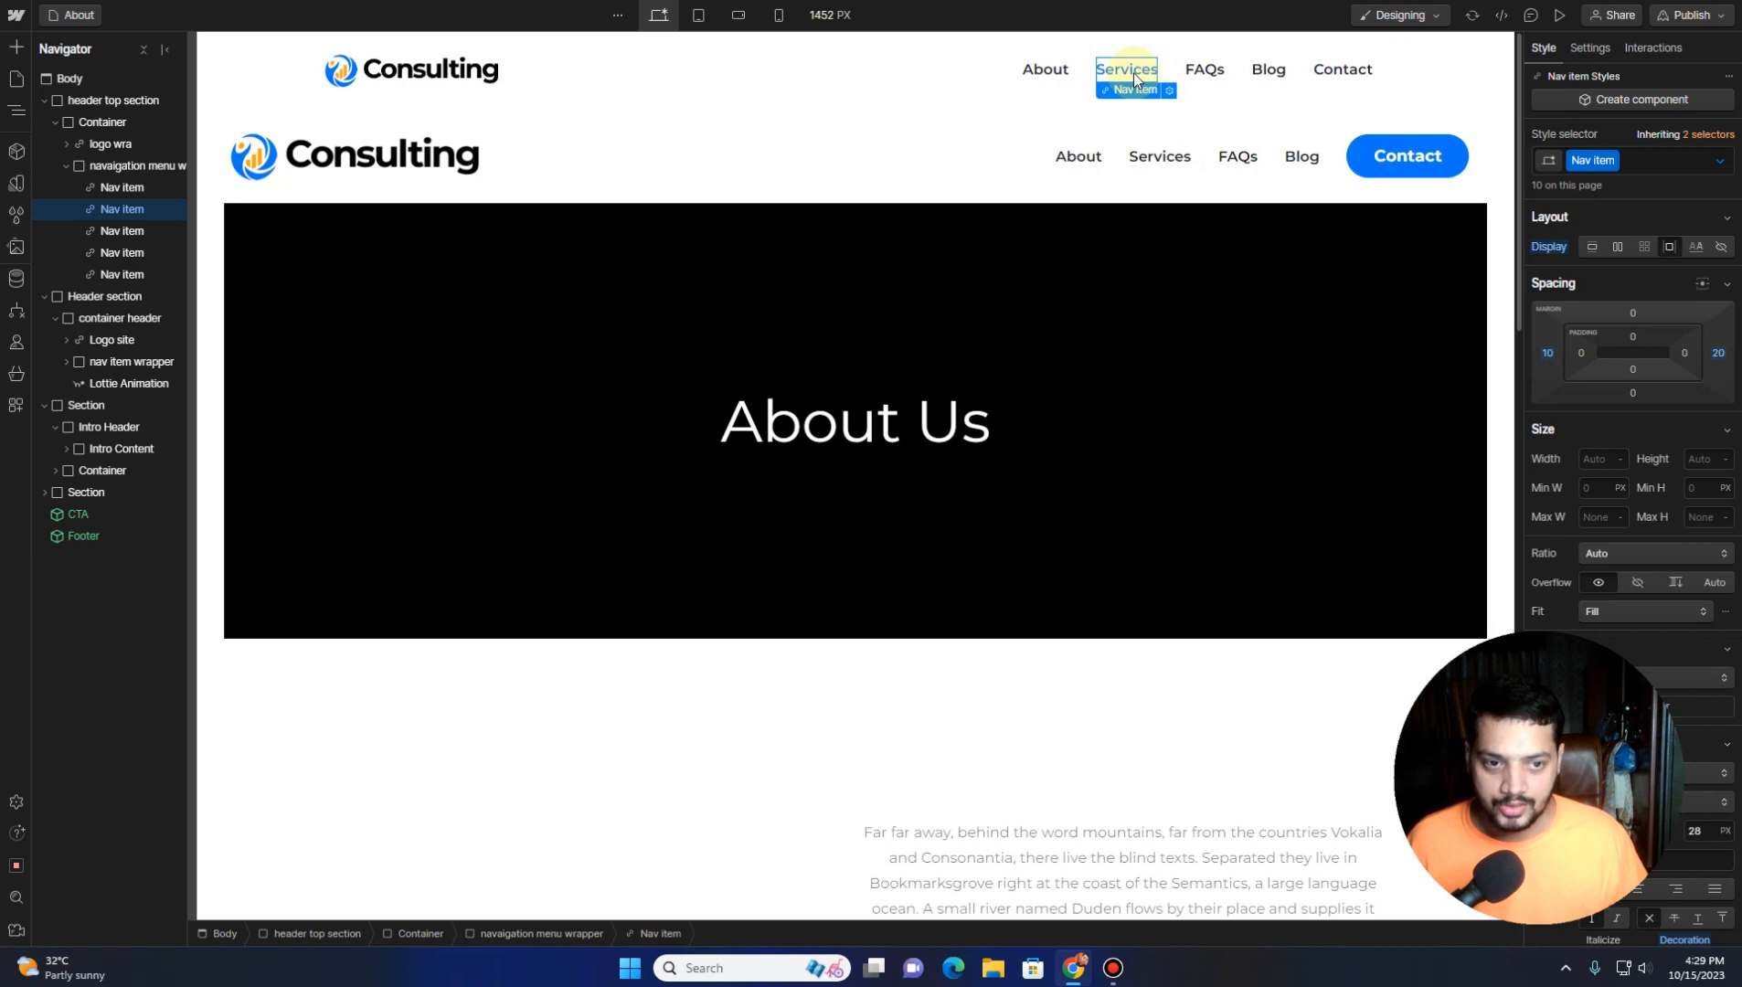
pyautogui.click(702, 16)
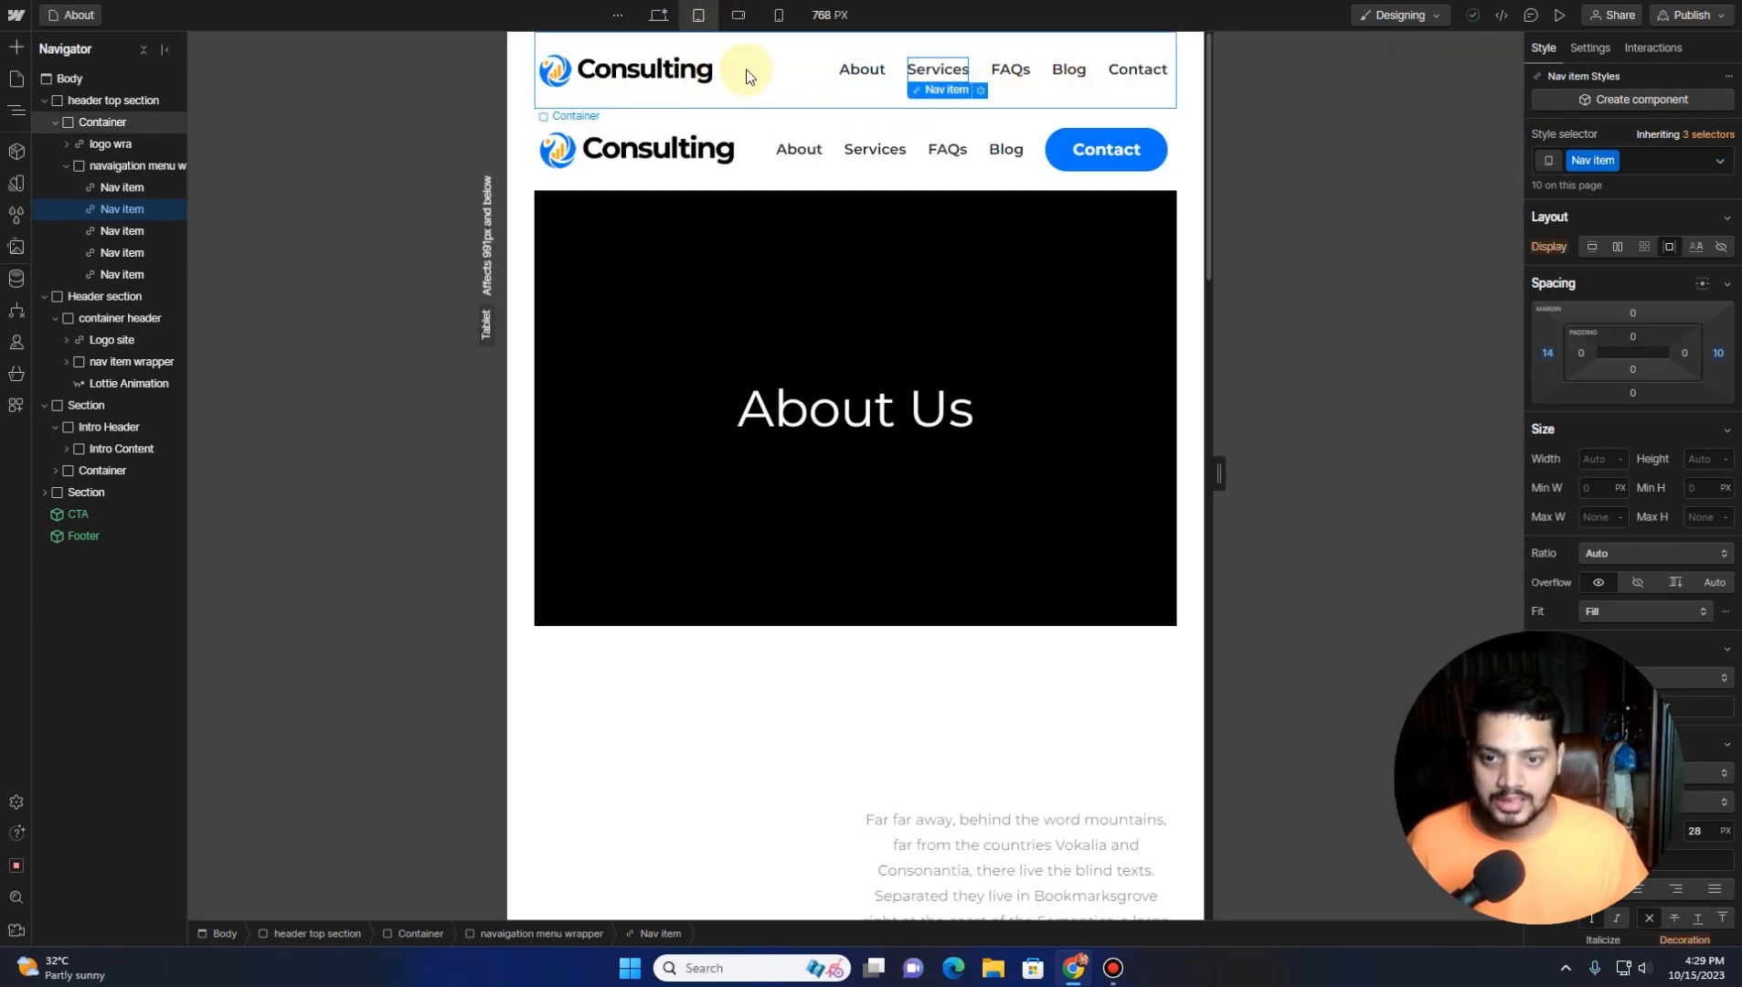
pyautogui.click(659, 15)
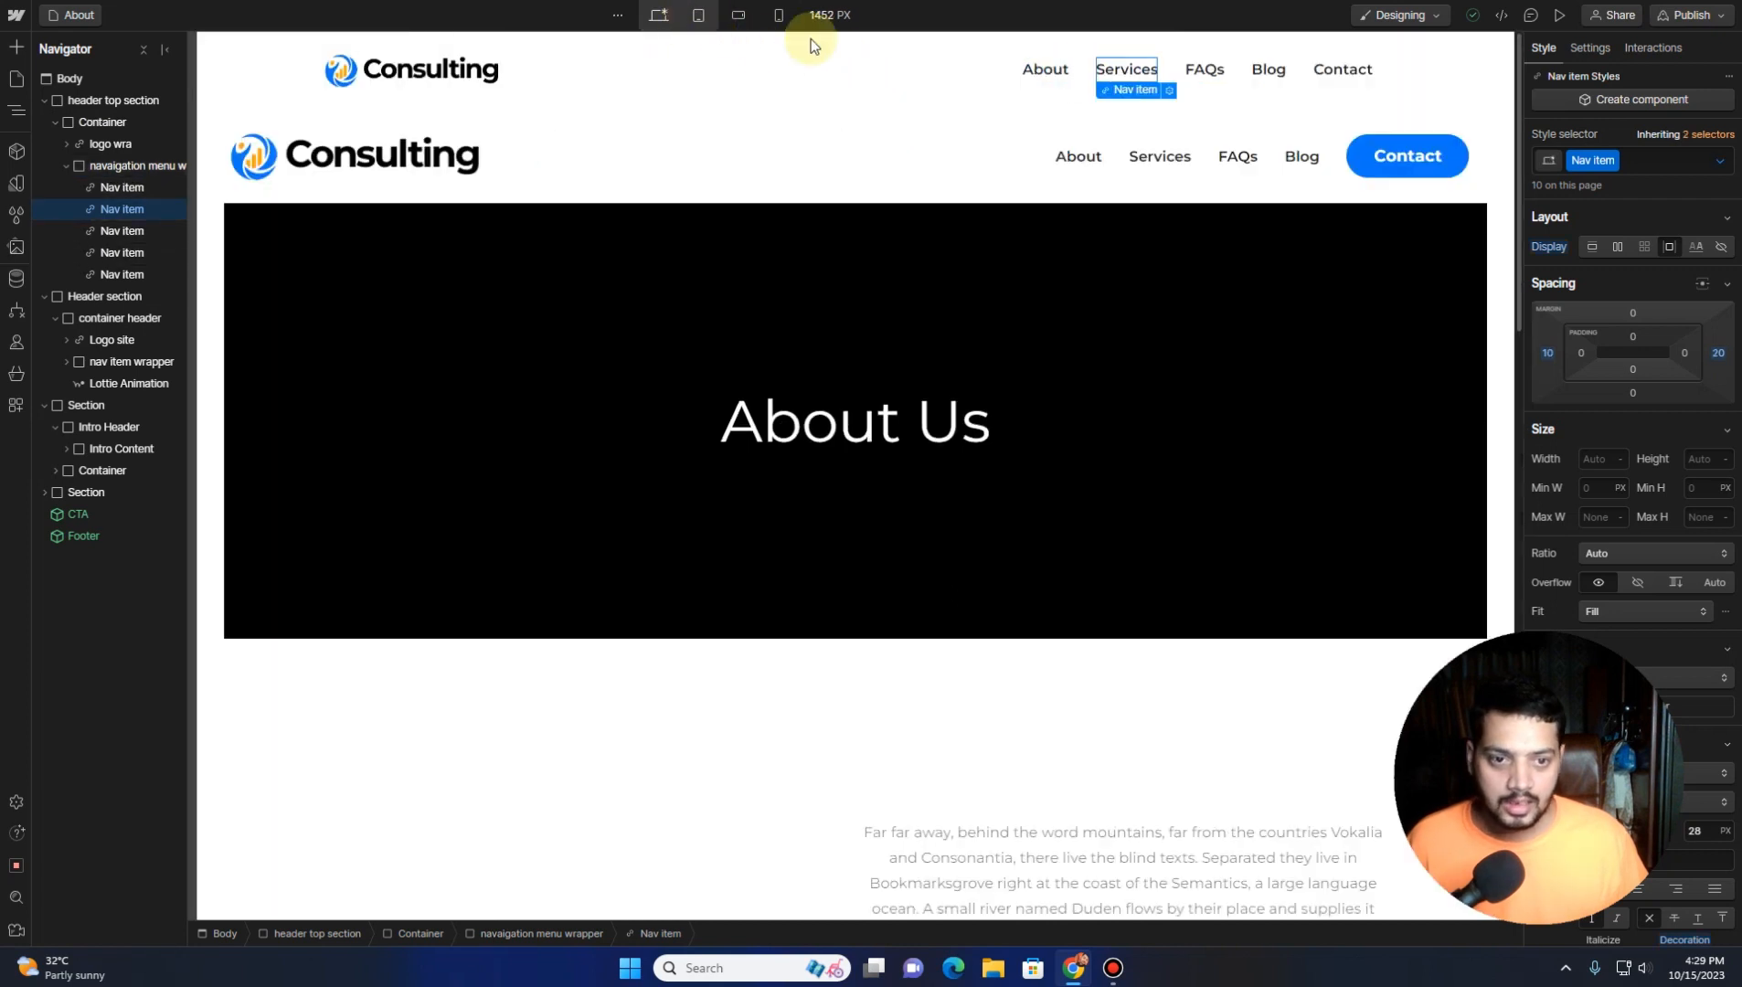
# Add a new combo class named "call to action" to the Contact link in the new navigation menu
pyautogui.click(1347, 81)
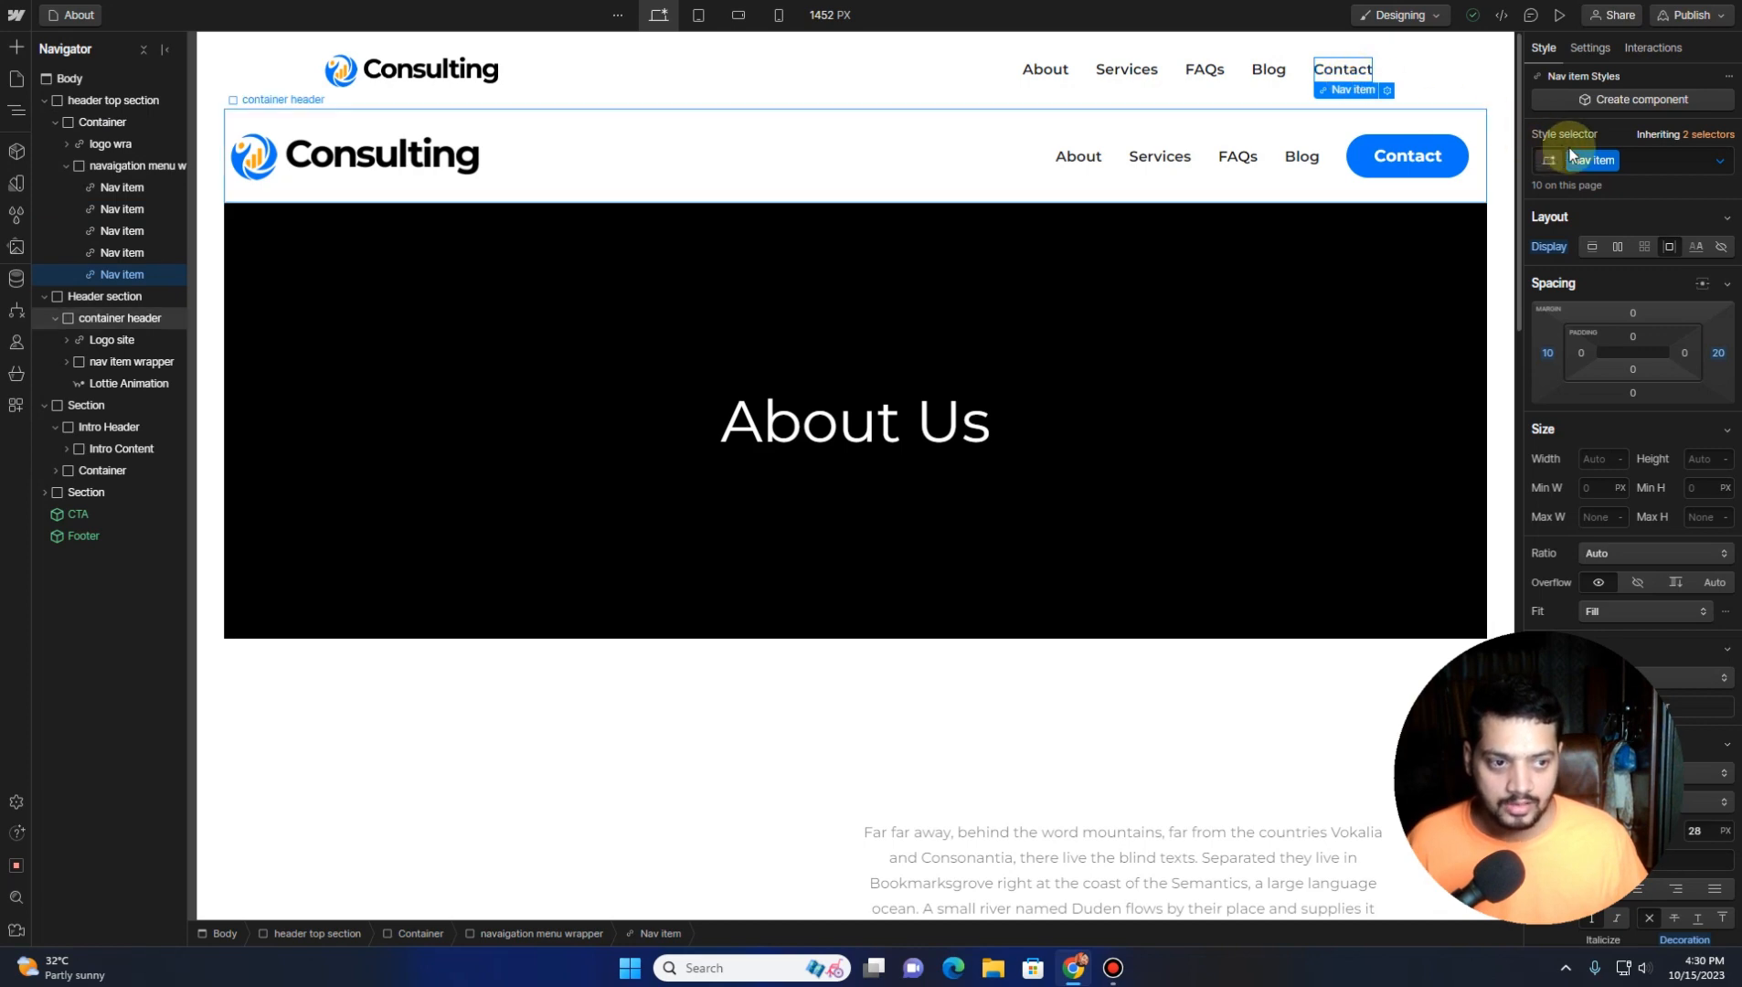
pyautogui.click(1648, 160)
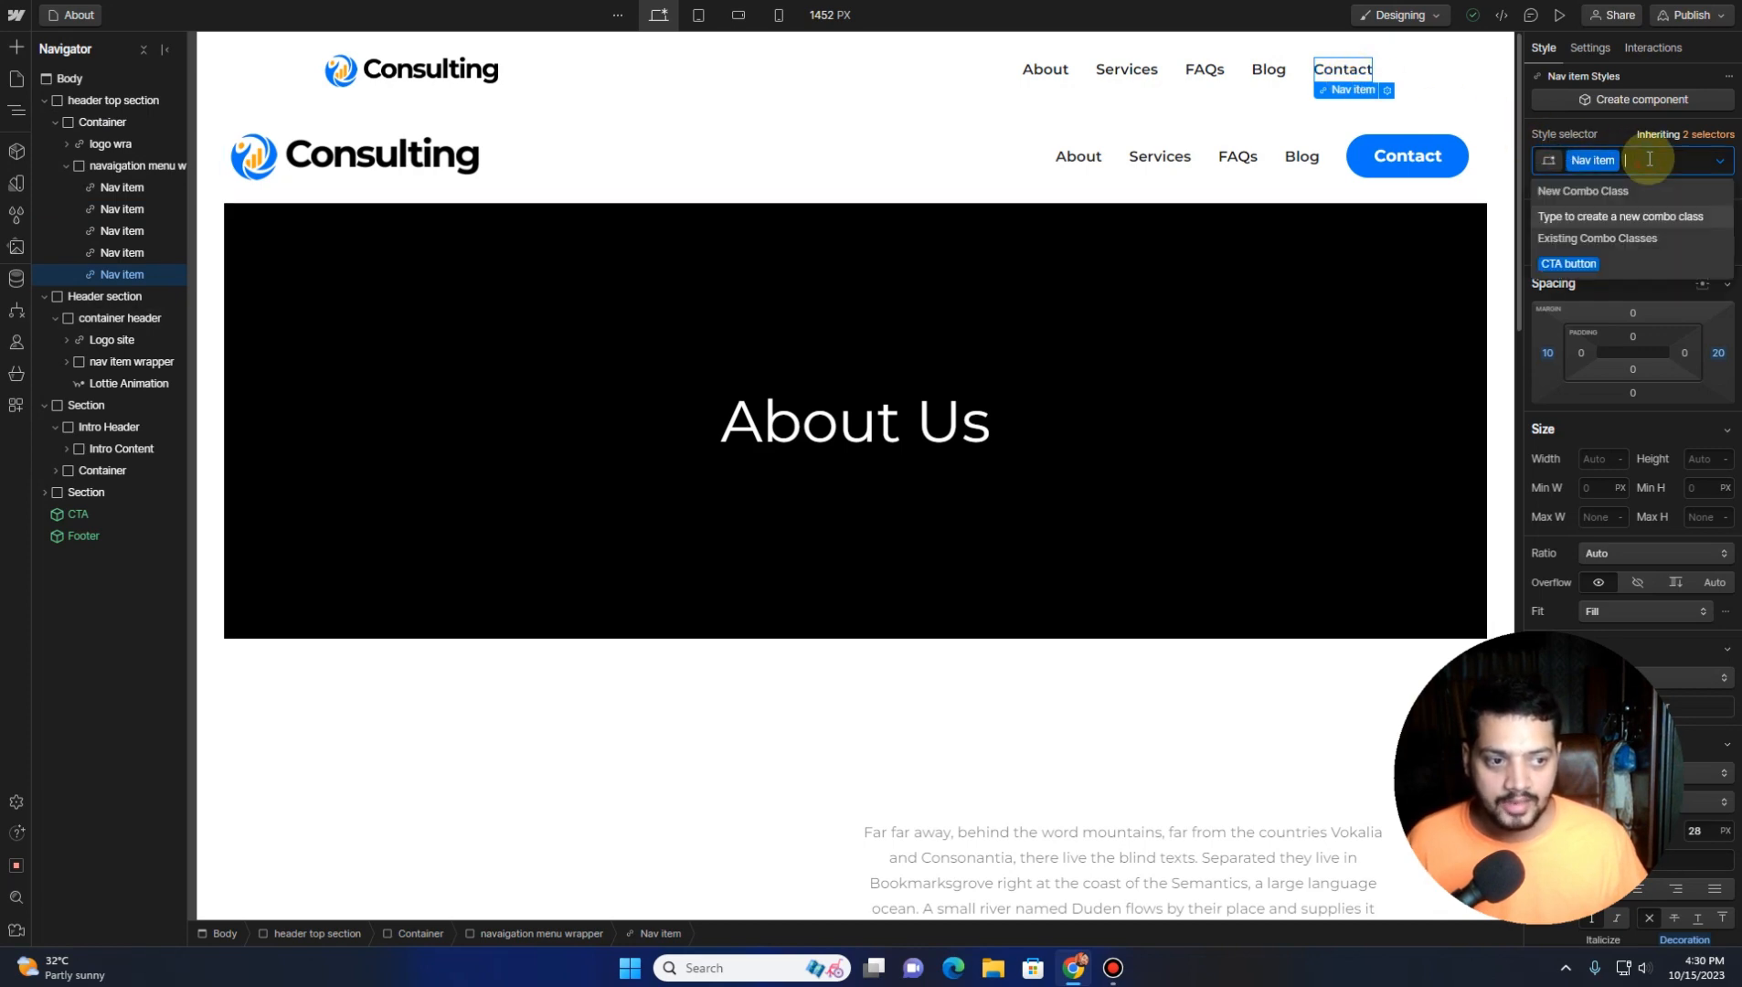
pyautogui.write('call')
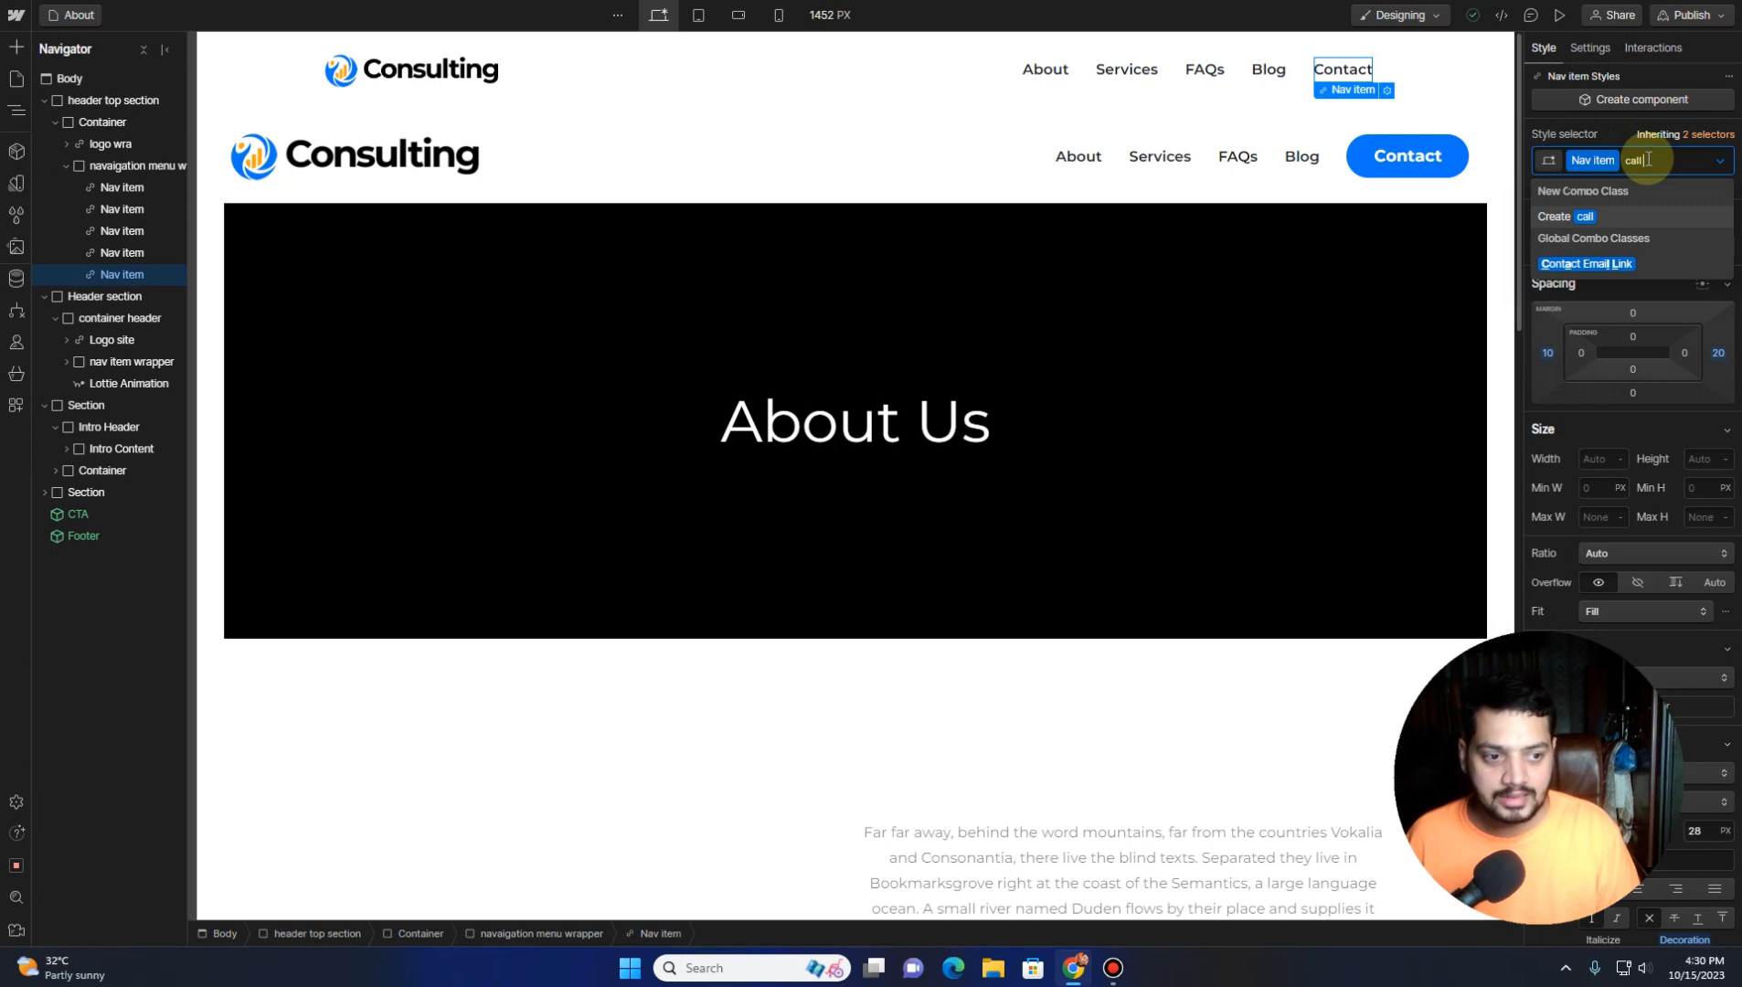
pyautogui.write(' to action')
pyautogui.press('Return')
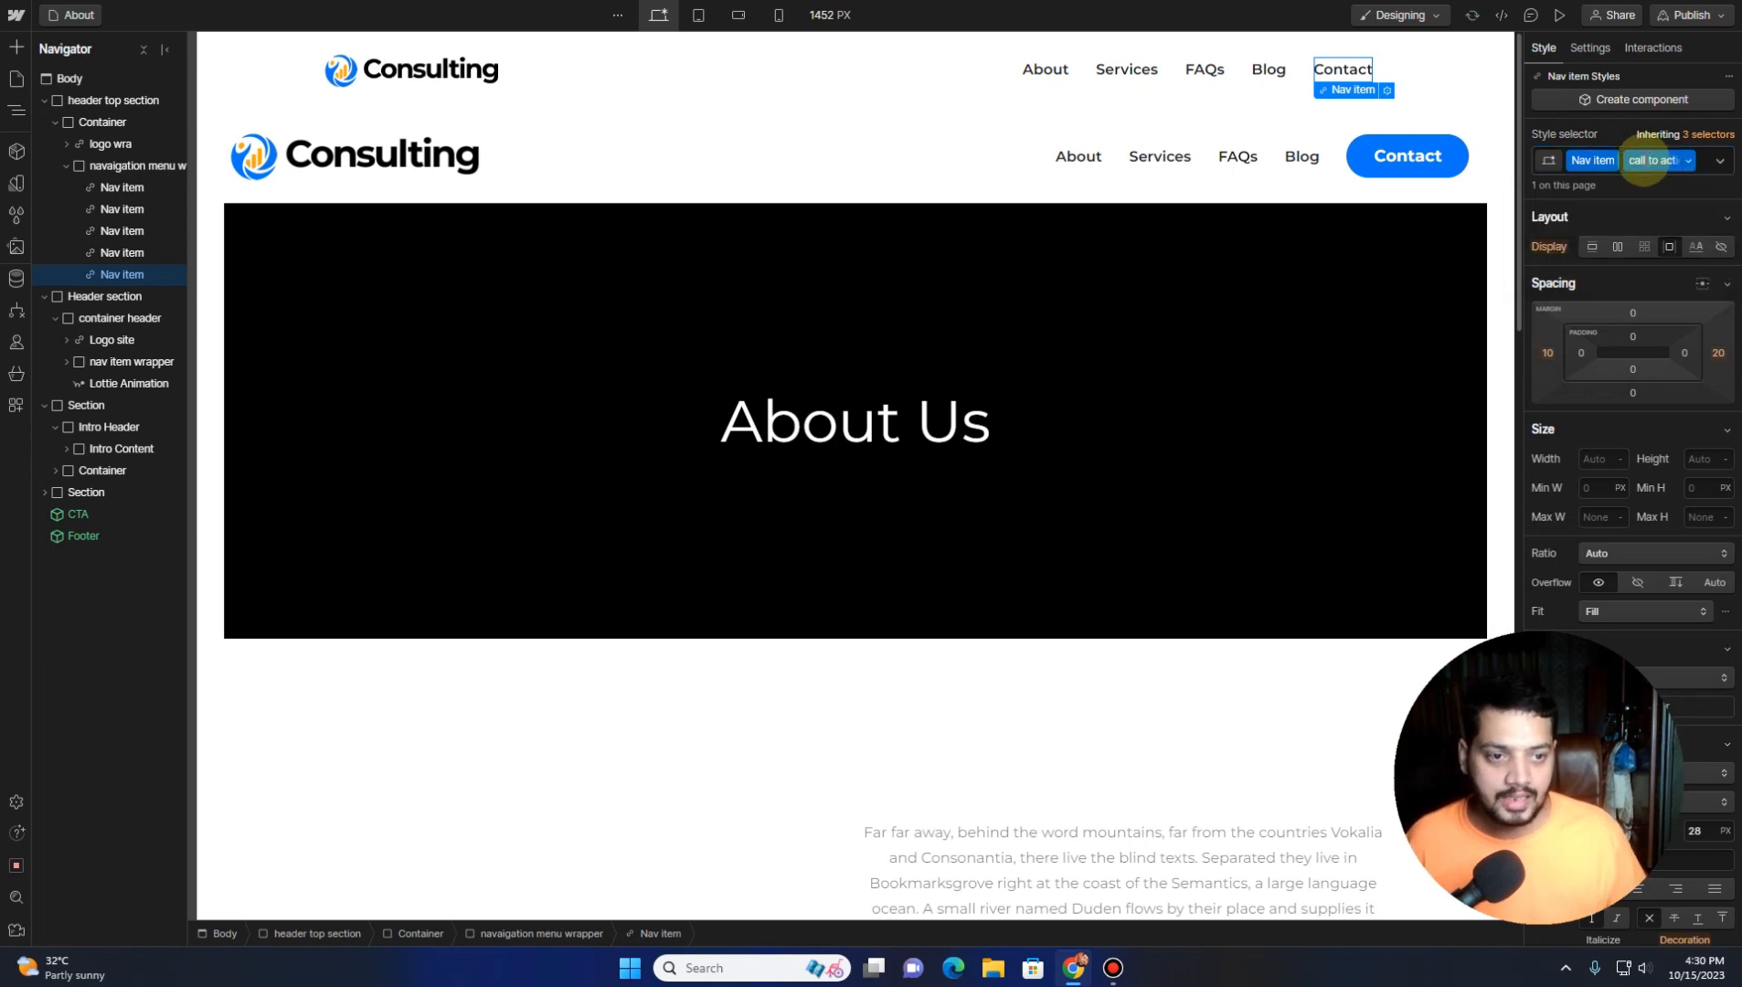
# Sample the logo's blue, #0876f8, as the background color of the Contact link's call to action class
pyautogui.scroll(-10, 1595, 335)
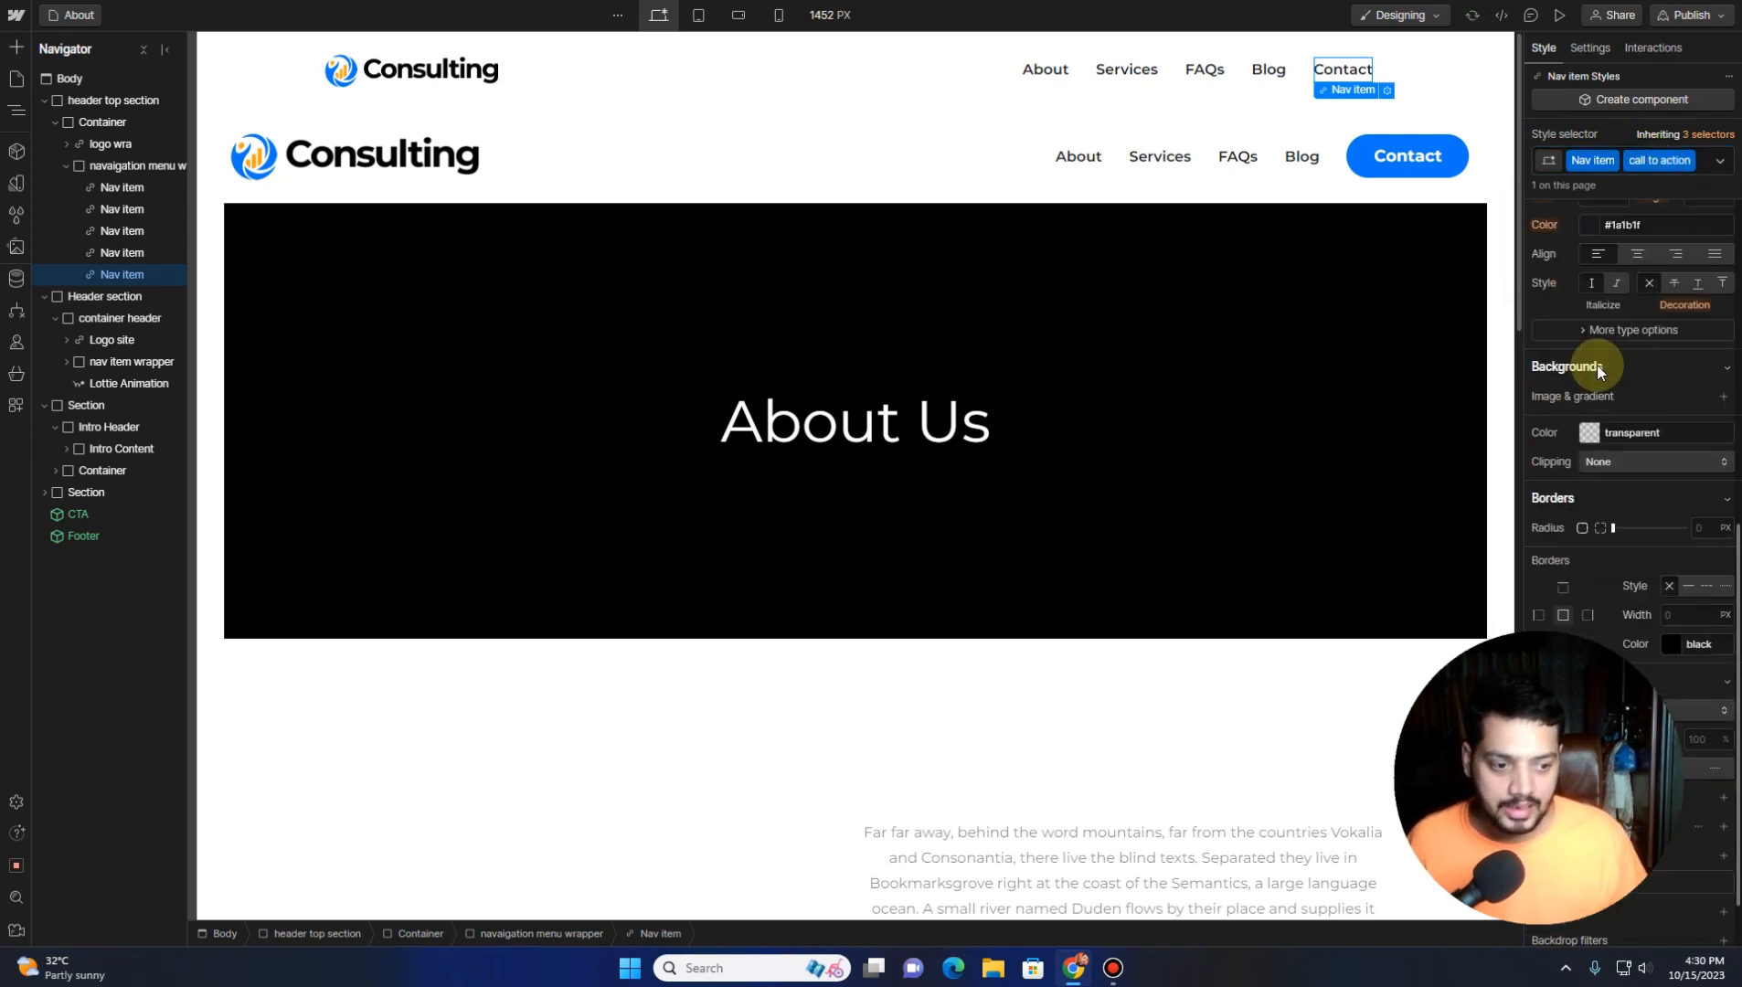
pyautogui.click(1589, 353)
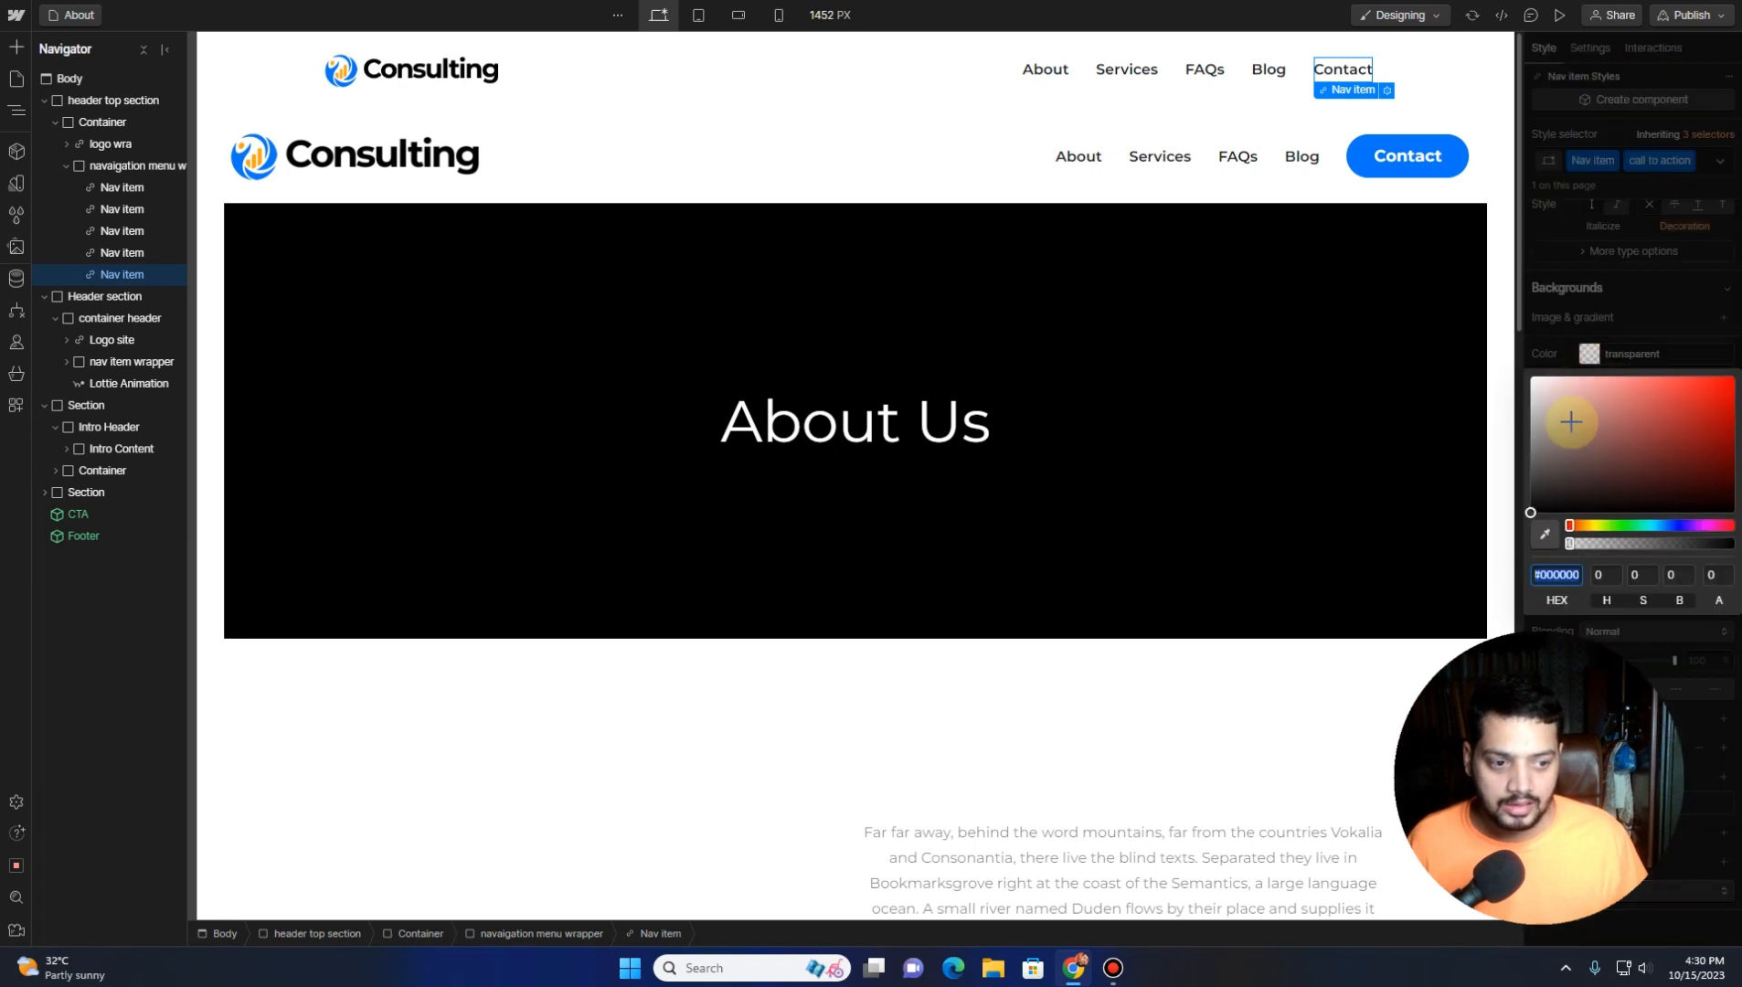
pyautogui.click(1546, 534)
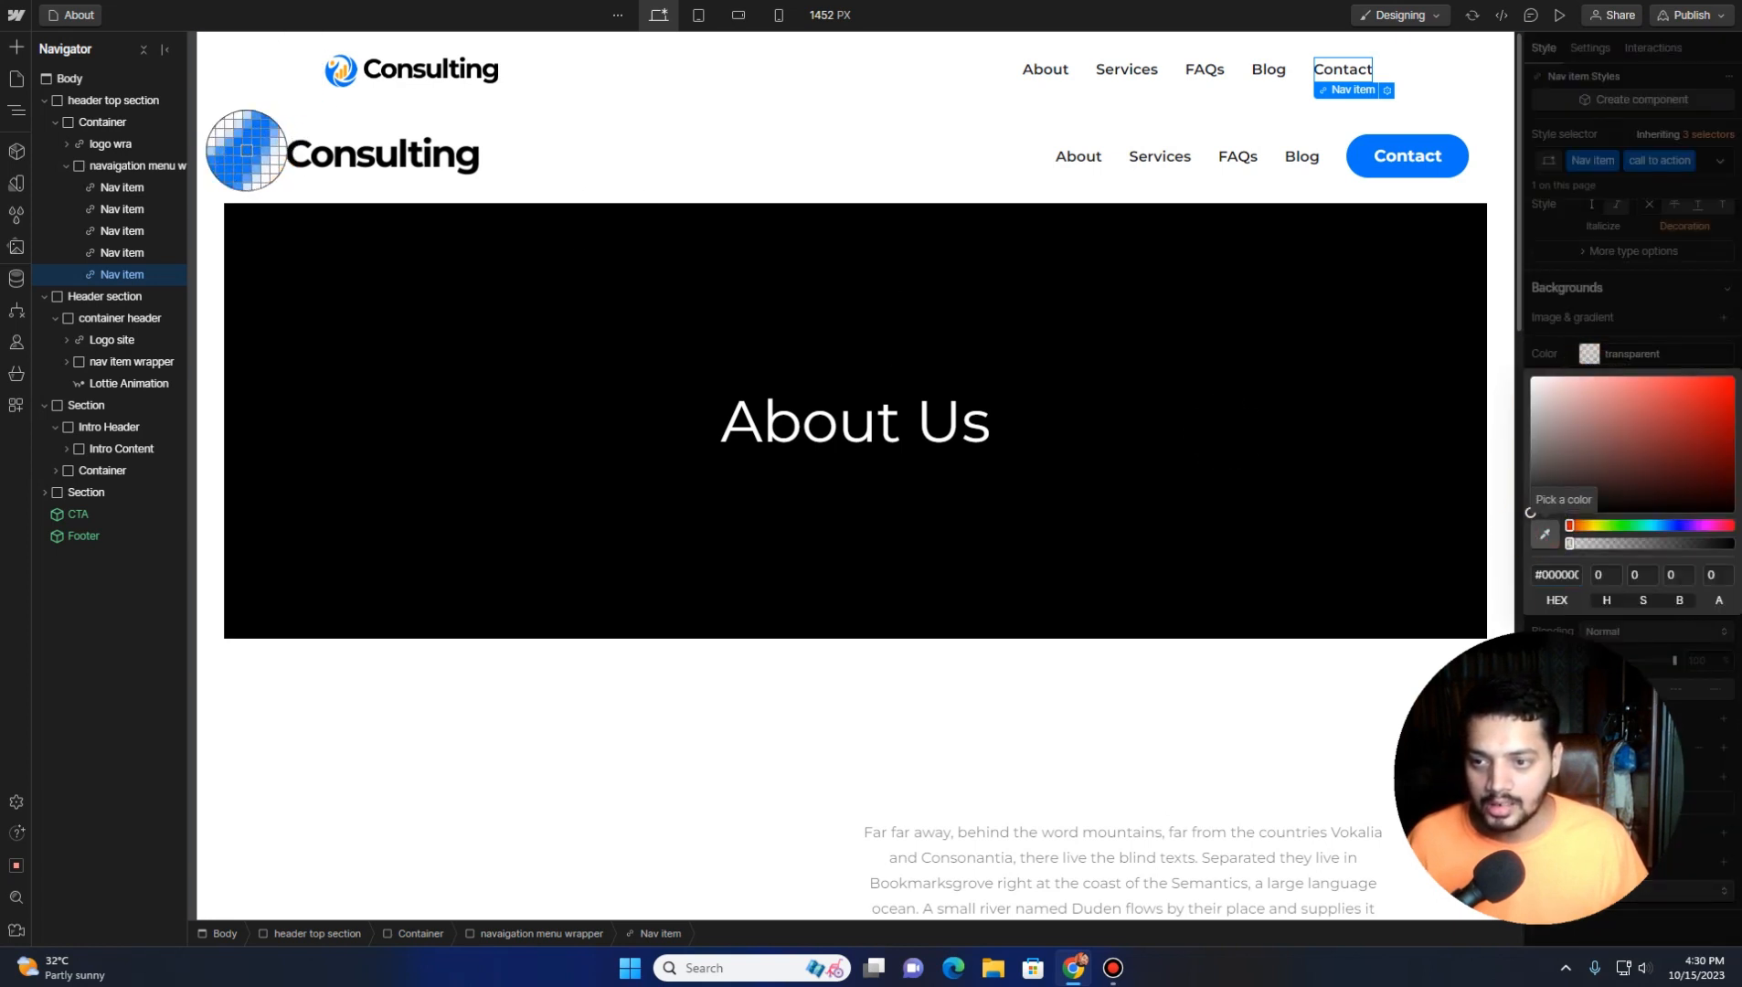
pyautogui.click(249, 152)
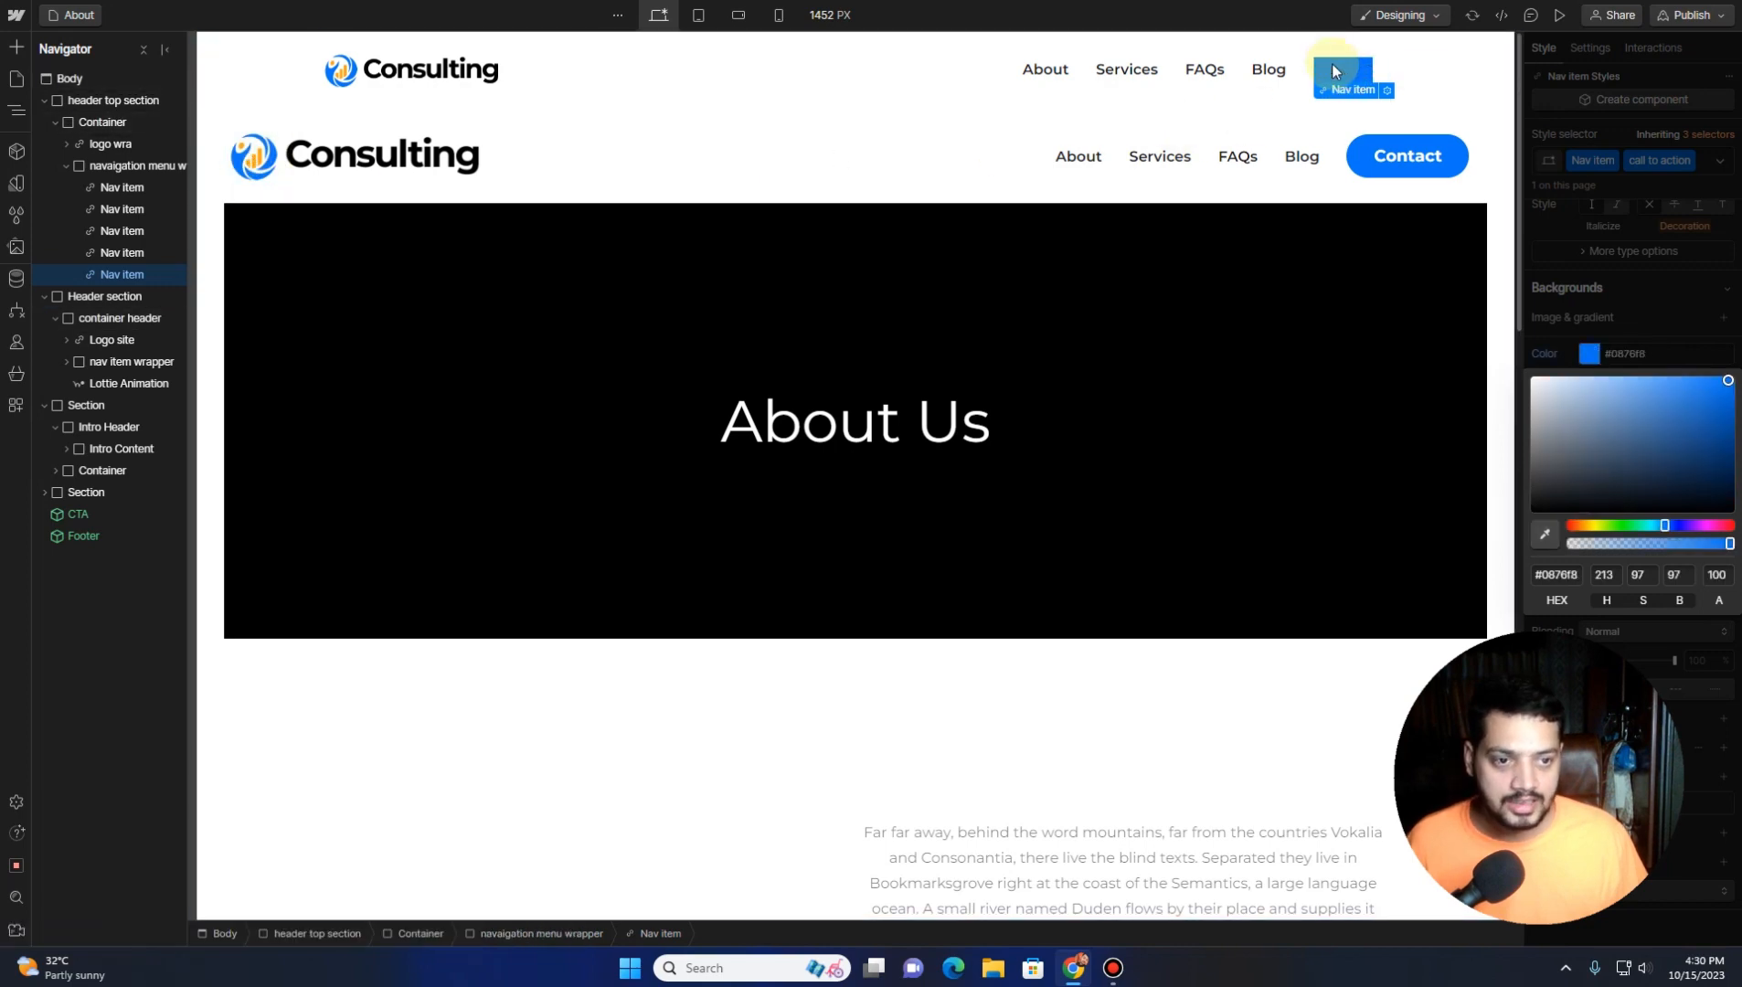
pyautogui.click(1692, 646)
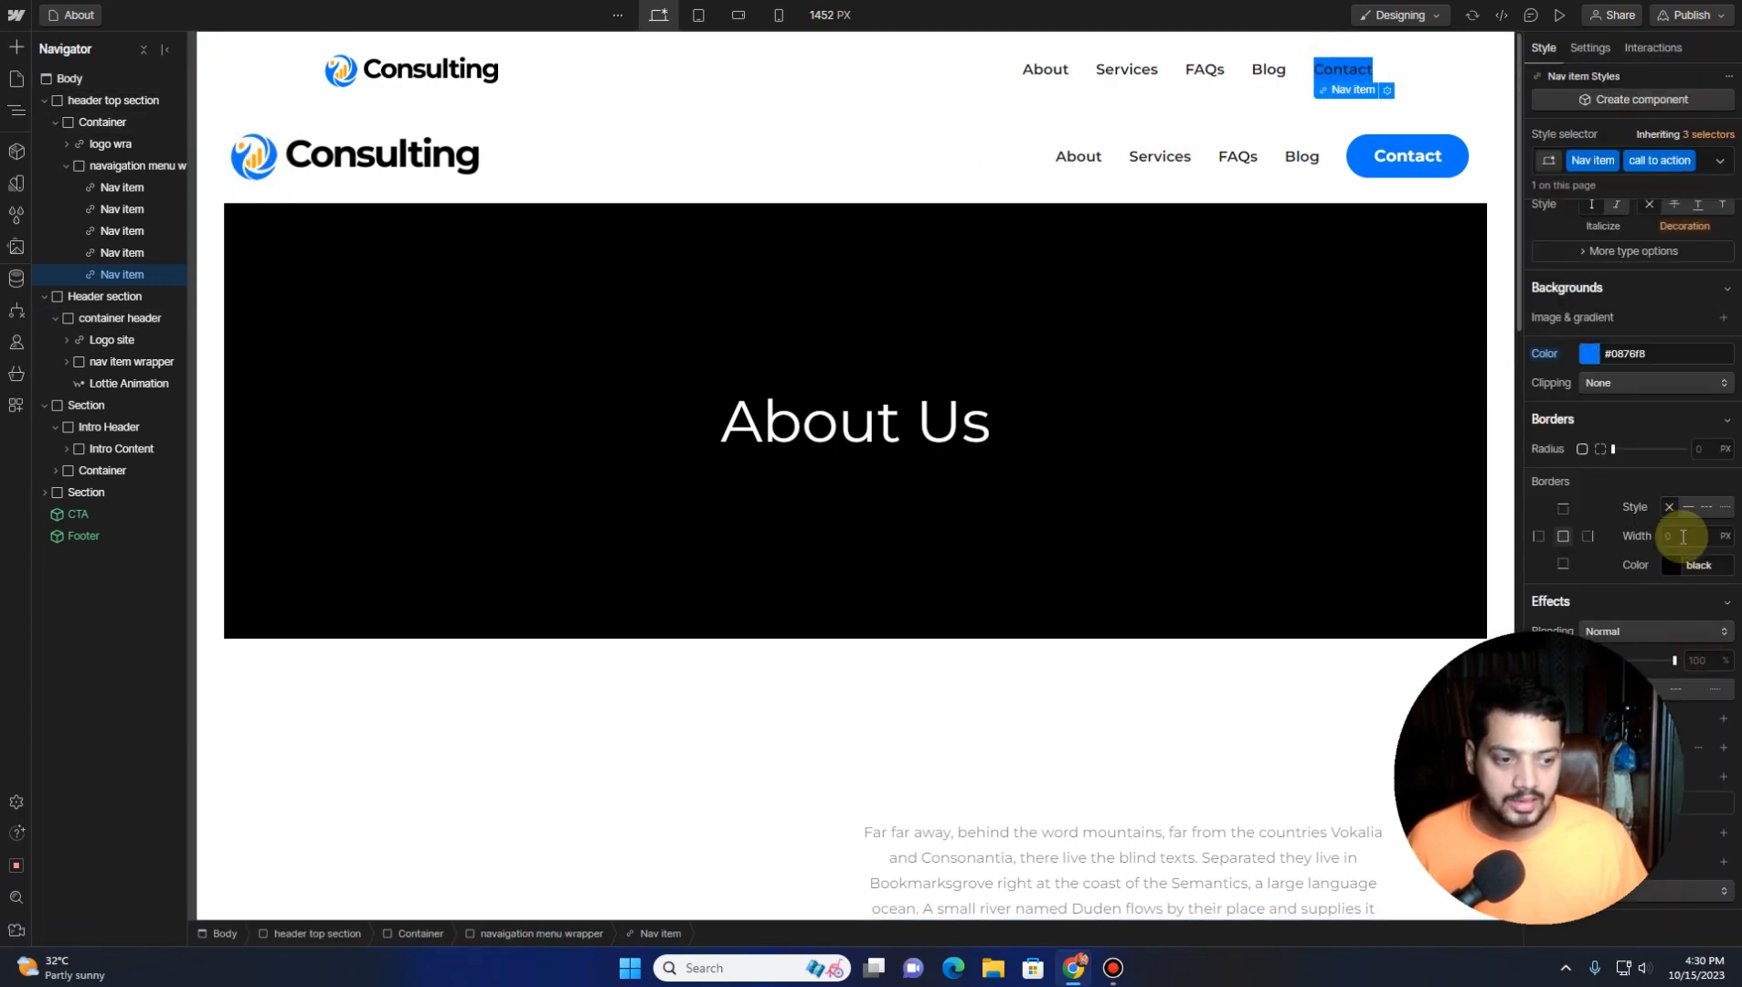
# Set the Contact button's padding to 30 px on the left and right and 10 px on the top and bottom
pyautogui.scroll(4, 1678, 535)
pyautogui.scroll(5, 1591, 398)
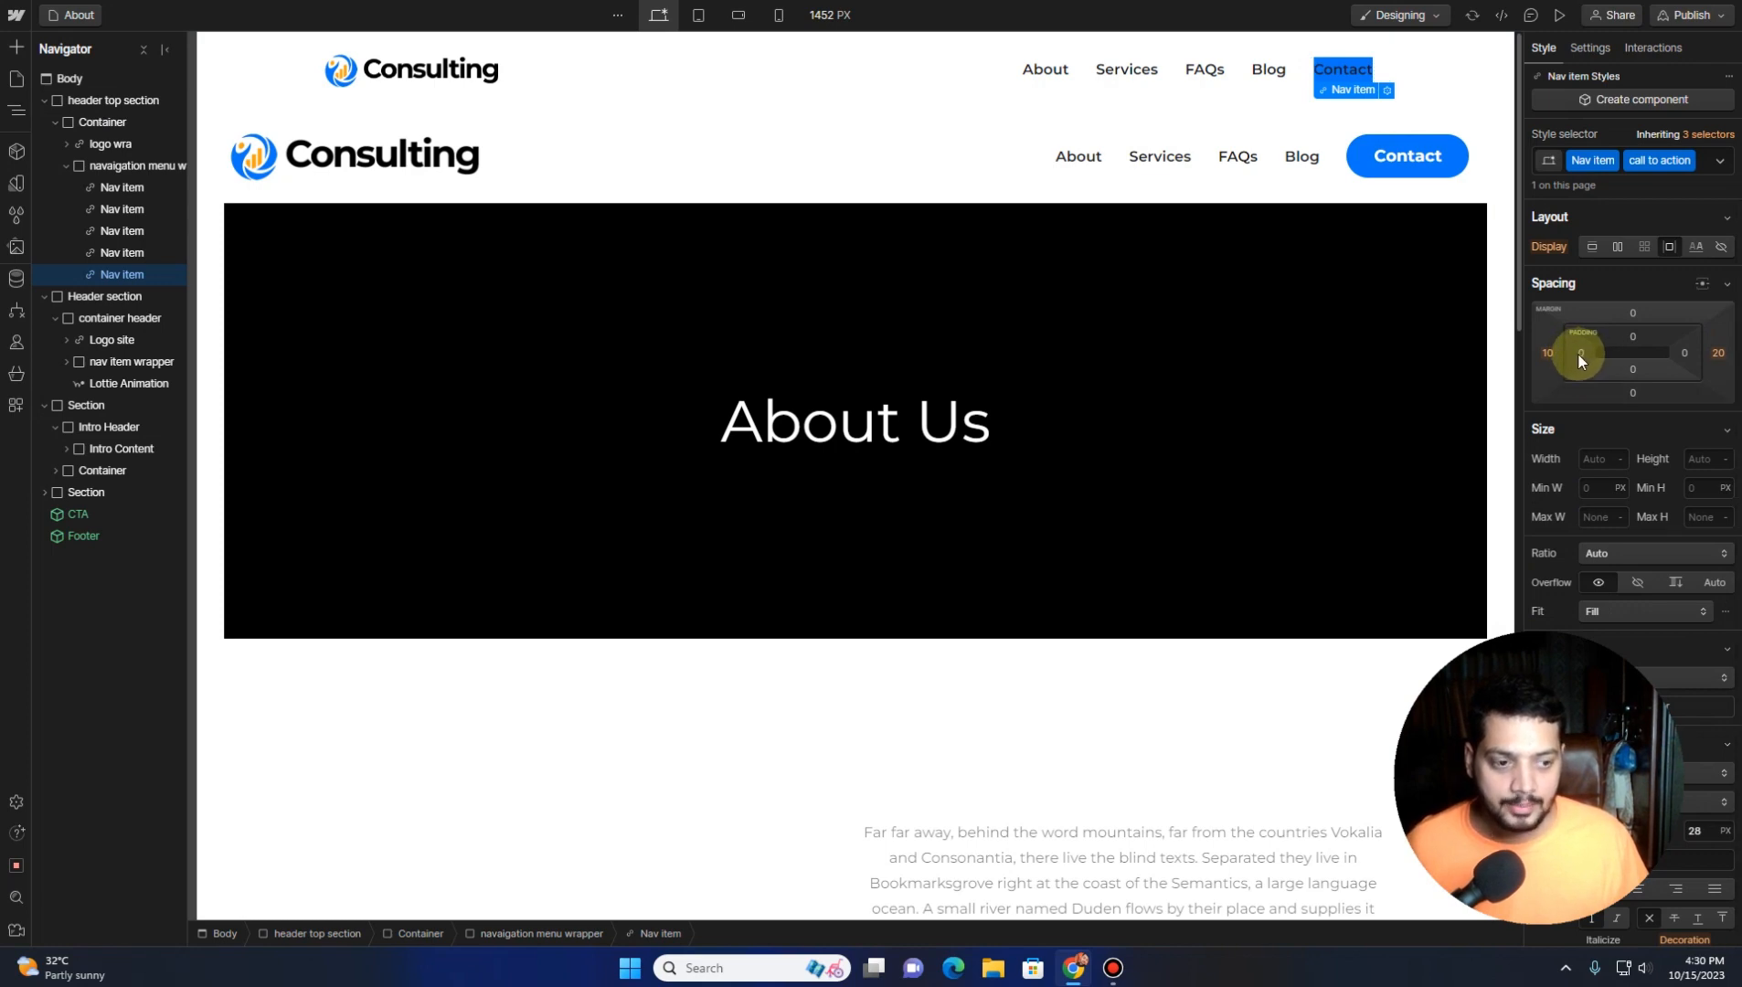
pyautogui.moveTo(1579, 359); pyautogui.dragTo(1592, 354)
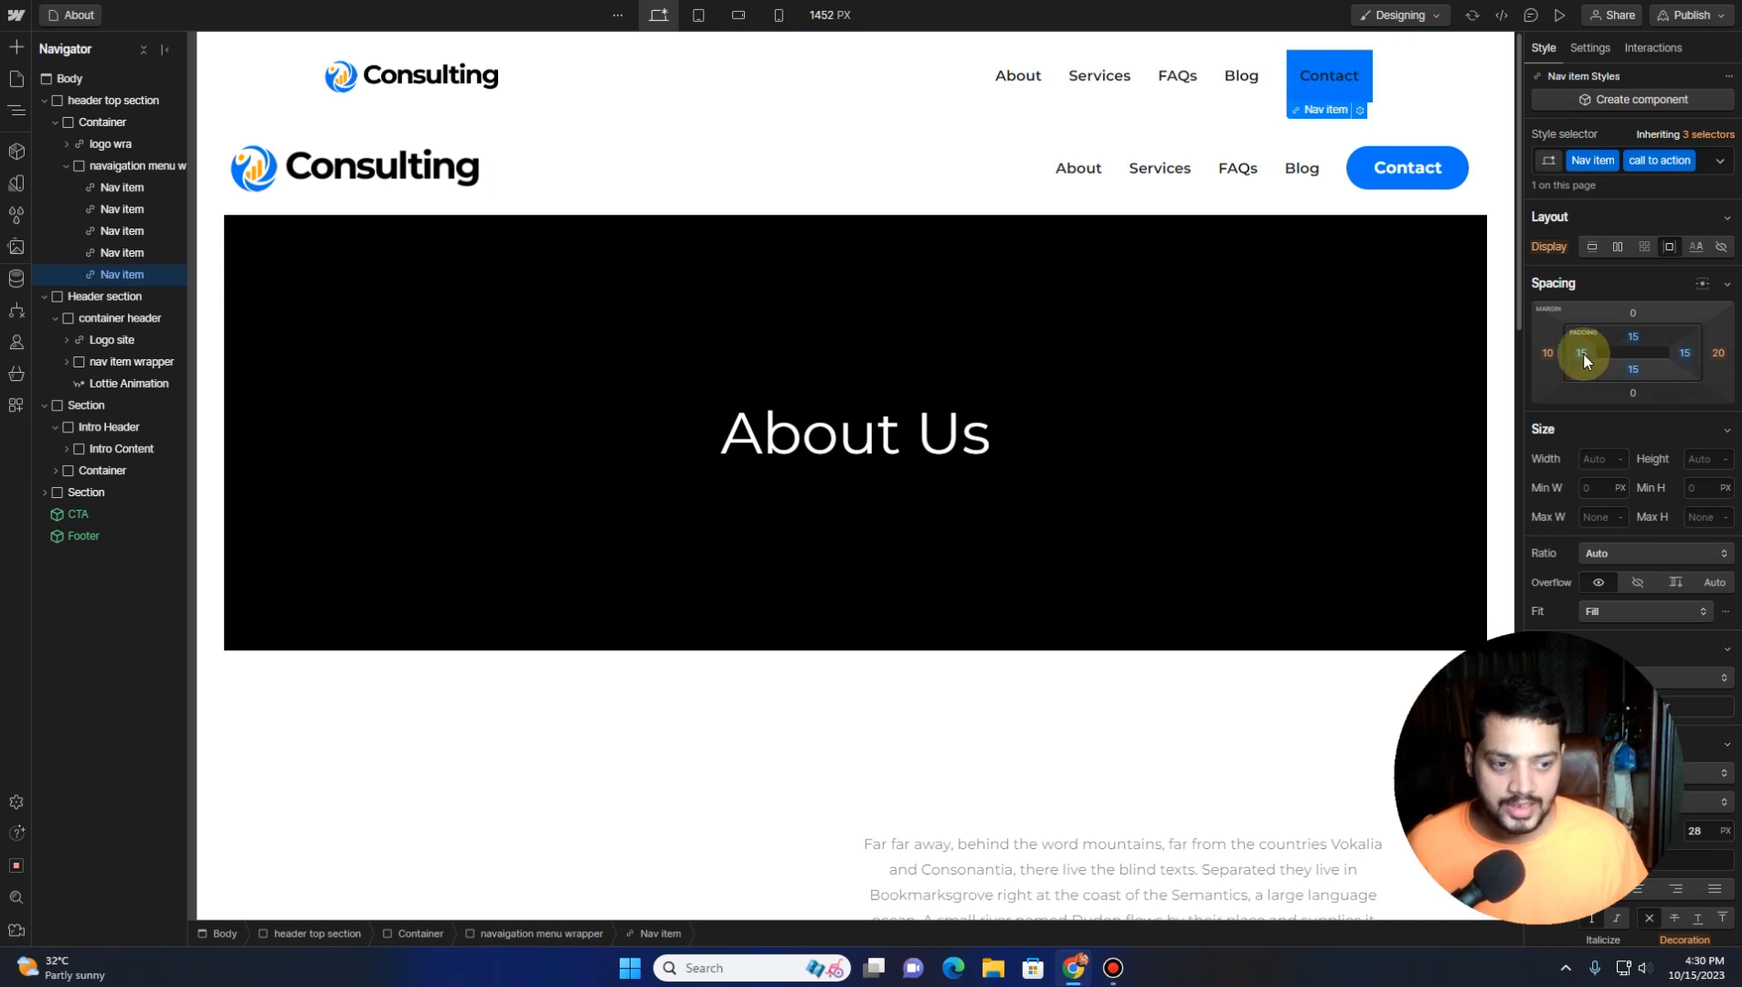
pyautogui.click(1583, 354)
pyautogui.click(1583, 354)
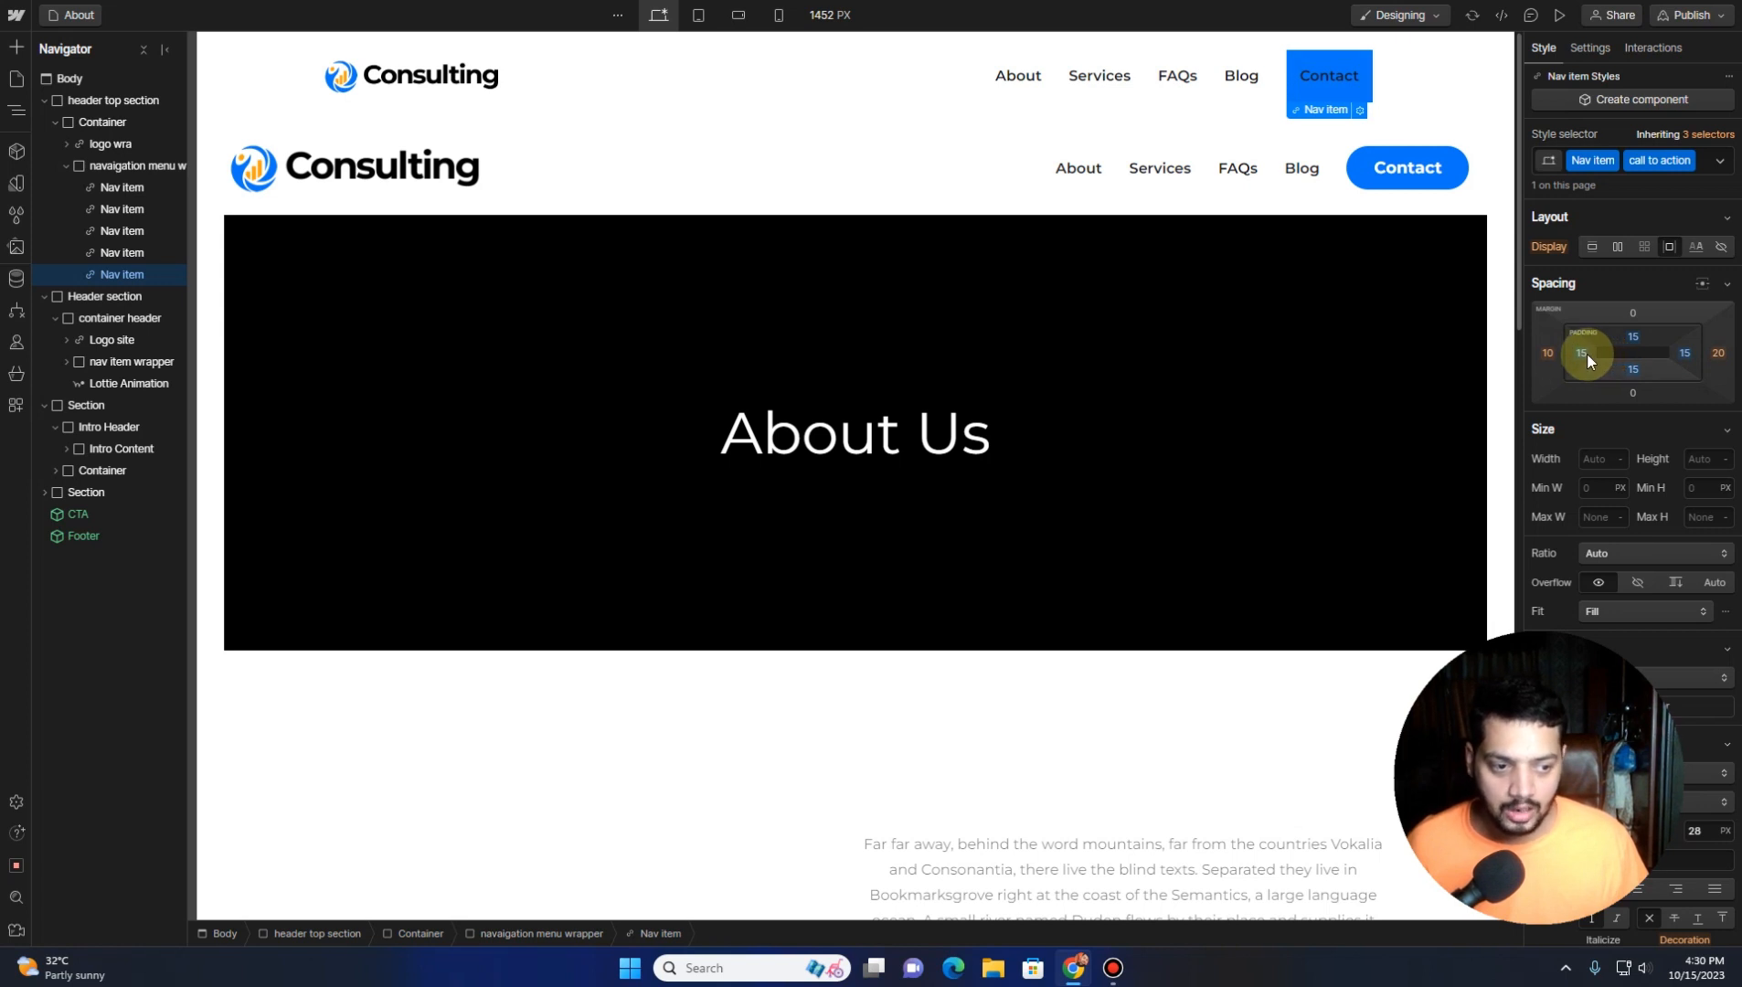
pyautogui.moveTo(1575, 354); pyautogui.dragTo(1589, 353)
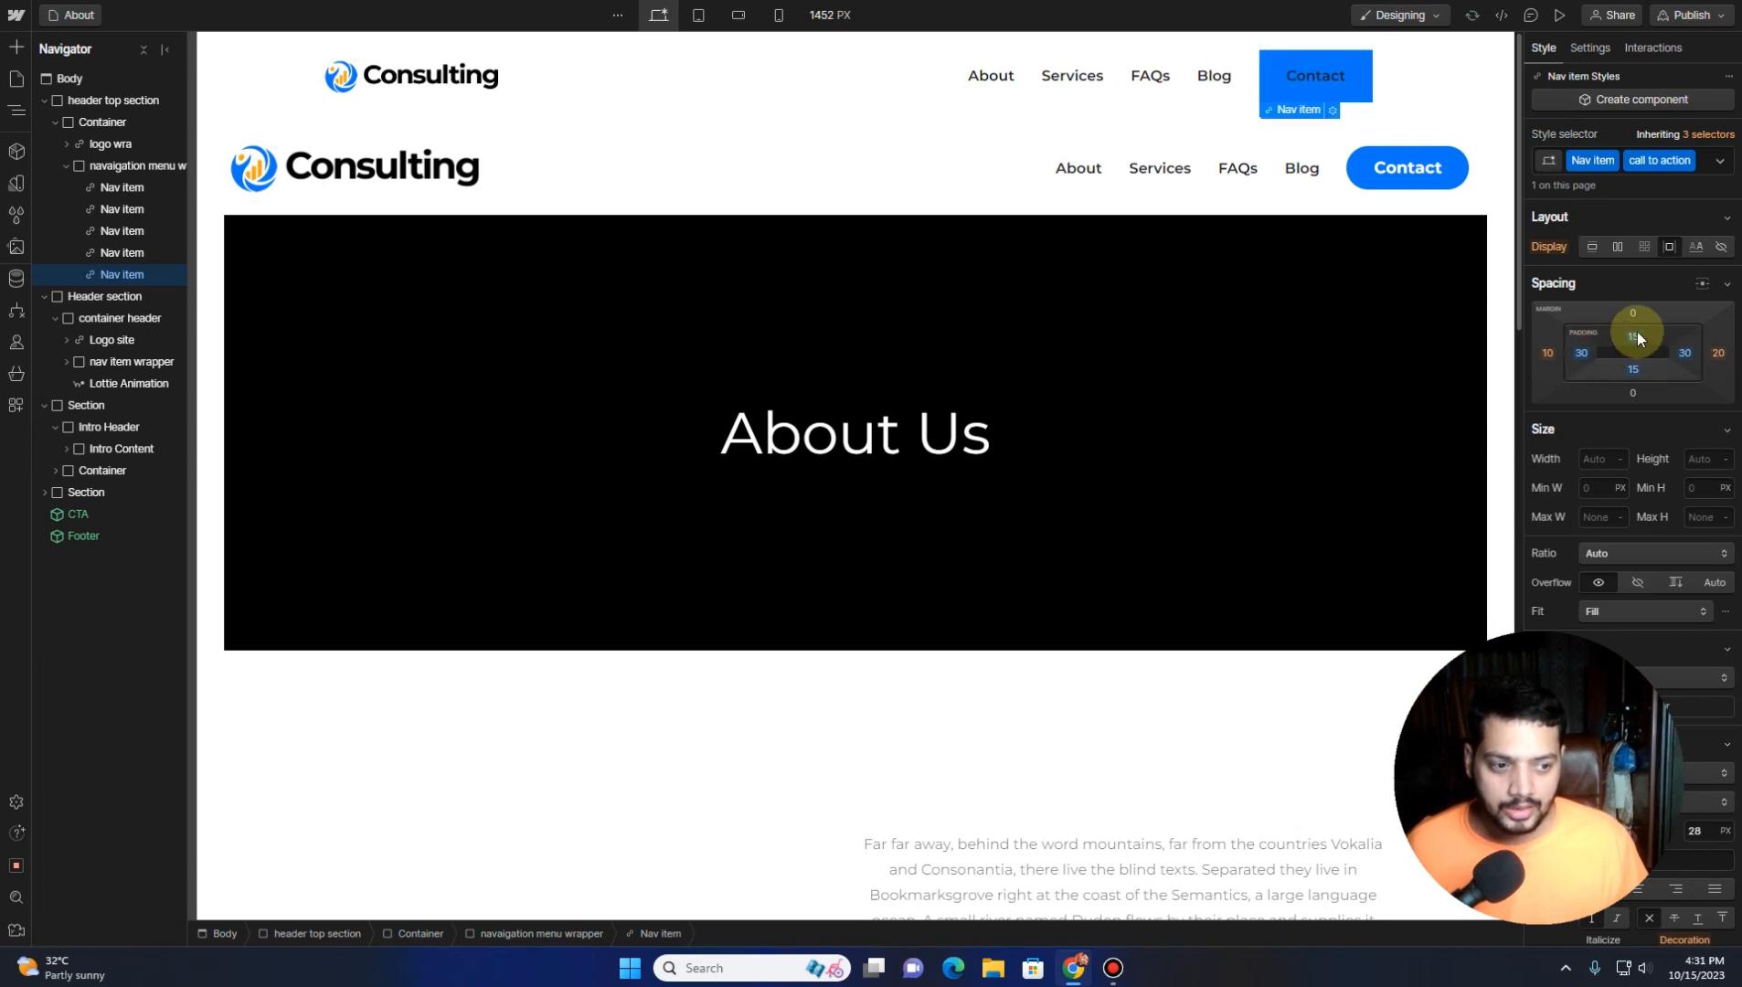
pyautogui.moveTo(1634, 338); pyautogui.dragTo(1637, 338)
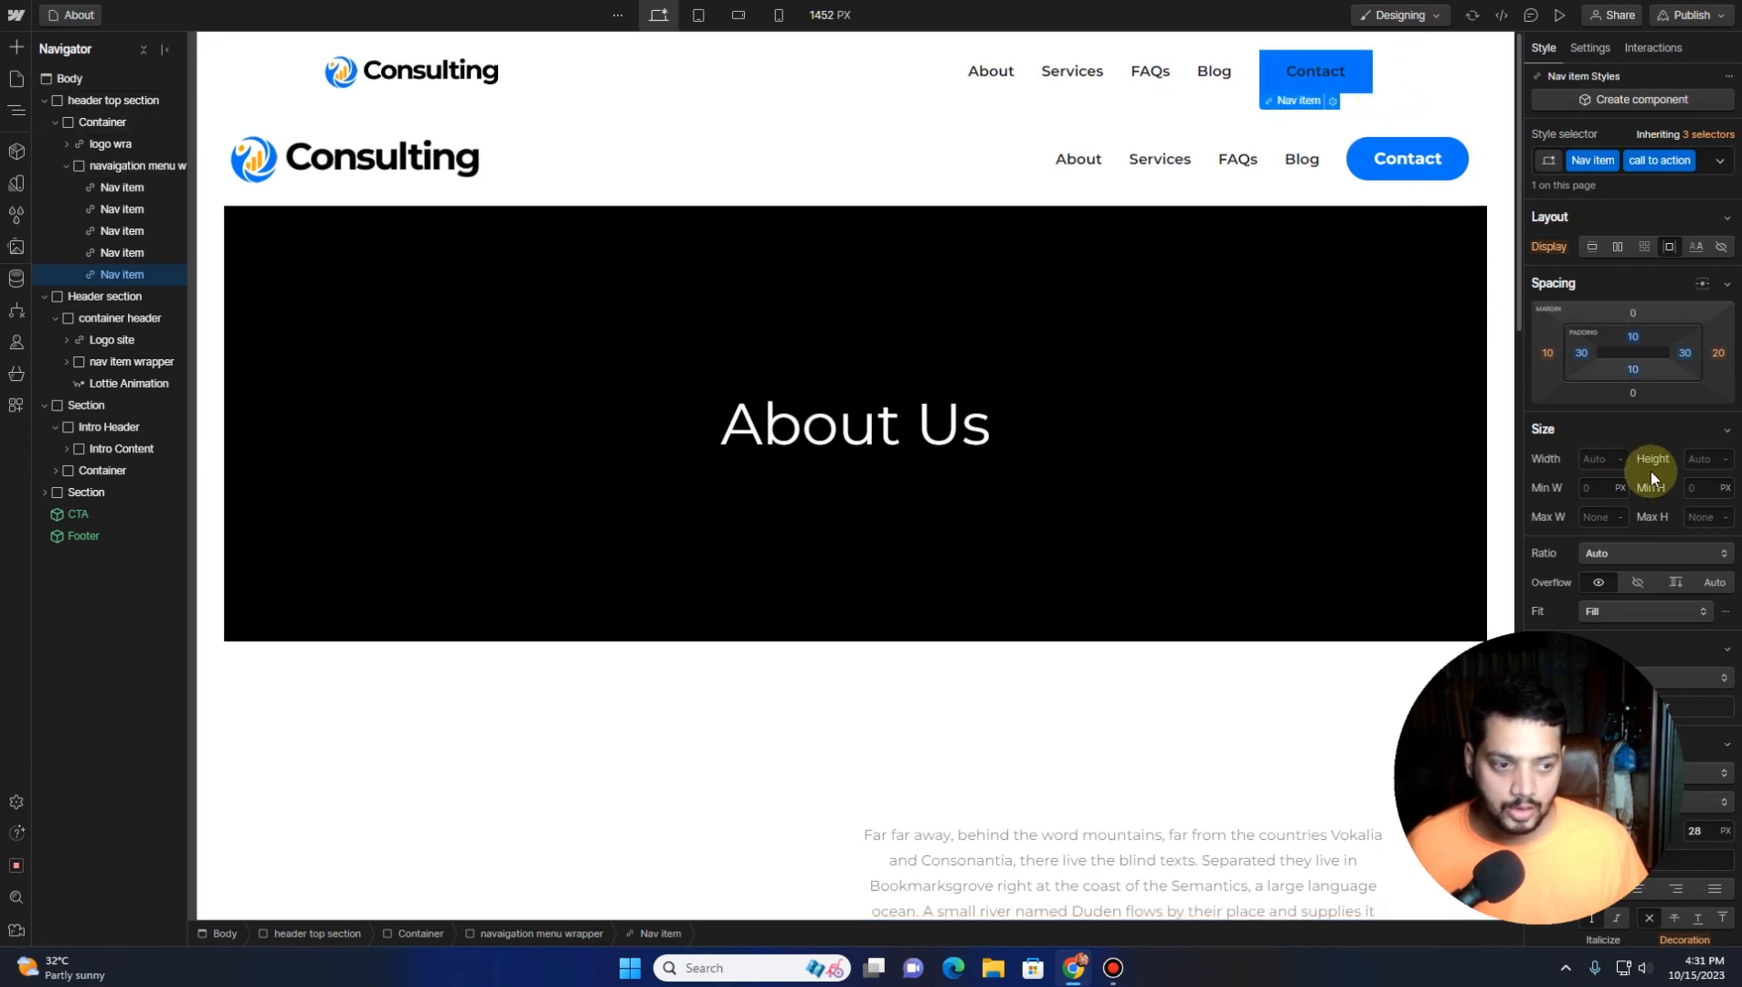
# Set the Contact button's text color to white
pyautogui.scroll(-5, 1651, 473)
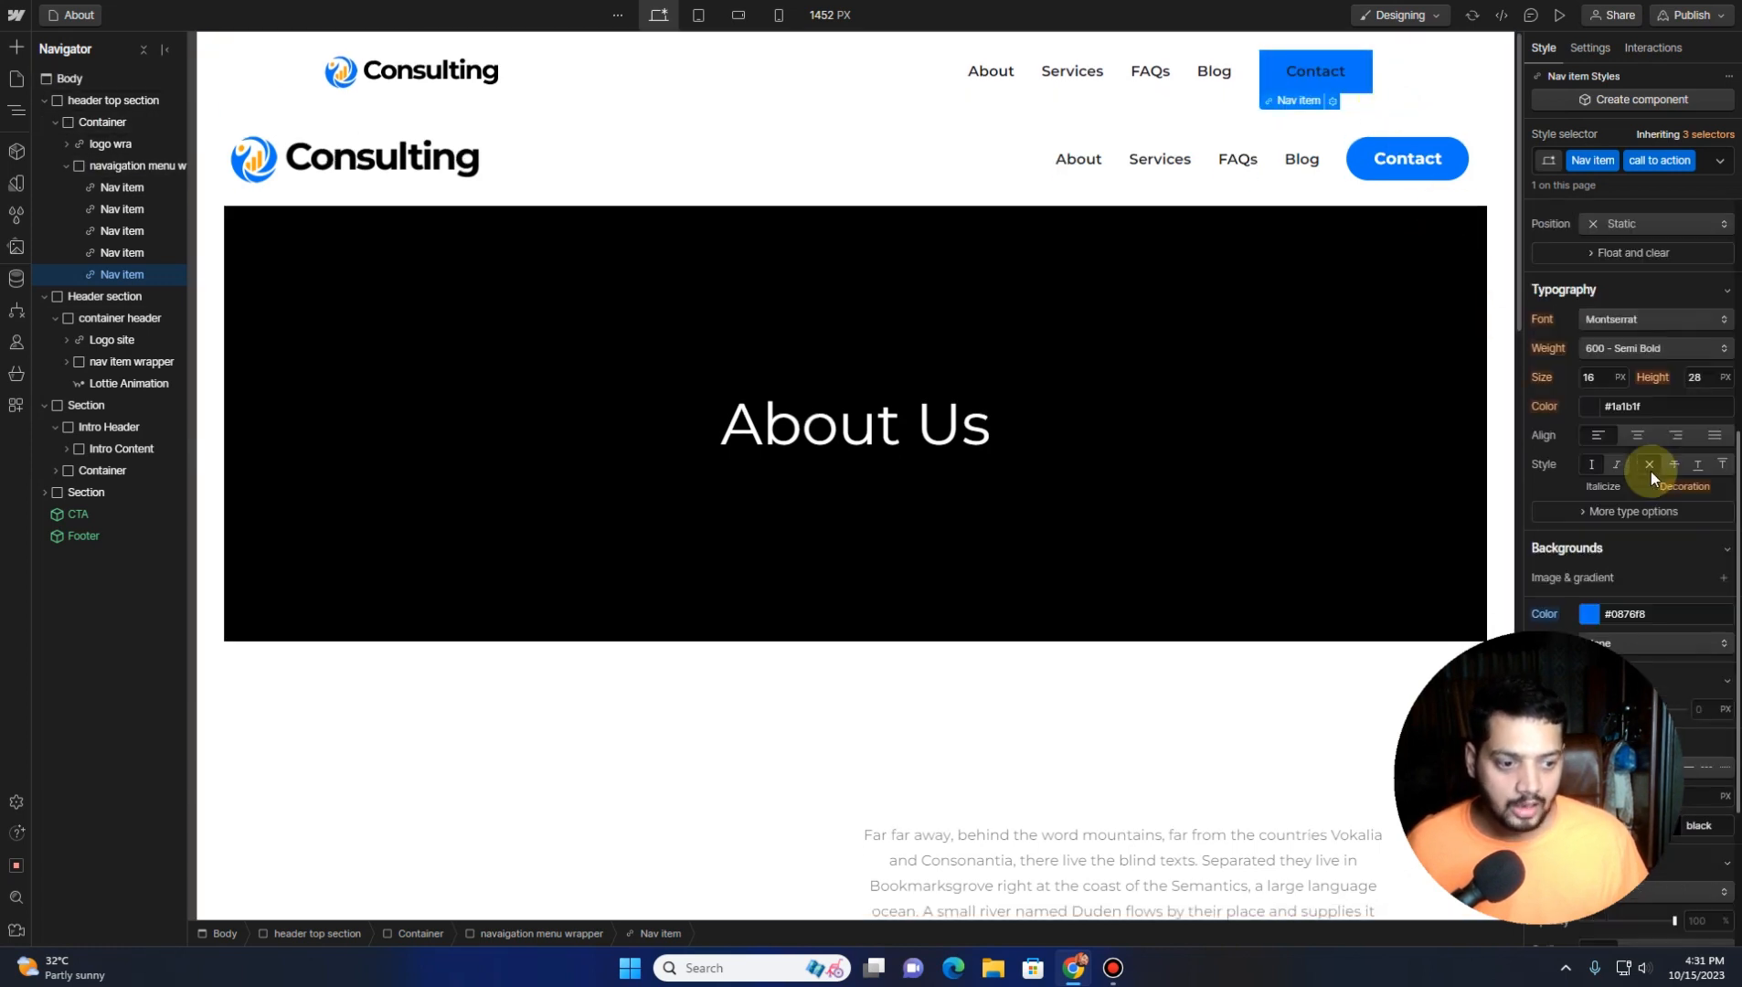
pyautogui.click(1592, 407)
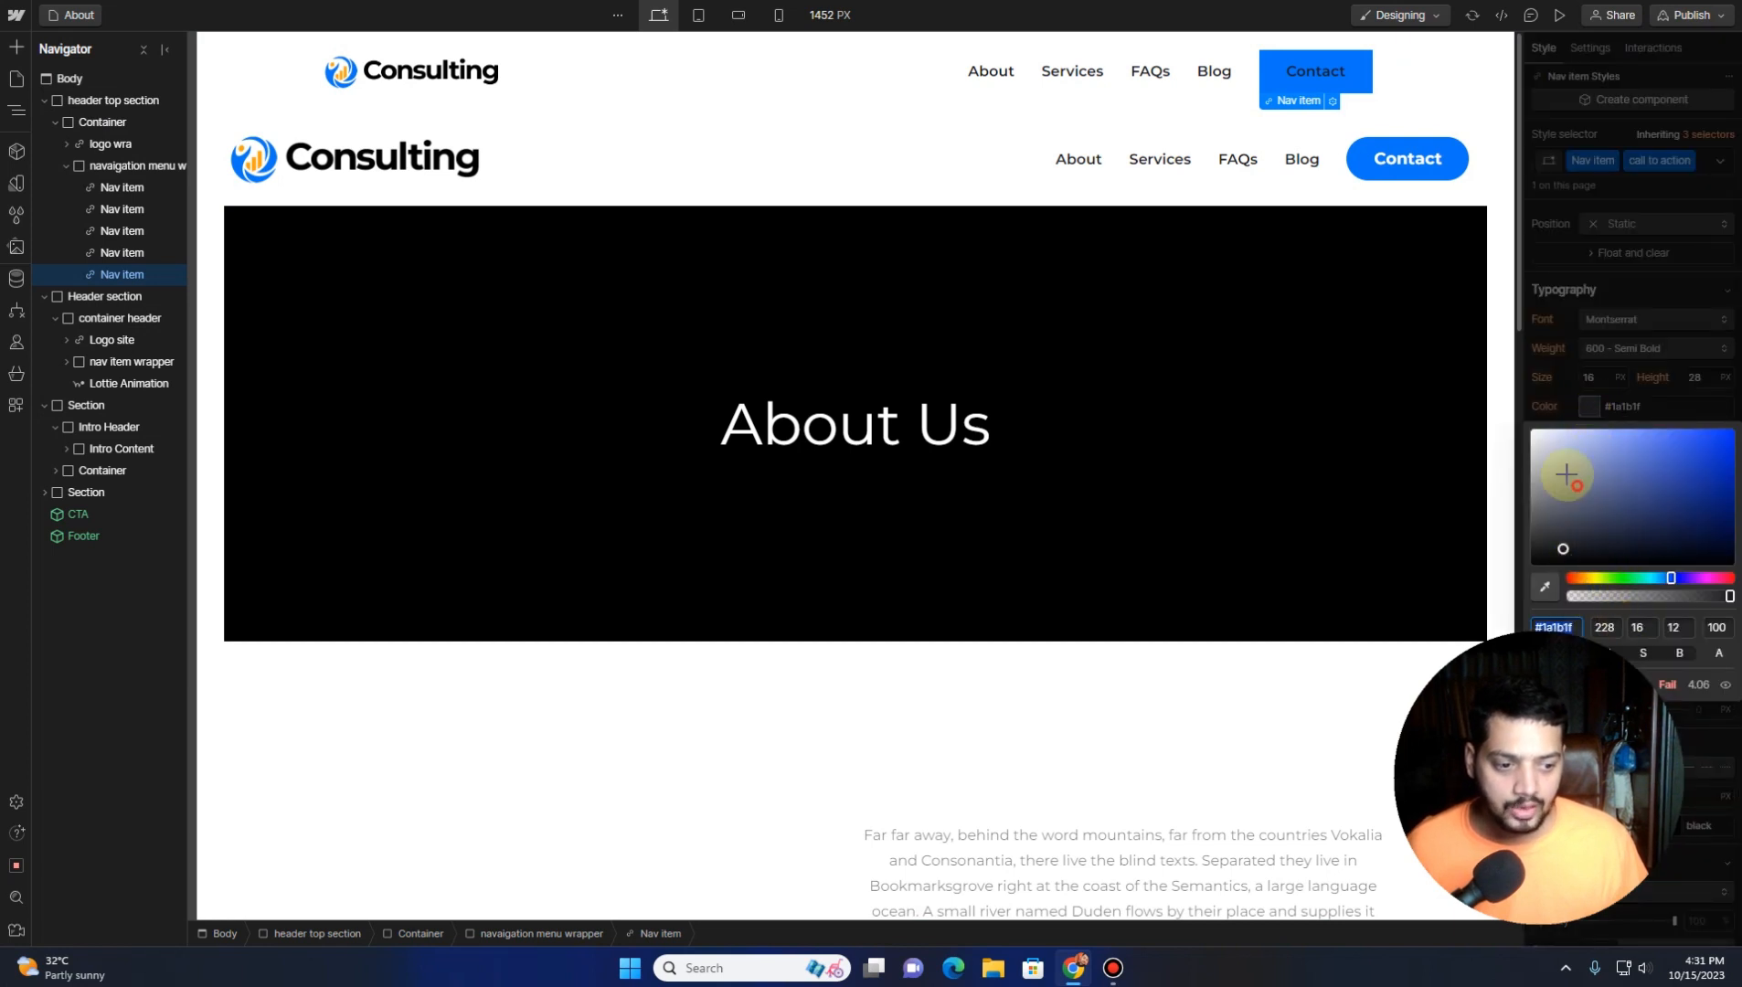
pyautogui.moveTo(1566, 474); pyautogui.dragTo(1528, 424)
pyautogui.click(1562, 388)
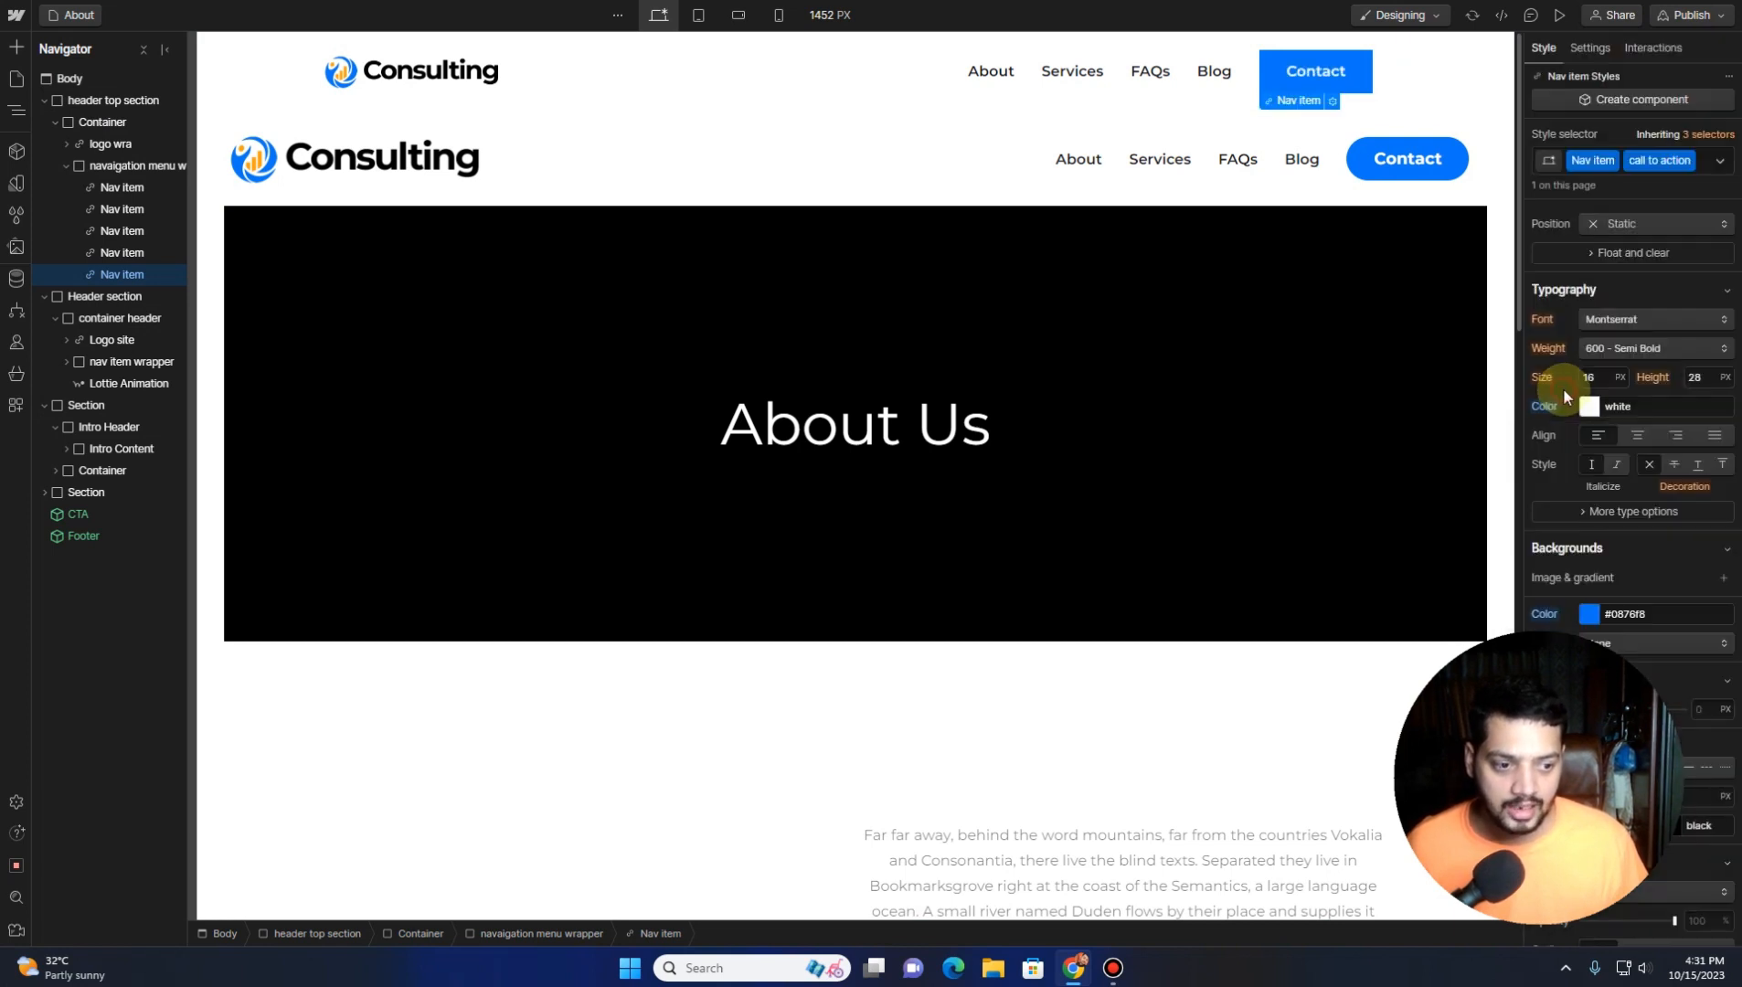
# Round the Contact button's corners with a border radius of 360 px
pyautogui.scroll(-4, 1652, 546)
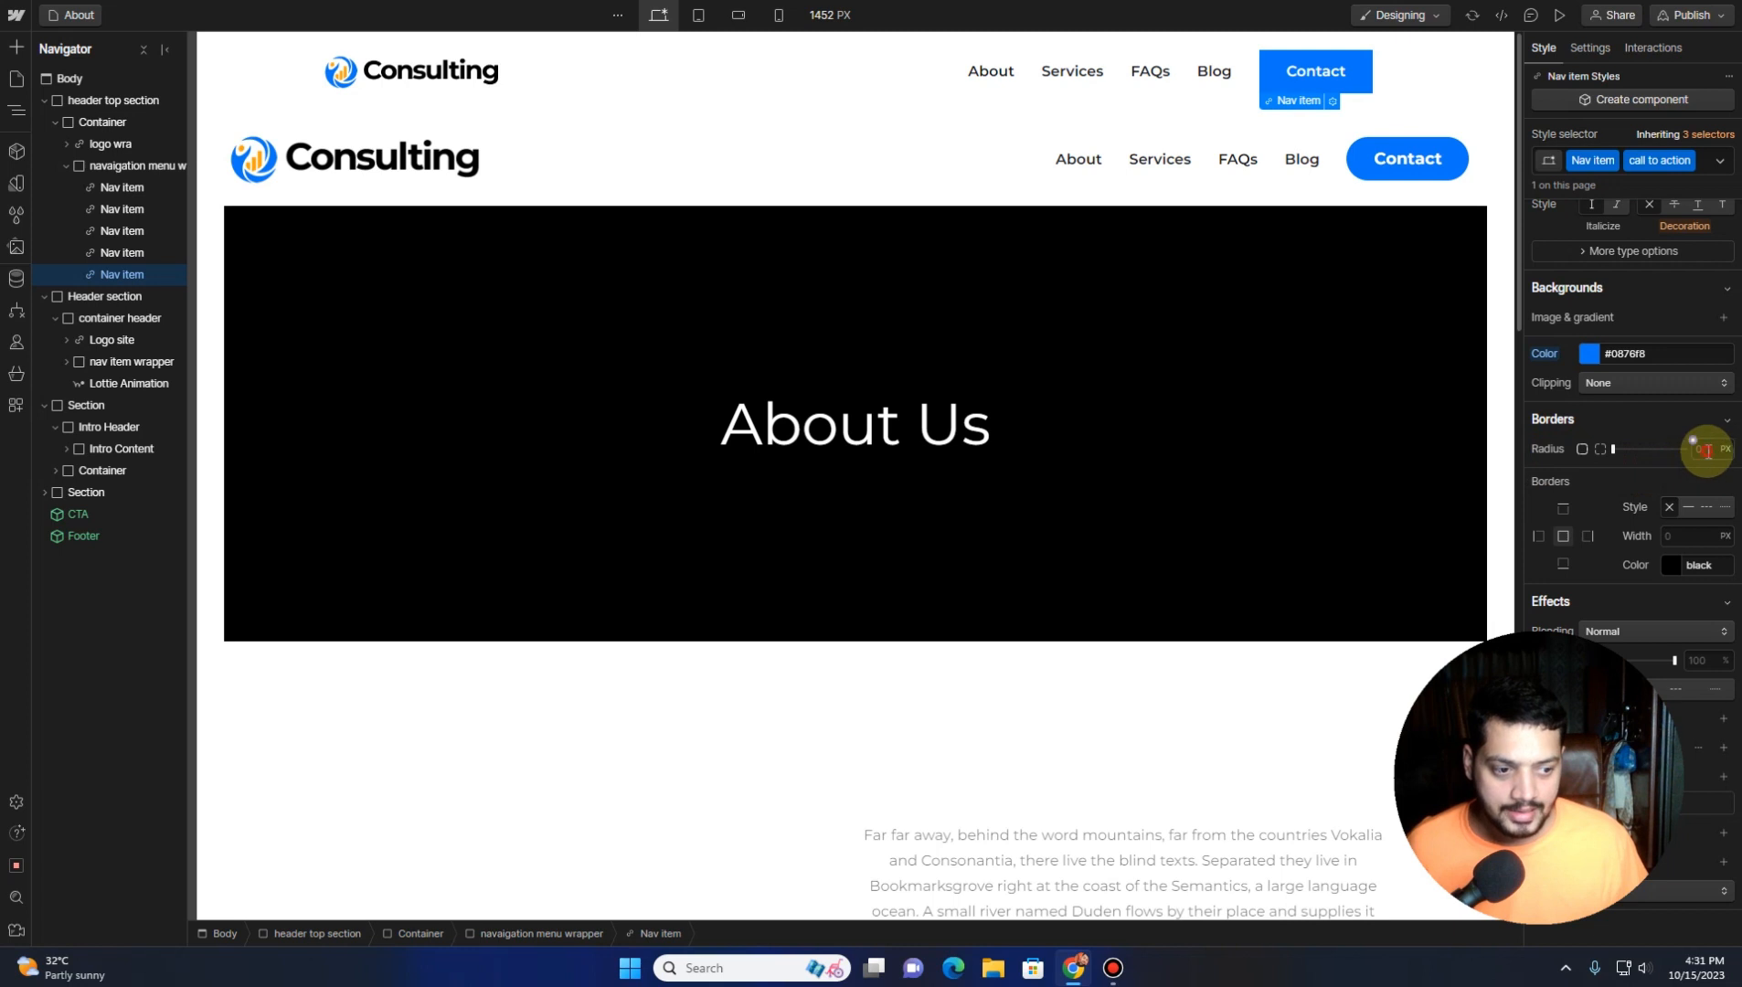
pyautogui.click(1707, 451)
pyautogui.write('360')
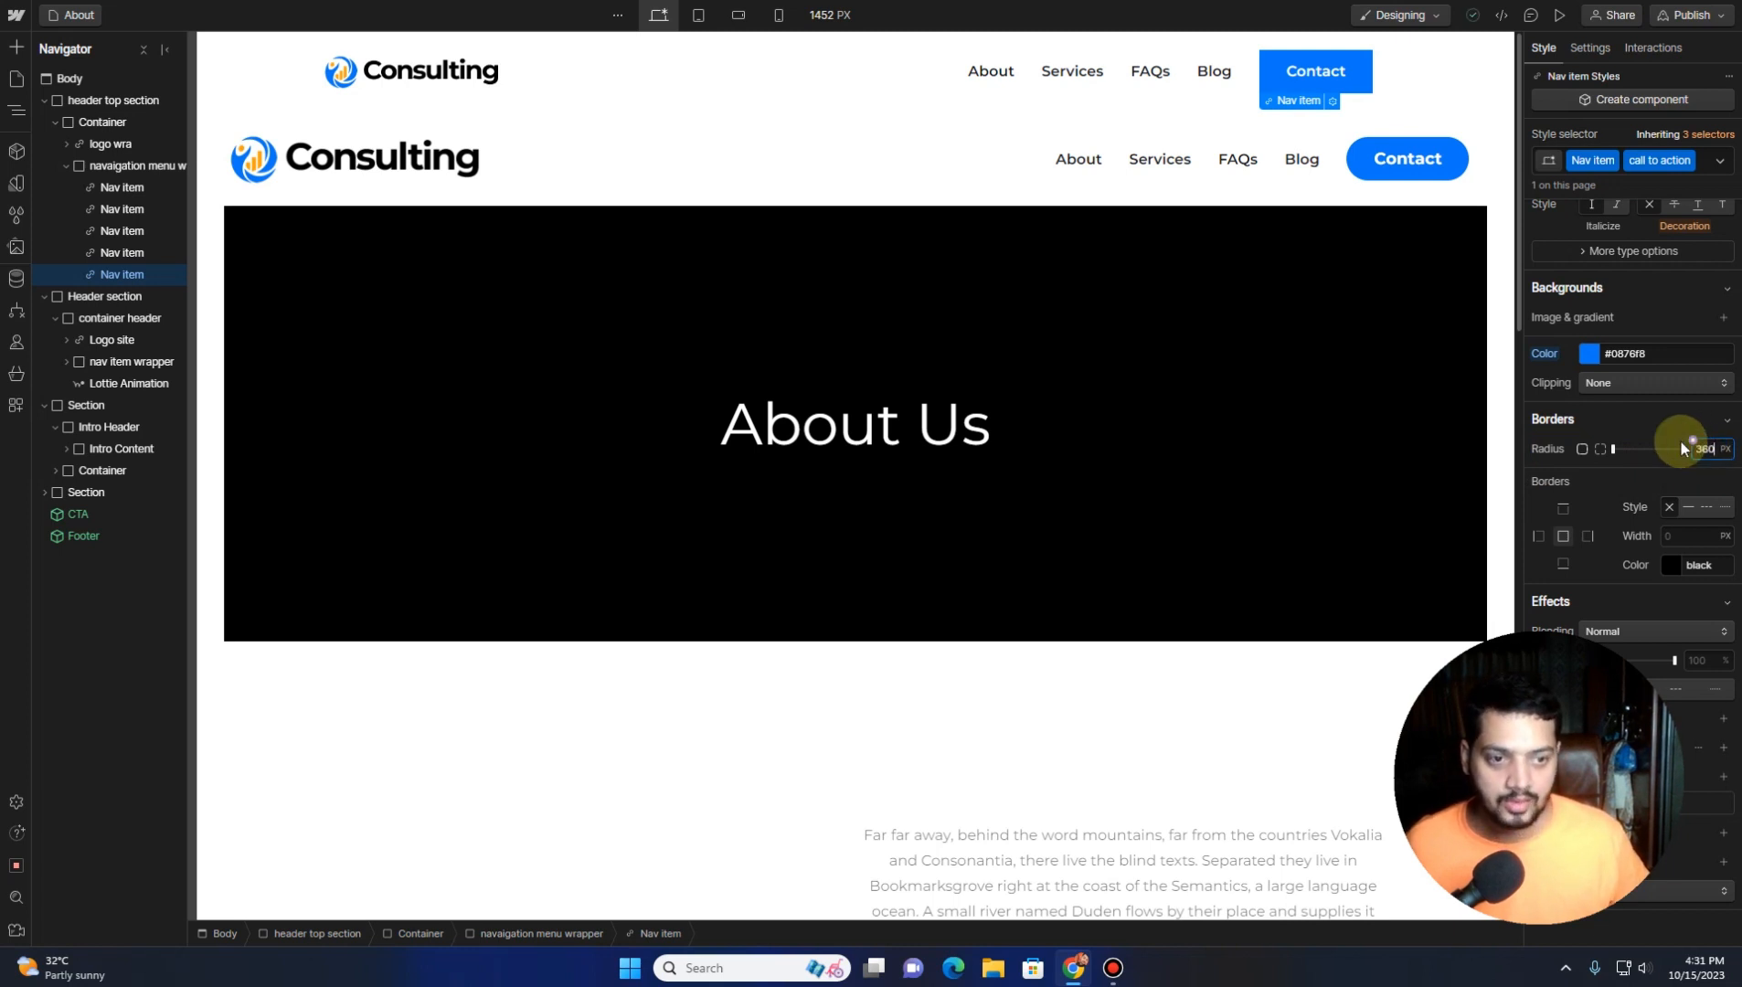
pyautogui.press('Return')
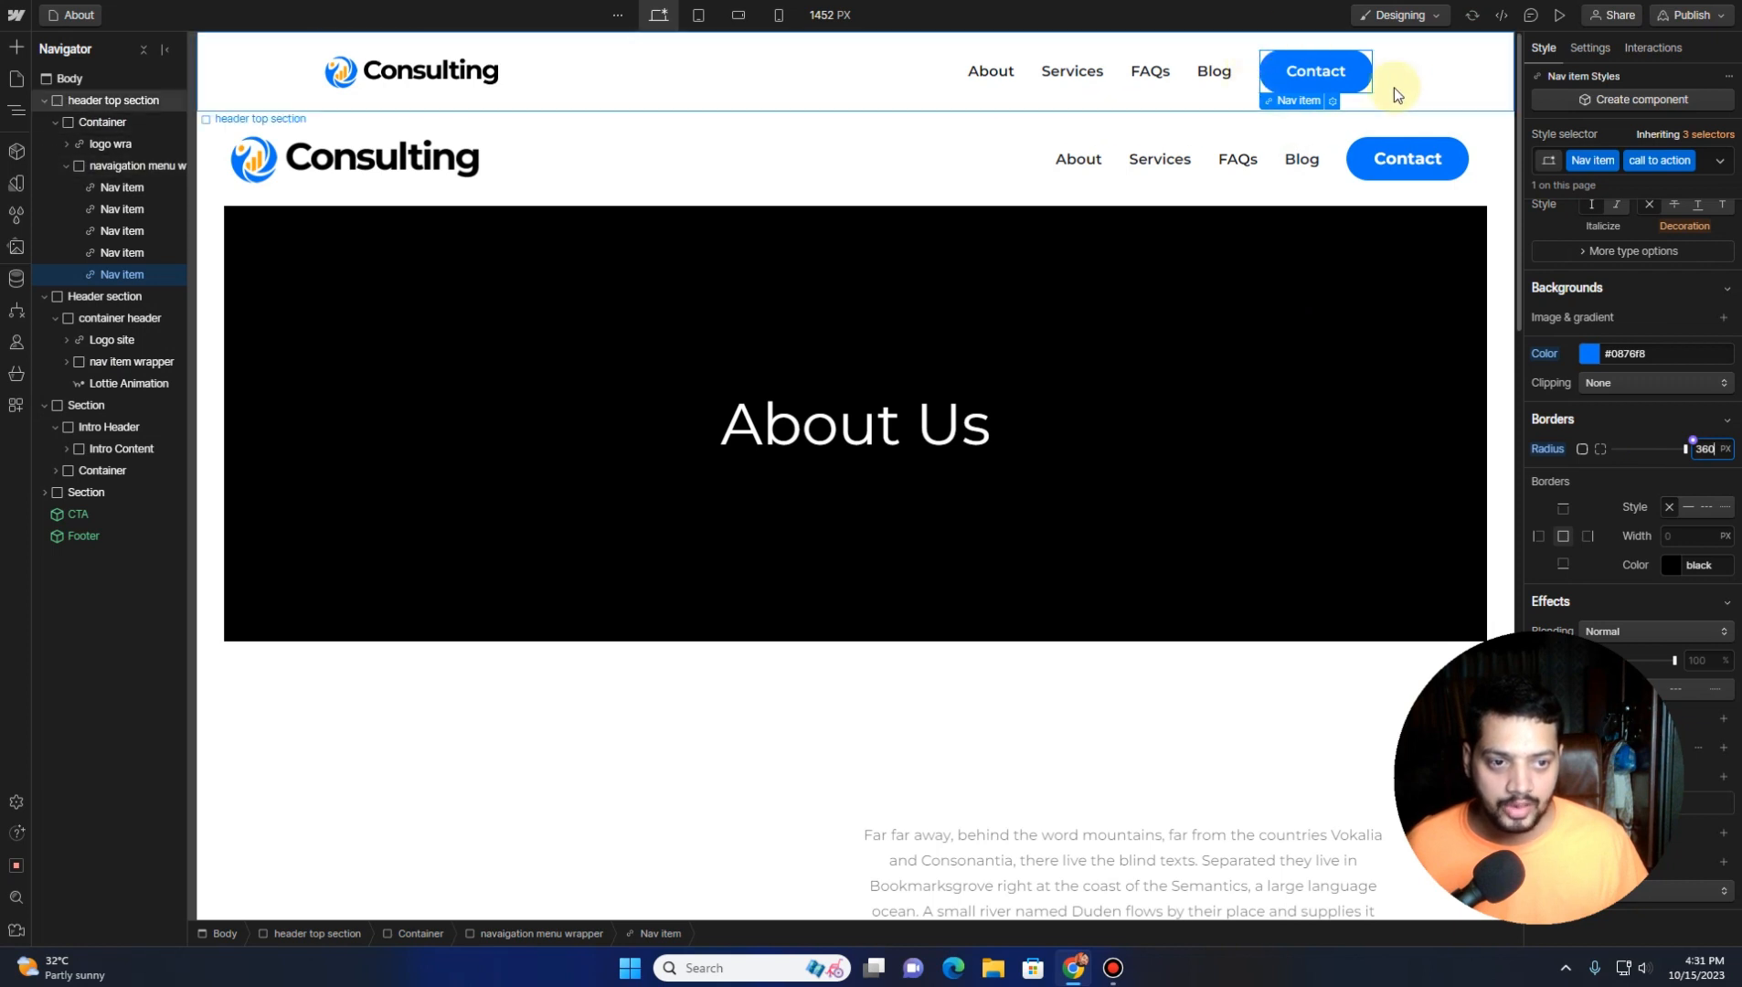
# For the Contact button's Hover state, sample the logo's orange, #ffa10d, as the background color
pyautogui.scroll(8, 1632, 452)
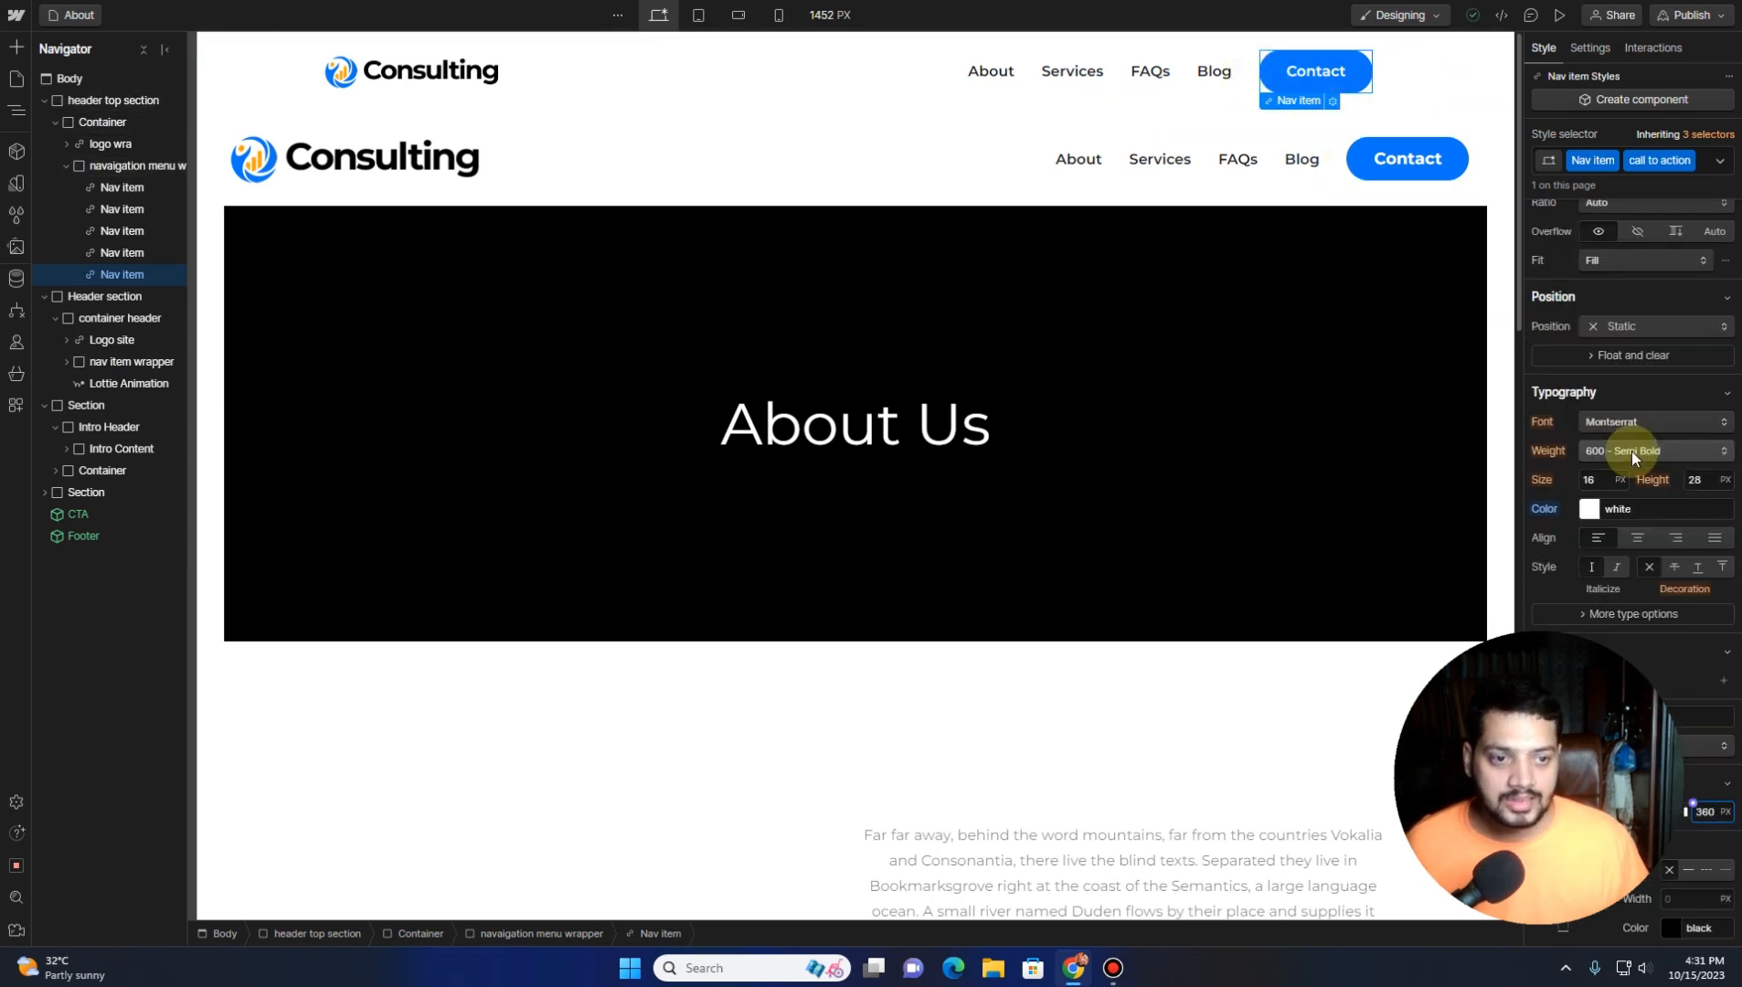
pyautogui.click(1701, 176)
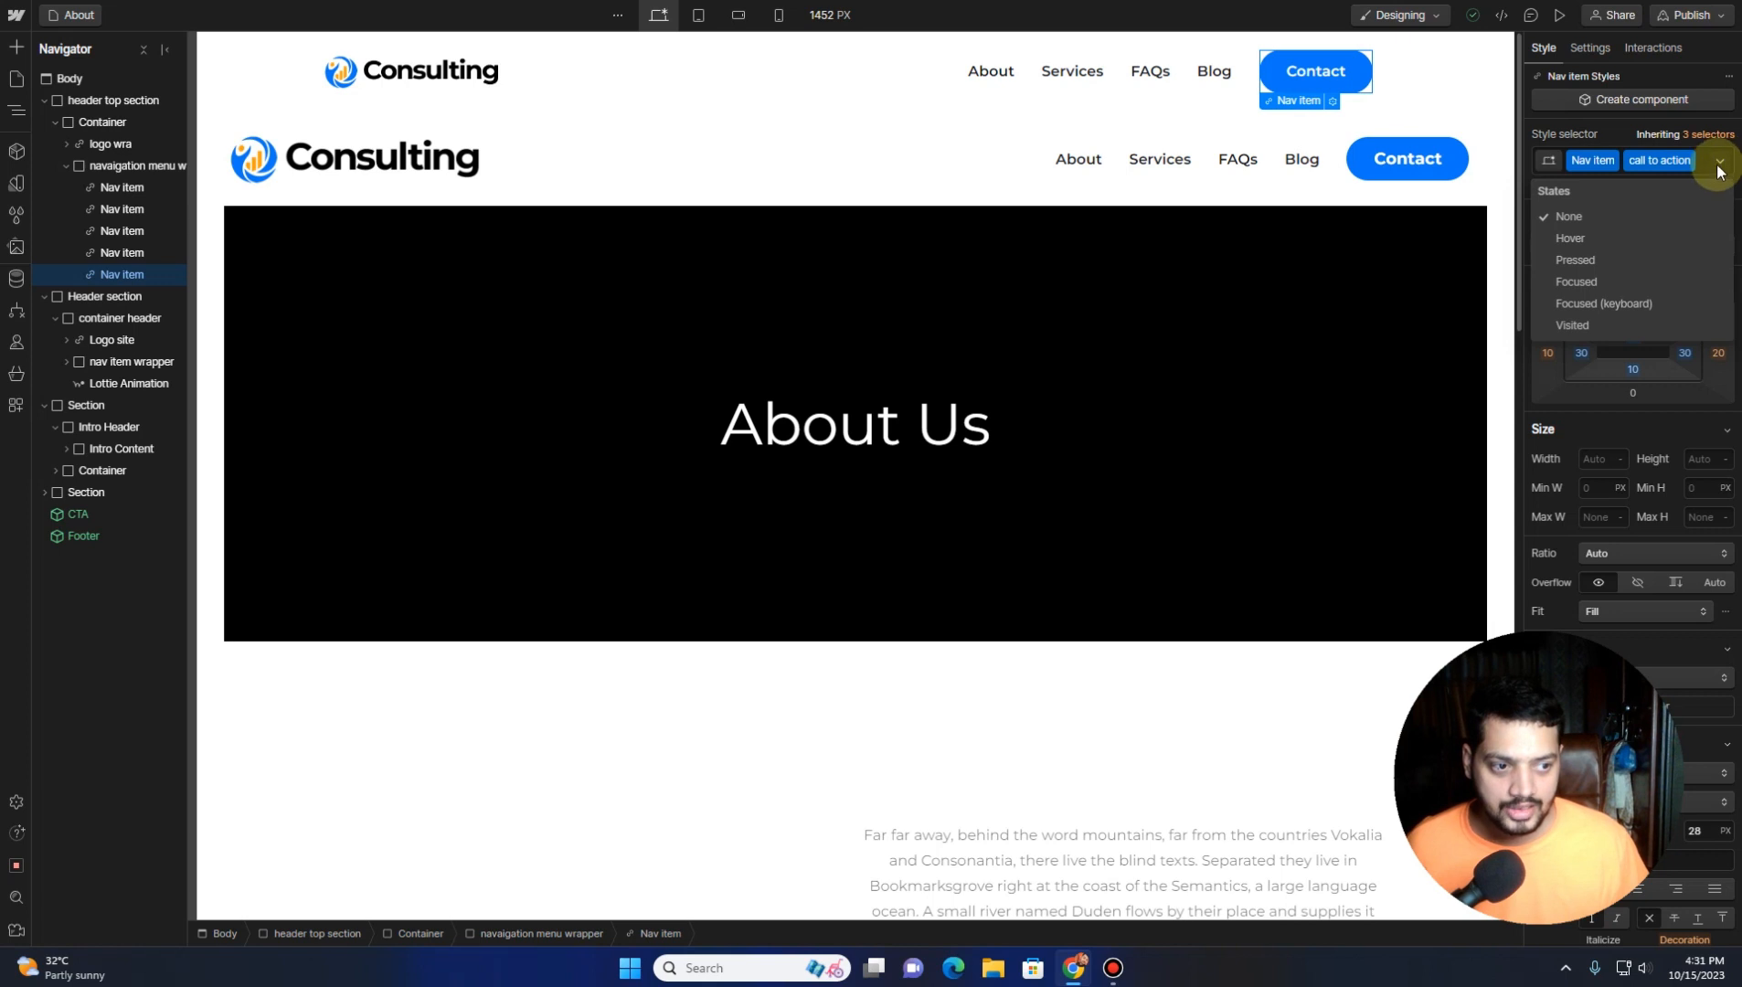
pyautogui.click(1625, 235)
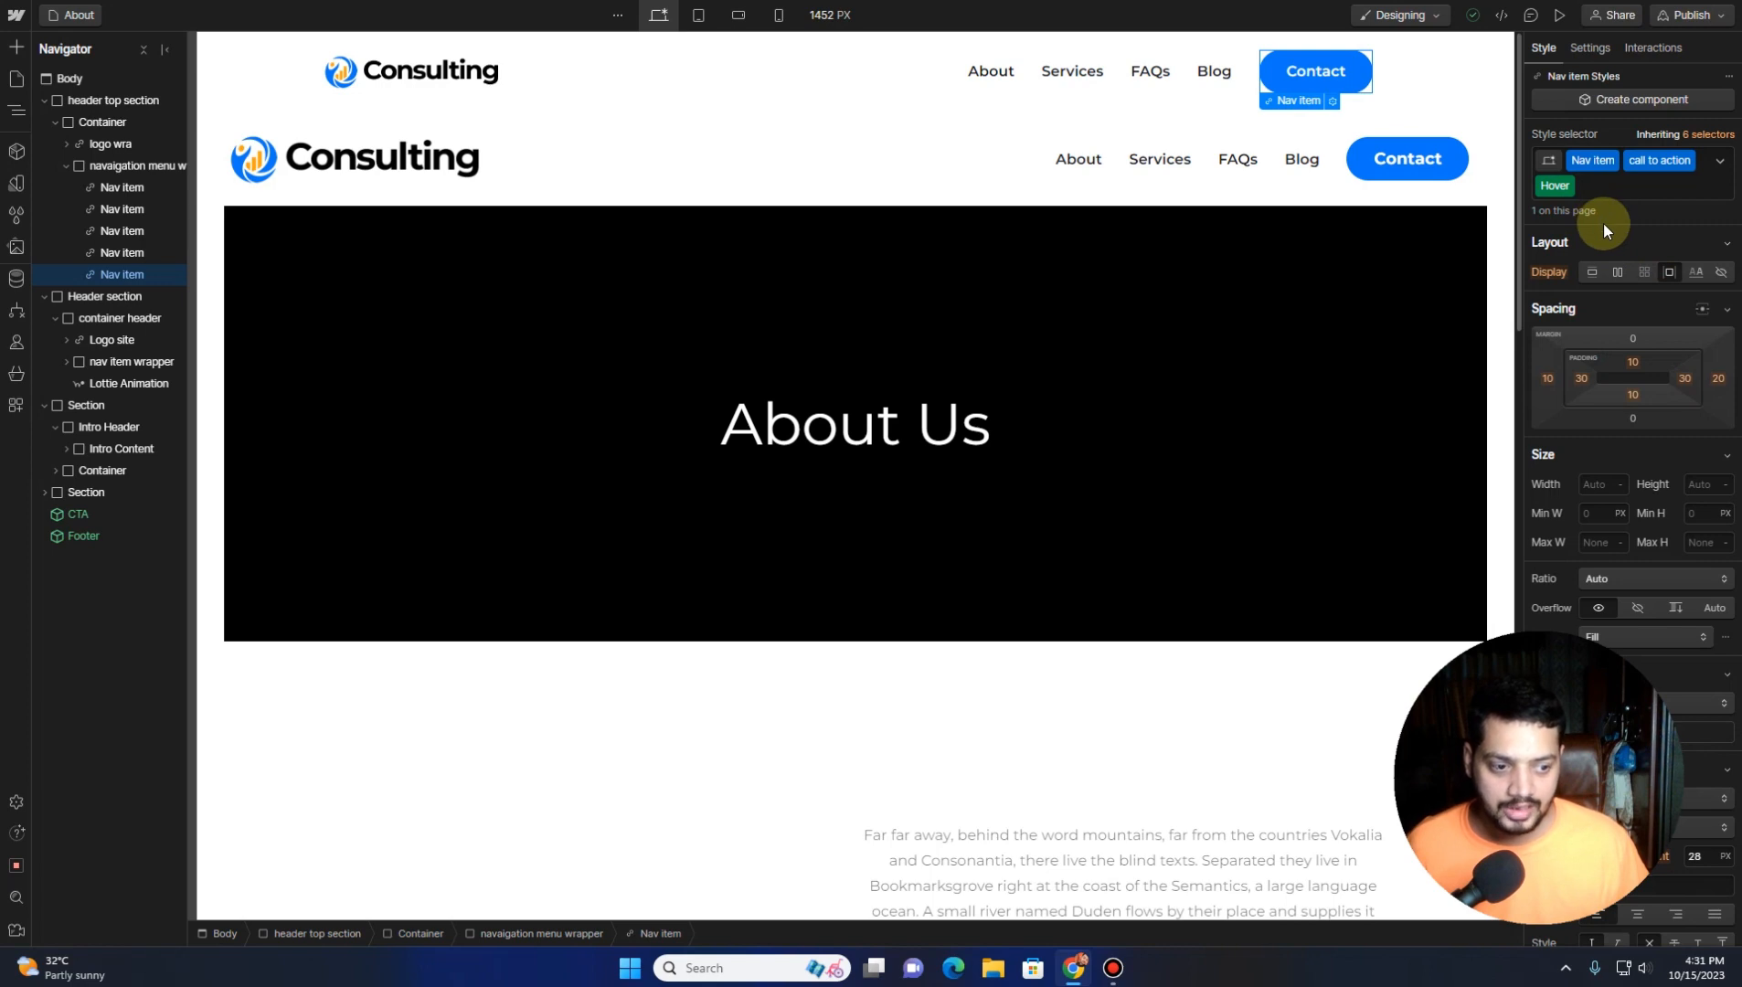
pyautogui.scroll(-10, 1587, 462)
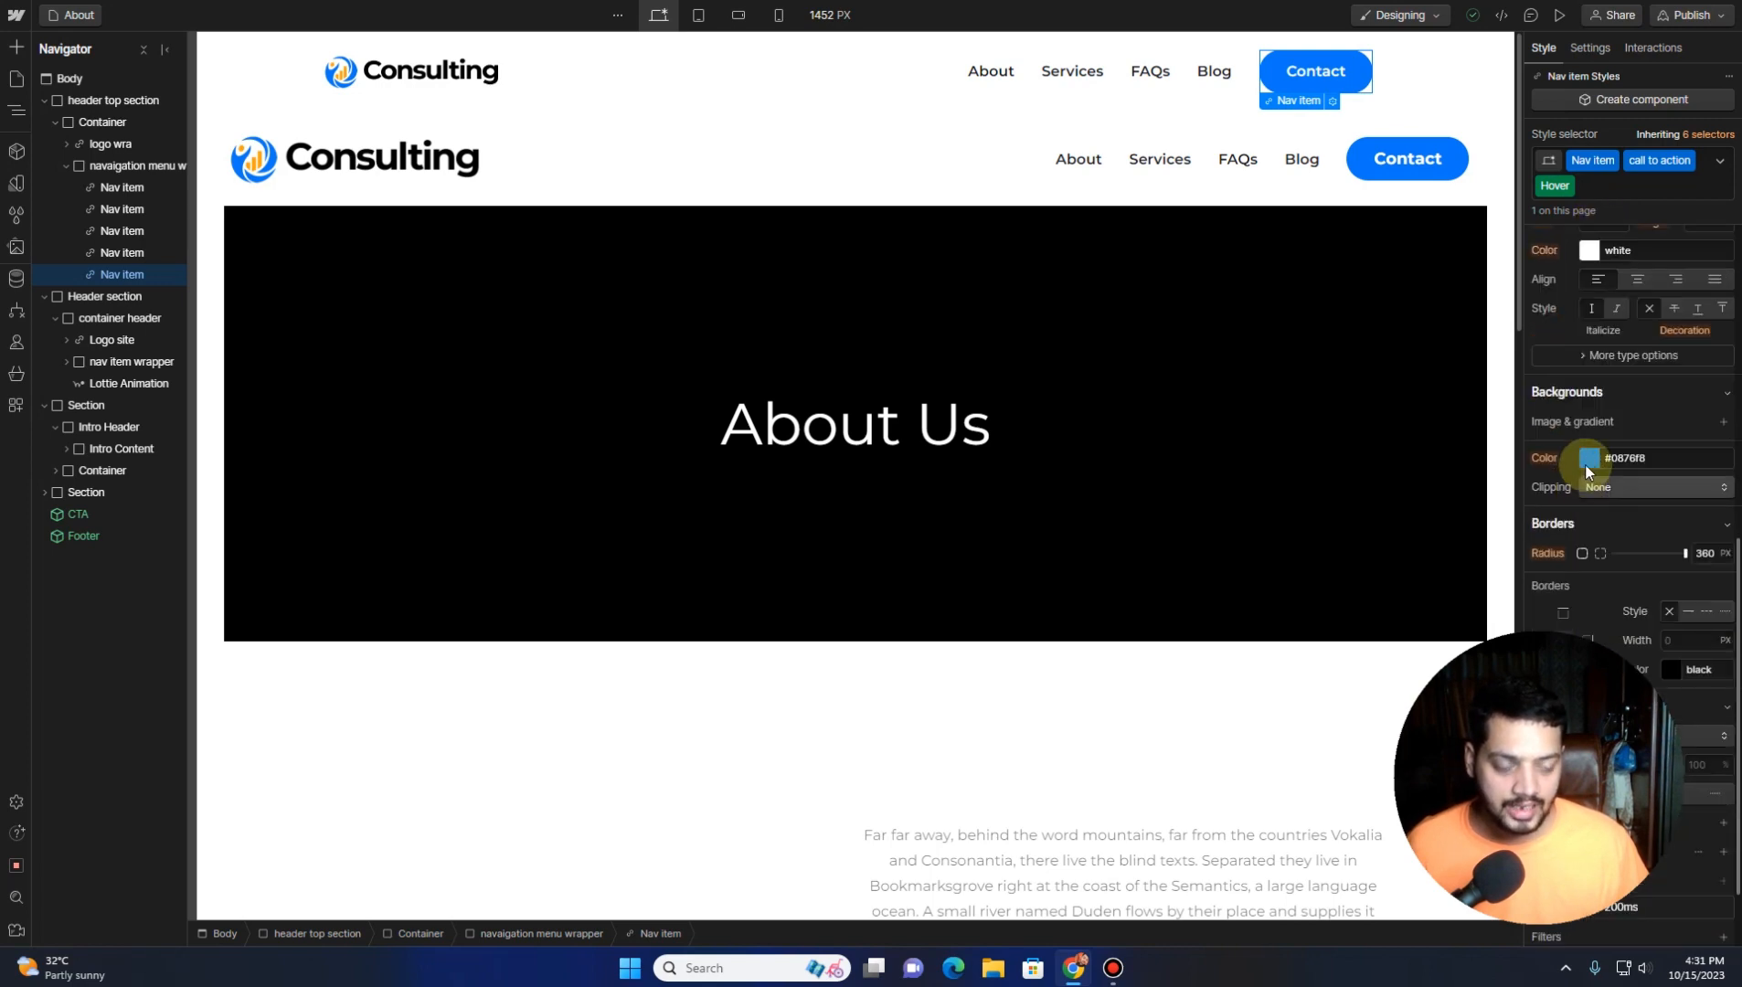
pyautogui.click(1590, 462)
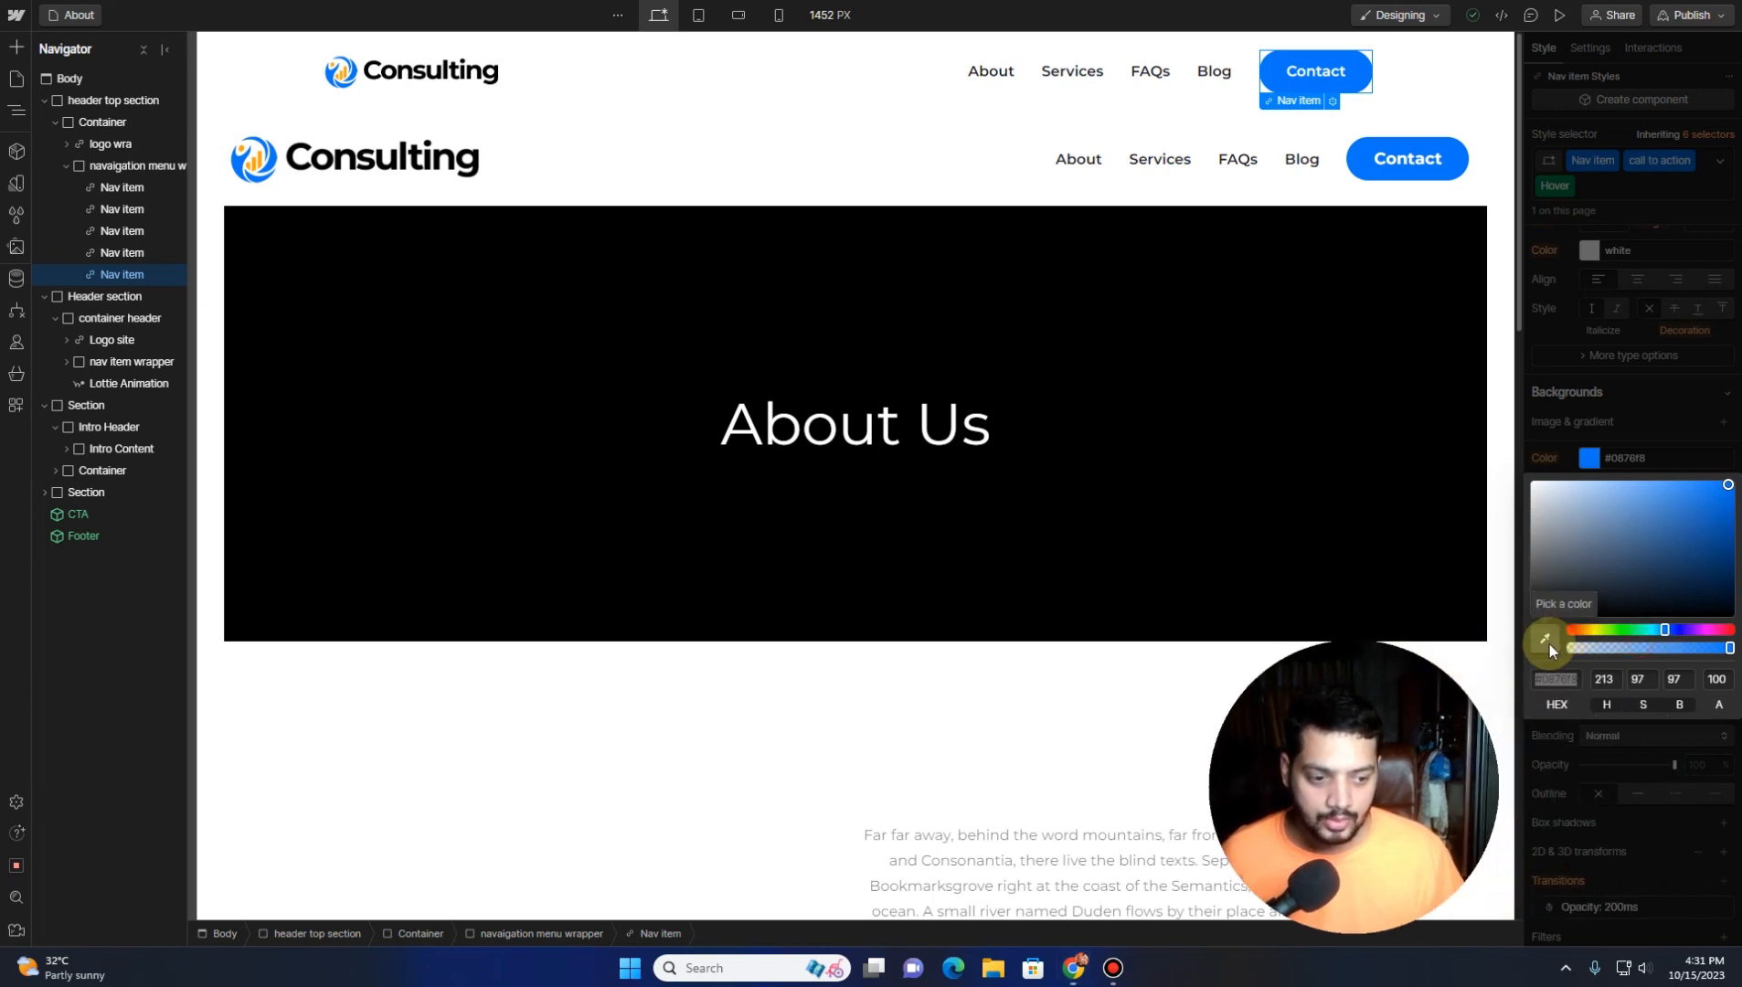
pyautogui.click(1546, 640)
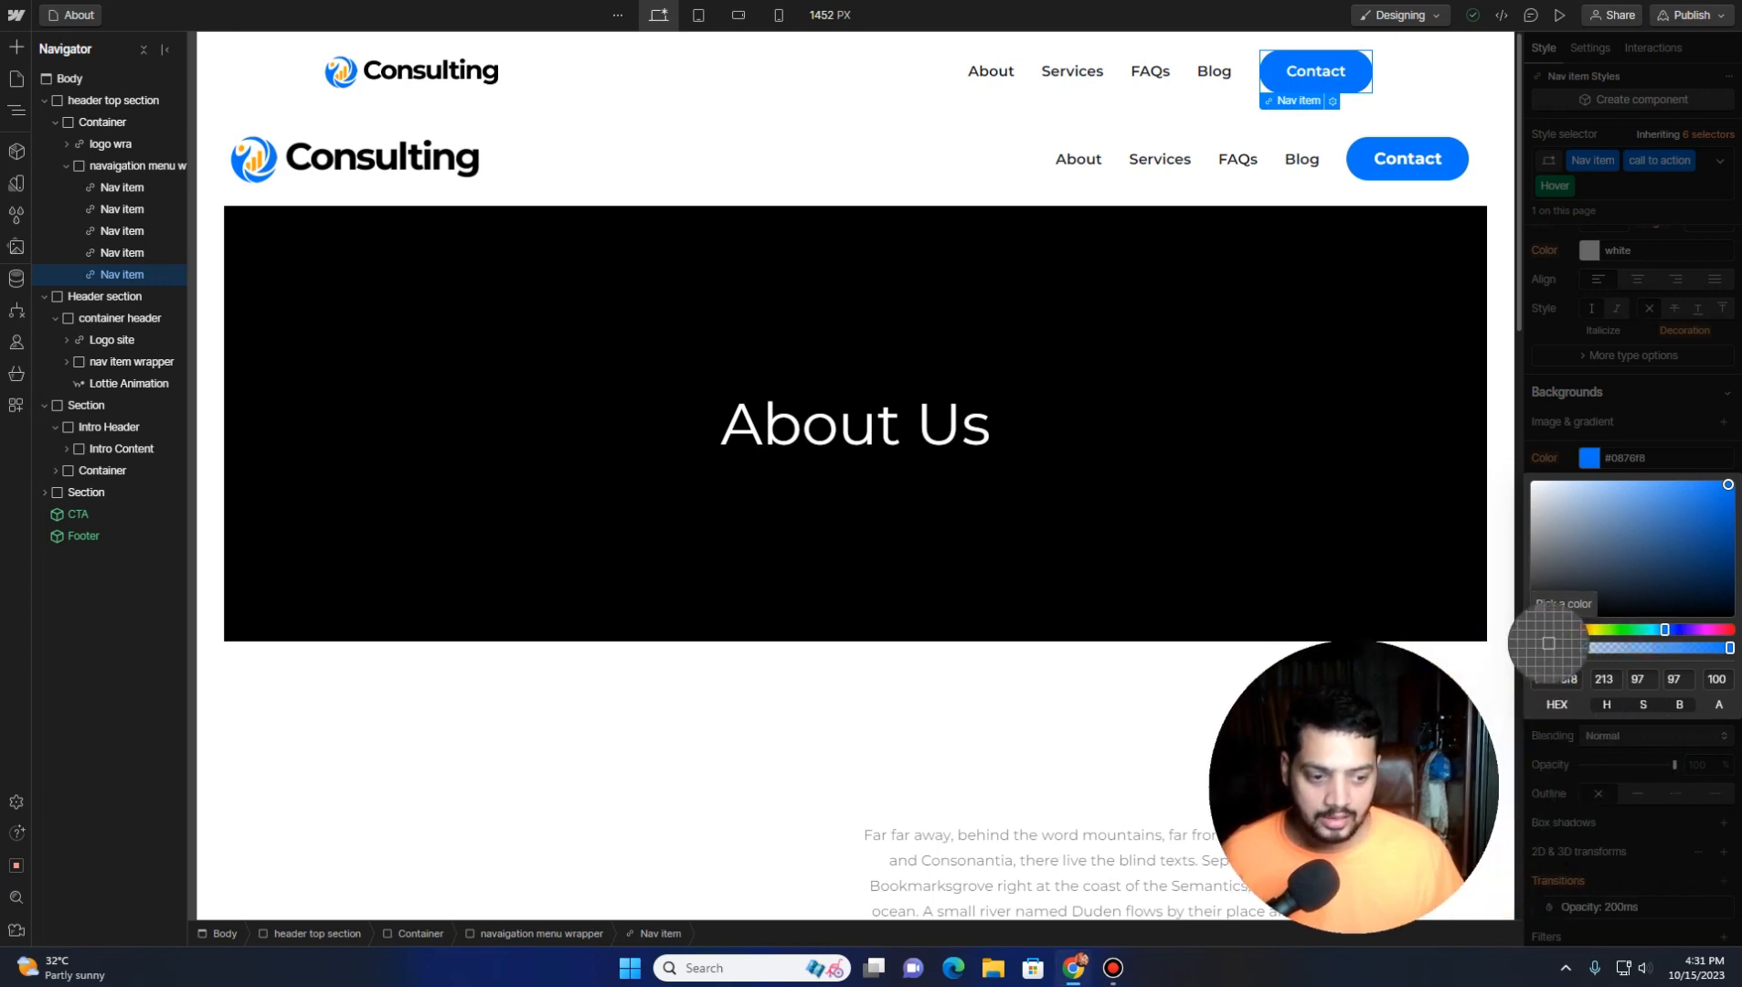
pyautogui.click(259, 158)
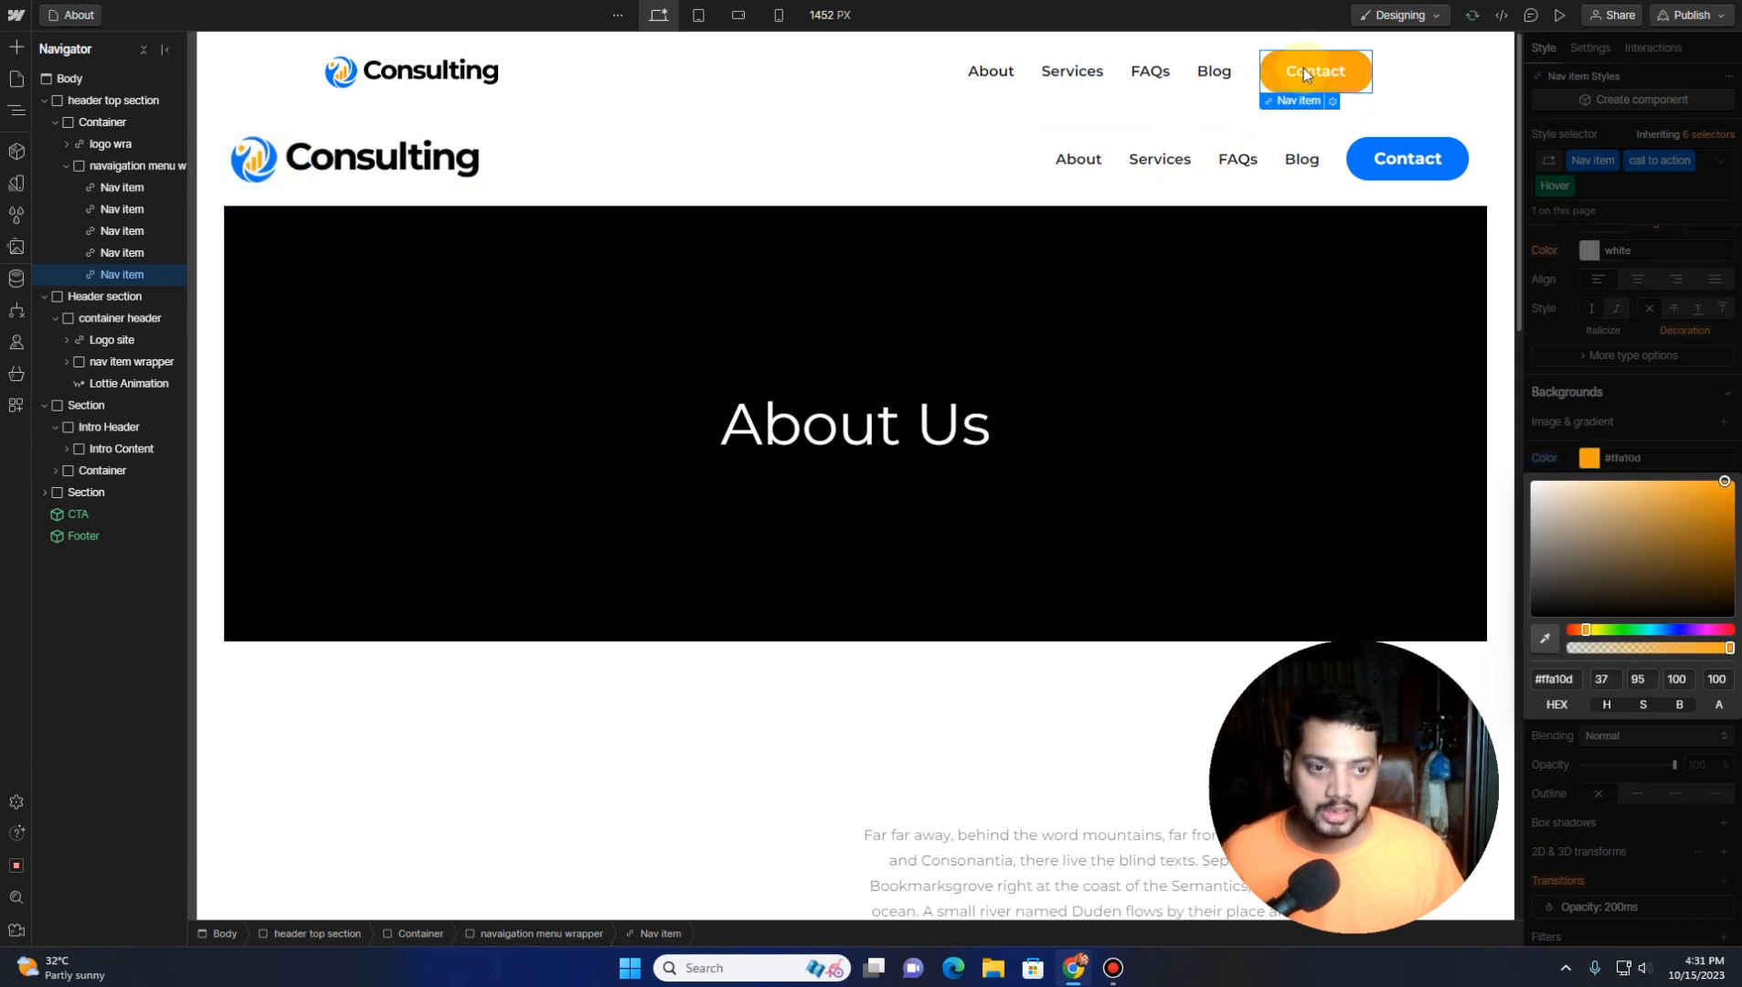
pyautogui.click(1692, 426)
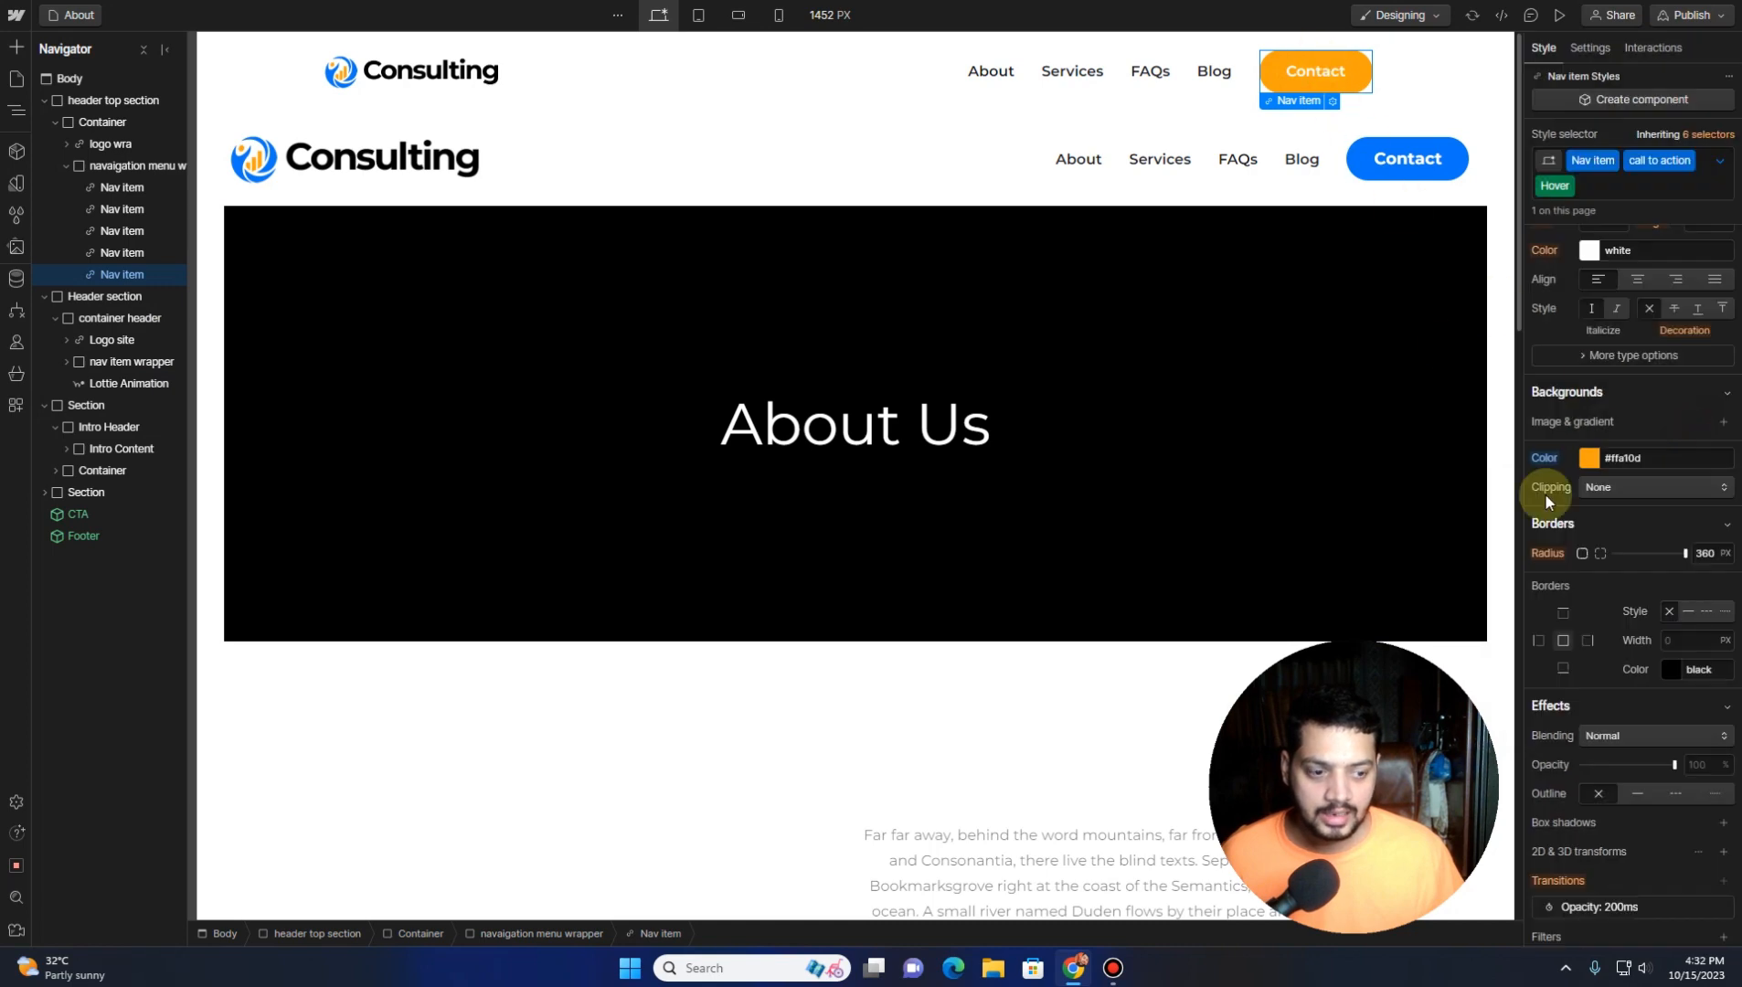
pyautogui.click(1644, 459)
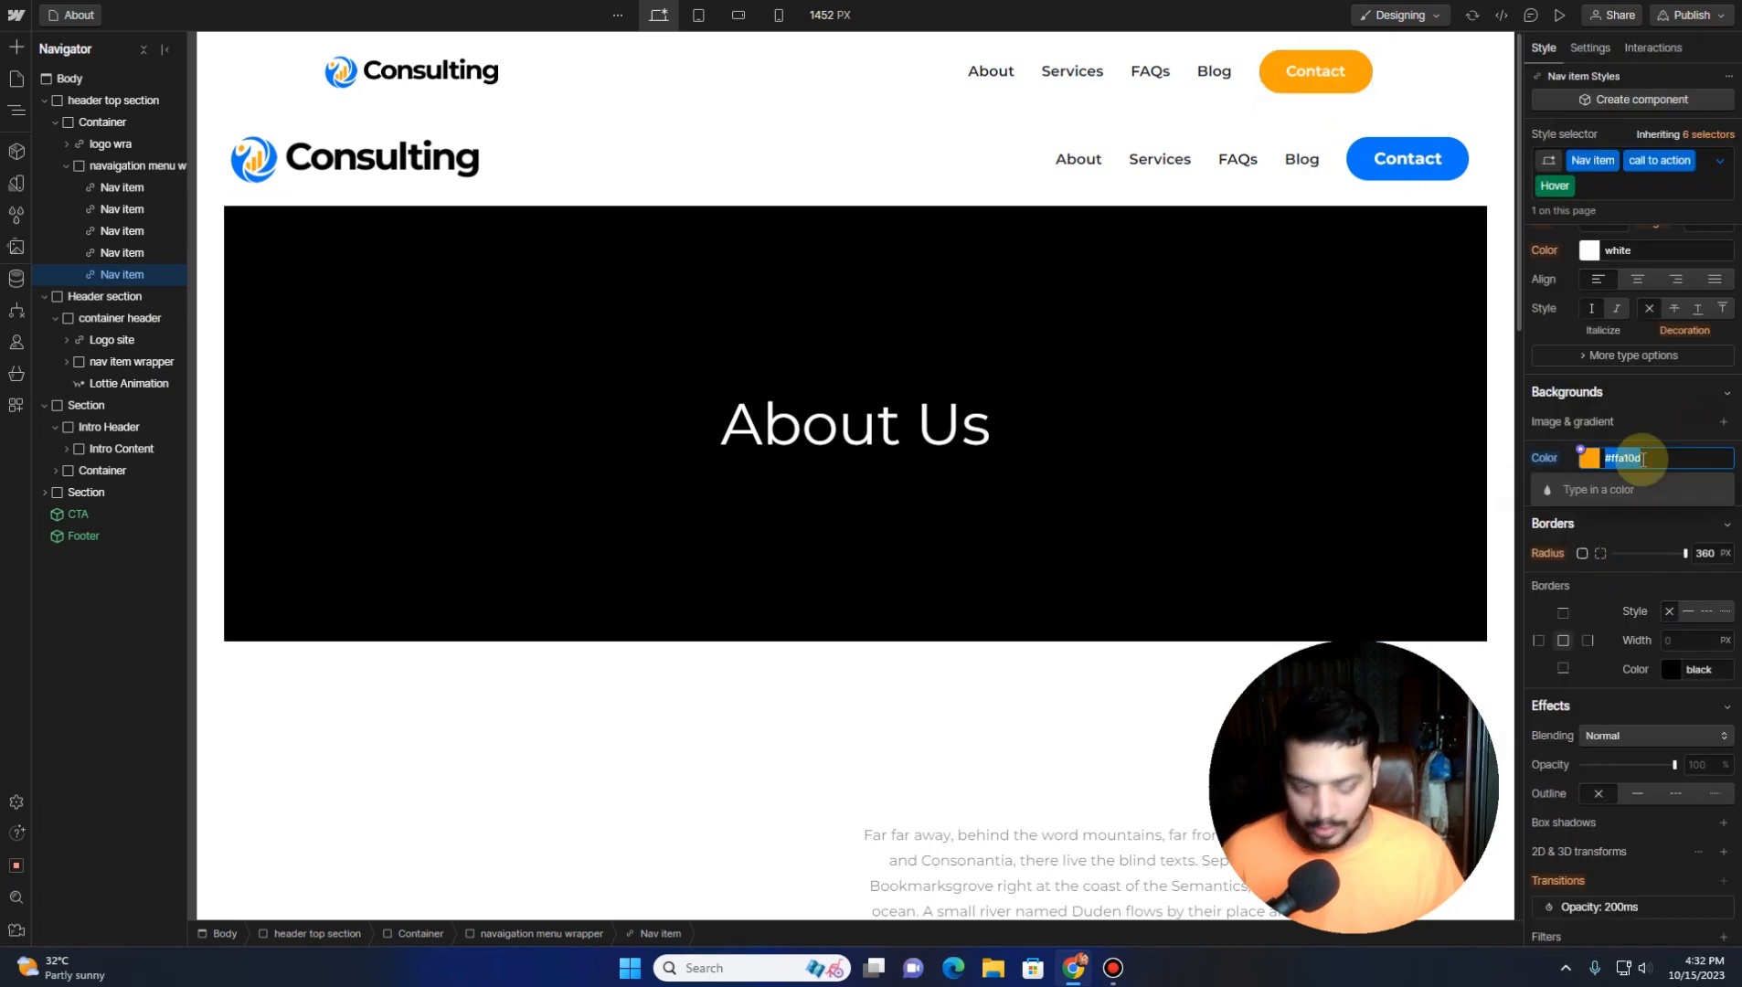
pyautogui.click(1653, 425)
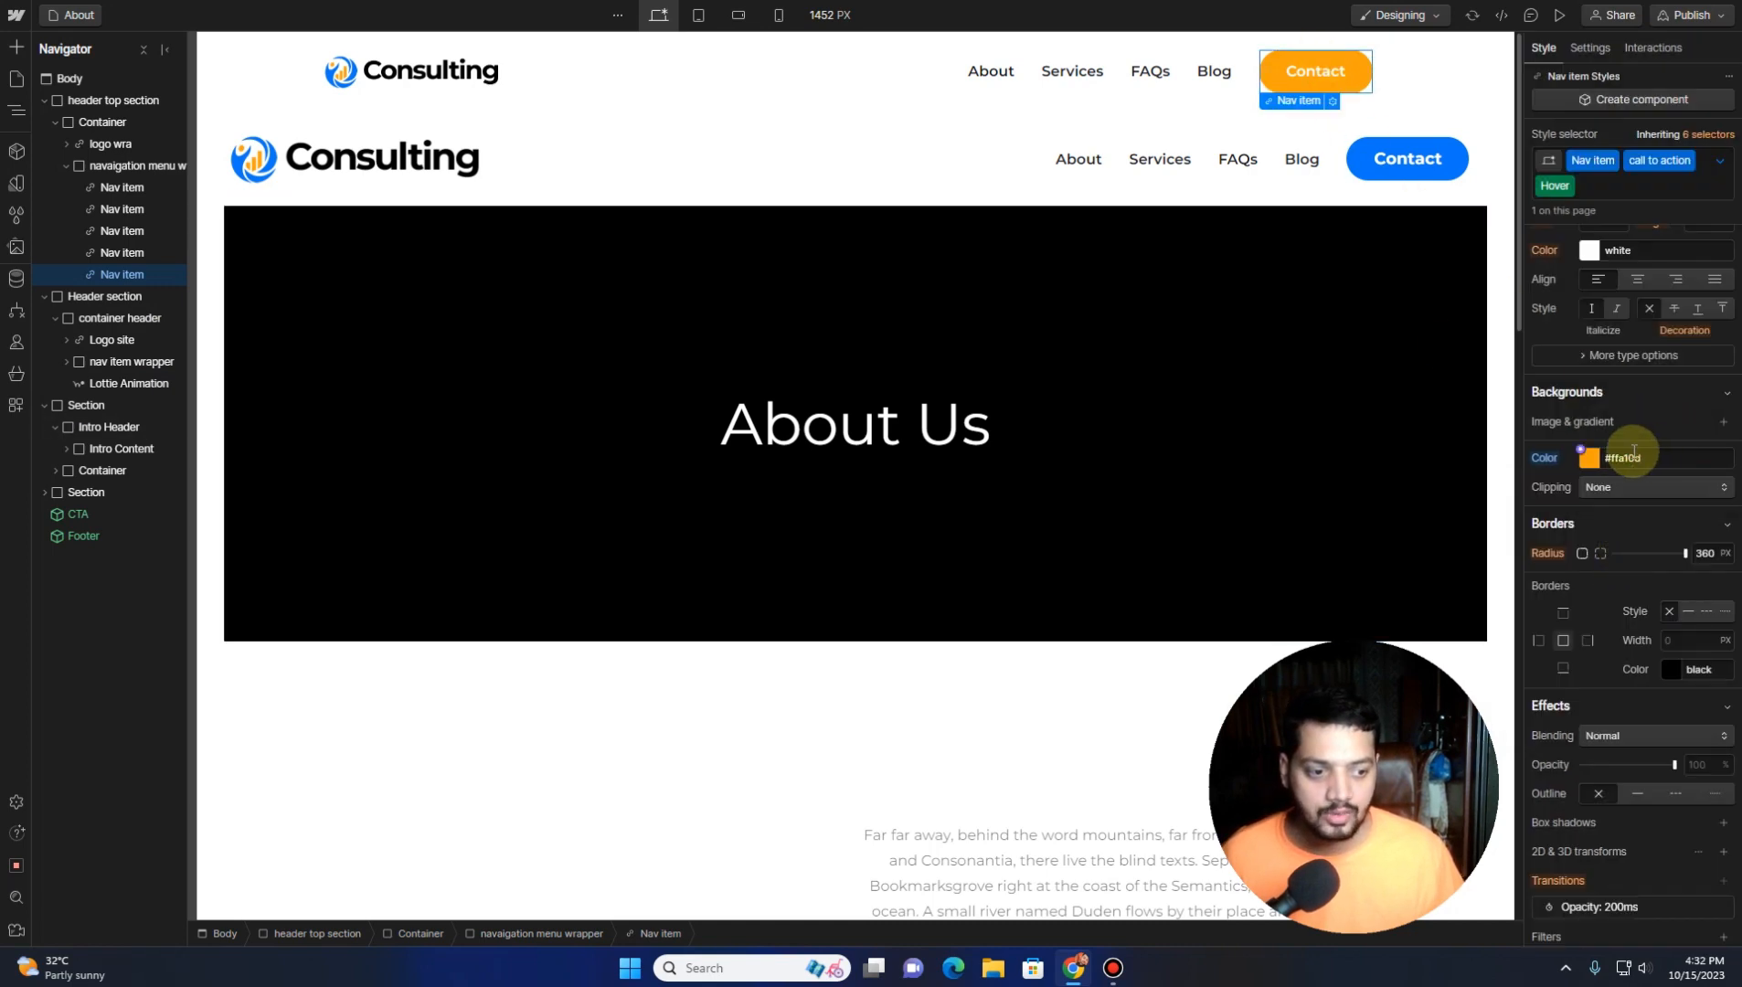
# Set the Contact button's Pressed state background color to #ffa10d and return the style selector to the None state
pyautogui.click(1721, 162)
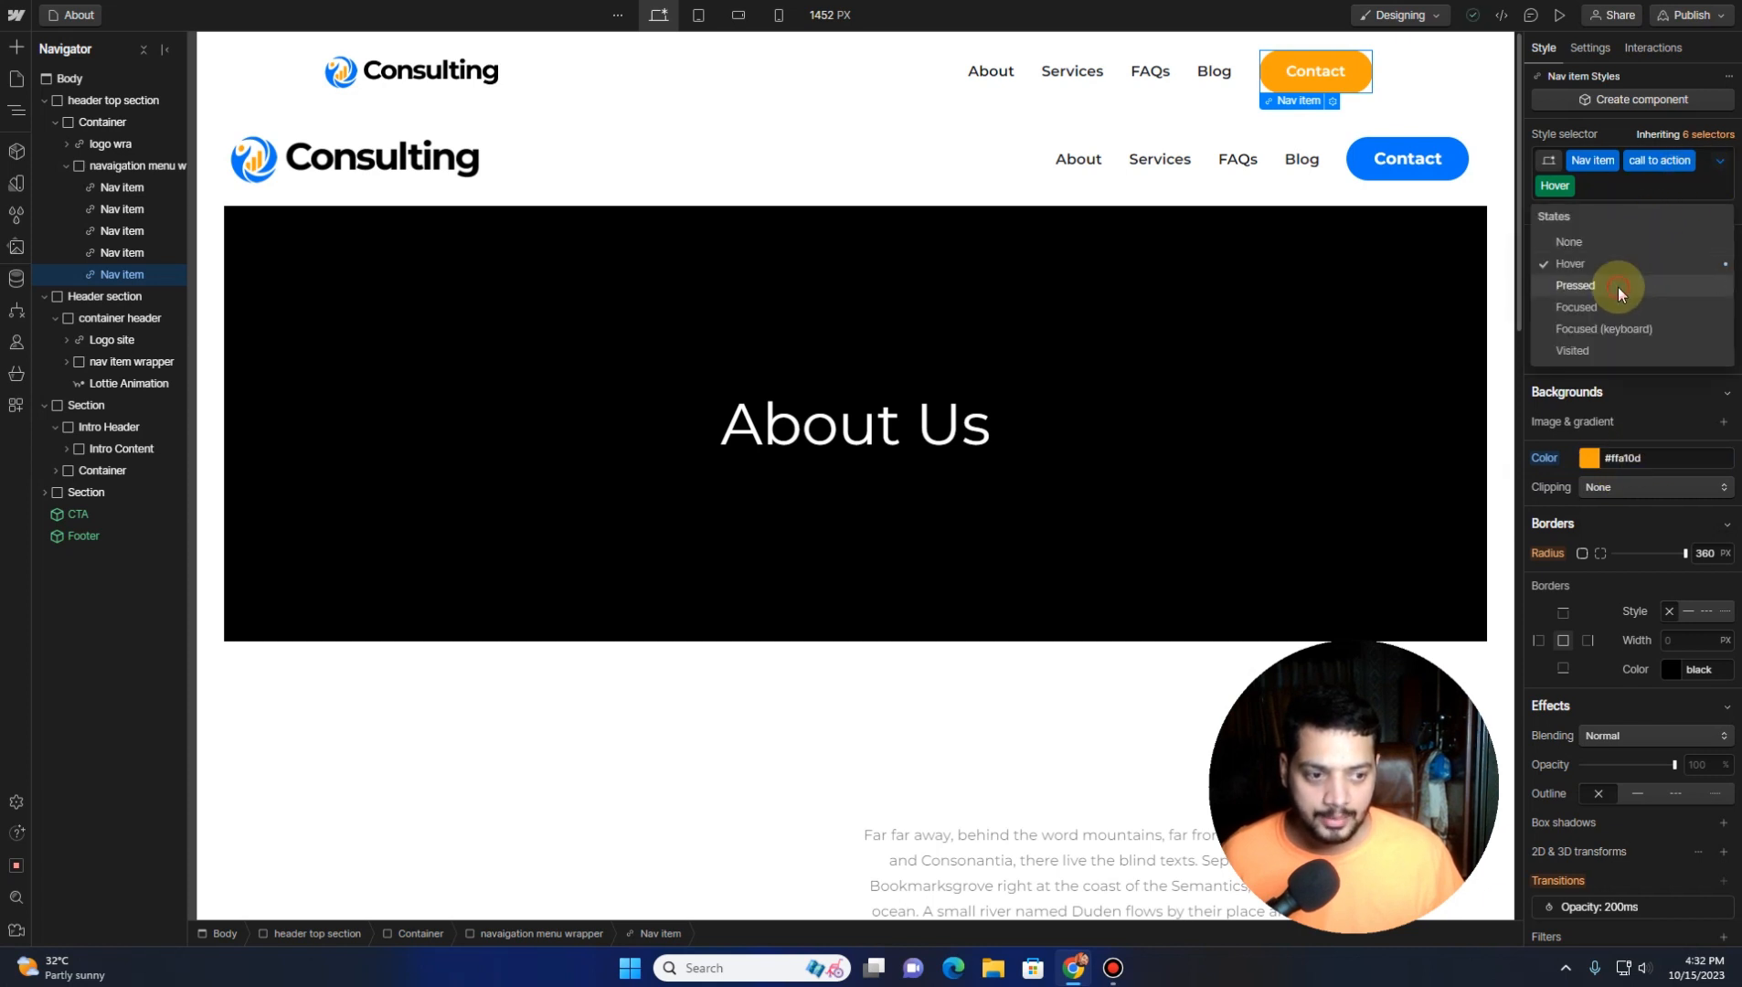
pyautogui.click(1618, 287)
pyautogui.click(1653, 457)
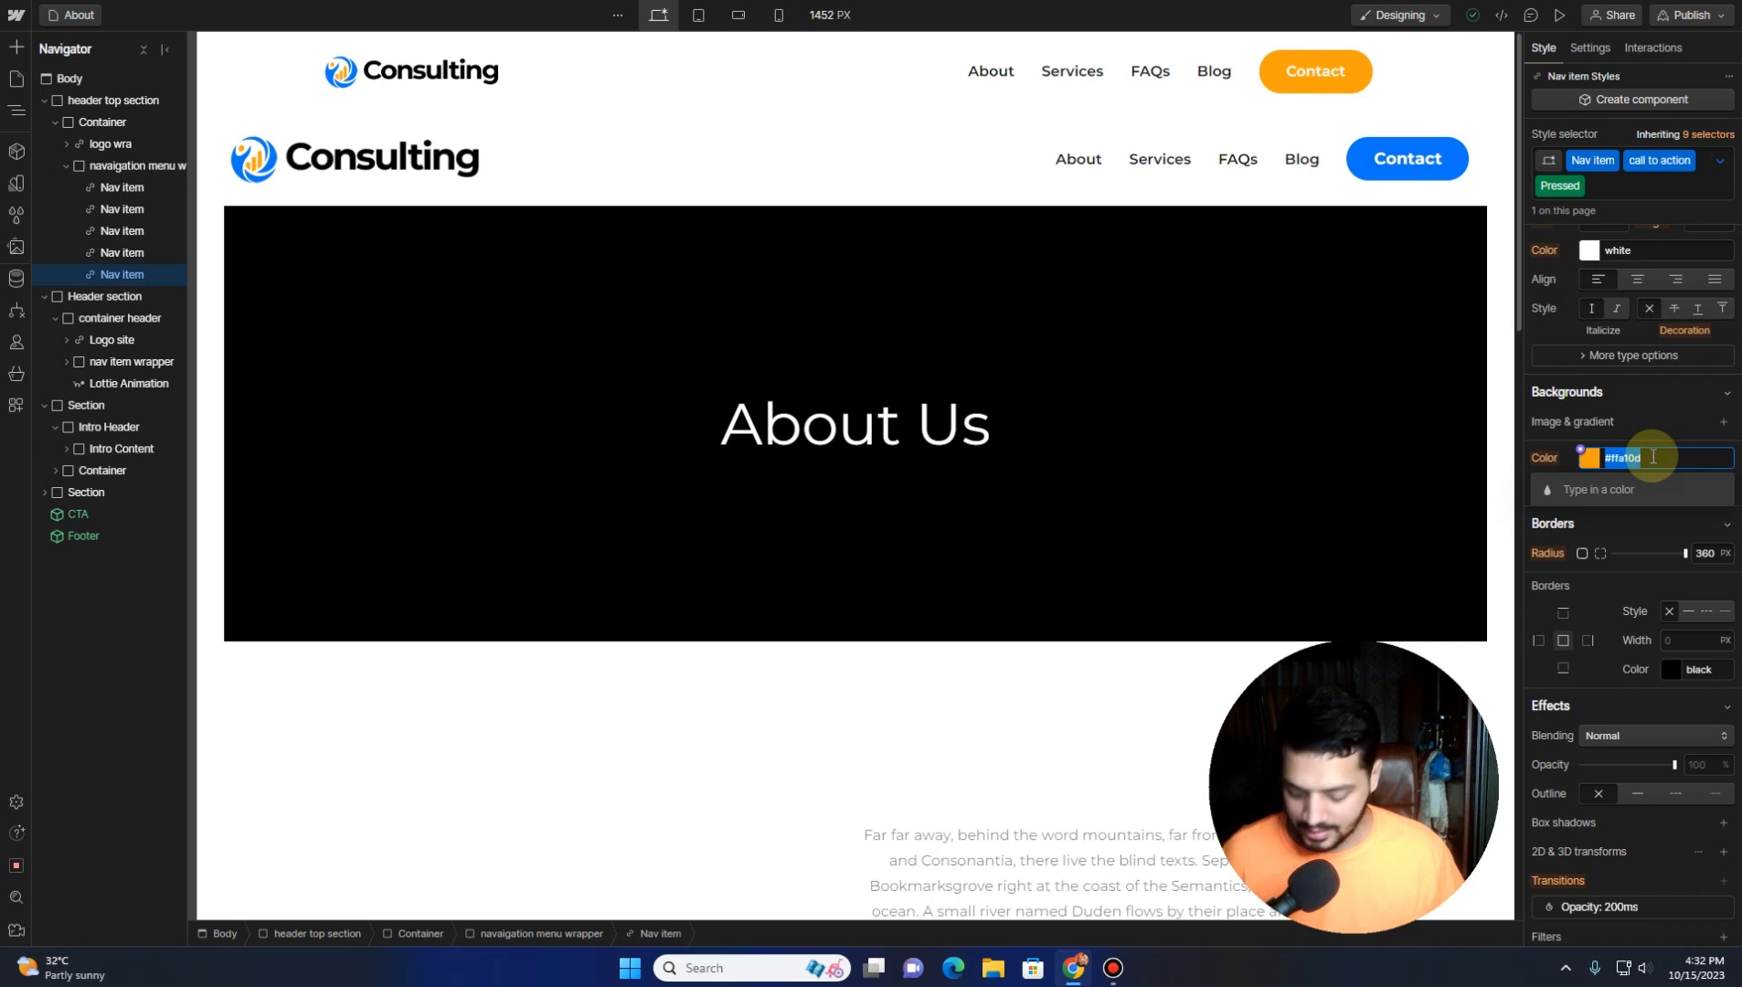
pyautogui.click(1652, 457)
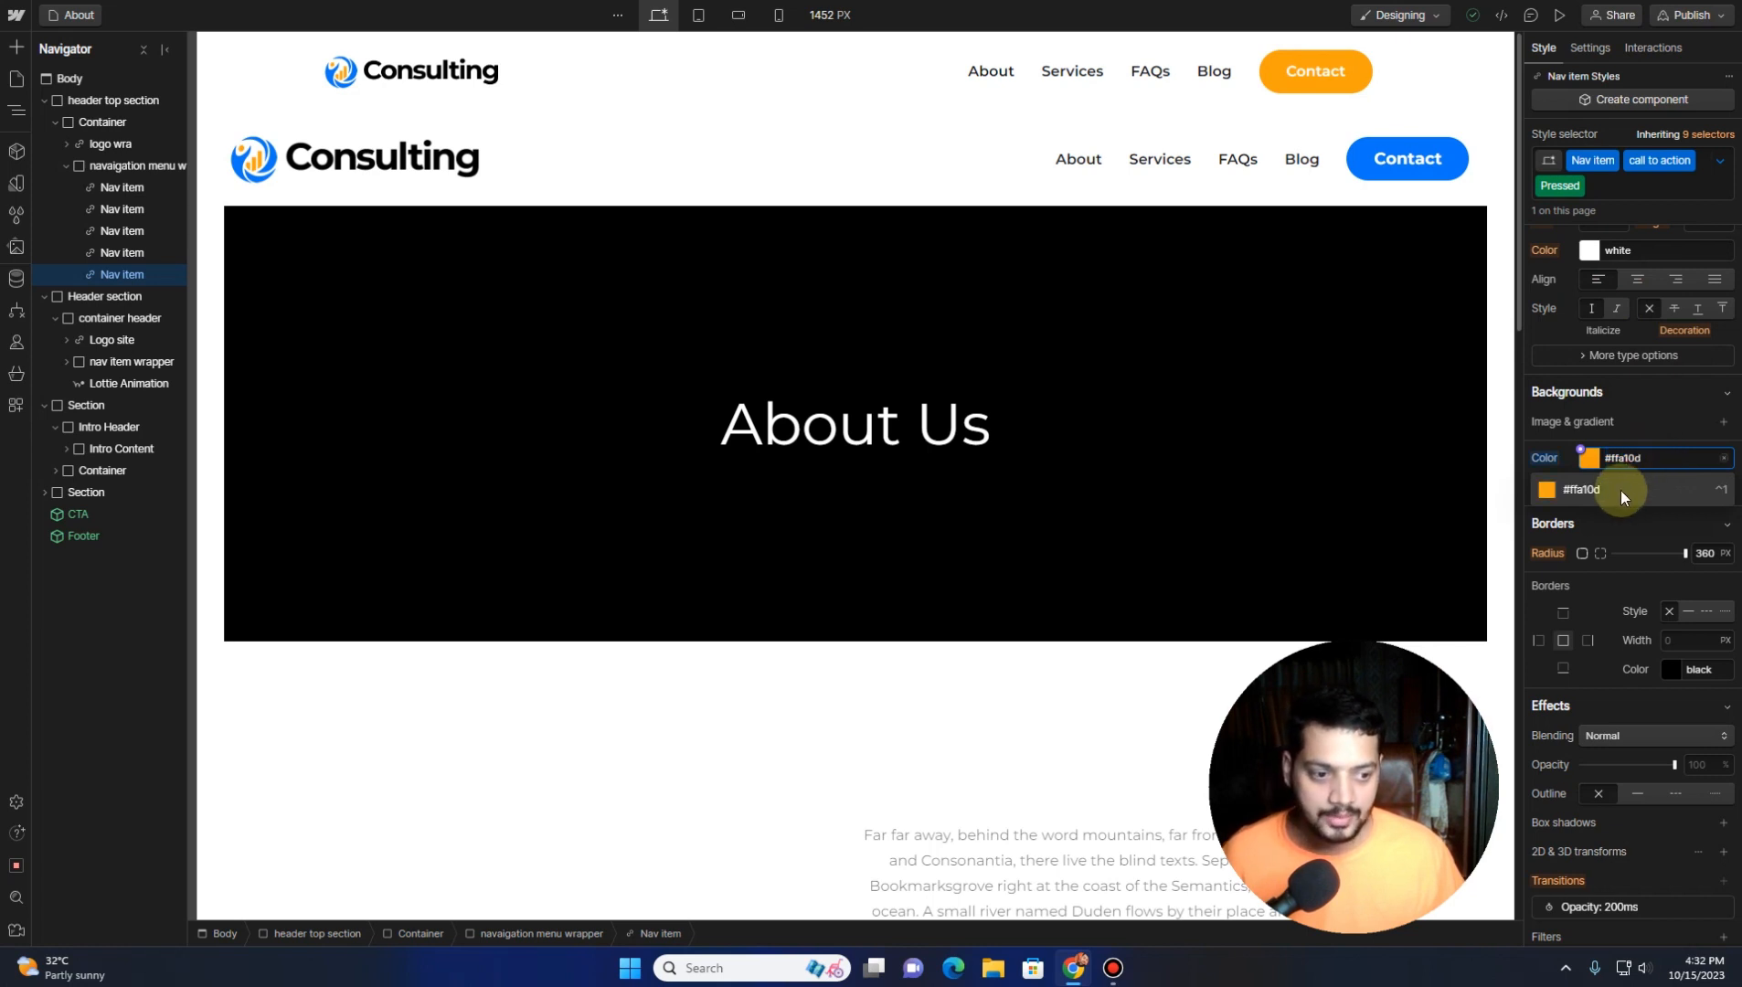
pyautogui.click(1621, 490)
pyautogui.click(1724, 163)
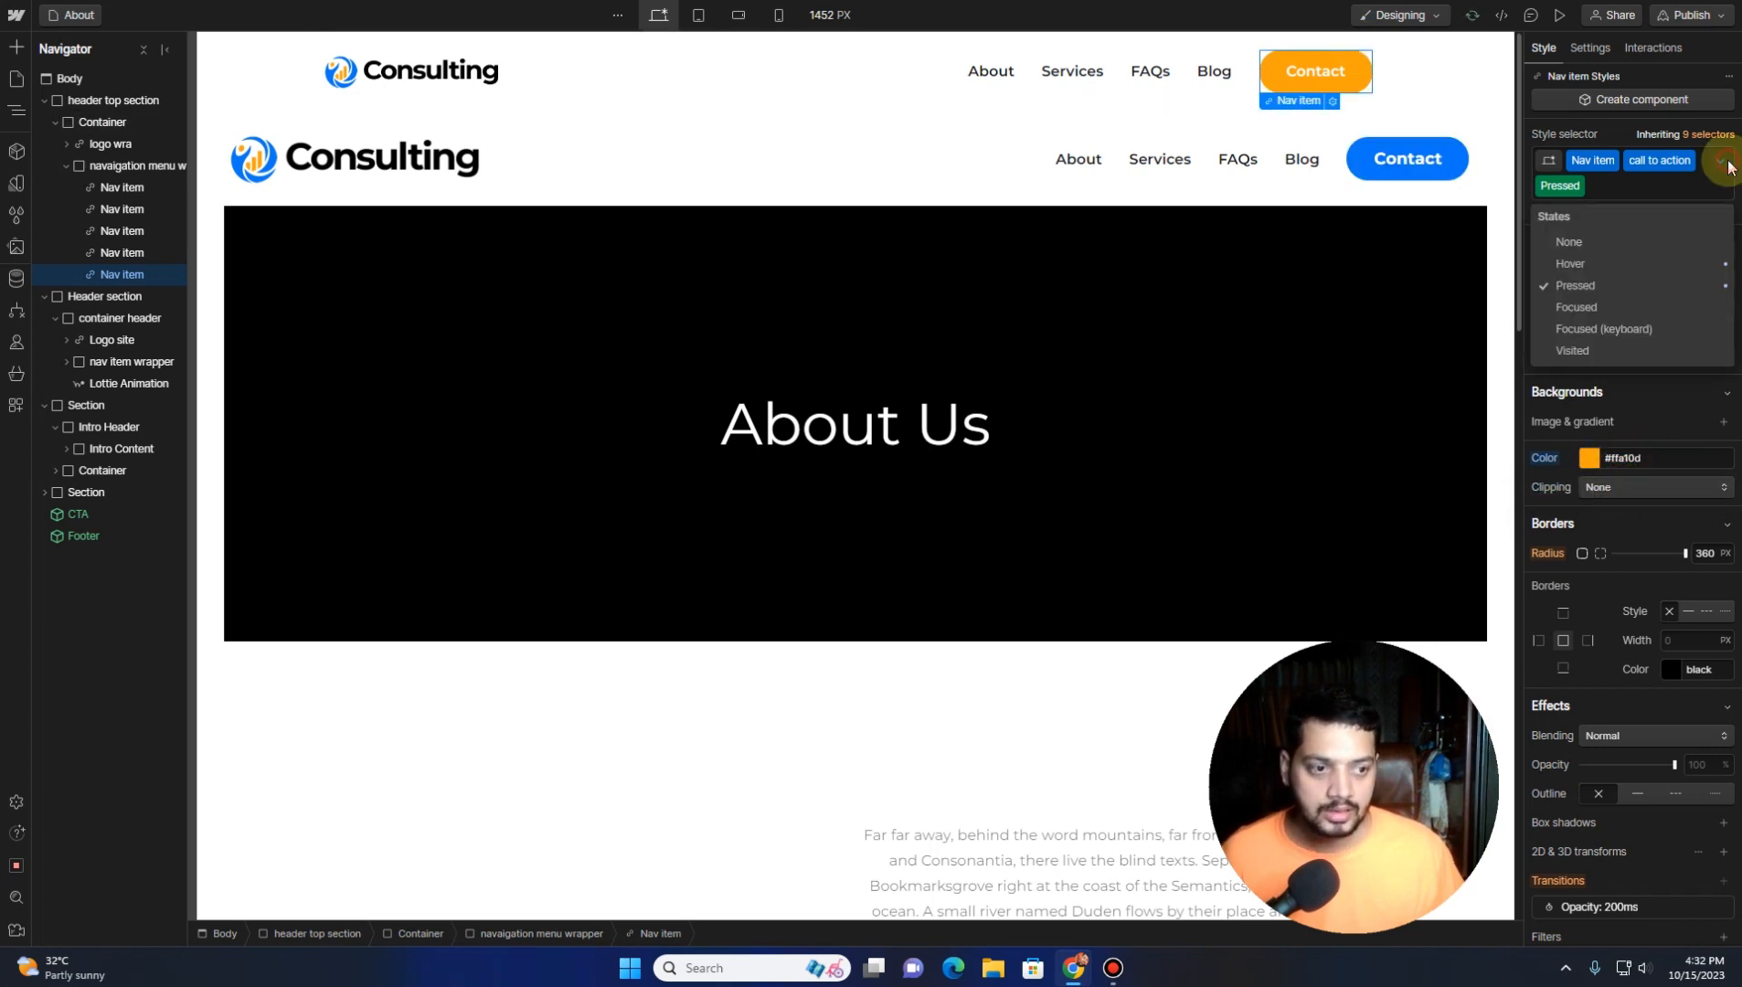
pyautogui.click(1629, 245)
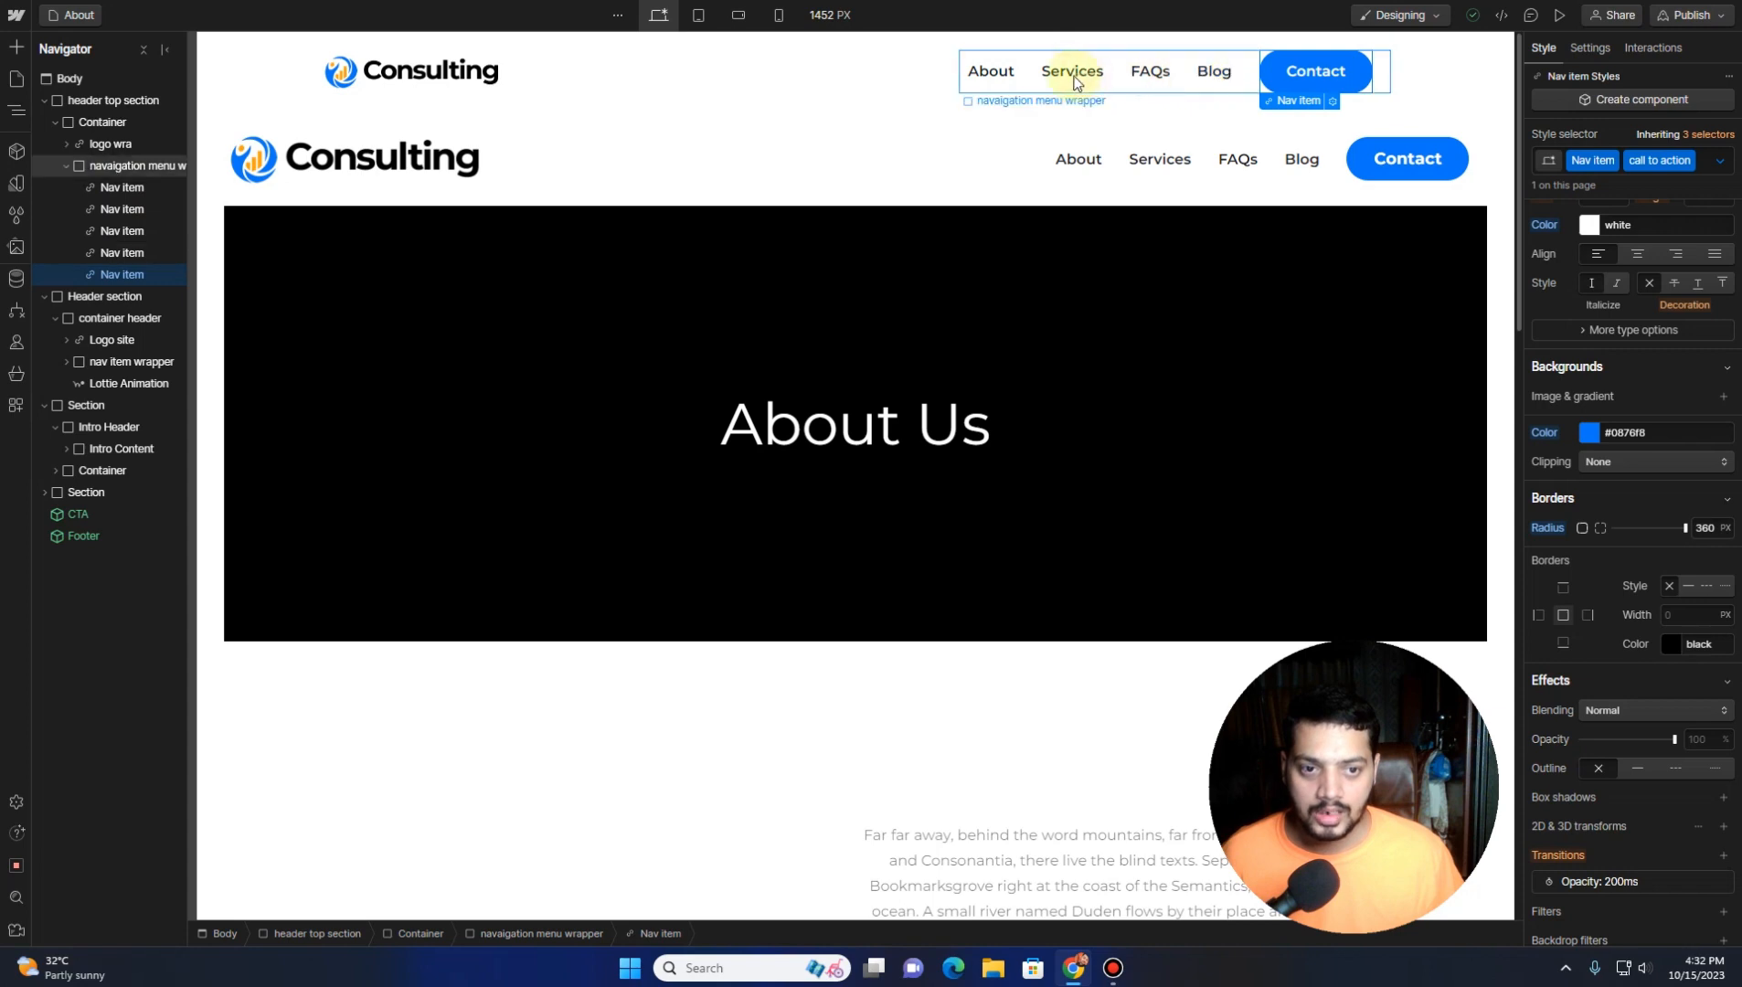
# For the nav links' Hover state, sample the logo's orange, #ffa311, as the text color
pyautogui.click(997, 73)
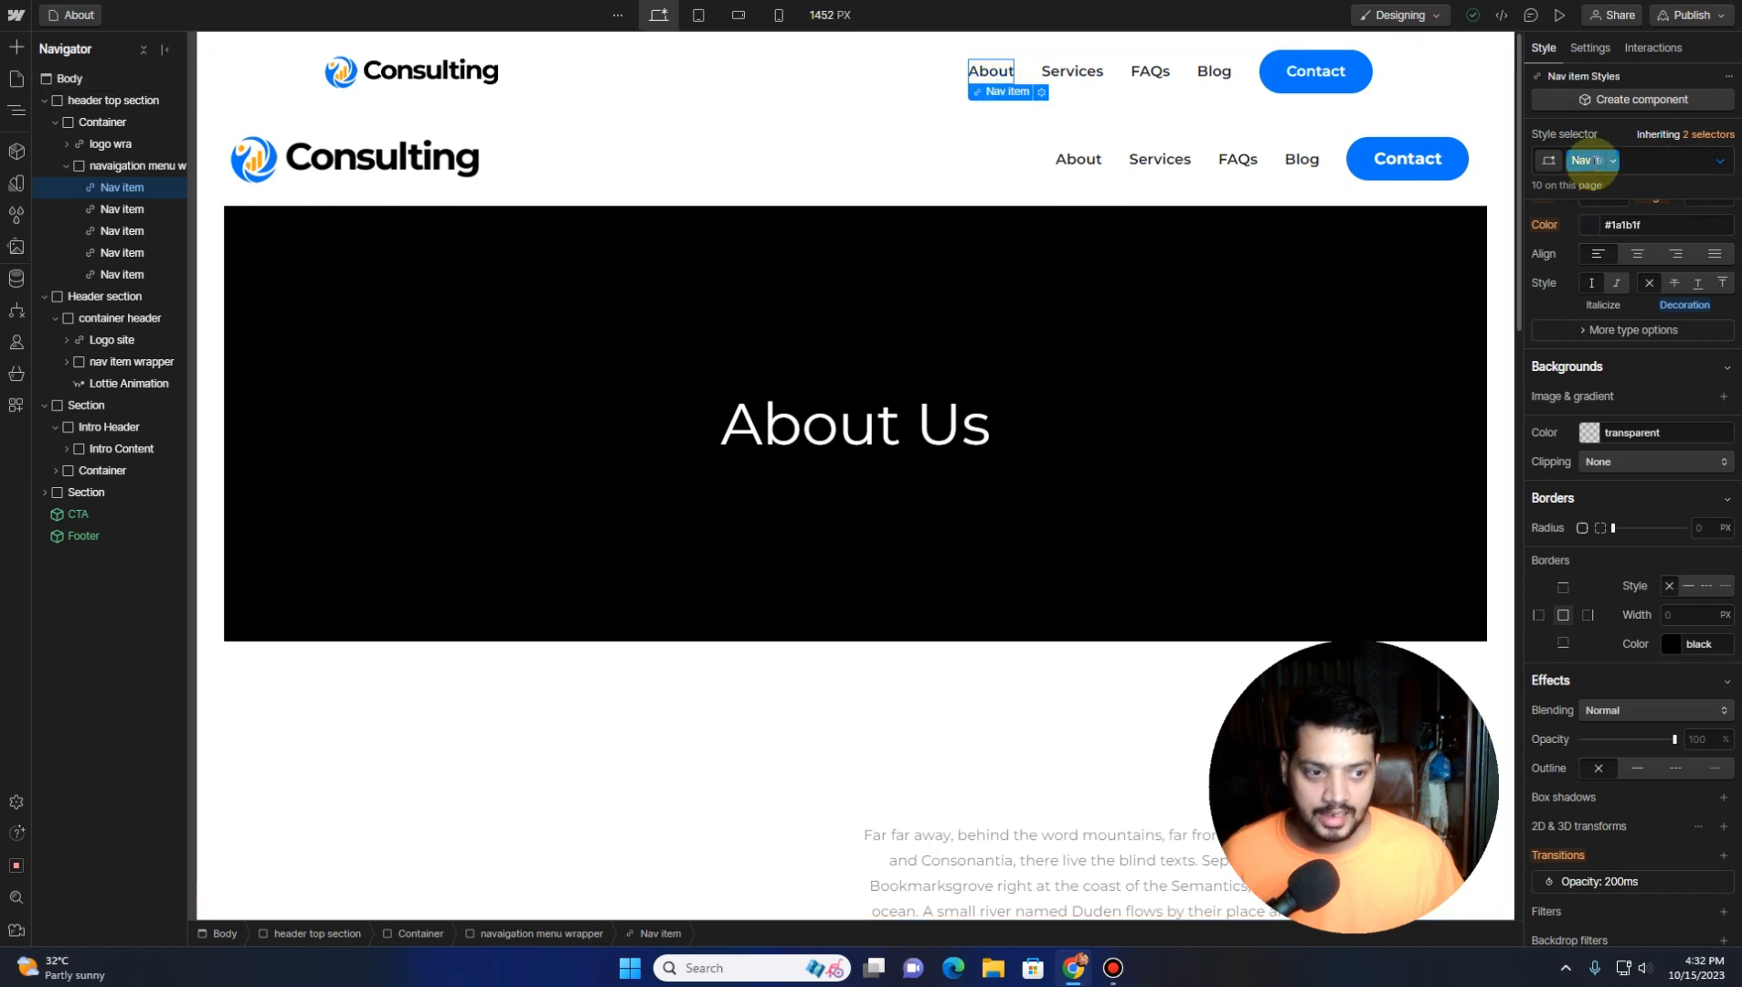
pyautogui.scroll(5, 1550, 307)
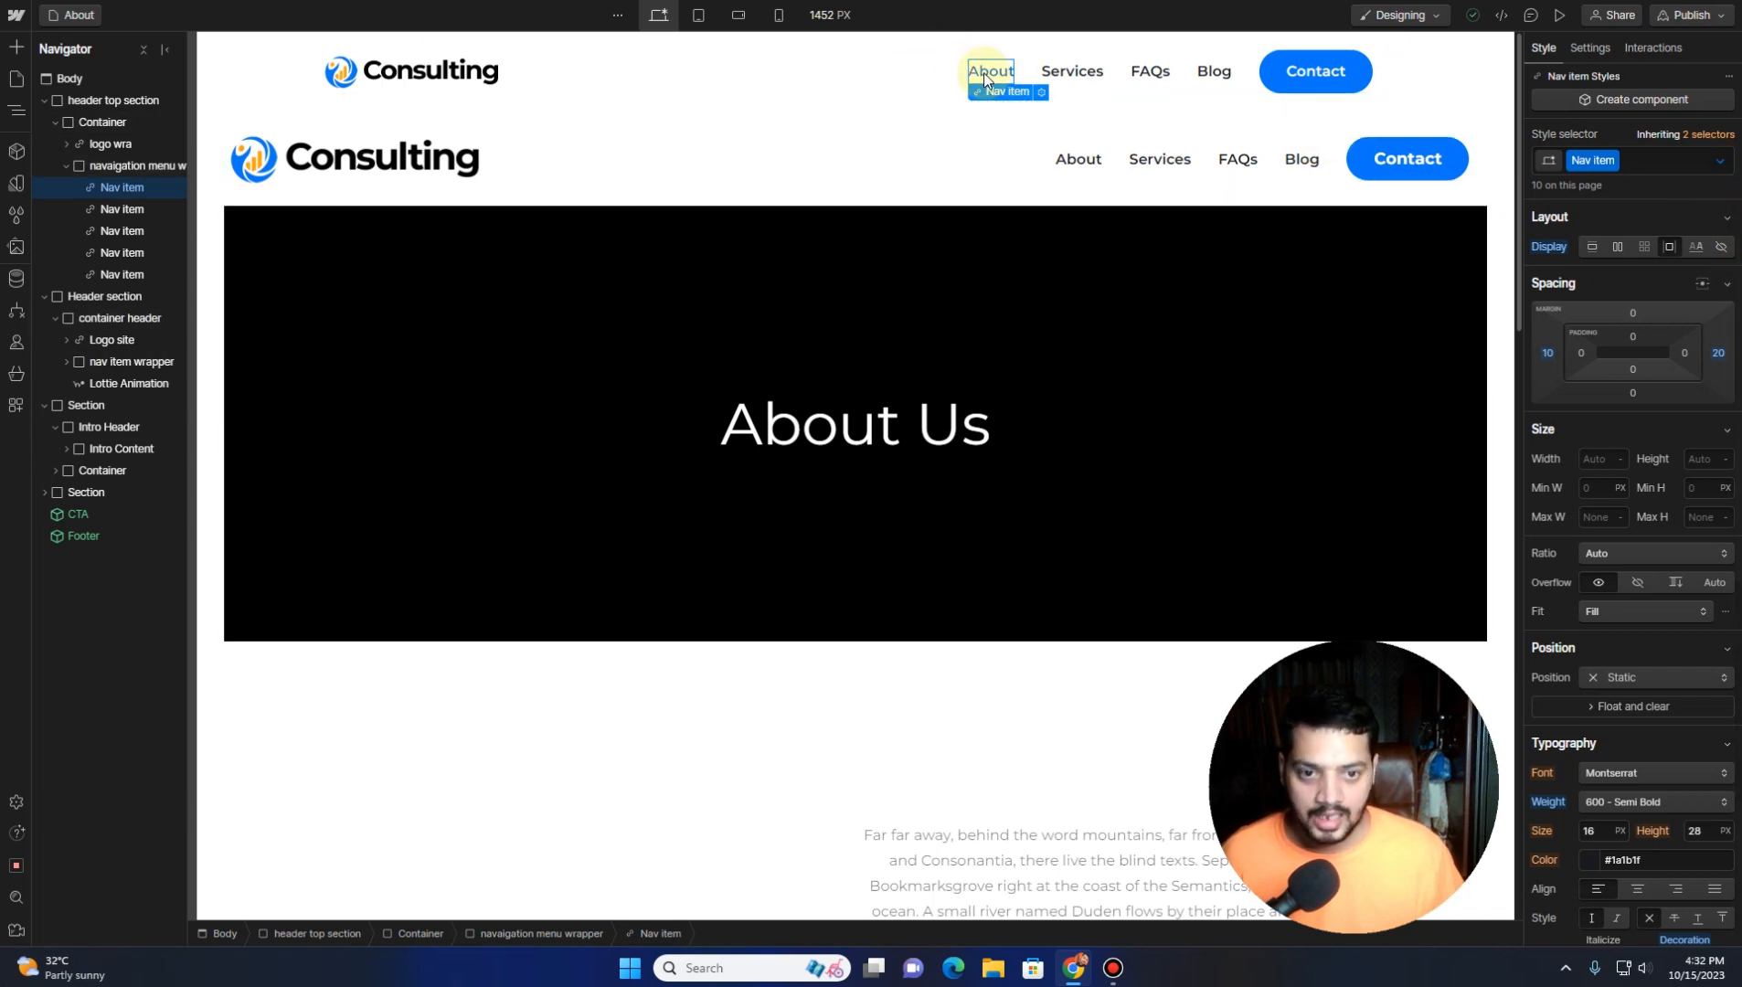
pyautogui.click(1720, 162)
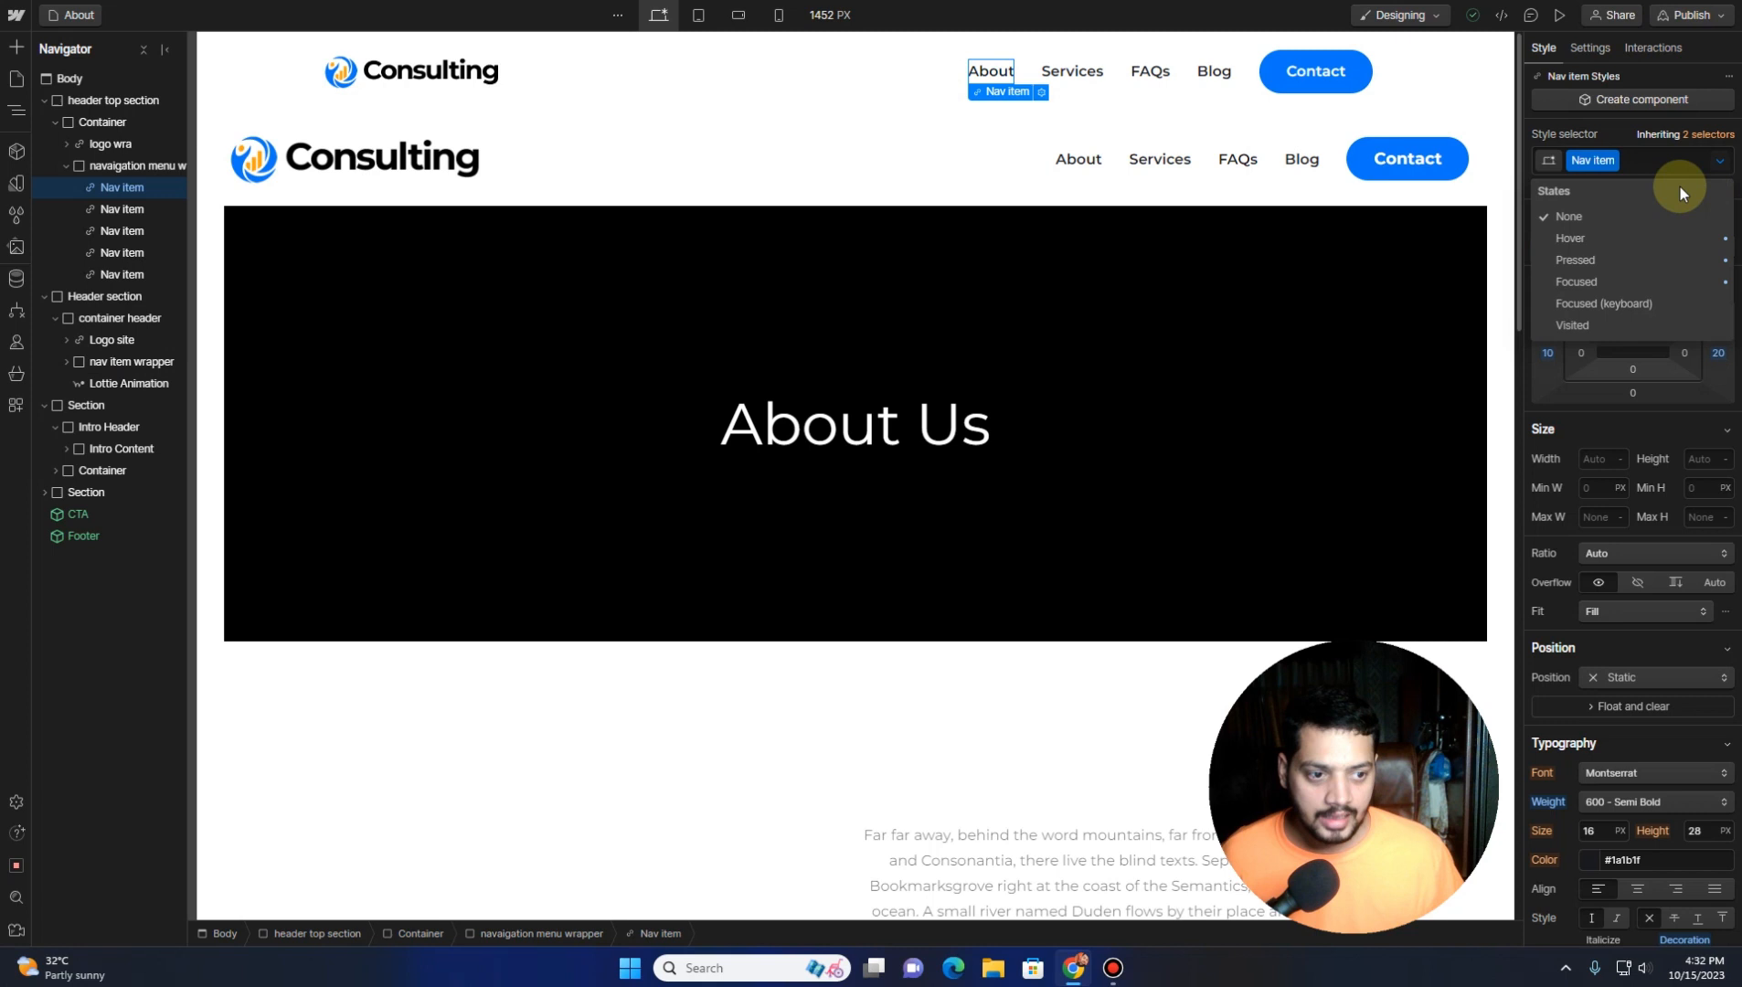
pyautogui.click(1583, 242)
pyautogui.scroll(-4, 1565, 452)
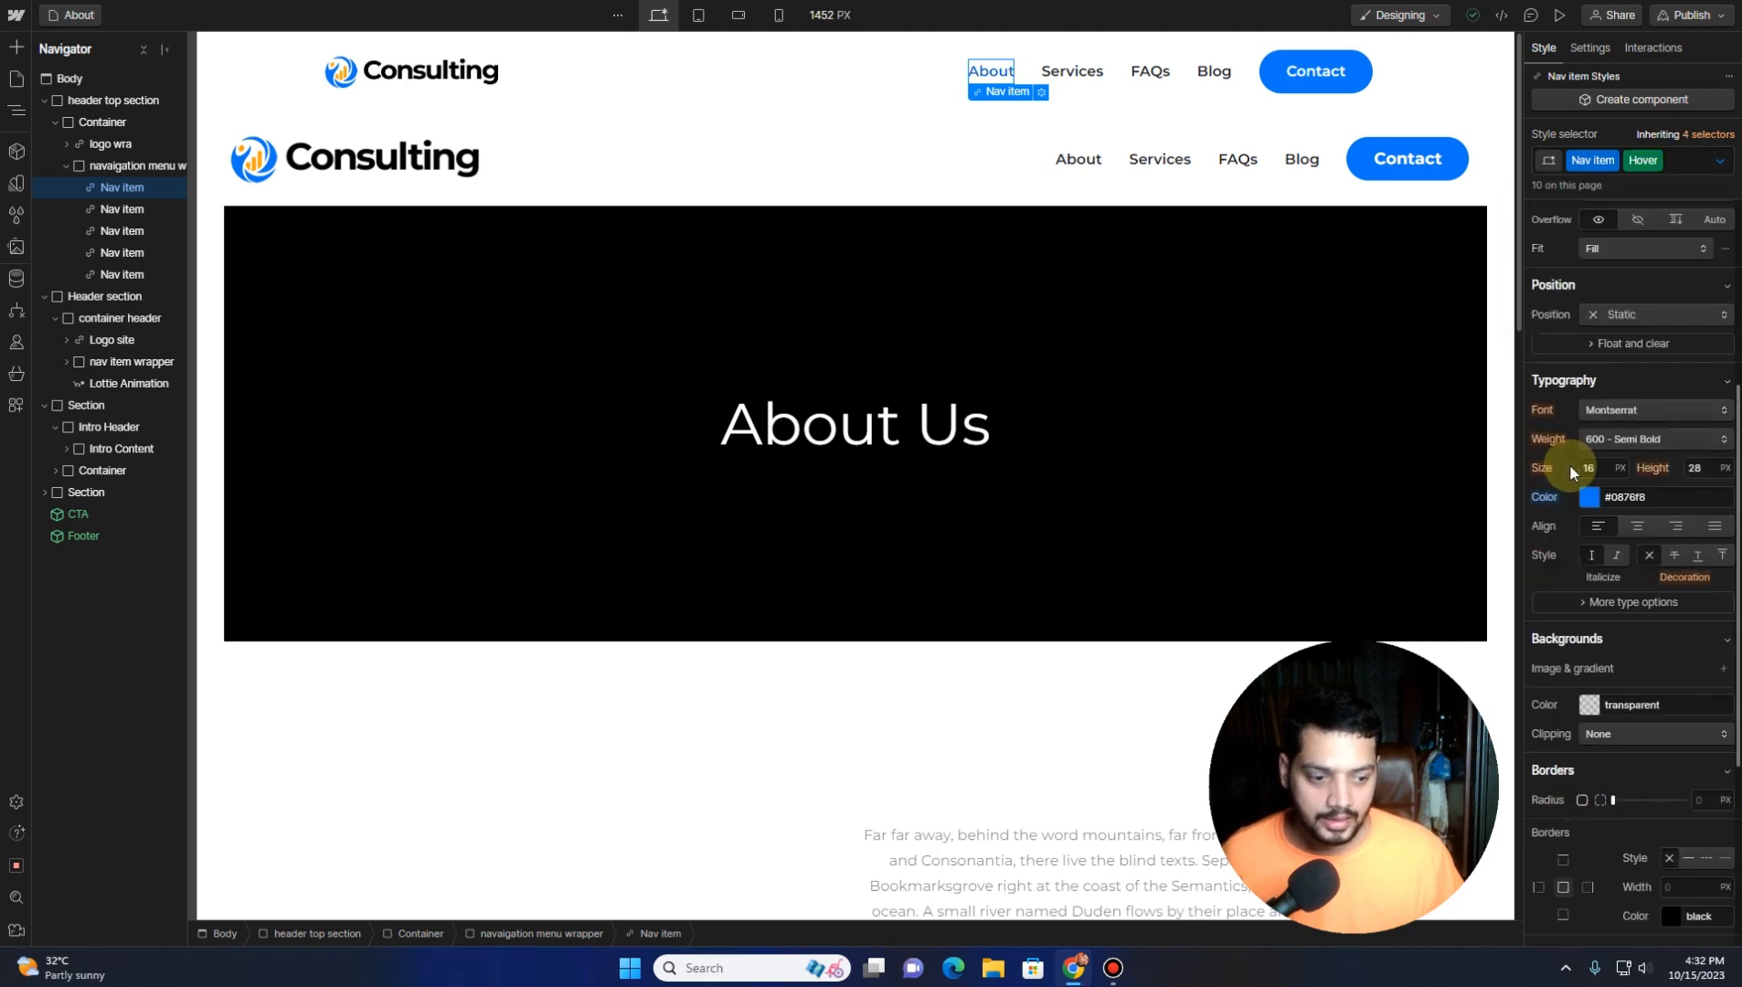
pyautogui.scroll(-2, 1570, 469)
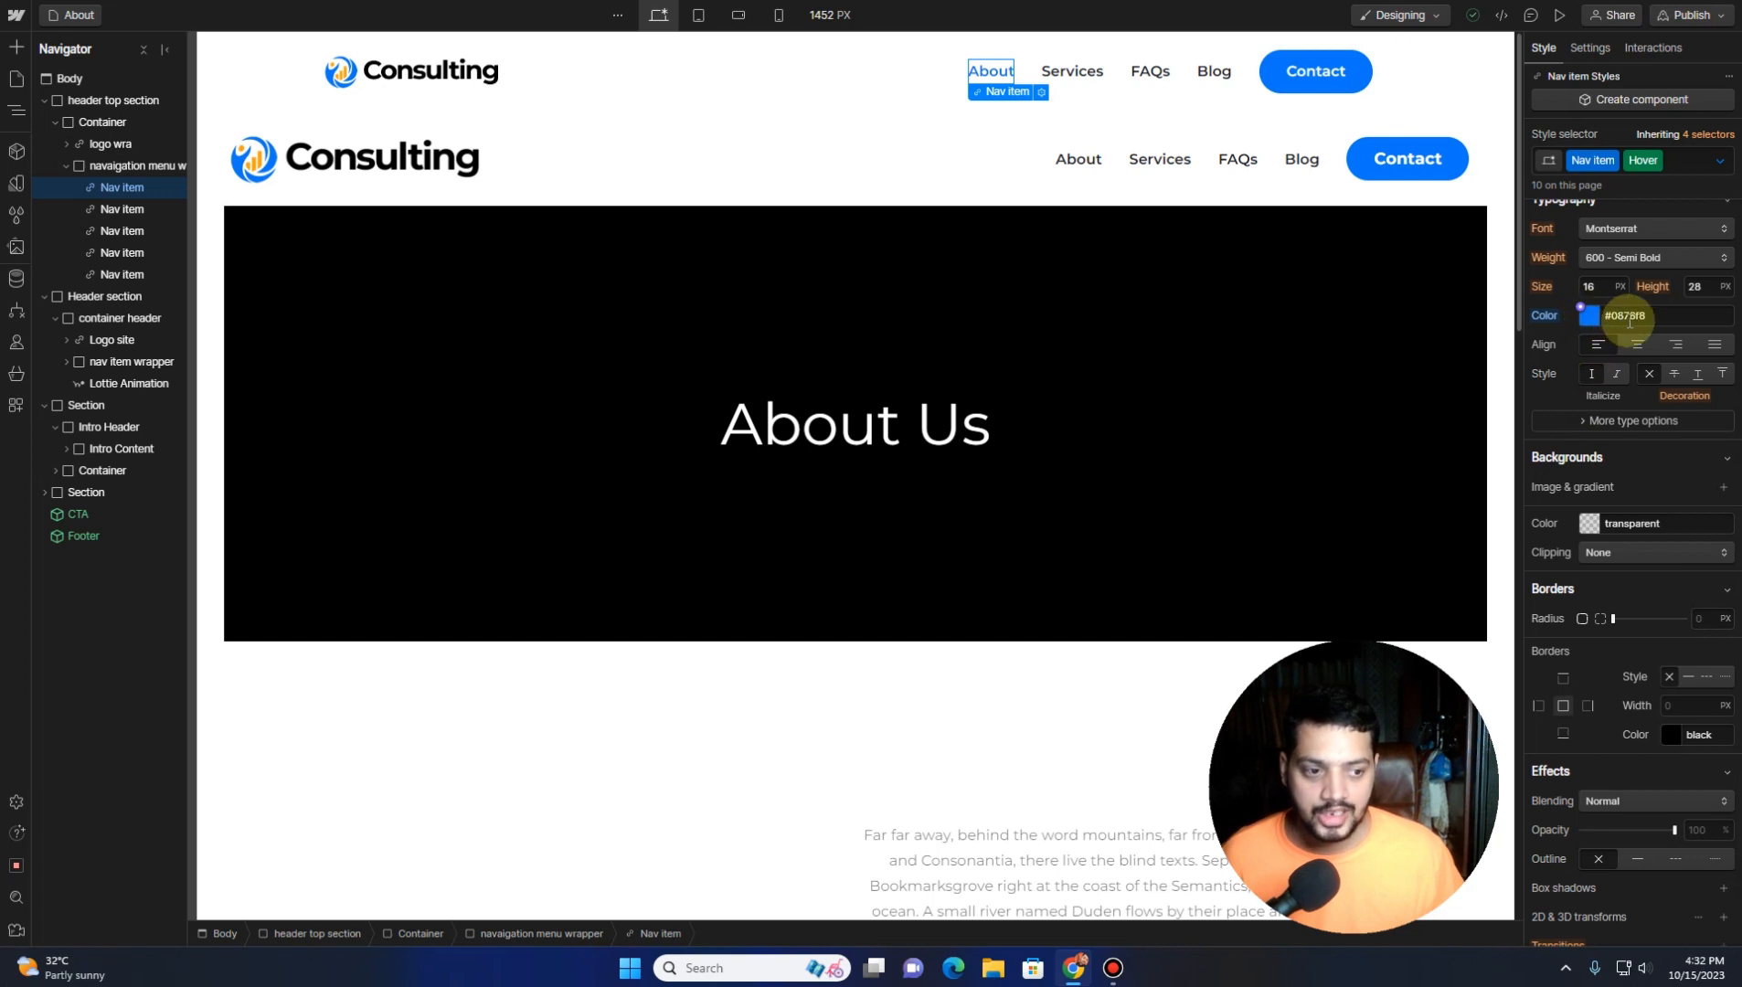
pyautogui.click(1592, 319)
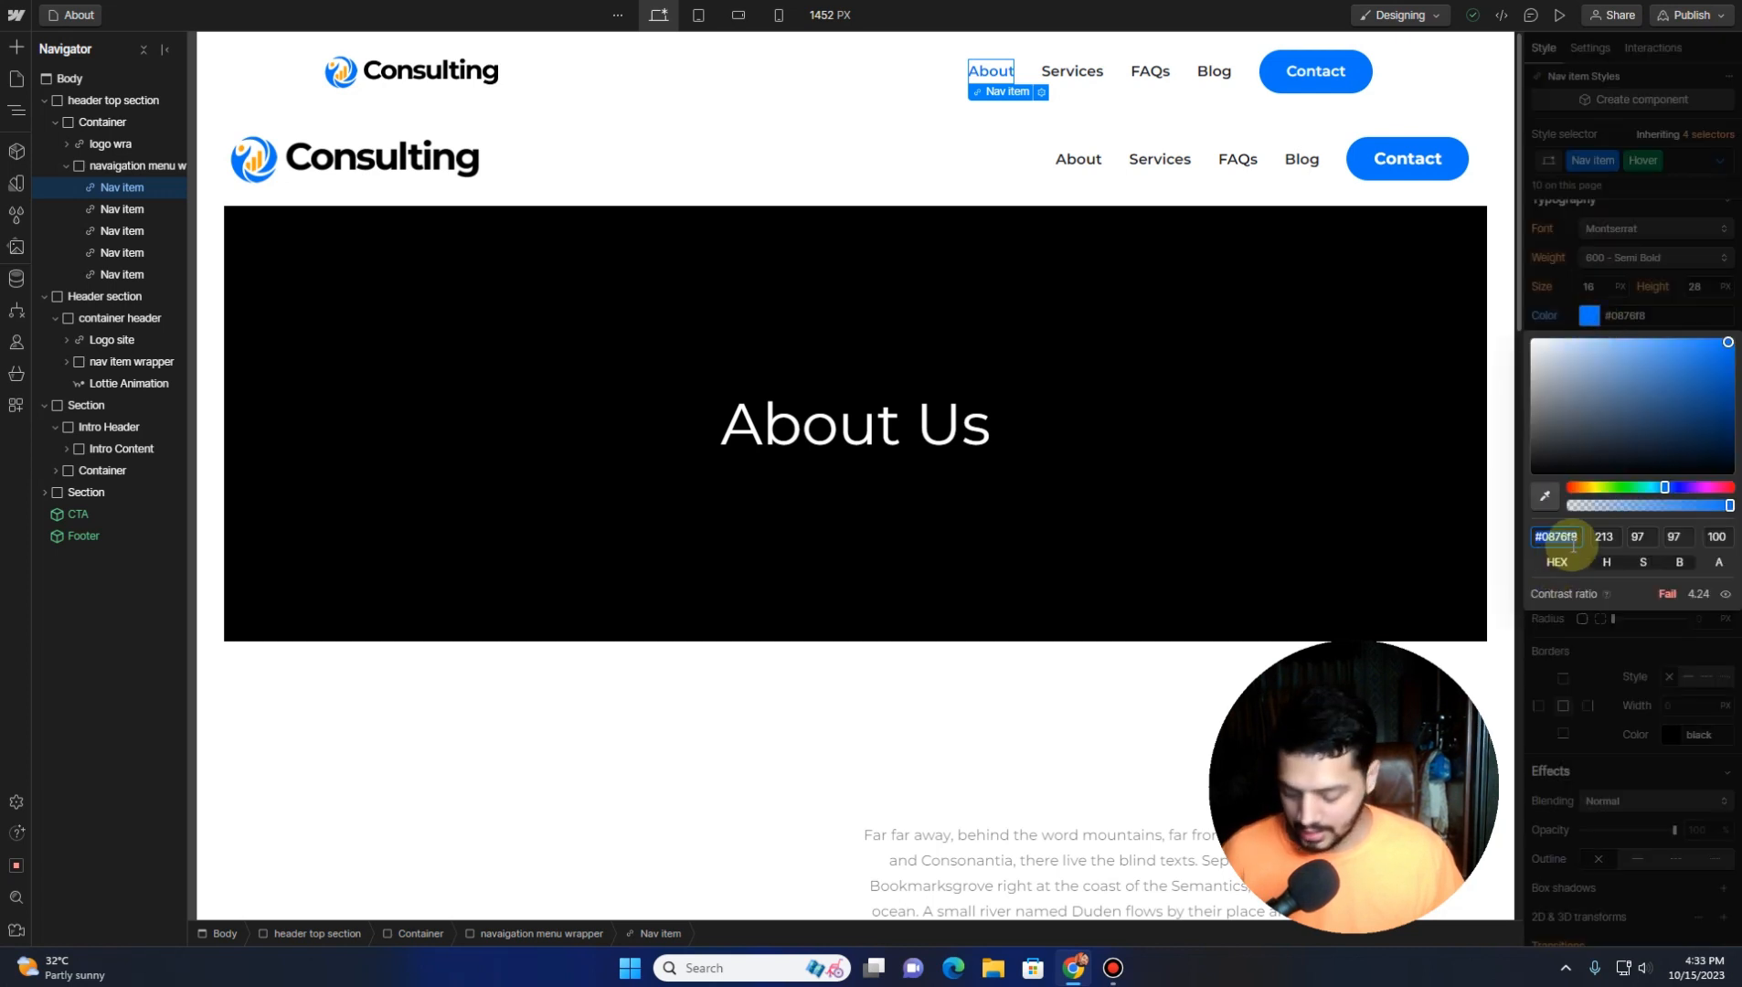
pyautogui.click(1543, 497)
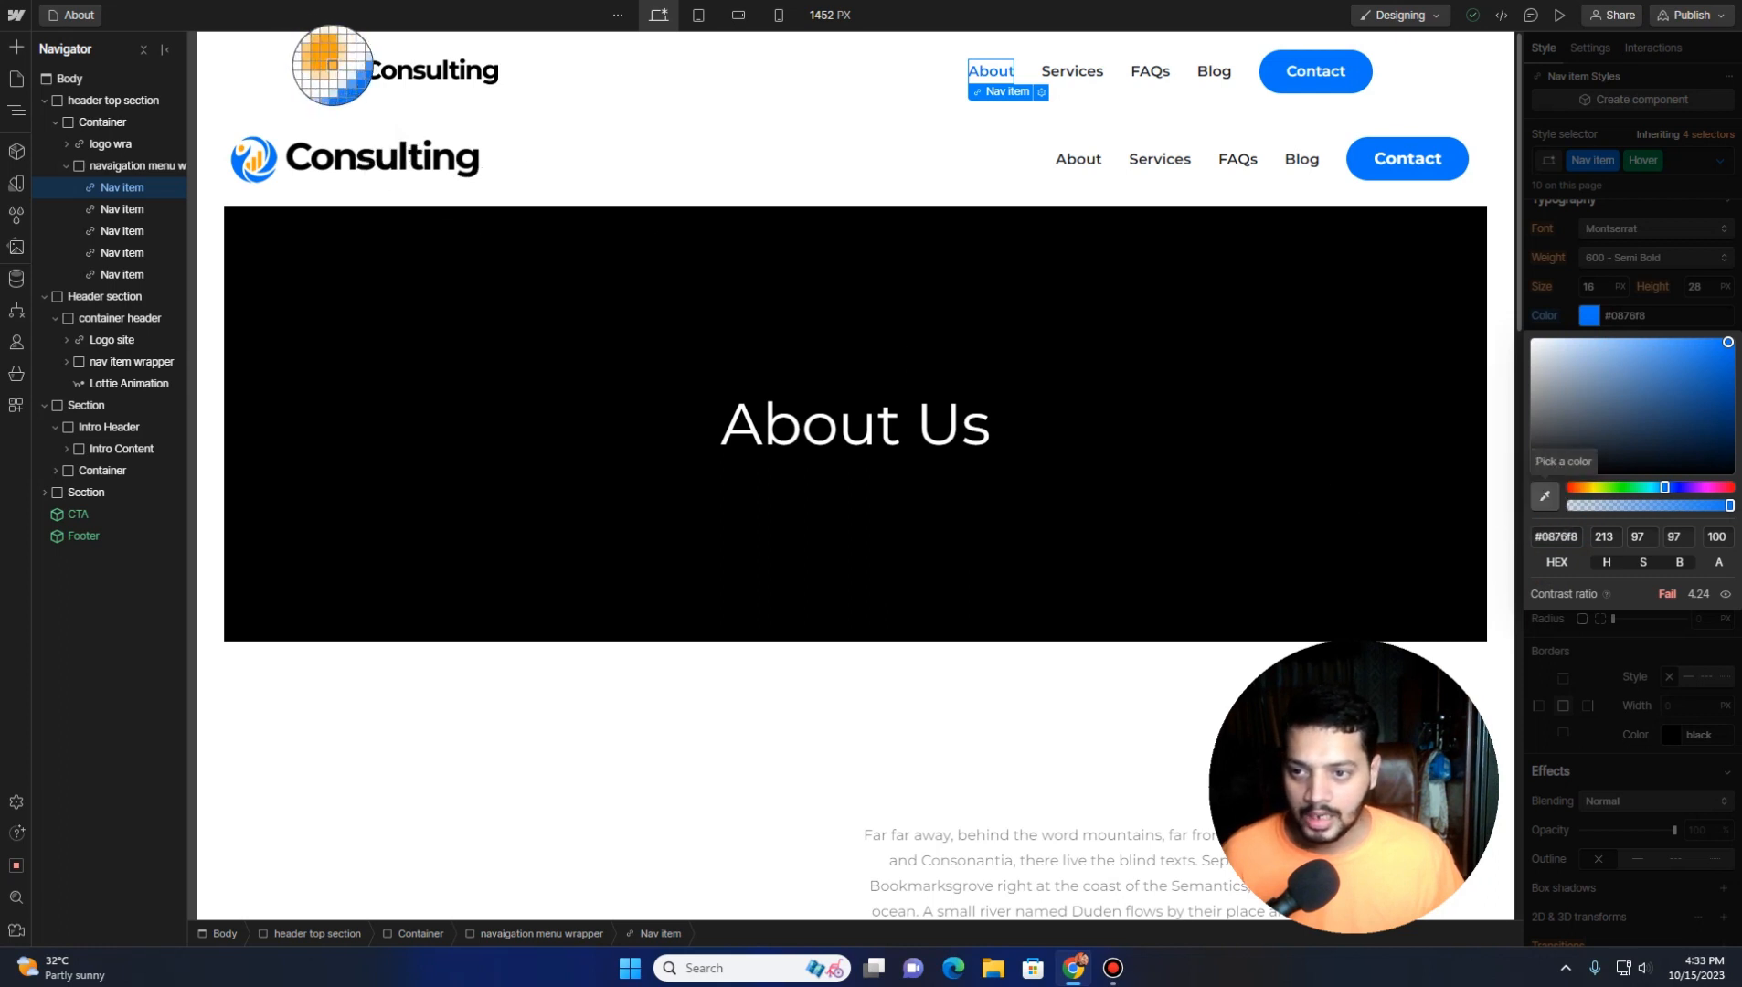
pyautogui.click(333, 70)
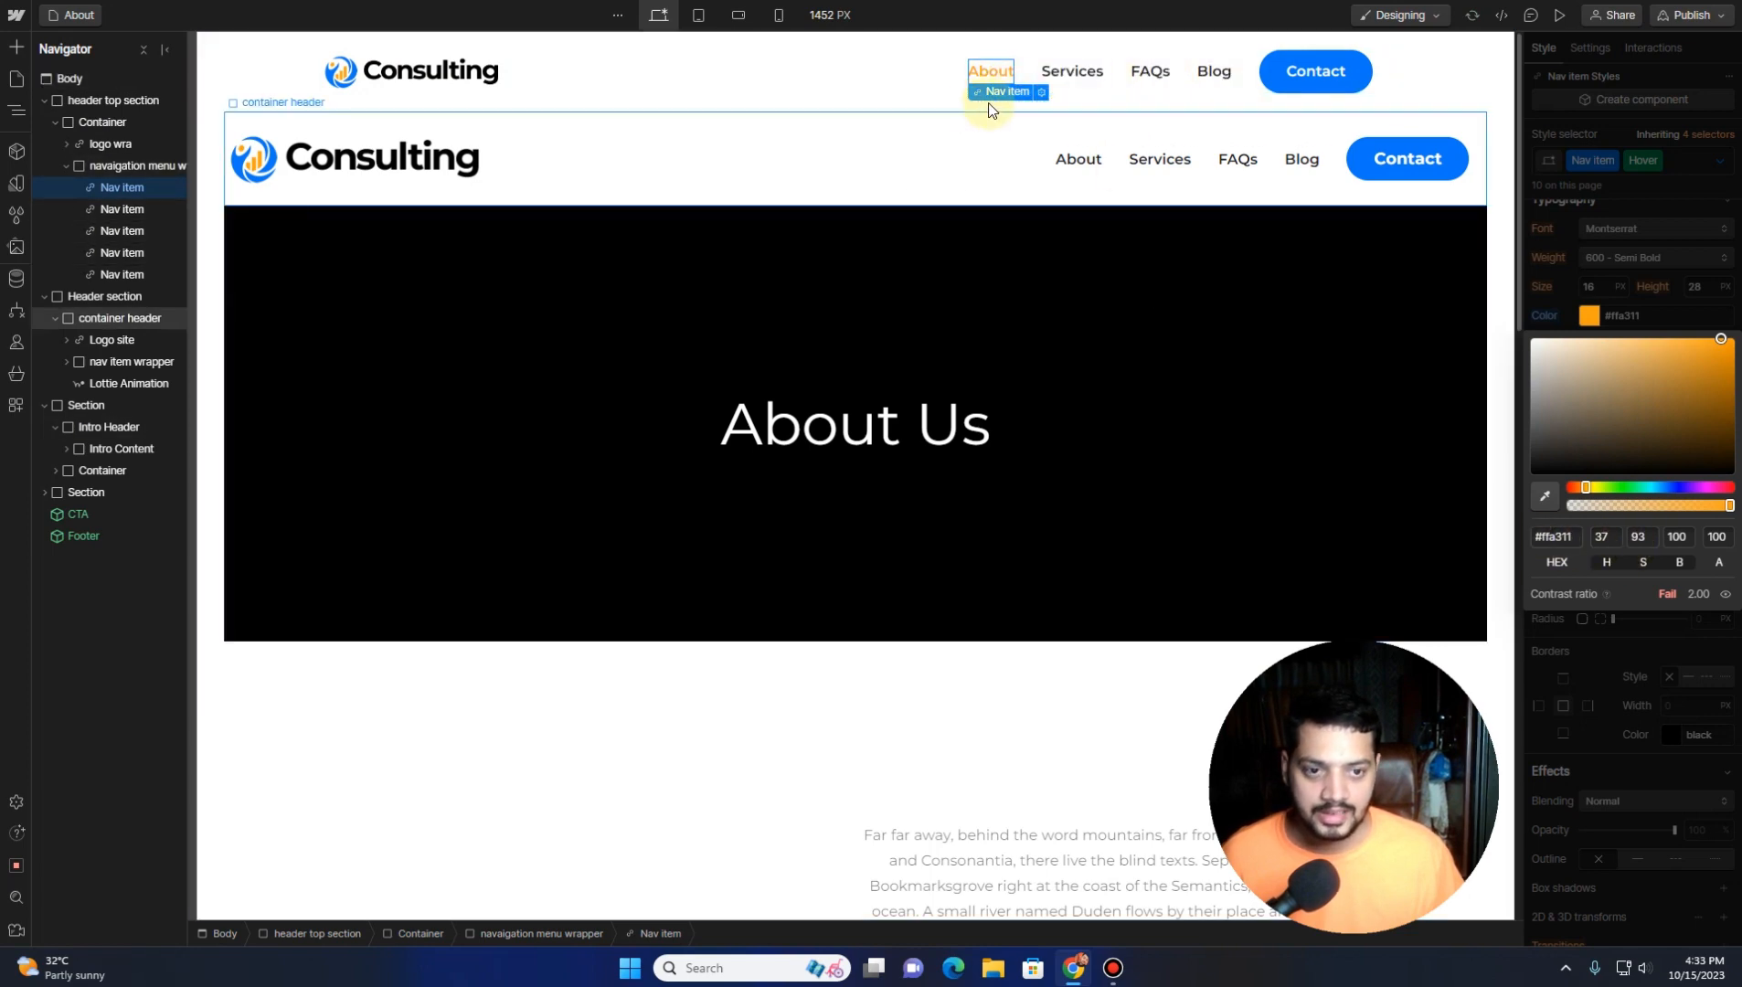
# Undo the nav links' Hover text color change and return the style selector to the None state
pyautogui.click(1576, 622)
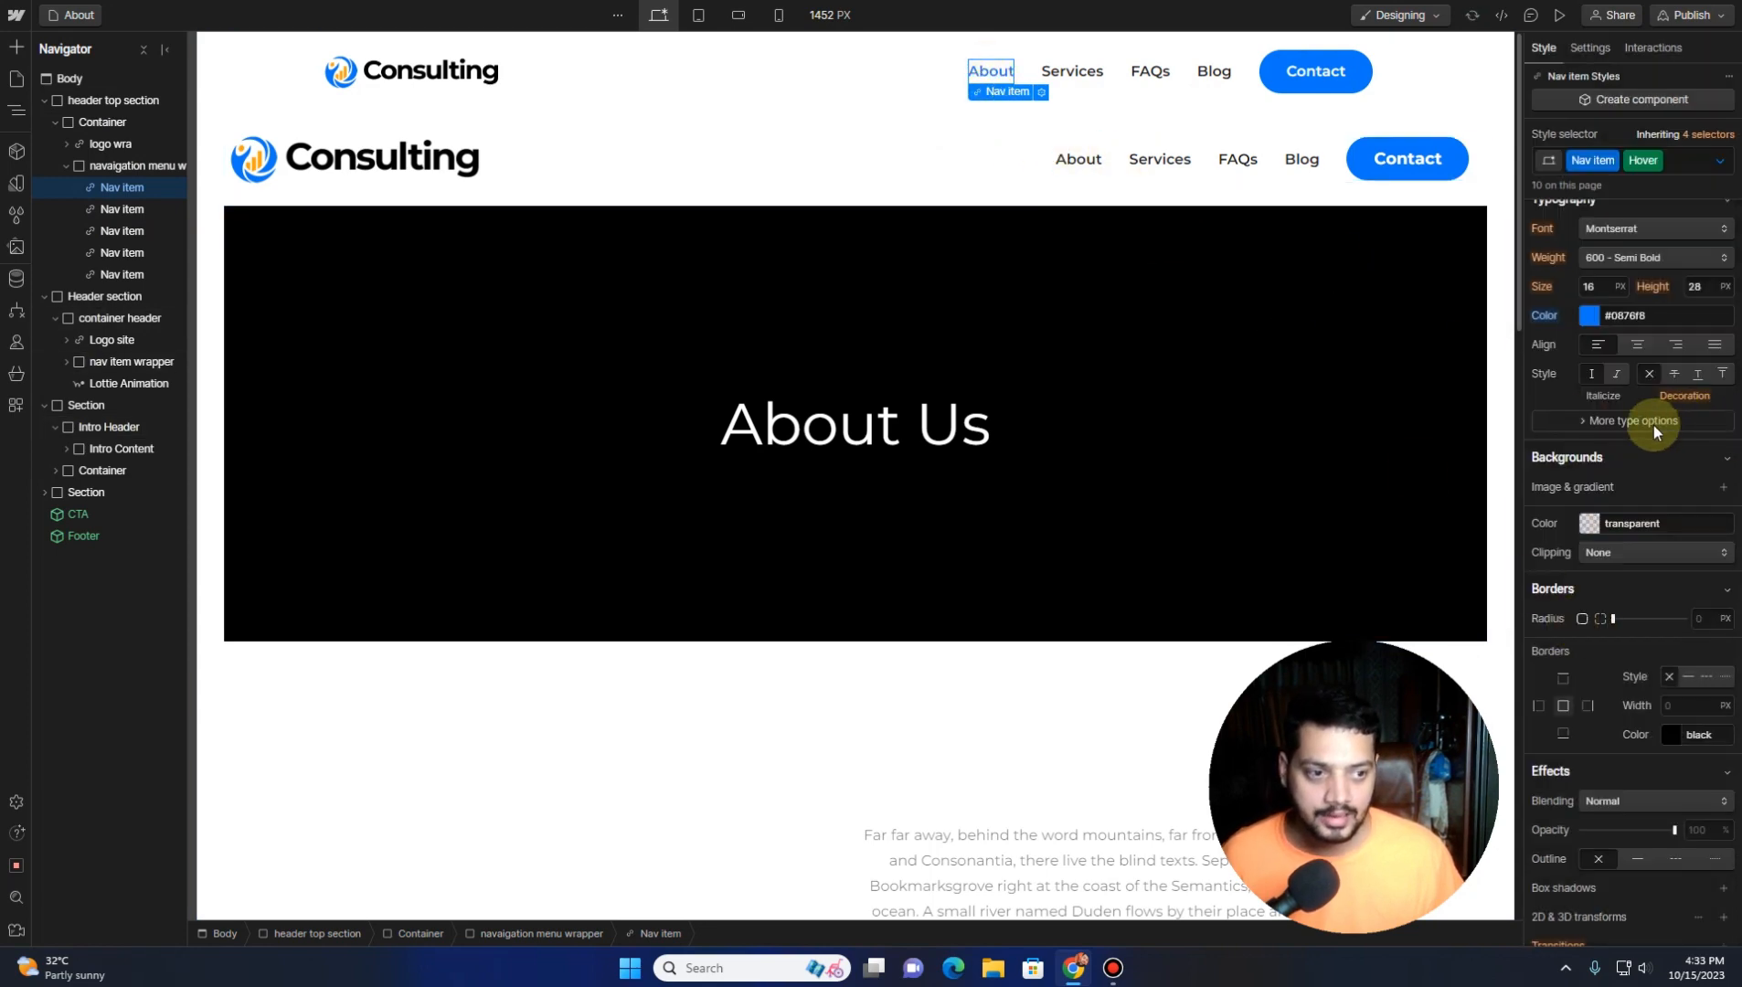
pyautogui.scroll(5, 1653, 425)
pyautogui.click(1720, 160)
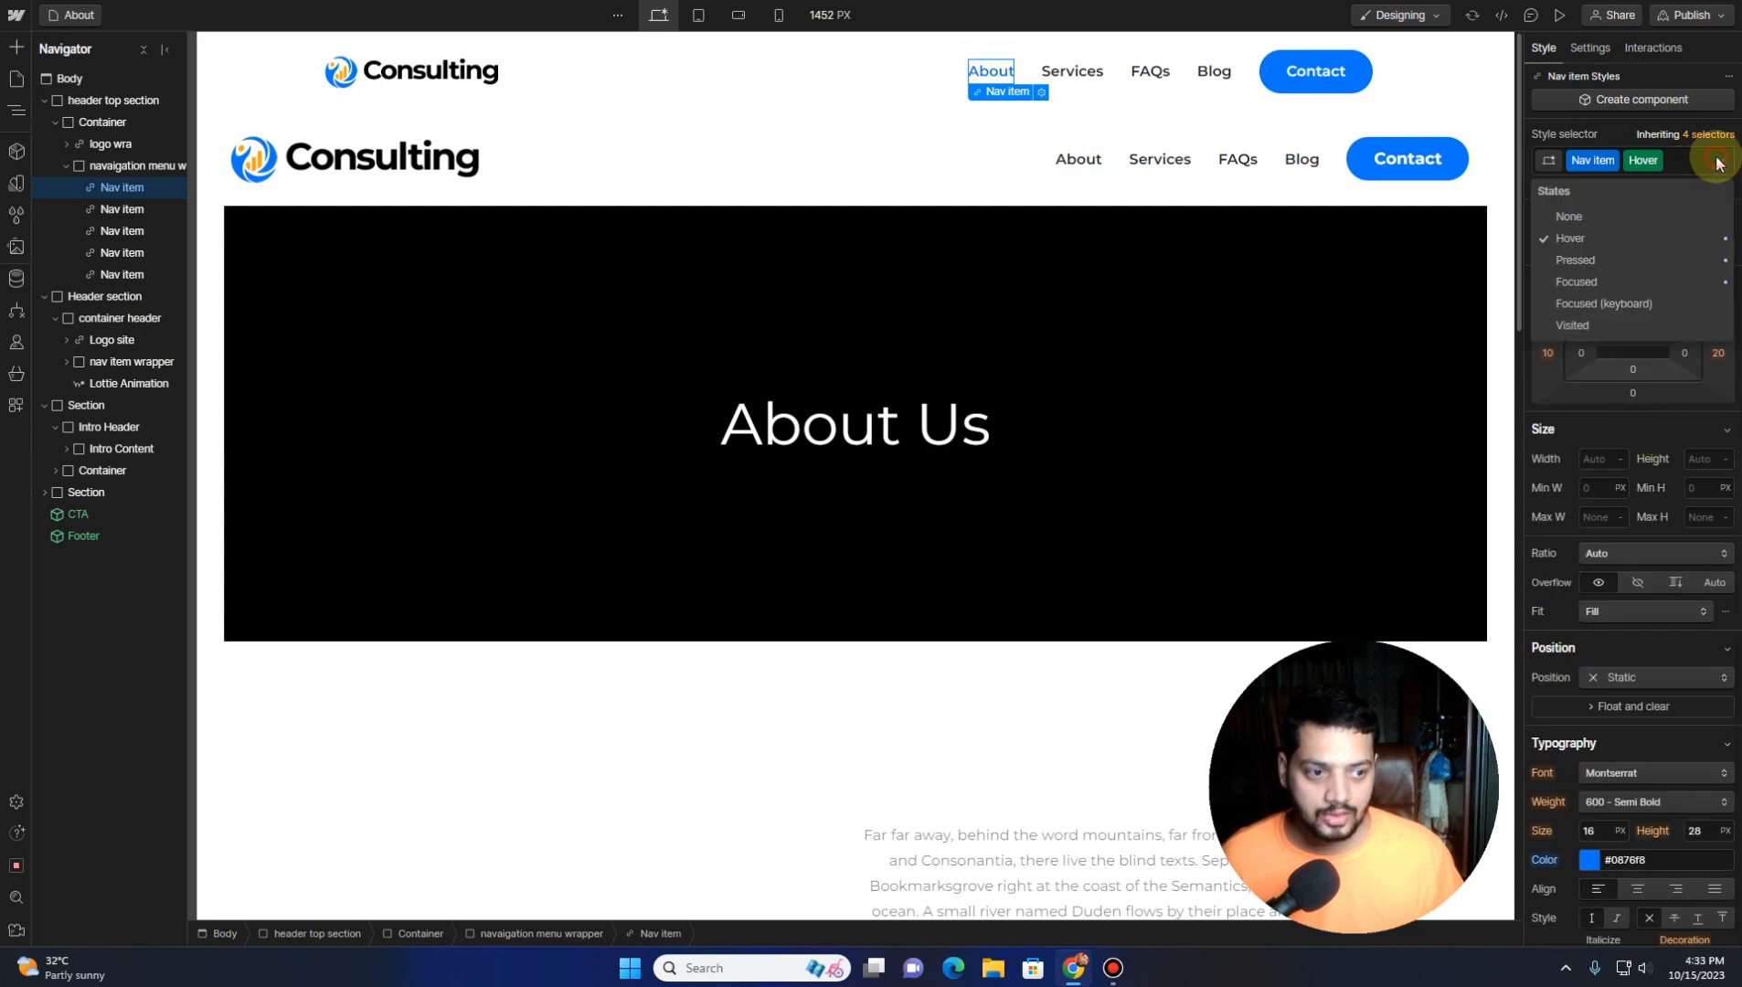
pyautogui.click(1656, 223)
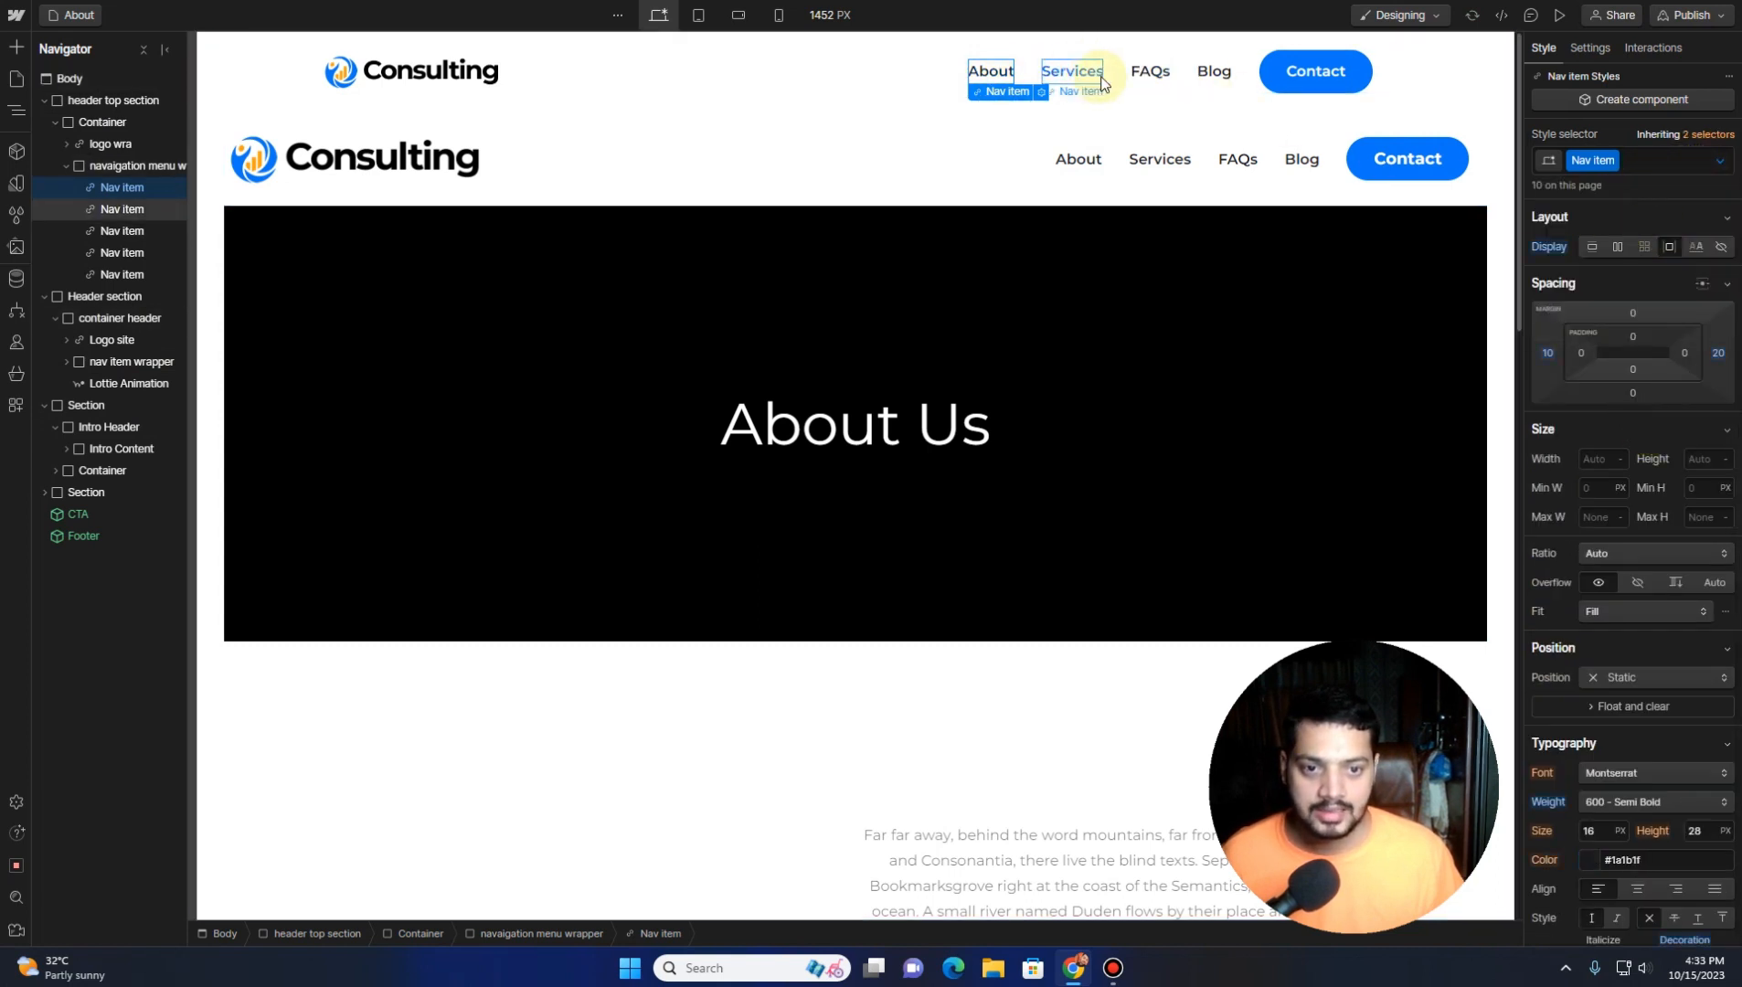
# Examine the URL and page link options in the About nav link's settings
pyautogui.click(1044, 92)
pyautogui.click(913, 88)
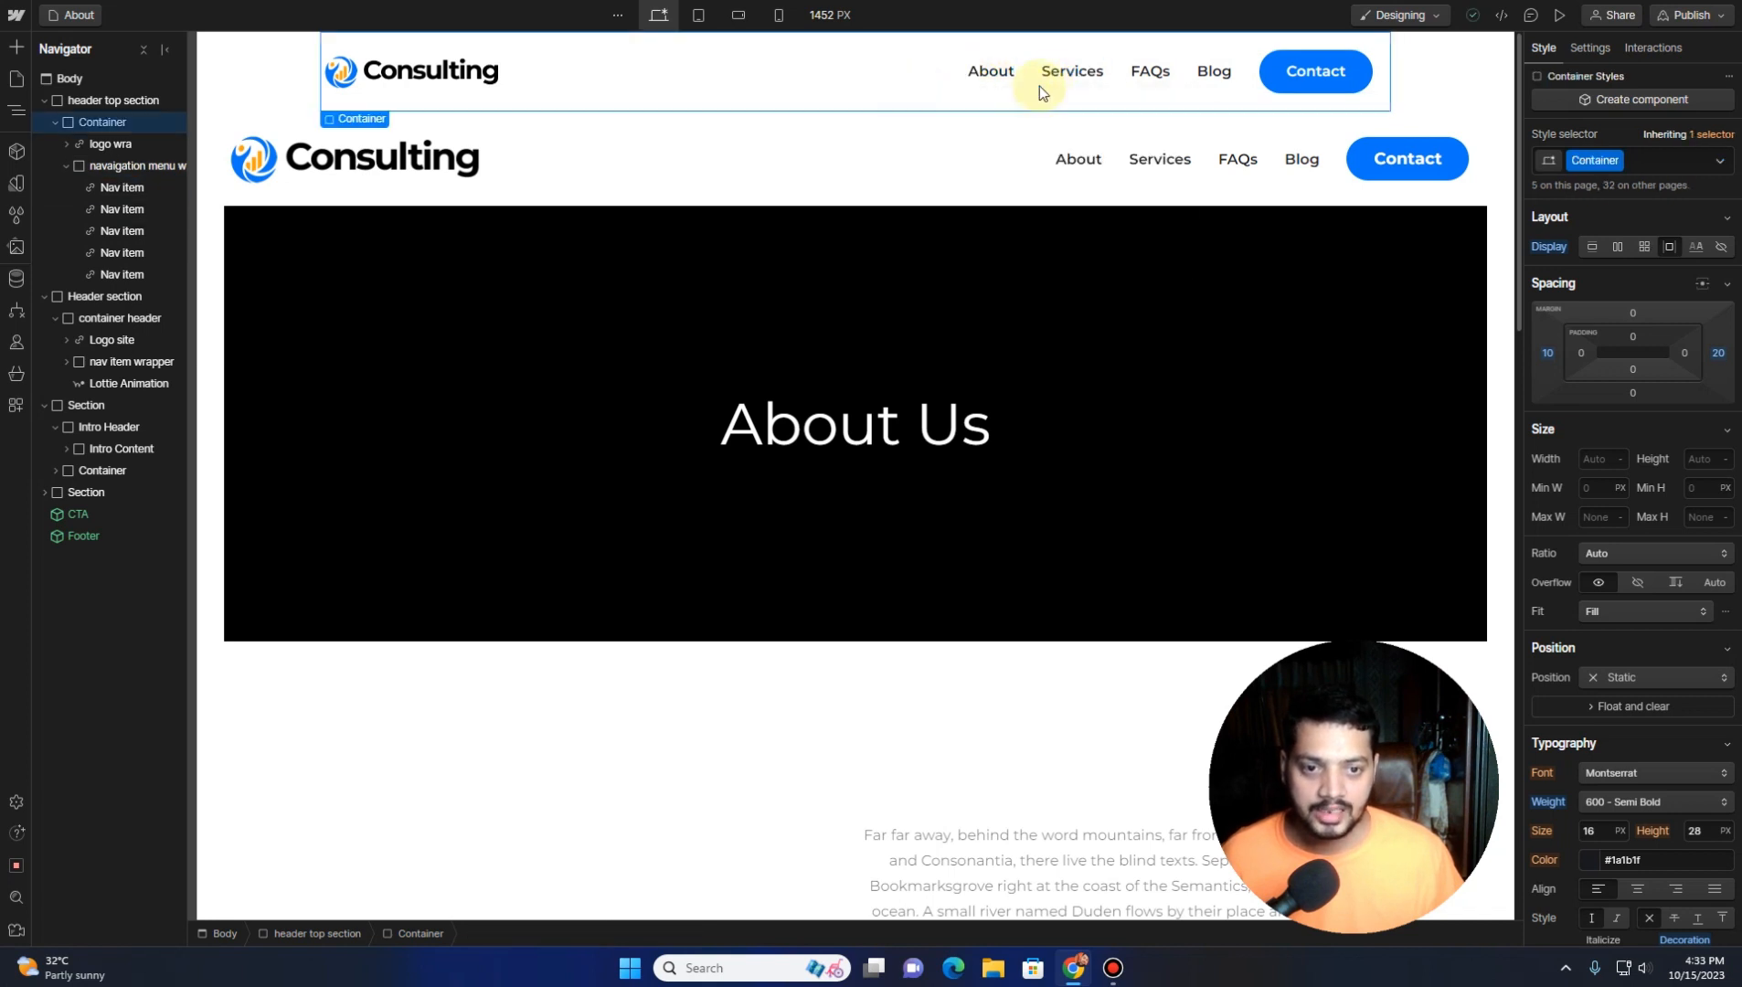
pyautogui.click(997, 76)
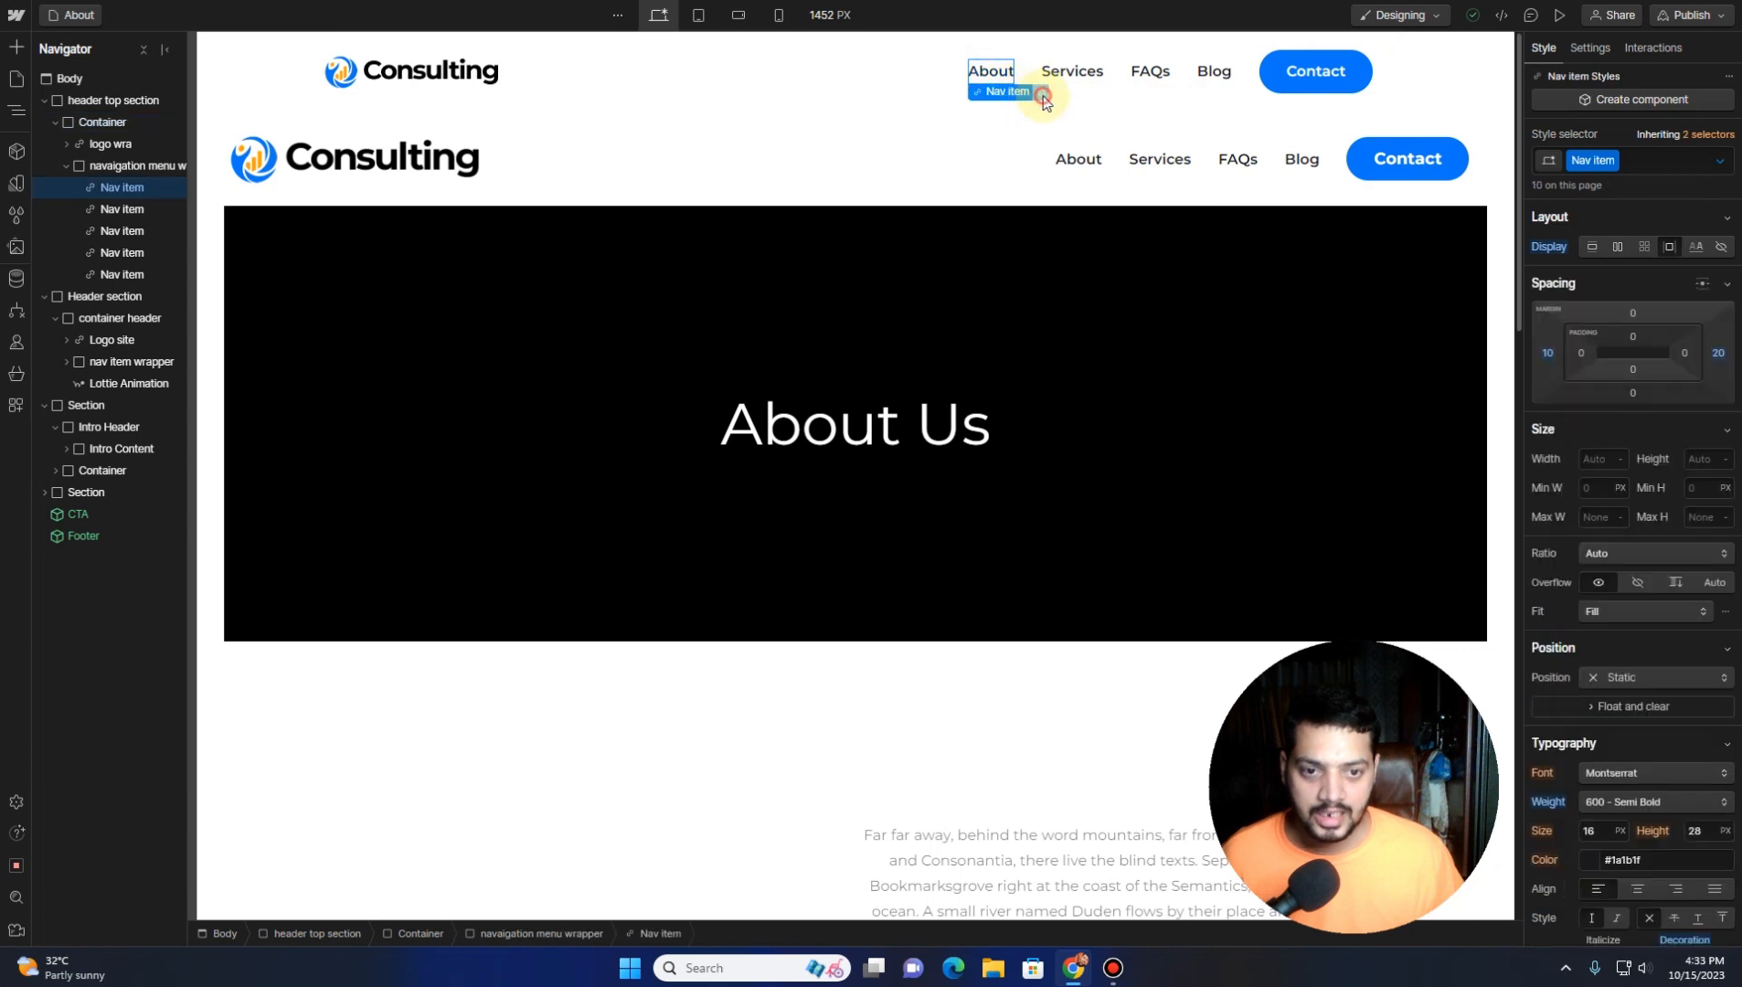
pyautogui.click(1043, 94)
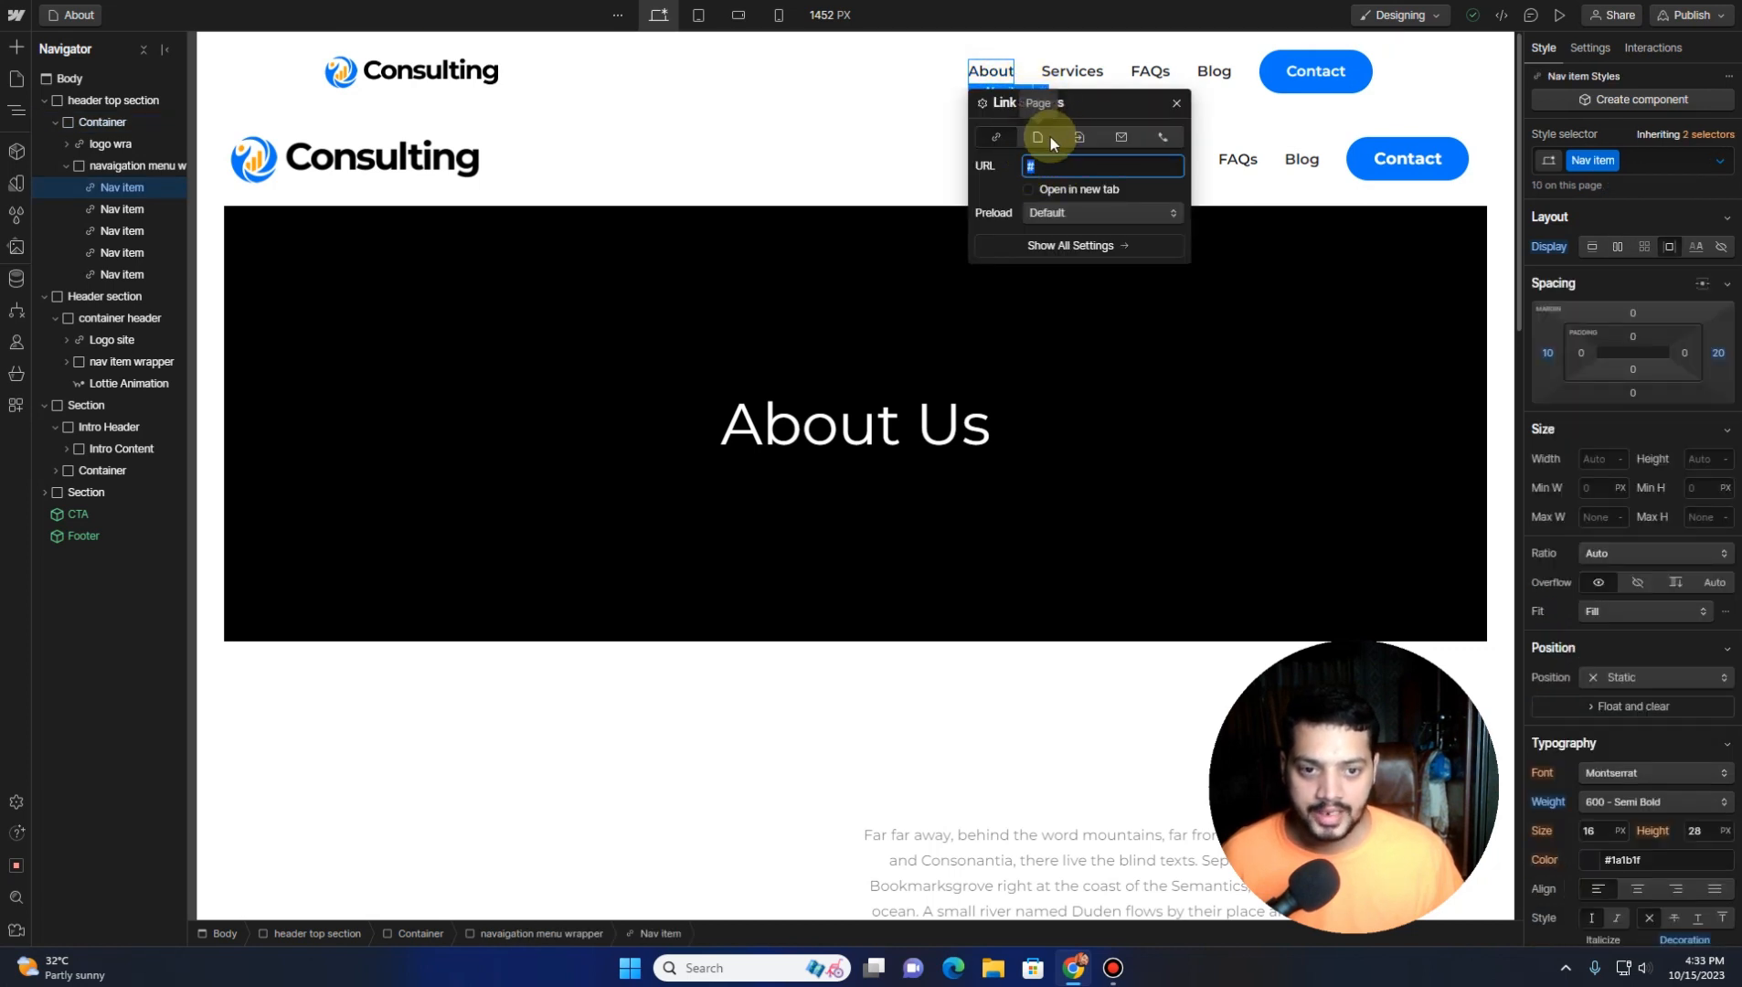
pyautogui.click(1038, 137)
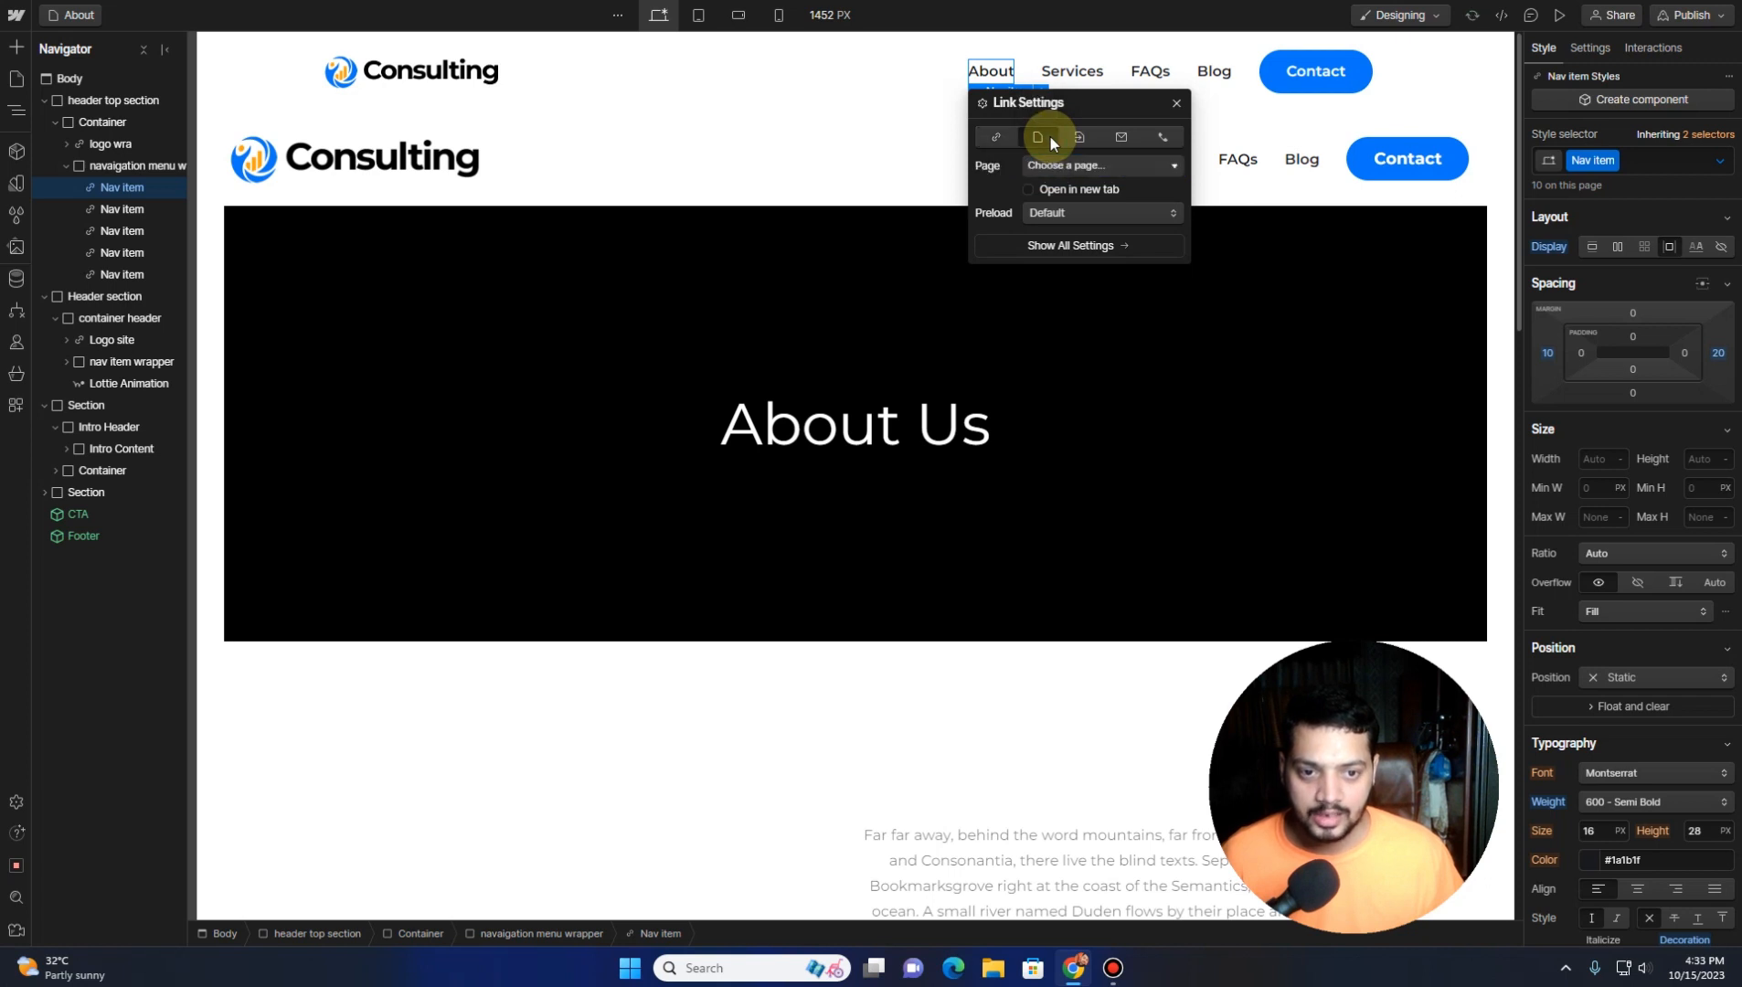
pyautogui.click(1069, 168)
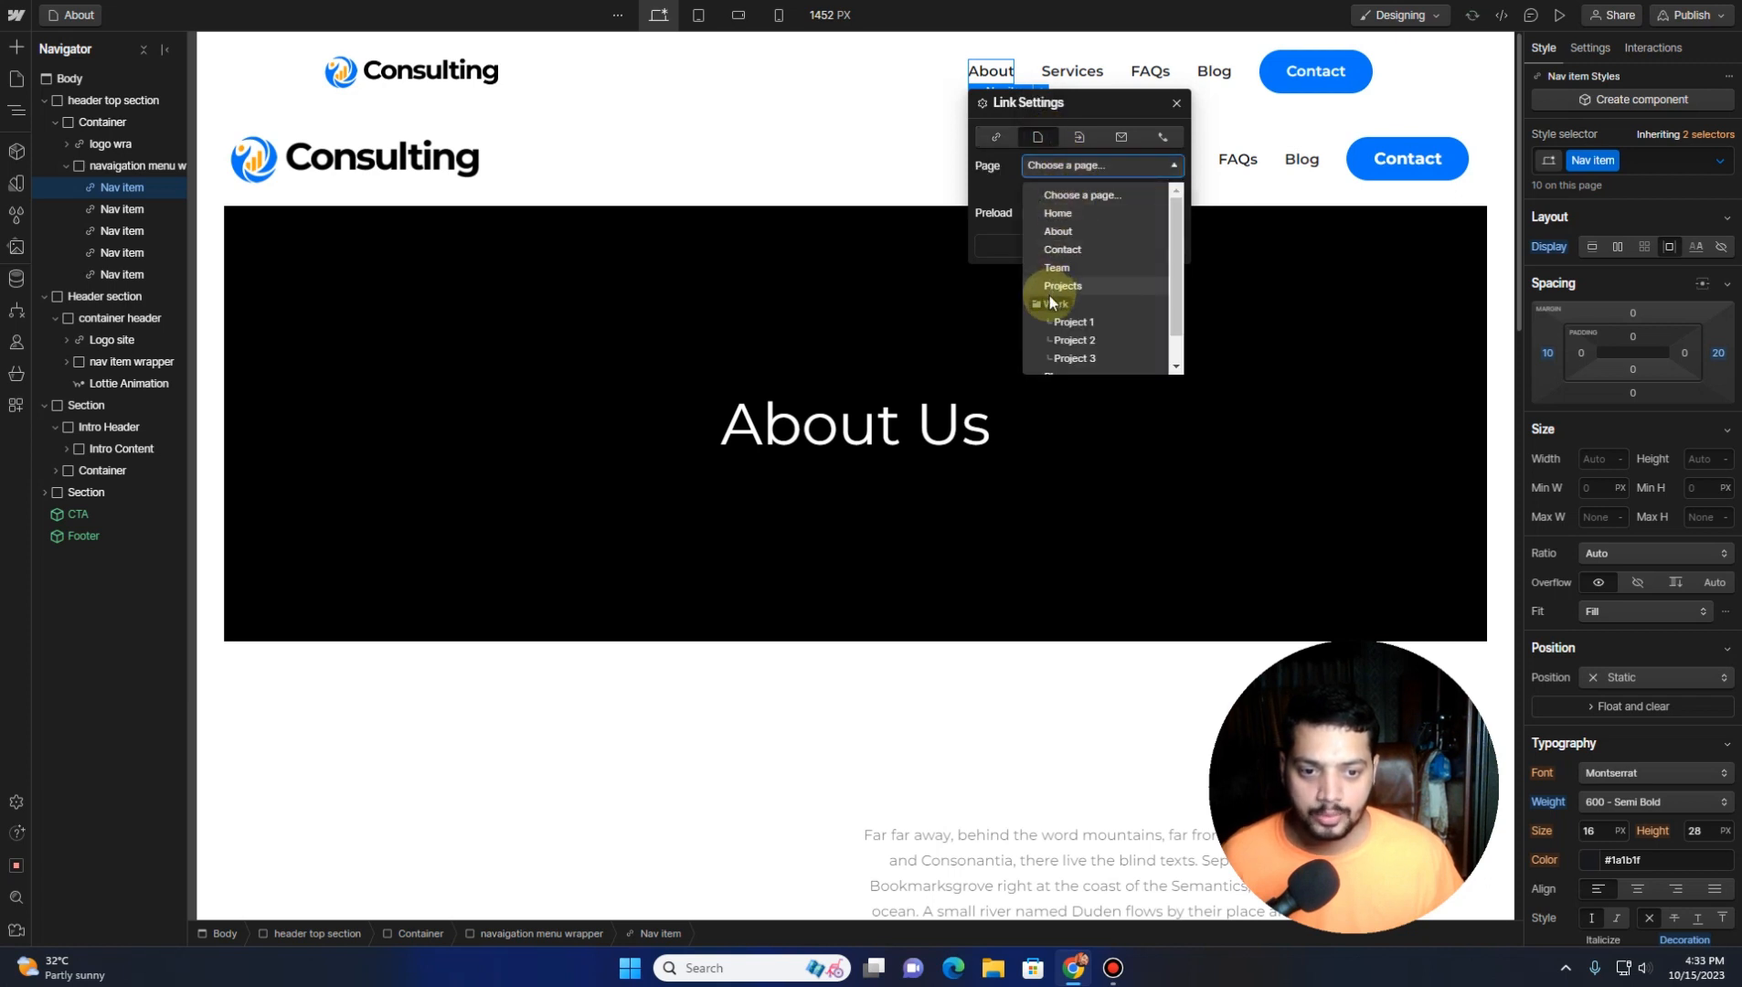
pyautogui.click(997, 141)
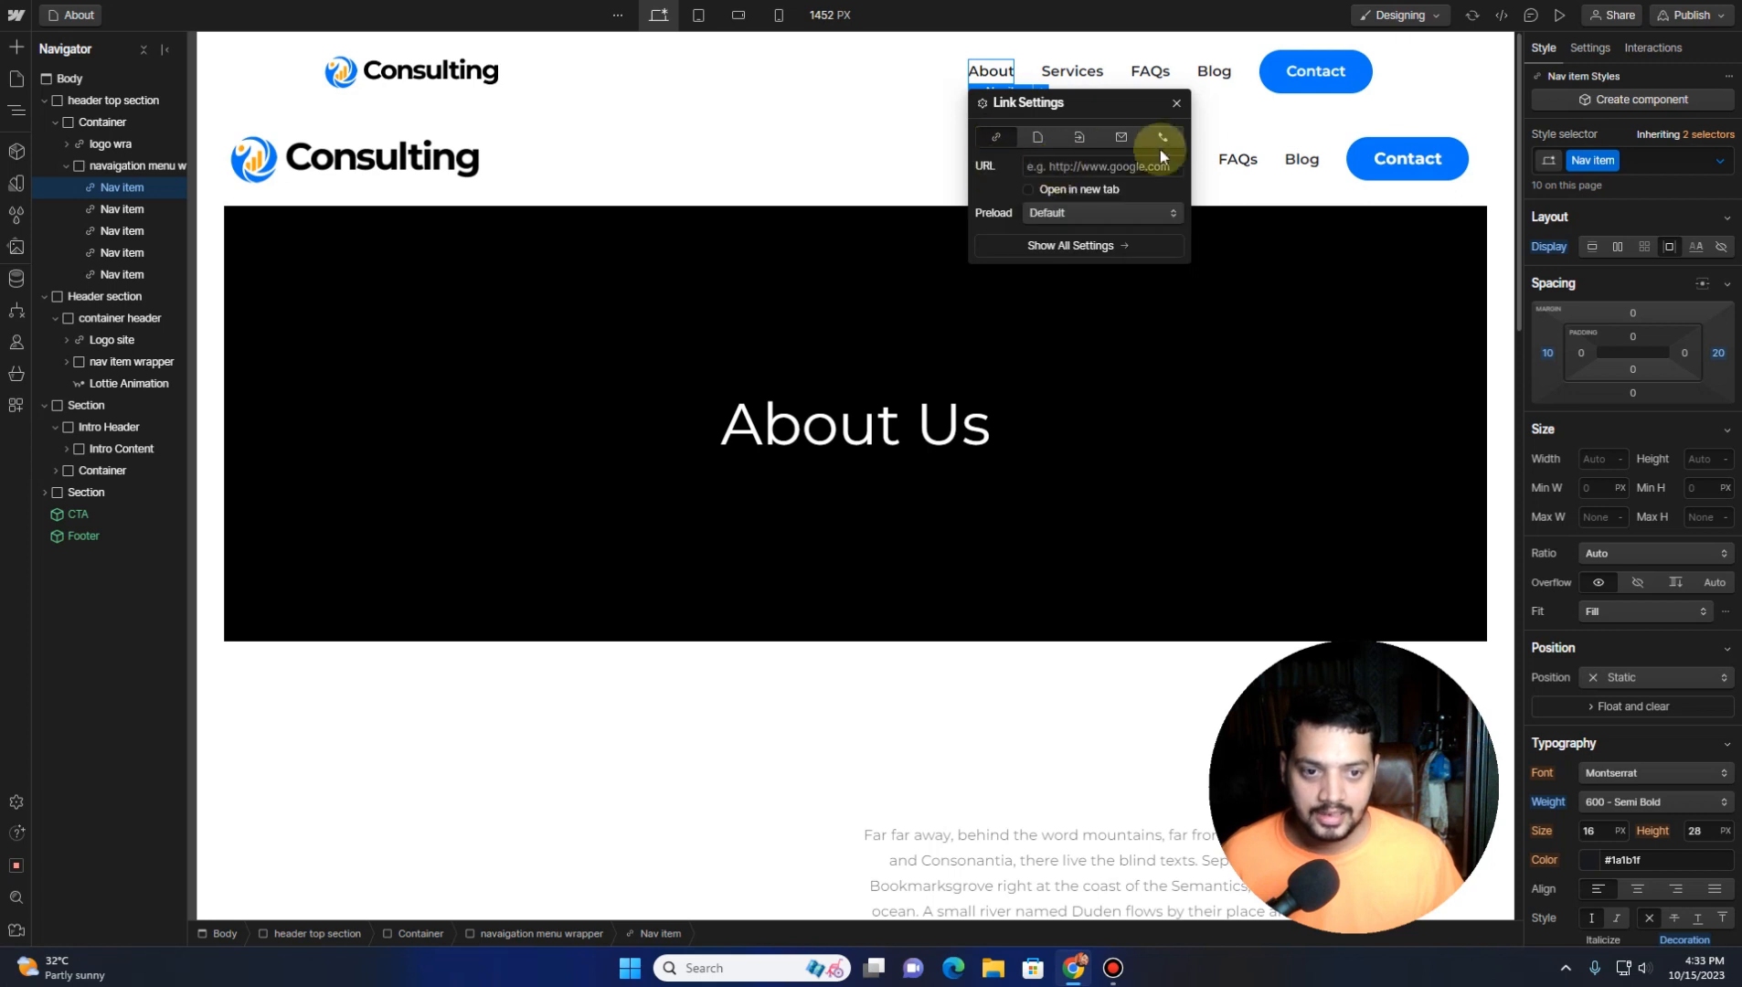
pyautogui.click(1178, 103)
# Limit the header top section to a max width of 1180 px and center it with auto side margins
pyautogui.click(274, 84)
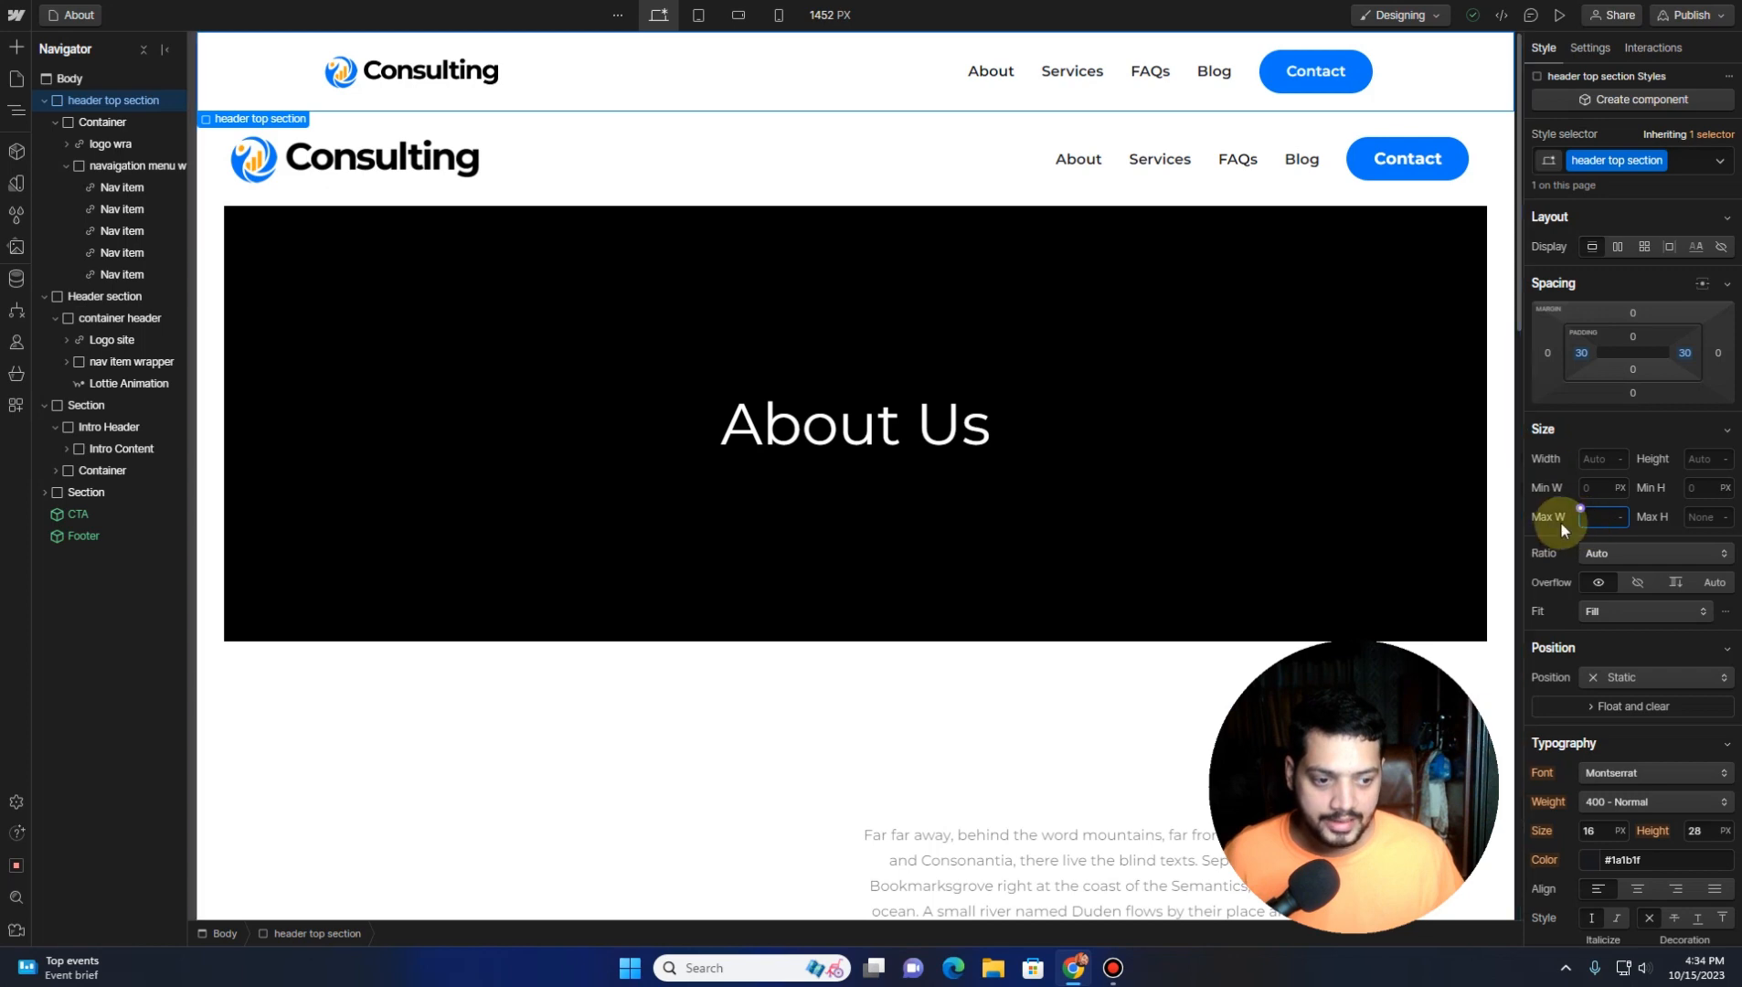
pyautogui.write('1180')
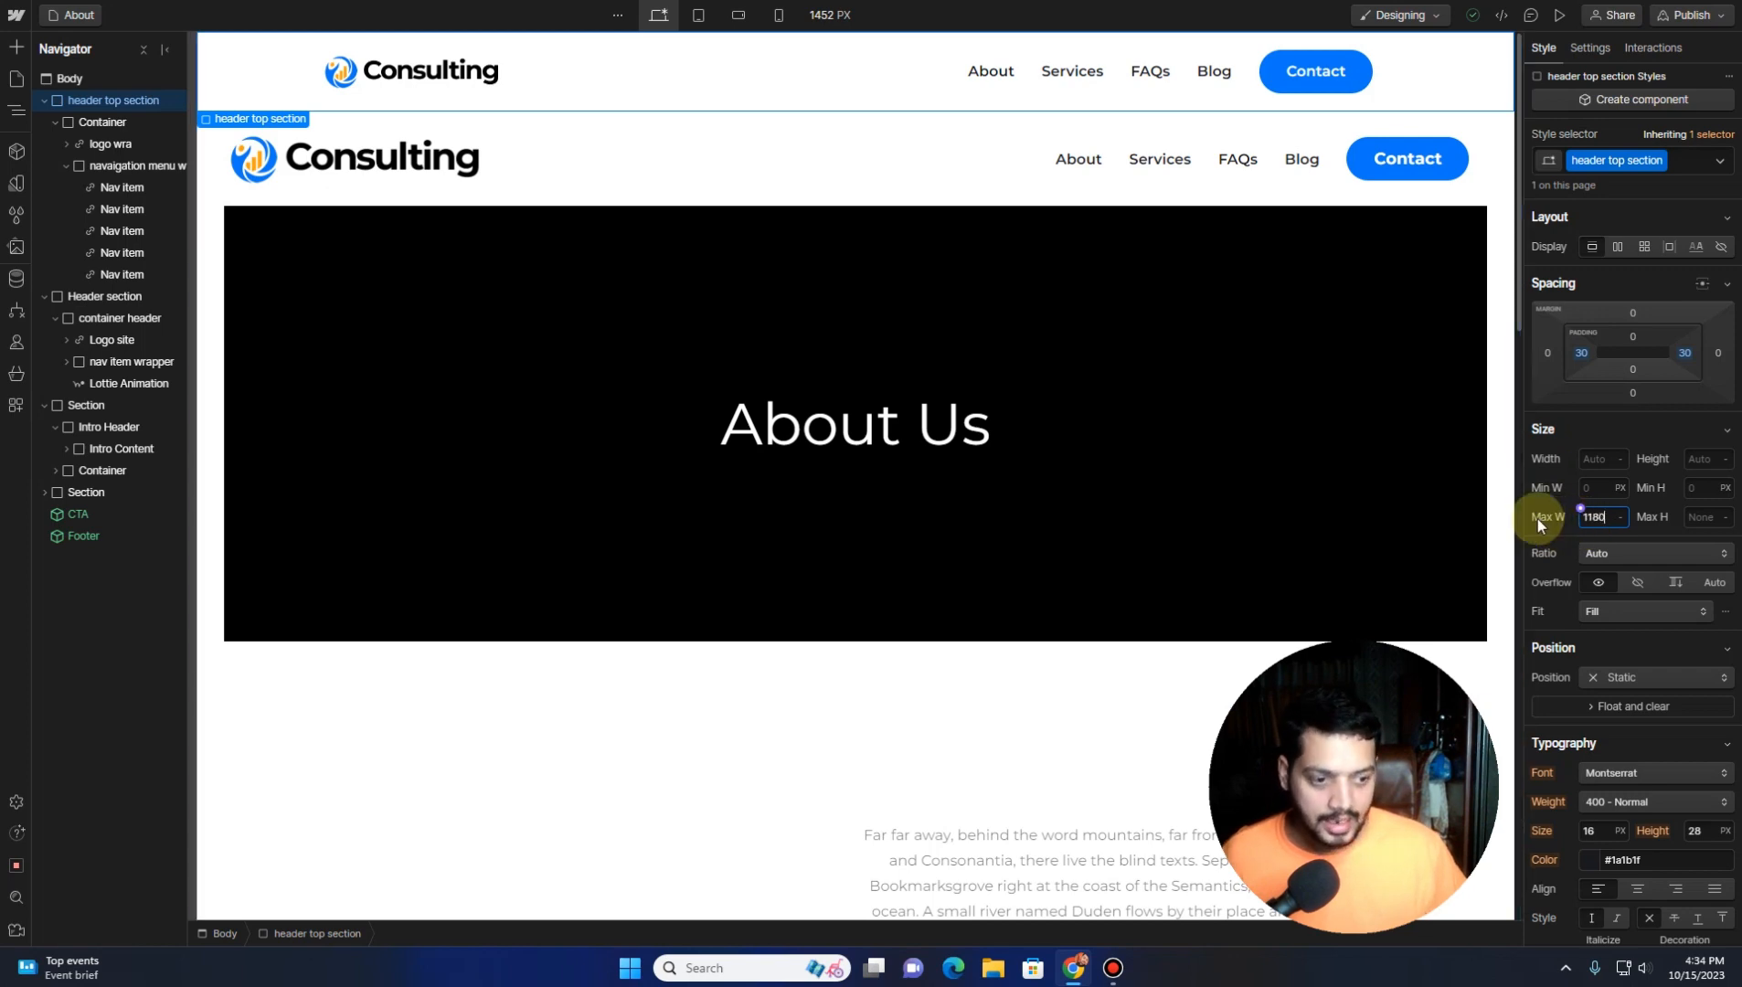
pyautogui.press('Return')
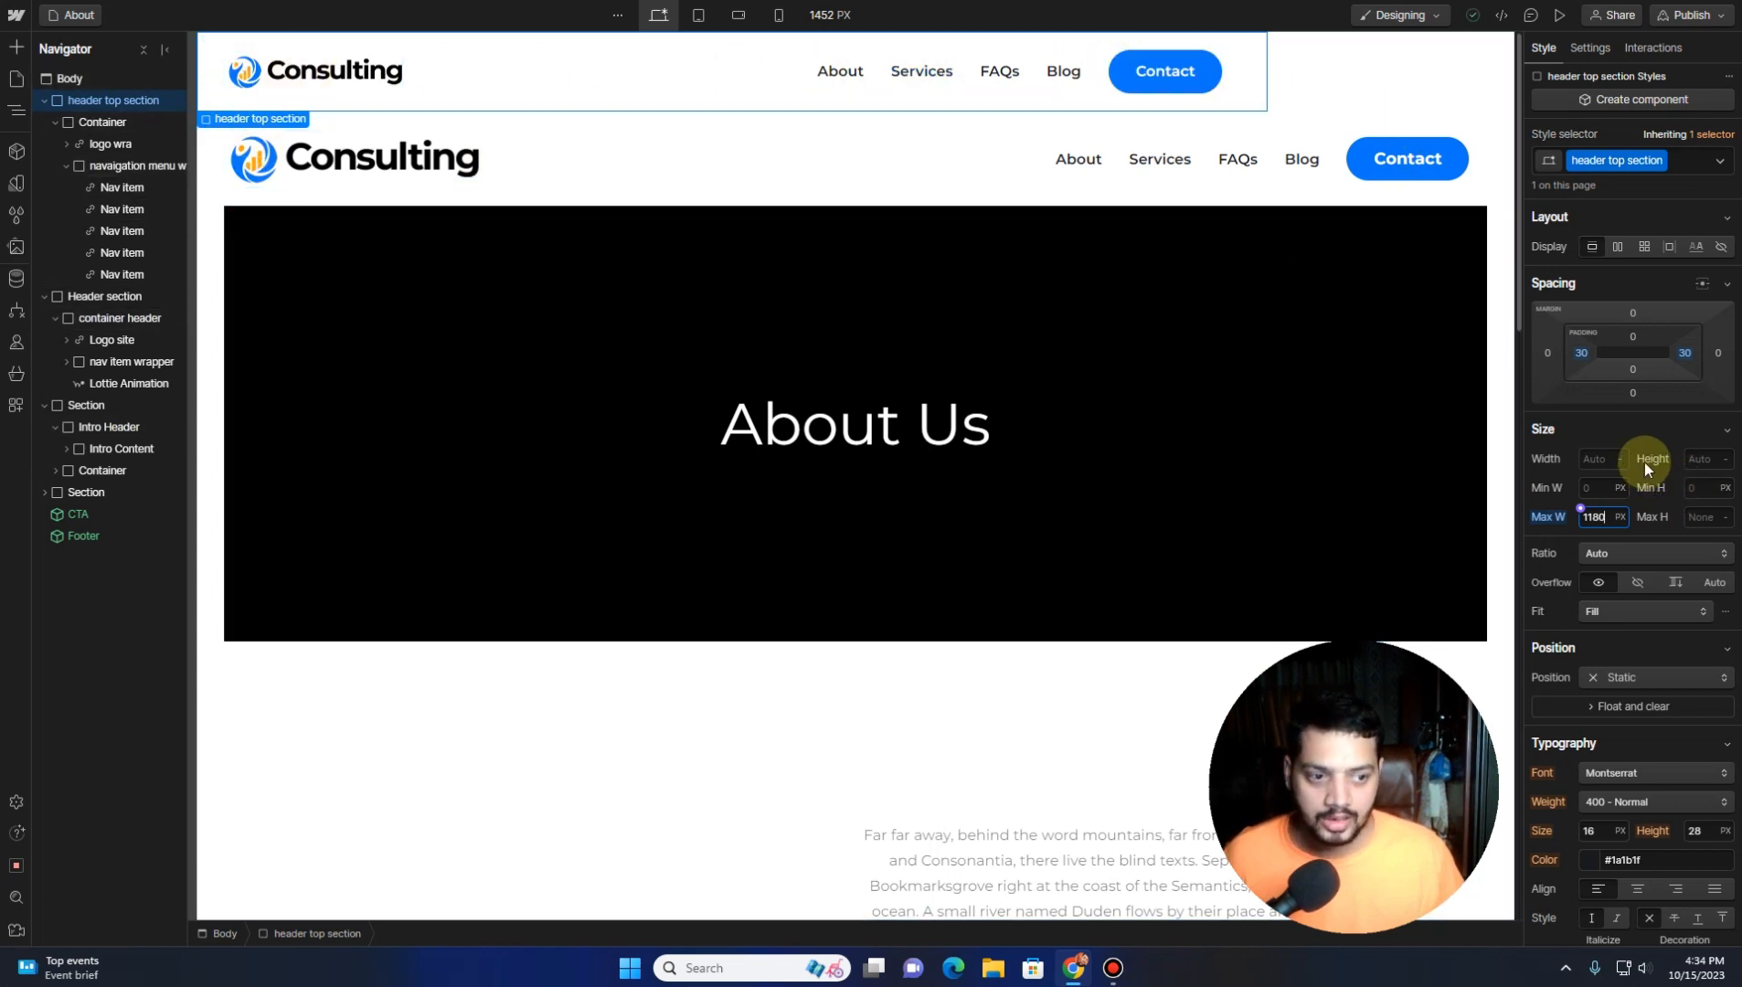
pyautogui.click(1707, 284)
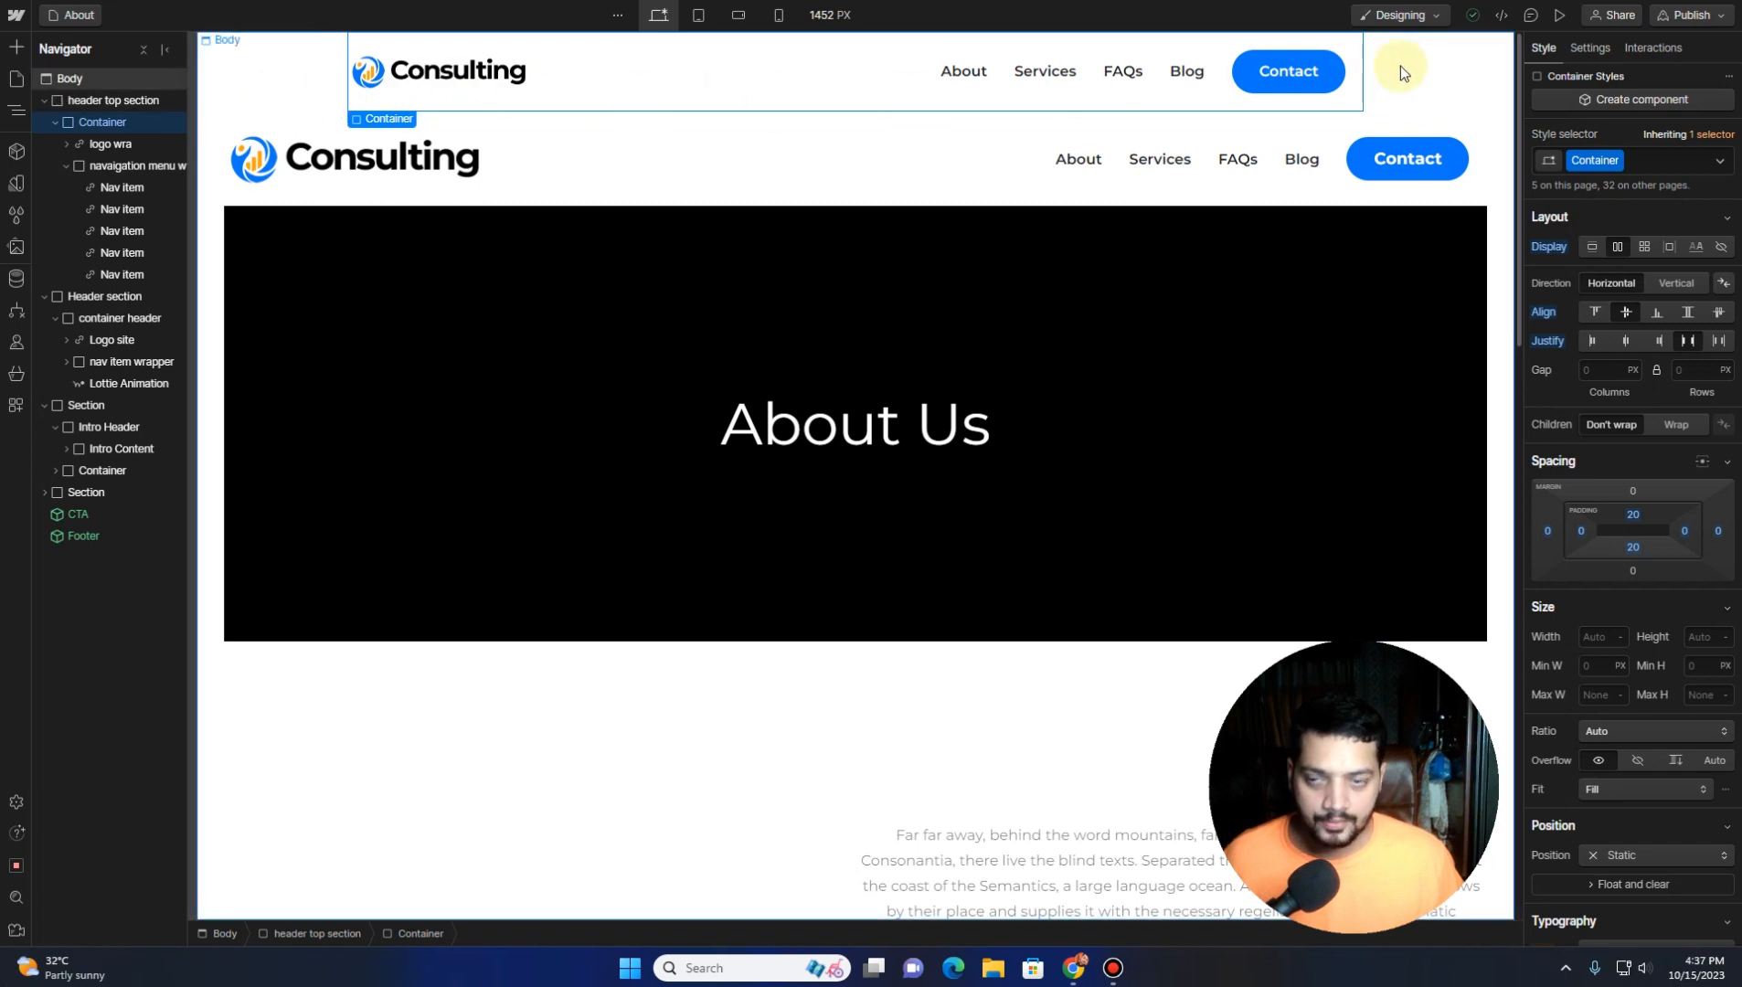
# Reset the header top section's max width
pyautogui.click(122, 99)
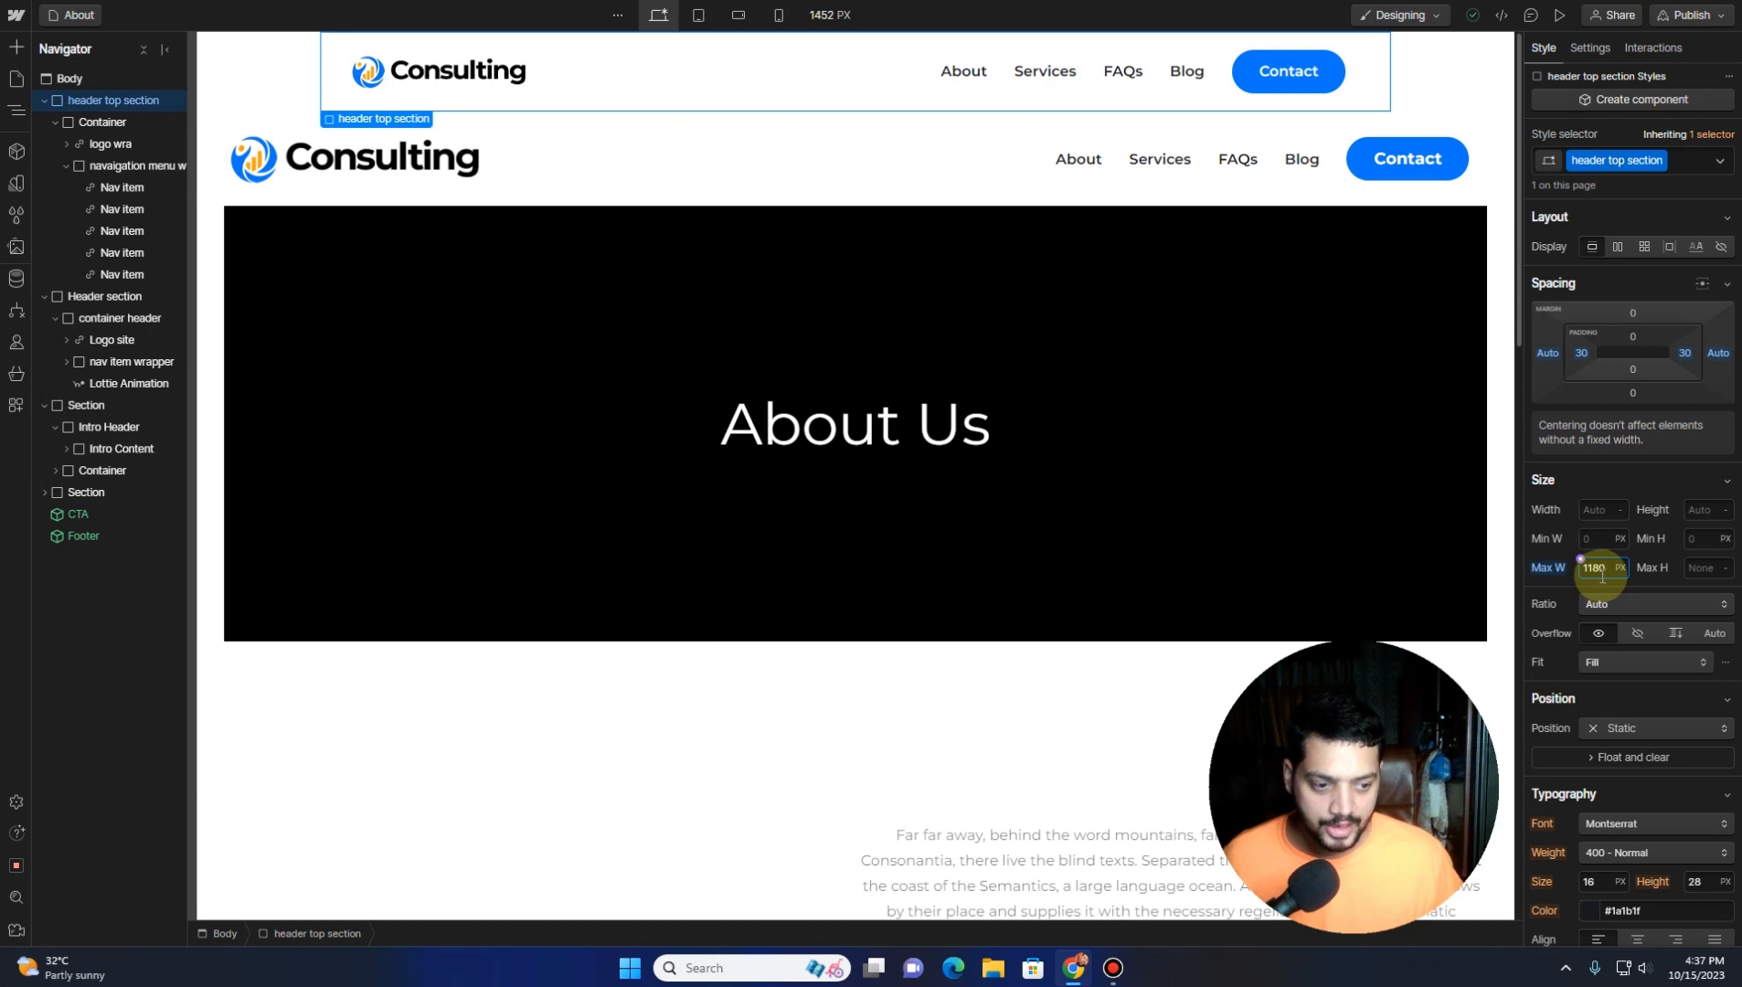
pyautogui.click(1556, 568)
pyautogui.click(1561, 597)
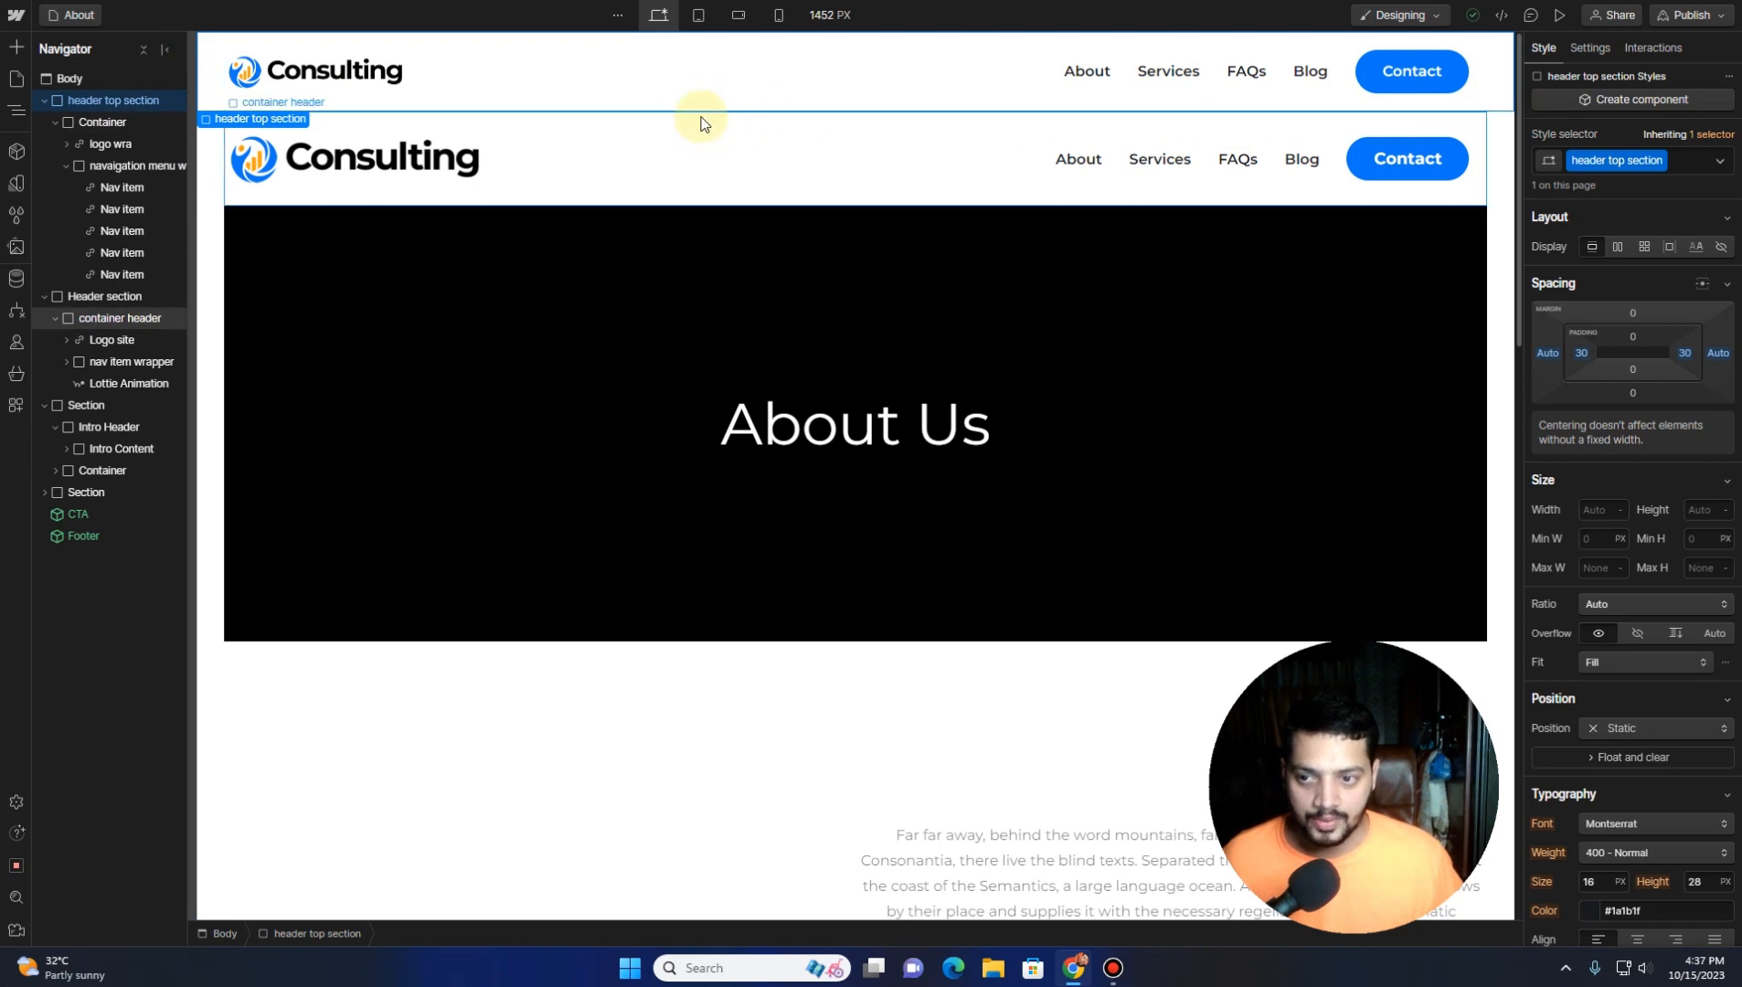
# Preview the header at tablet width, set the nav links' font size to 17 px for mobile landscape, and return to the desktop breakpoint
pyautogui.click(698, 16)
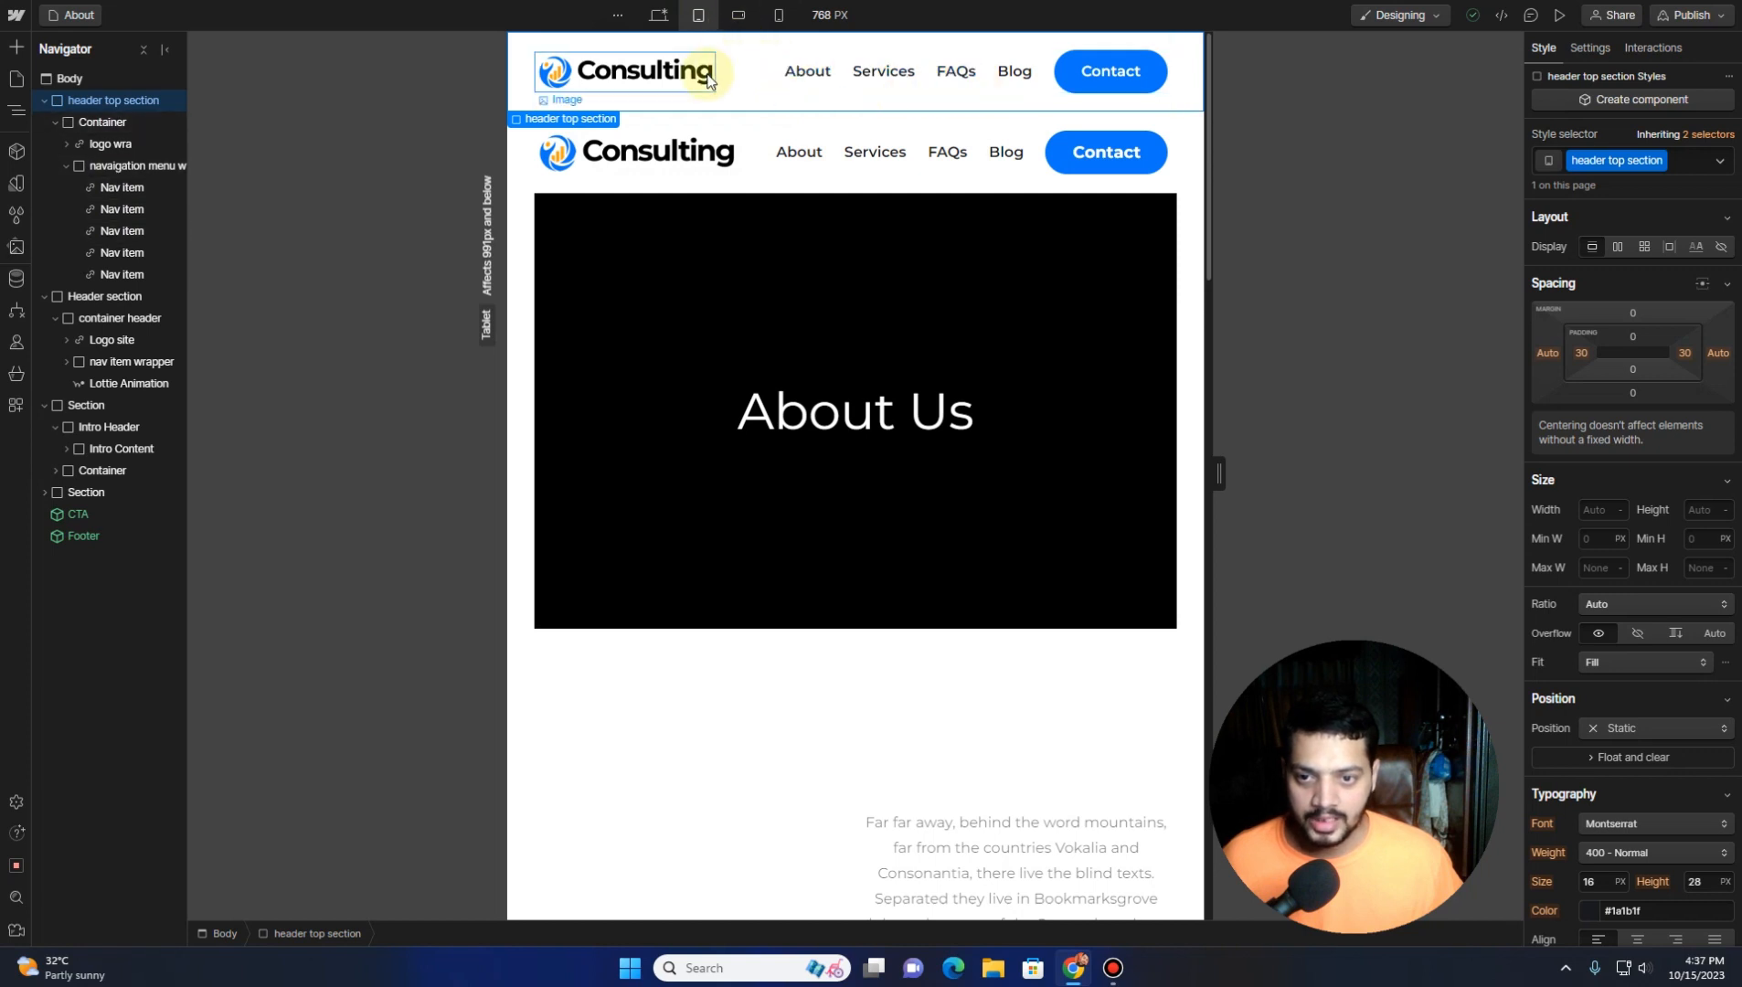
pyautogui.click(738, 16)
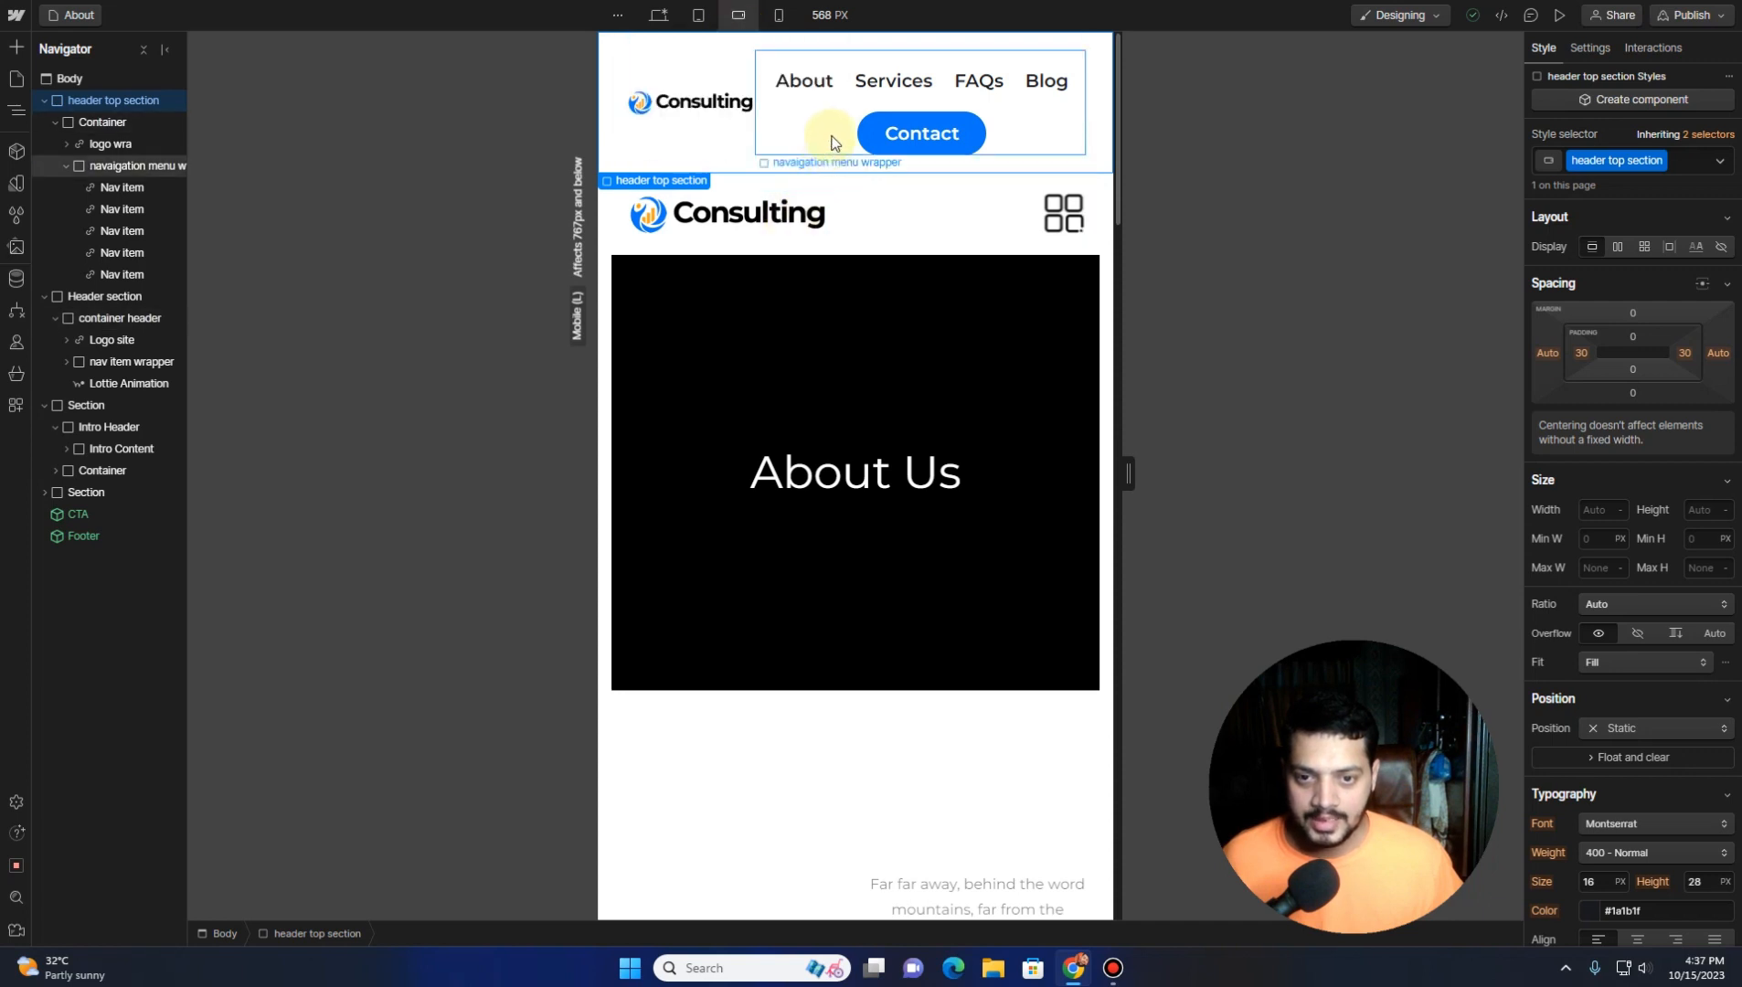
pyautogui.click(860, 96)
pyautogui.scroll(-2, 1632, 676)
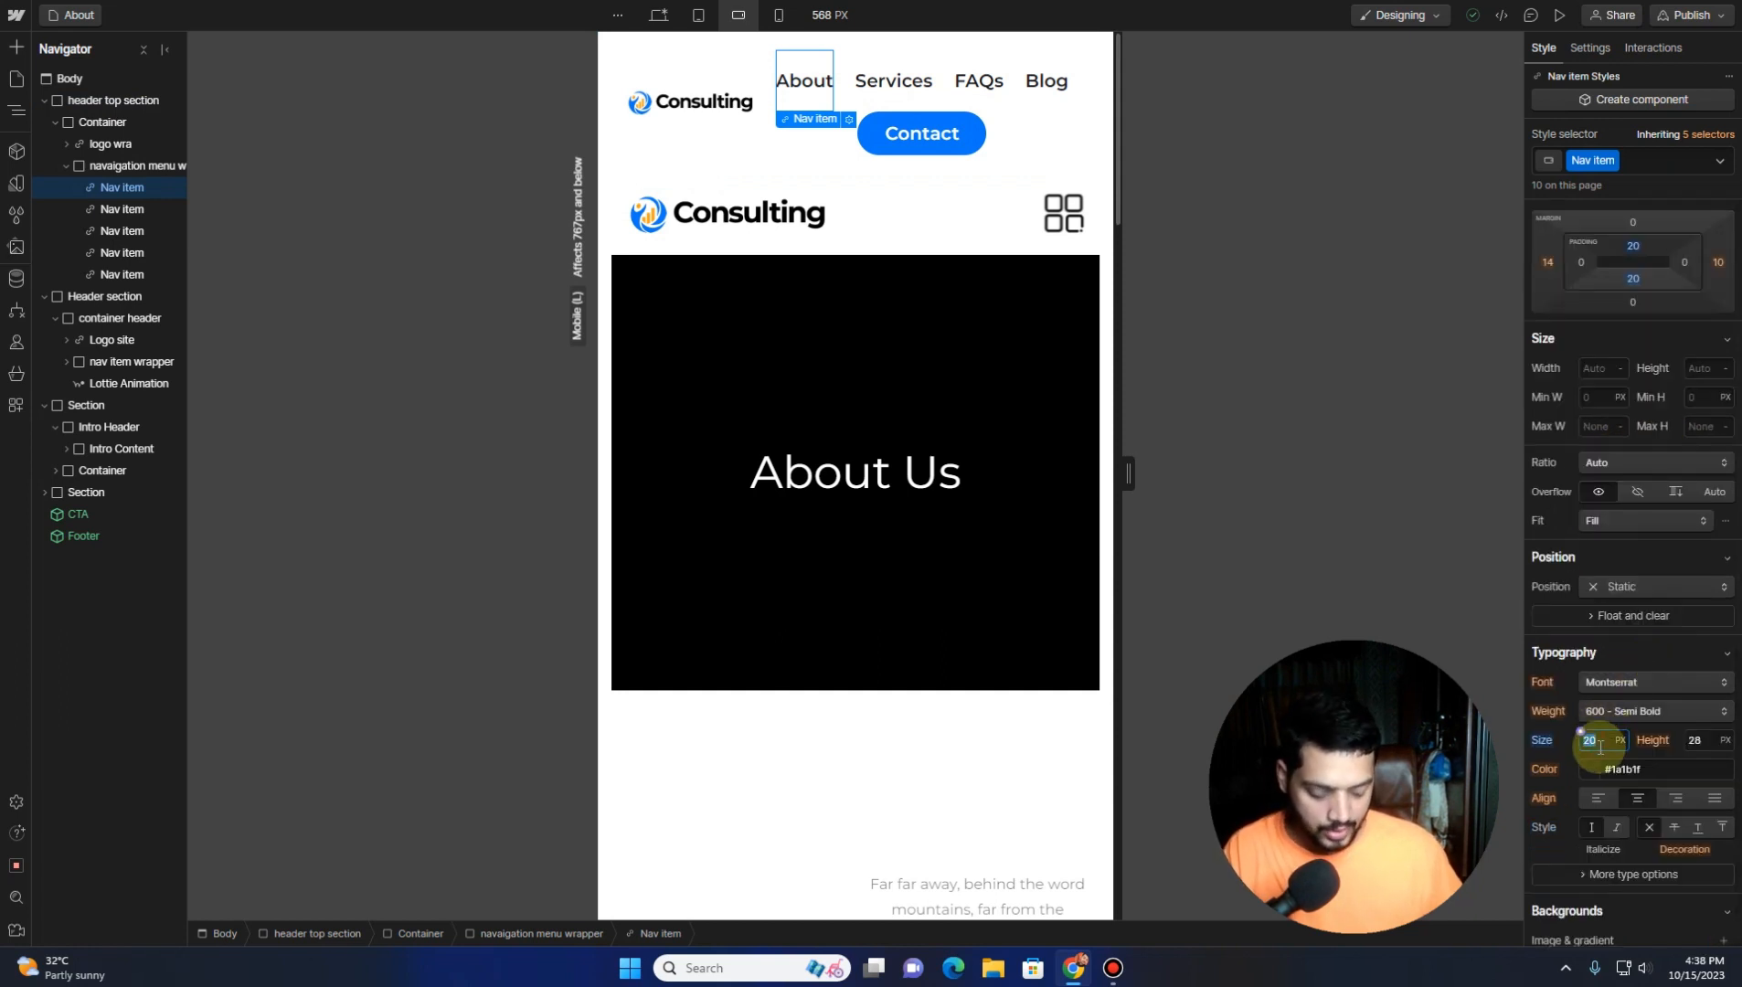
pyautogui.press('Return')
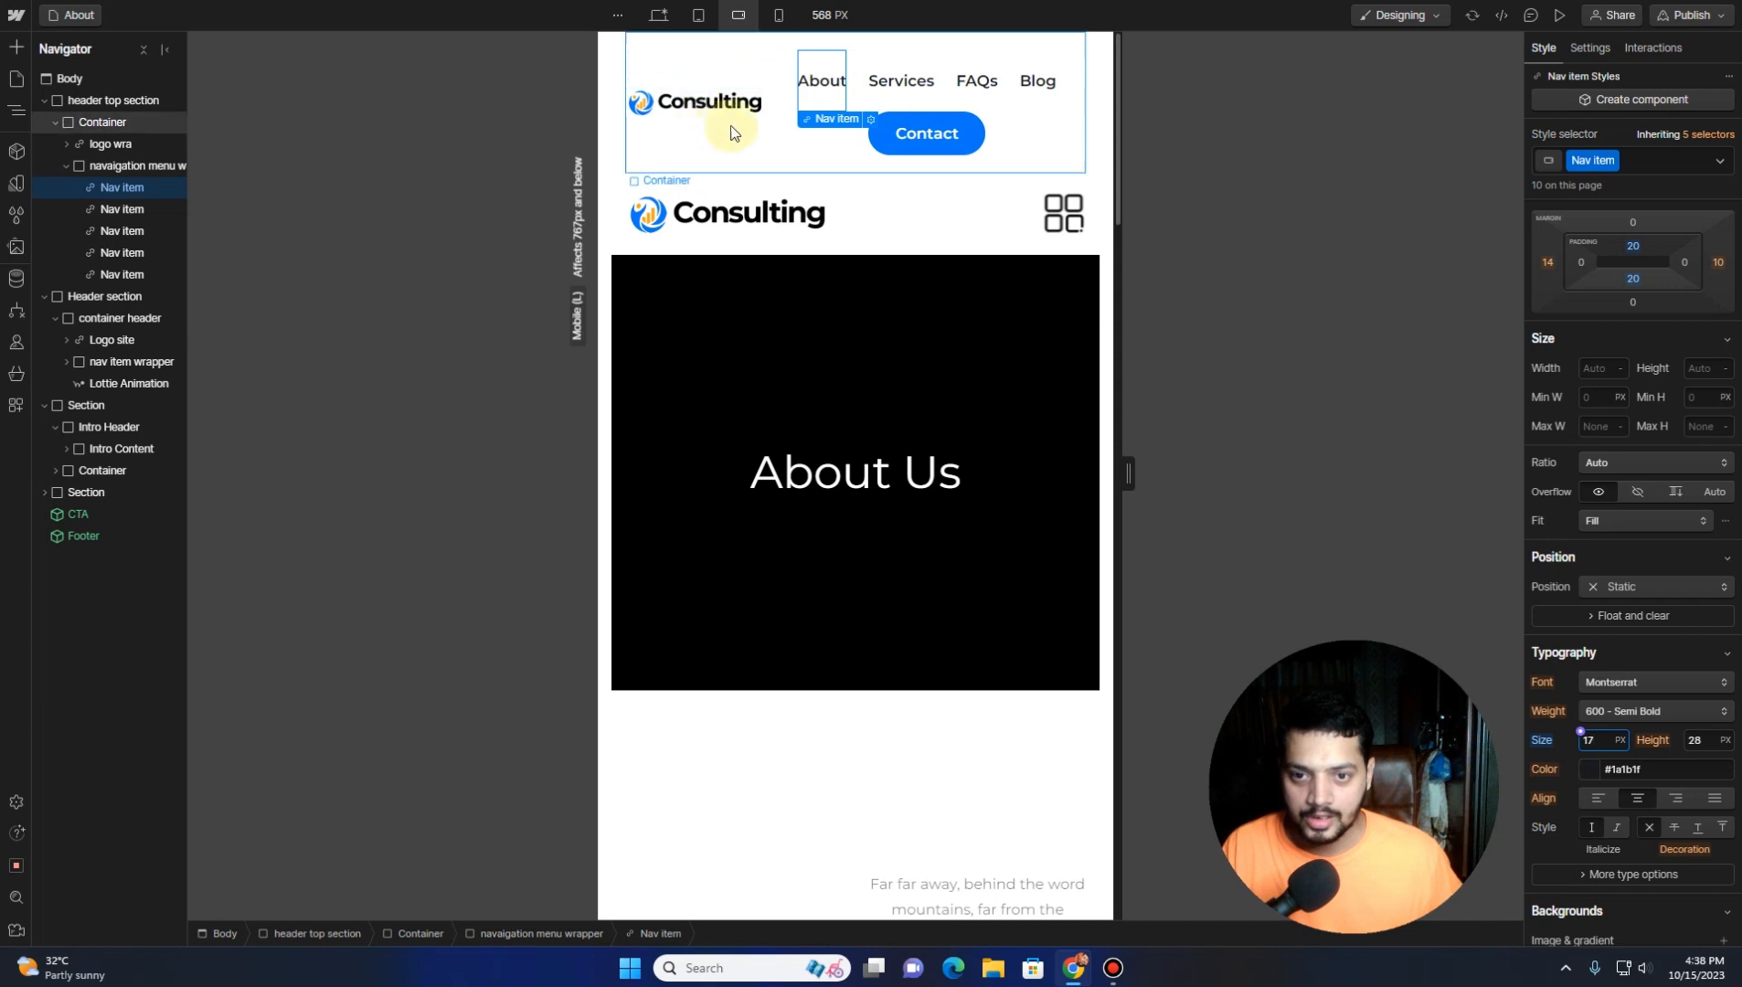
pyautogui.click(657, 17)
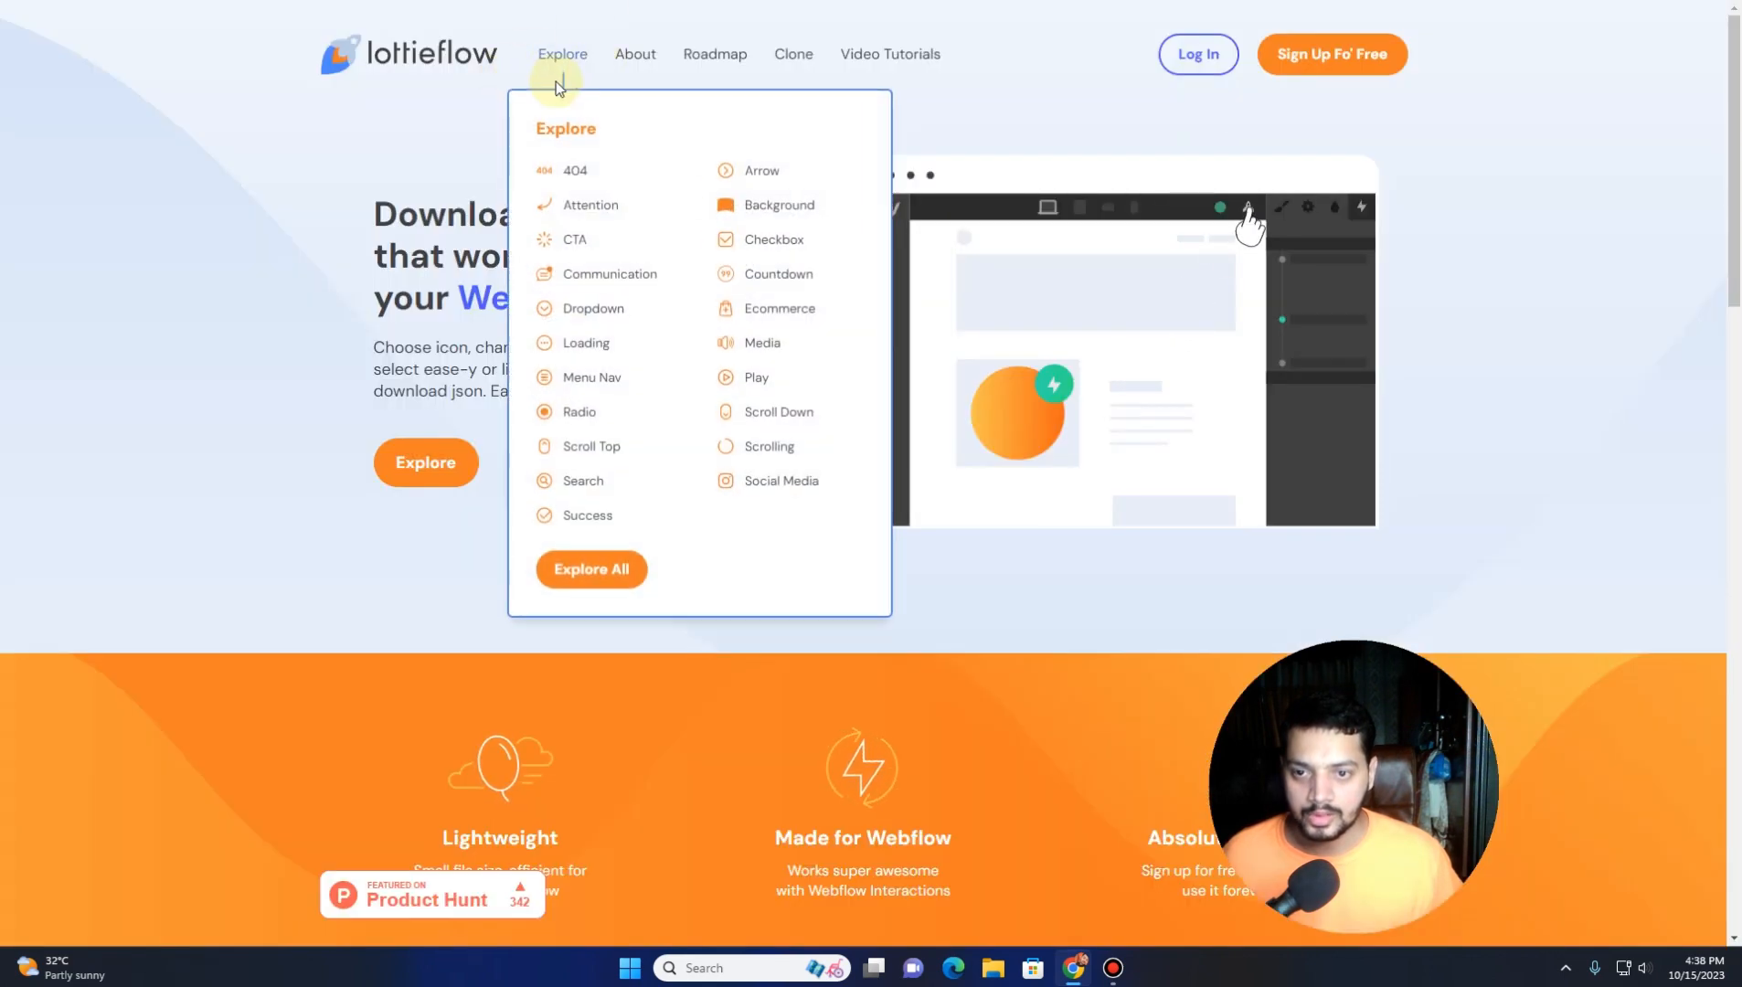
# Open Lottieflow's Menu Nav category and examine the available animated menu icons
pyautogui.scroll(-10, 657, 242)
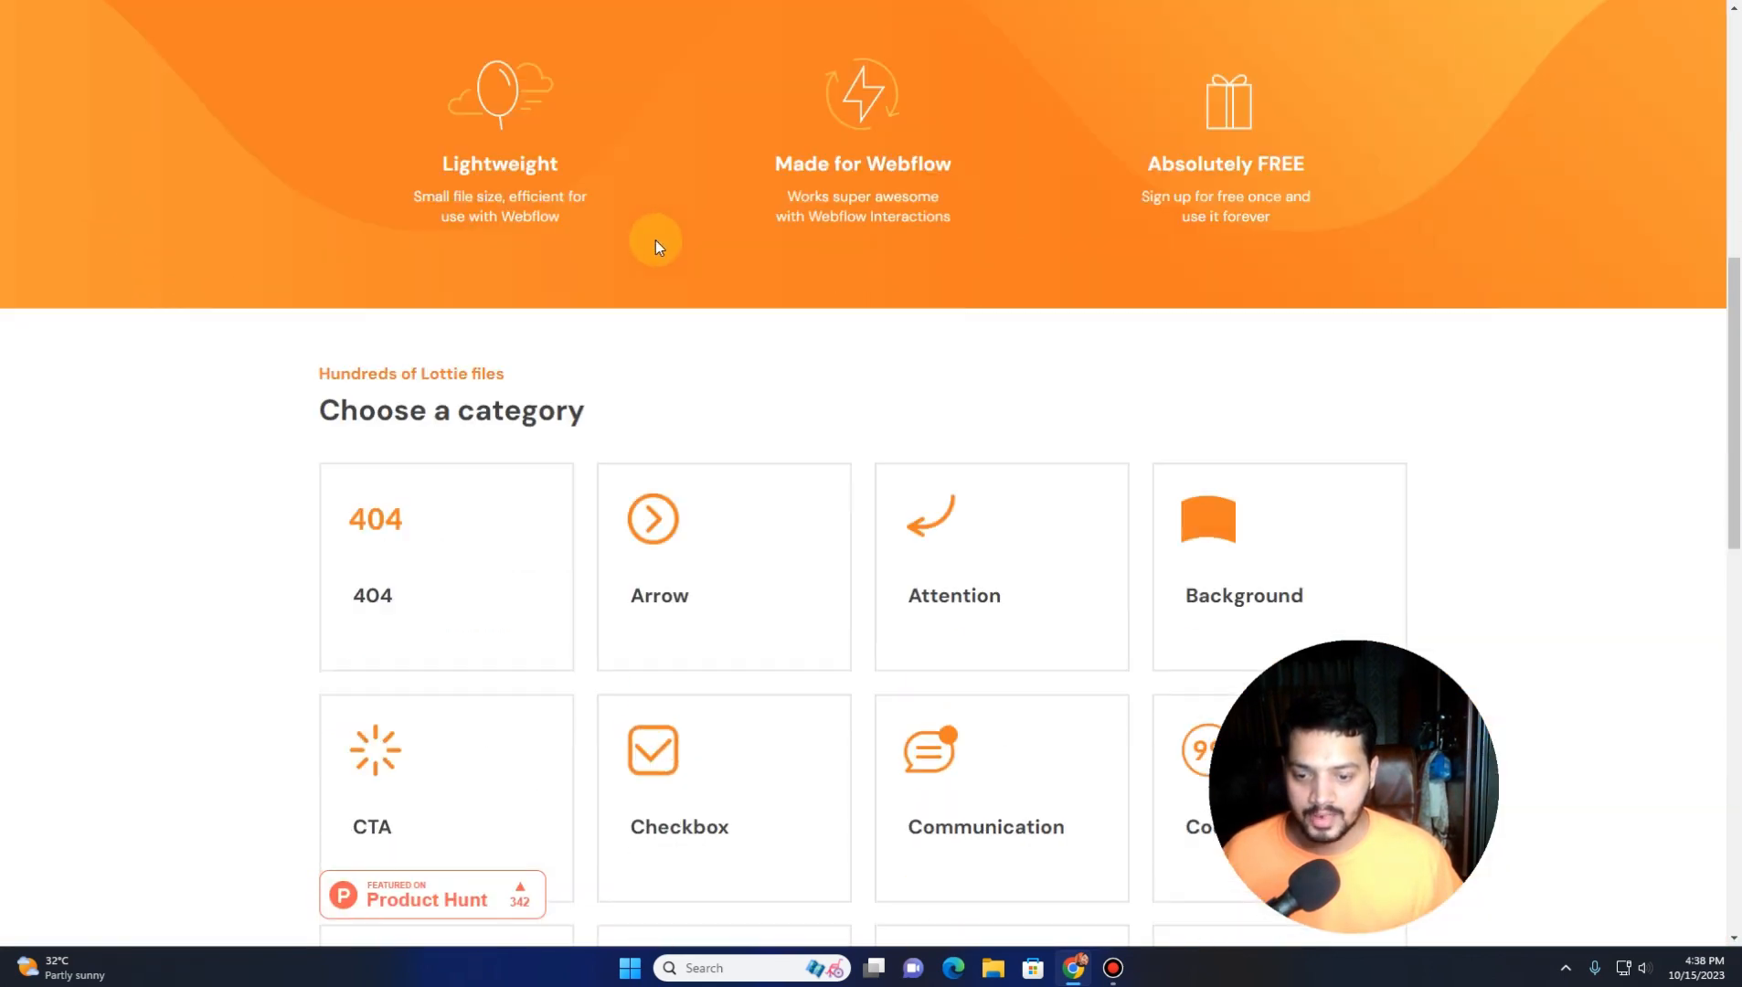
pyautogui.scroll(-3, 652, 245)
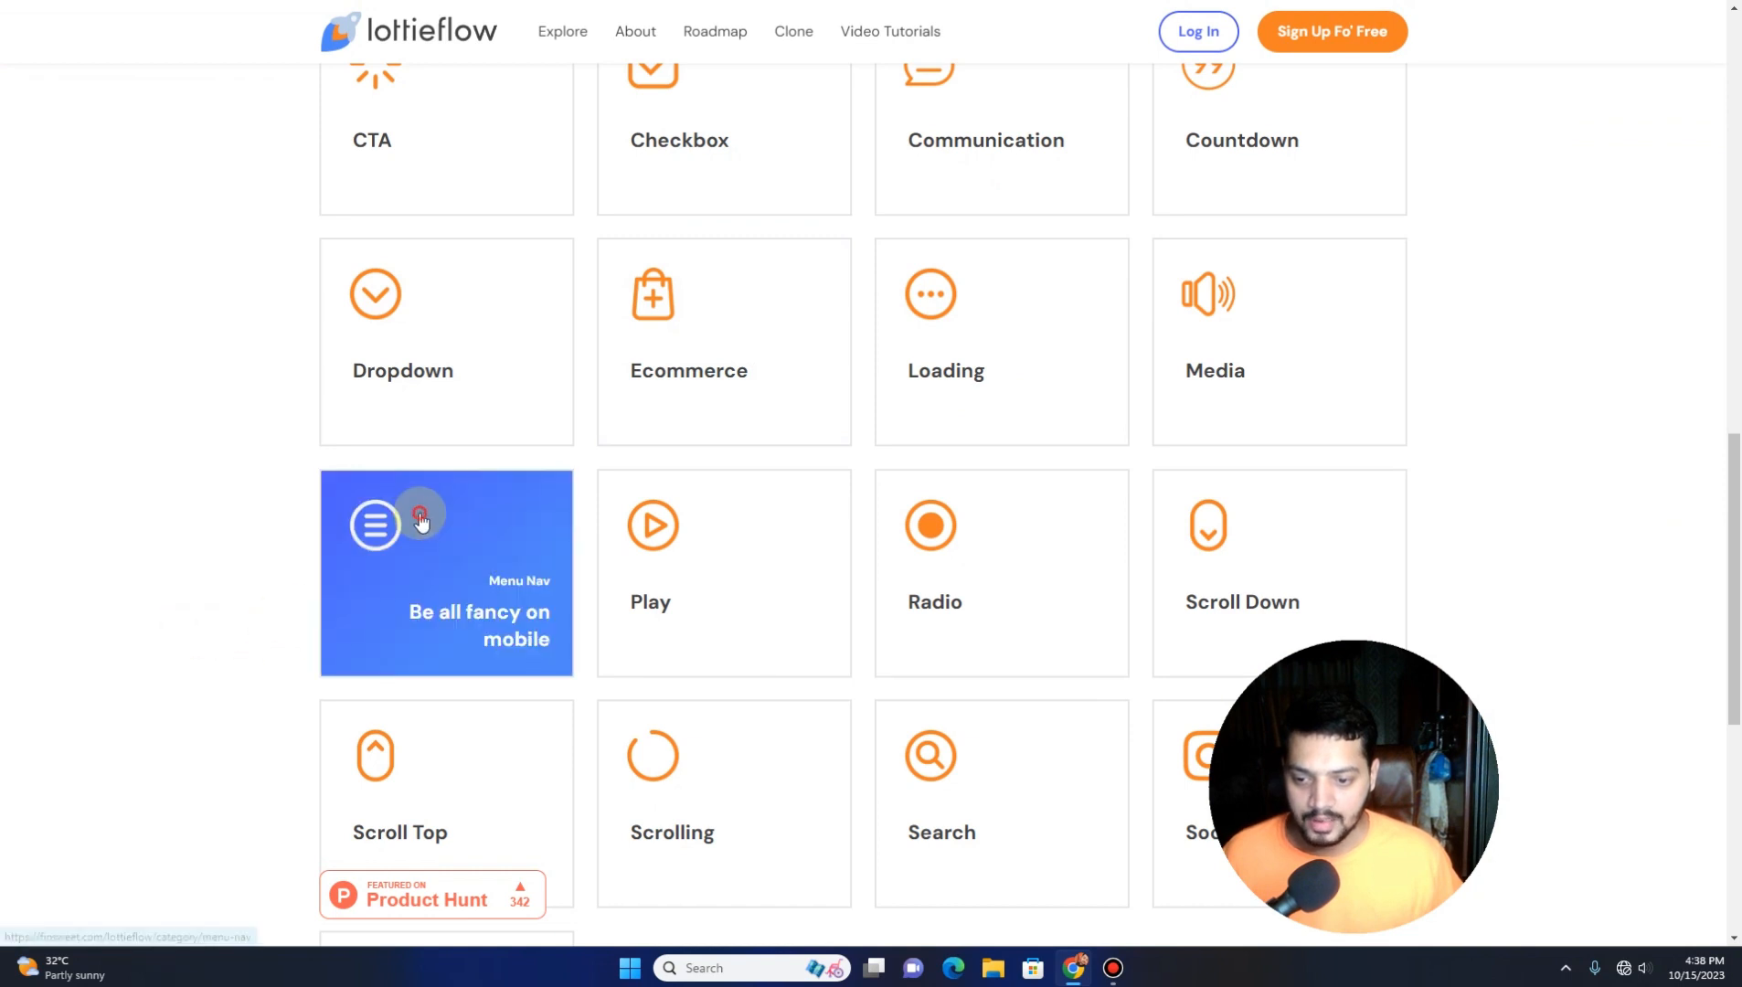
pyautogui.click(420, 509)
pyautogui.scroll(-3, 169, 417)
pyautogui.scroll(3, 202, 389)
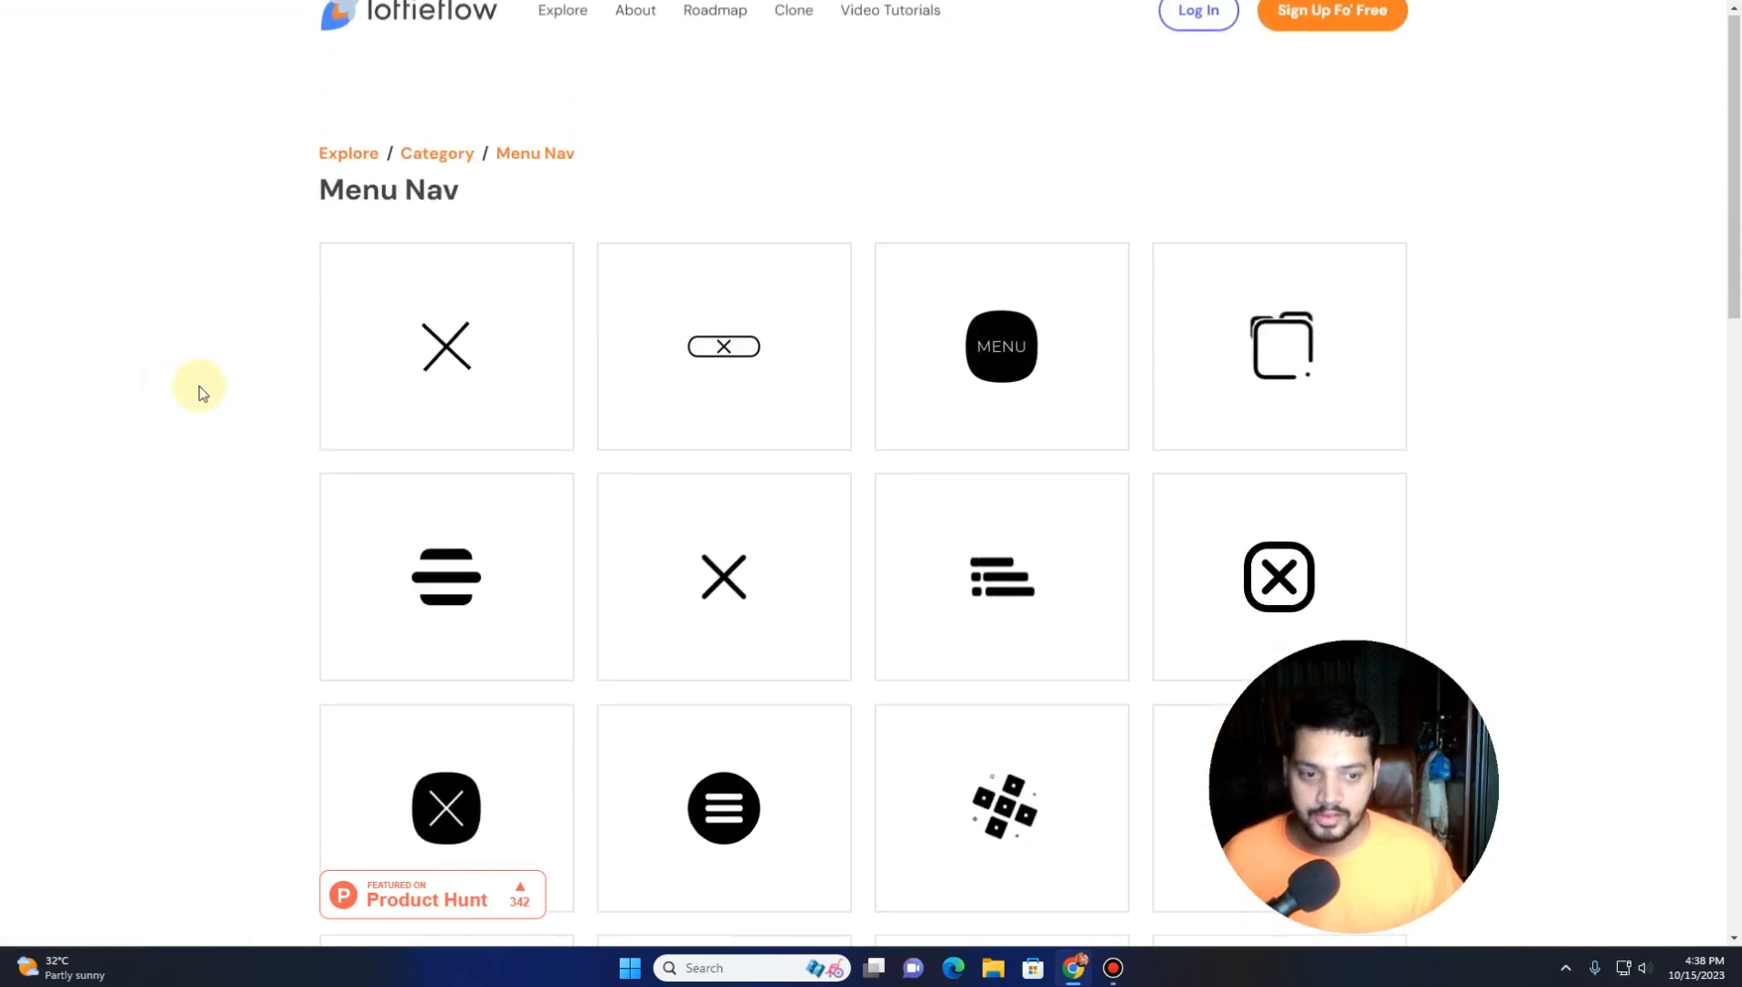
pyautogui.scroll(-6, 203, 389)
pyautogui.scroll(-1, 205, 390)
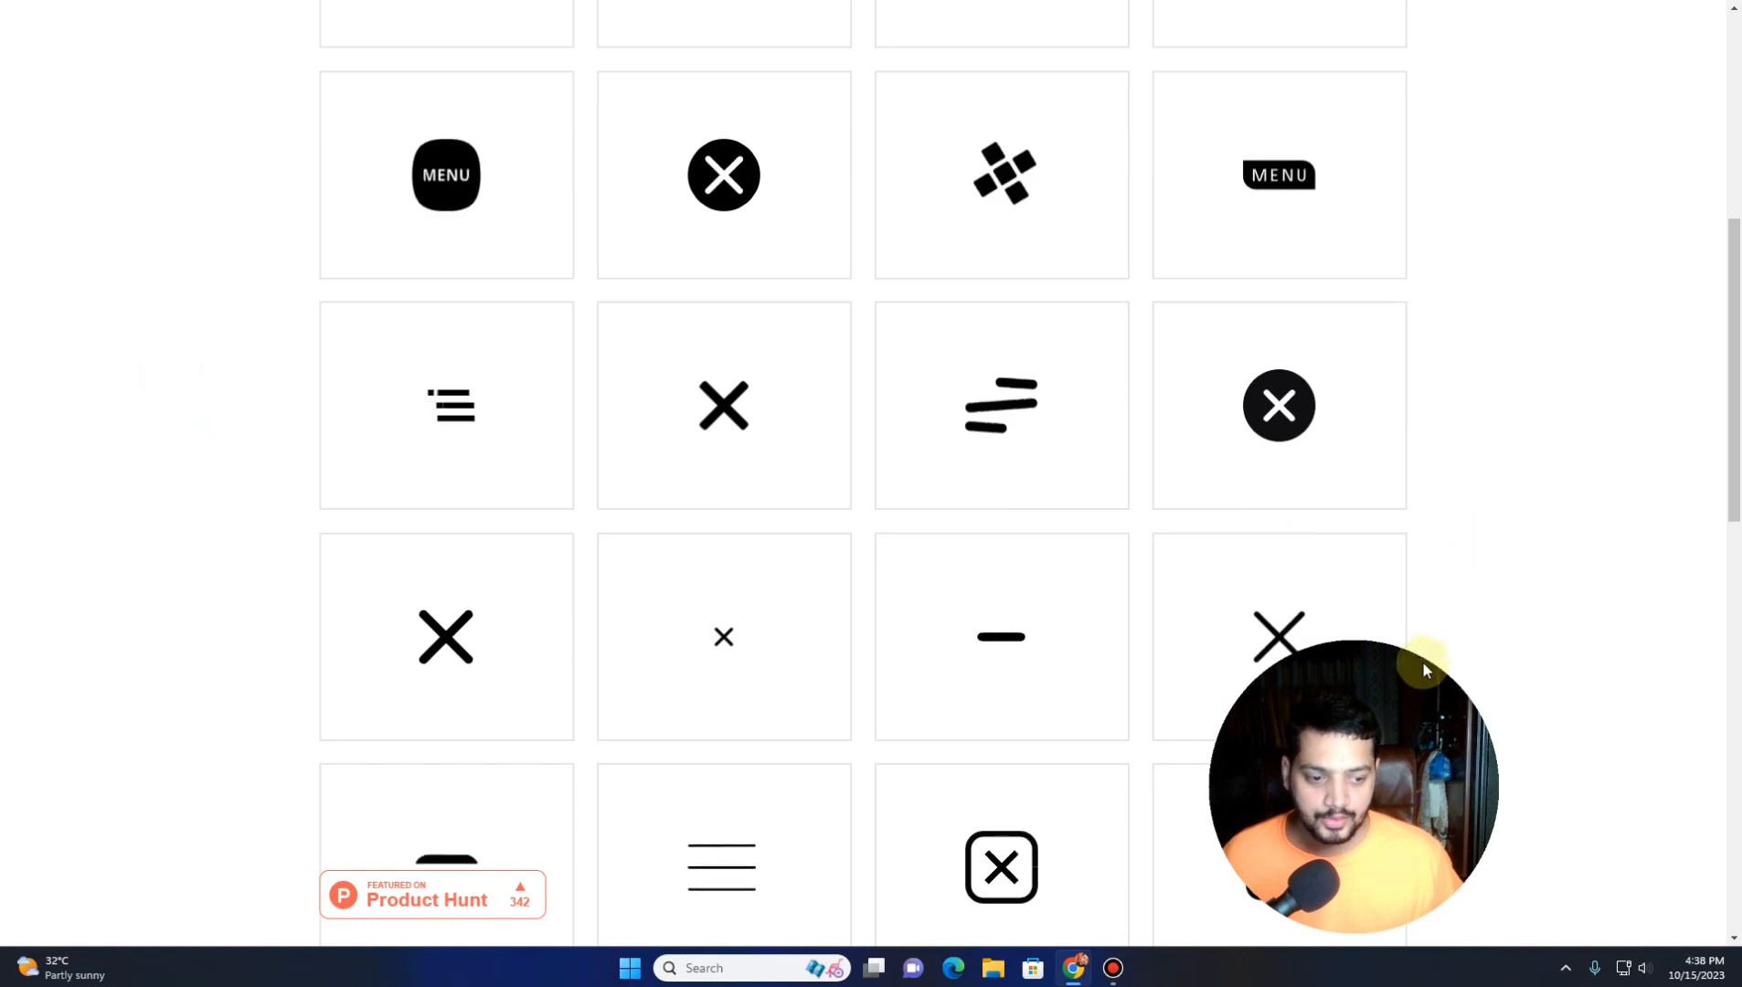
pyautogui.moveTo(1470, 650); pyautogui.dragTo(1661, 611)
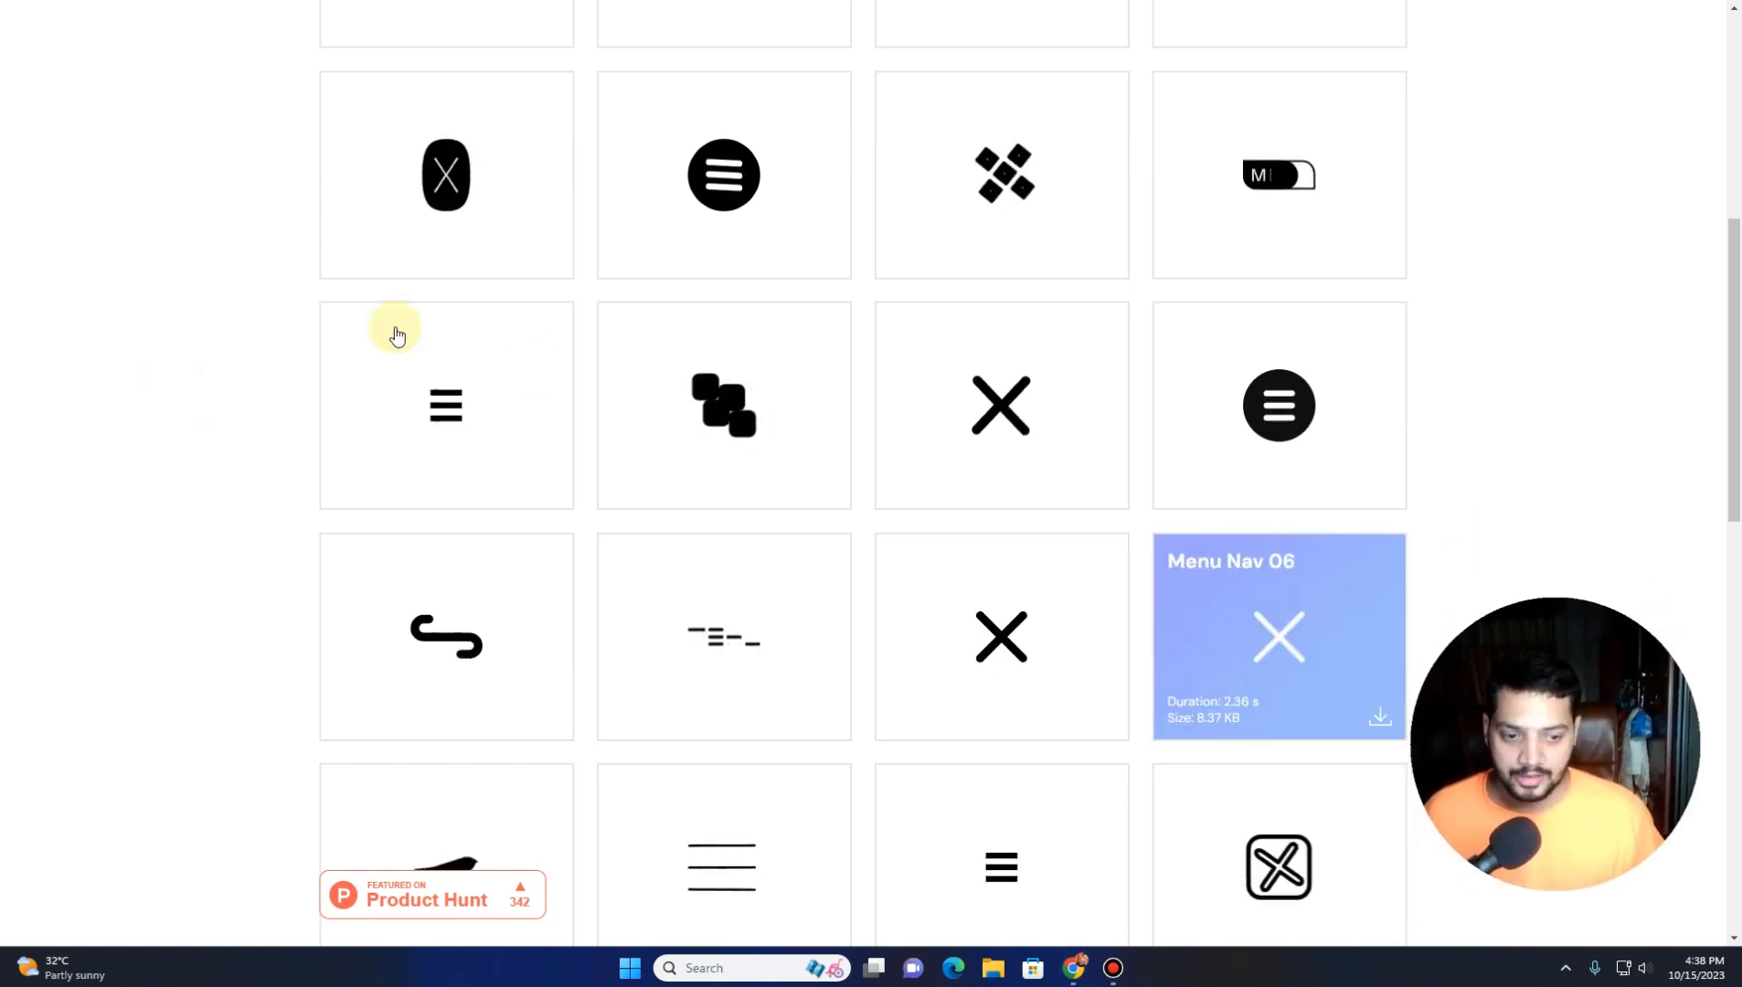
pyautogui.scroll(-8, 301, 327)
pyautogui.scroll(10, 314, 336)
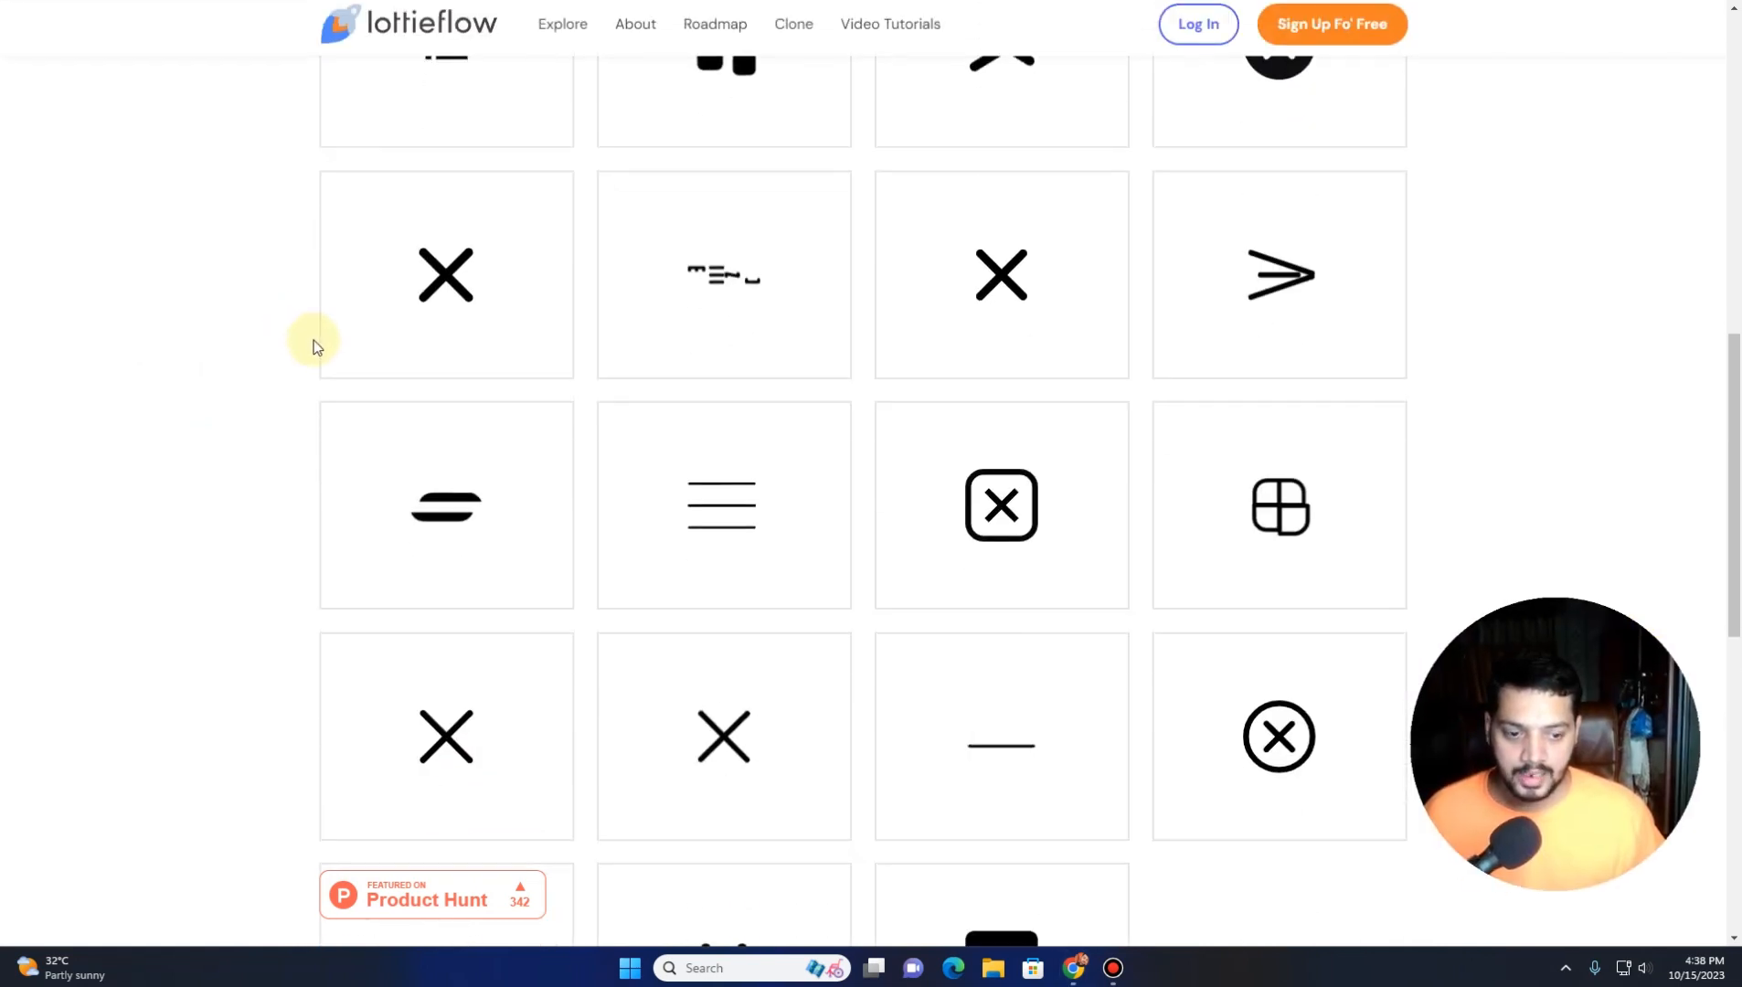
pyautogui.scroll(10, 312, 340)
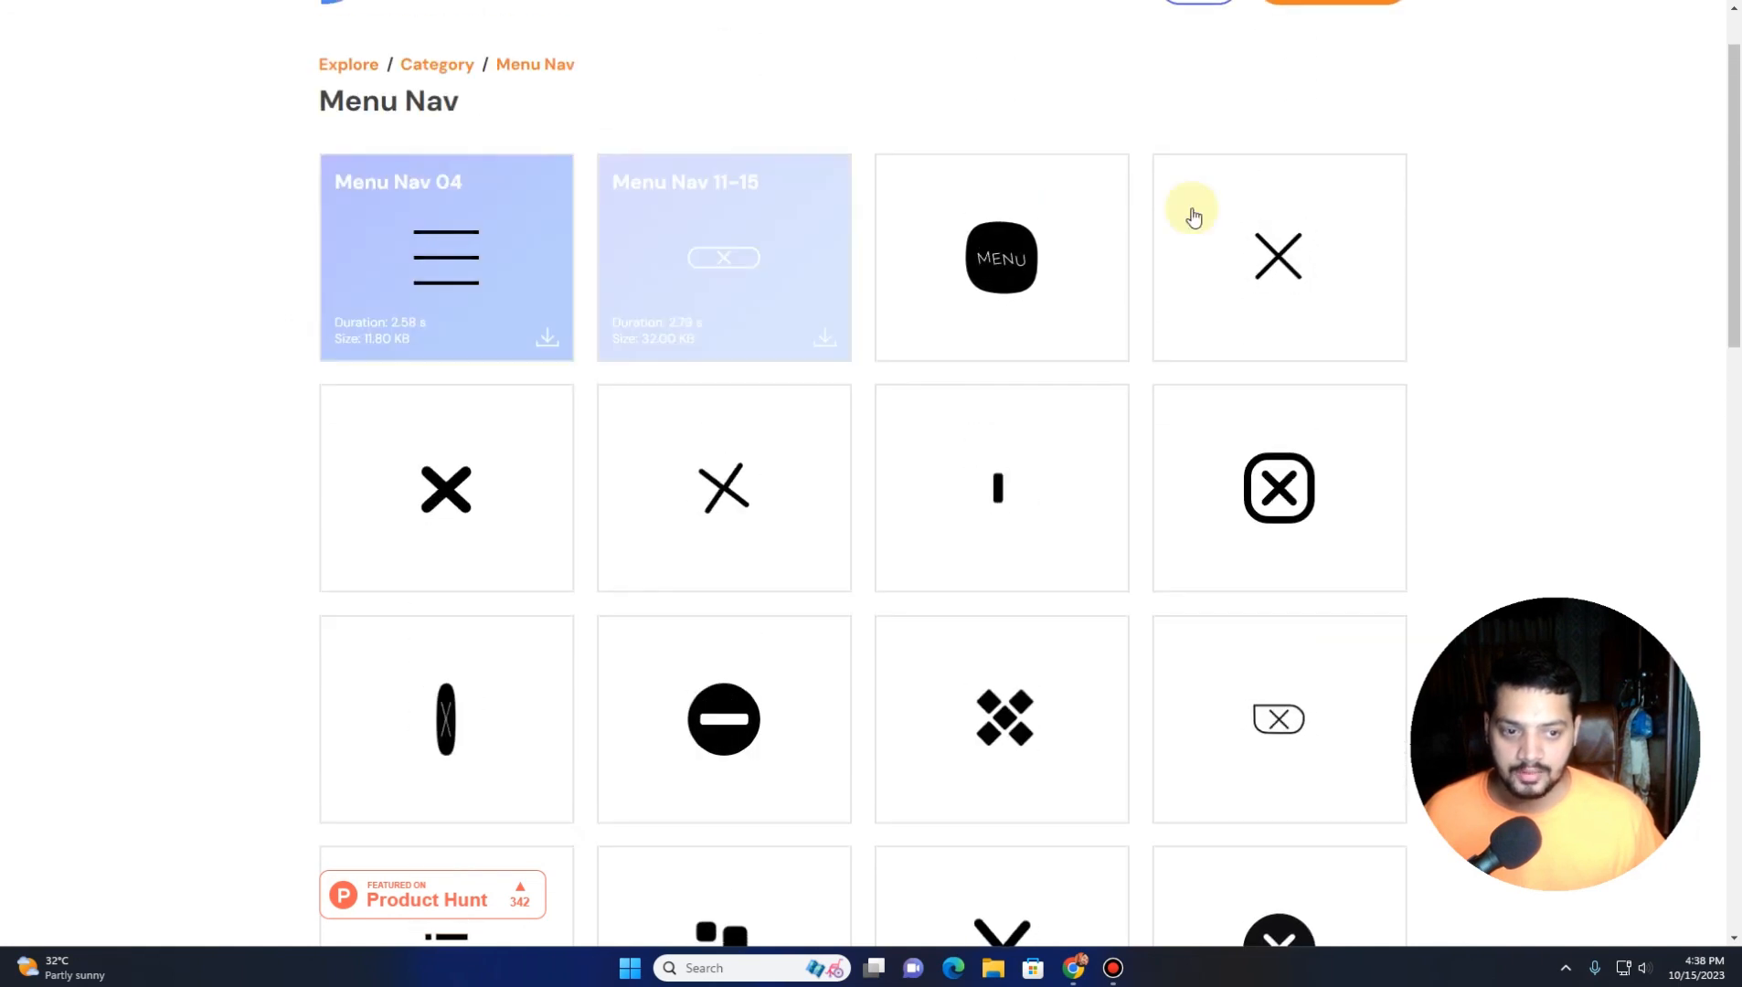
pyautogui.moveTo(1271, 283)
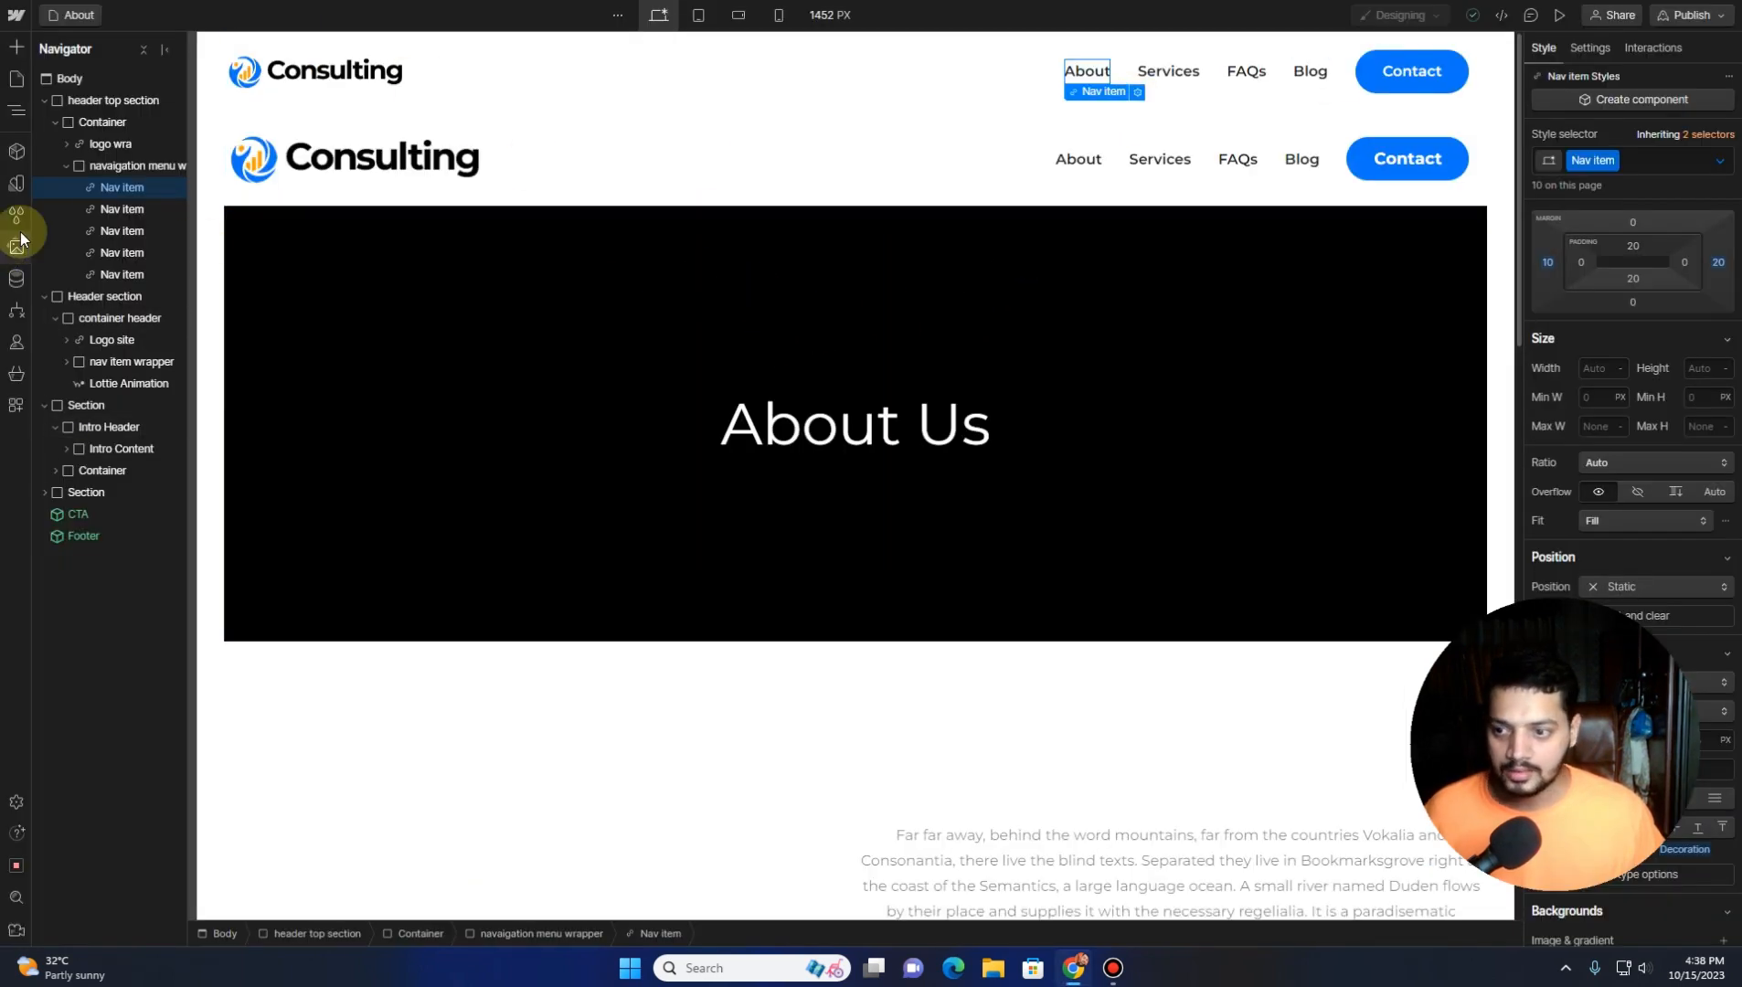
# Open the project's assets in Webflow, and download the Menu Nav 11-14 animation from Lottieflow
pyautogui.click(620, 84)
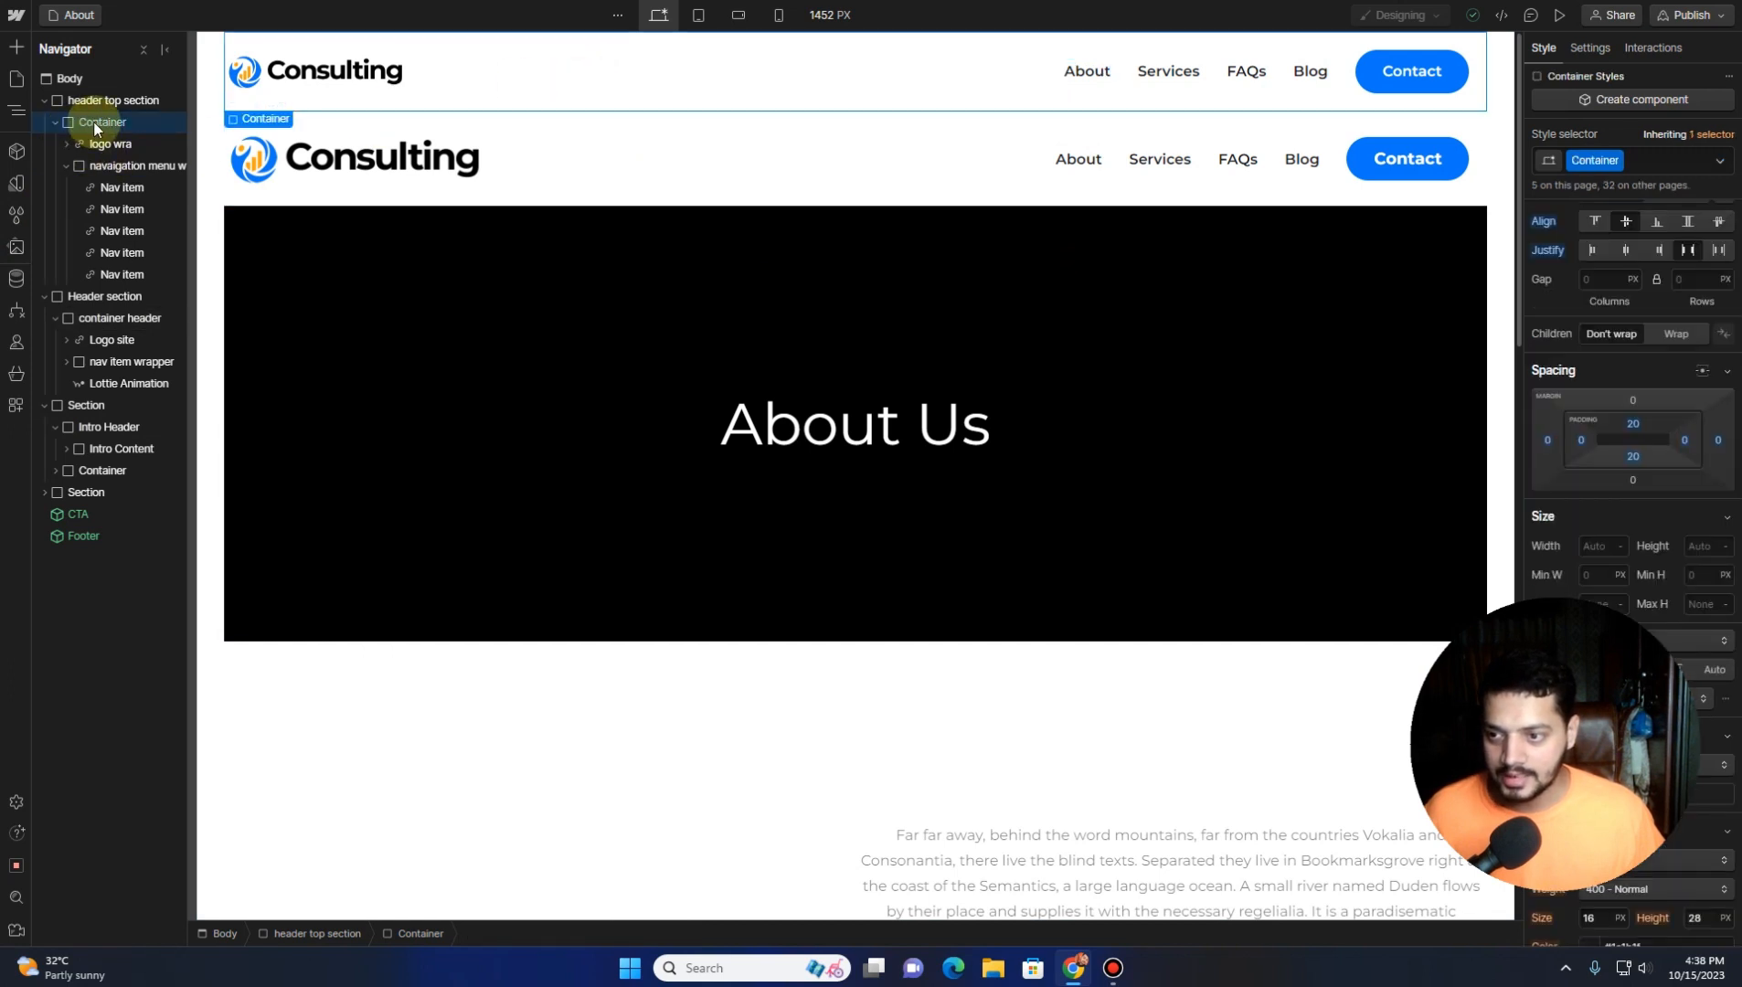
pyautogui.click(17, 247)
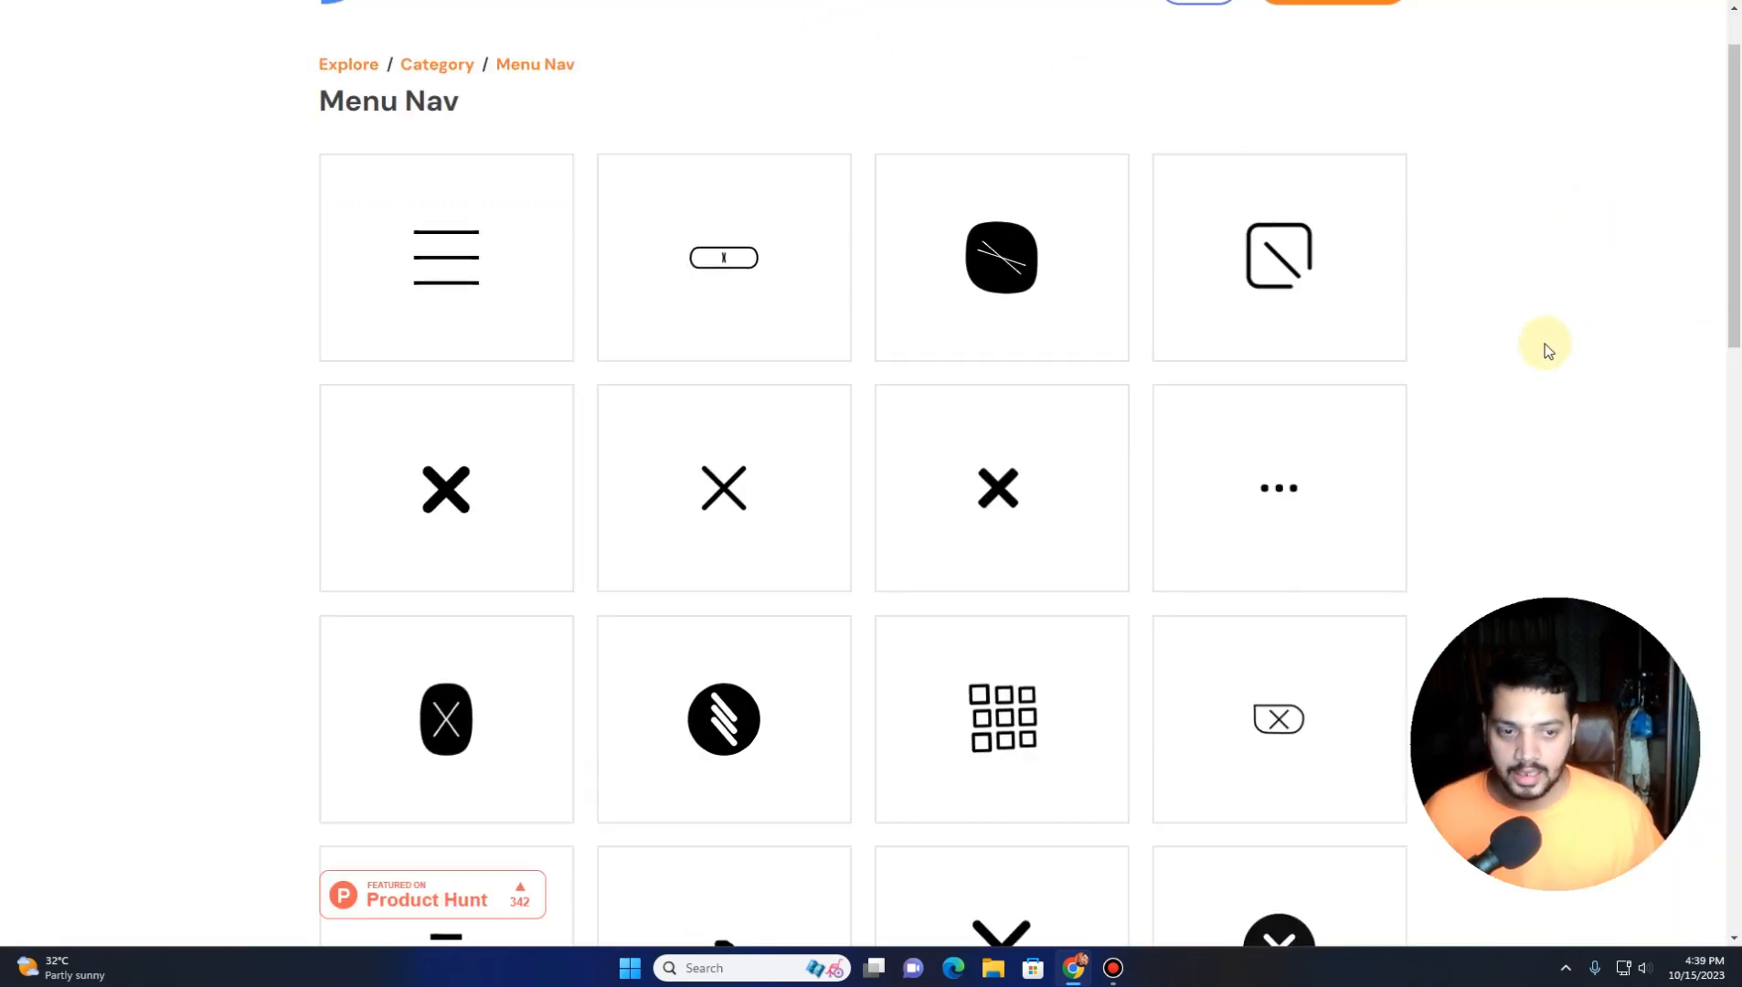
pyautogui.moveTo(1307, 260)
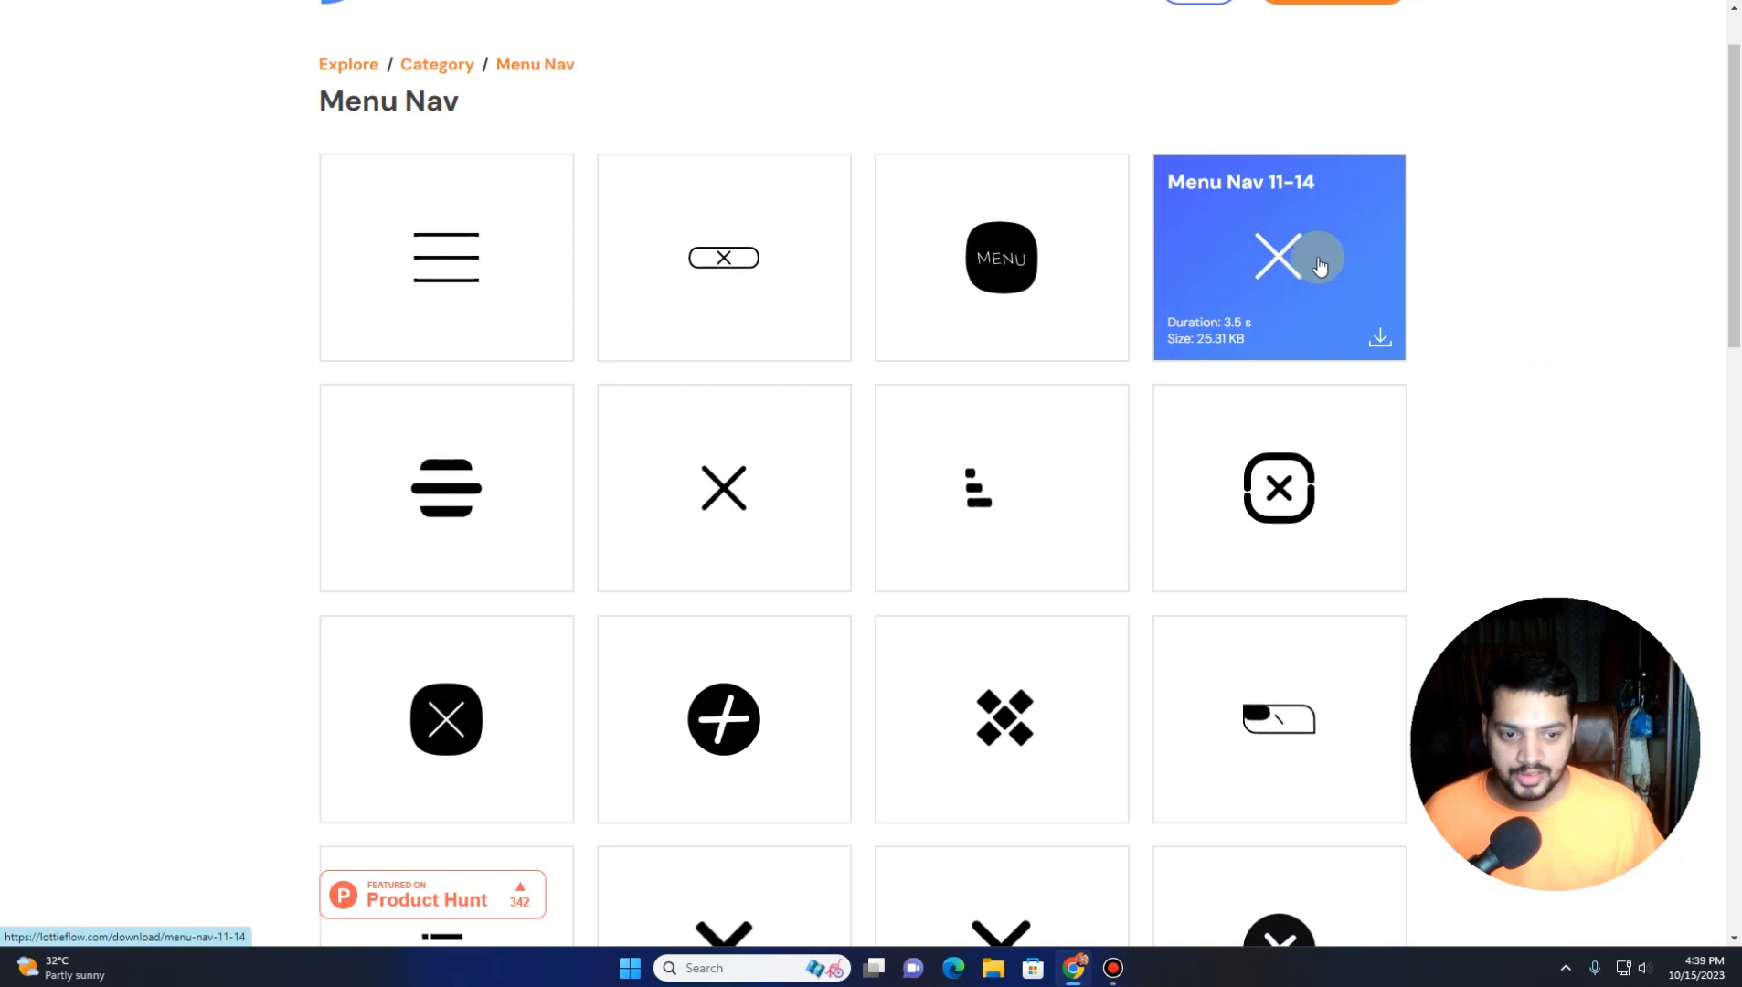
pyautogui.click(1256, 262)
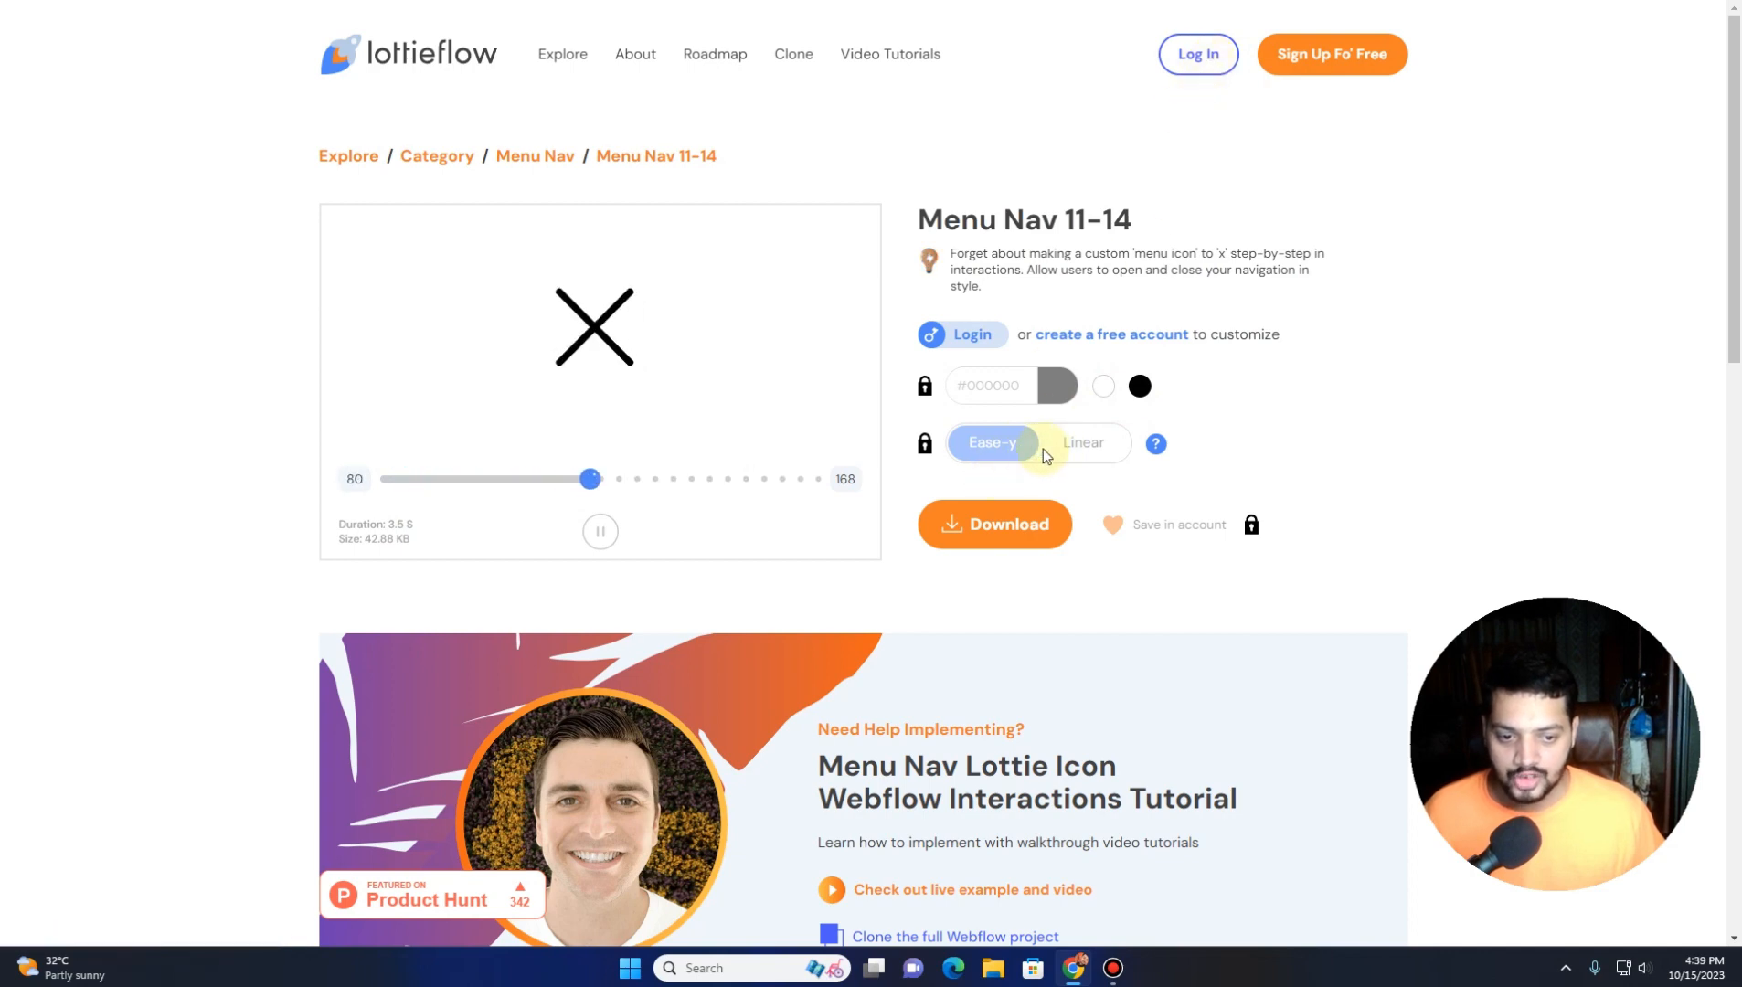
pyautogui.click(1003, 540)
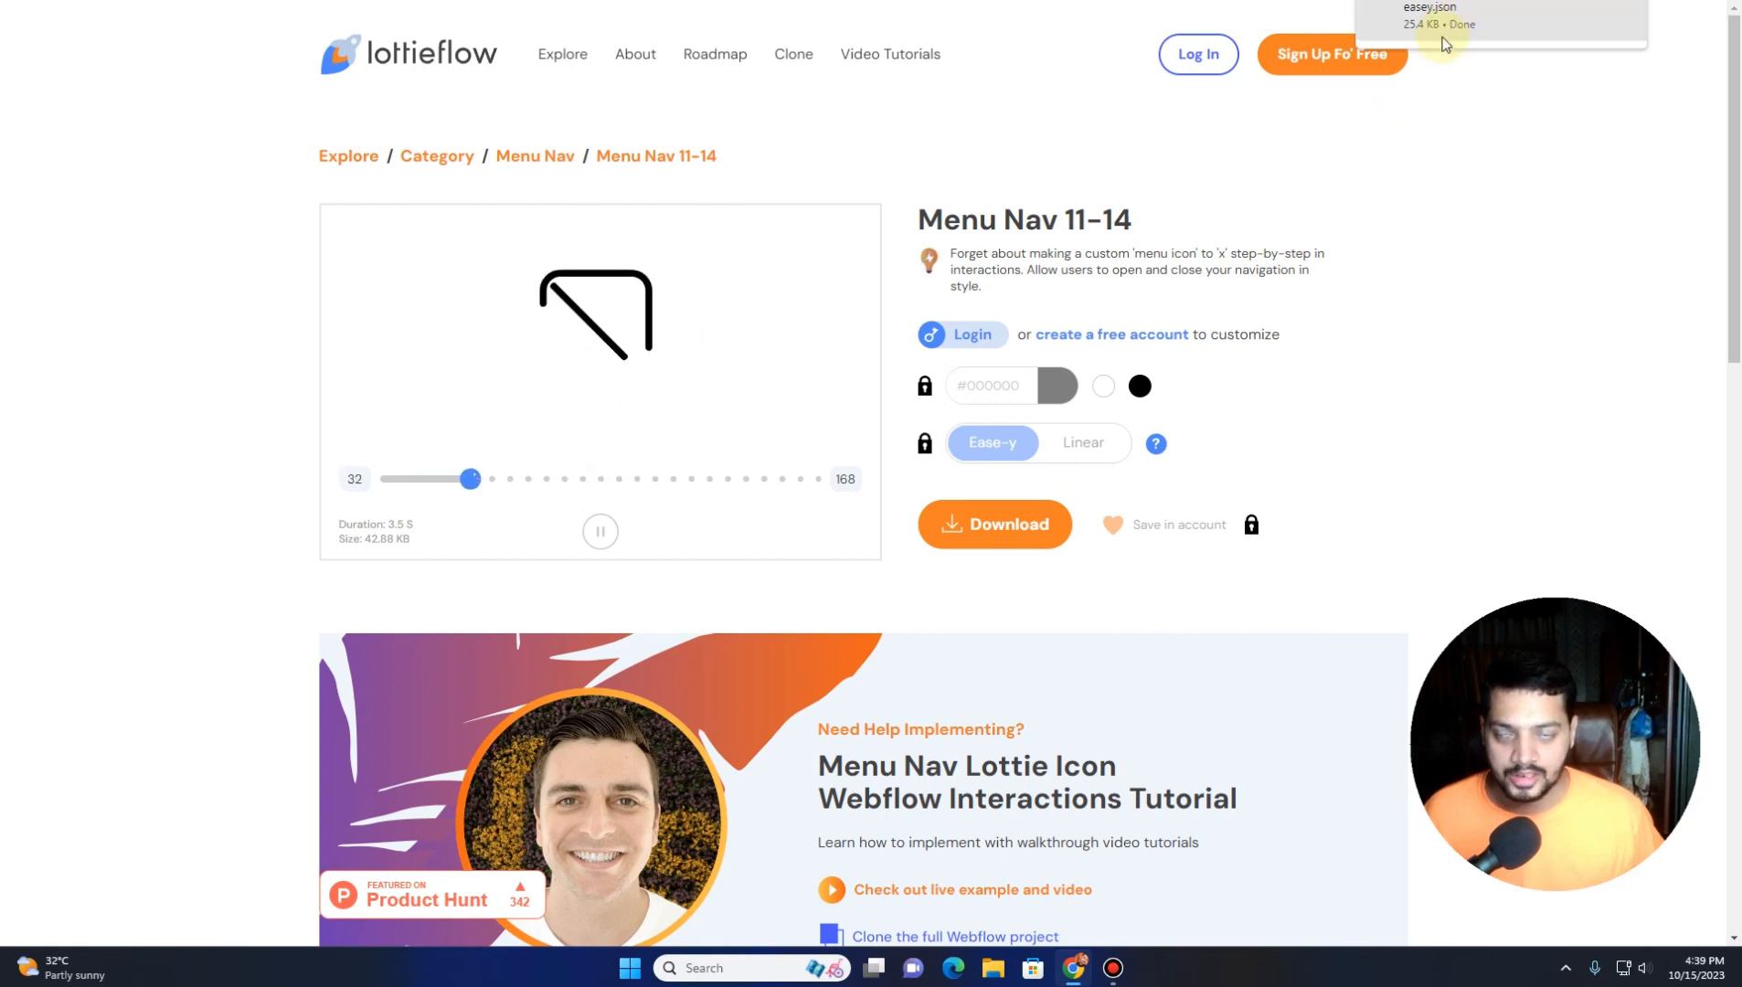
pyautogui.click(512, 1)
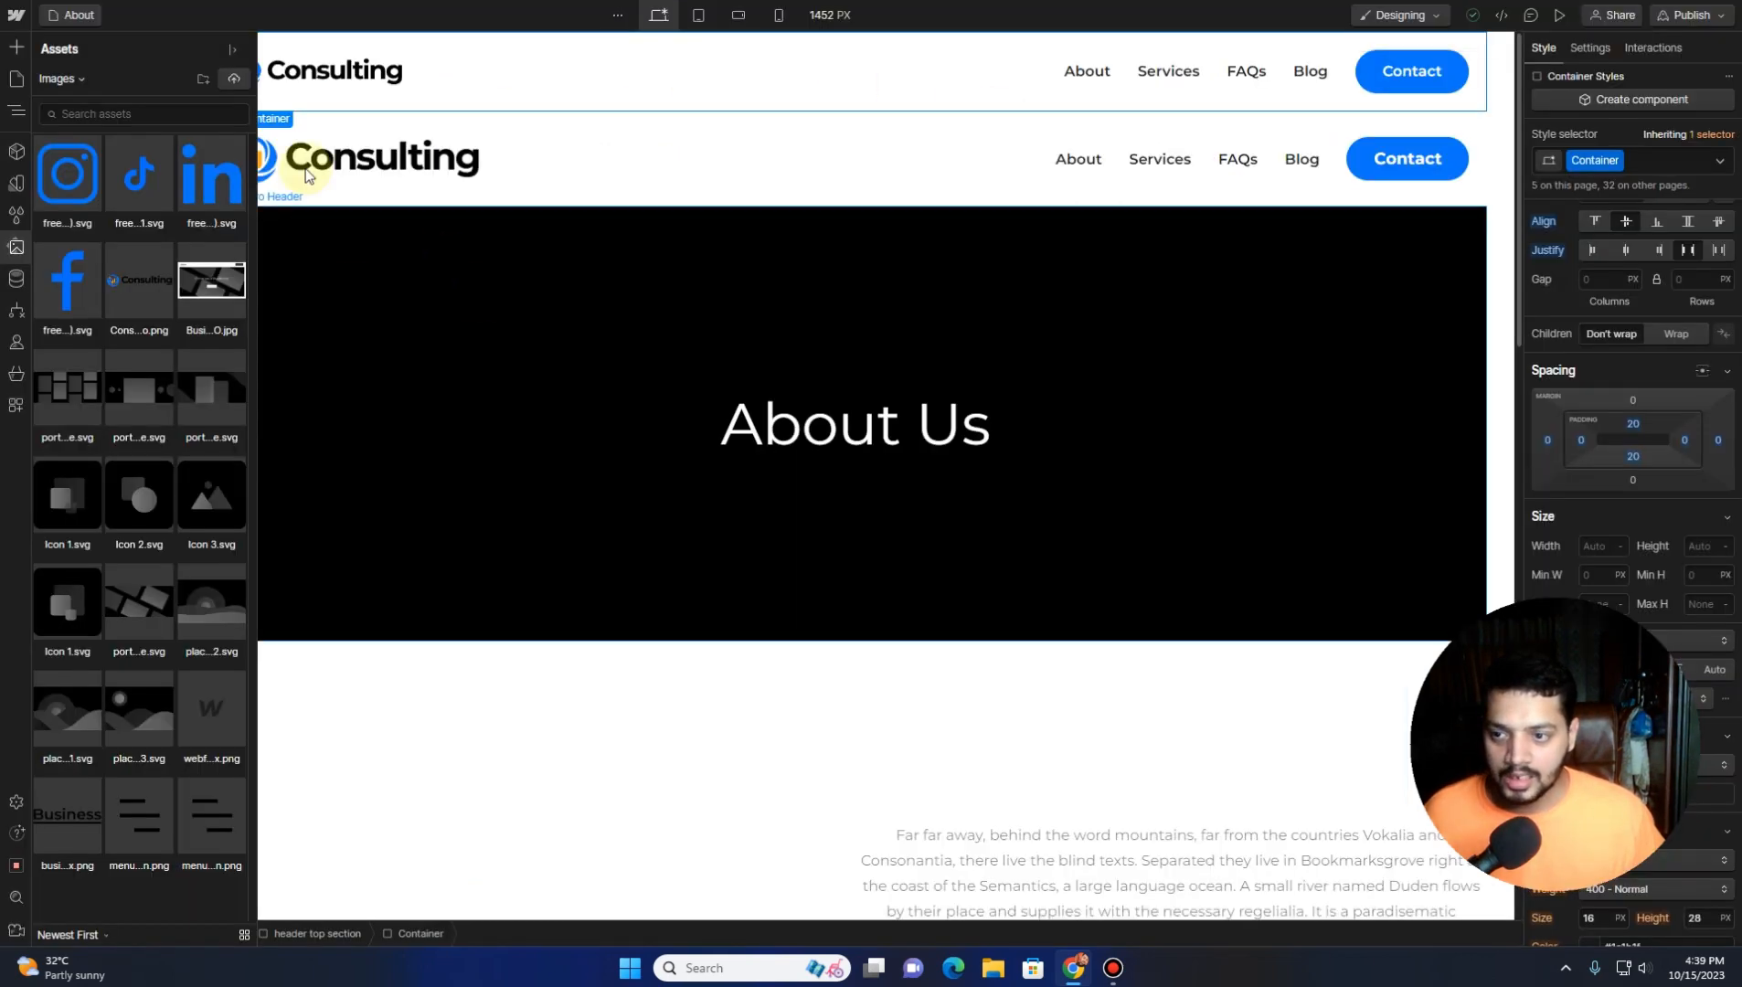
pyautogui.click(235, 79)
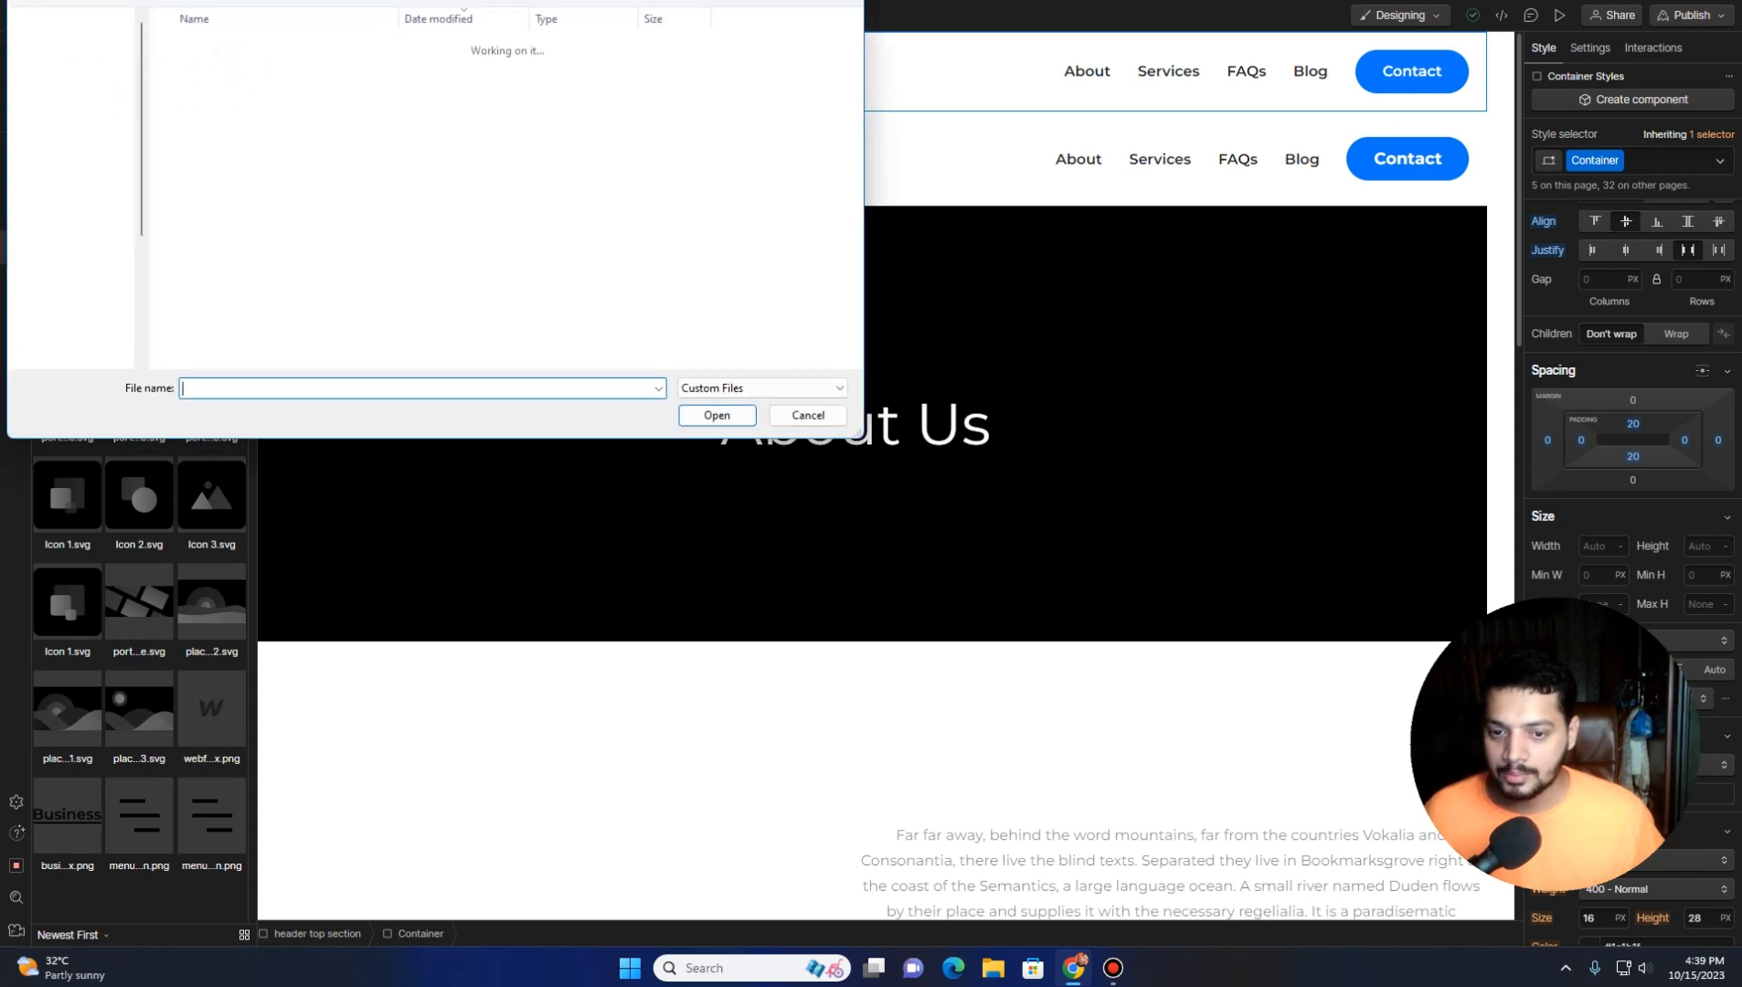
pyautogui.click(315, 74)
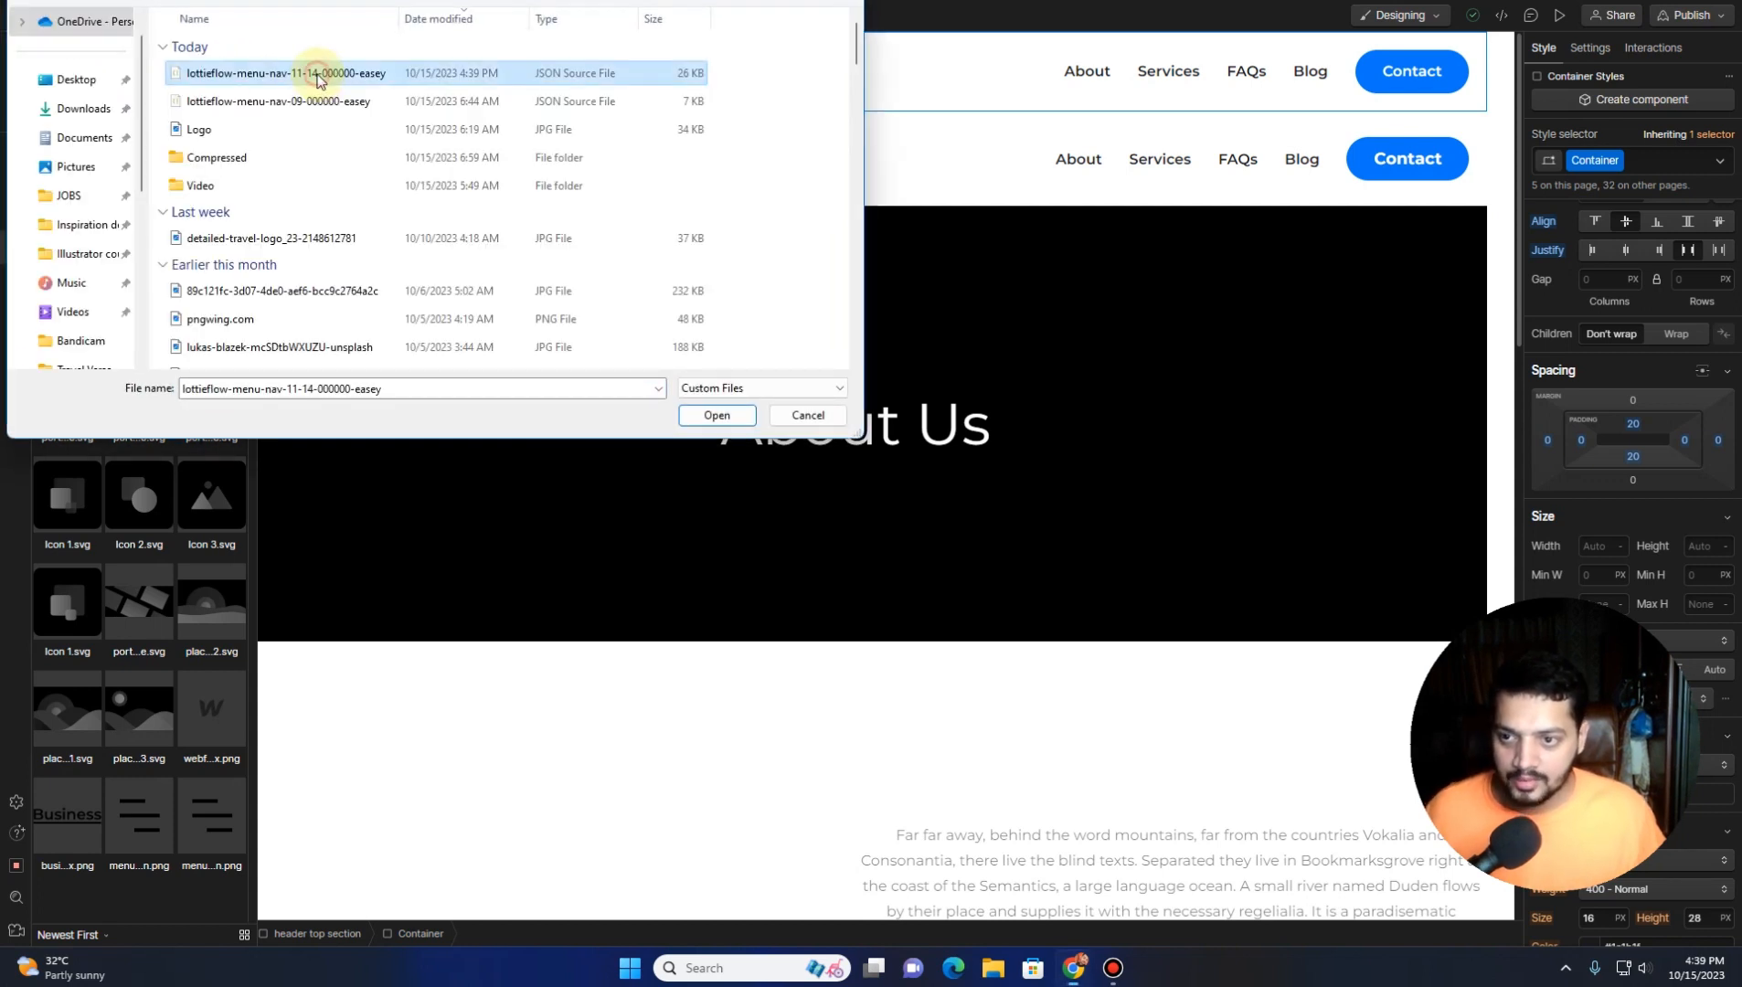
pyautogui.keyDown('ctrl'); pyautogui.click(314, 103); pyautogui.keyUp('ctrl')
pyautogui.click(711, 415)
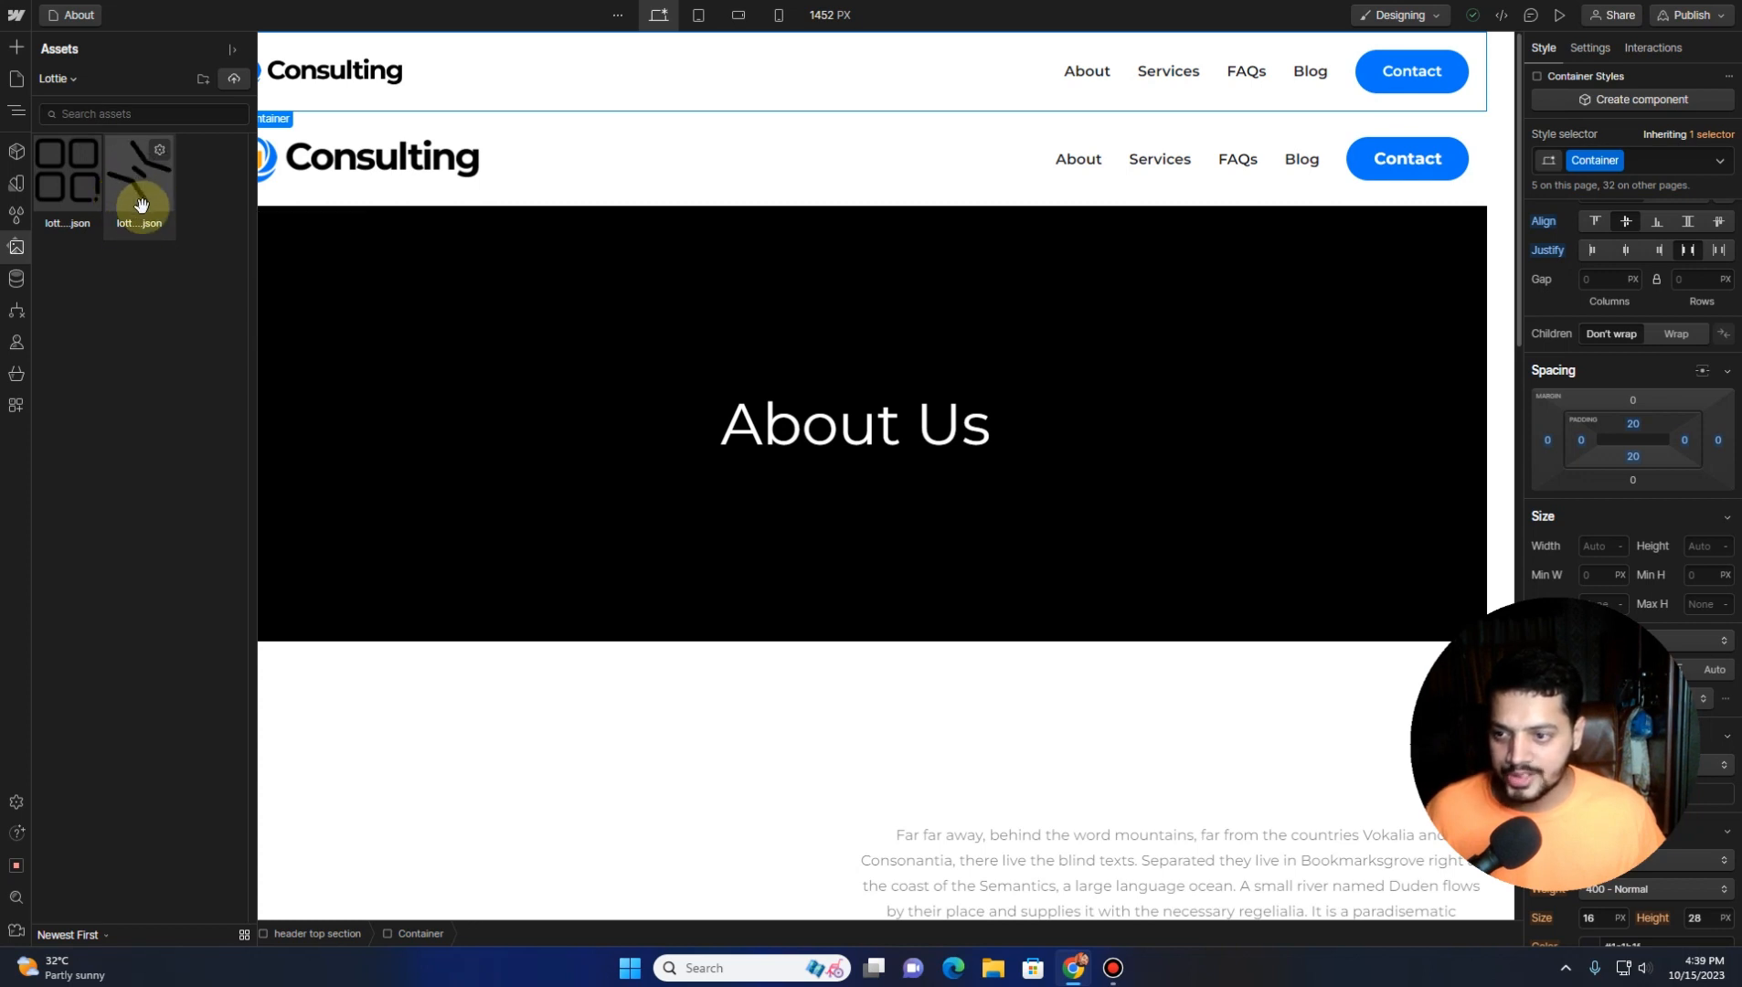
# Add the menu-nav-09 Lottie animation to the new header's container, placed directly after the navigation menu wrapper
pyautogui.moveTo(126, 200); pyautogui.dragTo(1475, 69)
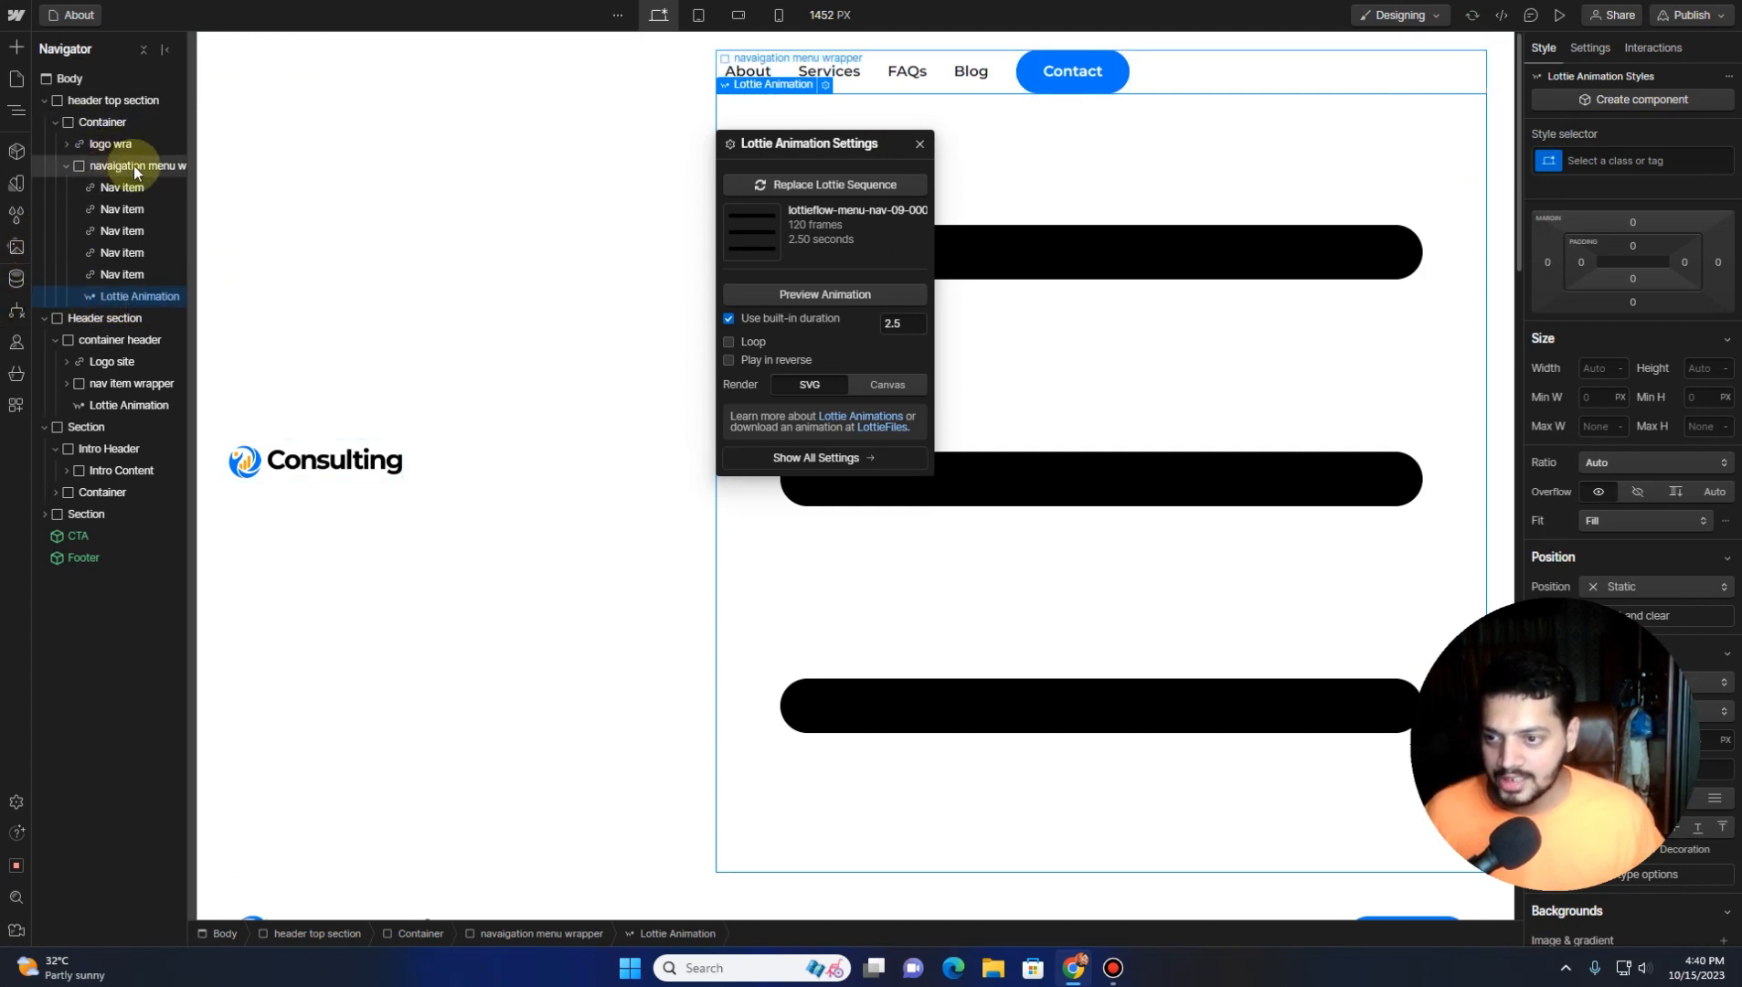
pyautogui.moveTo(97, 297); pyautogui.dragTo(103, 164)
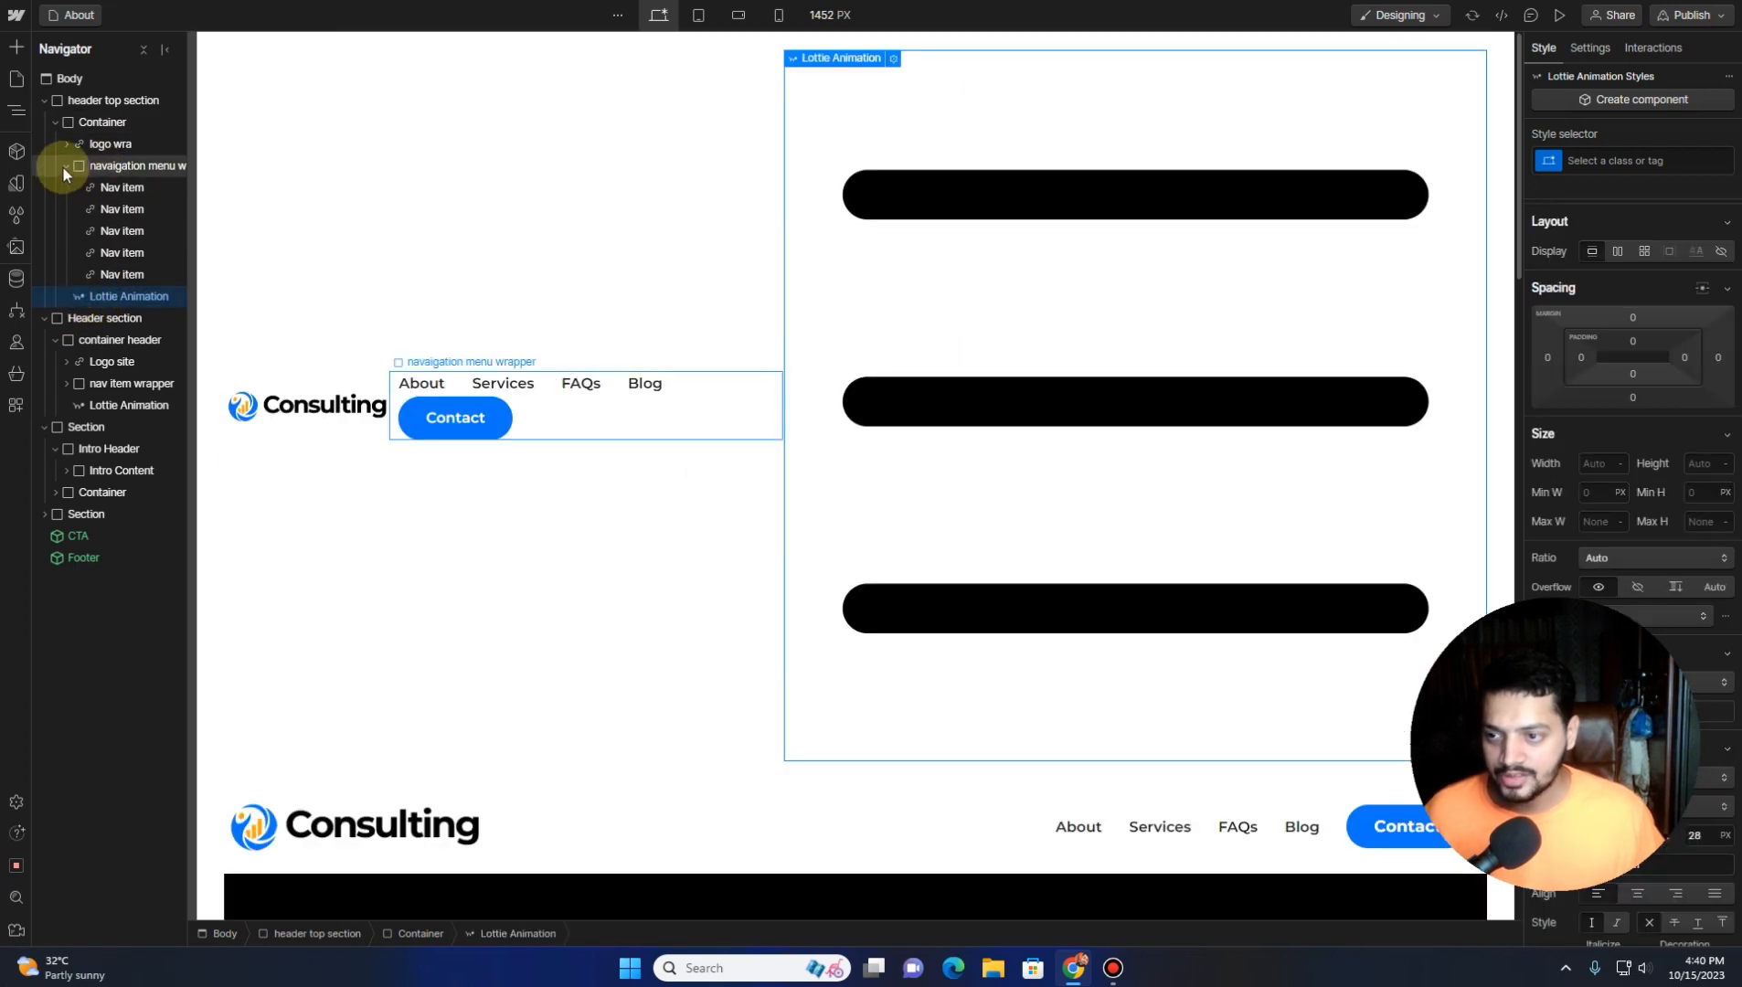
pyautogui.click(65, 166)
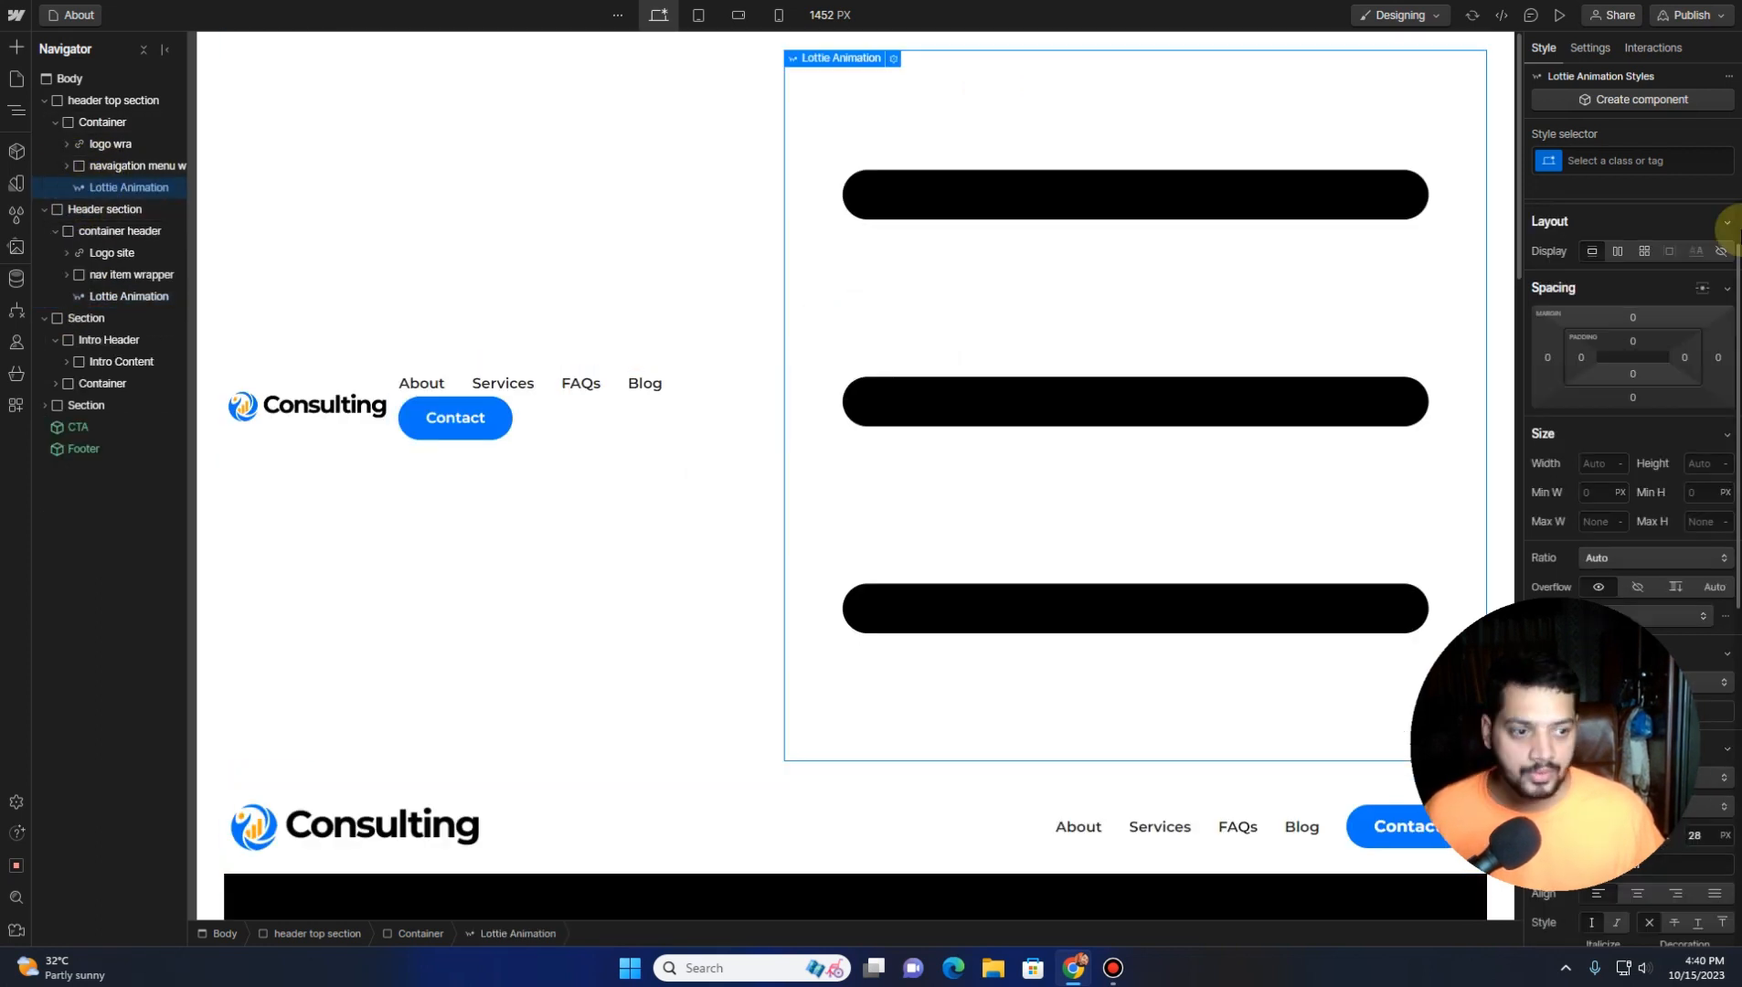
# Hide the new header's Lottie animation on desktop and display it as flex at the mobile landscape breakpoint
pyautogui.click(1721, 254)
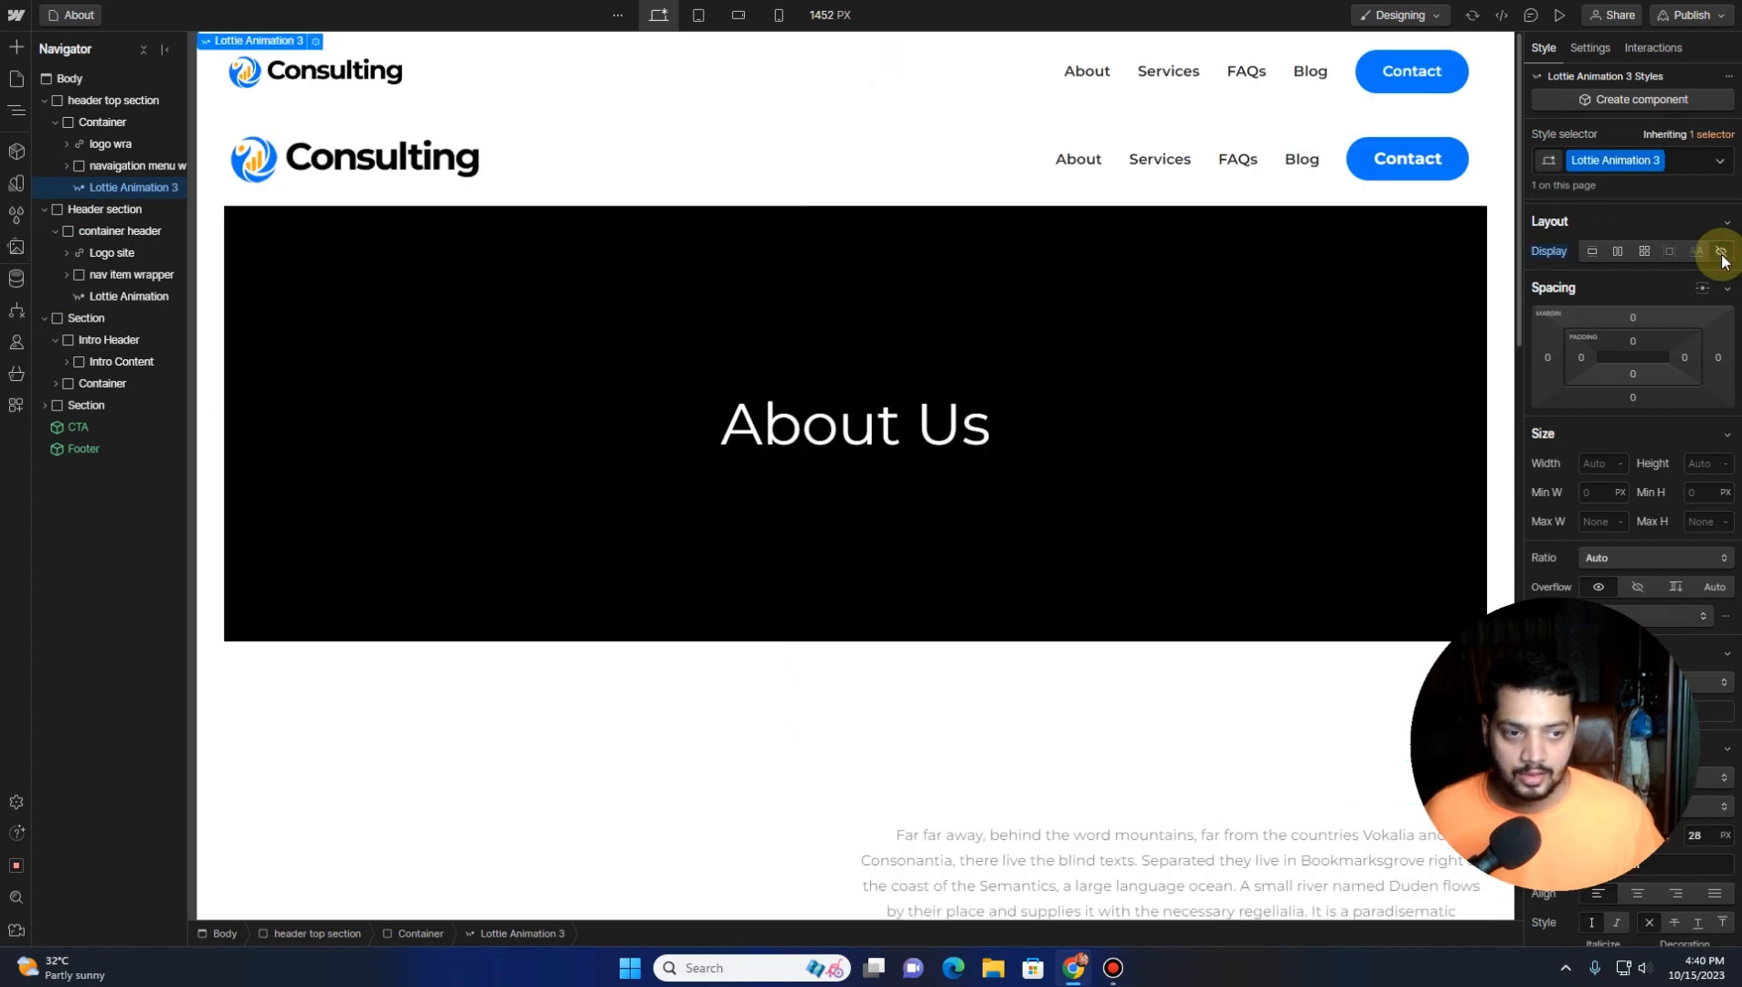
pyautogui.click(698, 15)
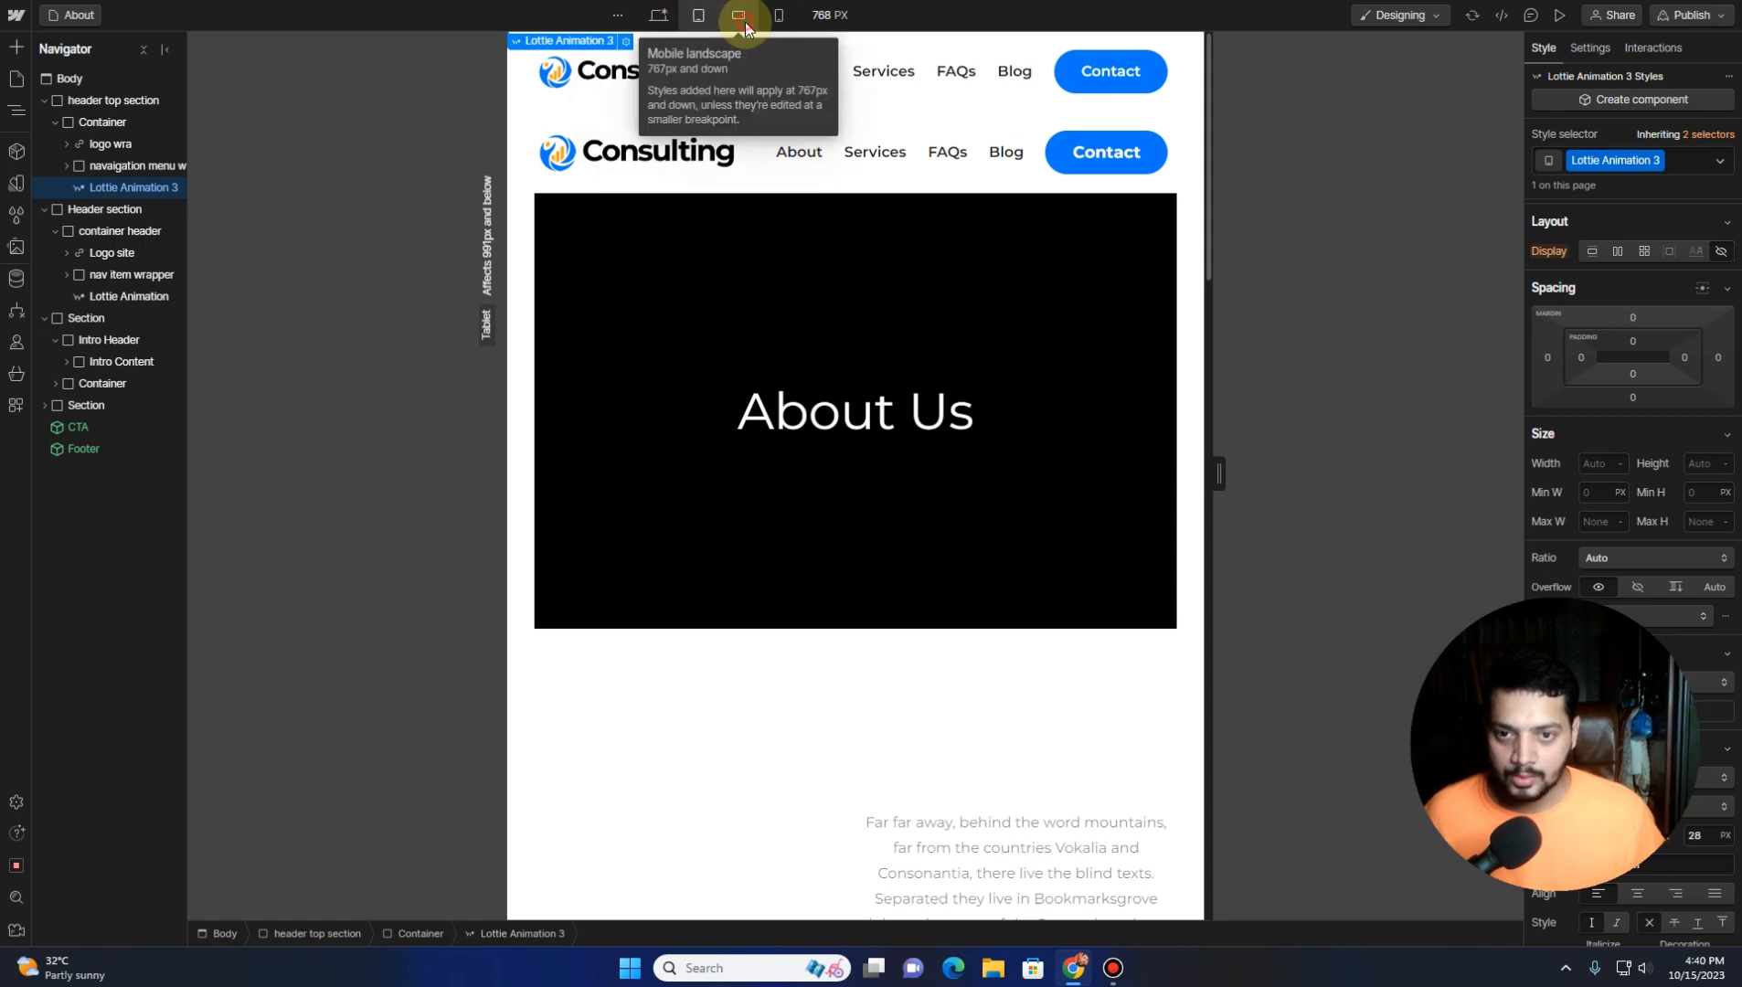
pyautogui.click(738, 15)
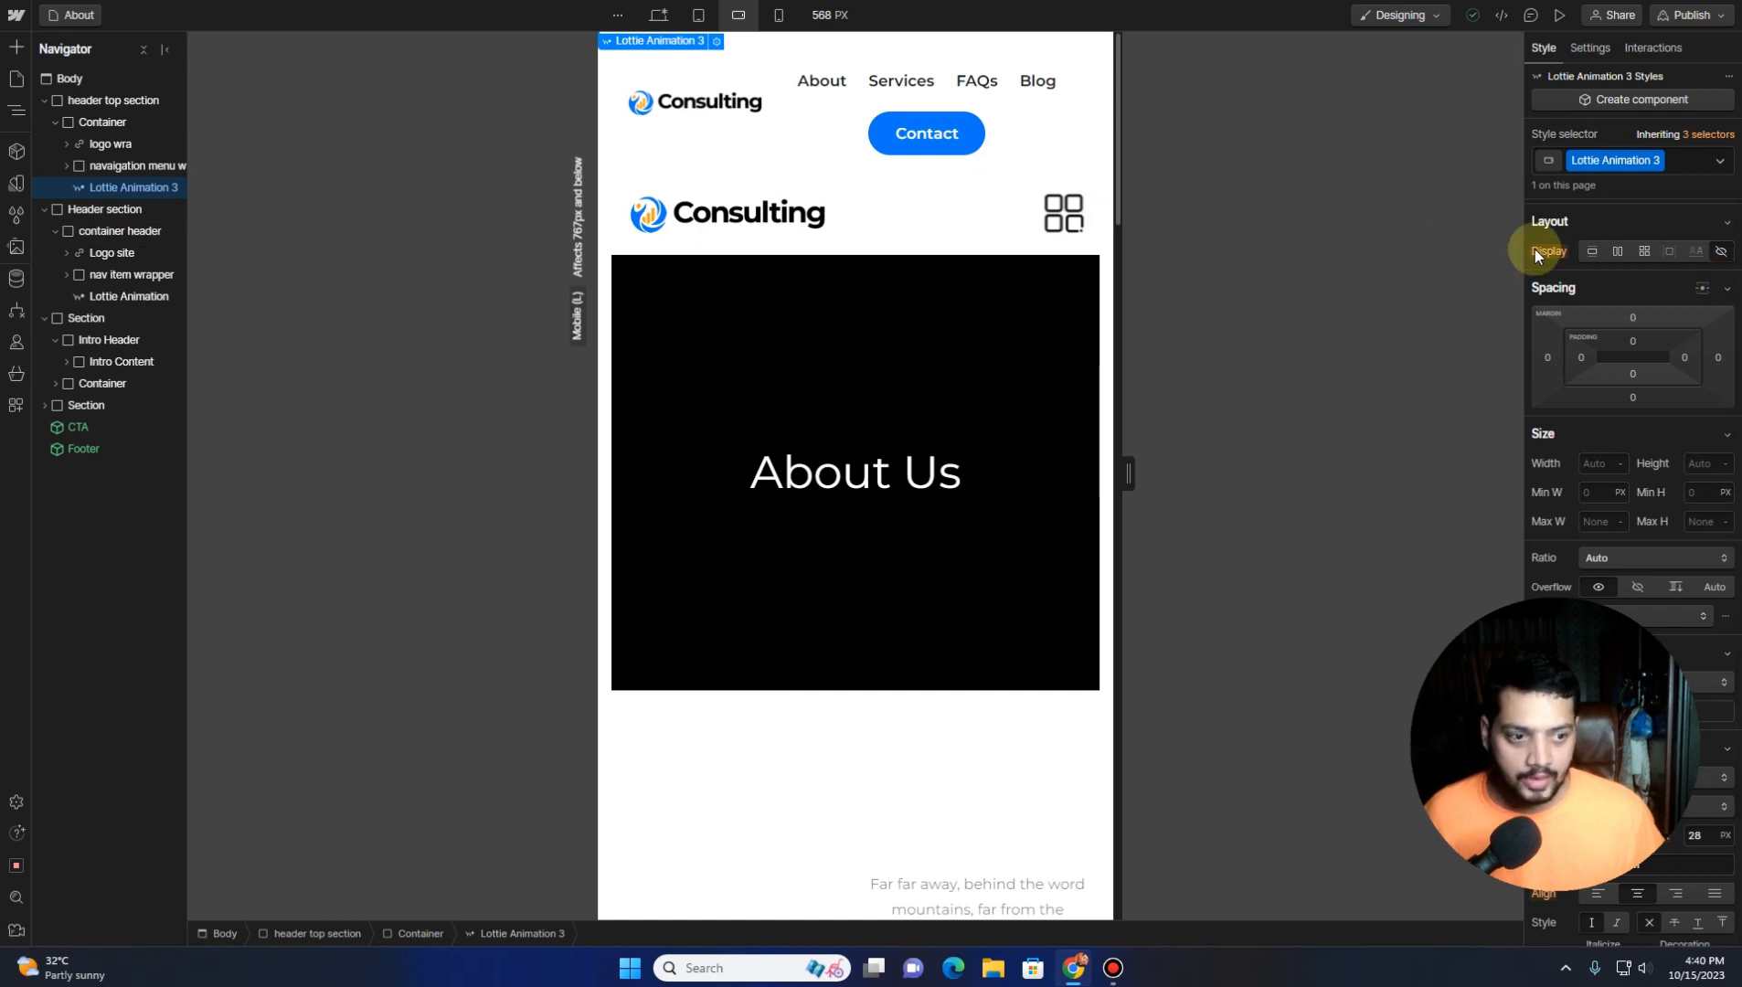
pyautogui.click(1596, 254)
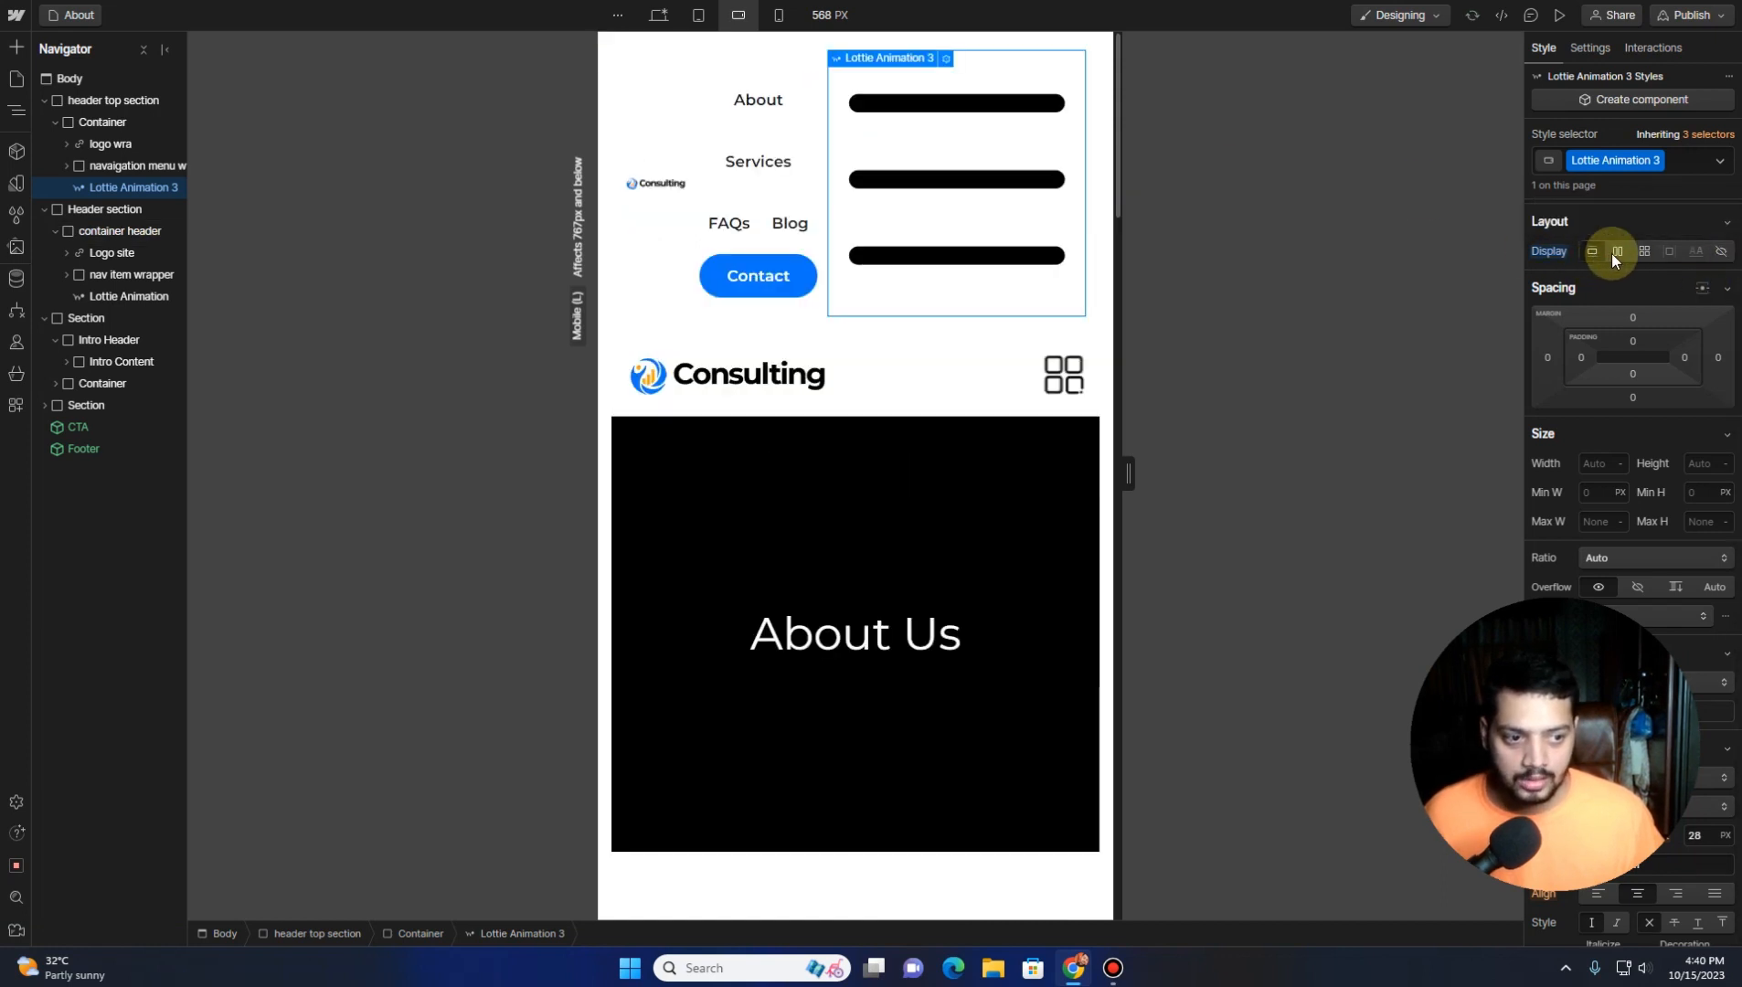
pyautogui.click(1616, 252)
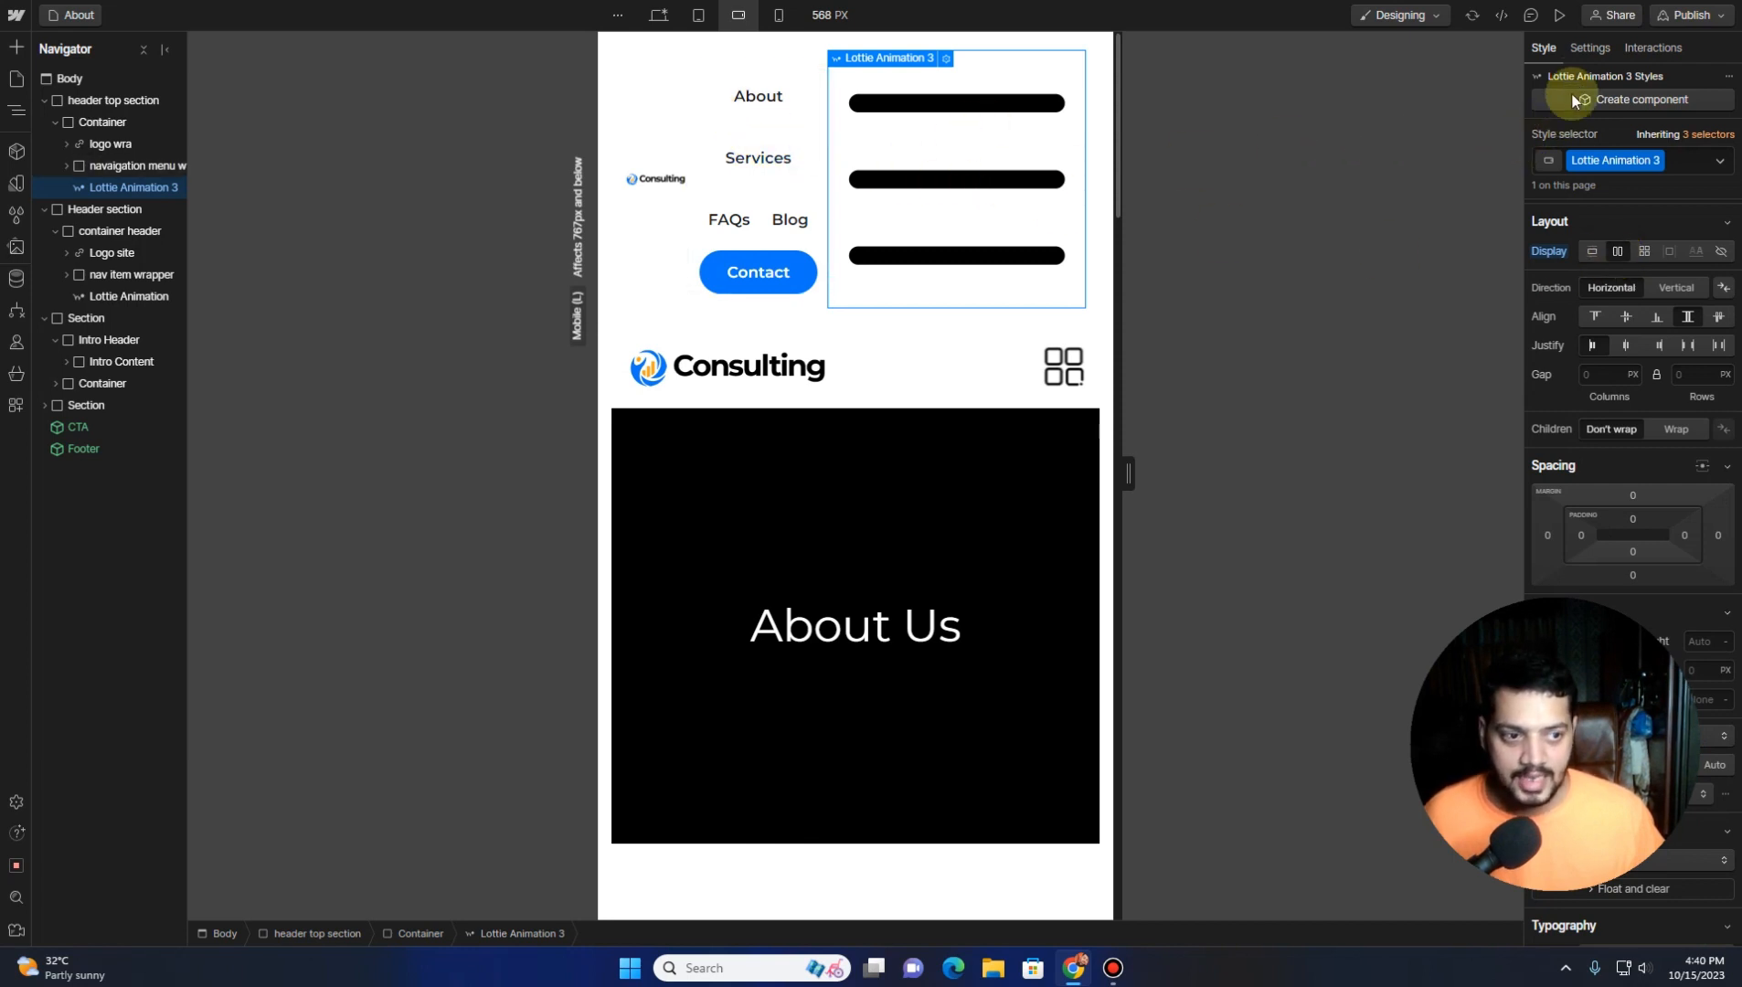
# Set the Lottie menu icon's width and height to 48 px for mobile landscape
pyautogui.click(1587, 49)
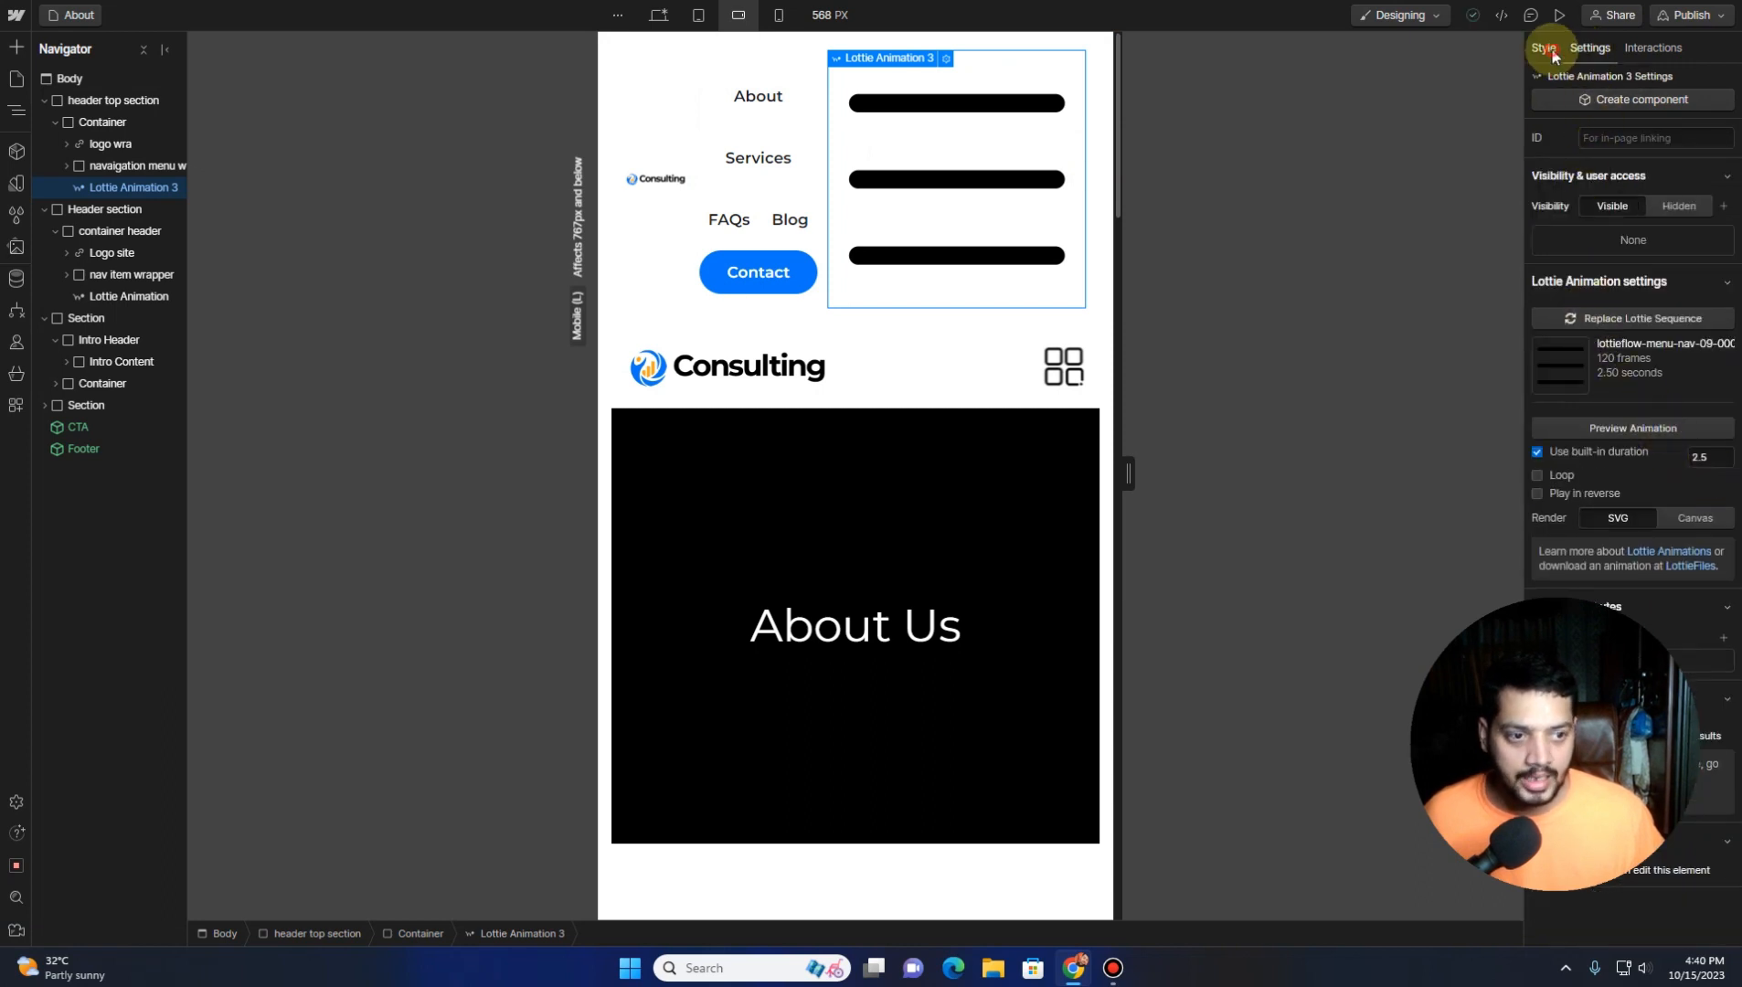
pyautogui.click(1544, 48)
pyautogui.scroll(-4, 1620, 411)
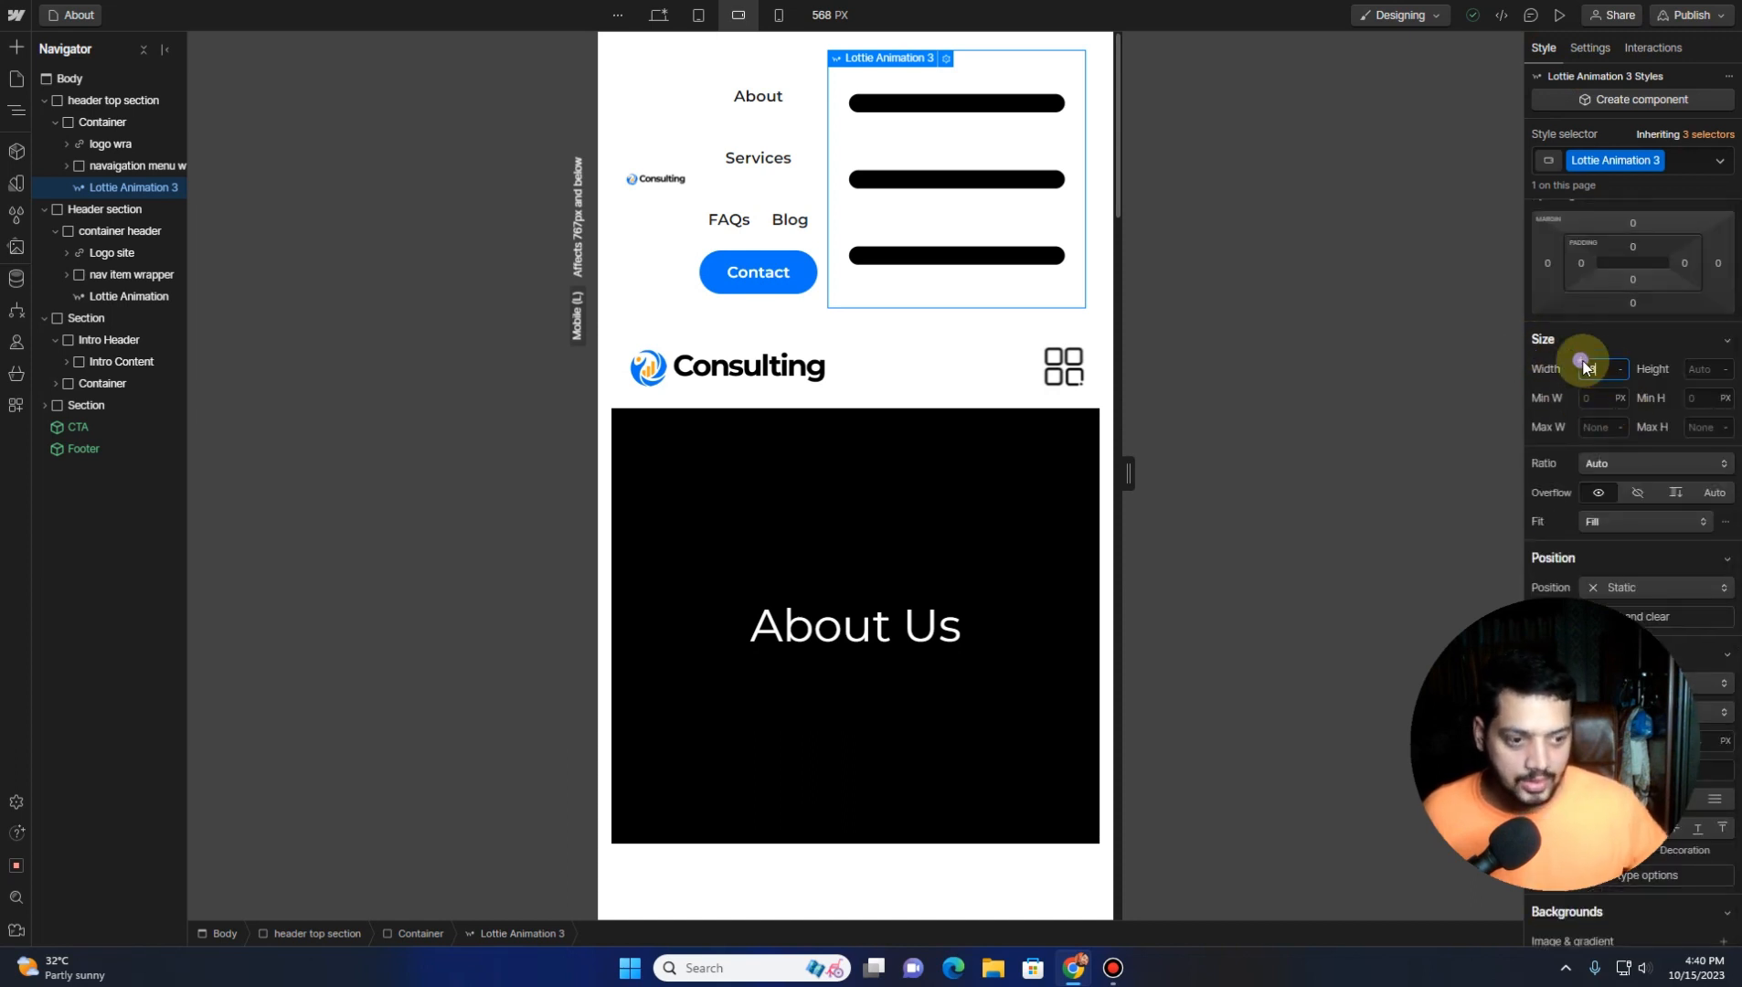
pyautogui.press('Return')
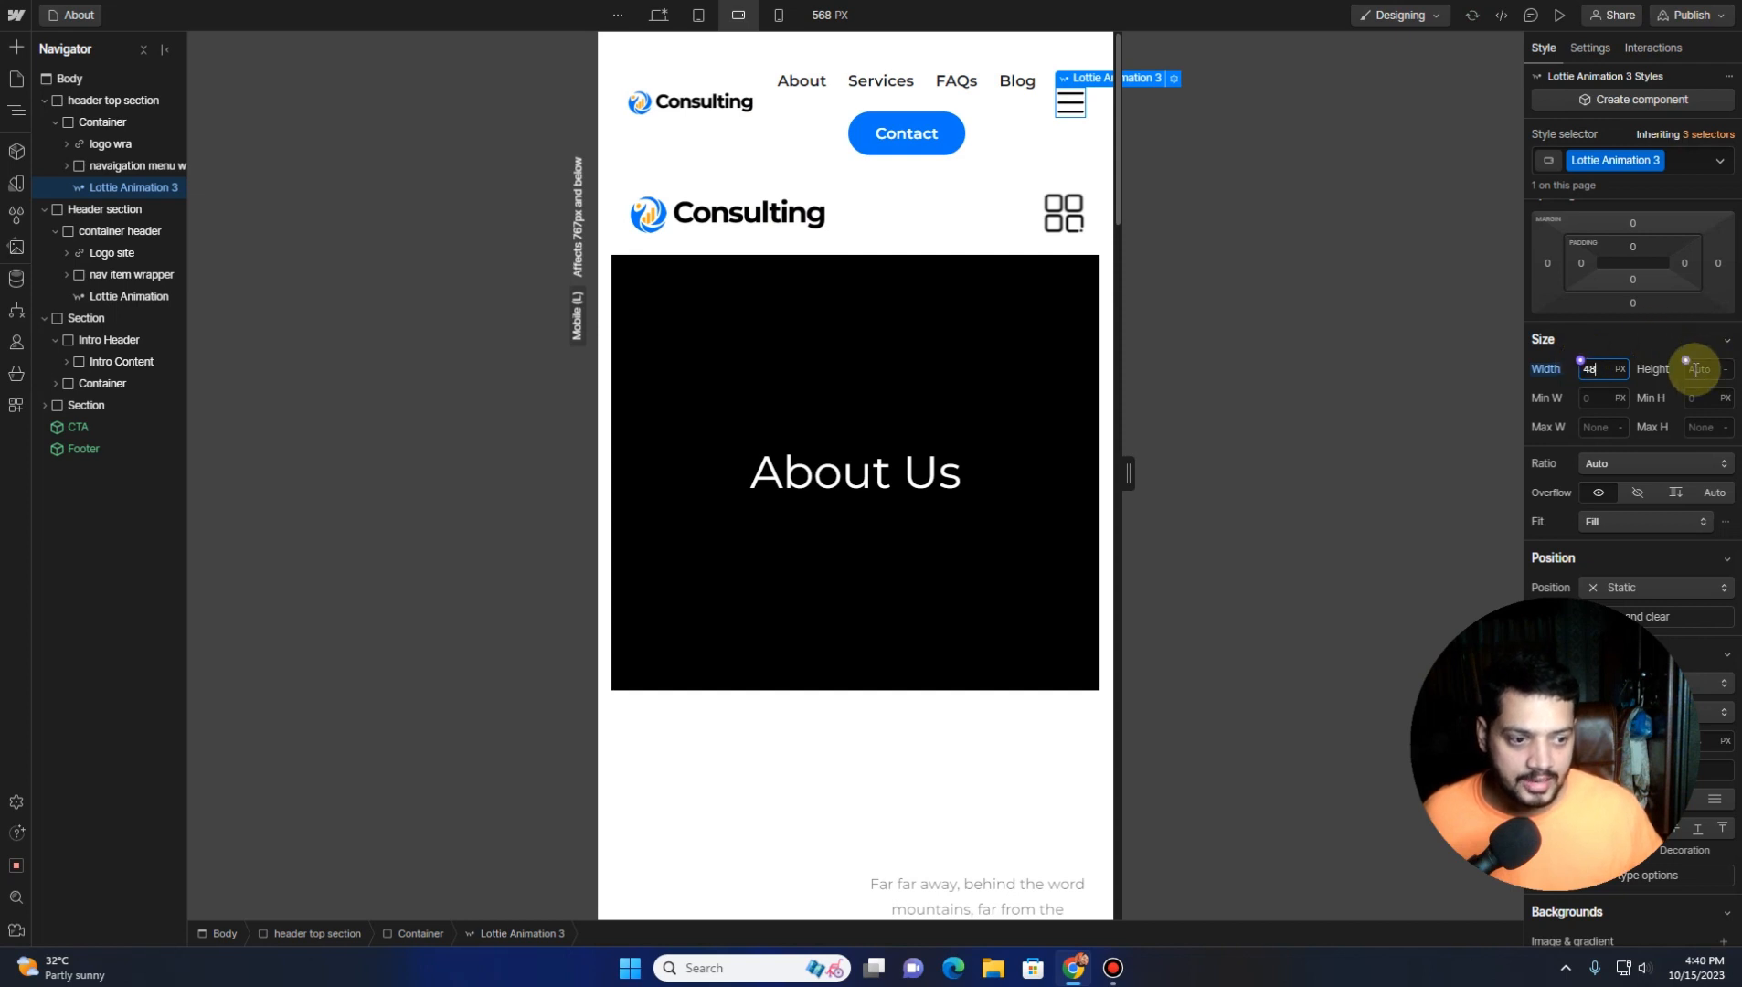
pyautogui.write('48')
pyautogui.press('Return')
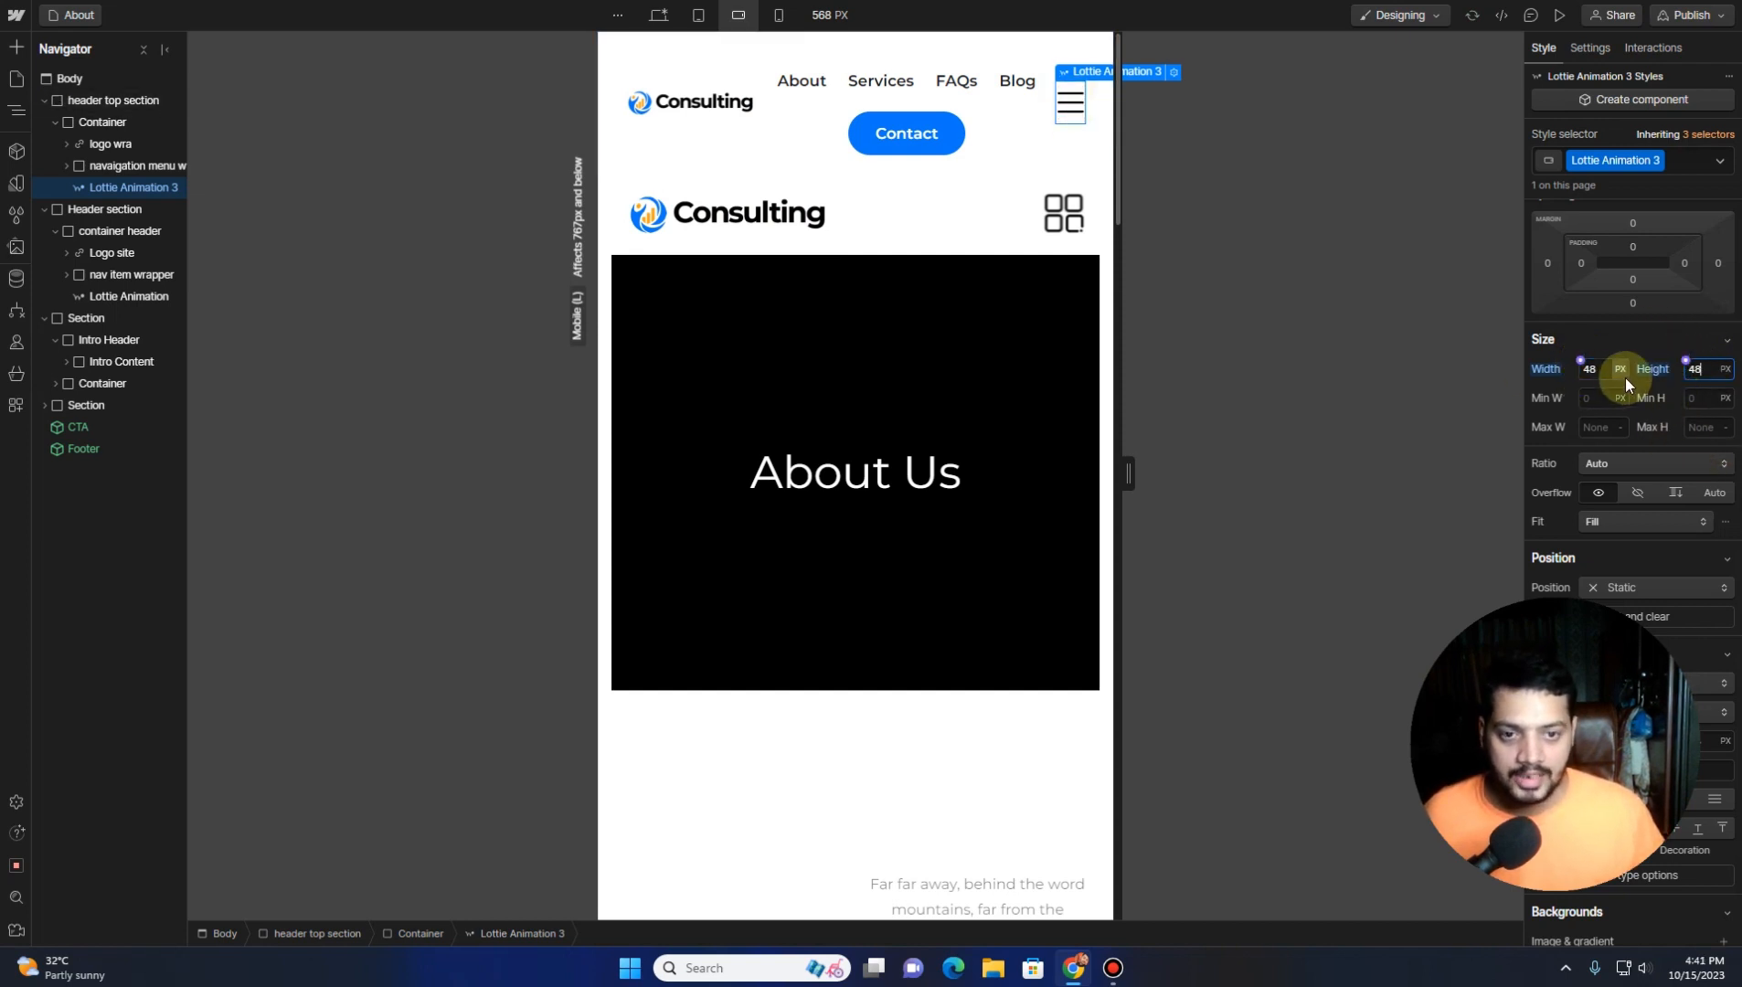
# Give the navigation menu wrapper a fixed position covering the full screen, with 0% offsets on all sides, for mobile landscape
pyautogui.click(824, 128)
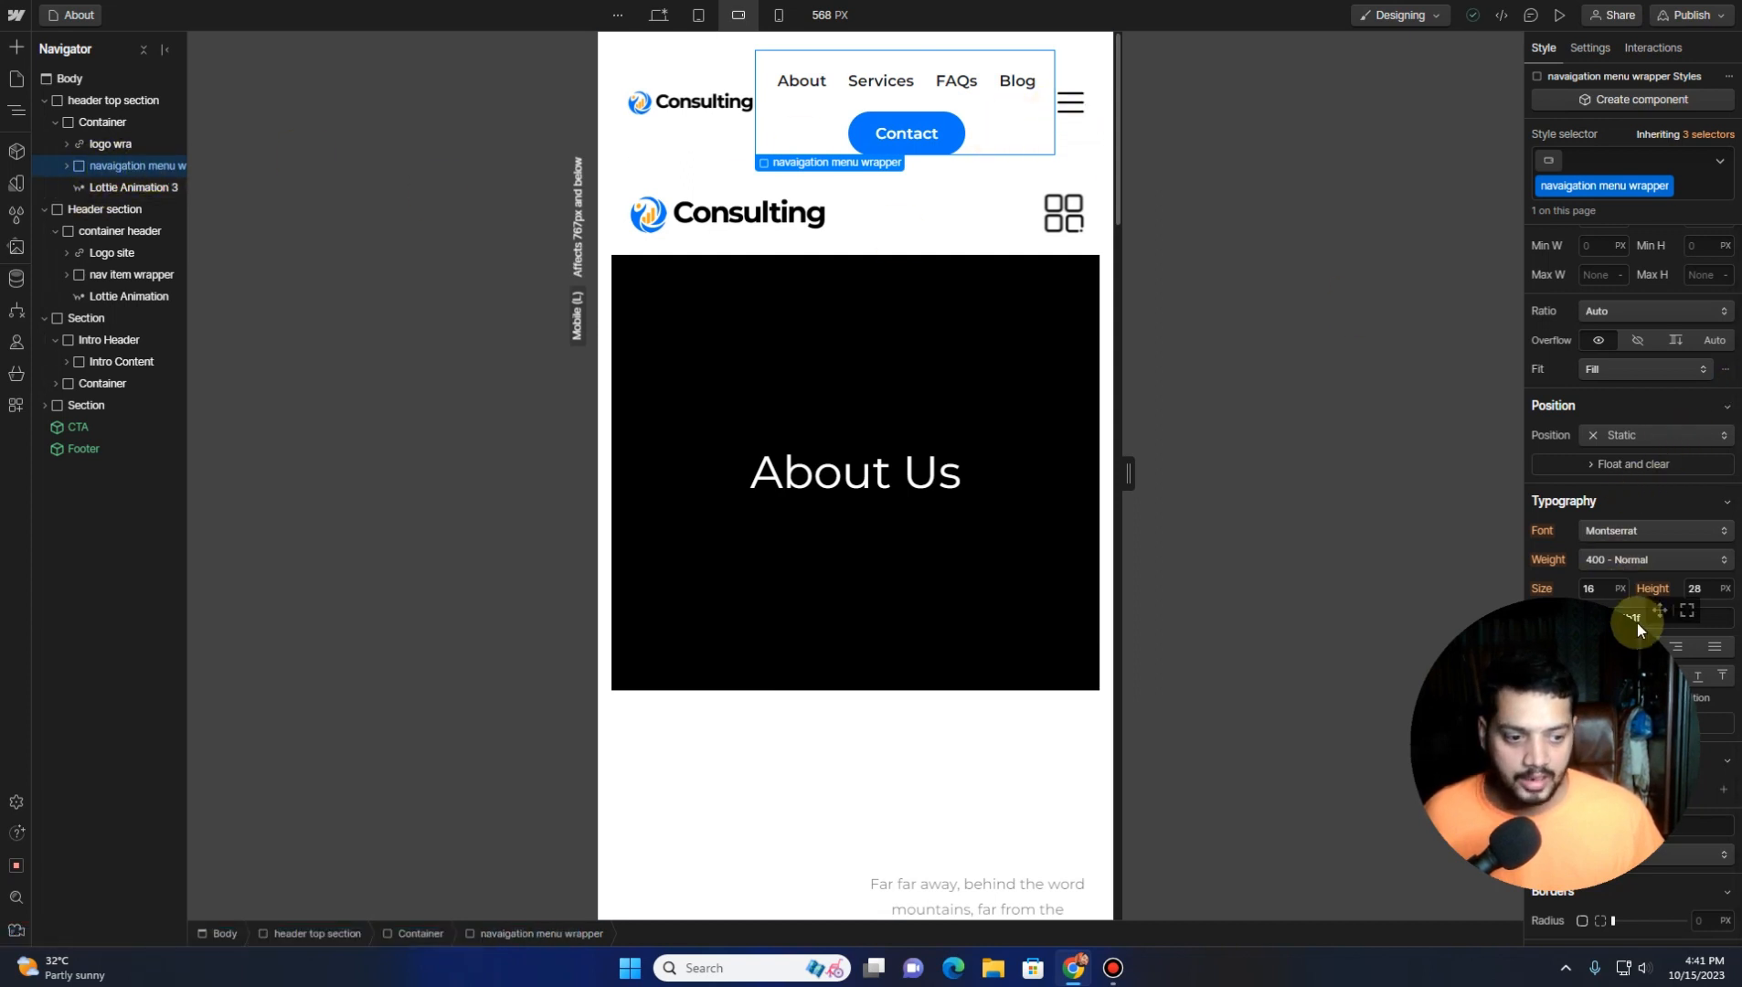
pyautogui.moveTo(1637, 622); pyautogui.dragTo(1470, 595)
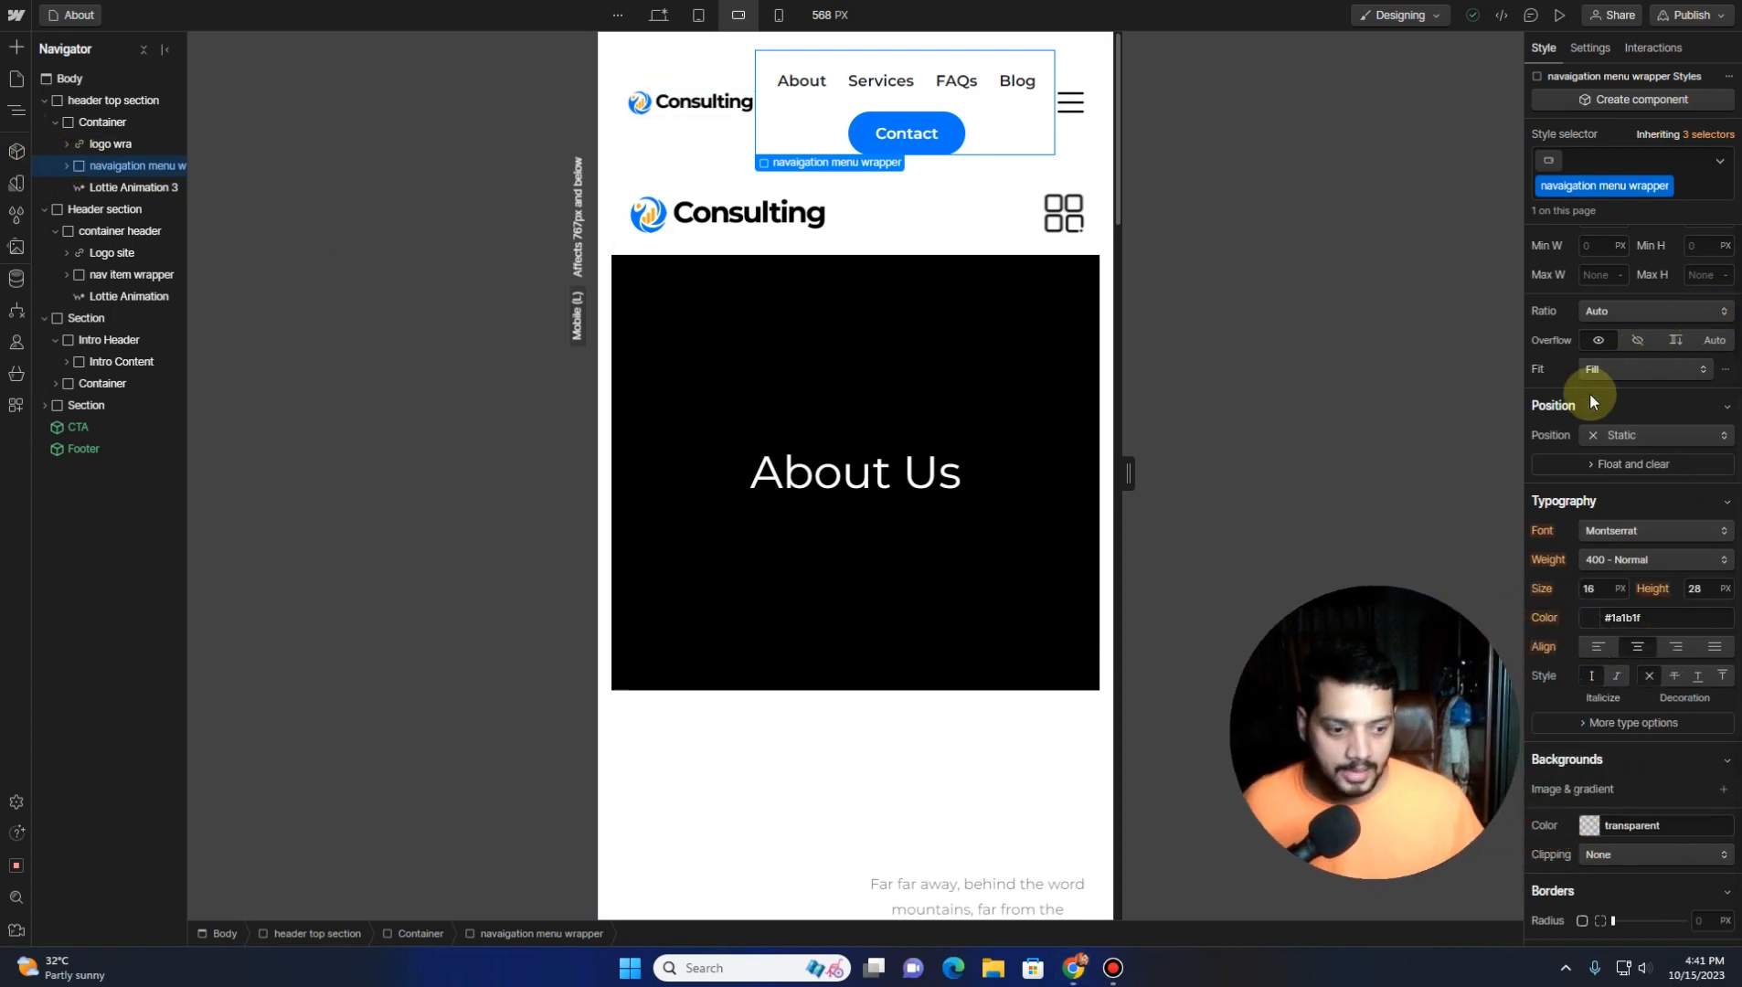
pyautogui.click(1622, 435)
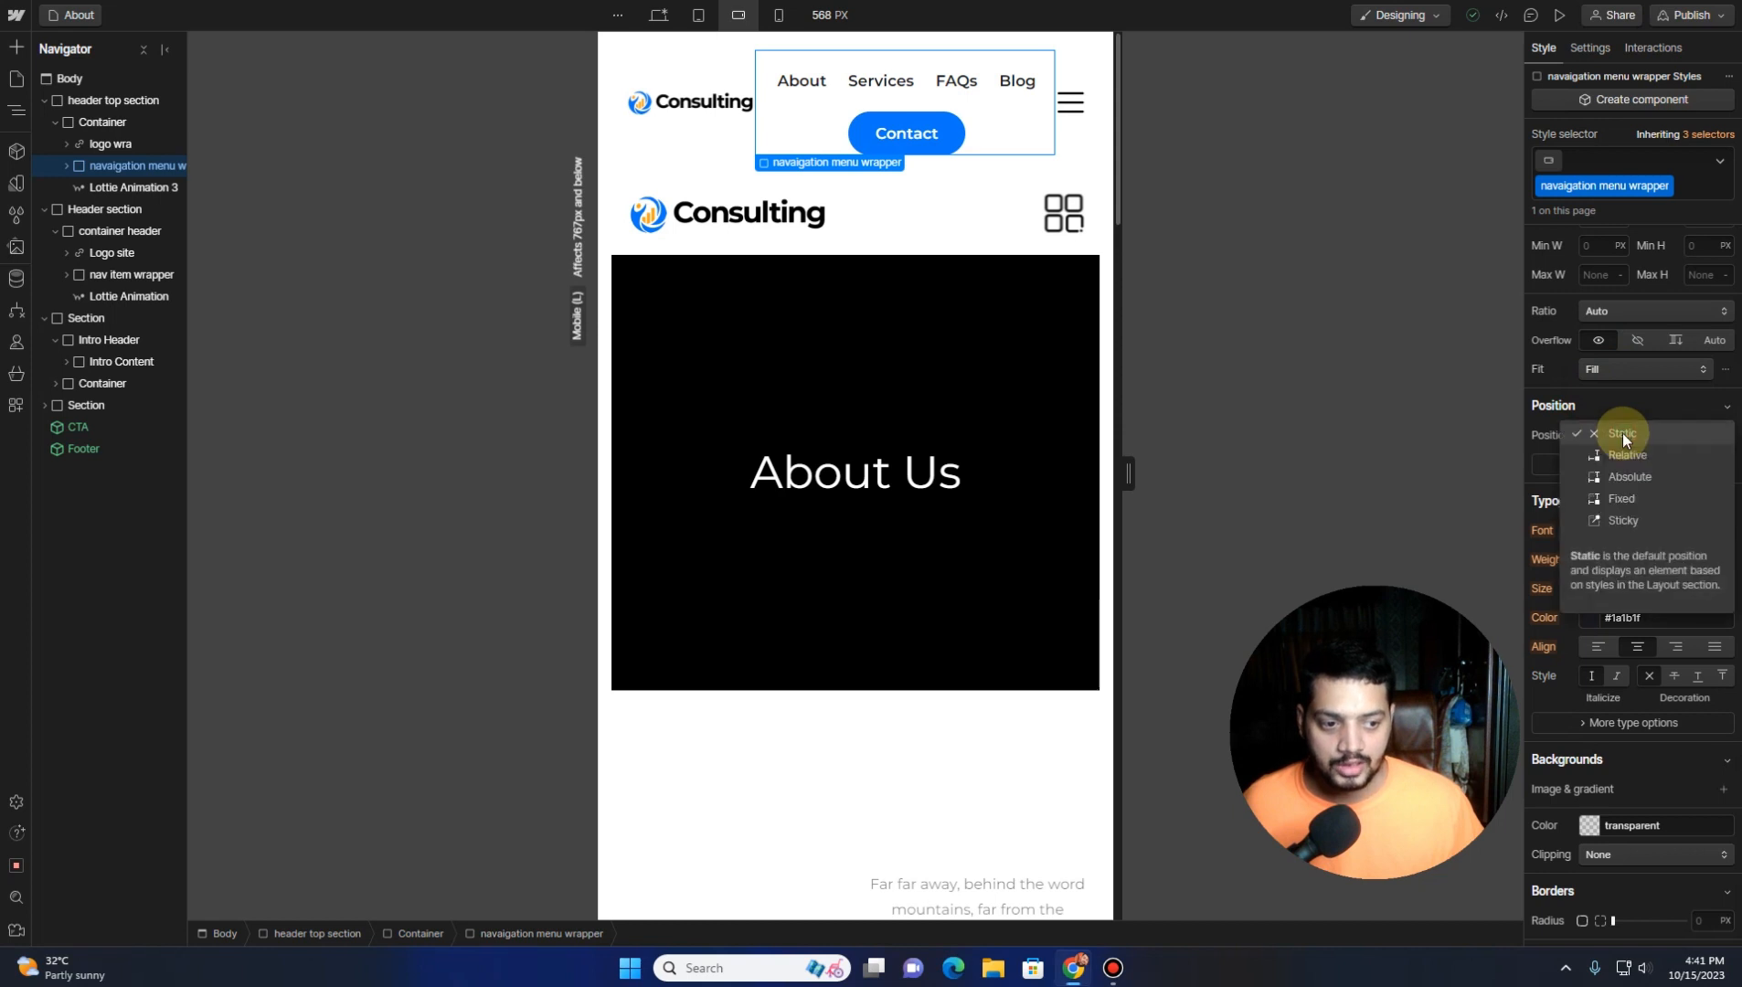
pyautogui.click(1627, 500)
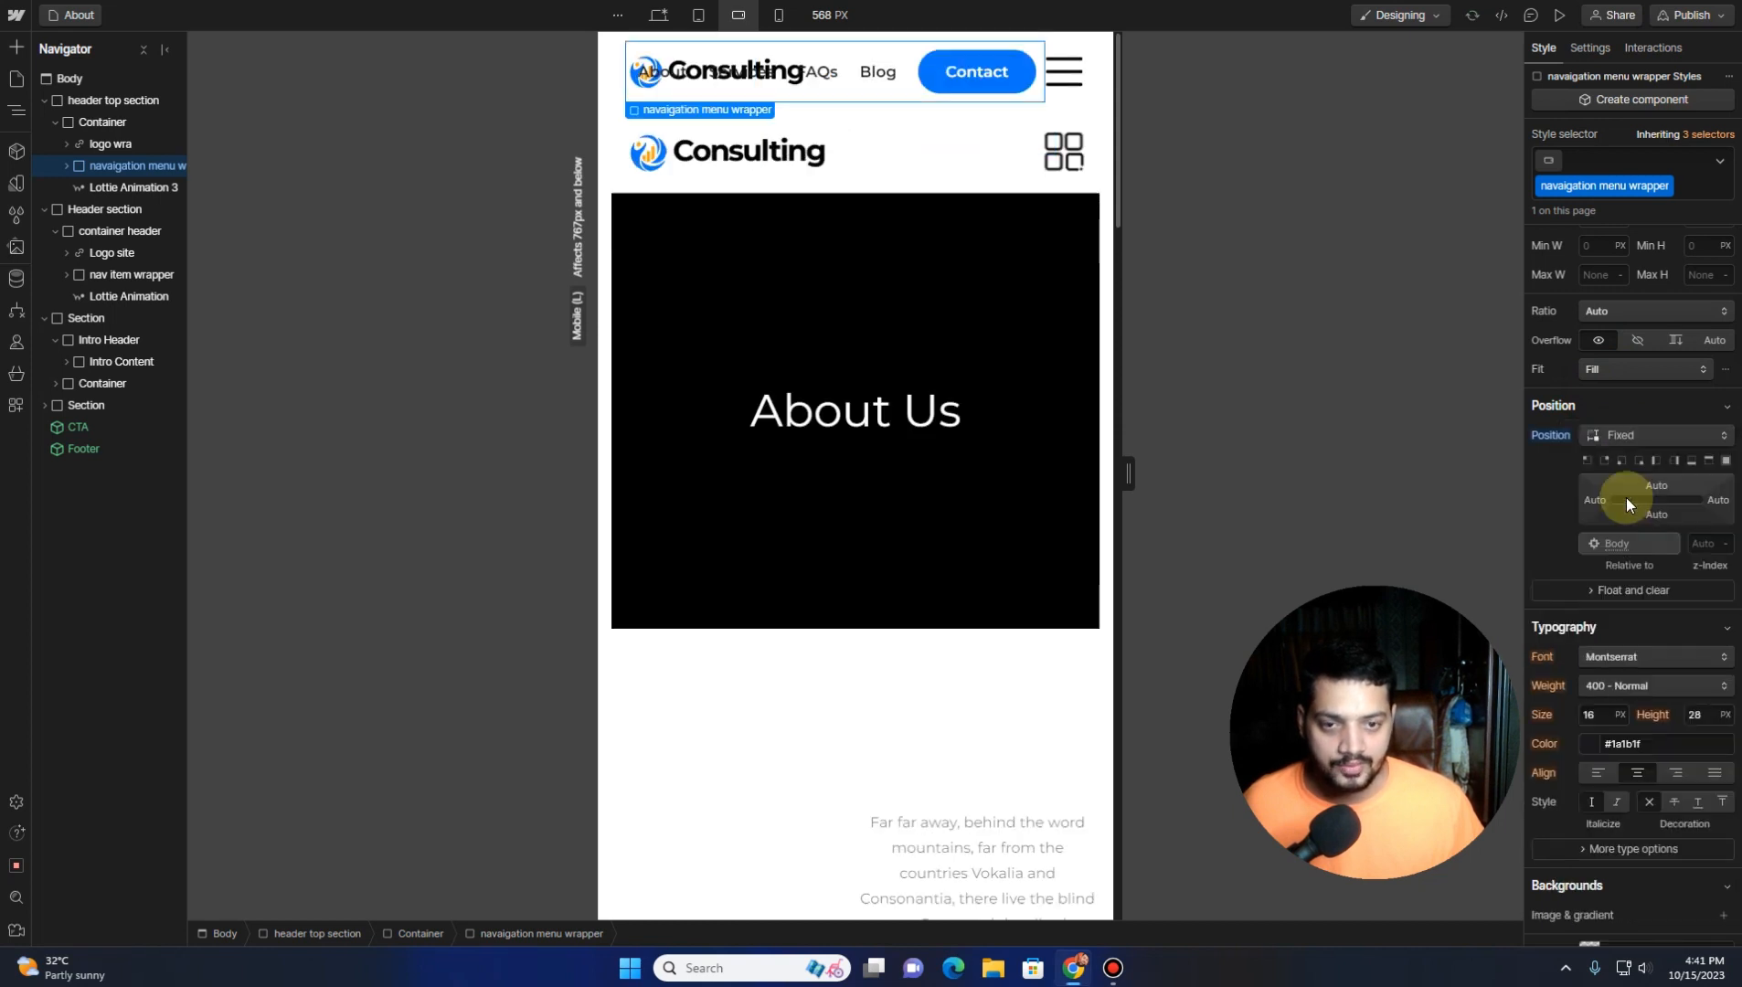
pyautogui.click(1726, 461)
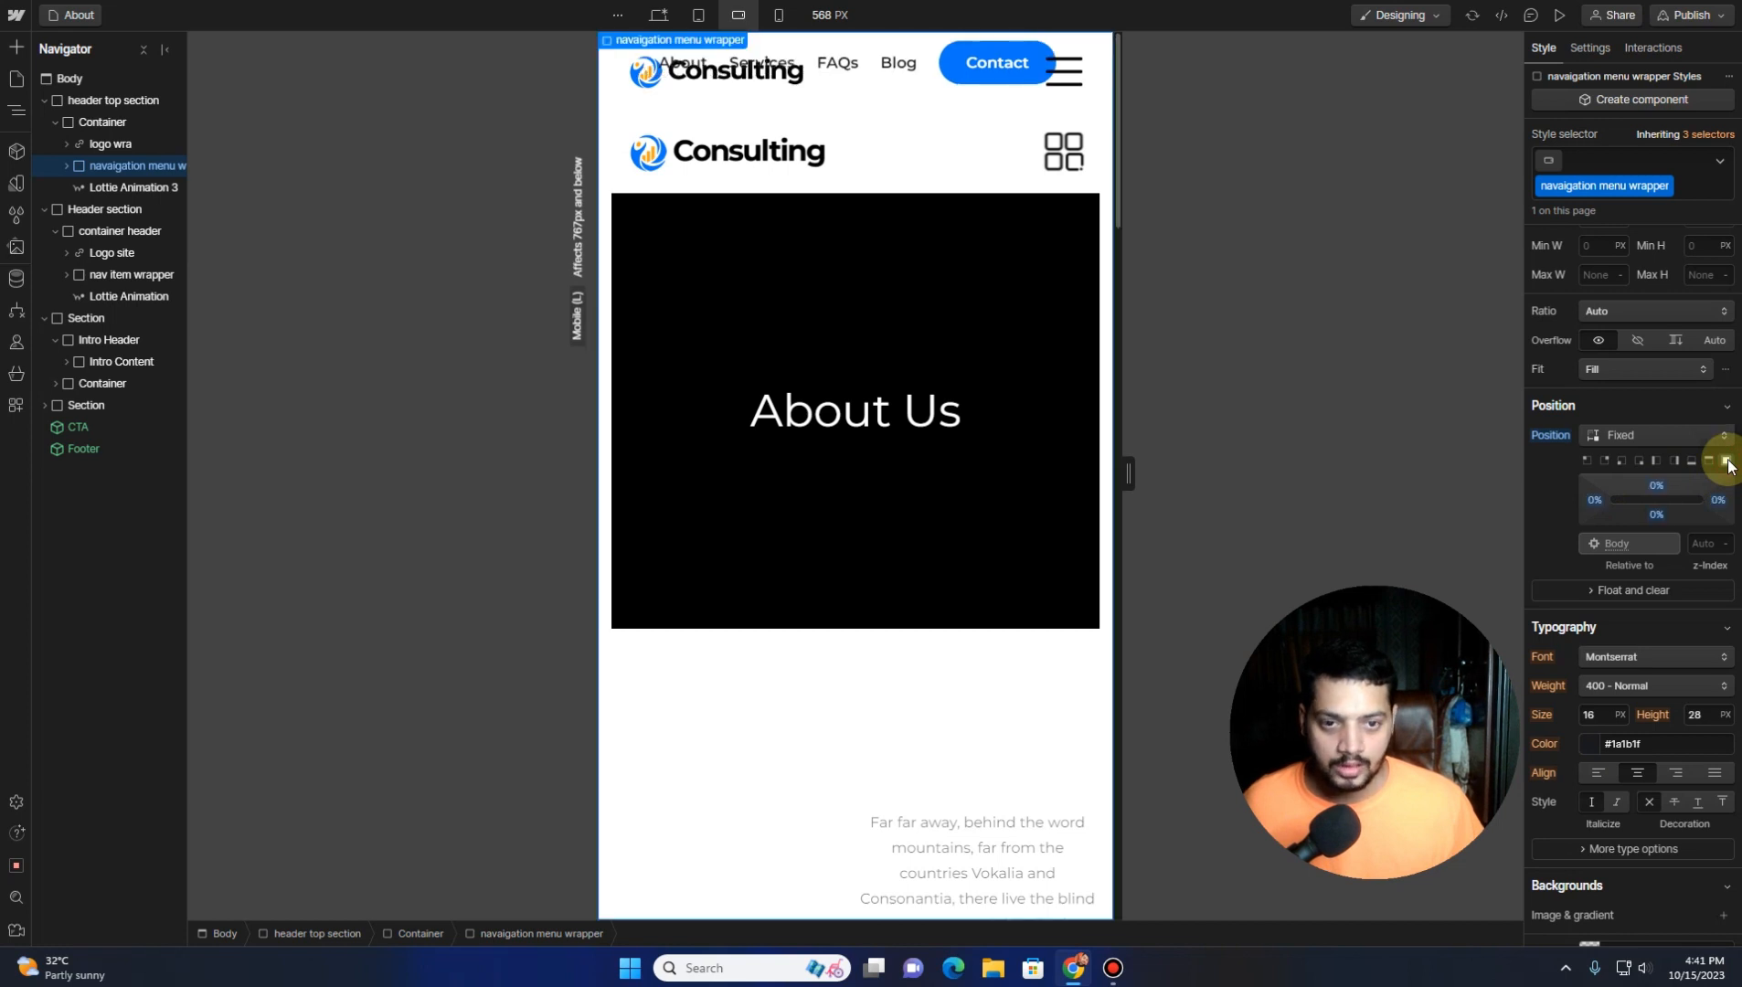
pyautogui.scroll(-3, 1583, 398)
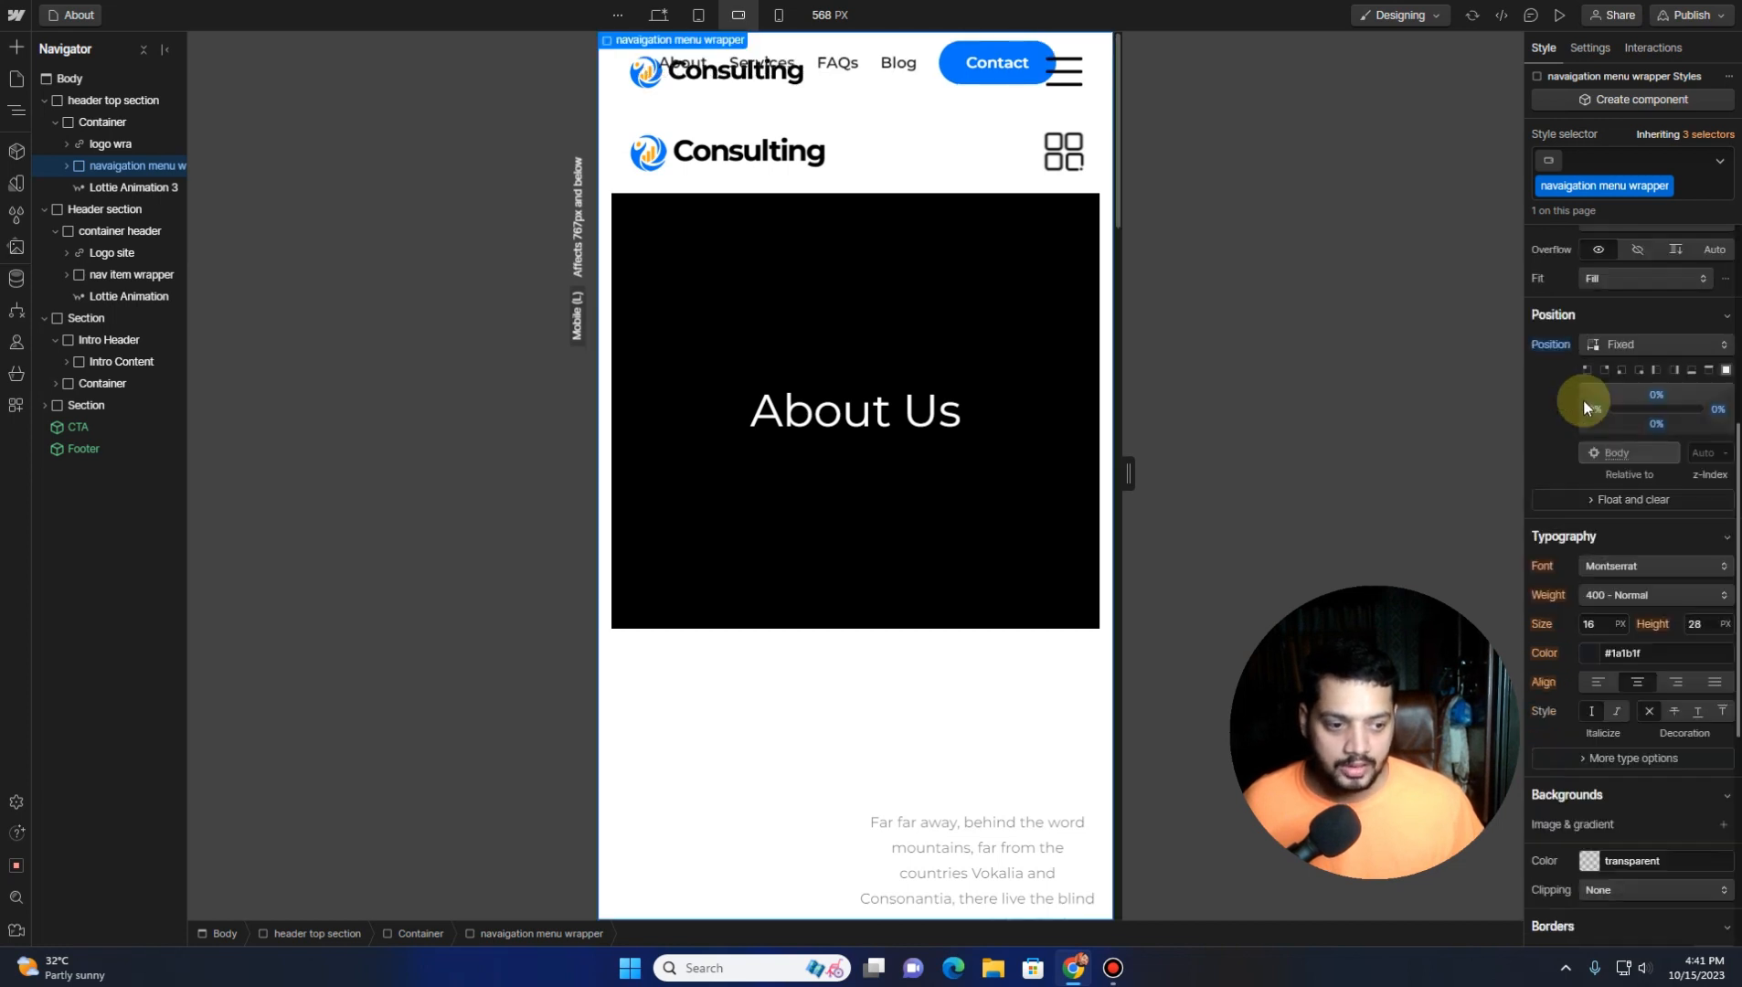
# Give the navigation menu wrapper a light blue background, #bfd8f6, based on the blue sampled from the site logo
pyautogui.scroll(-1, 1583, 400)
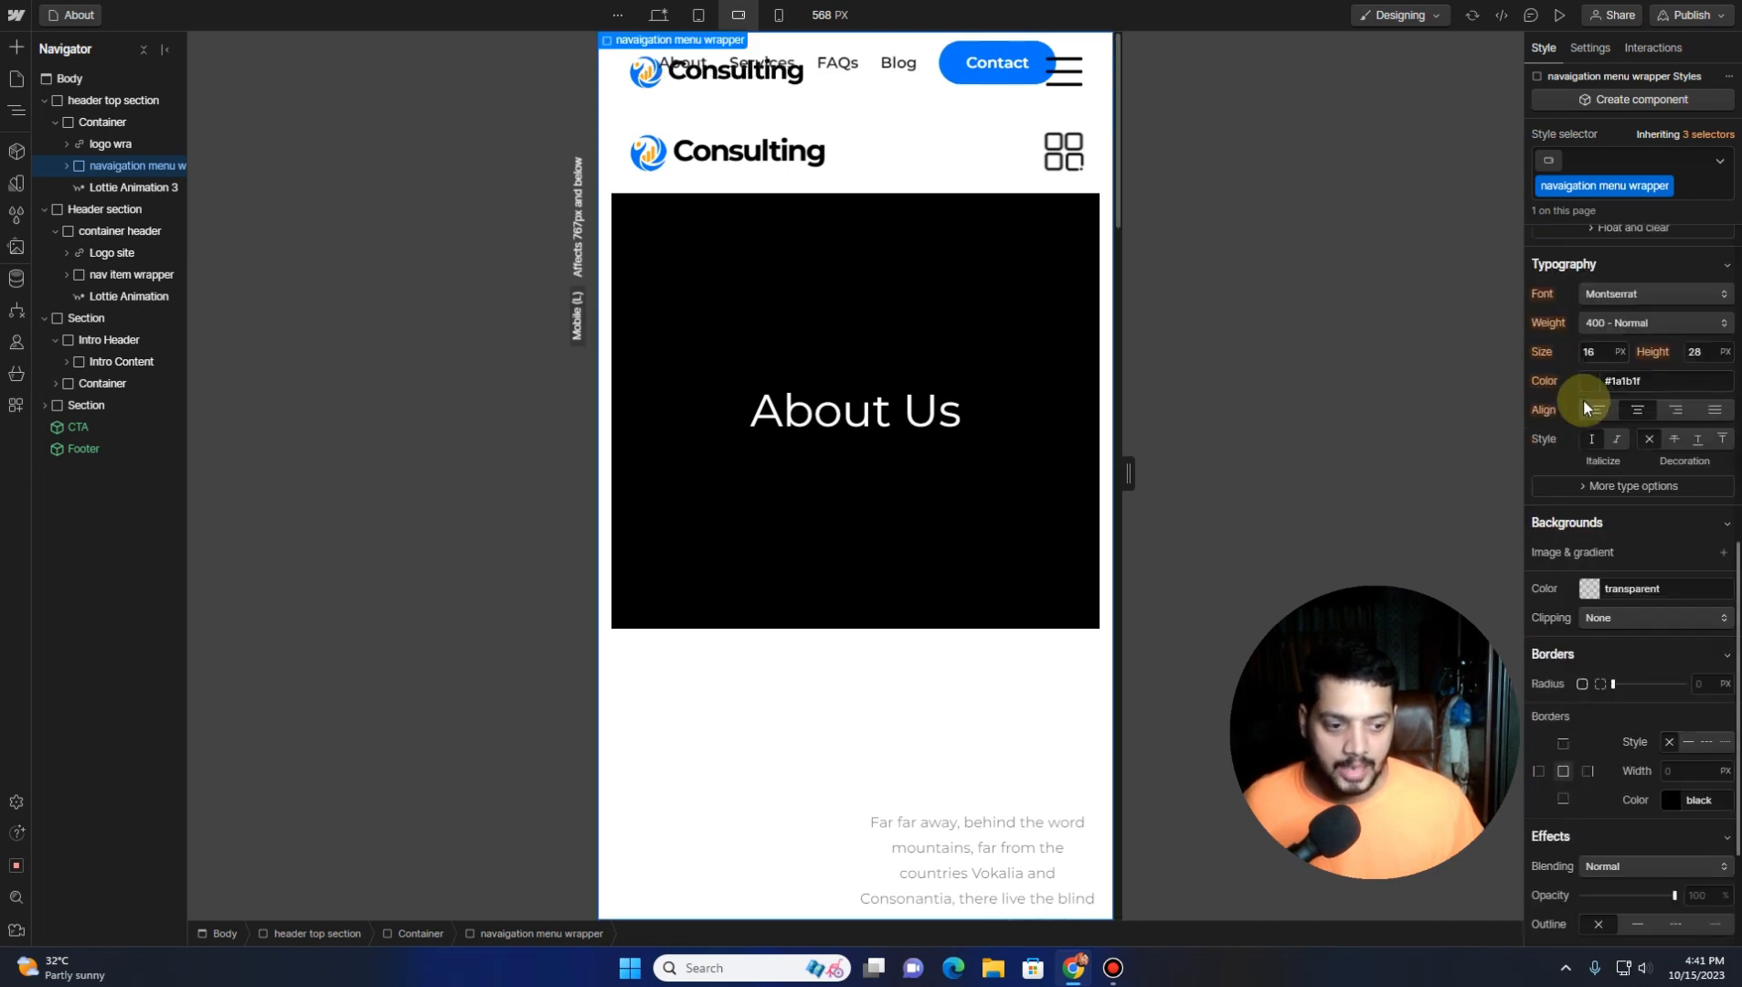
pyautogui.click(1594, 596)
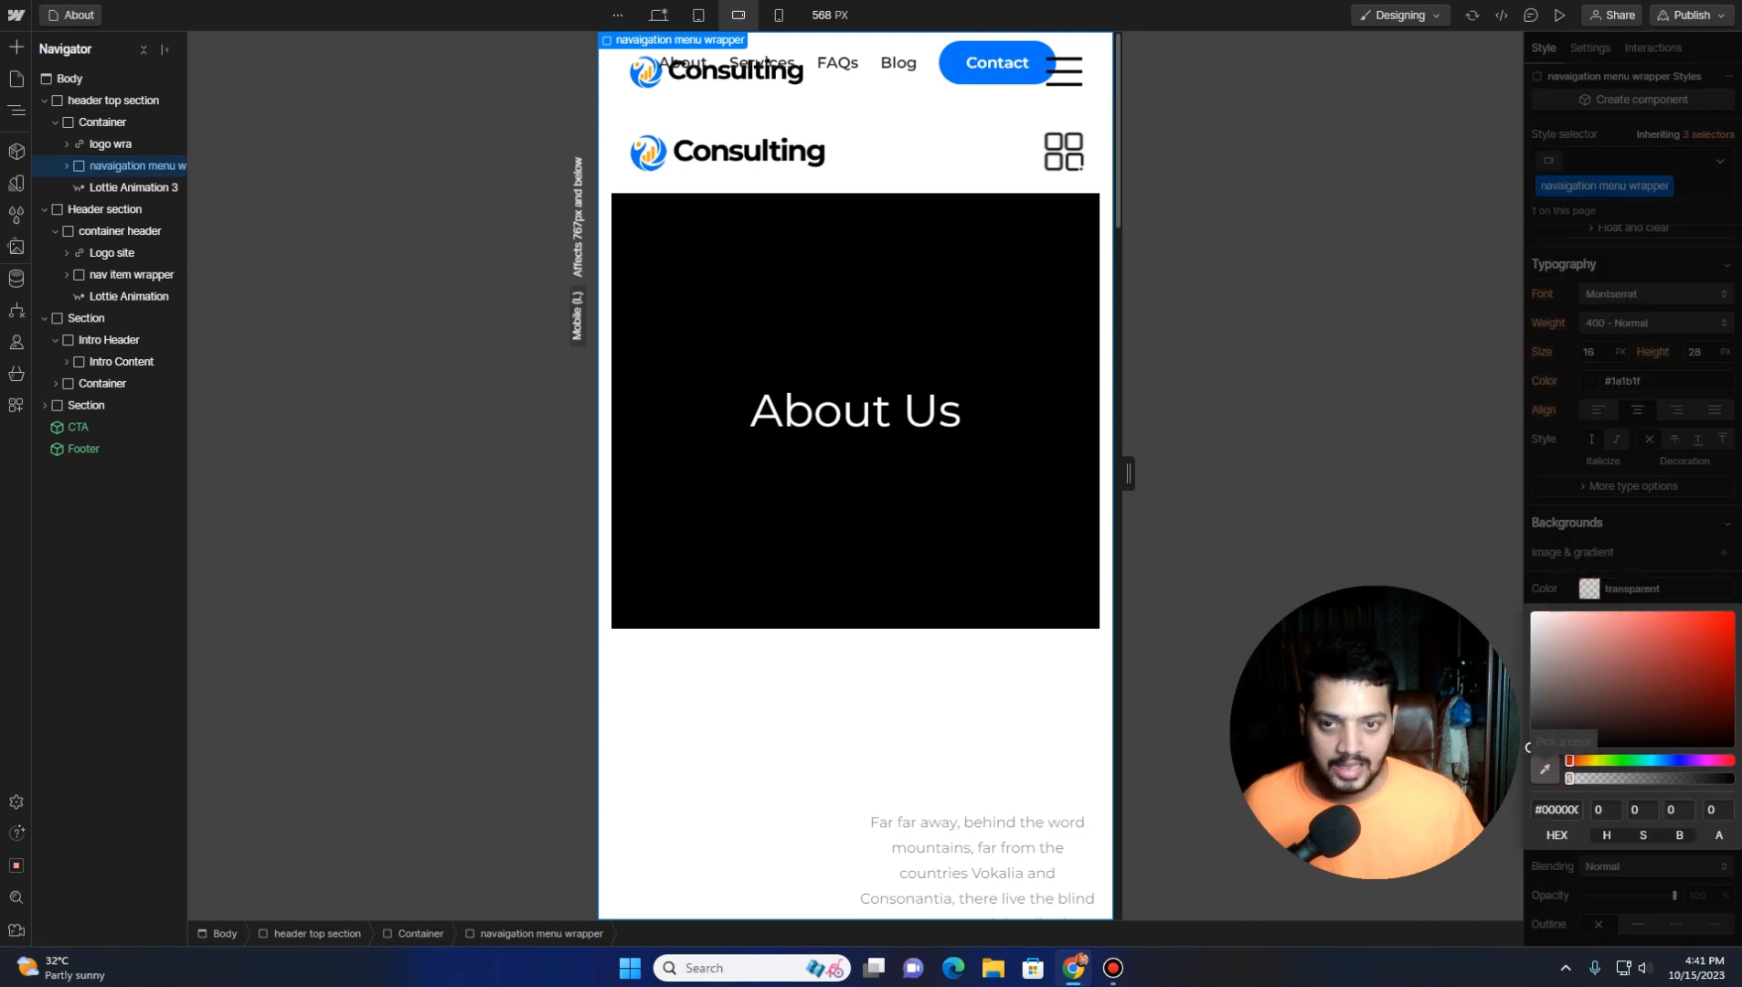
pyautogui.click(1544, 770)
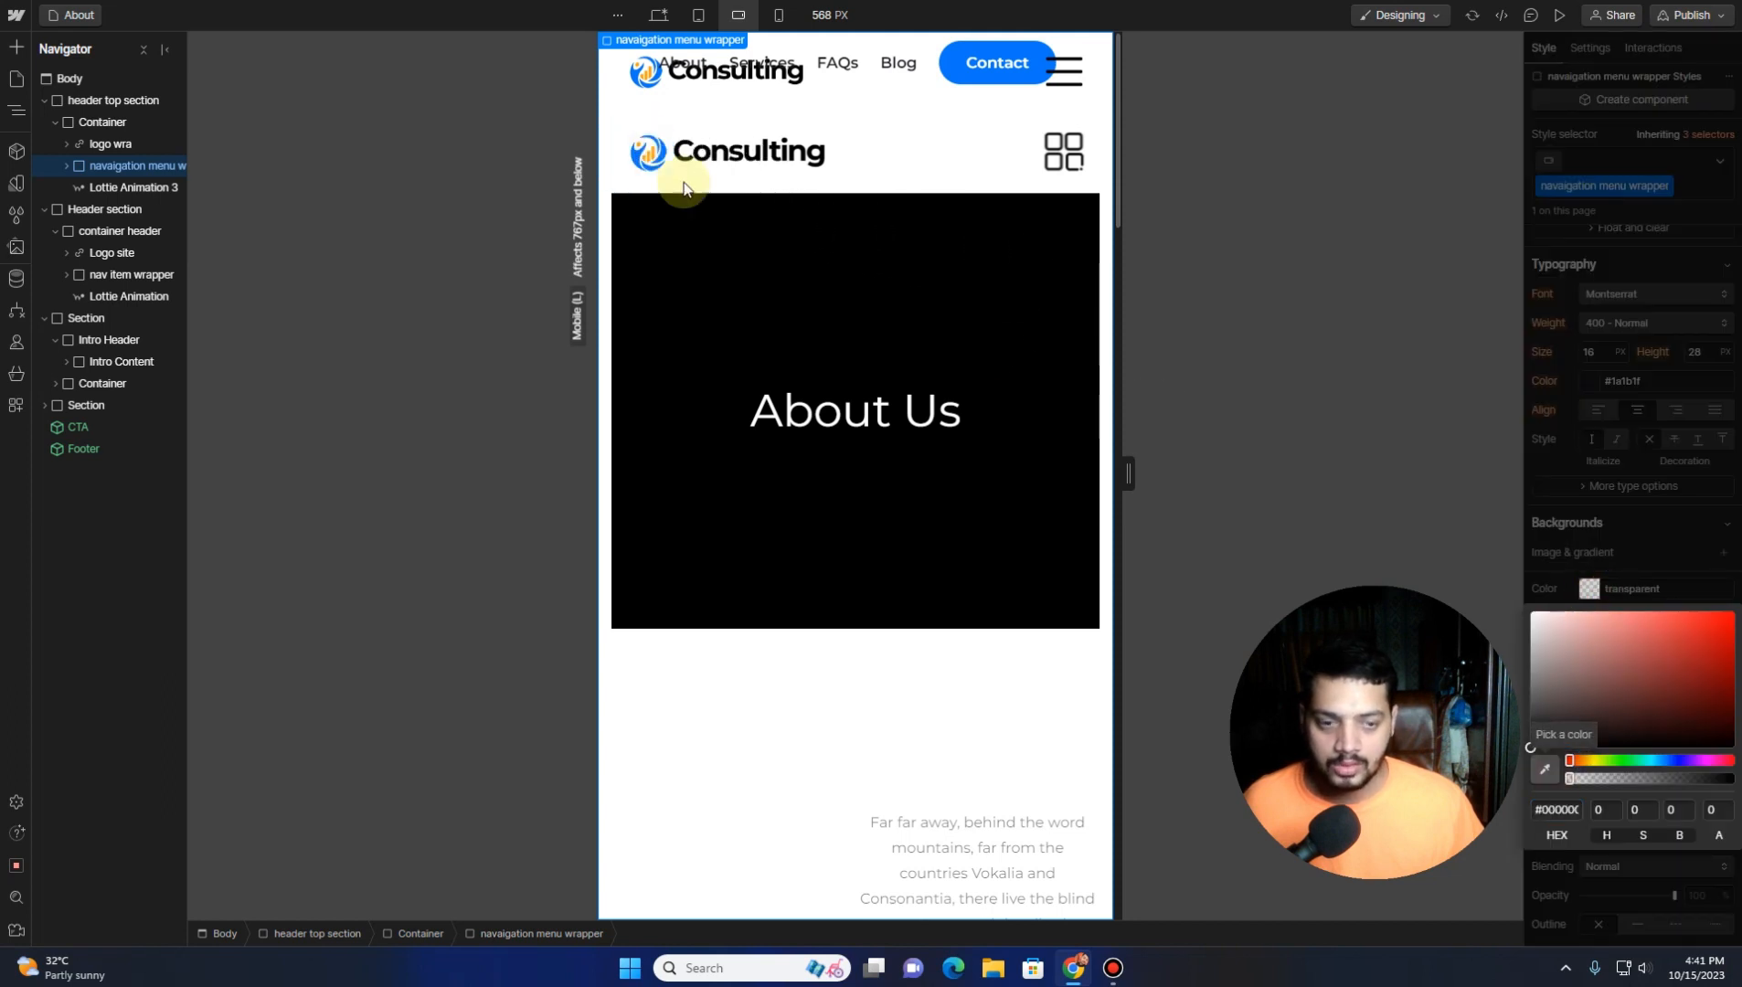
pyautogui.click(640, 155)
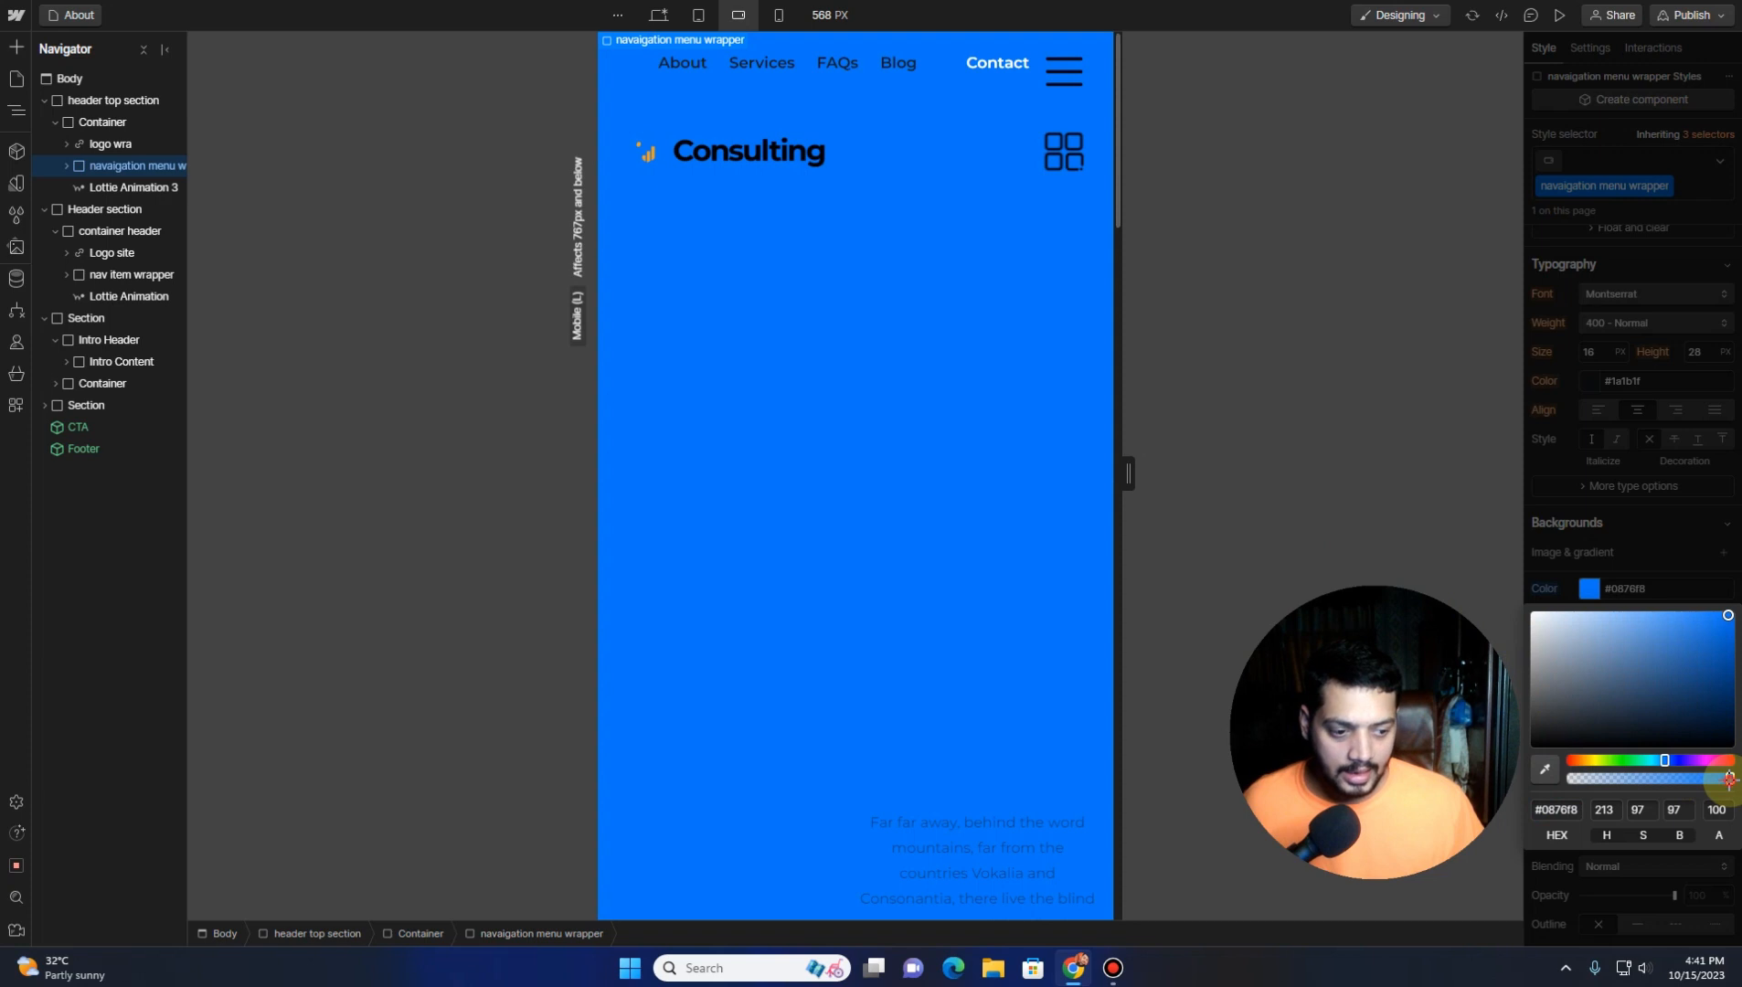
pyautogui.moveTo(1729, 778)
pyautogui.mouseDown()
pyautogui.moveTo(1595, 779)
pyautogui.moveTo(1731, 778)
pyautogui.mouseUp()
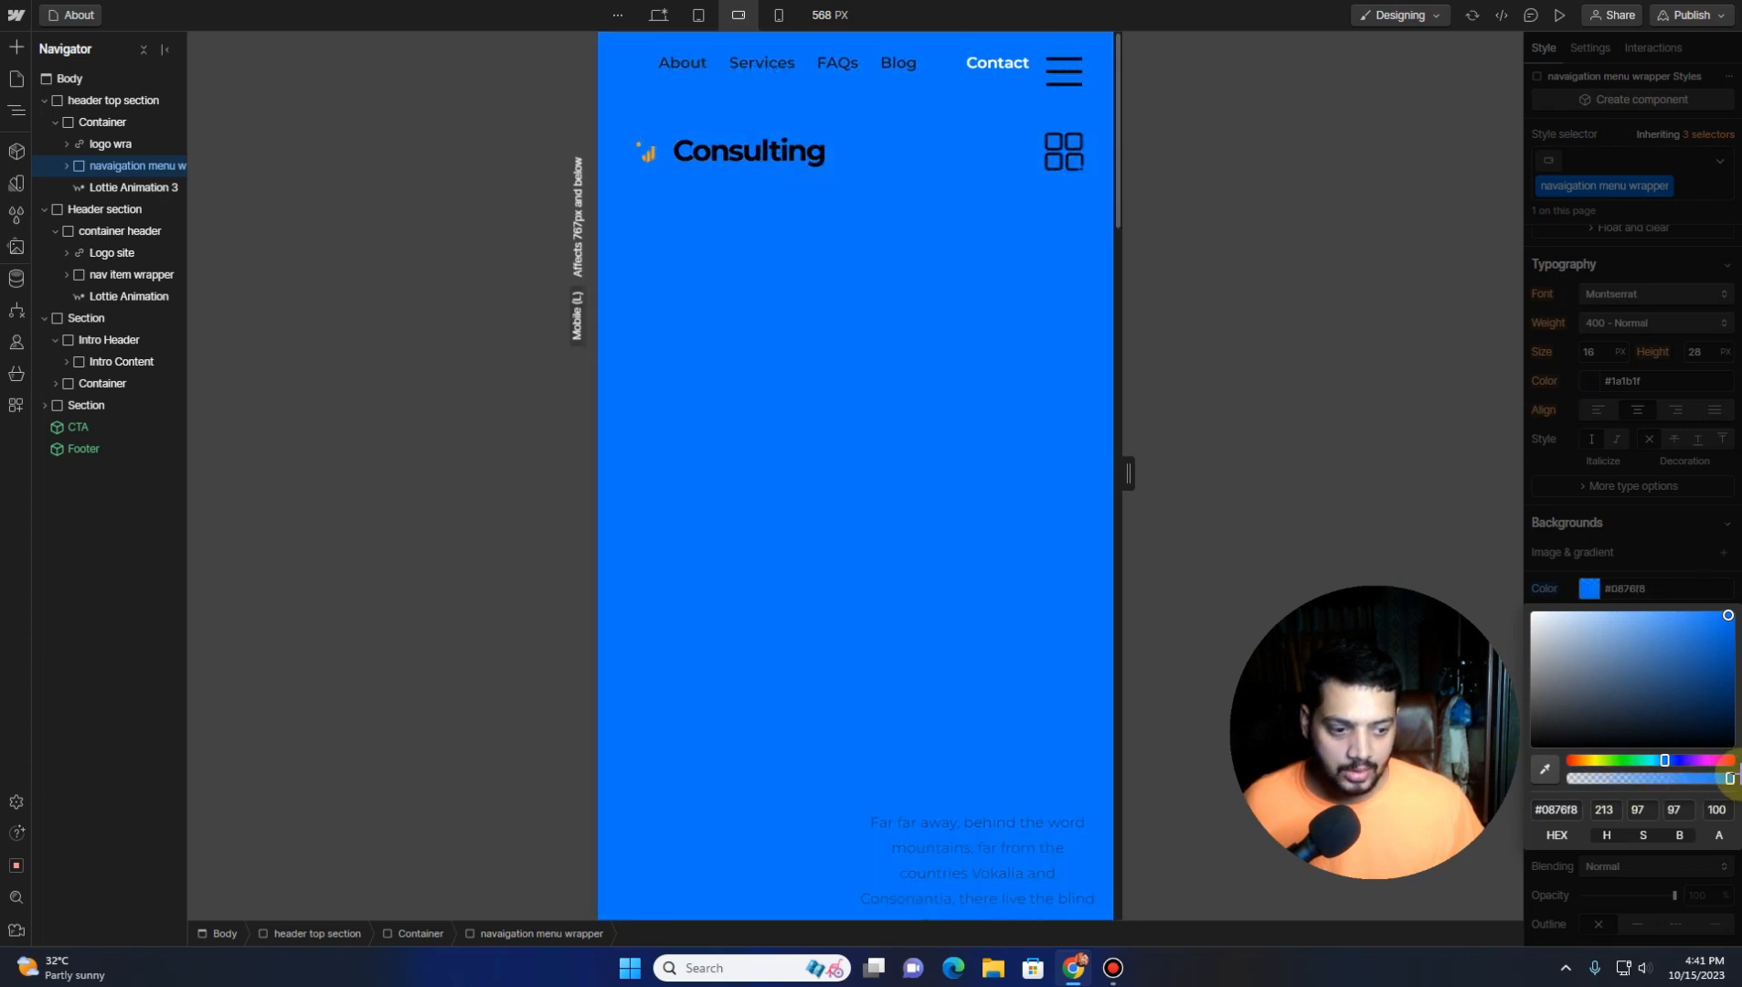
pyautogui.click(1608, 617)
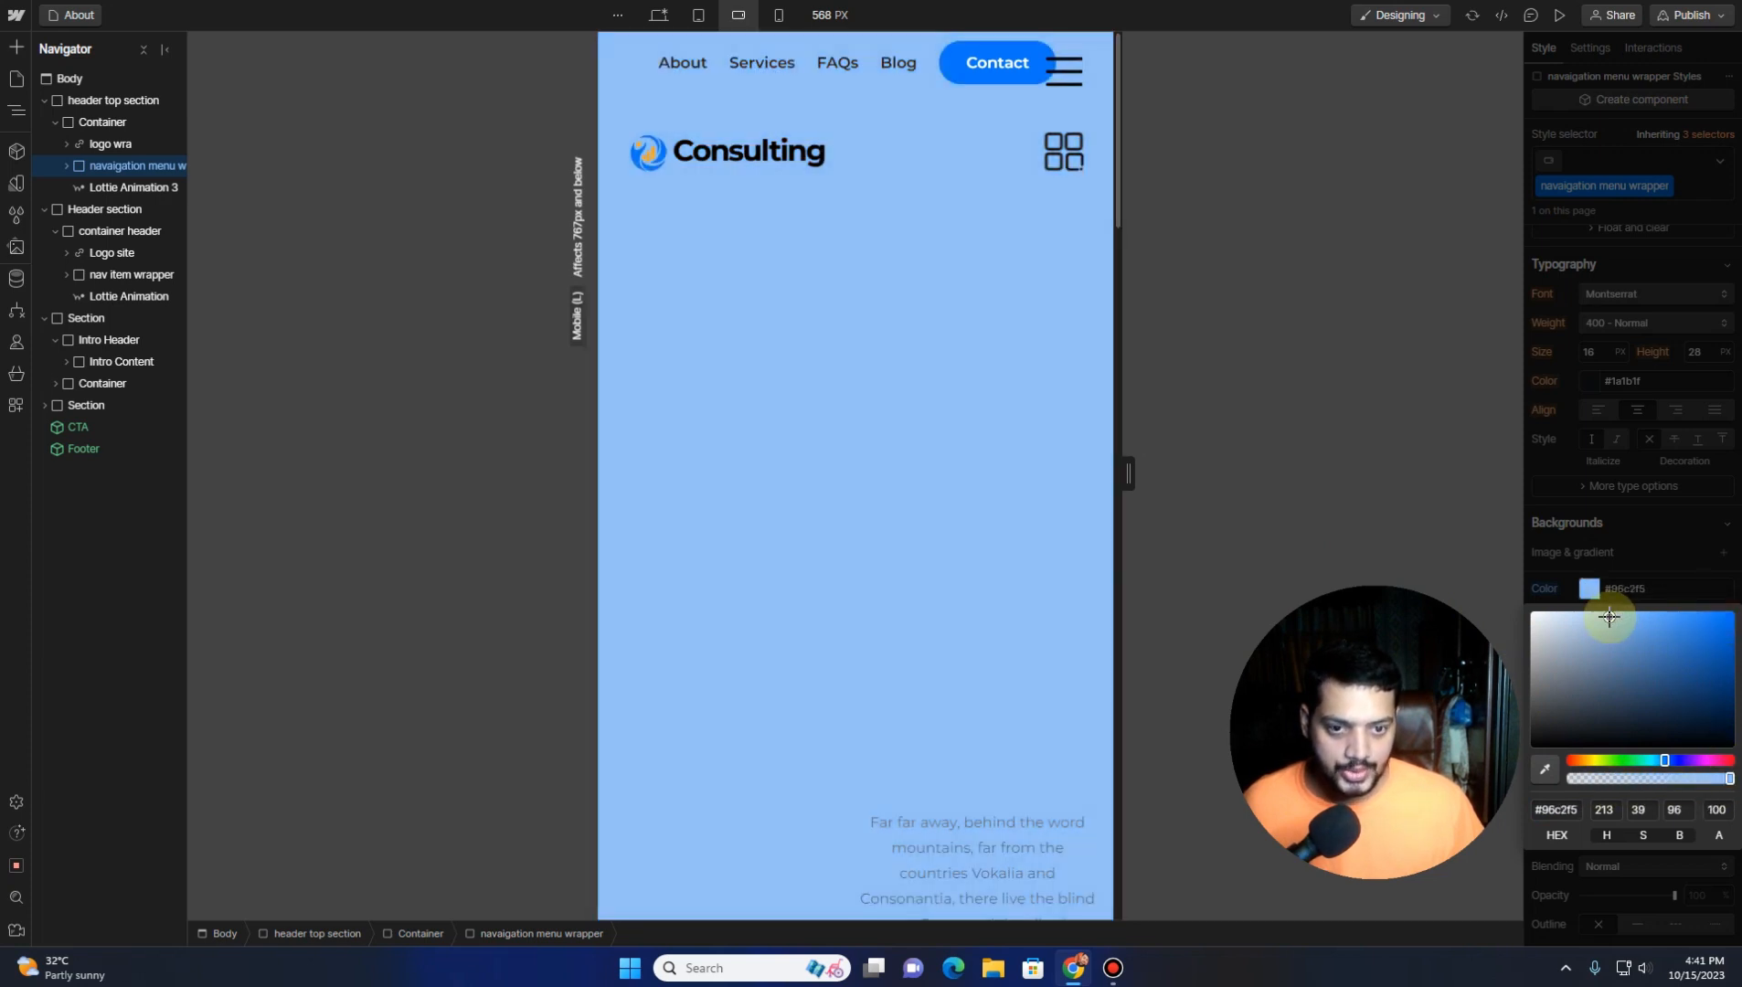
pyautogui.moveTo(1609, 617); pyautogui.dragTo(1577, 616)
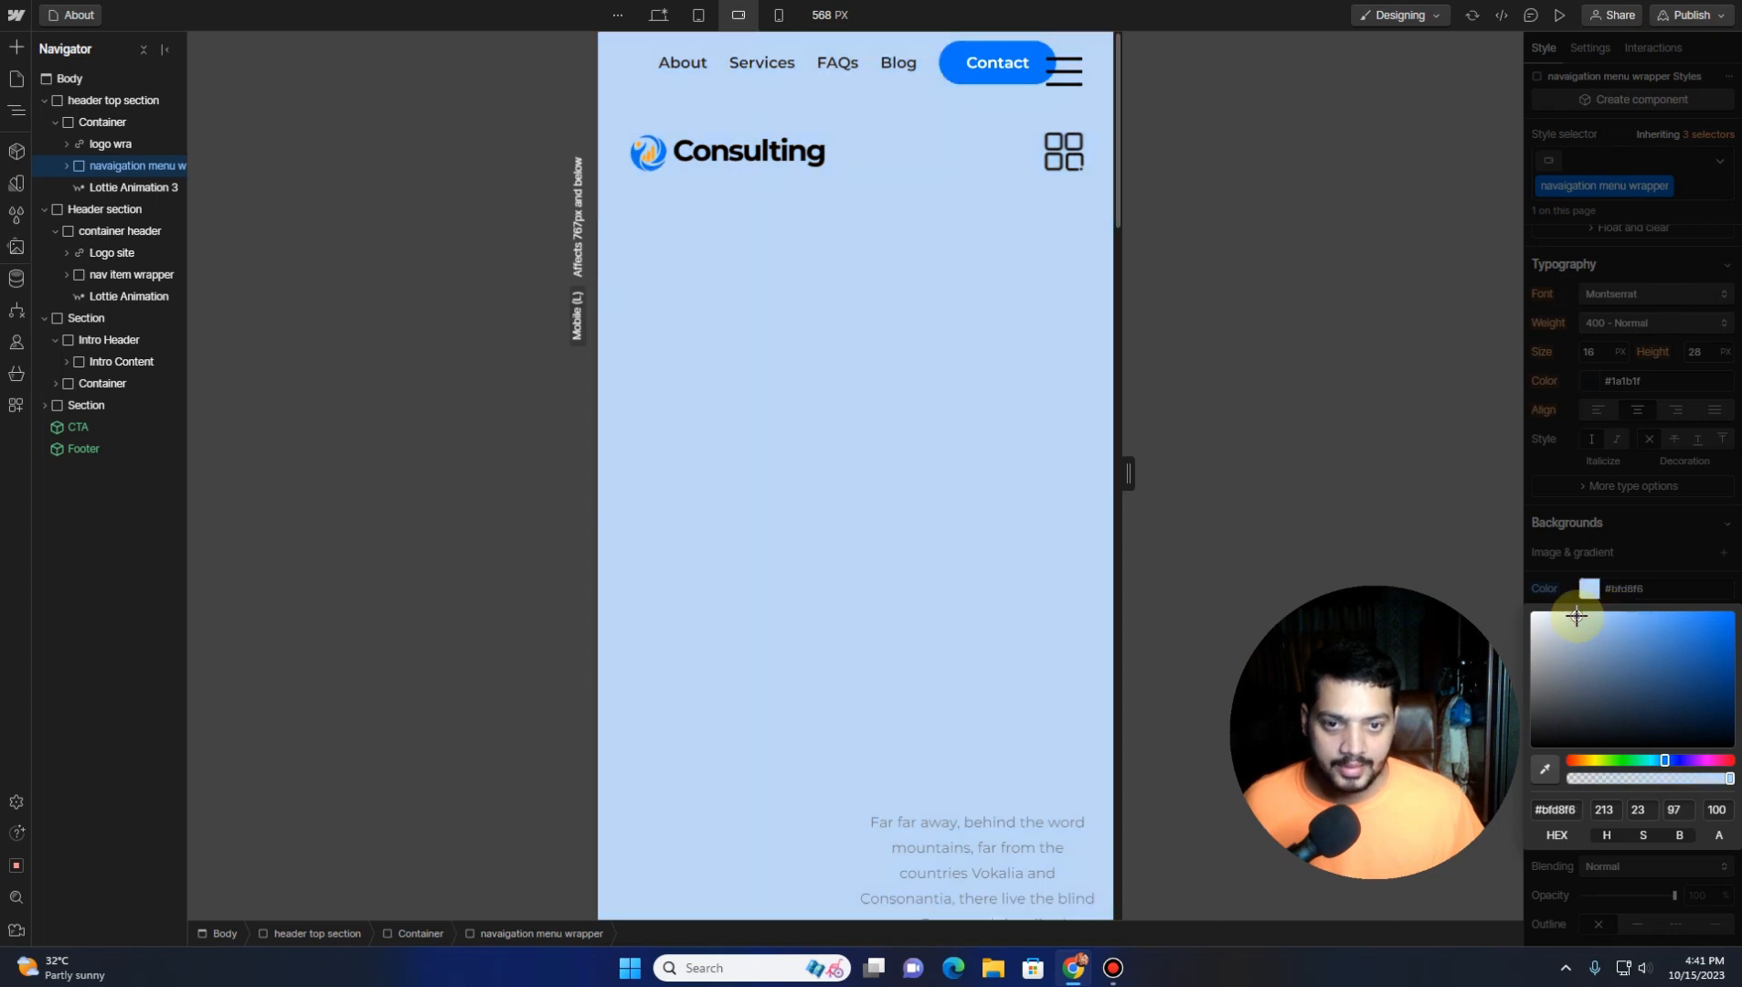
pyautogui.click(1425, 569)
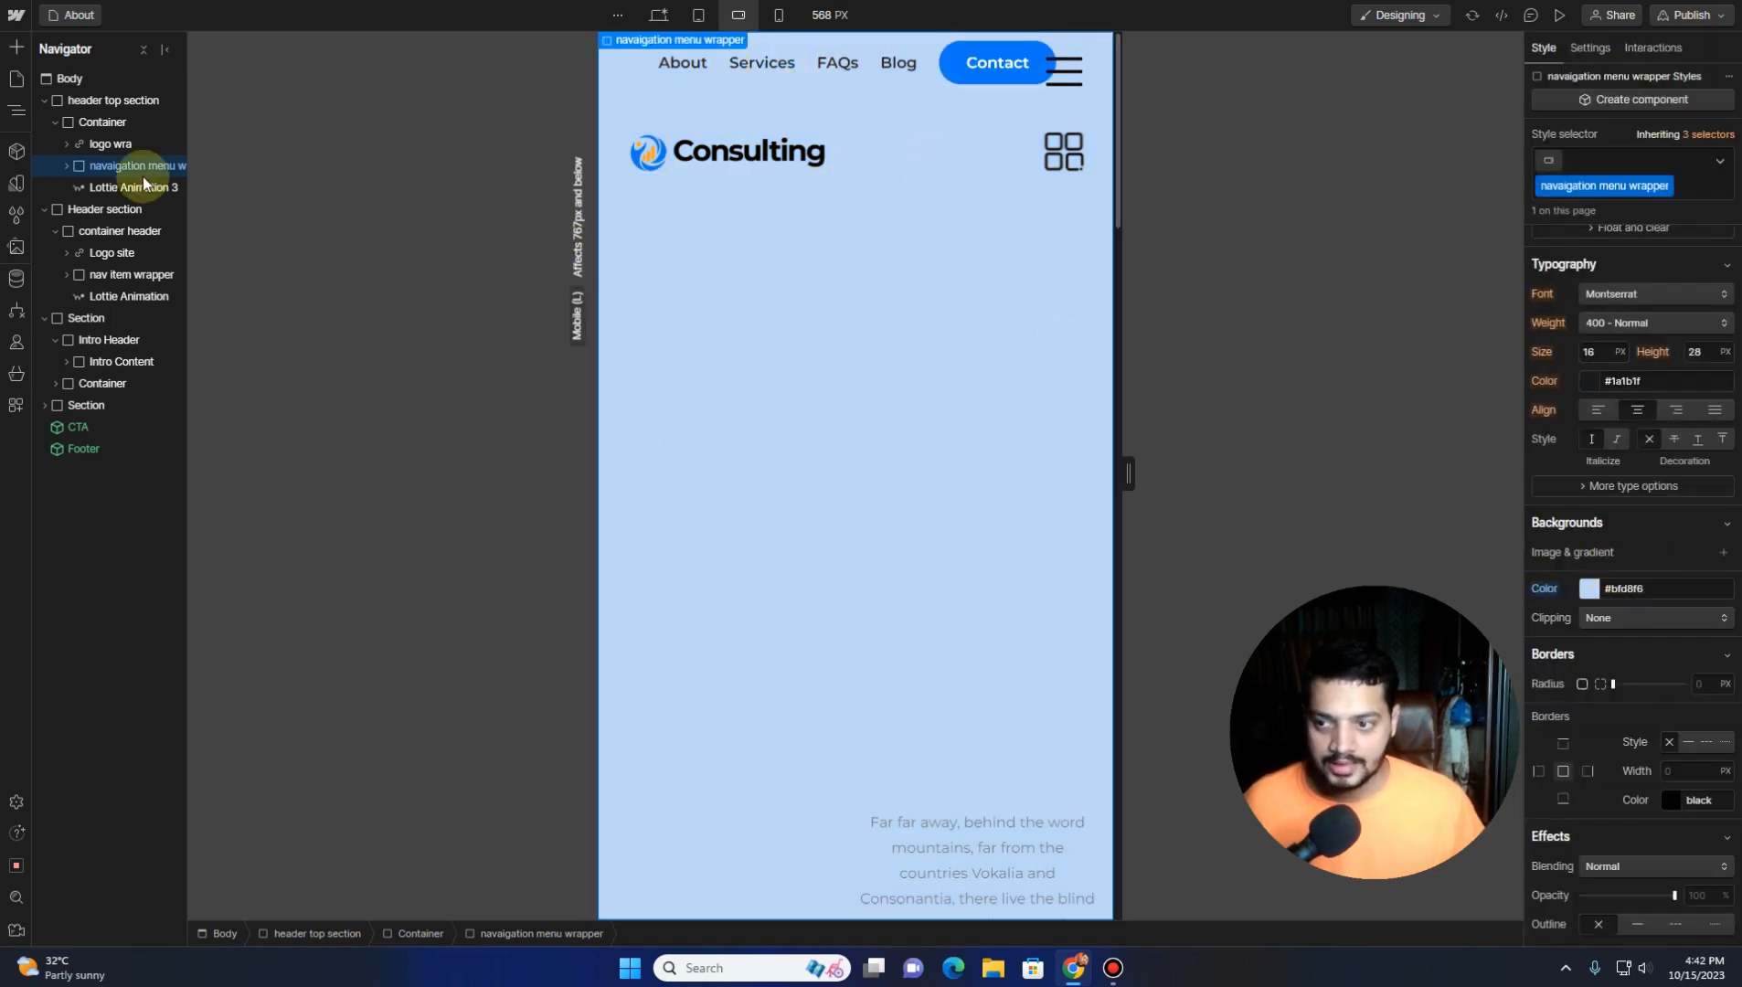
# Display the navigation menu wrapper as a vertical flex layout with its items justified to the center
pyautogui.click(67, 165)
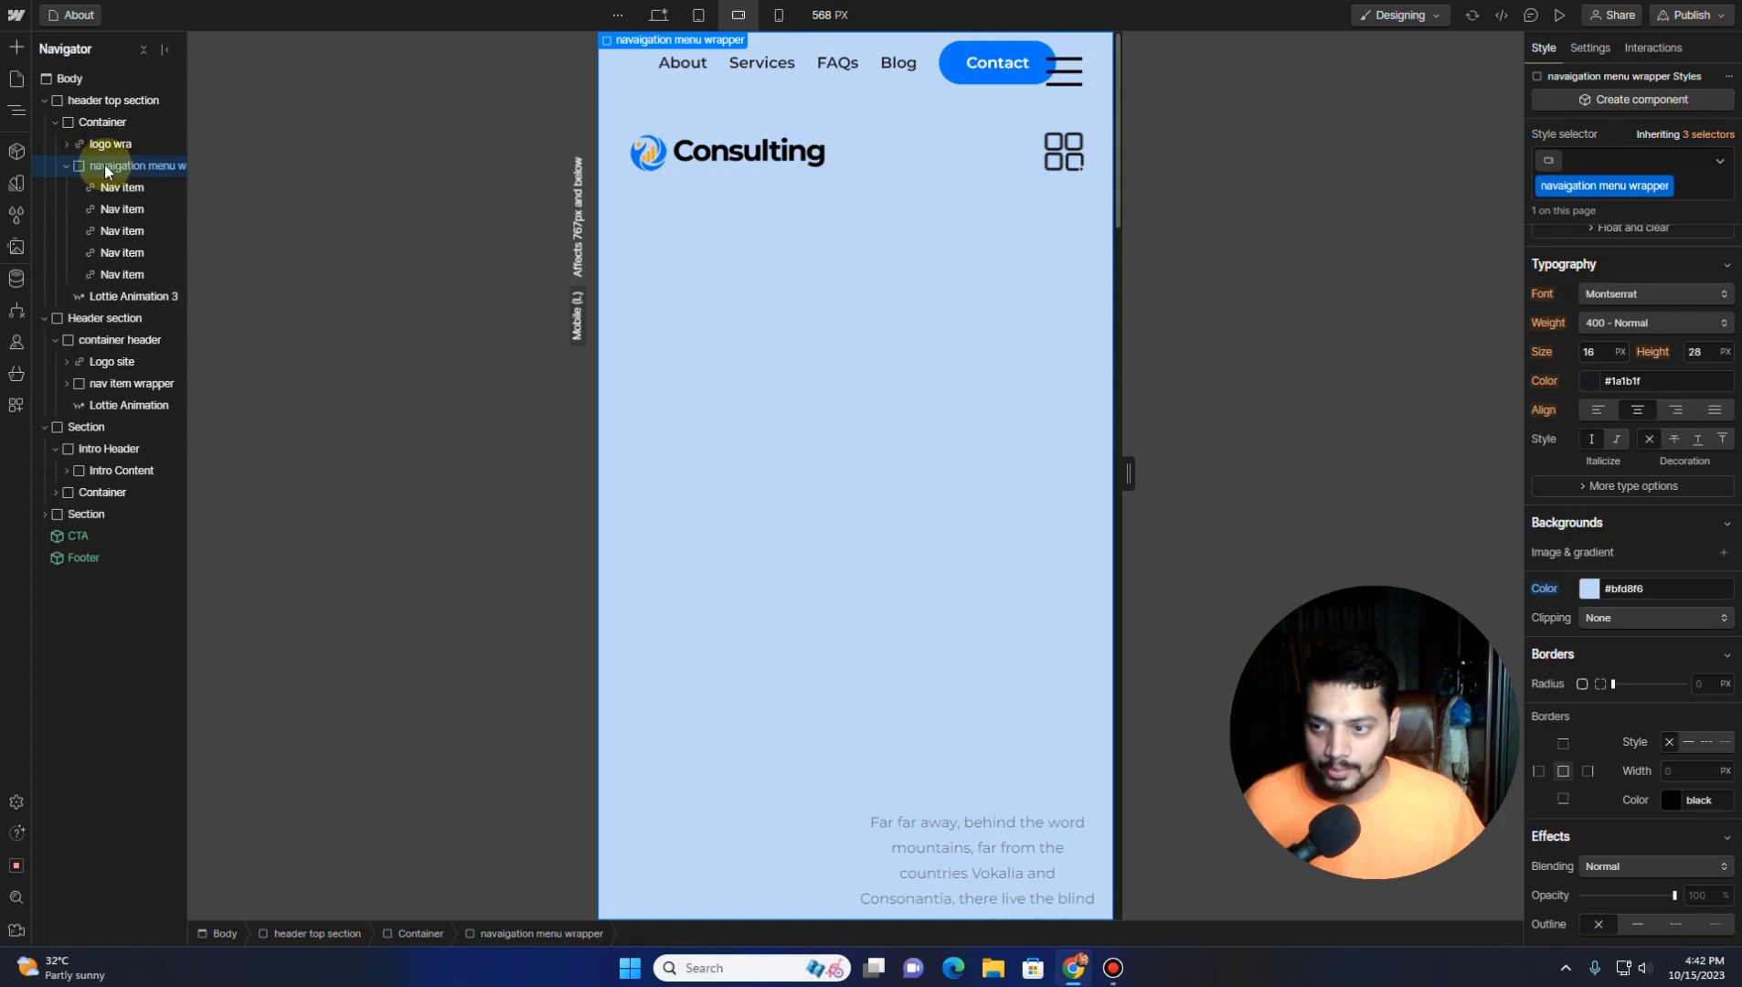
pyautogui.scroll(6, 1636, 463)
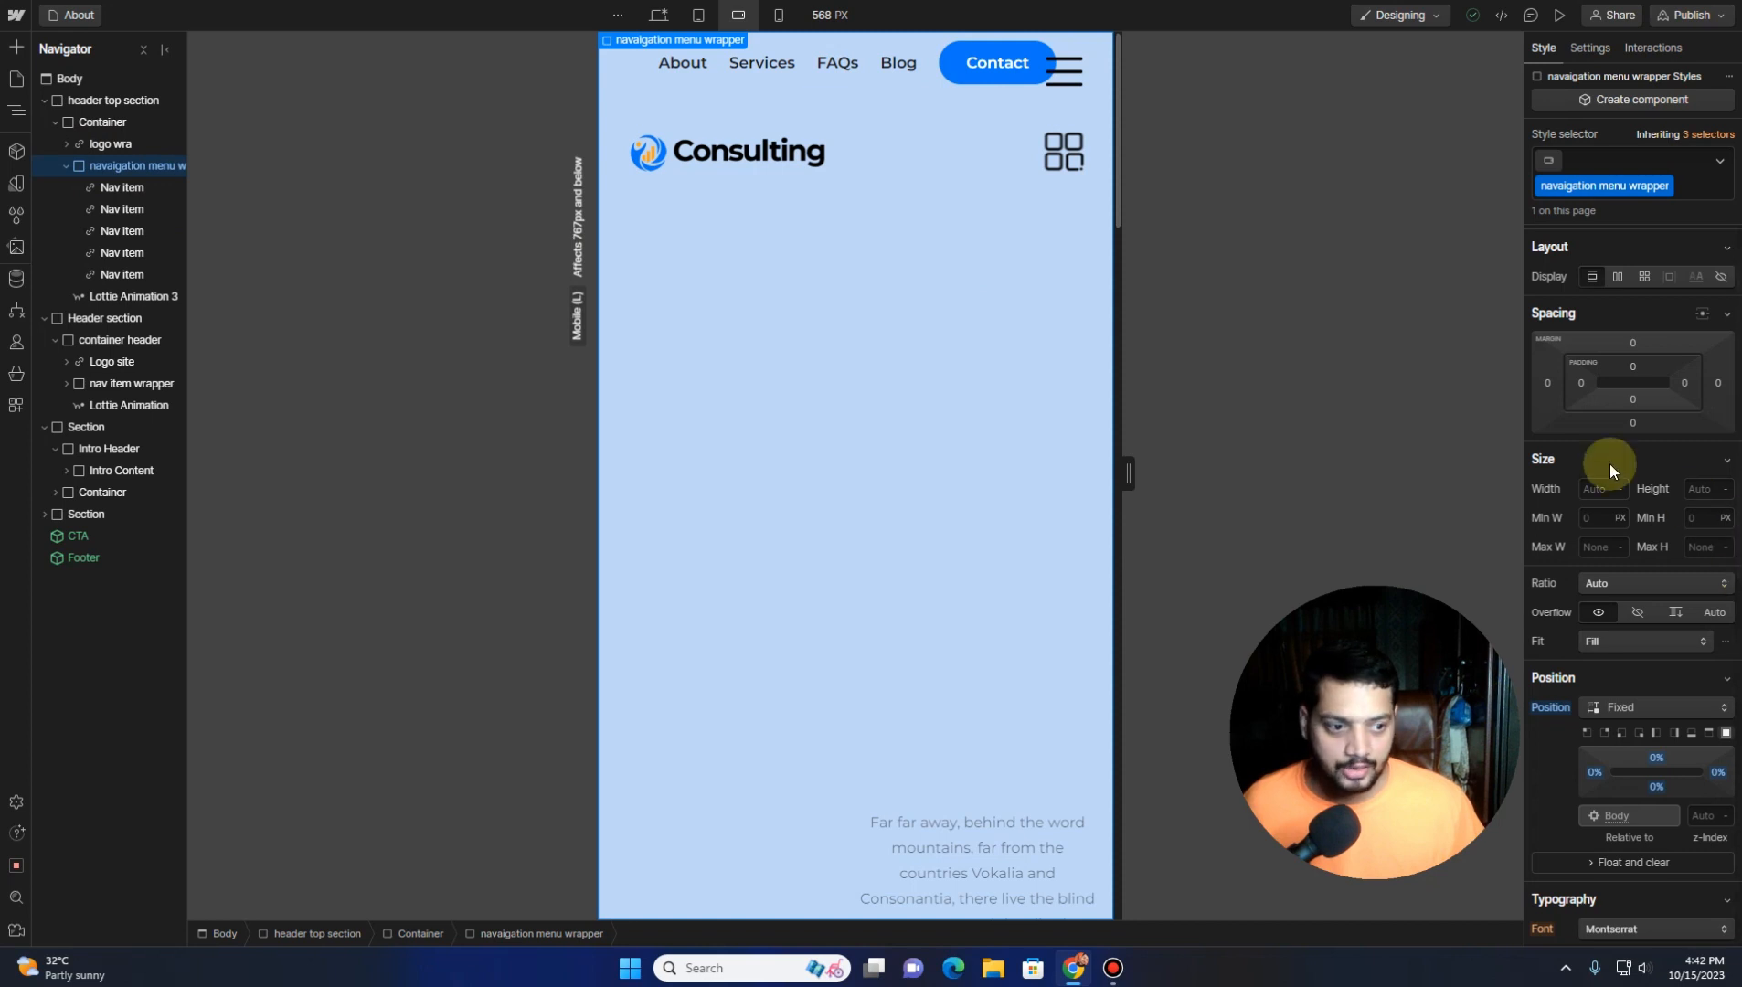
pyautogui.scroll(2, 1610, 463)
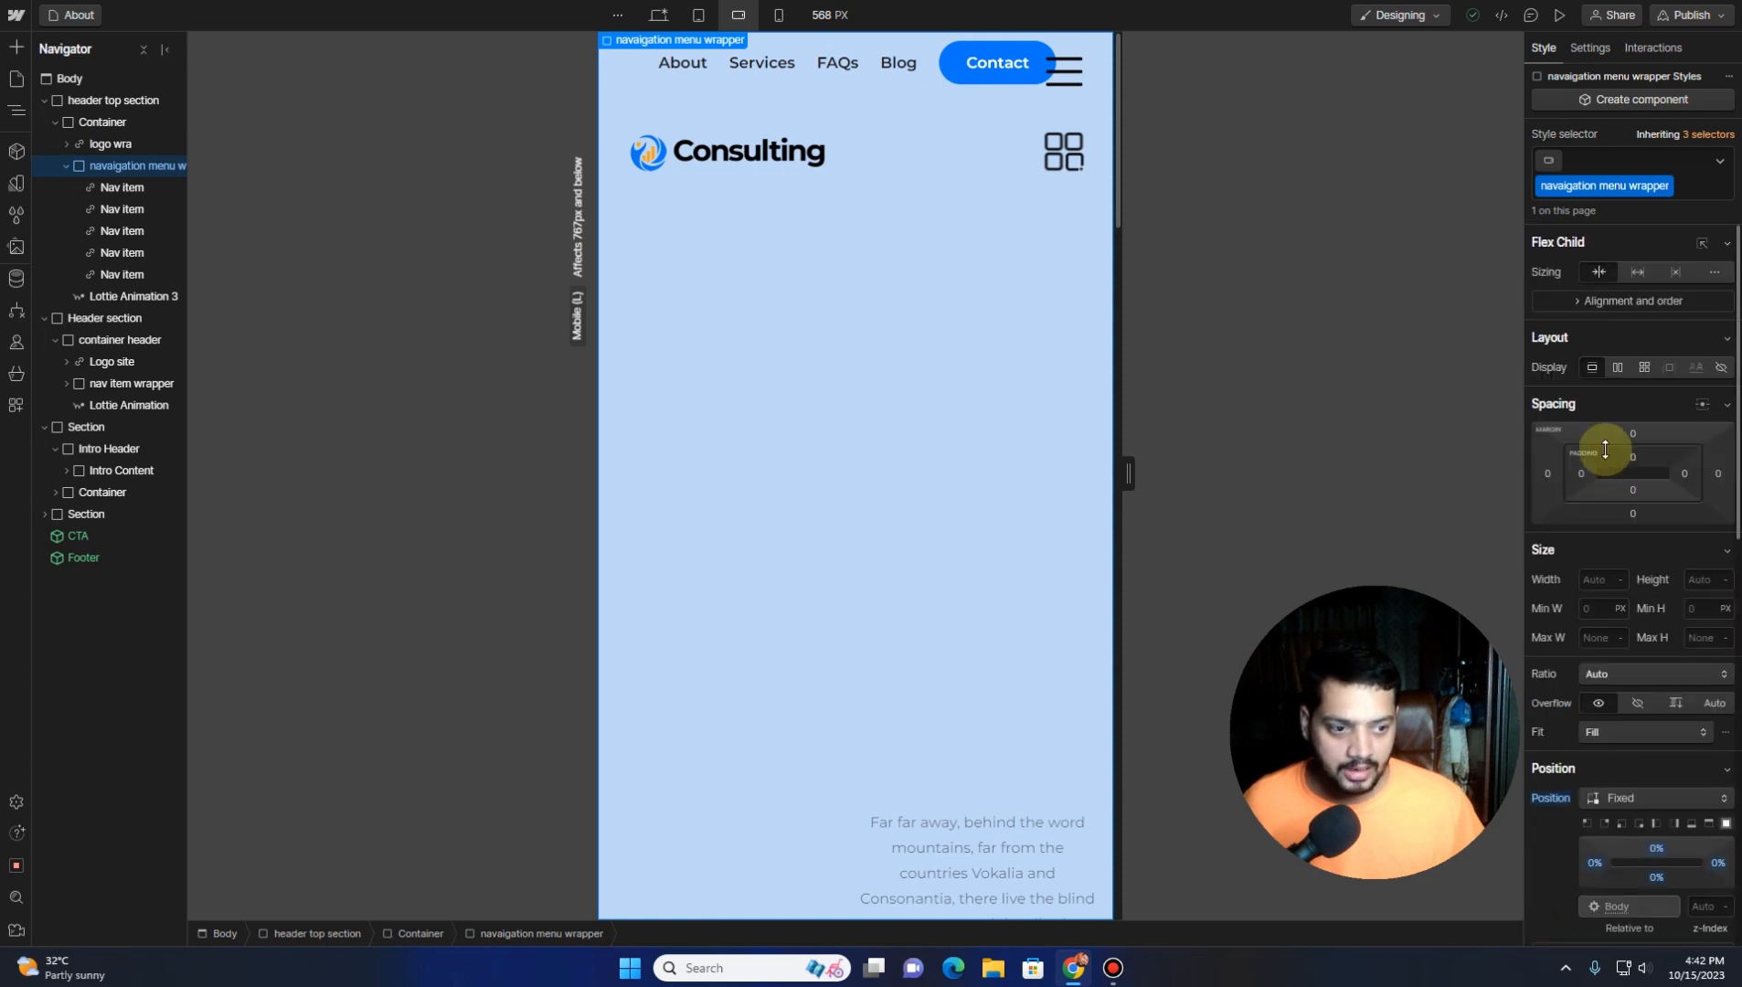
pyautogui.click(1619, 369)
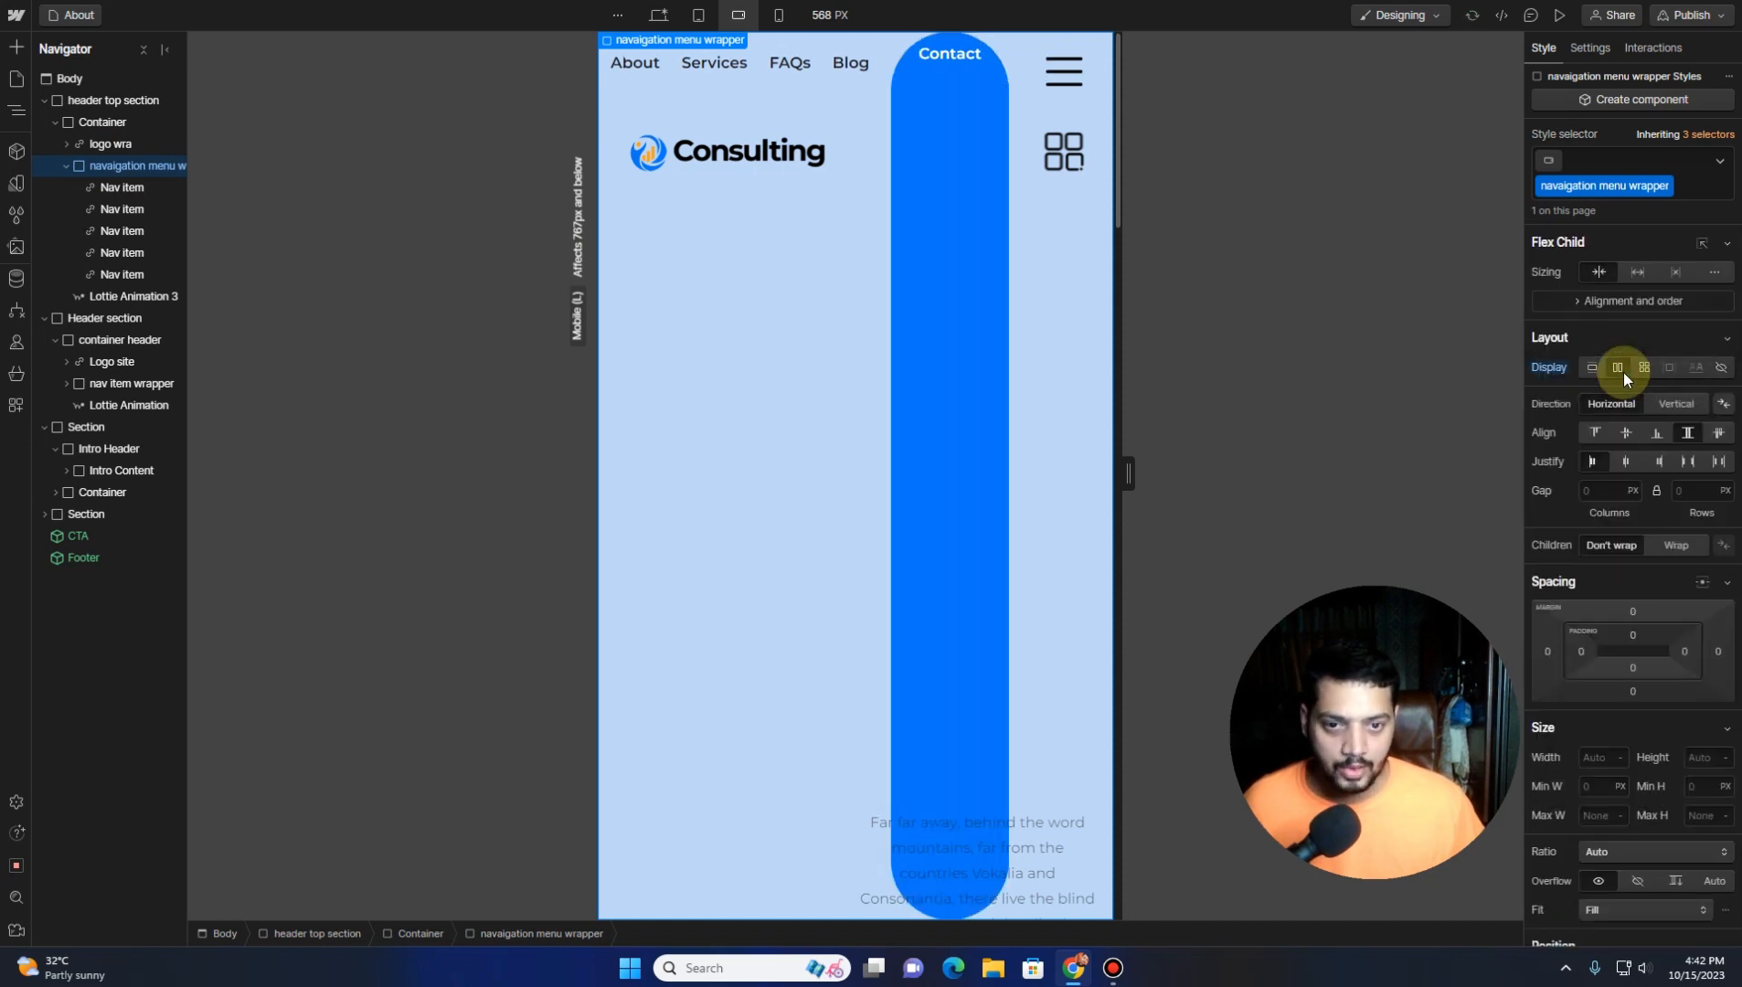
pyautogui.click(1674, 407)
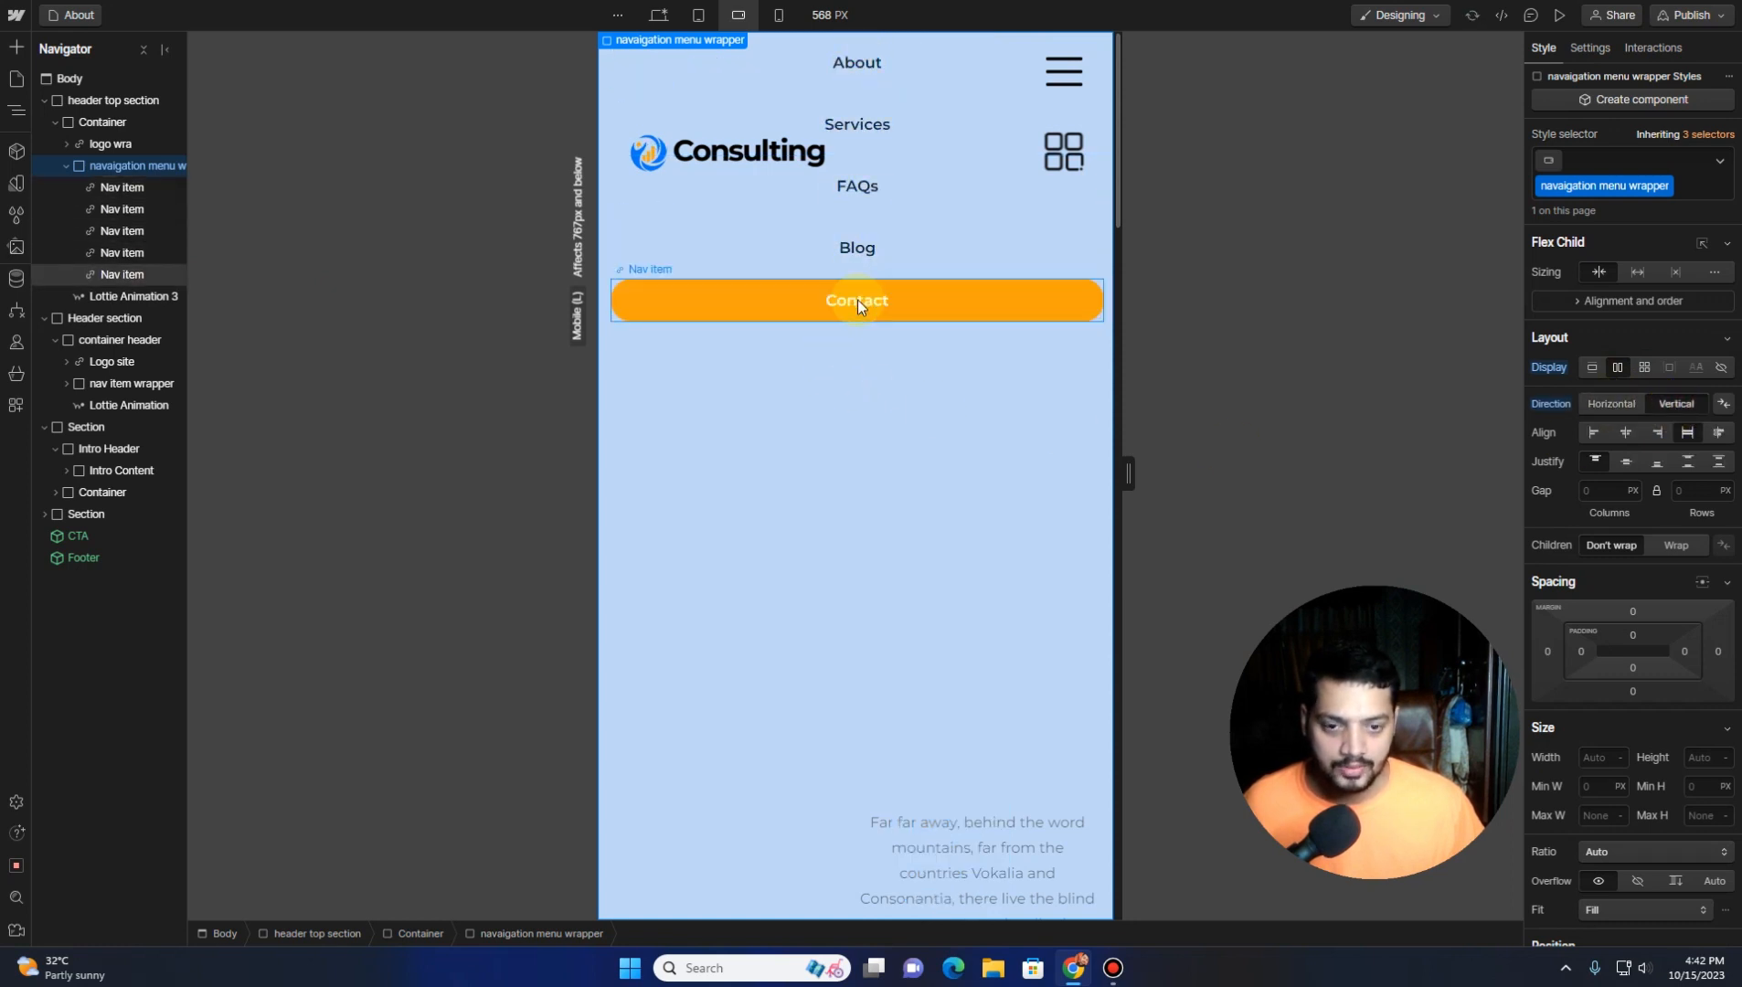
pyautogui.click(1626, 462)
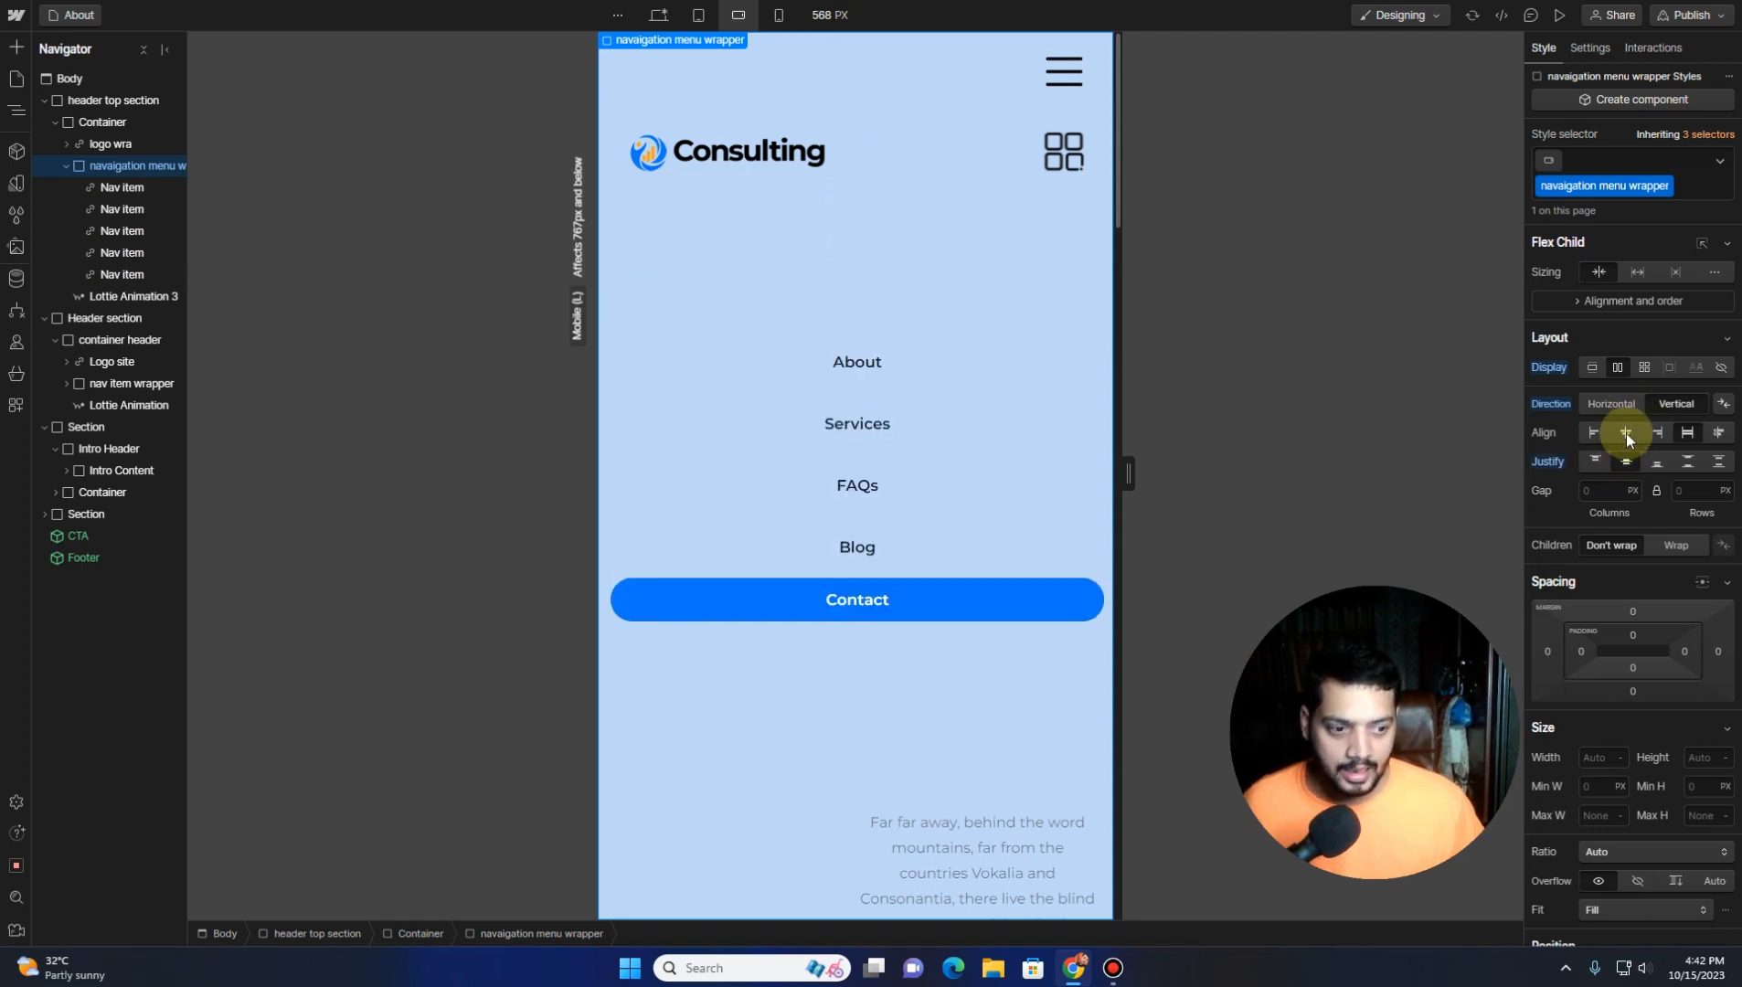
# Align the navigation menu wrapper's items to the left and set its left and right padding to 22 px
pyautogui.click(1626, 433)
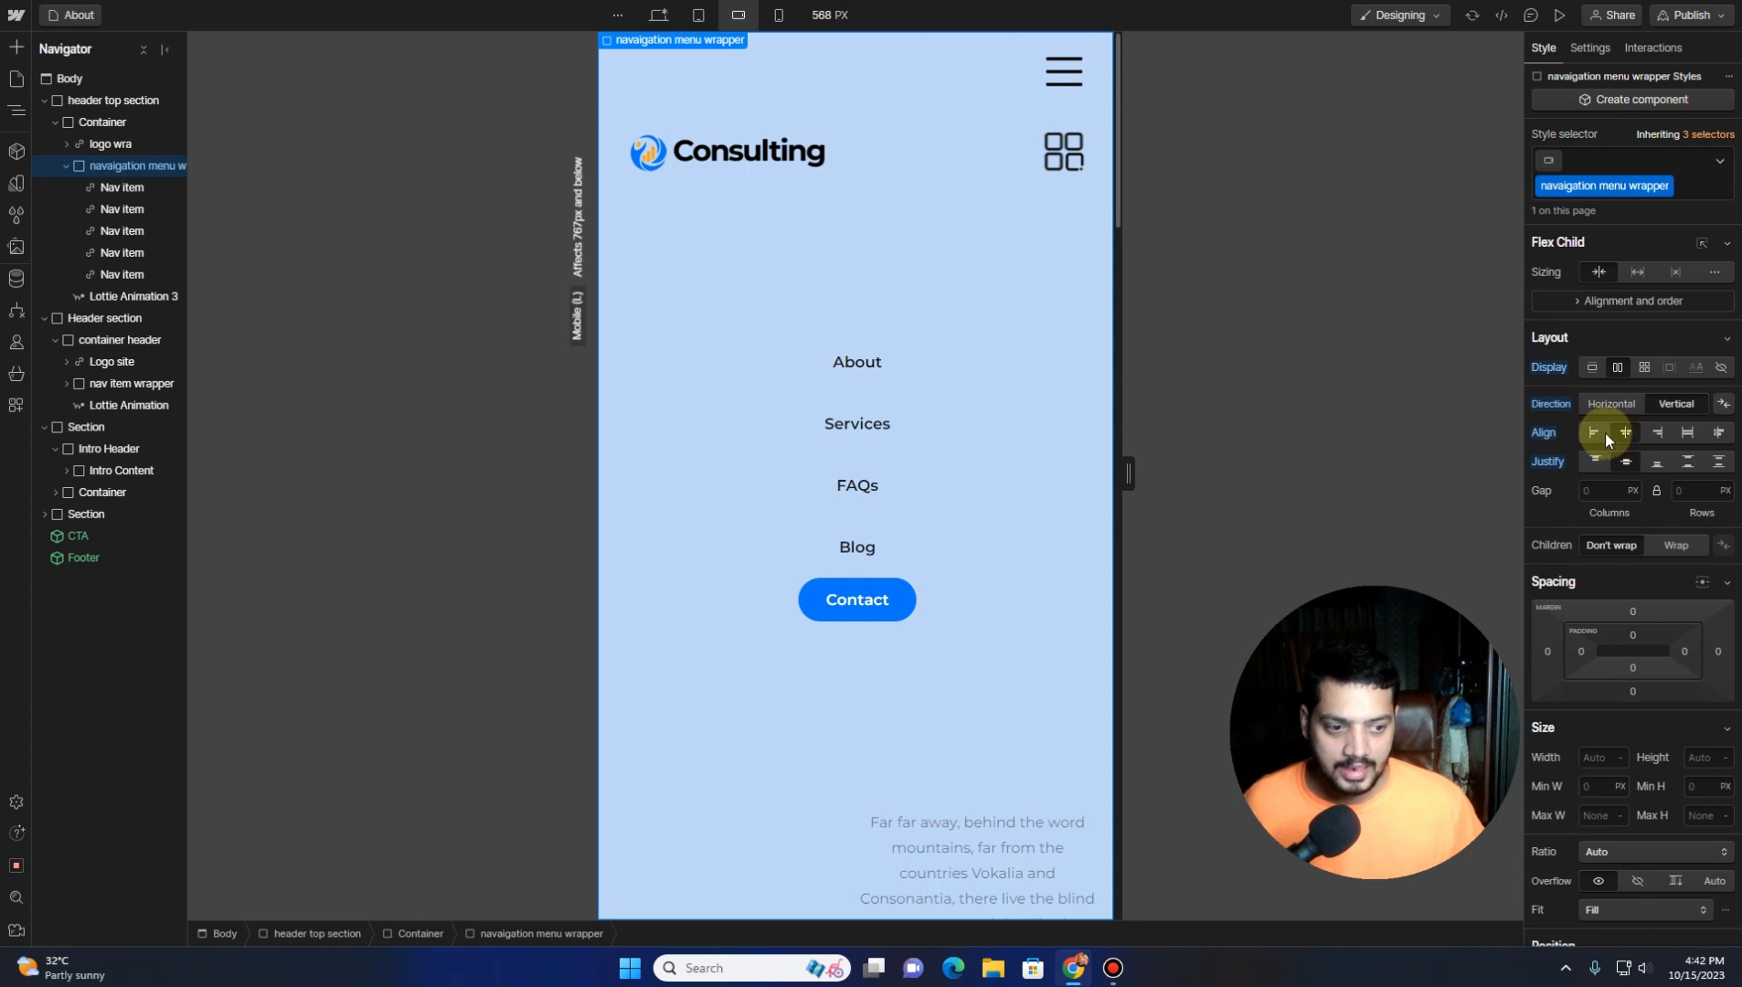
pyautogui.click(1592, 433)
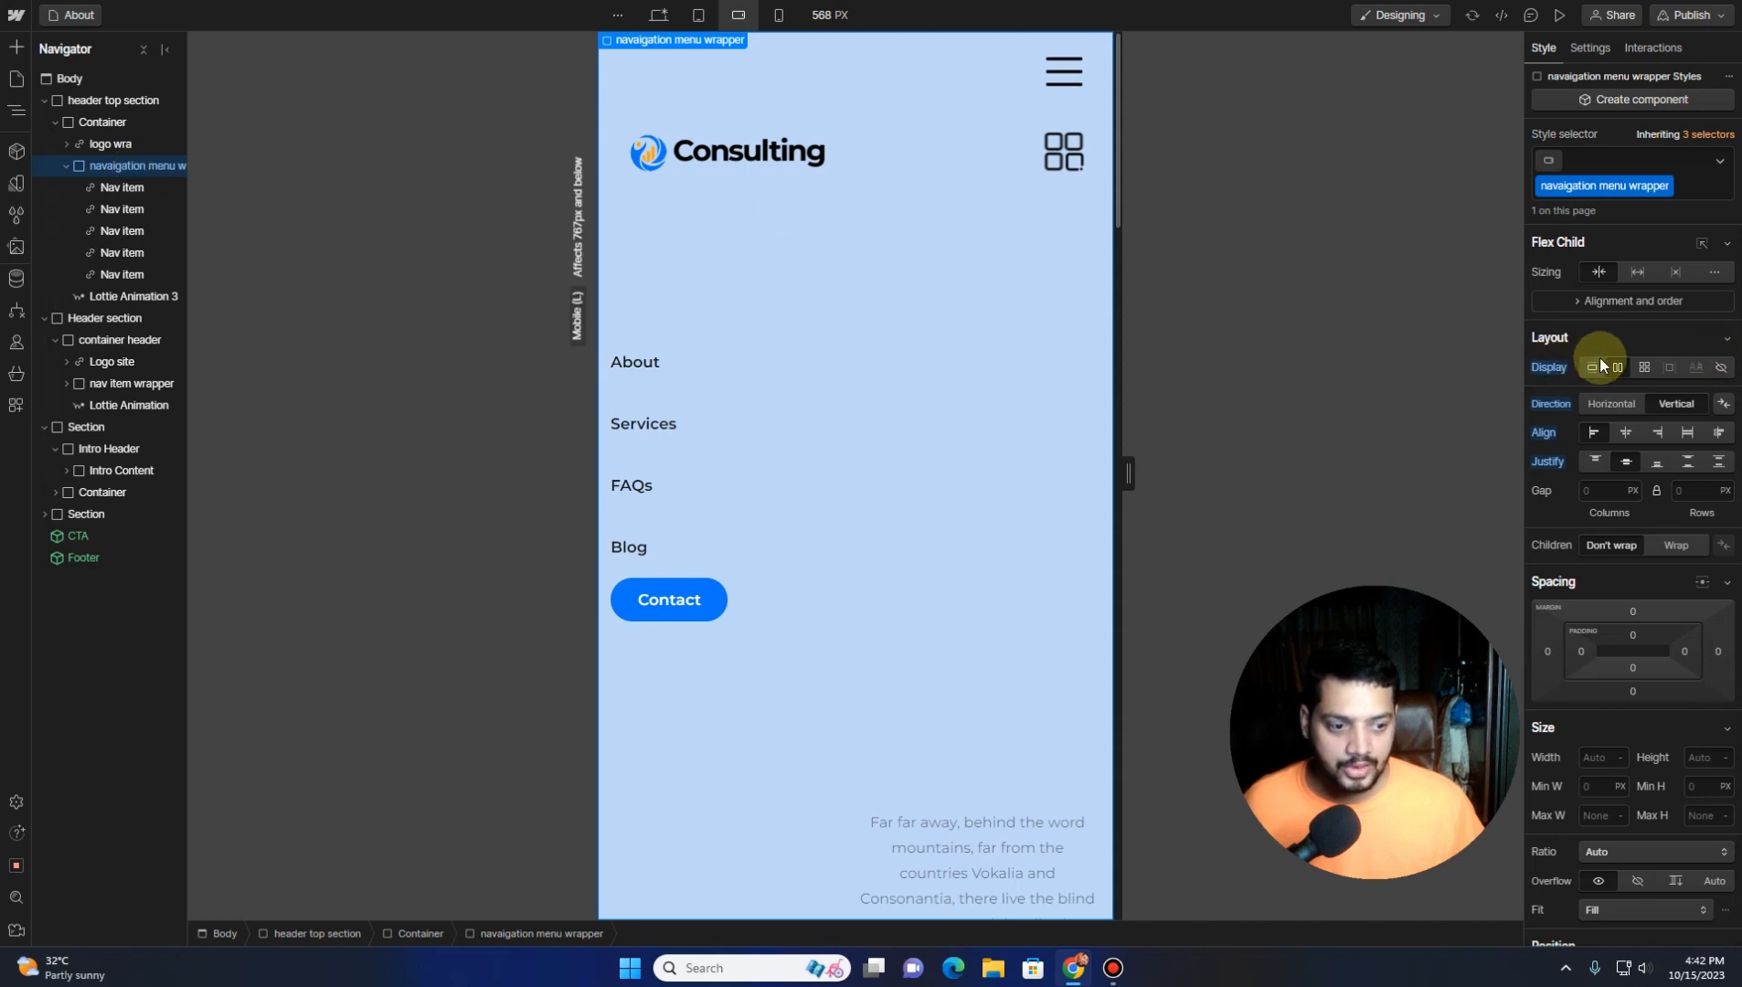
pyautogui.scroll(-1, 1587, 407)
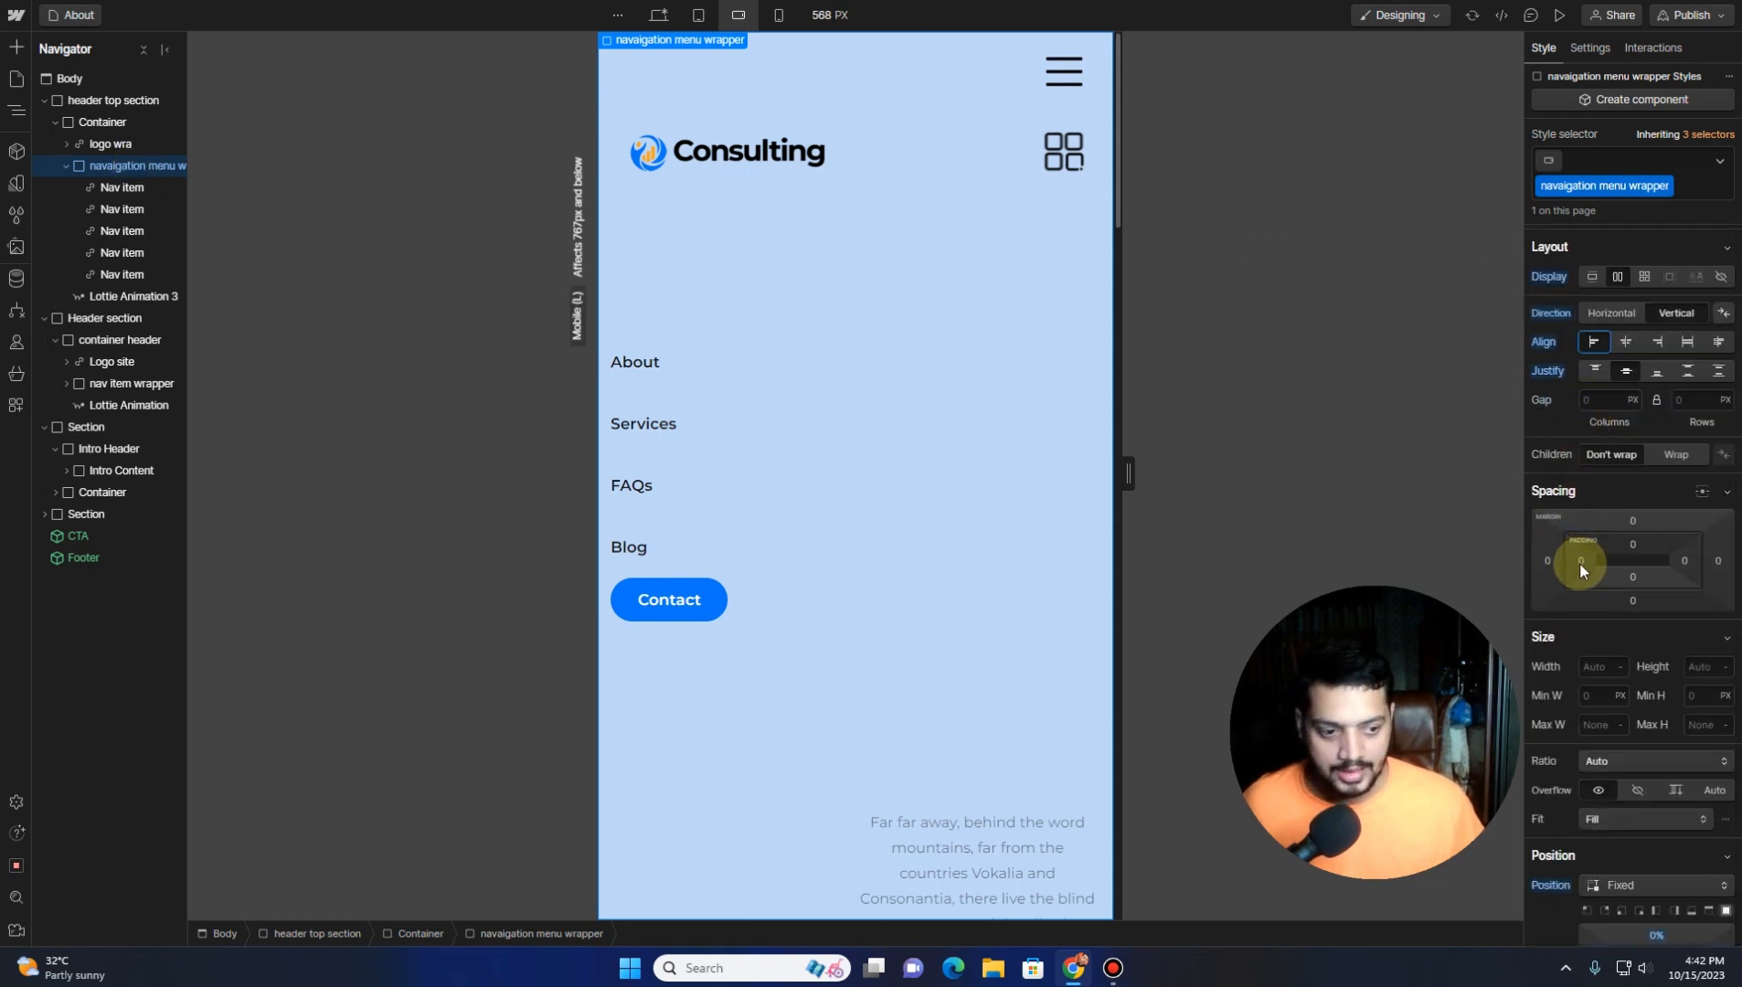
pyautogui.moveTo(1581, 559)
pyautogui.mouseDown()
pyautogui.moveTo(1645, 562)
pyautogui.moveTo(1579, 568)
pyautogui.mouseUp()
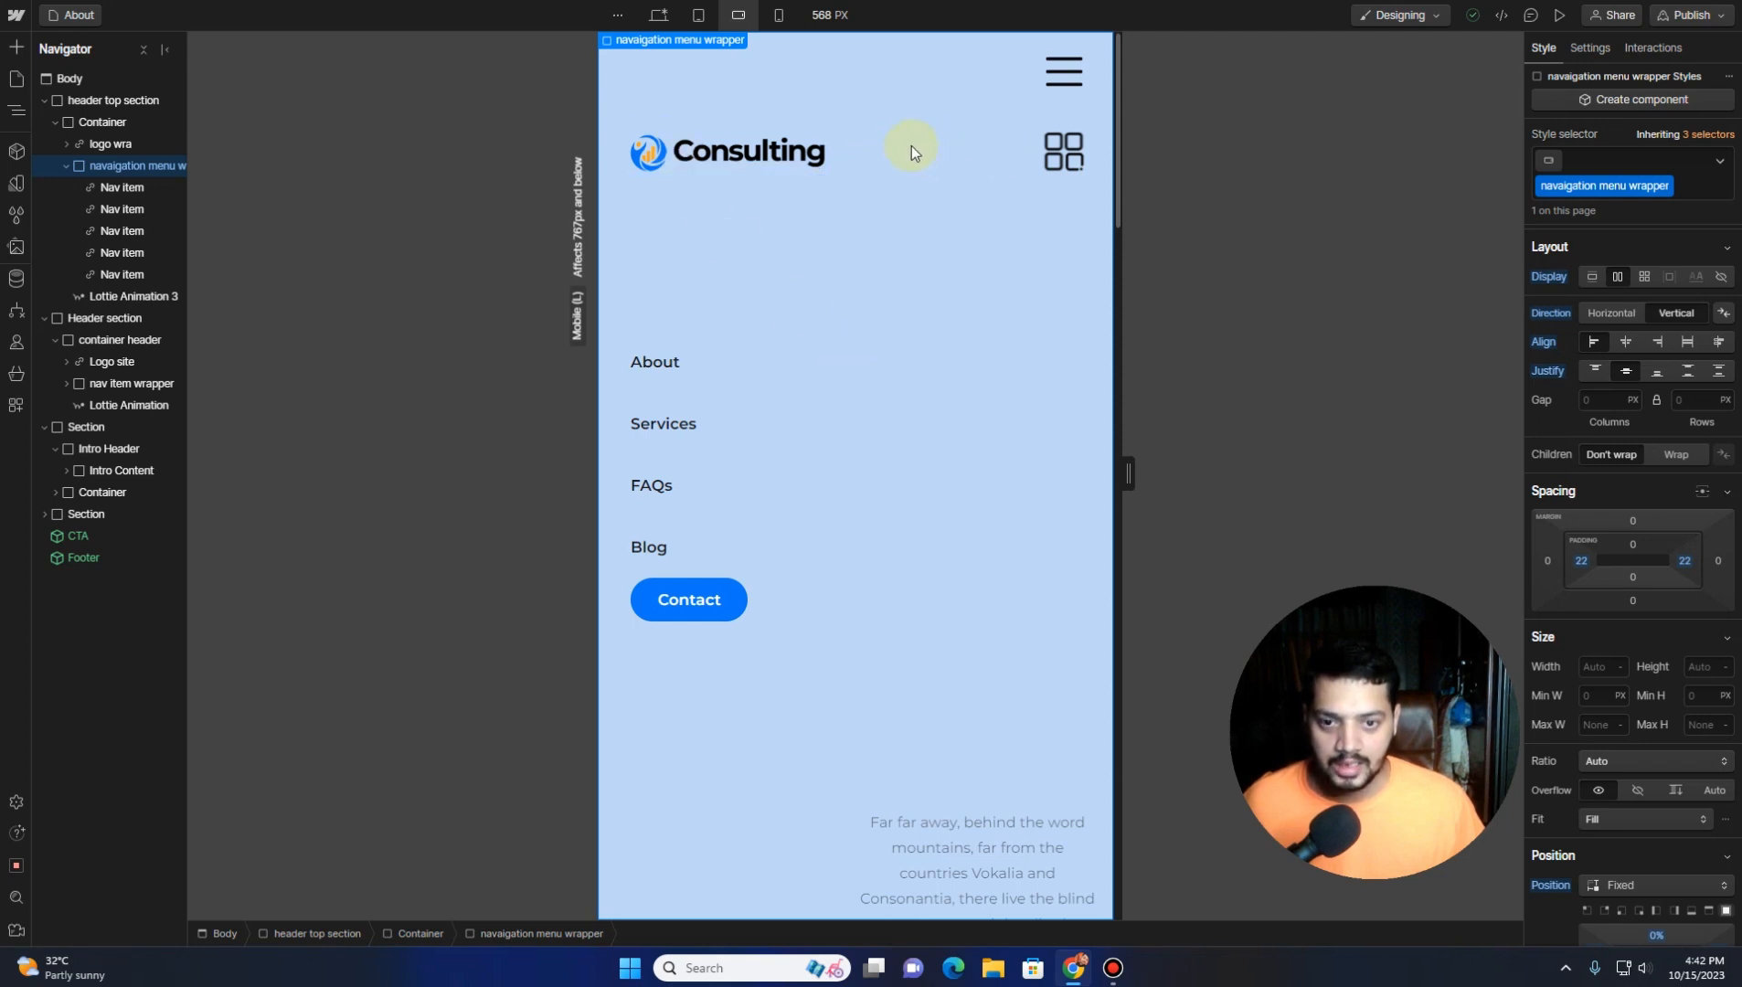
# Hide the old Header section at the mobile landscape breakpoint by setting its display to none
pyautogui.click(105, 318)
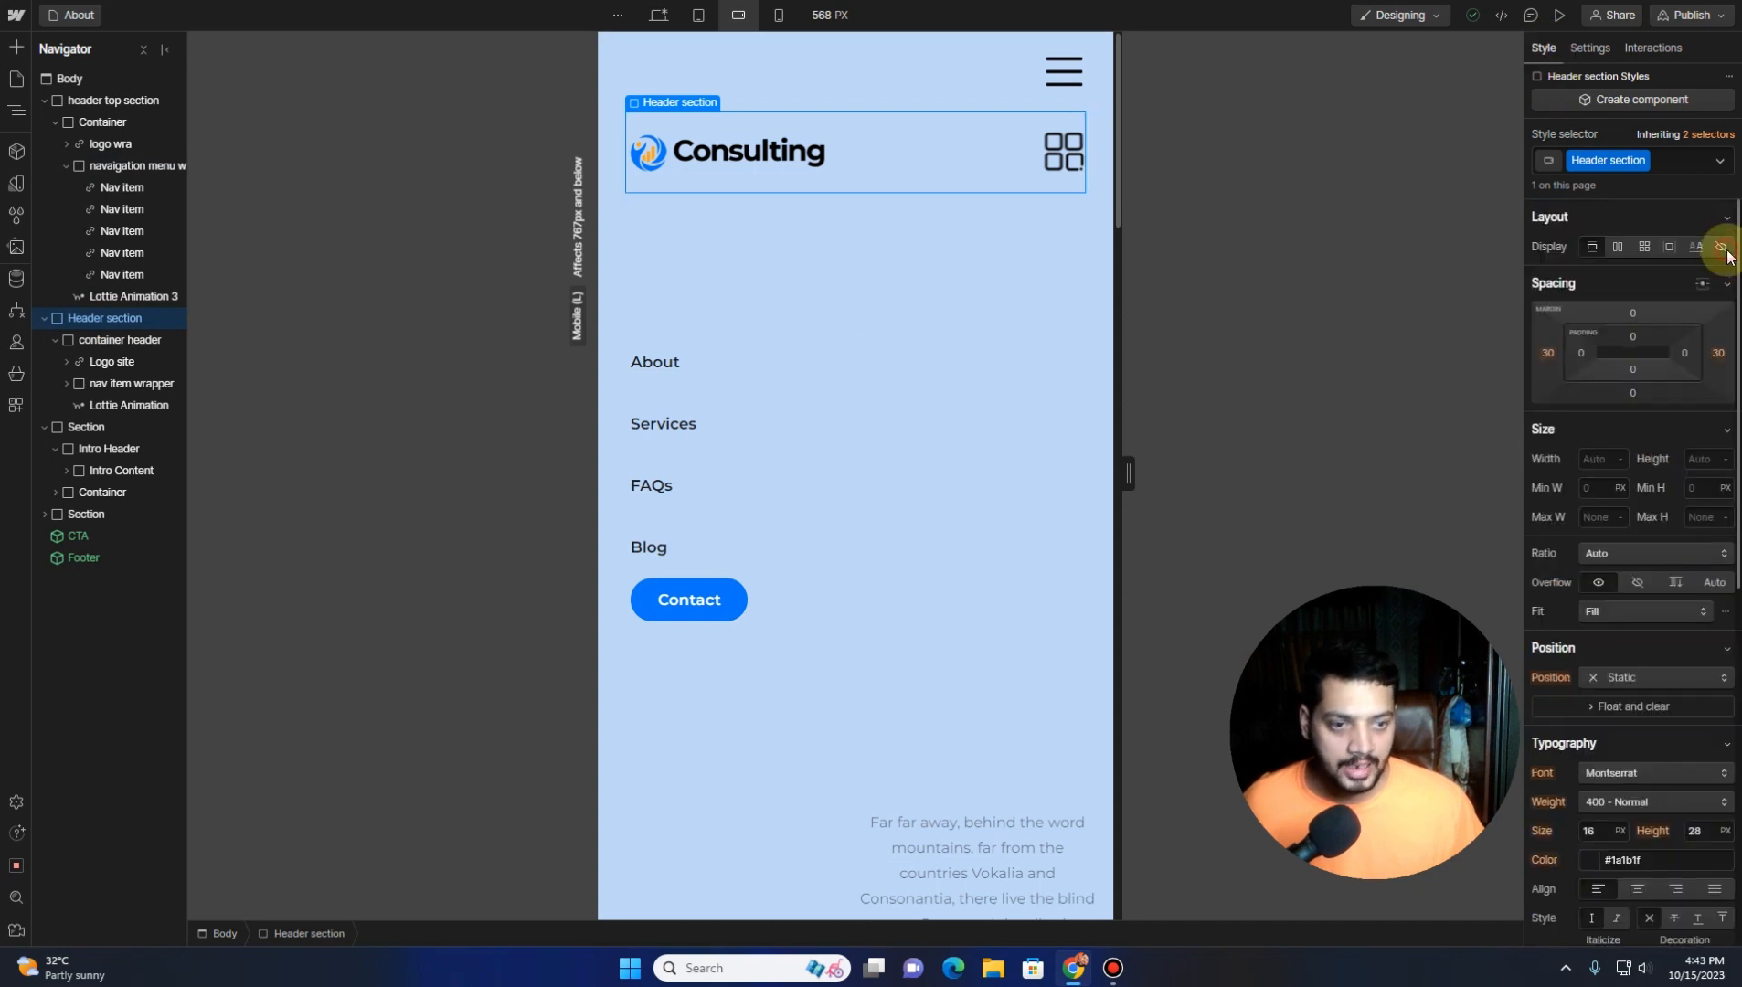
pyautogui.click(1721, 246)
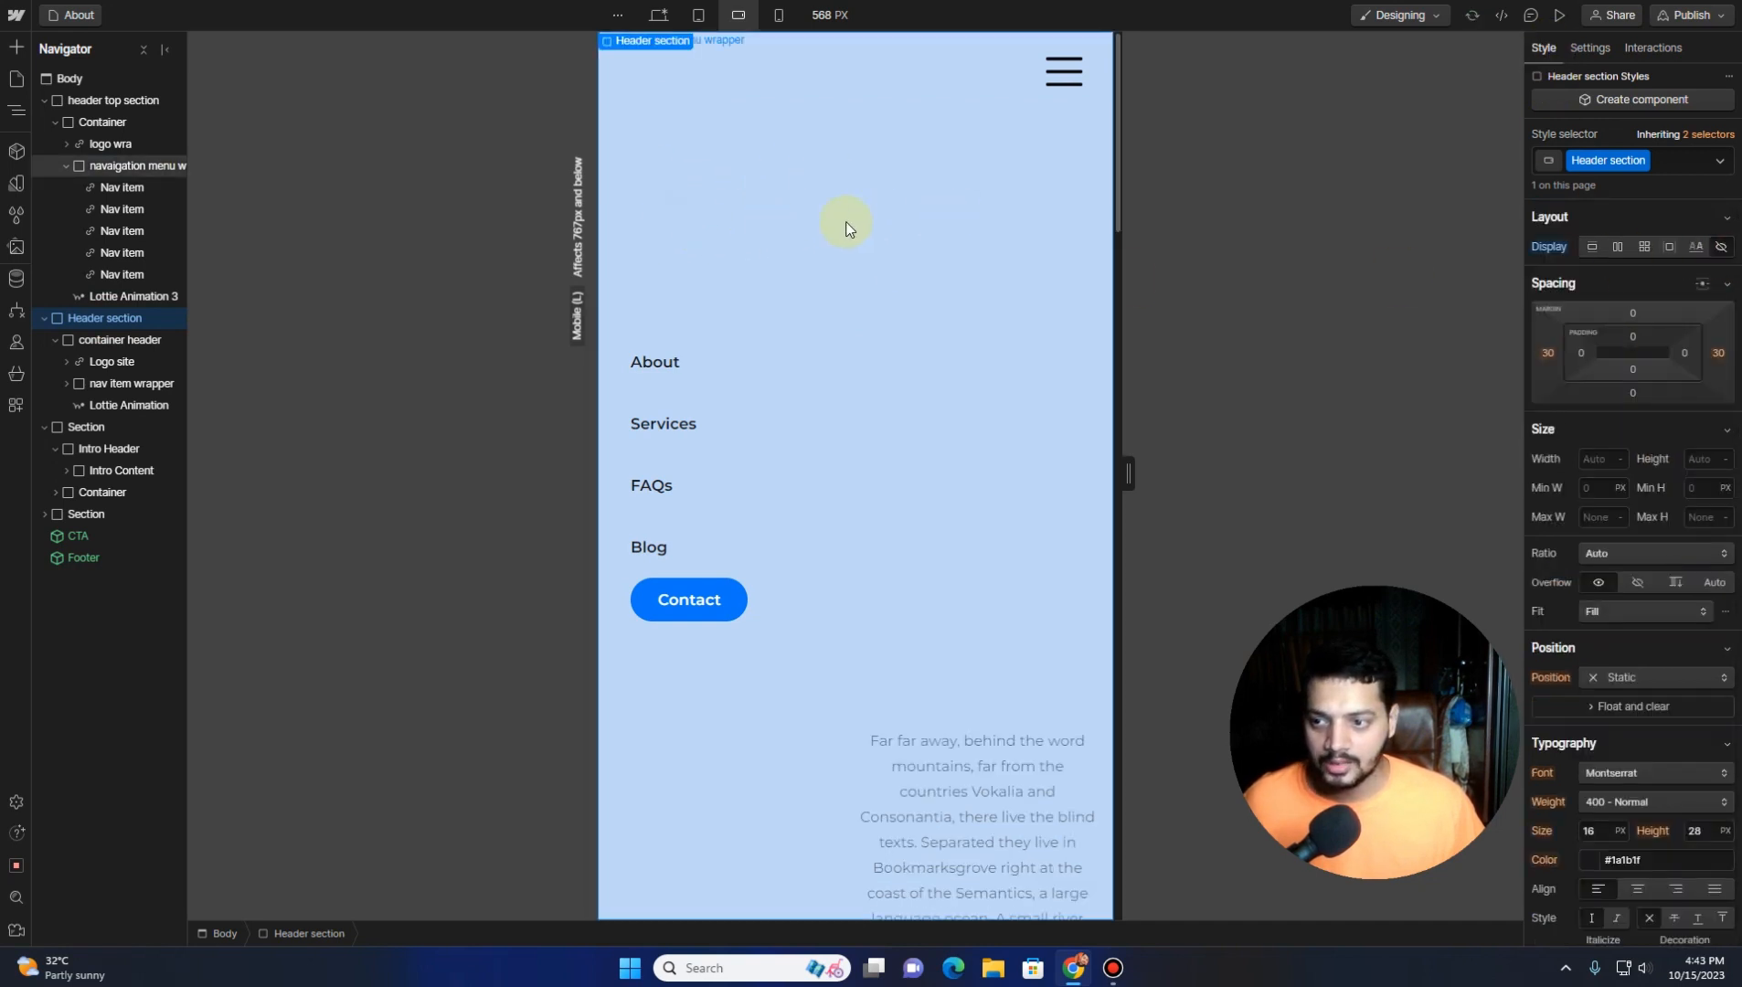
# Set the navigation menu wrapper's z-index to 5 so it covers the page content
pyautogui.click(122, 167)
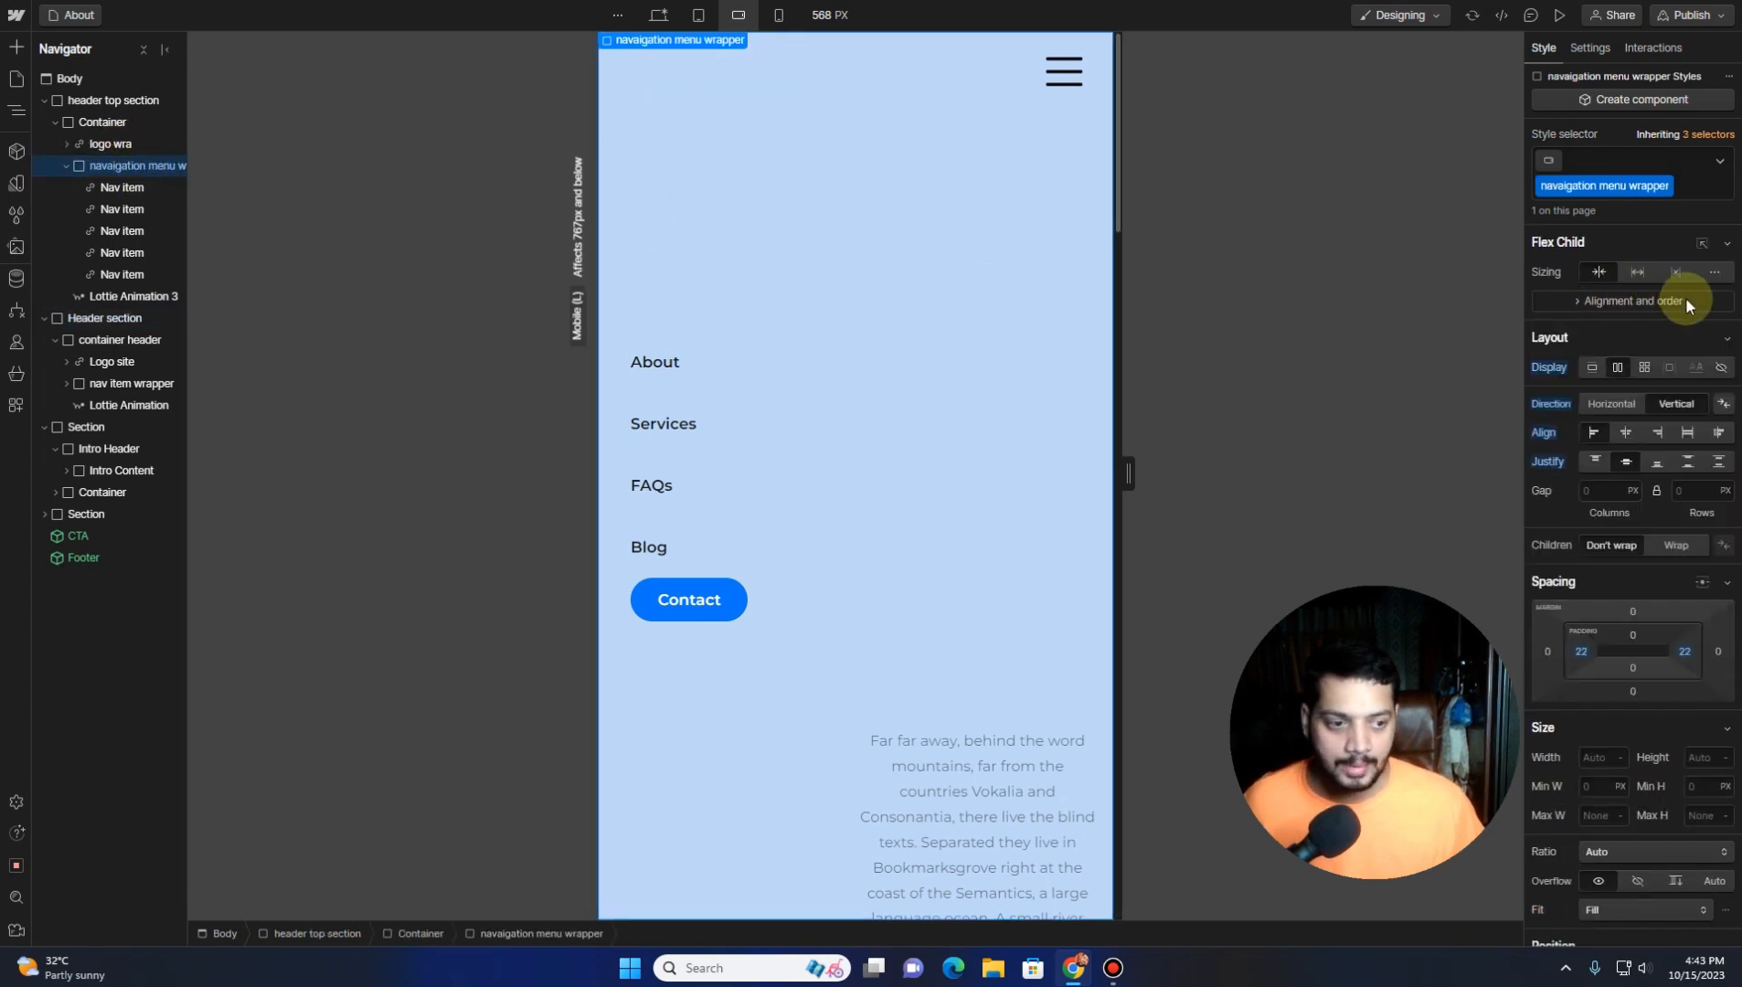
pyautogui.scroll(-2, 1640, 326)
pyautogui.scroll(-1, 1649, 457)
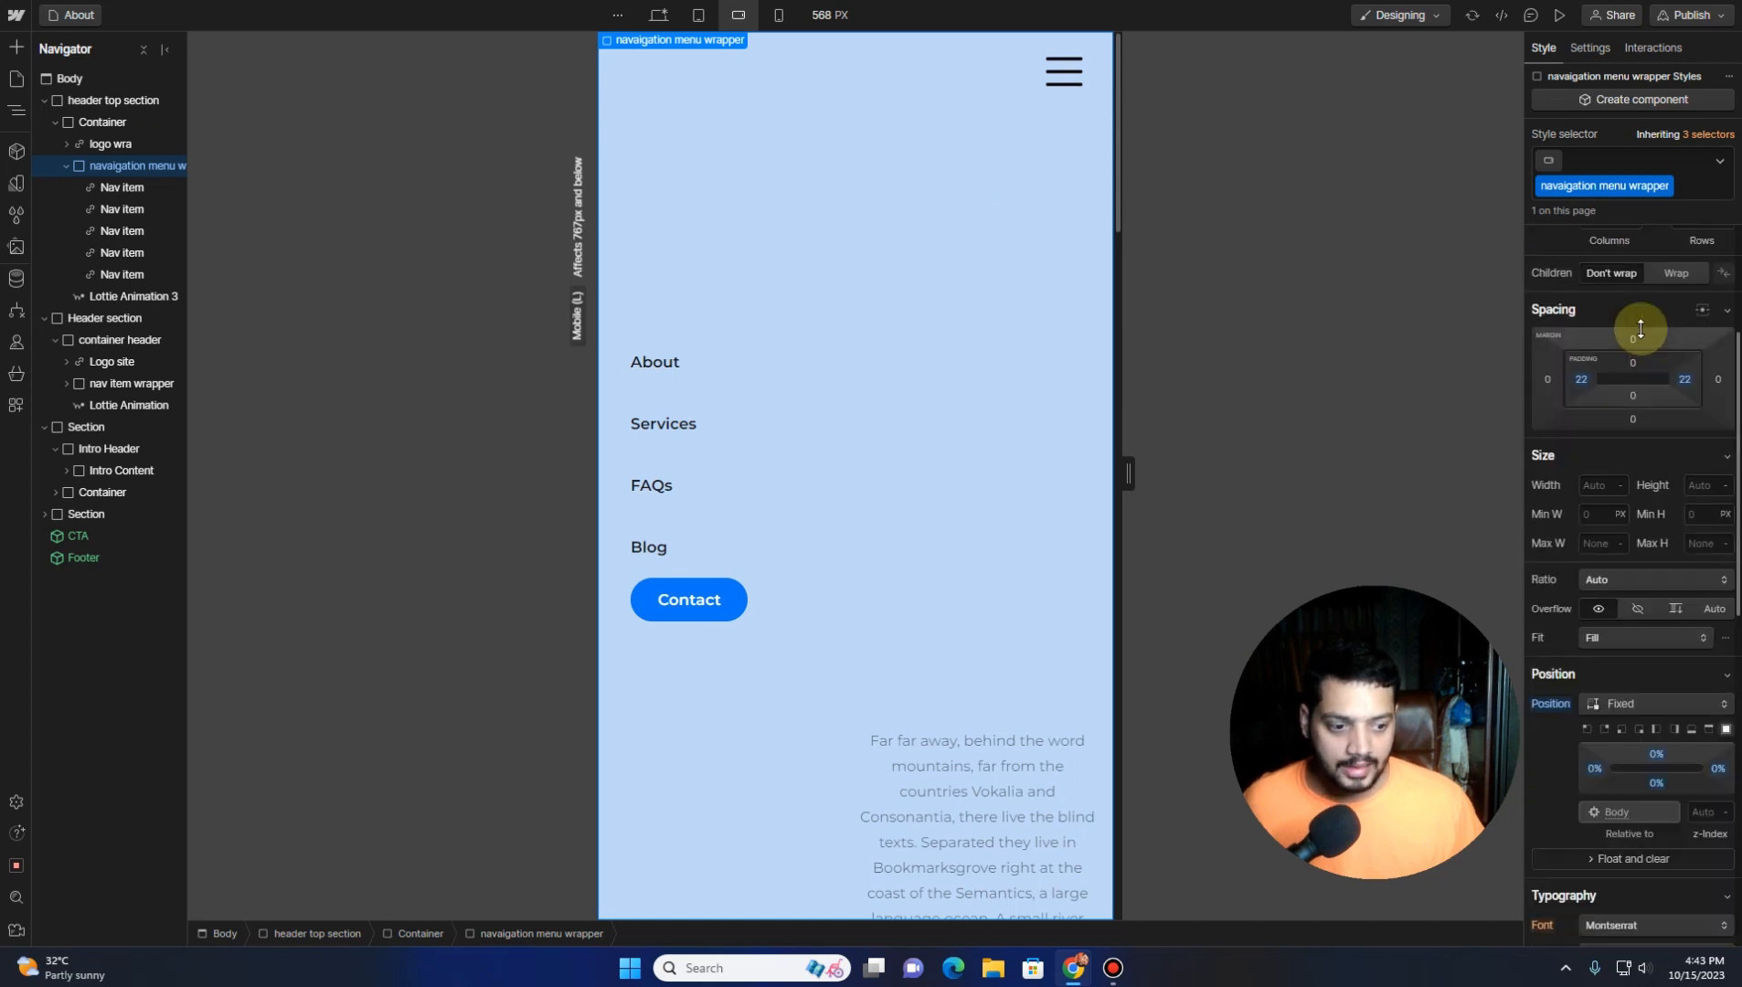
pyautogui.scroll(-2, 1656, 599)
pyautogui.click(1715, 630)
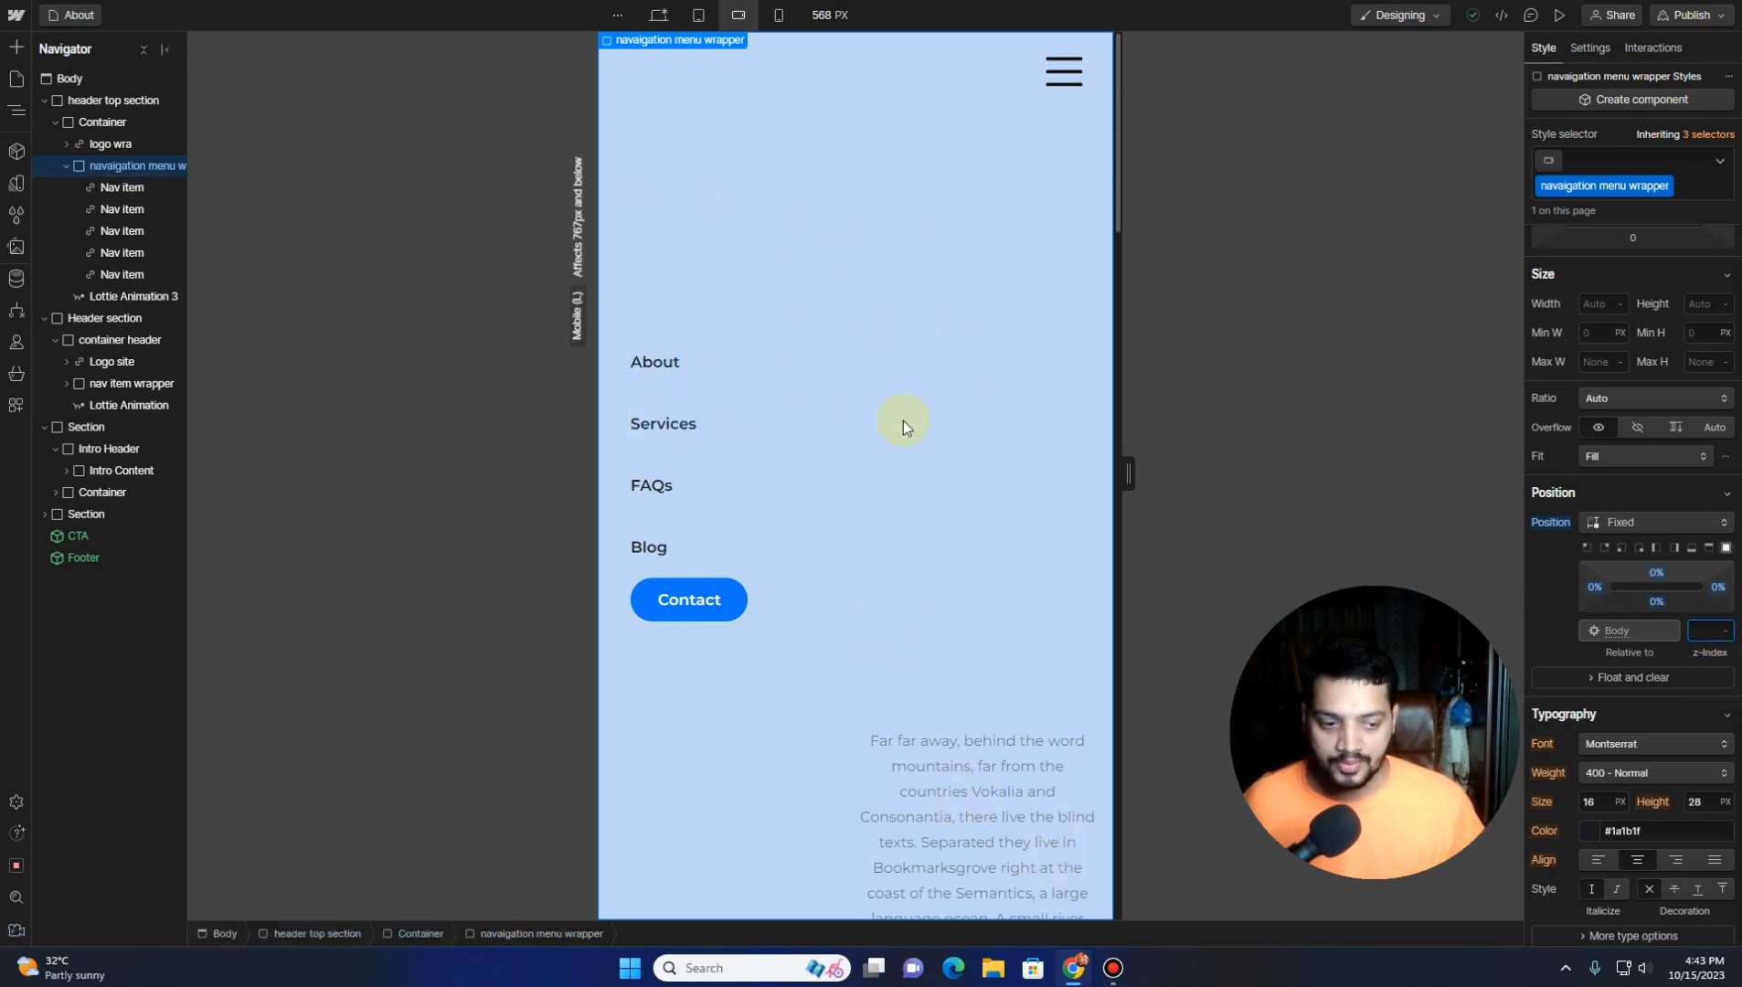
pyautogui.write('5')
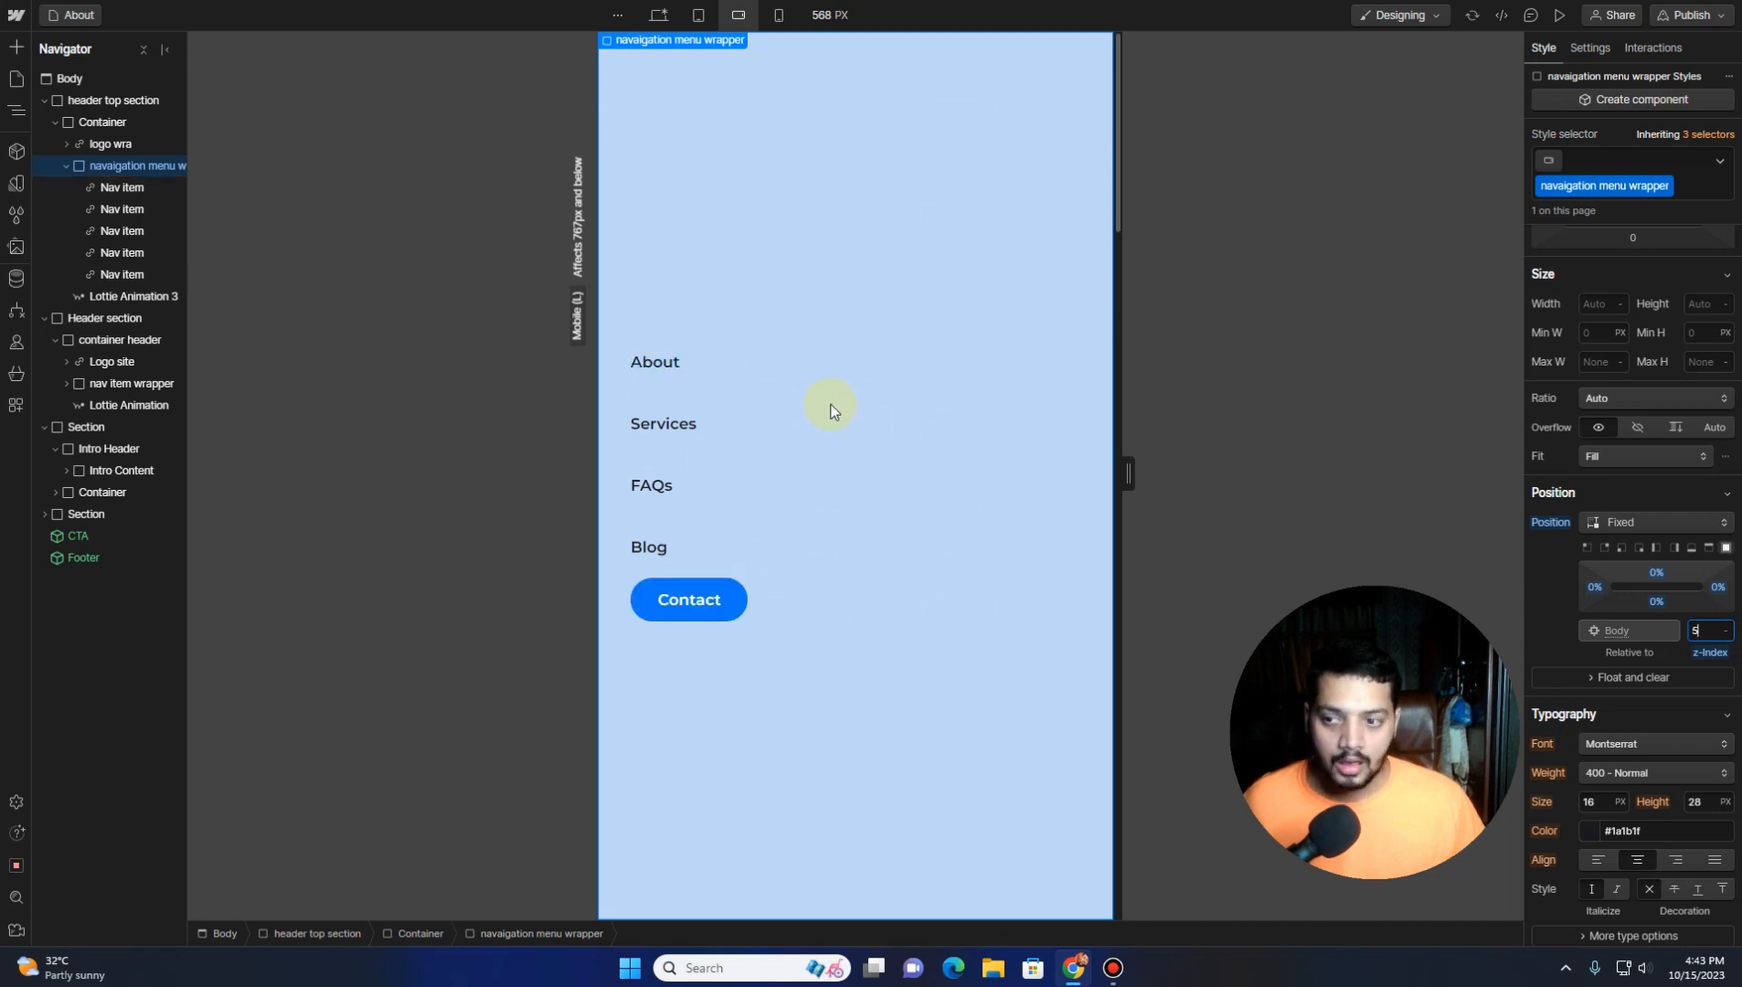
# Give the new header's logo wrapper a relative position with a z-index of 9 so it sits above the menu
pyautogui.click(146, 144)
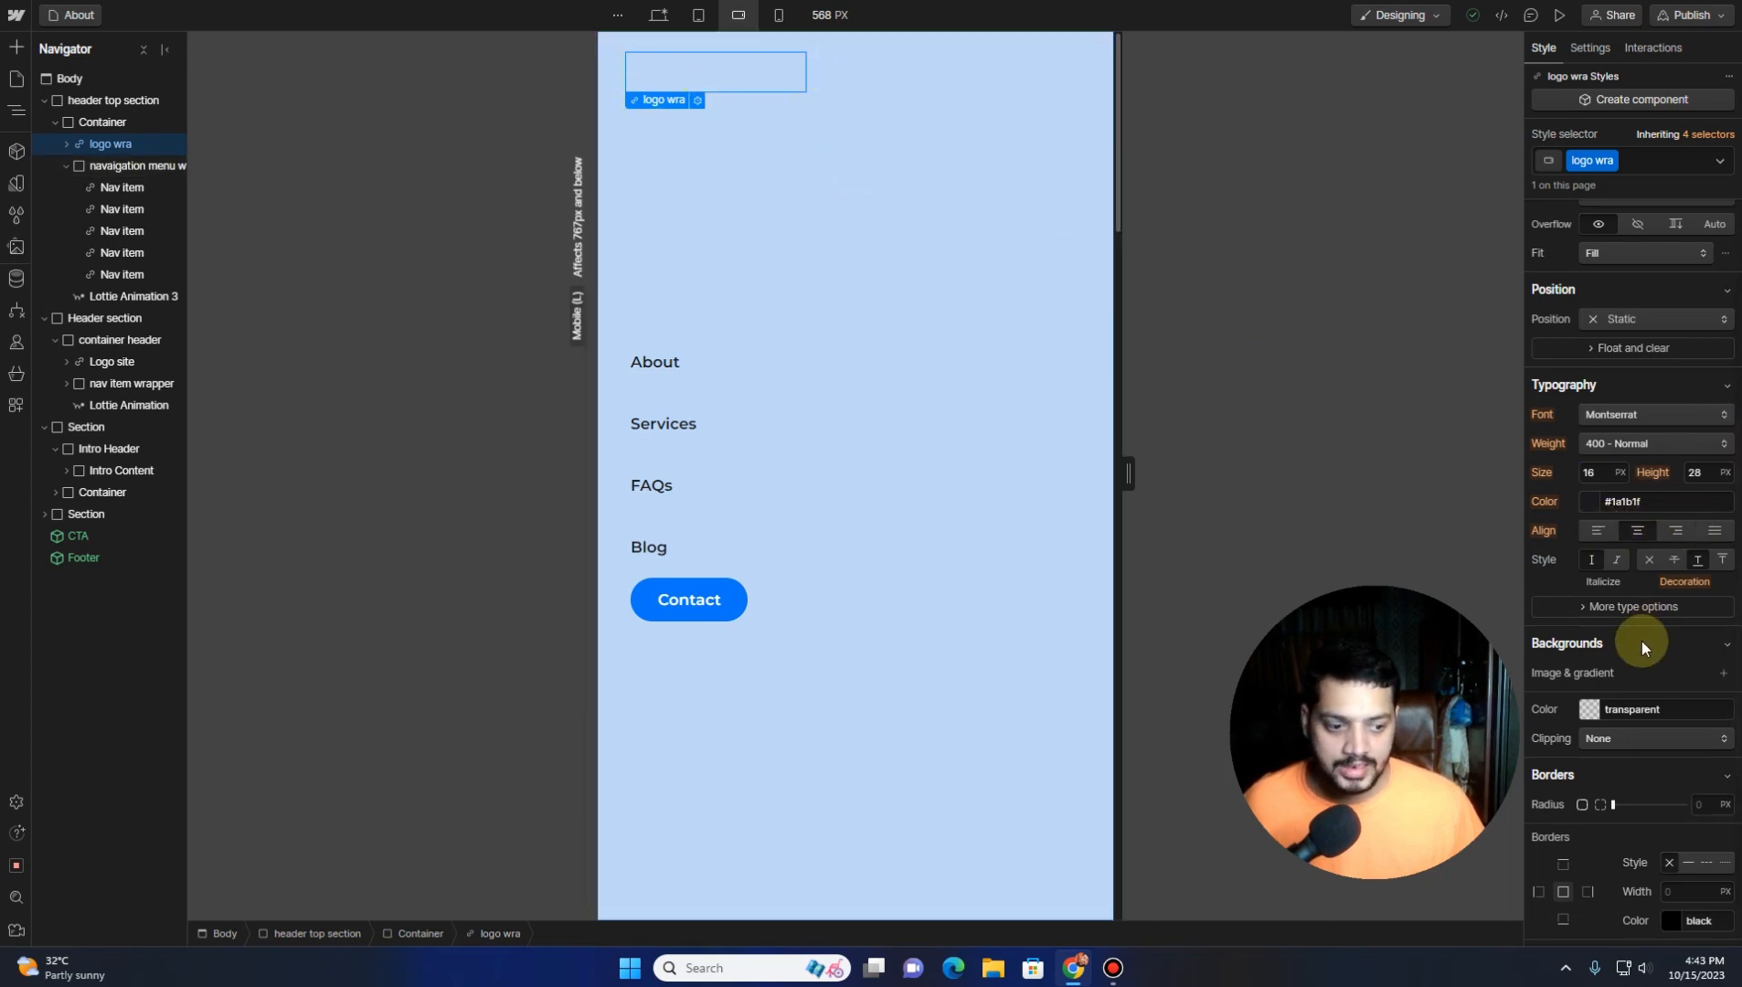
pyautogui.scroll(-2, 1642, 641)
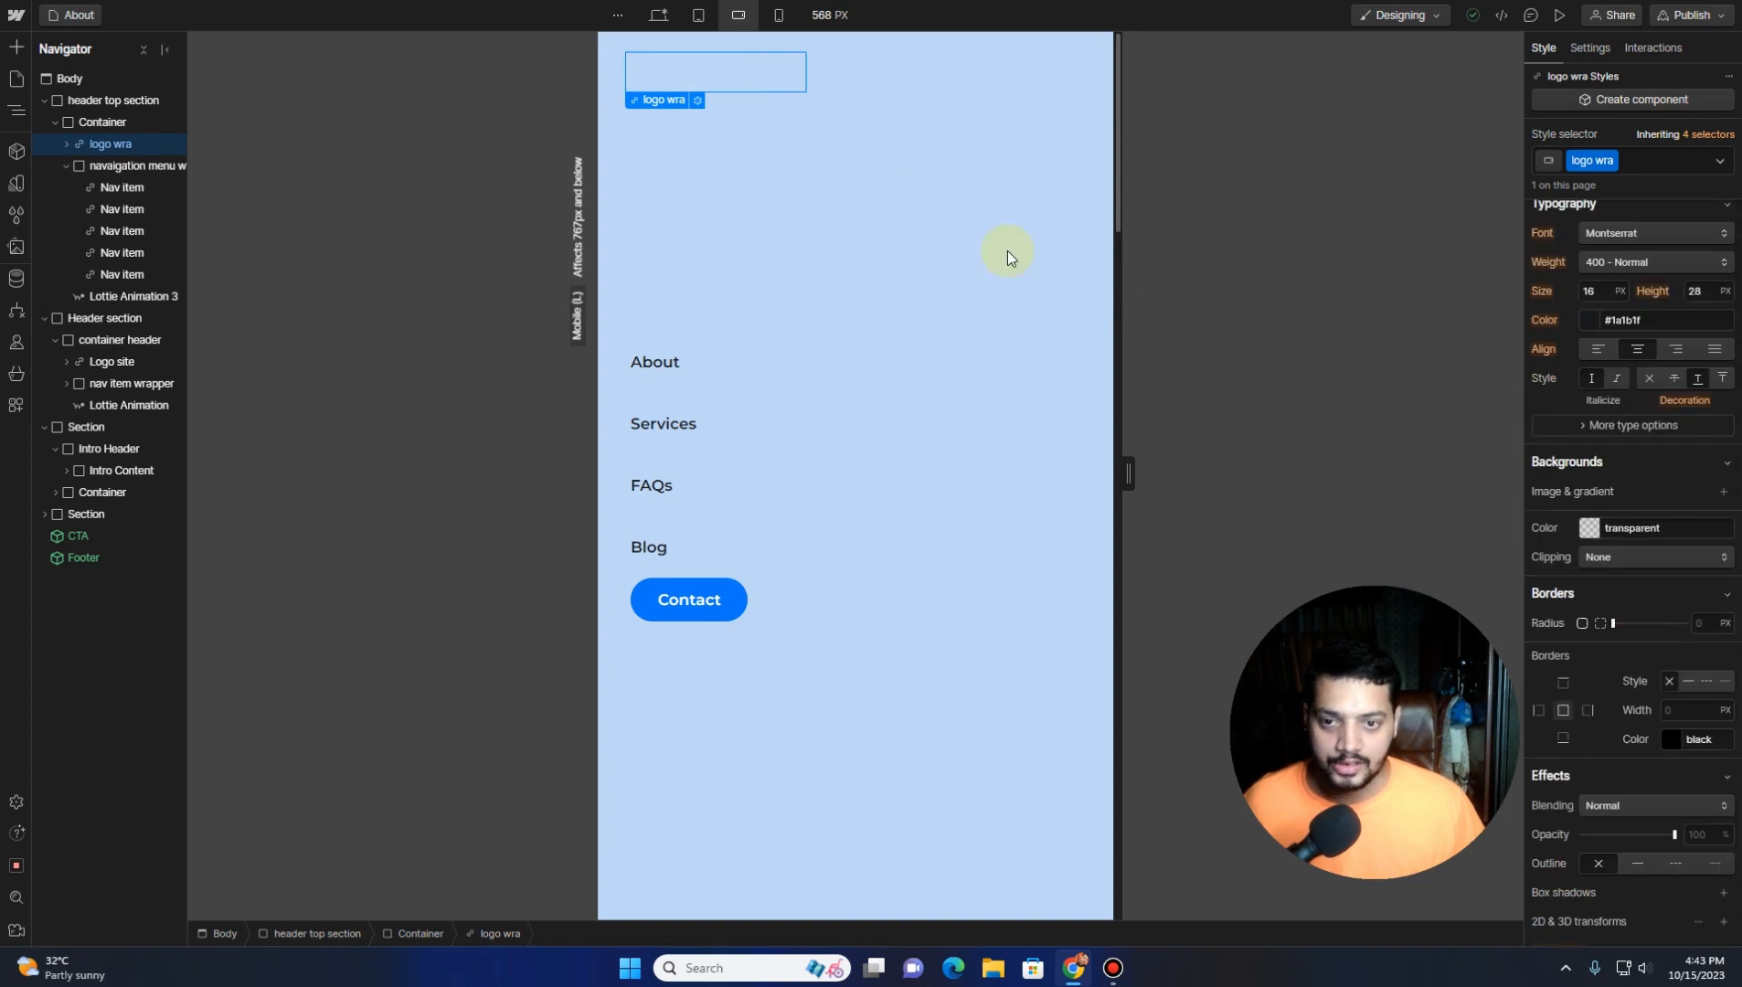
pyautogui.scroll(3, 1645, 473)
pyautogui.scroll(2, 1645, 472)
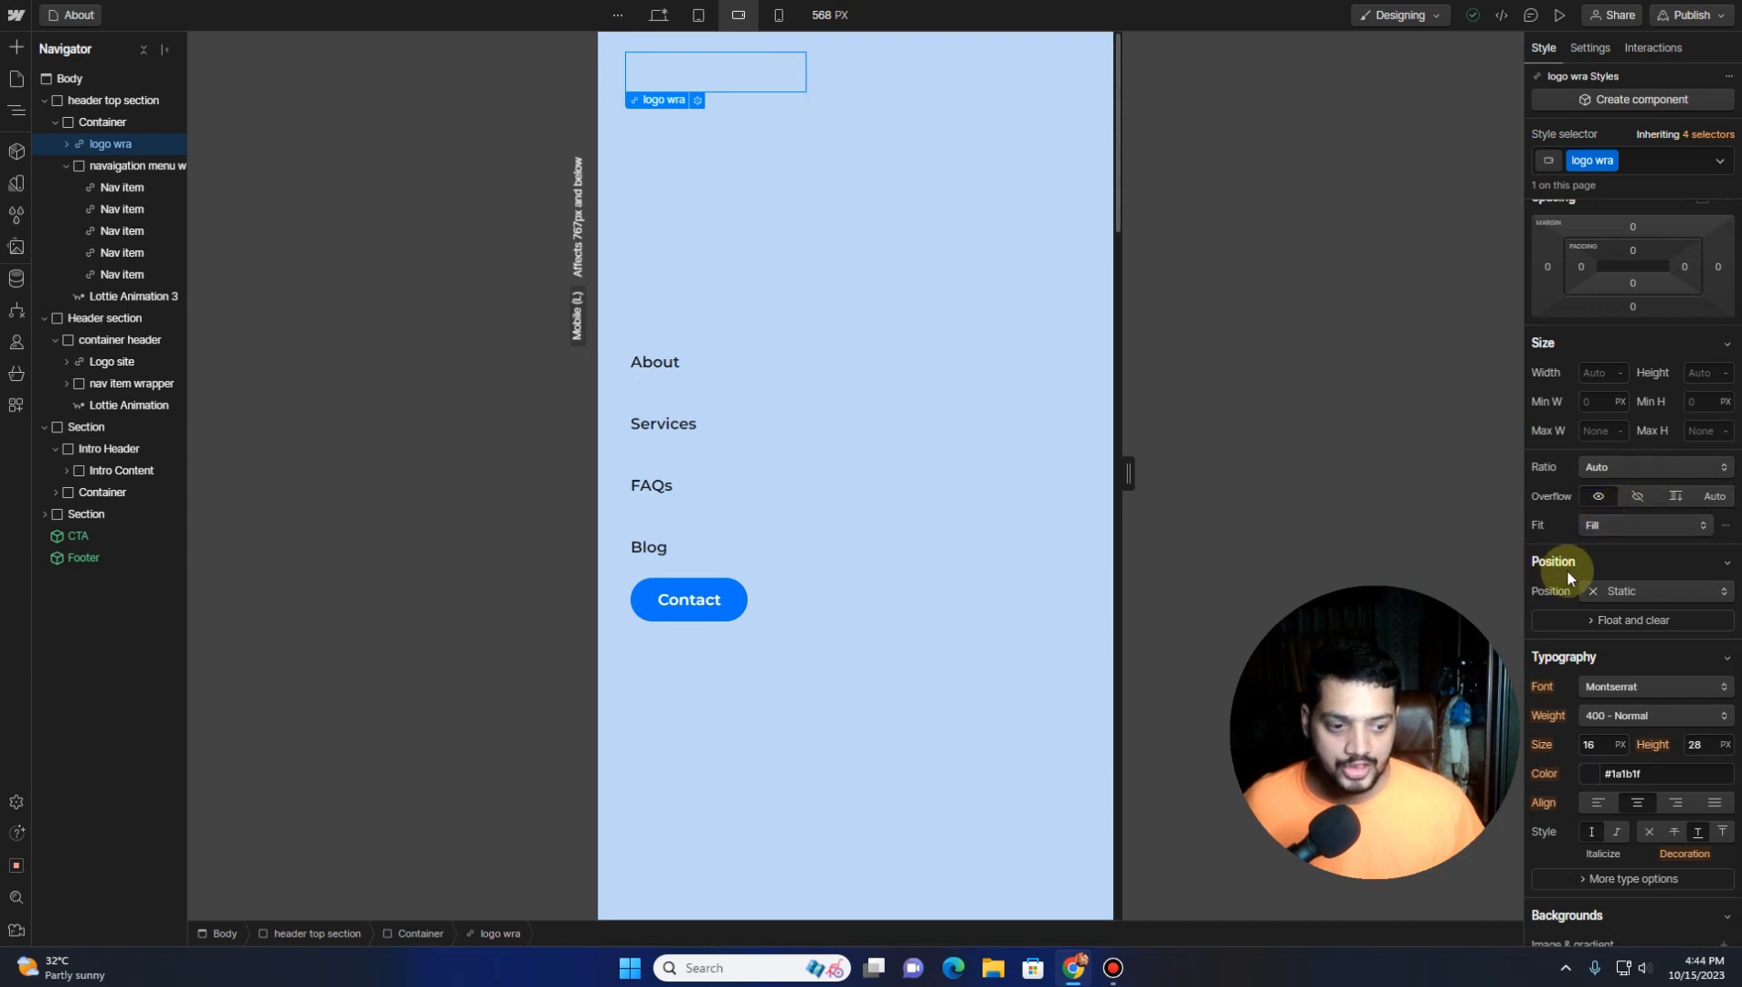
pyautogui.click(1623, 591)
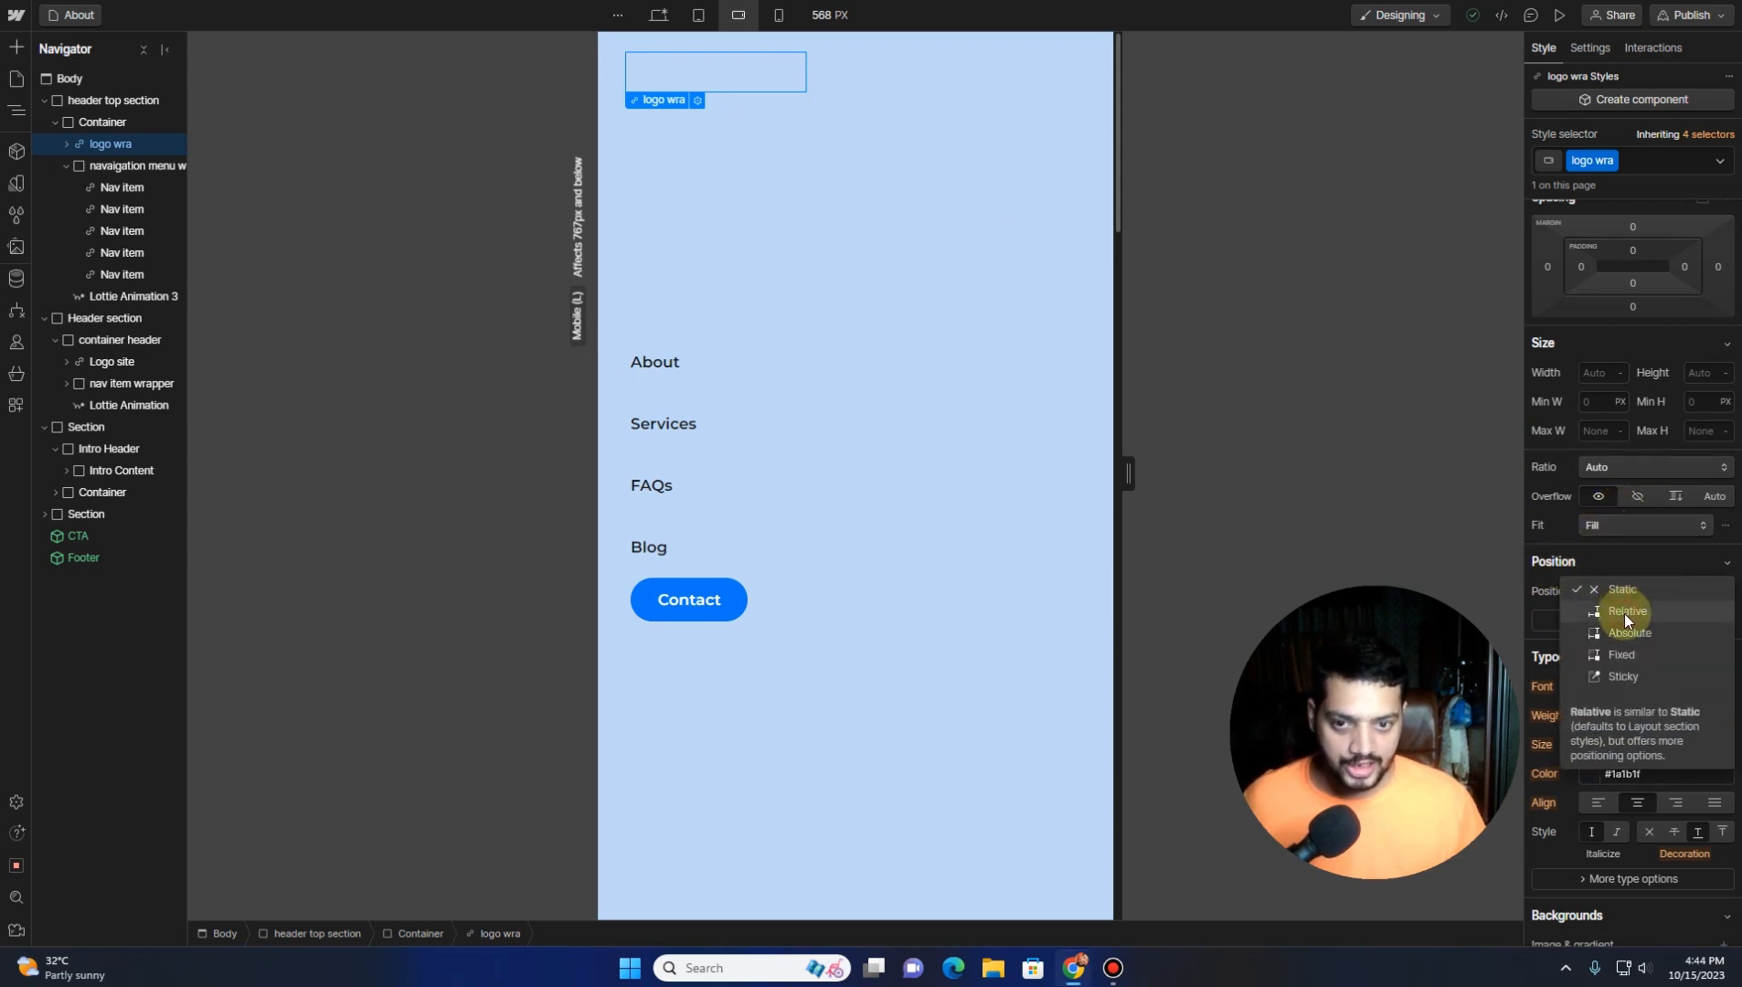
pyautogui.click(1623, 613)
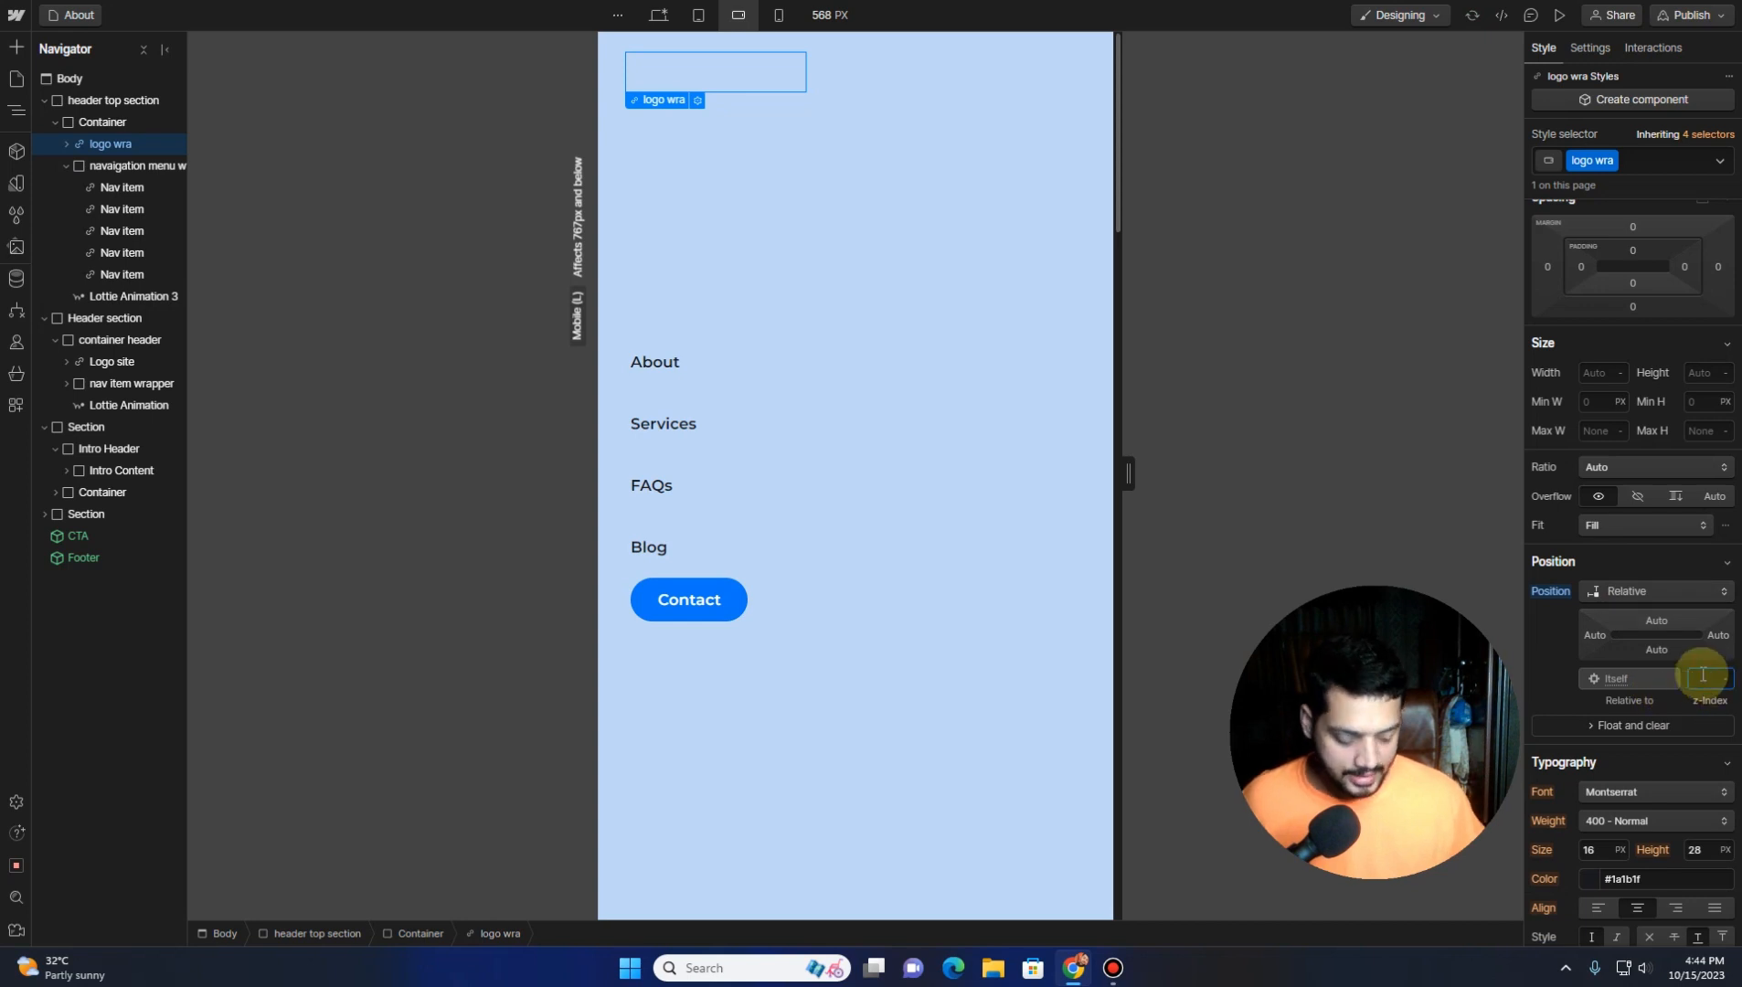
pyautogui.write('9')
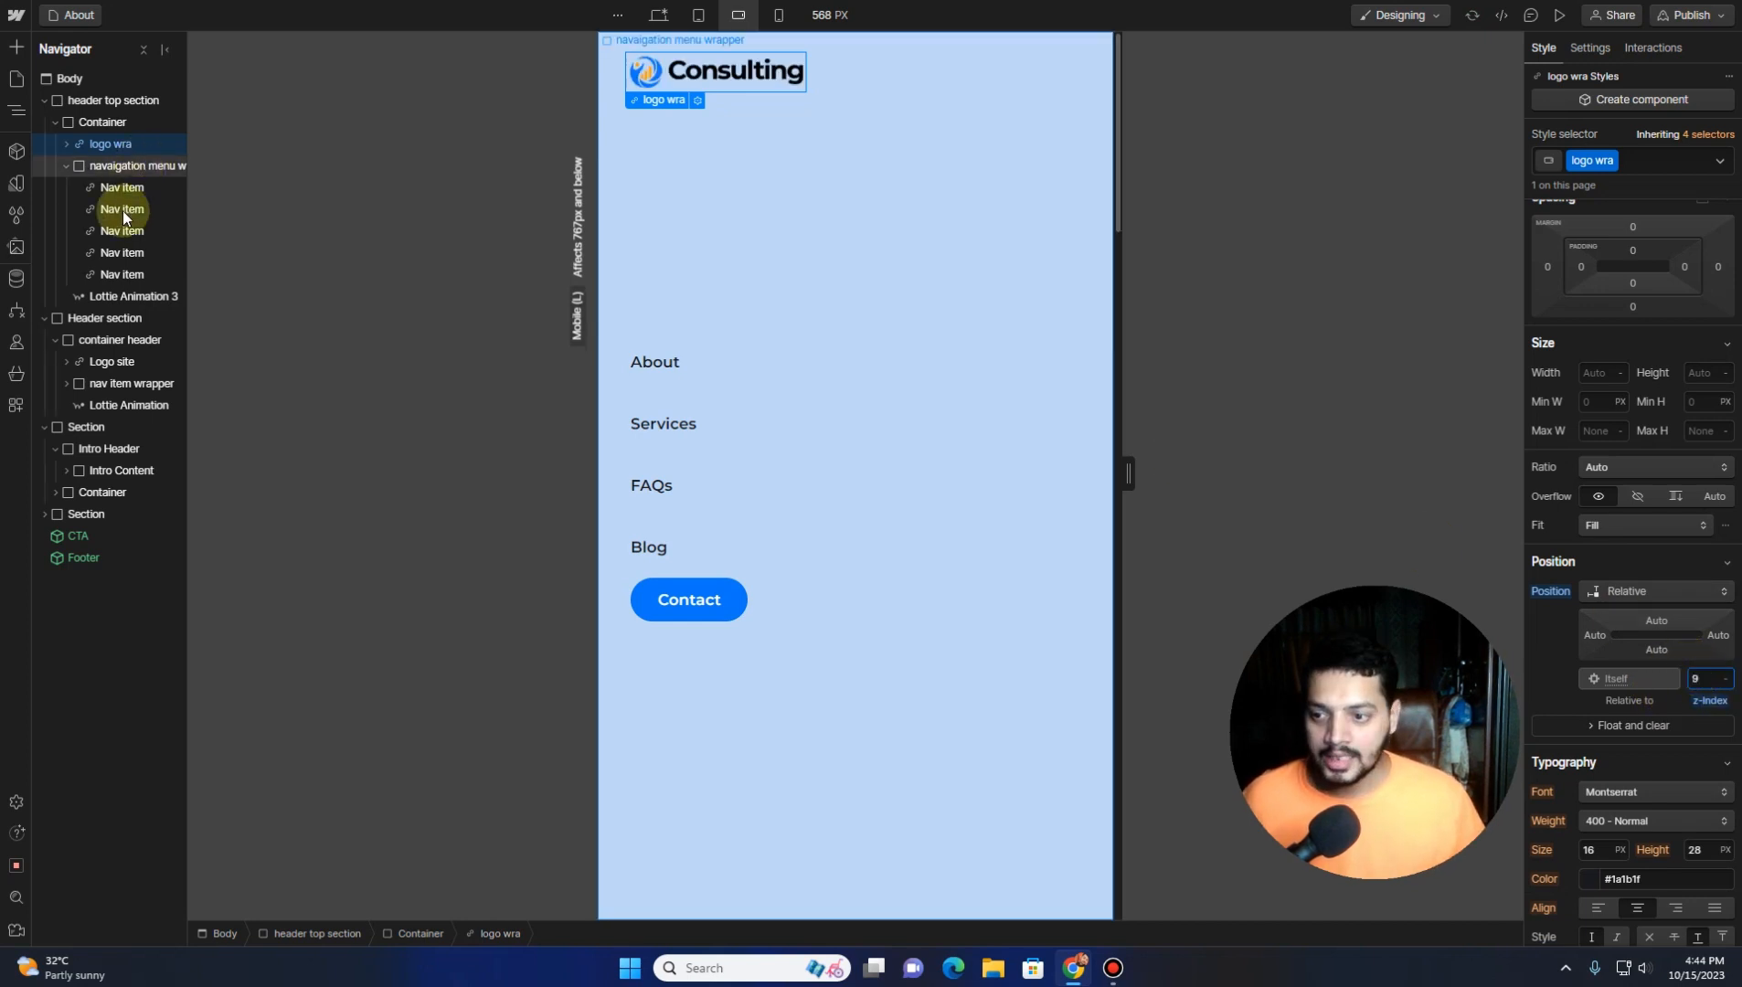
# Give the new header's hamburger Lottie animation a relative position with a z-index of 9 so it sits above the menu
pyautogui.click(139, 301)
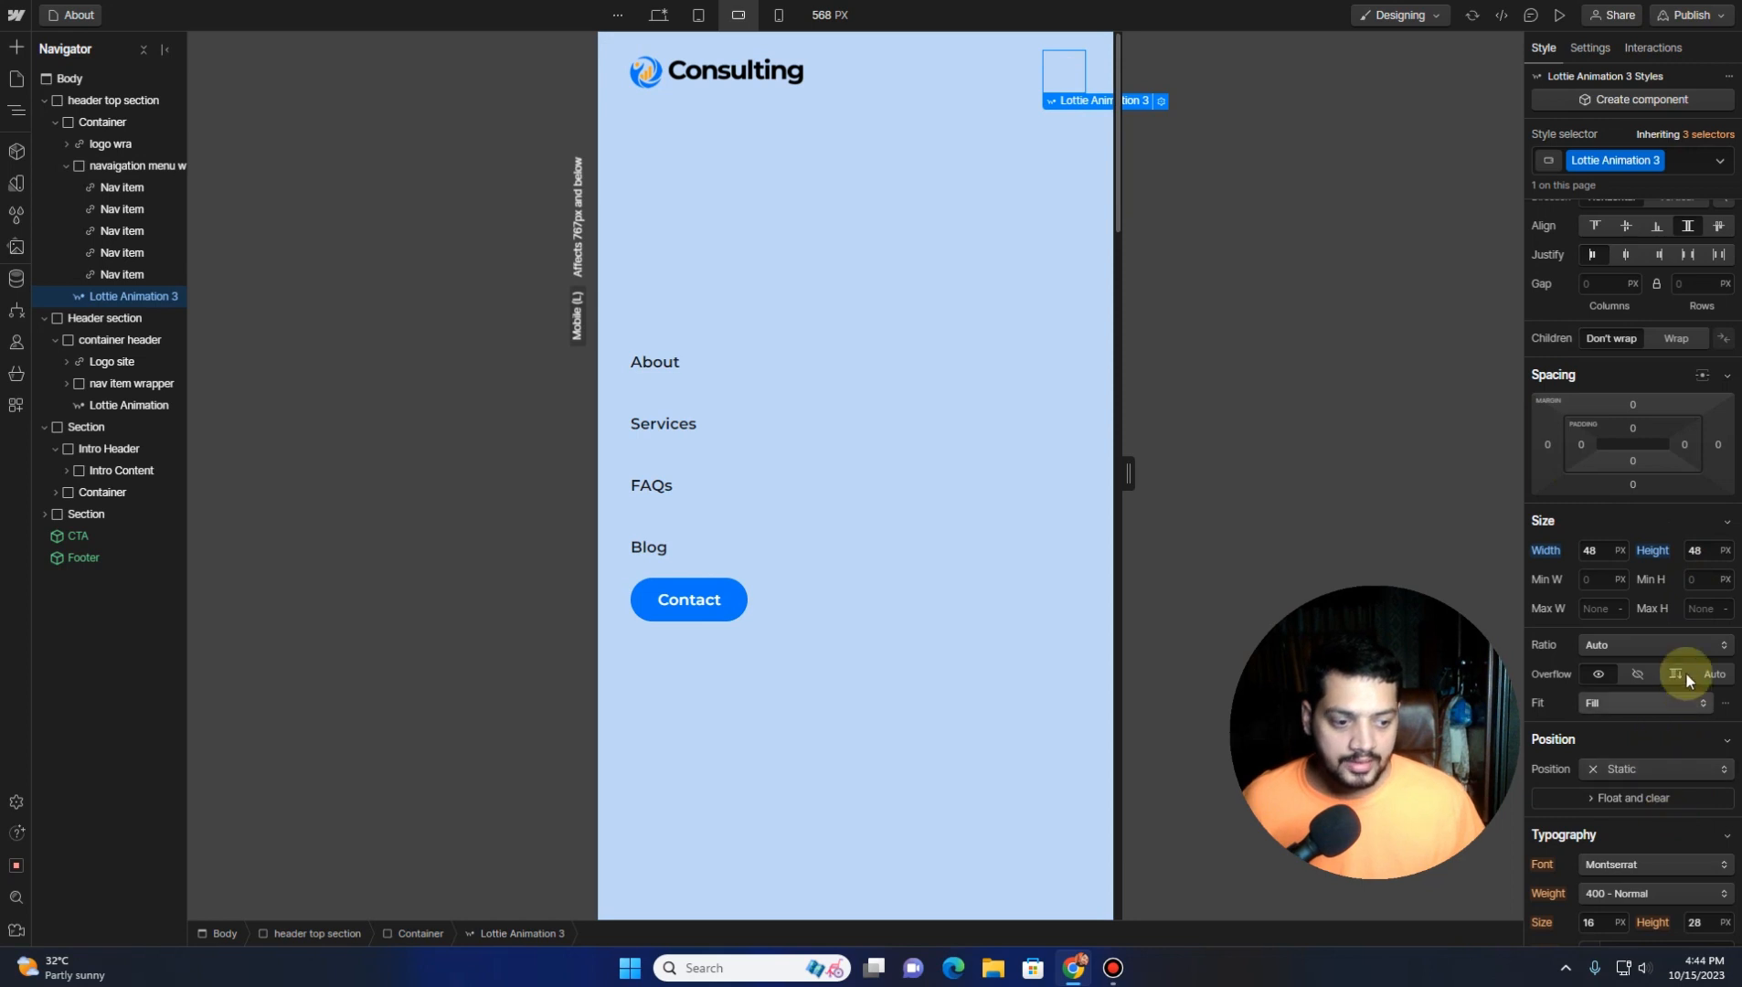
pyautogui.scroll(-2, 1613, 639)
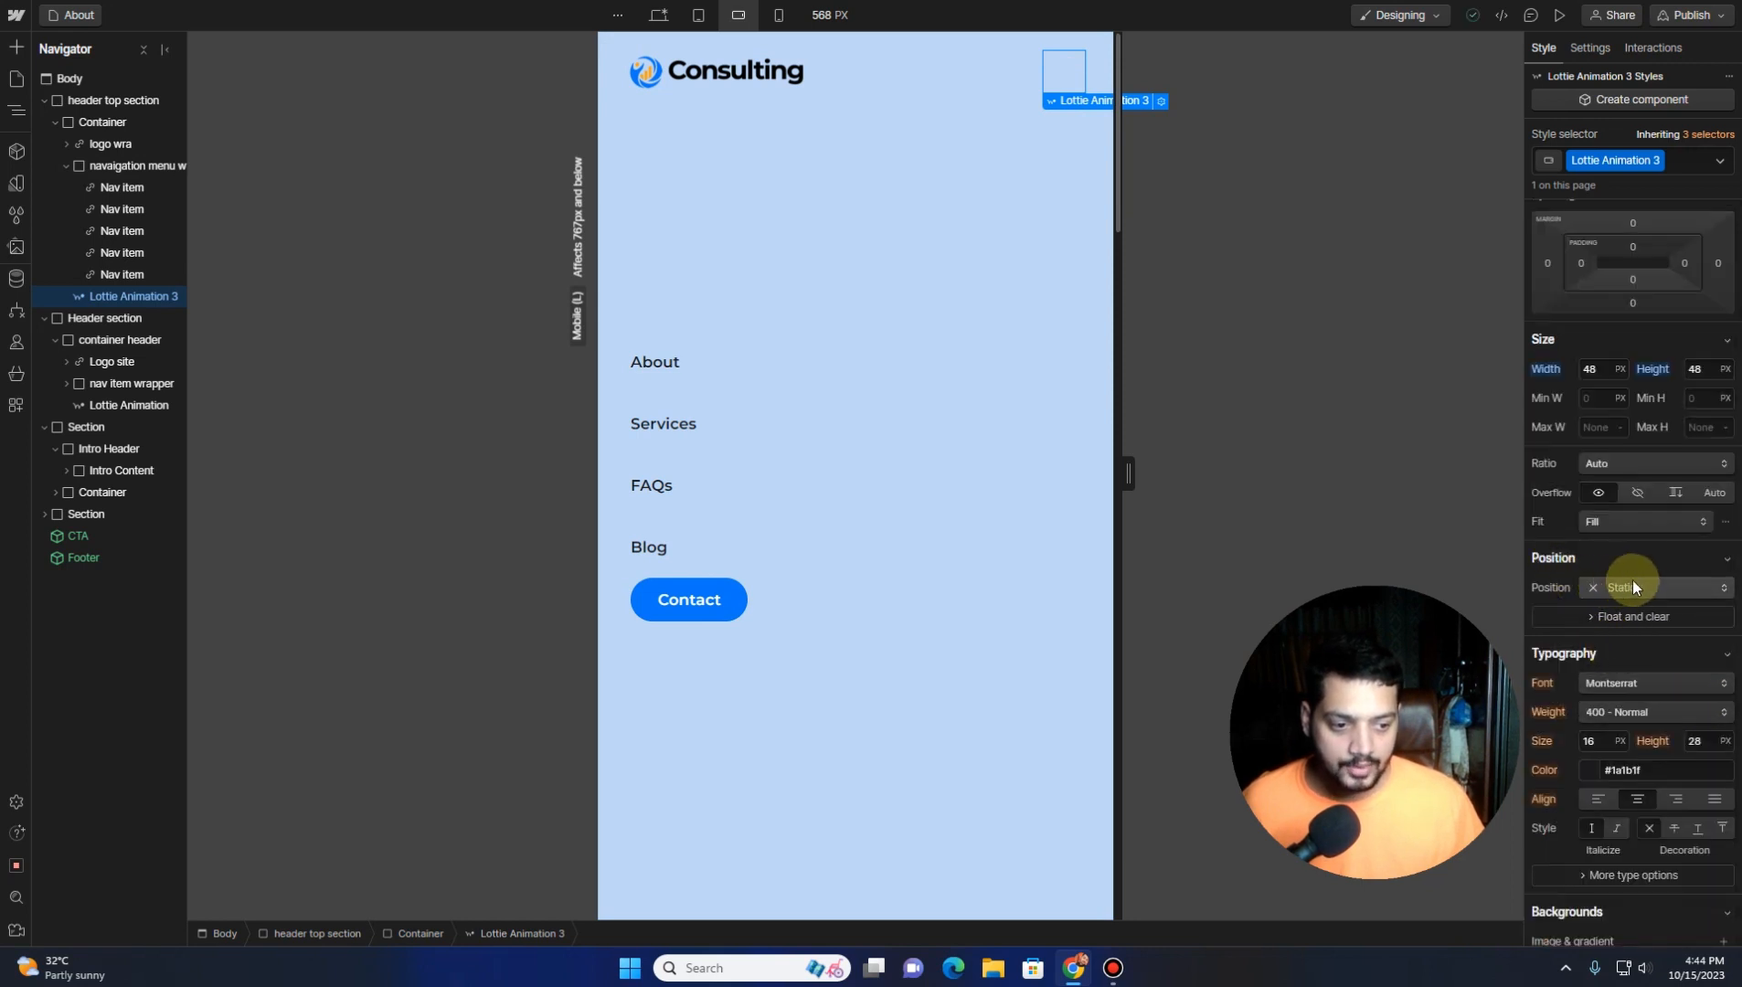
pyautogui.click(1658, 588)
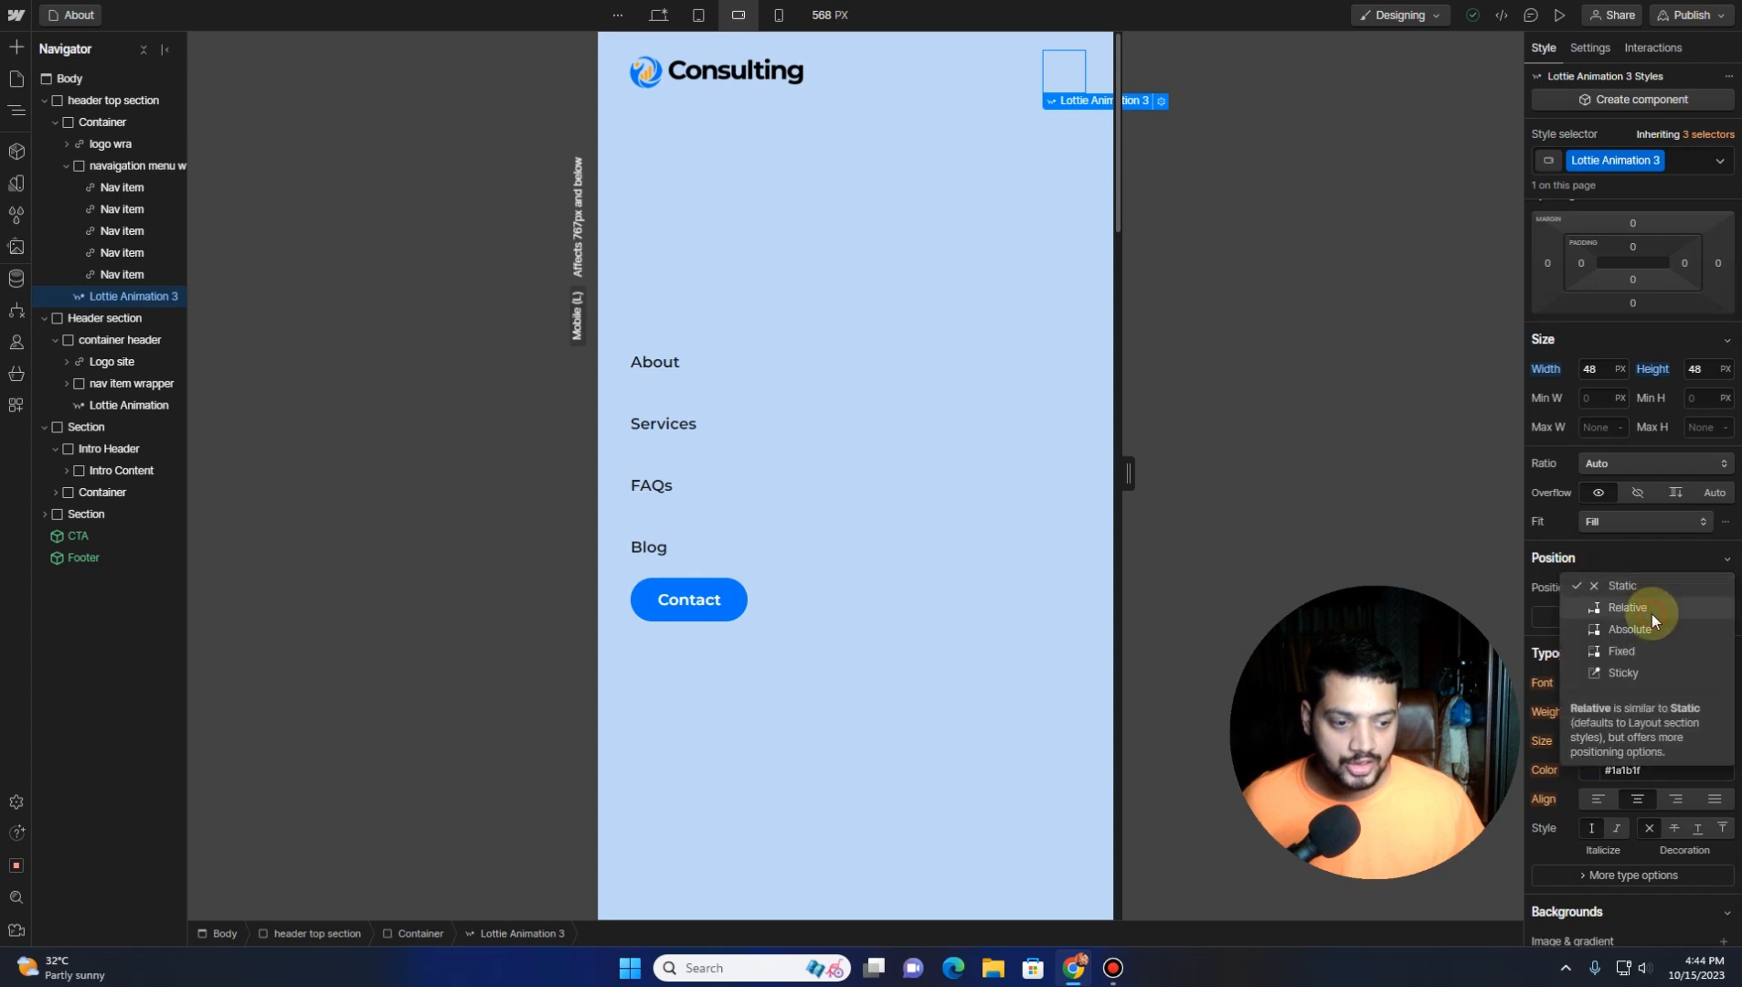
pyautogui.click(1653, 612)
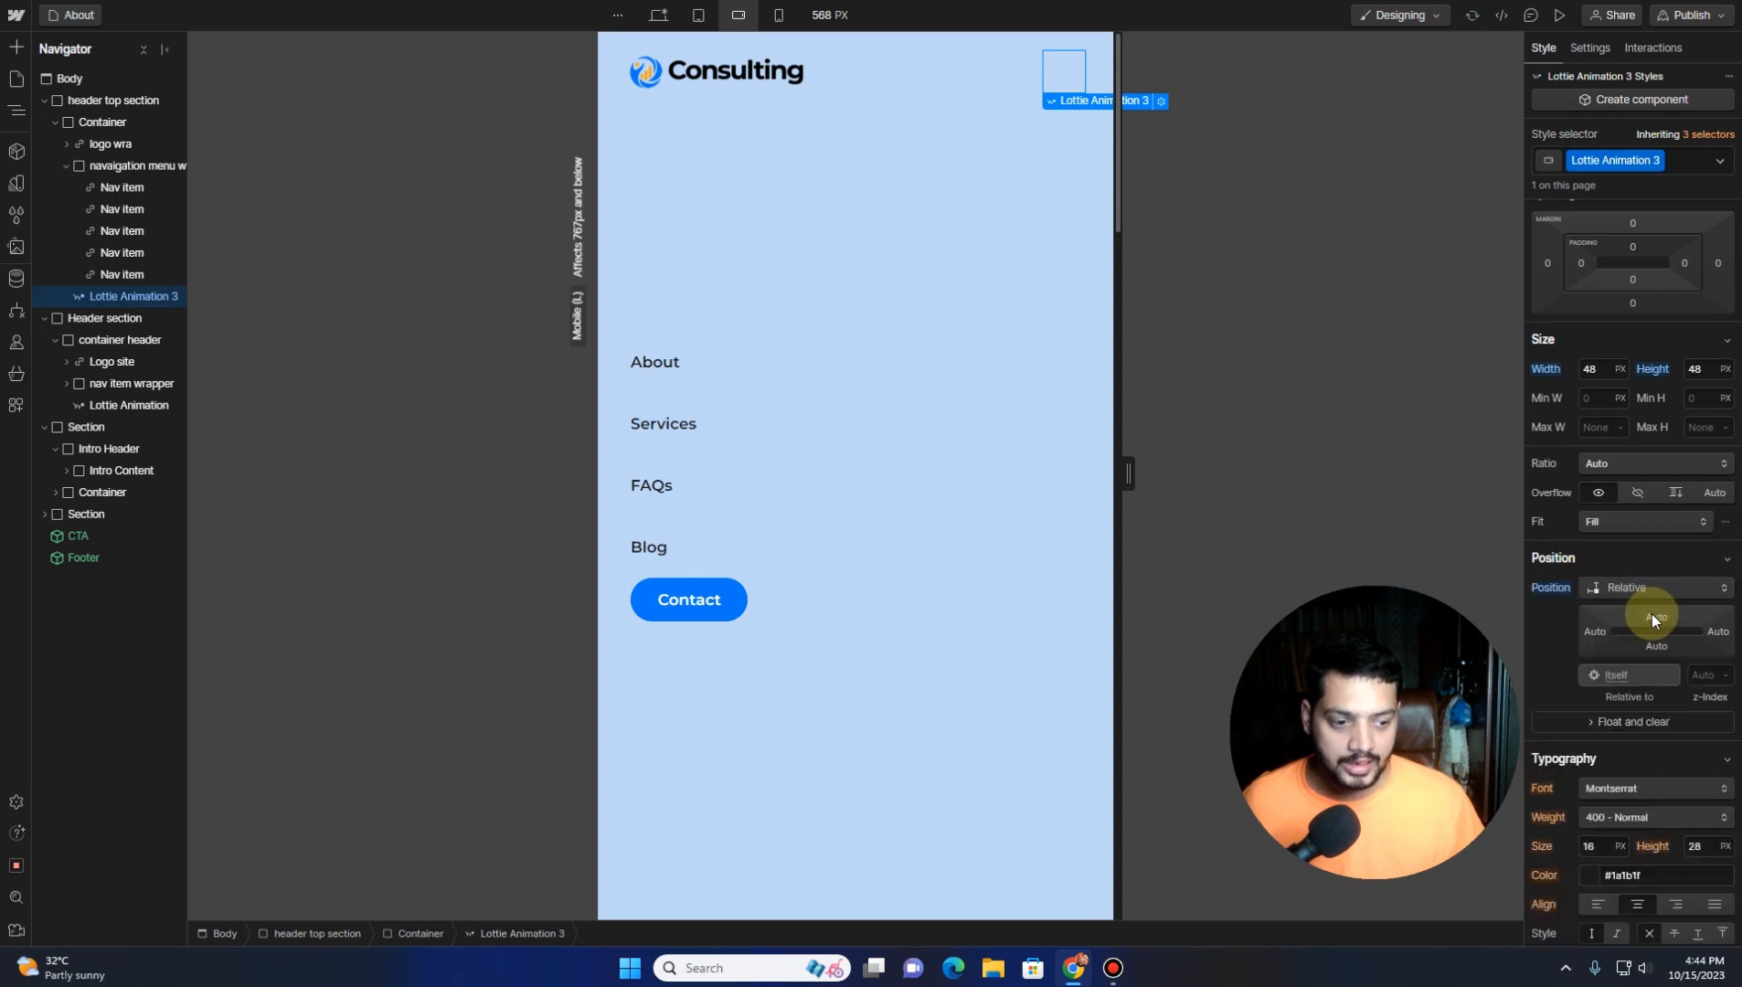
pyautogui.click(1701, 675)
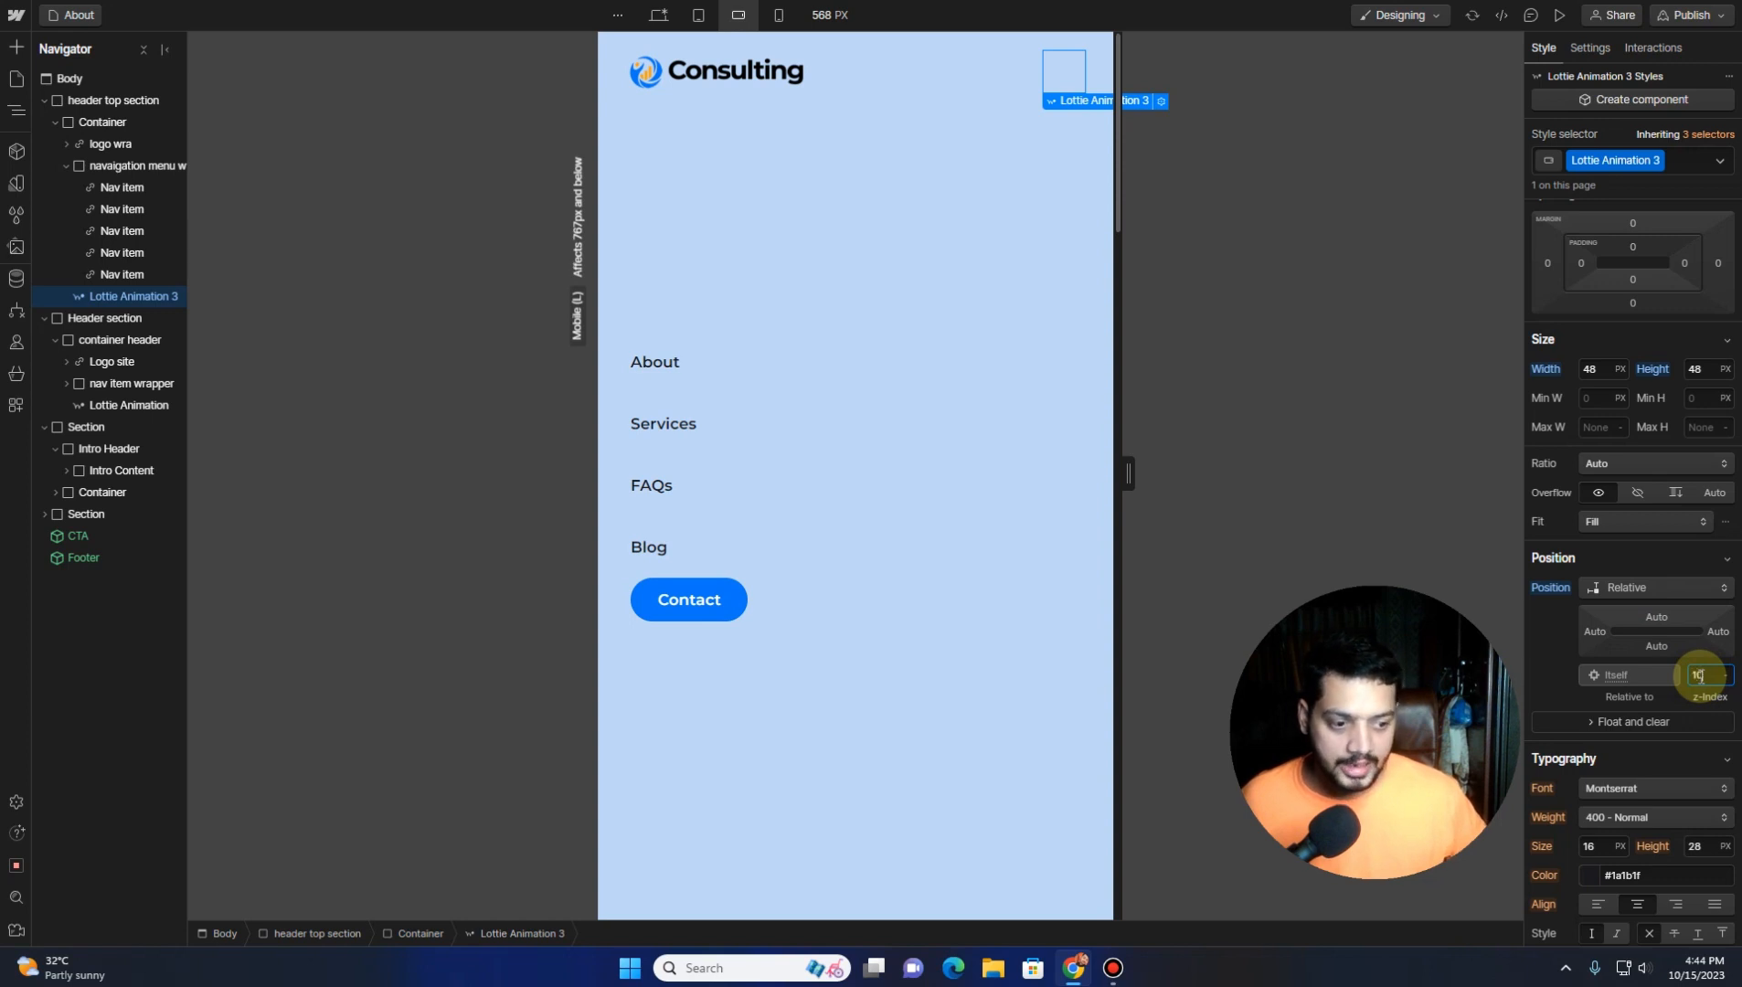
pyautogui.write('10')
pyautogui.scroll(1, 1698, 673)
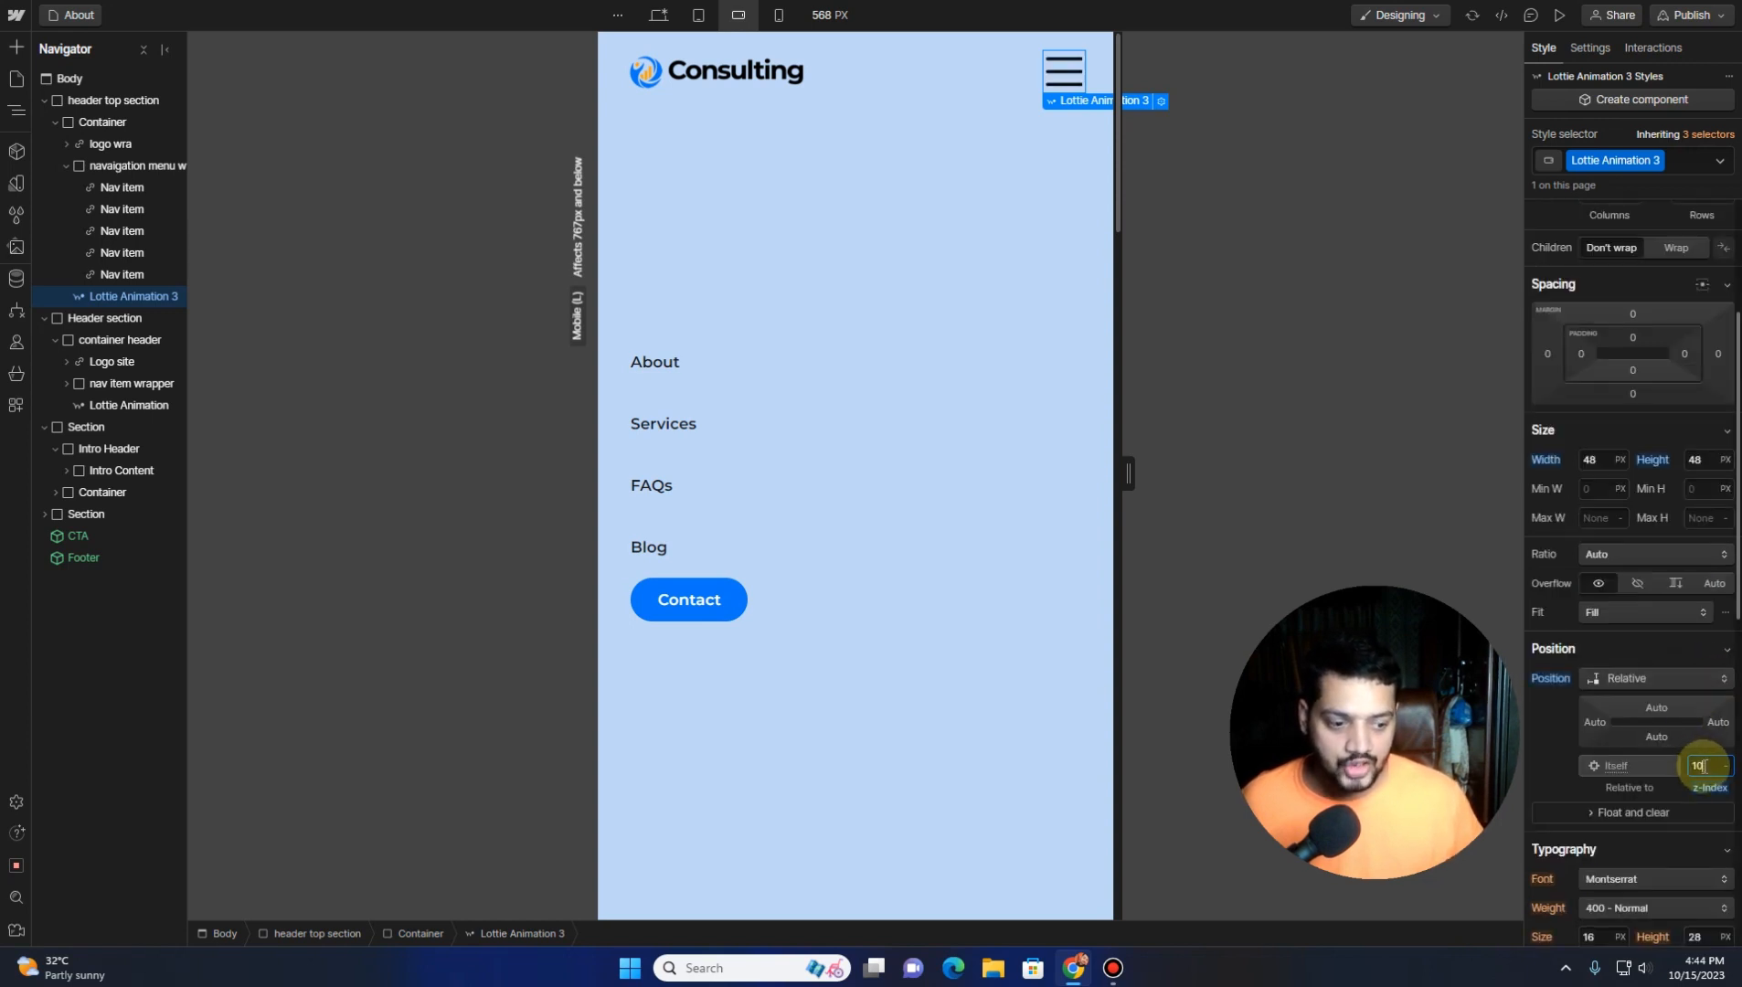
pyautogui.moveTo(1705, 766); pyautogui.dragTo(1649, 751)
pyautogui.write('9')
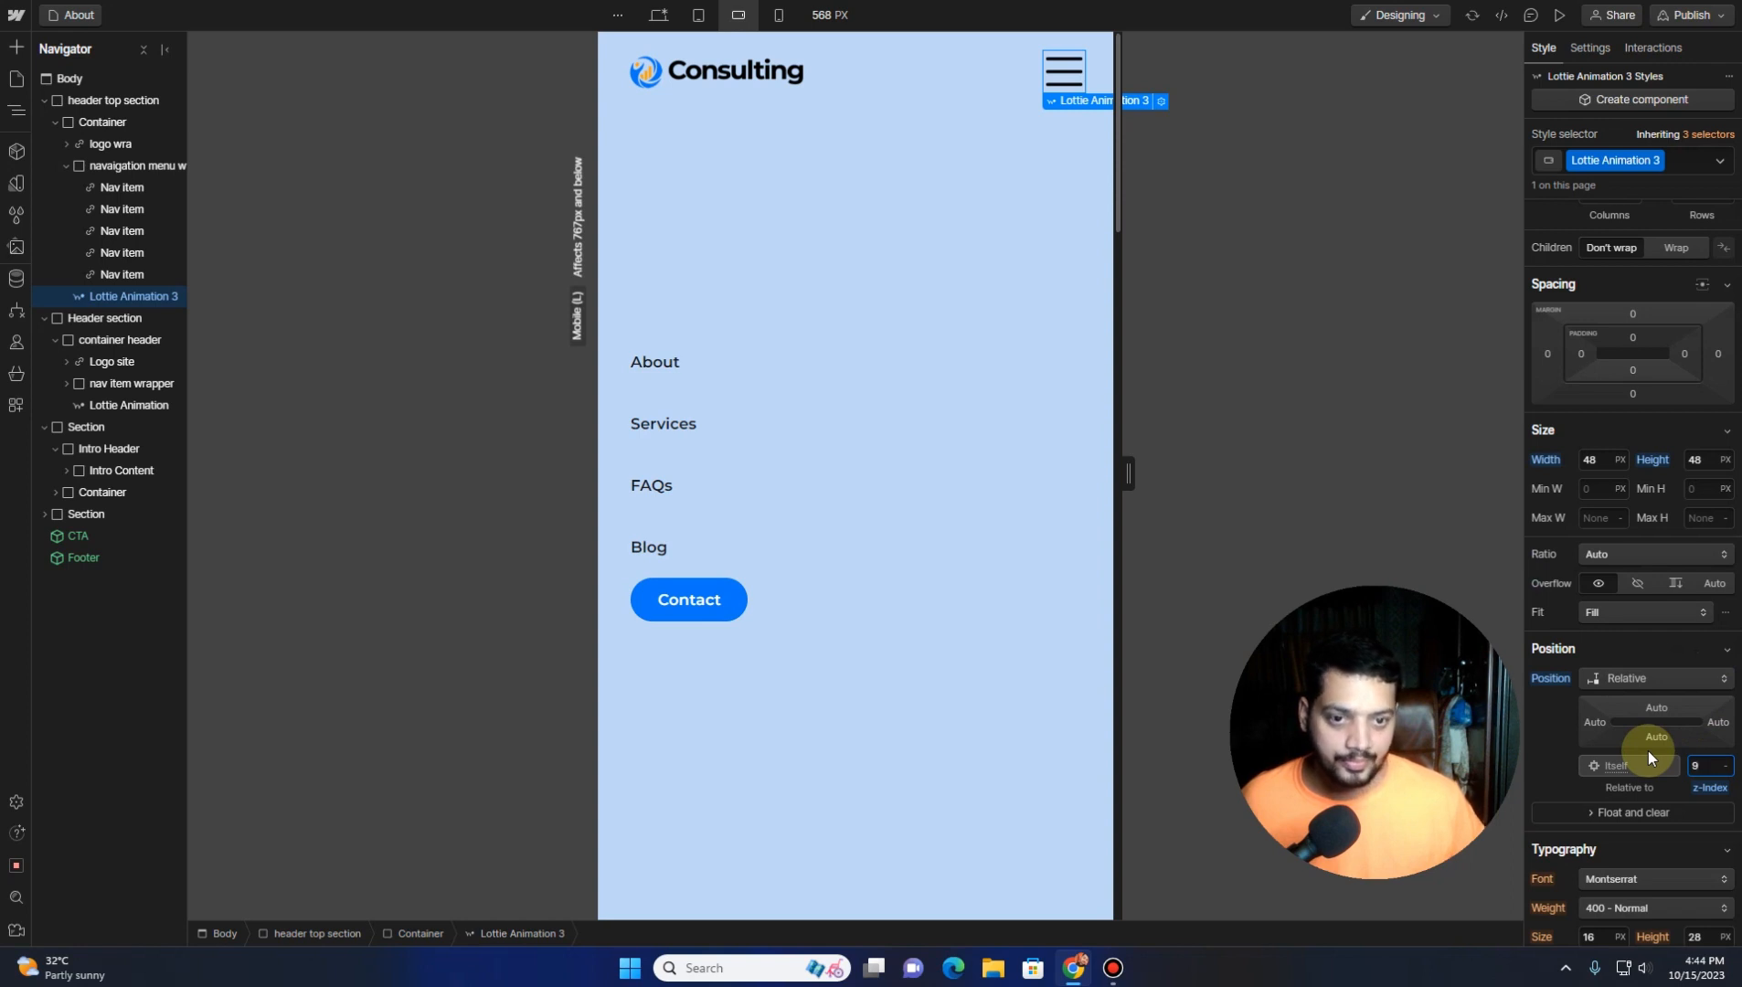
# Set the font size of the mobile menu's Nav item links to 22 px
pyautogui.click(662, 379)
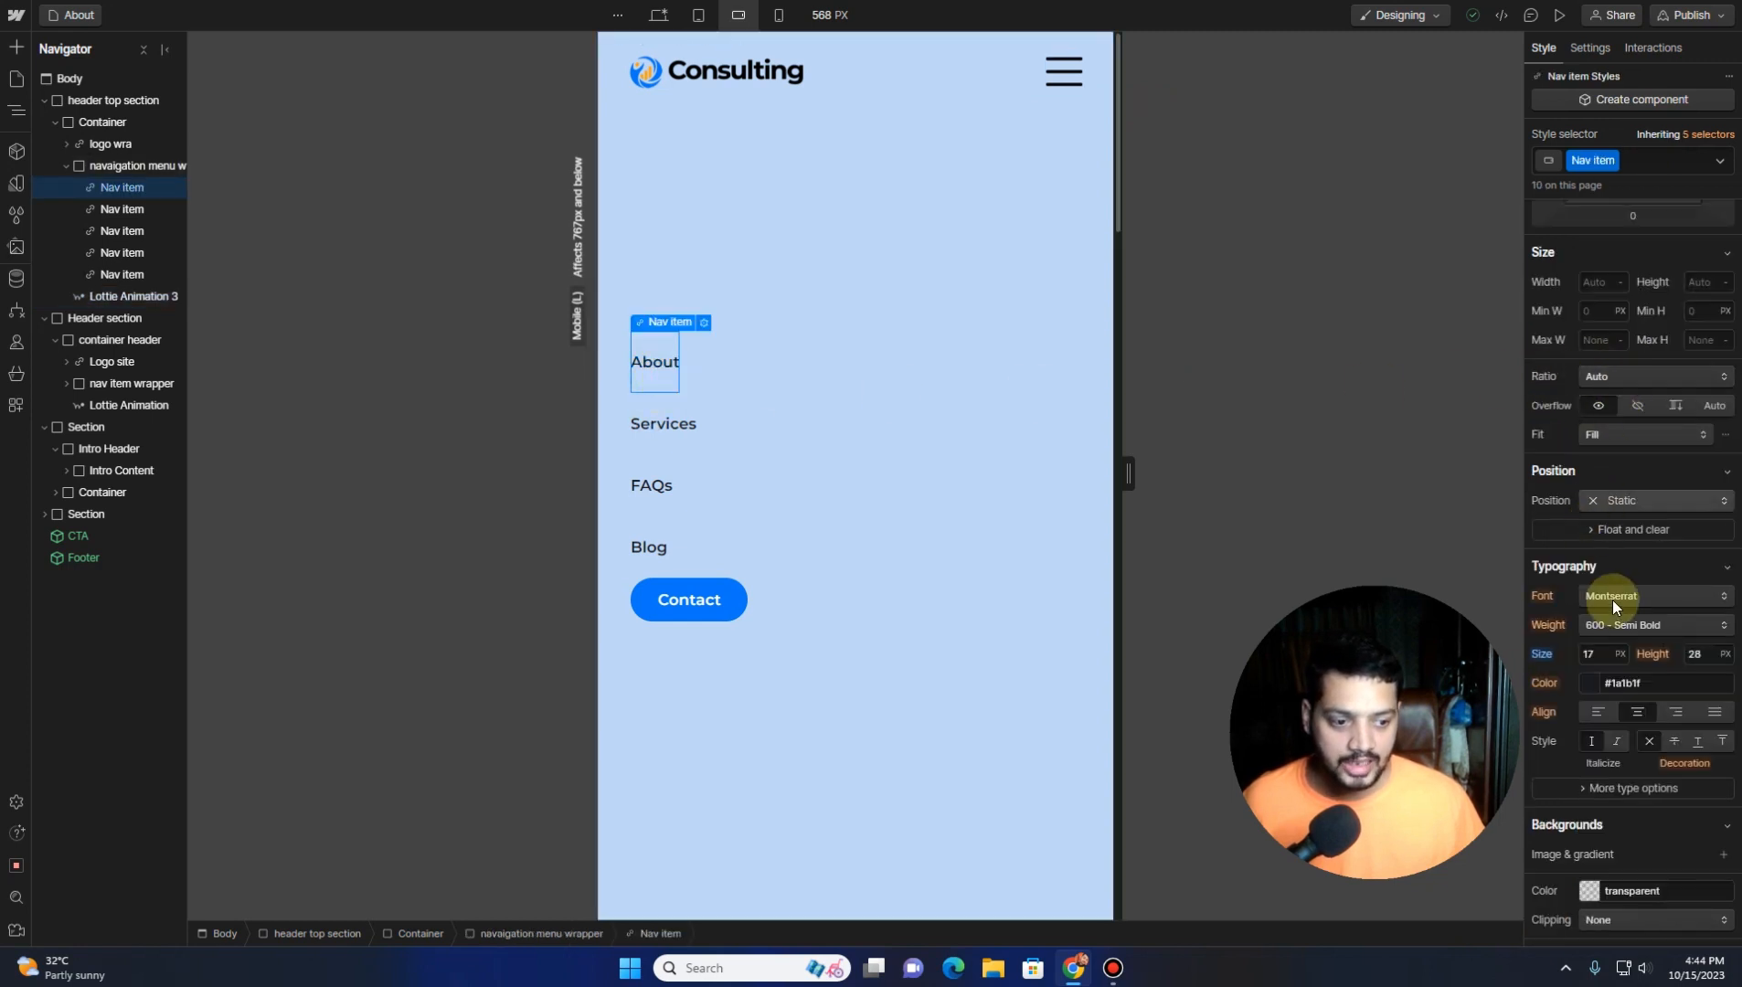
pyautogui.scroll(-1, 1621, 603)
pyautogui.click(1589, 564)
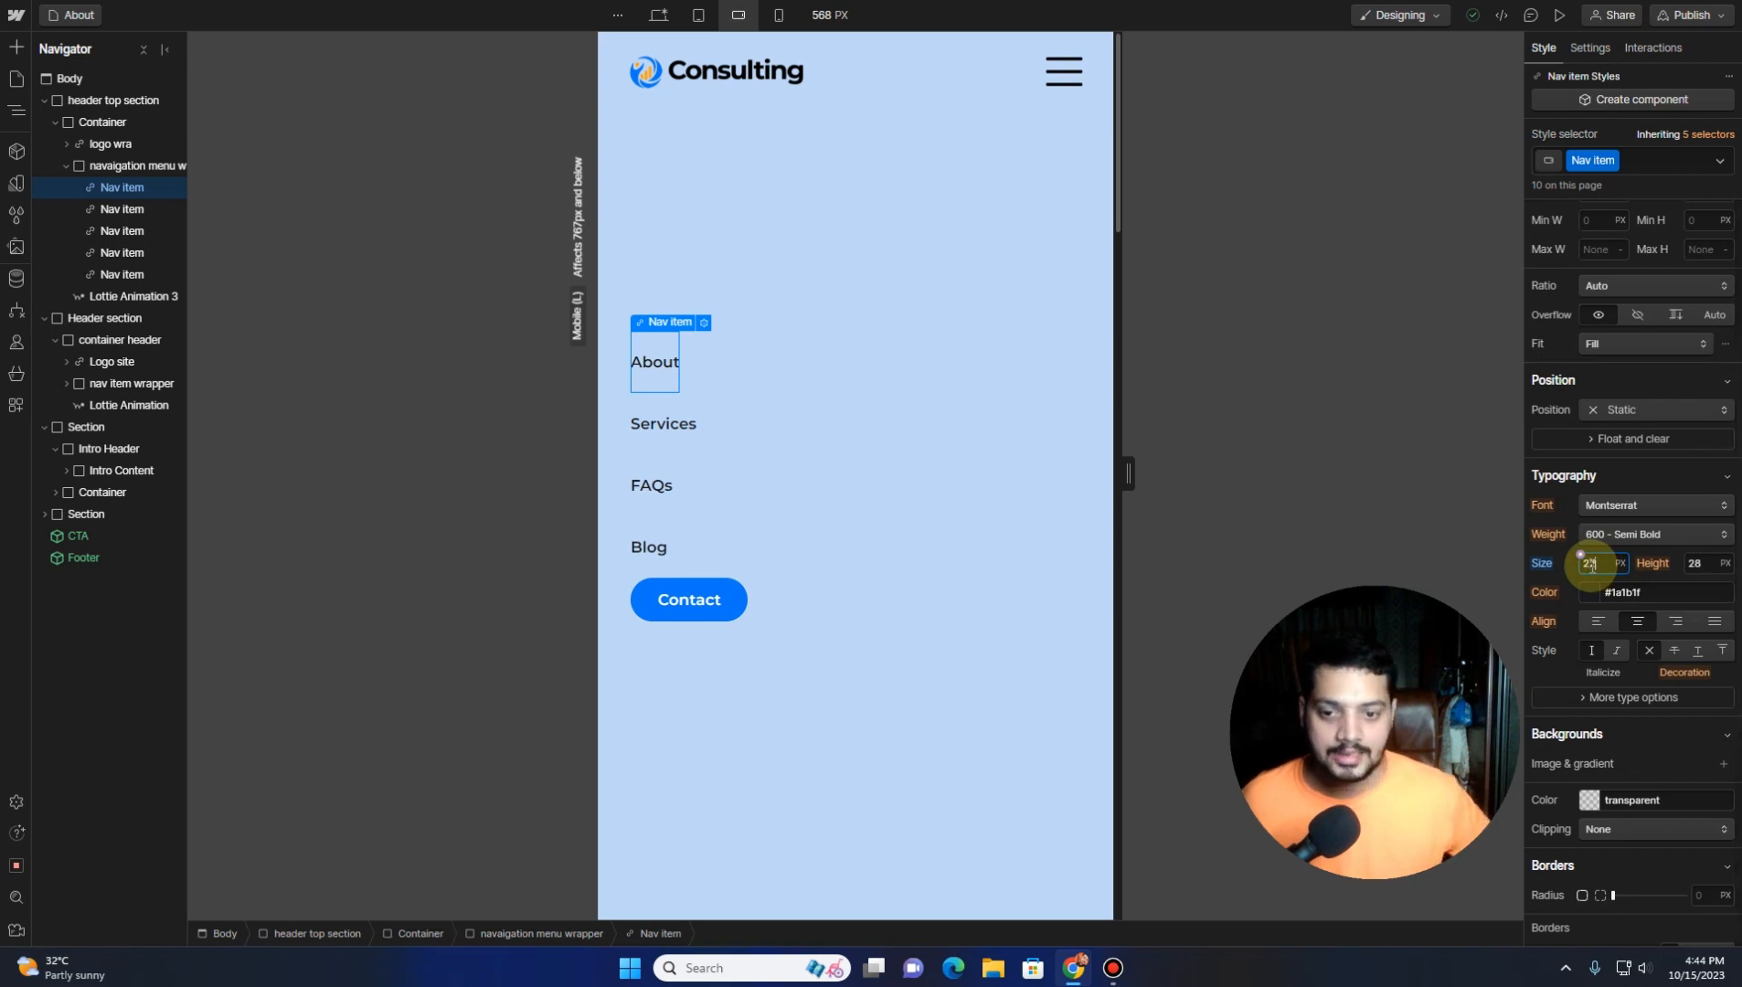
pyautogui.write('22')
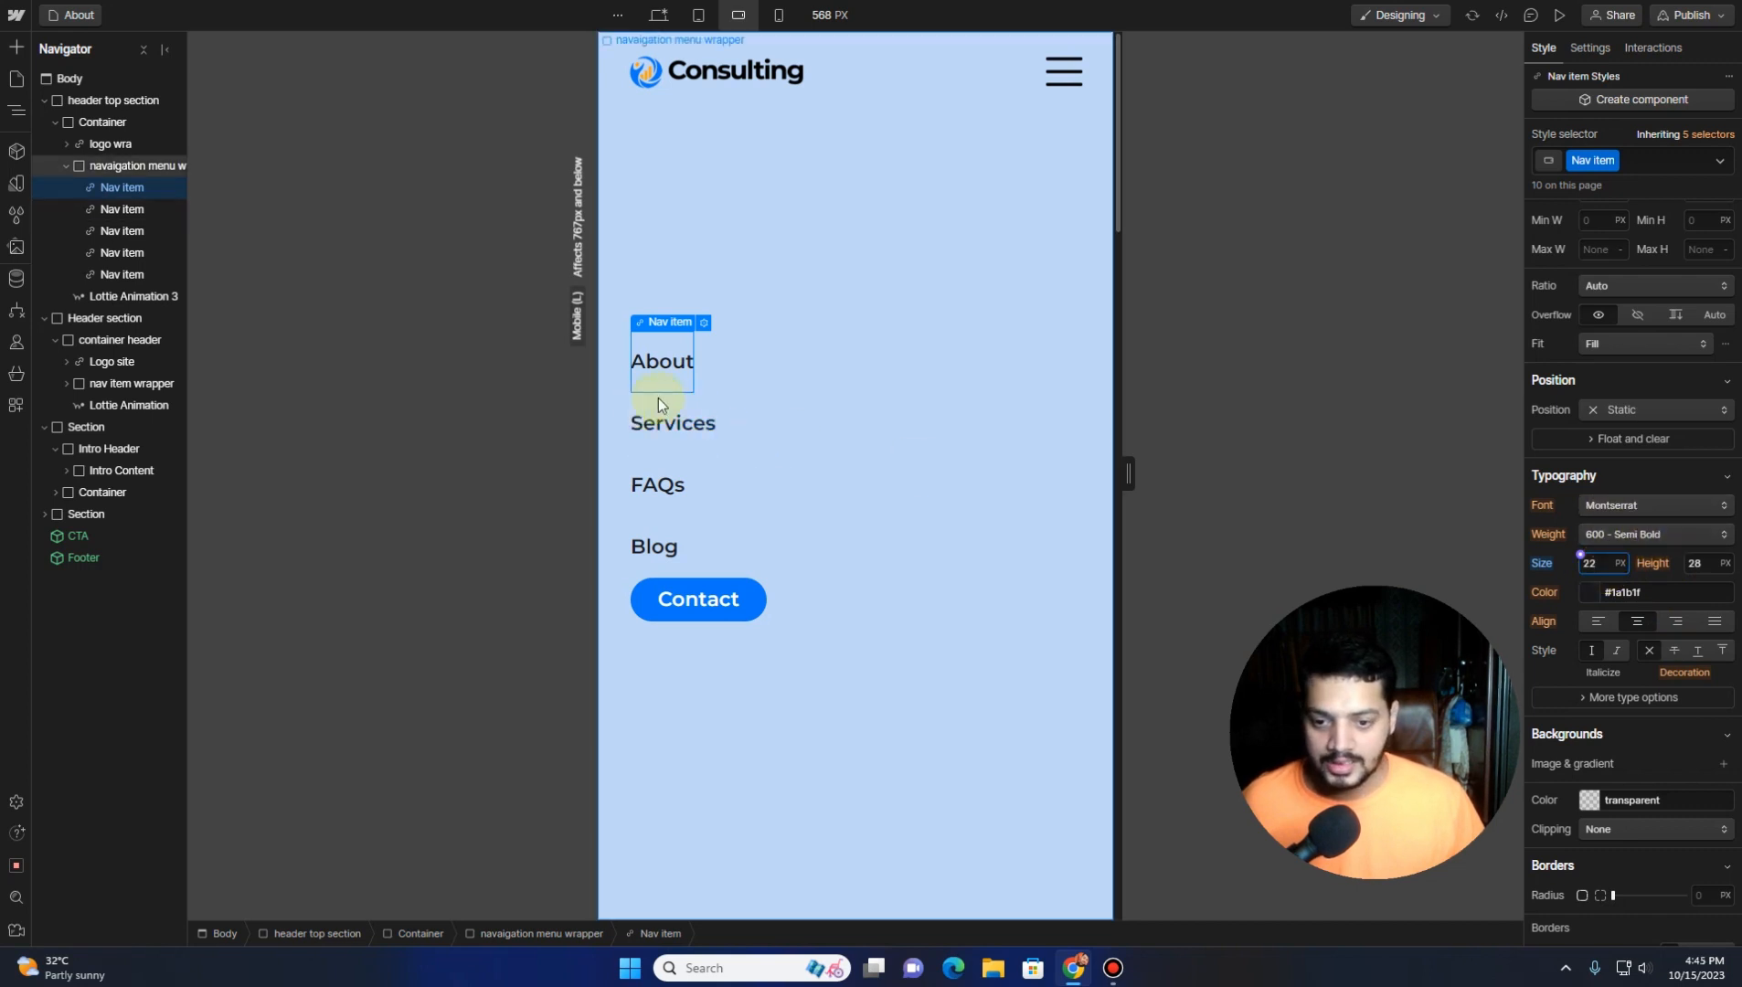
# Set the Contact button's font size to 20 px and its left and right padding to 50 px
pyautogui.click(650, 604)
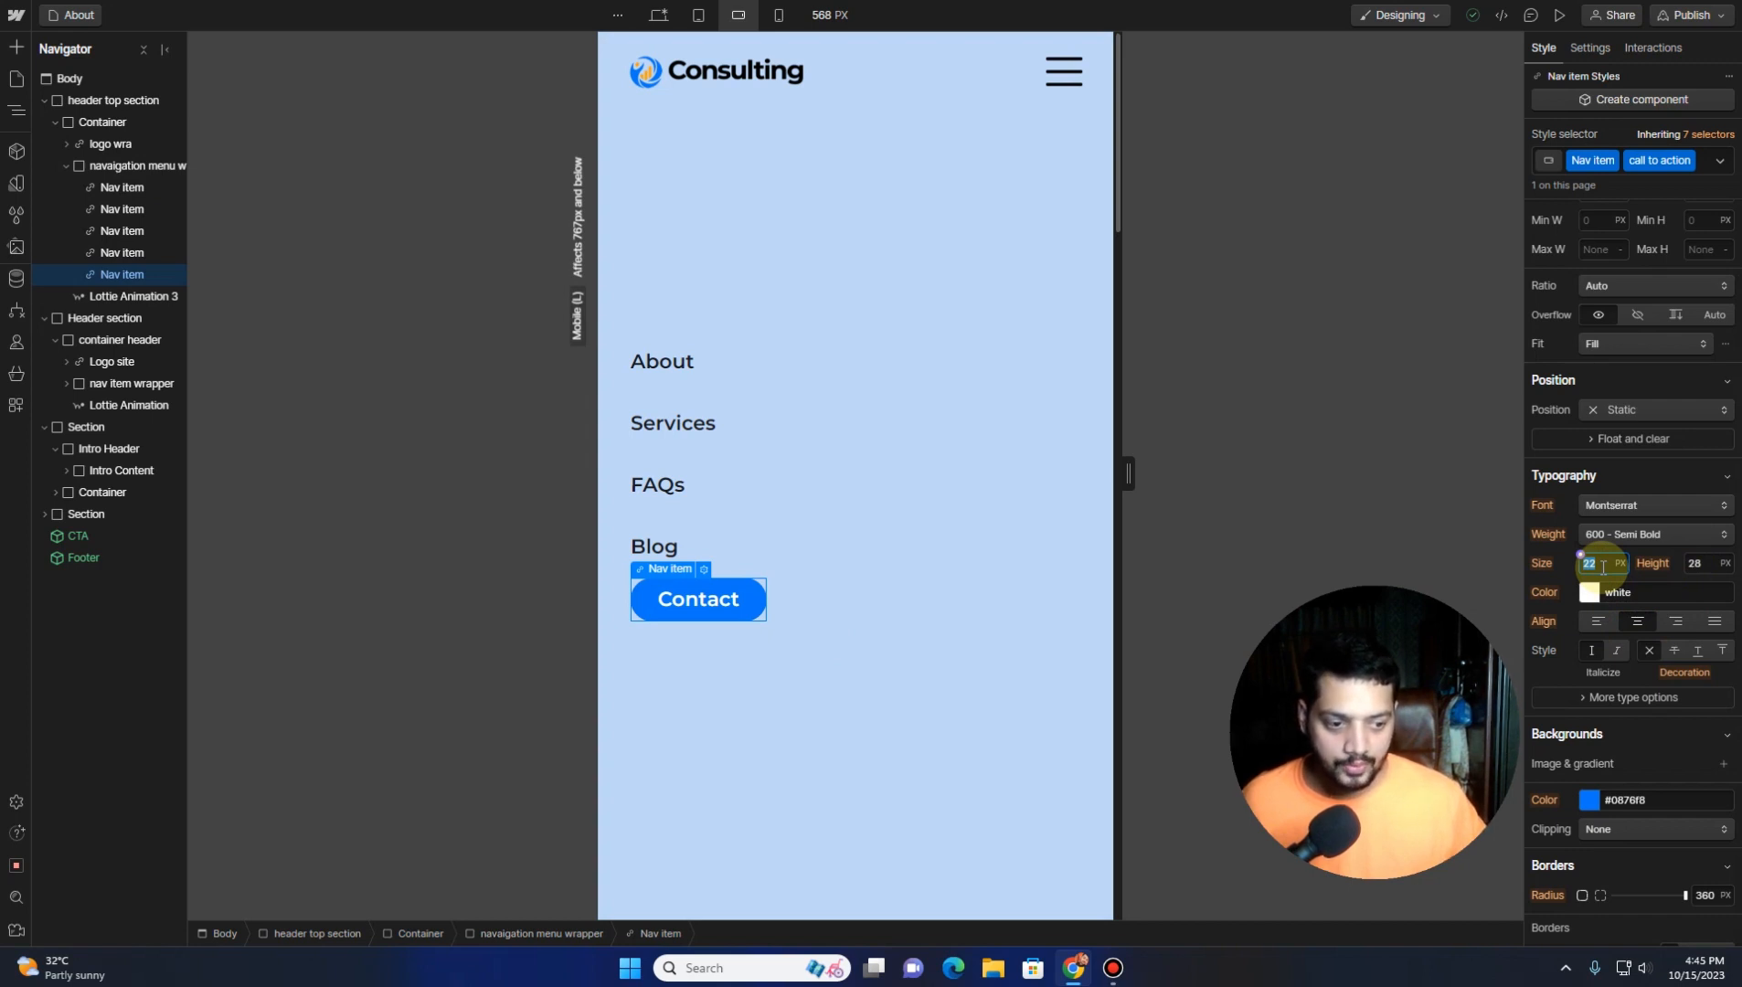
pyautogui.press('Return')
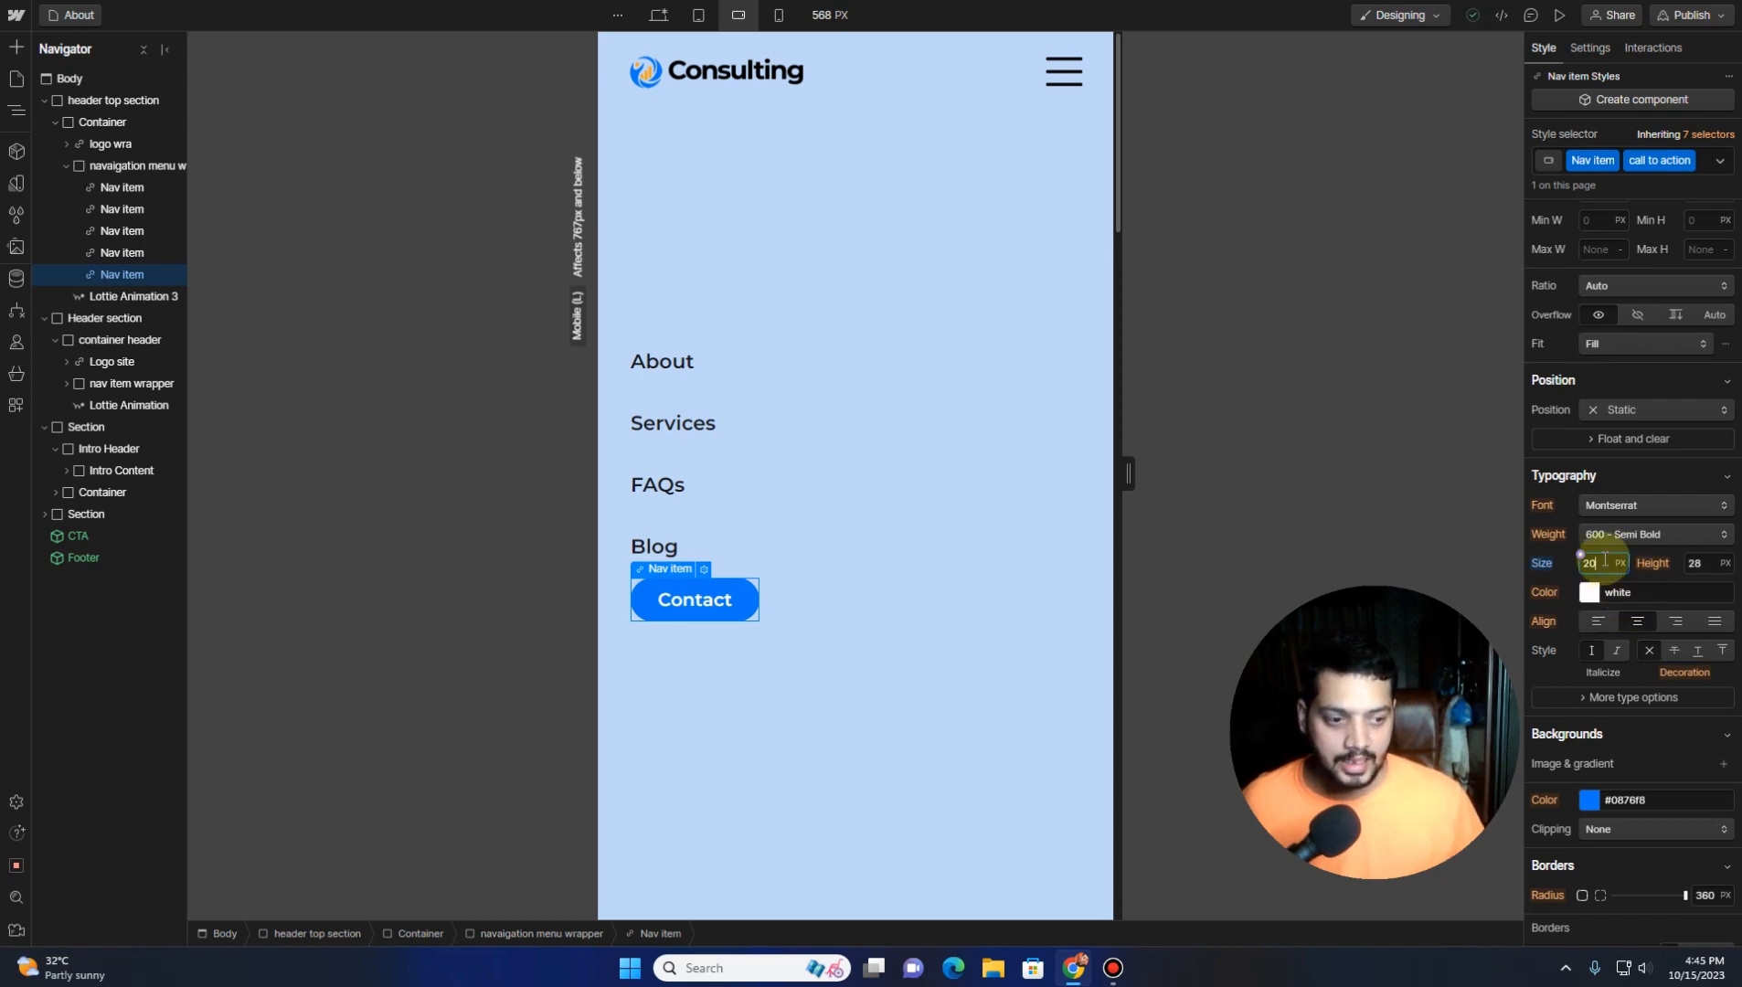
pyautogui.scroll(4, 1605, 559)
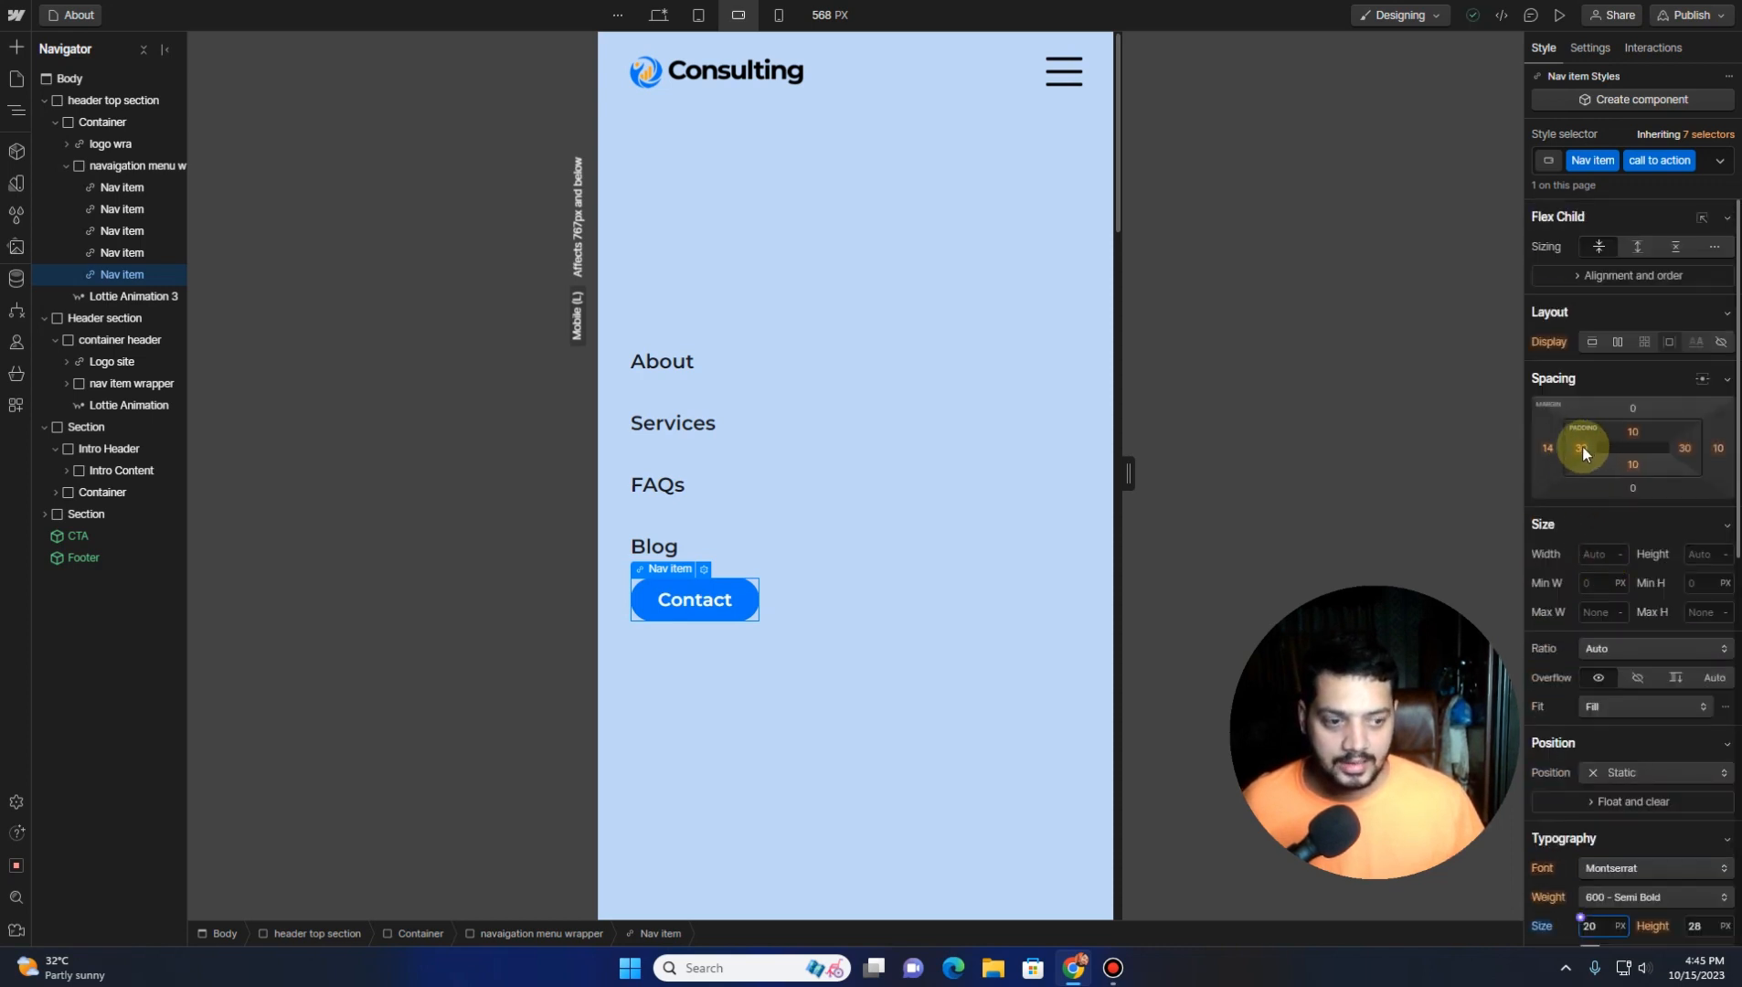
pyautogui.moveTo(1582, 446); pyautogui.dragTo(1596, 449)
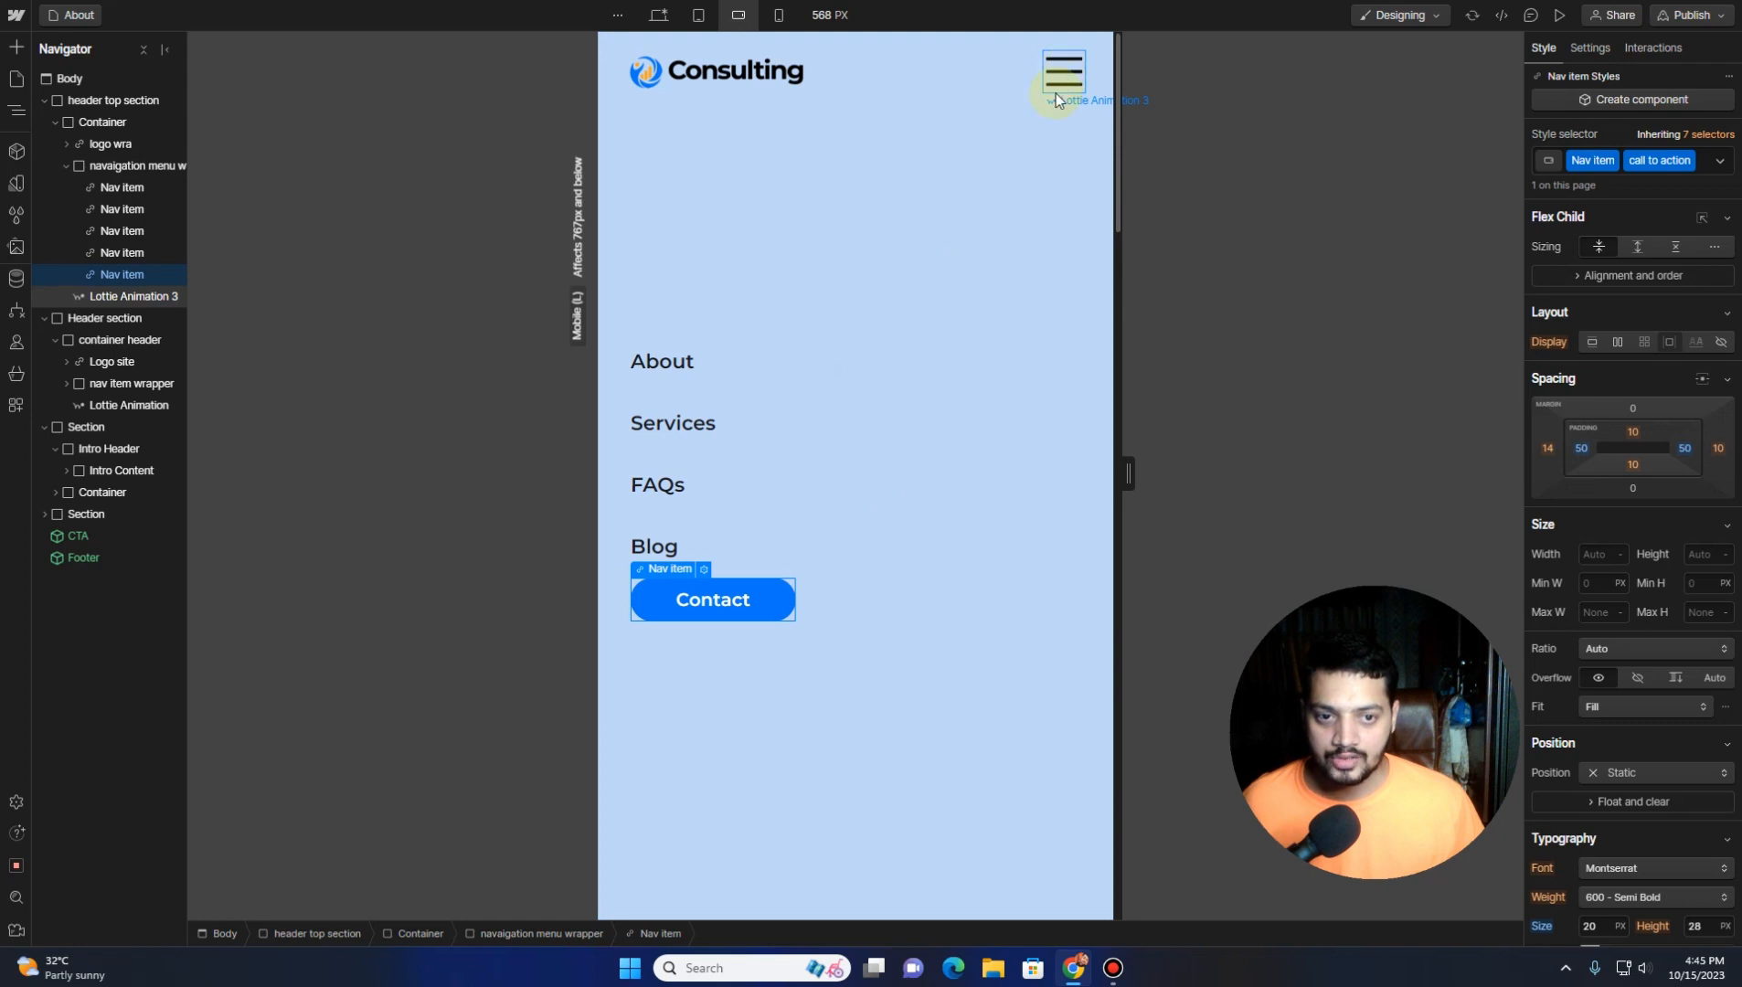
# Set the navigation menu wrapper's left margin to -100% to push the menu off-screen
pyautogui.click(121, 166)
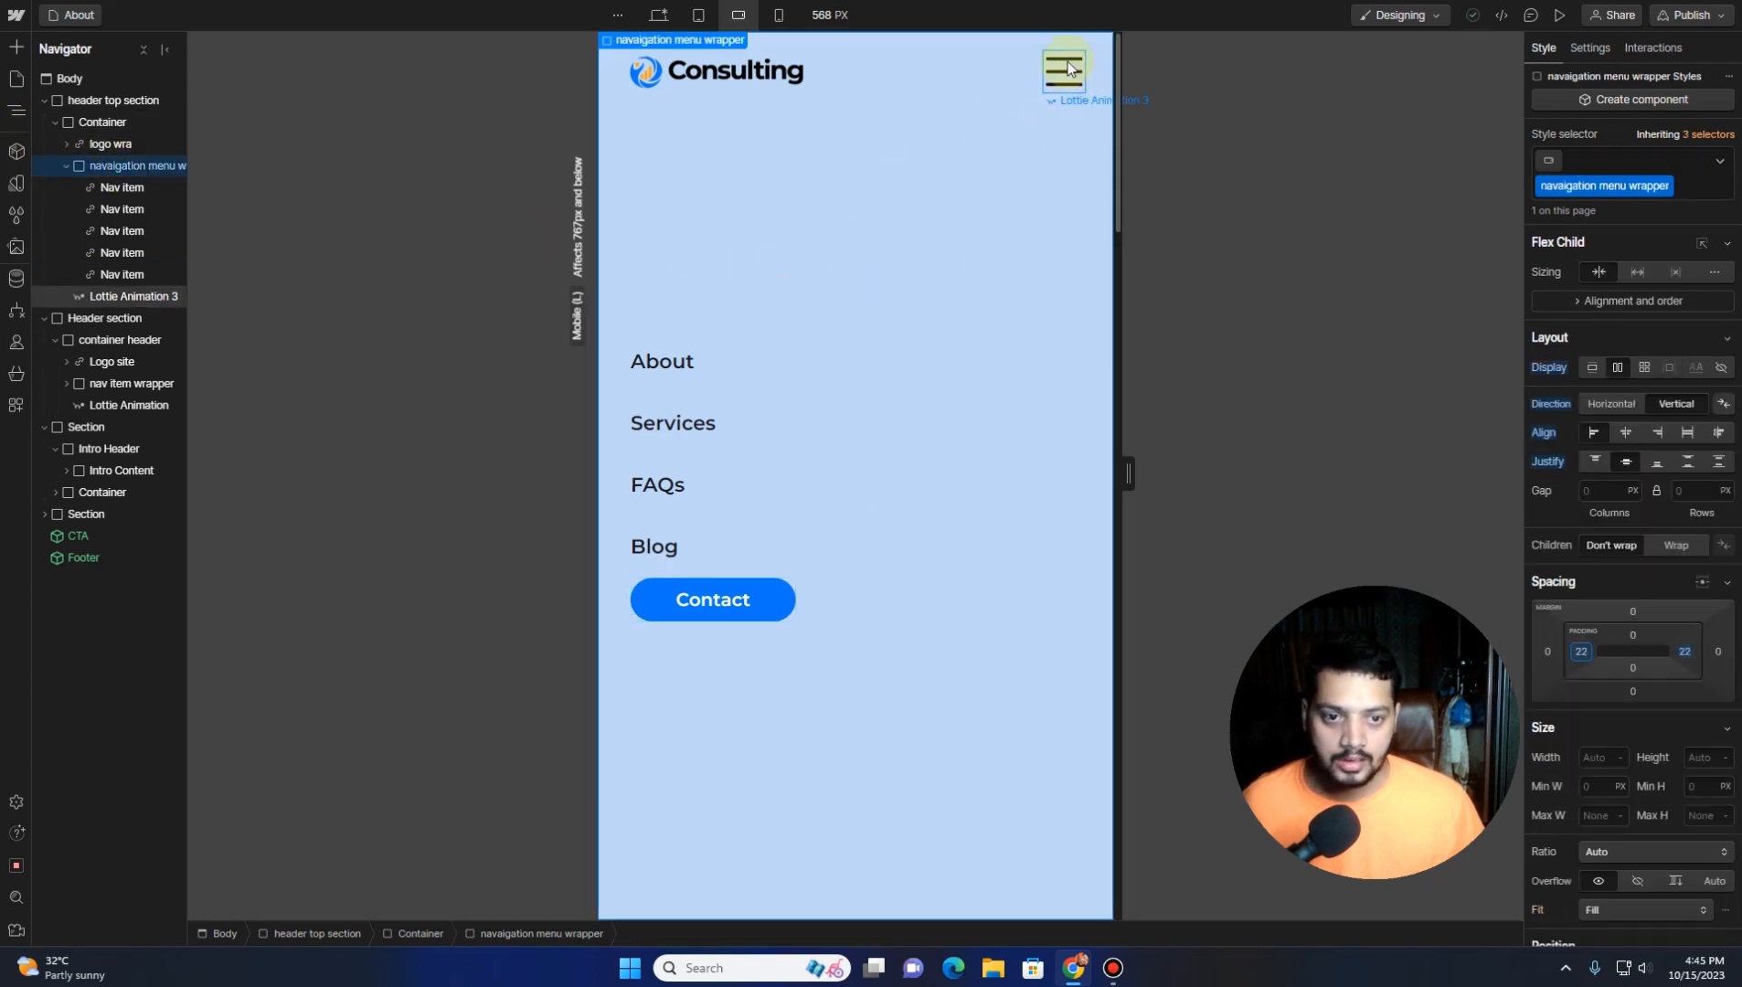
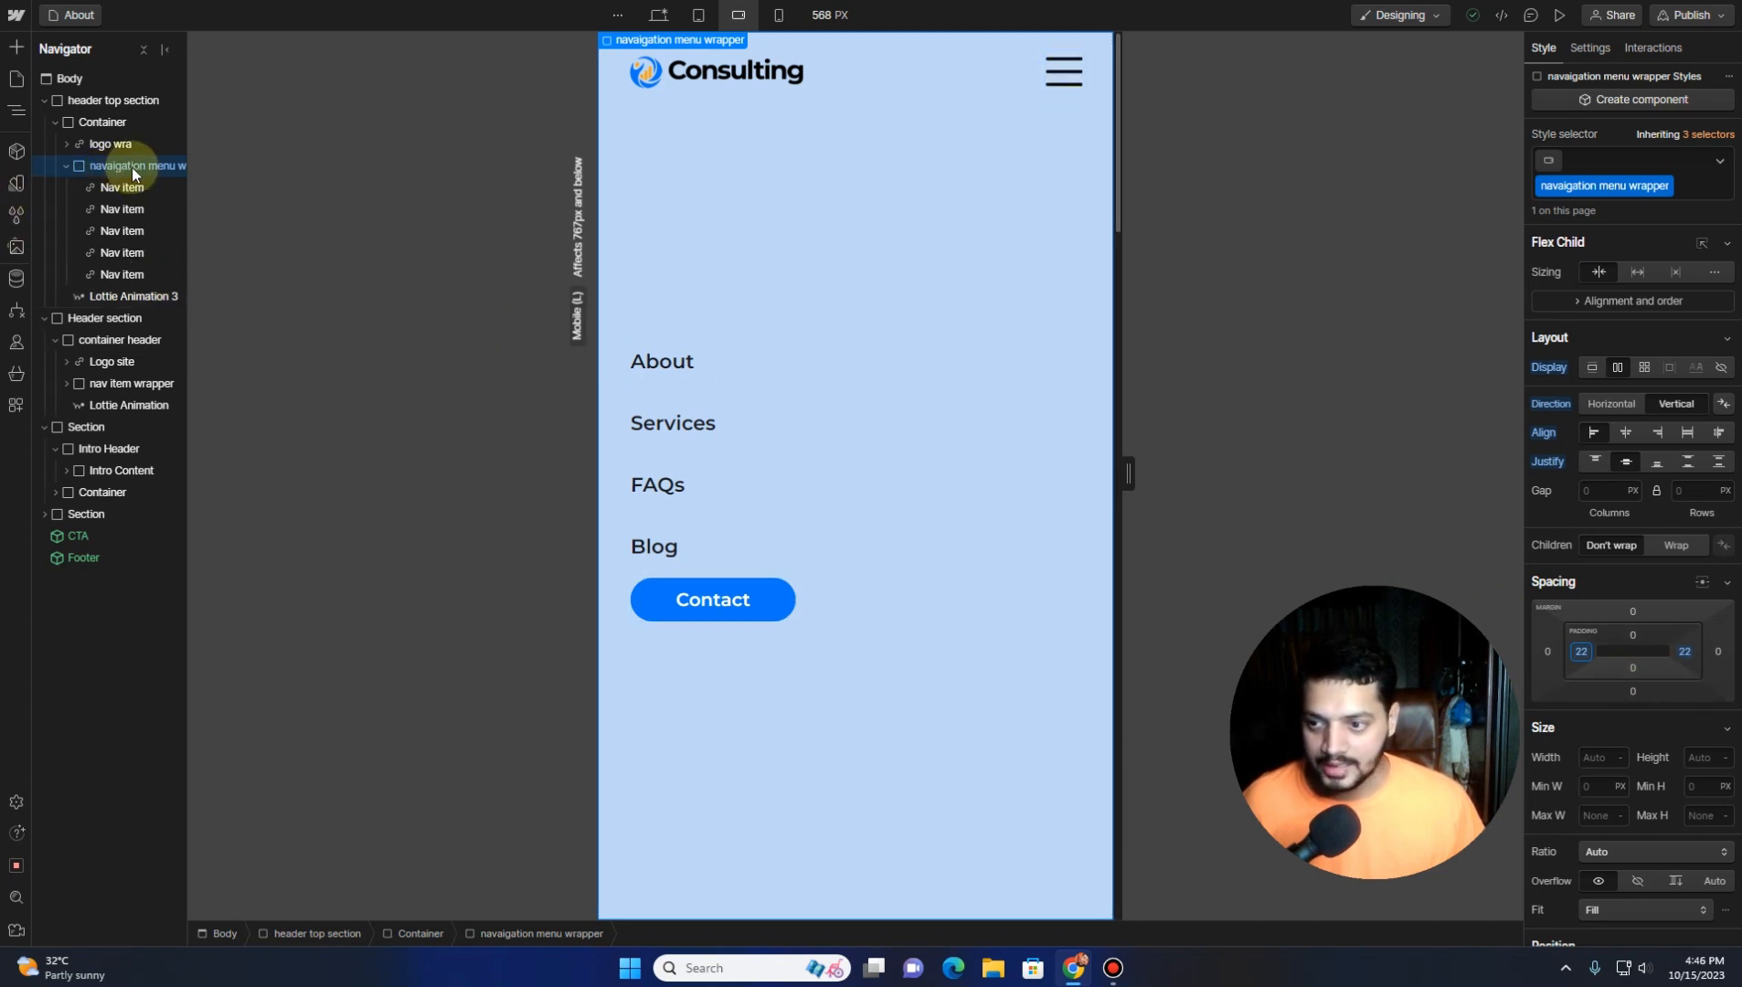
pyautogui.click(1546, 651)
pyautogui.write('-100')
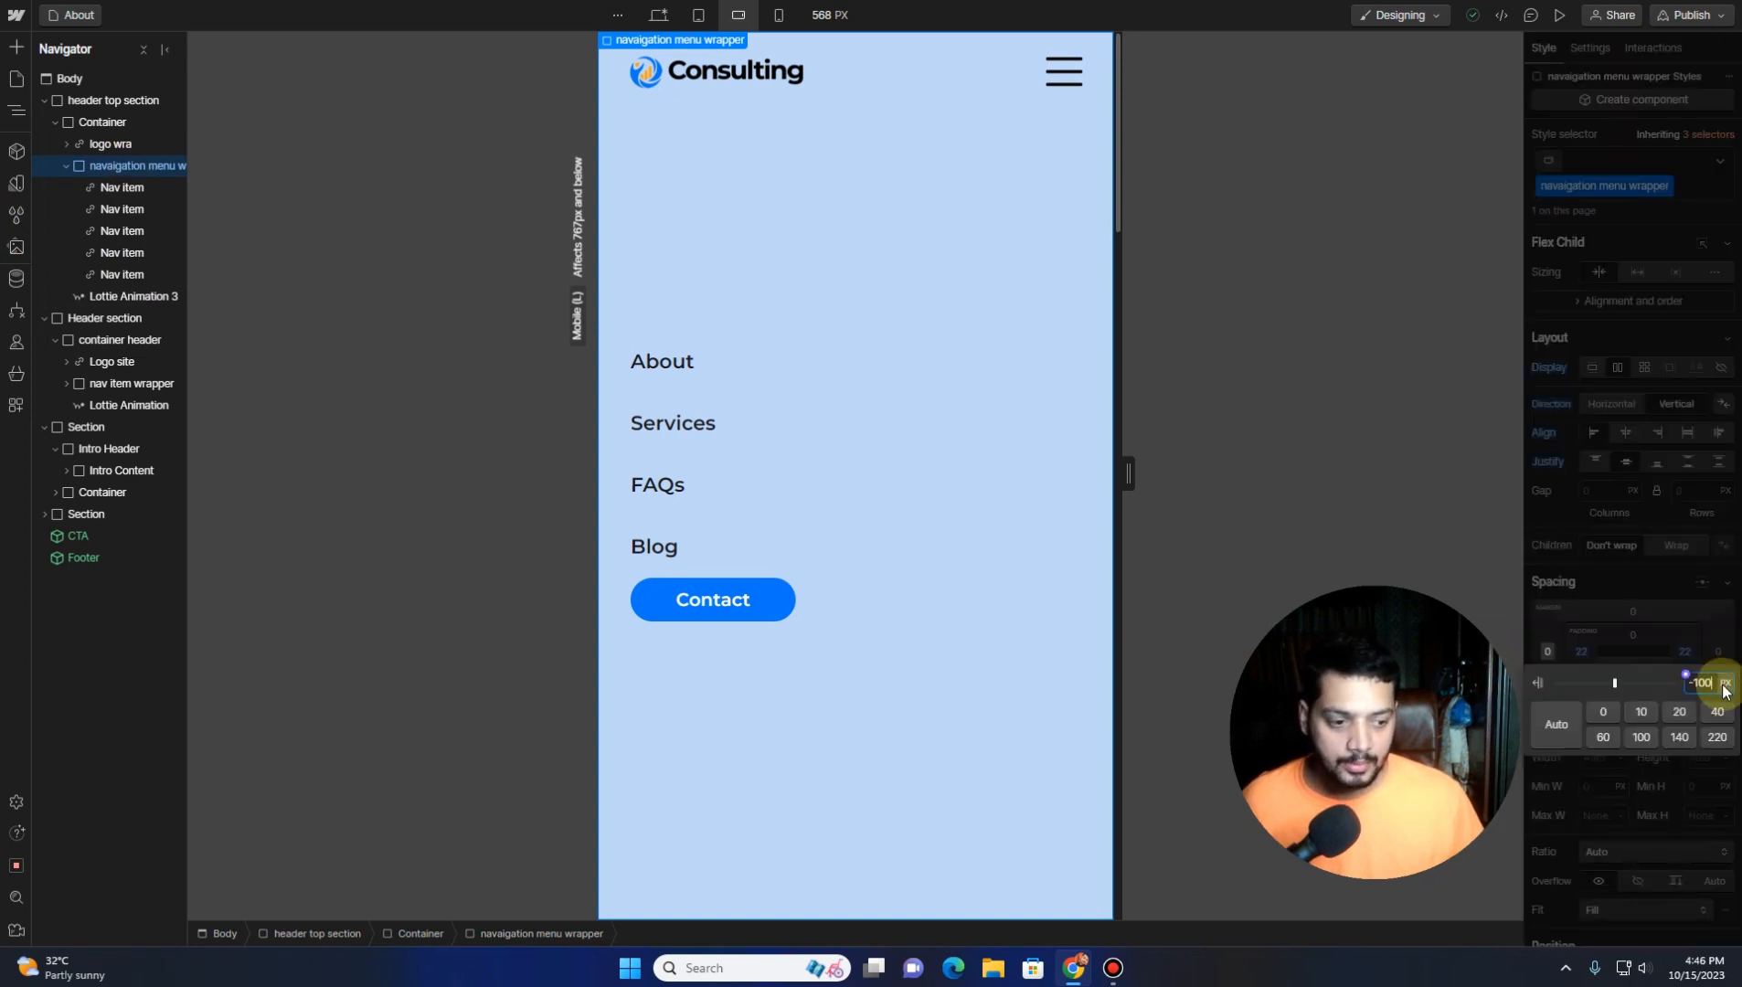
pyautogui.write('%')
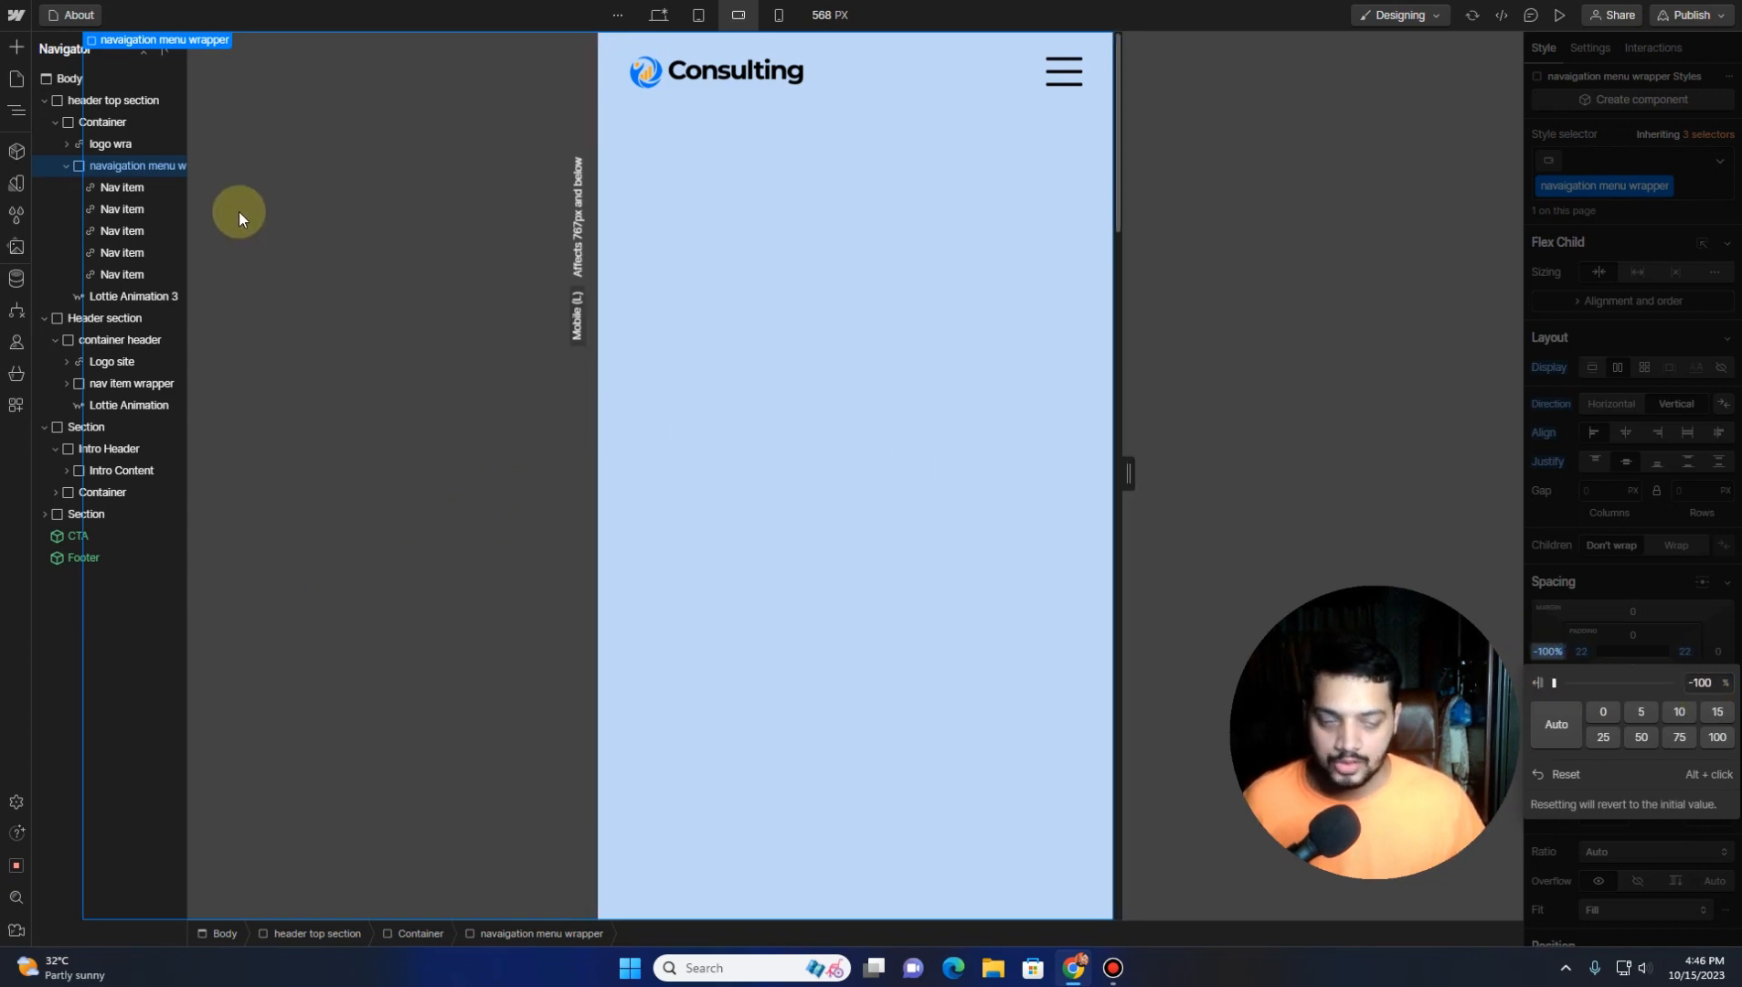
pyautogui.click(1630, 595)
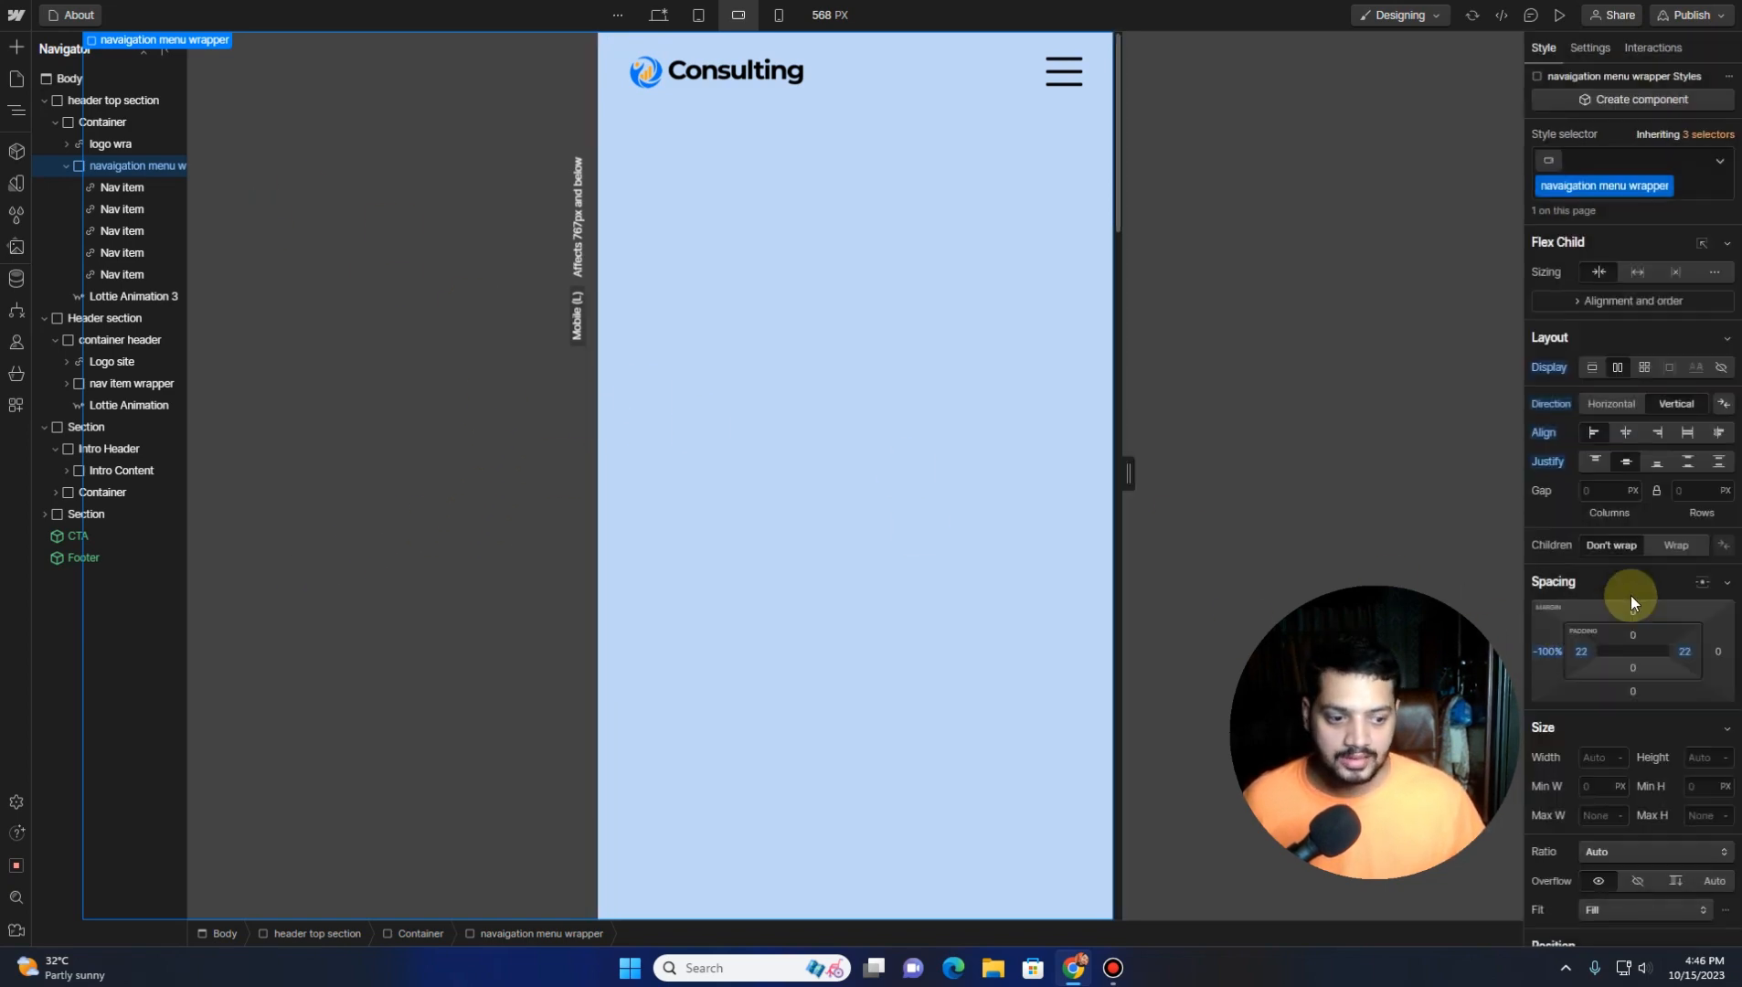
# Set the navigation menu wrapper's width to 100% and its height to 100 VH
pyautogui.click(1600, 759)
pyautogui.write('100')
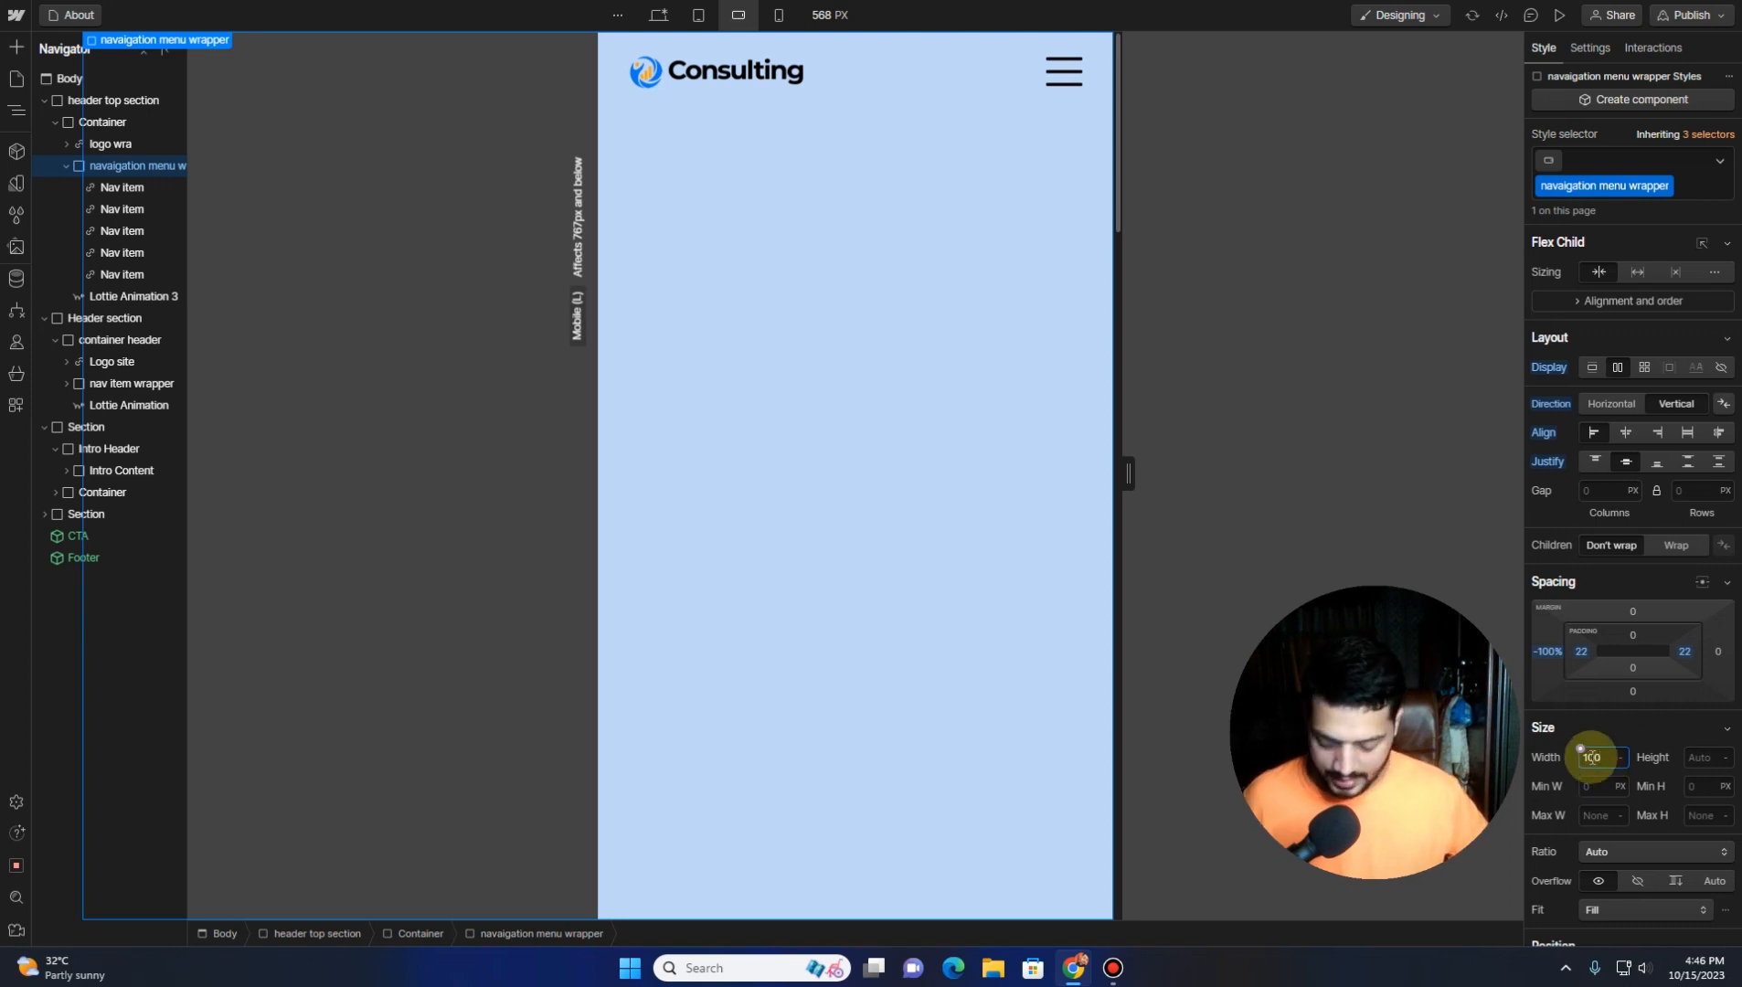
pyautogui.click(1691, 758)
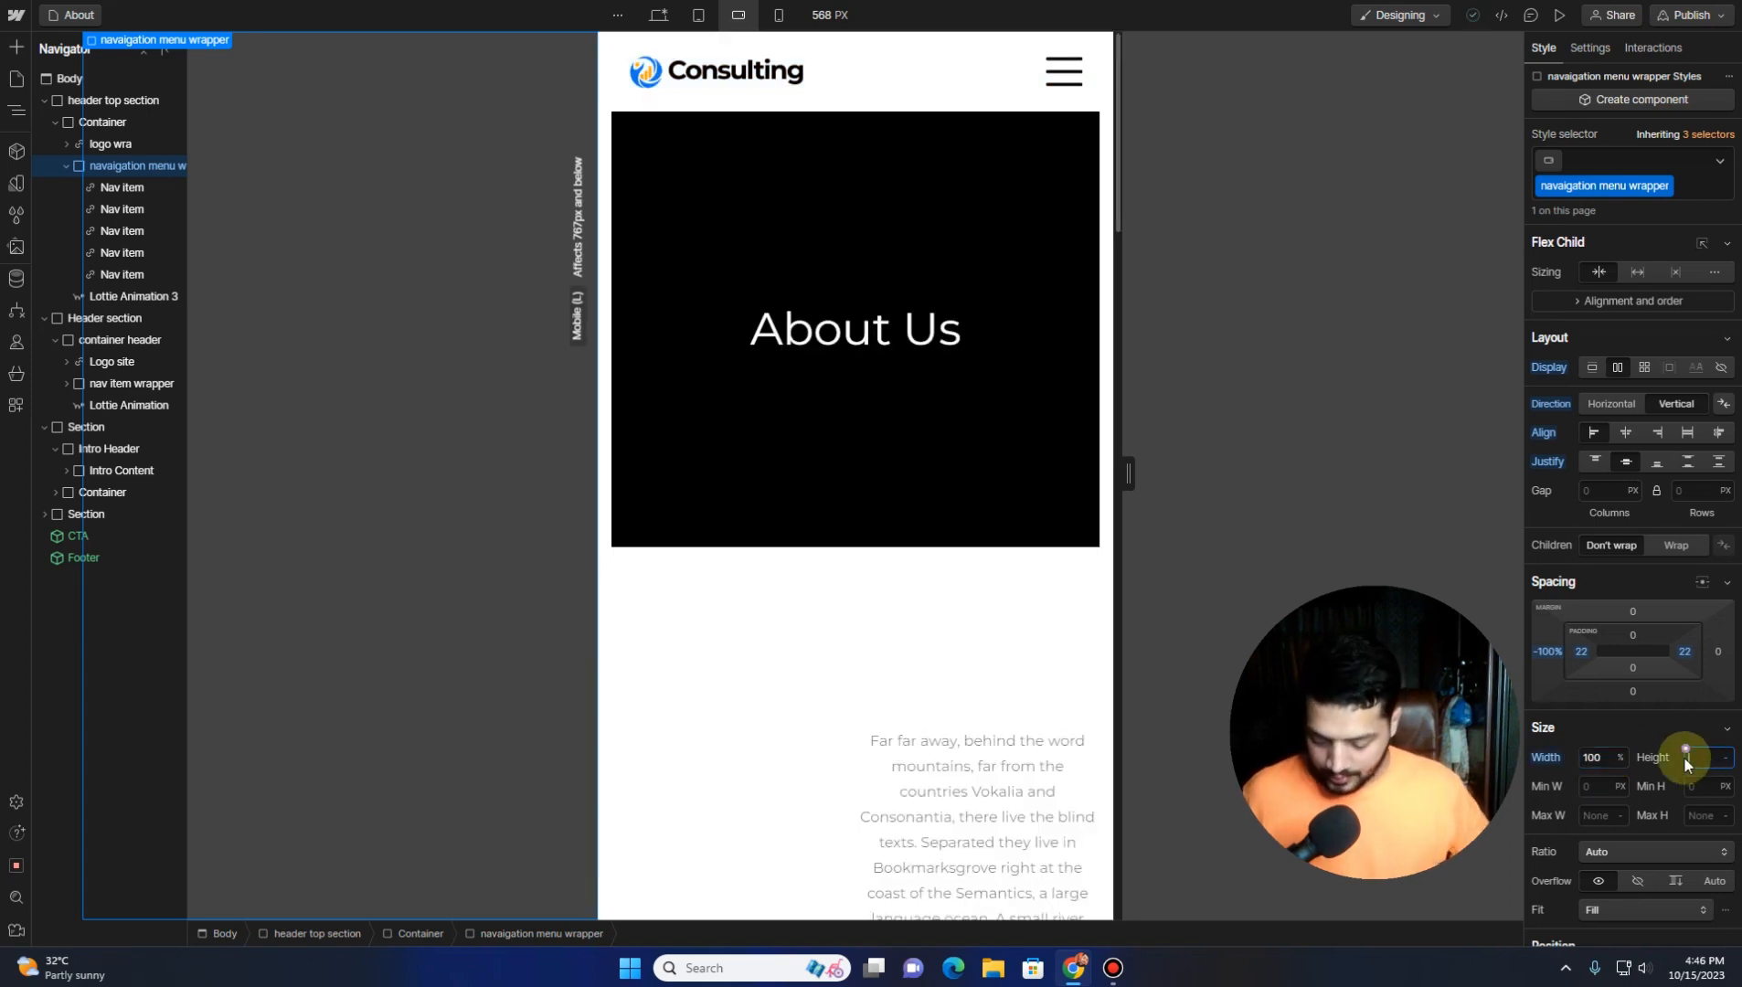
pyautogui.write('100vh')
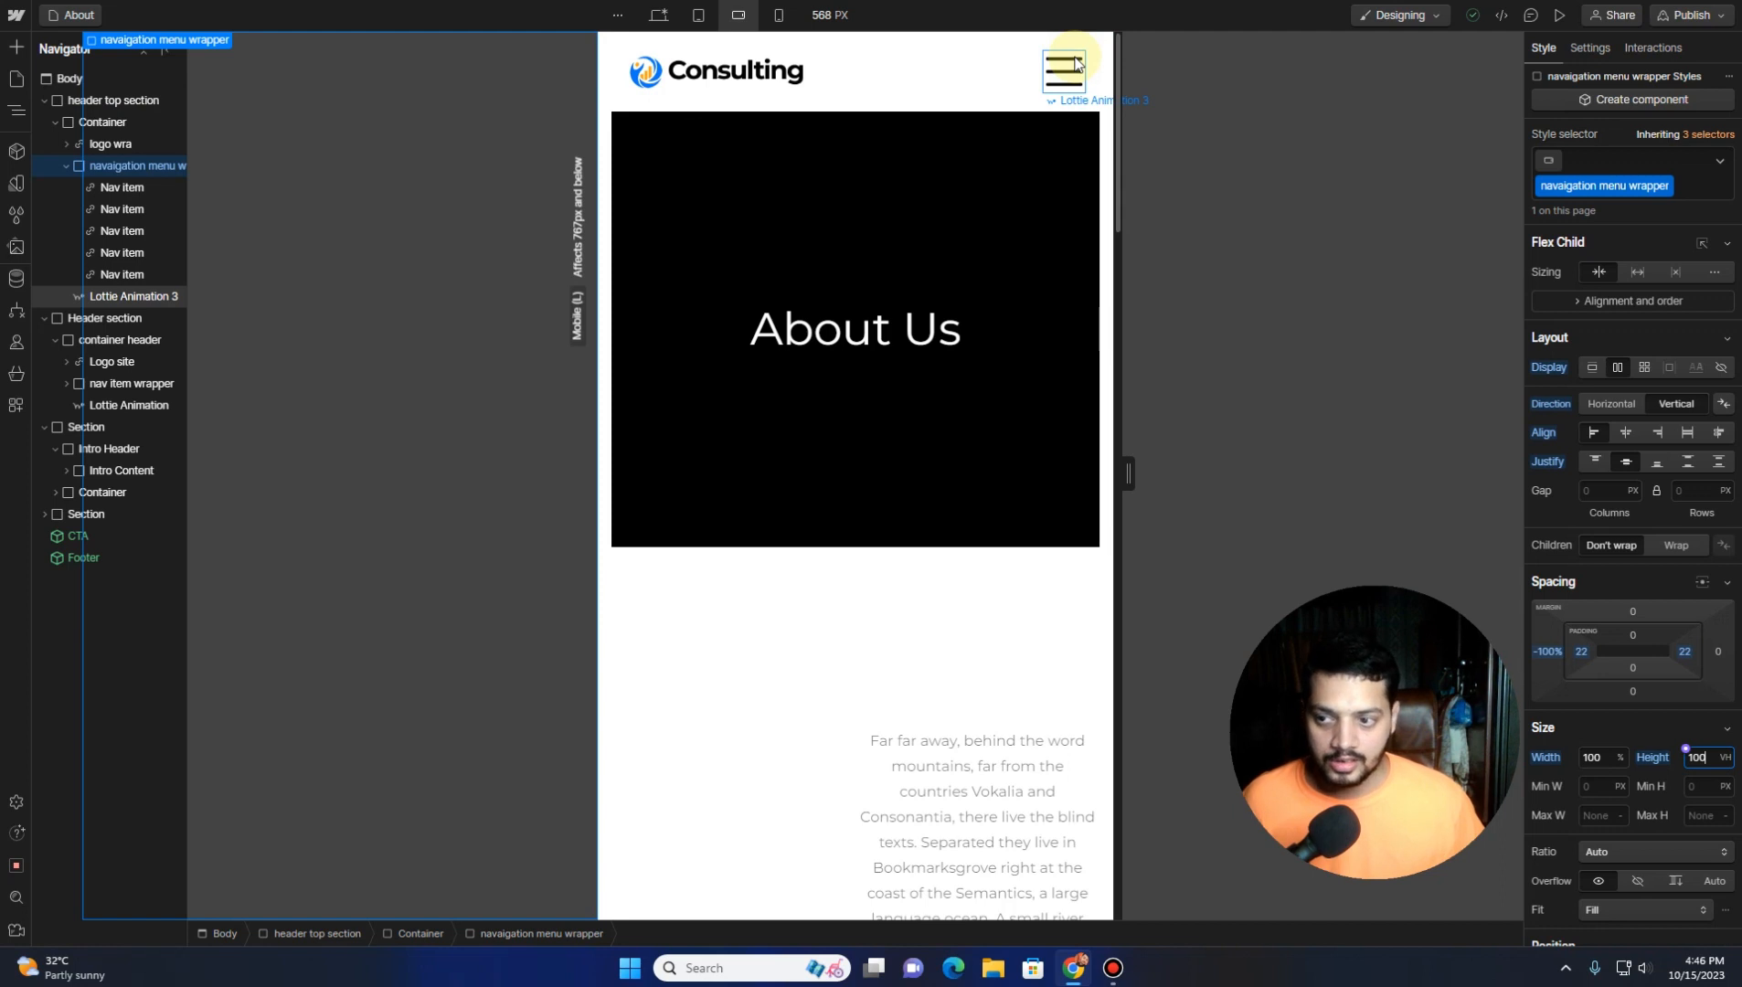
# Add a mouse click (tap) element trigger to the header's hamburger Lottie animation
pyautogui.click(1062, 84)
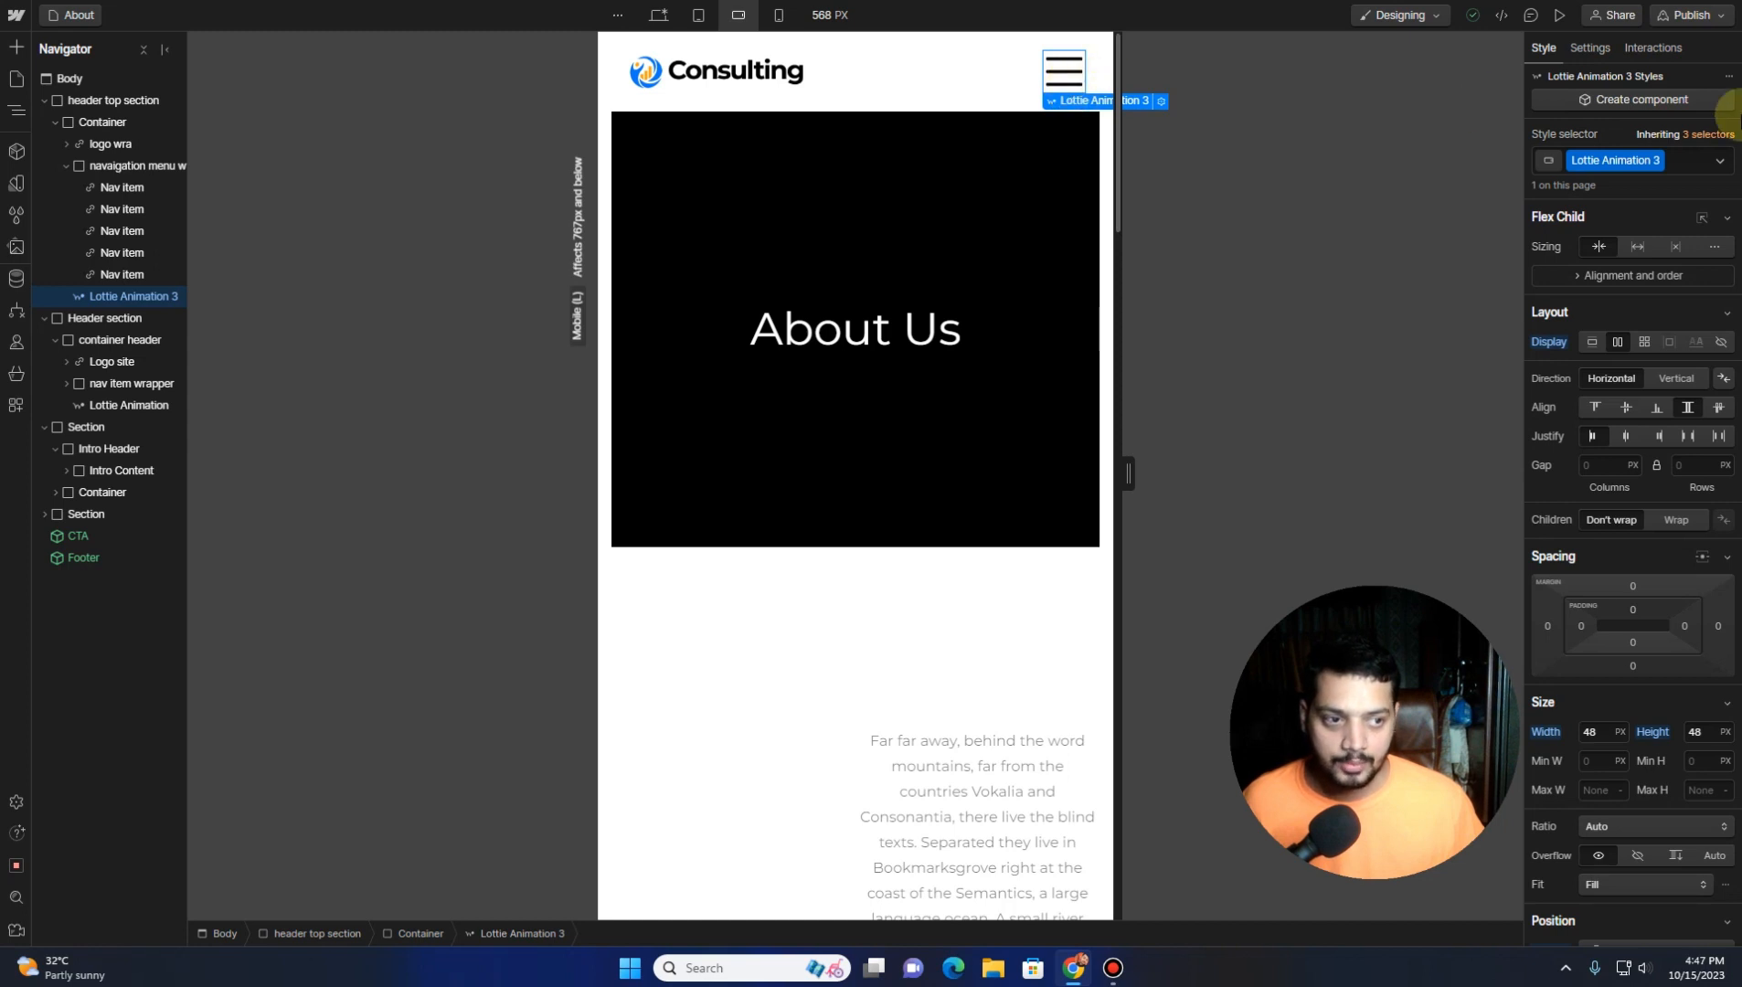
pyautogui.click(1675, 50)
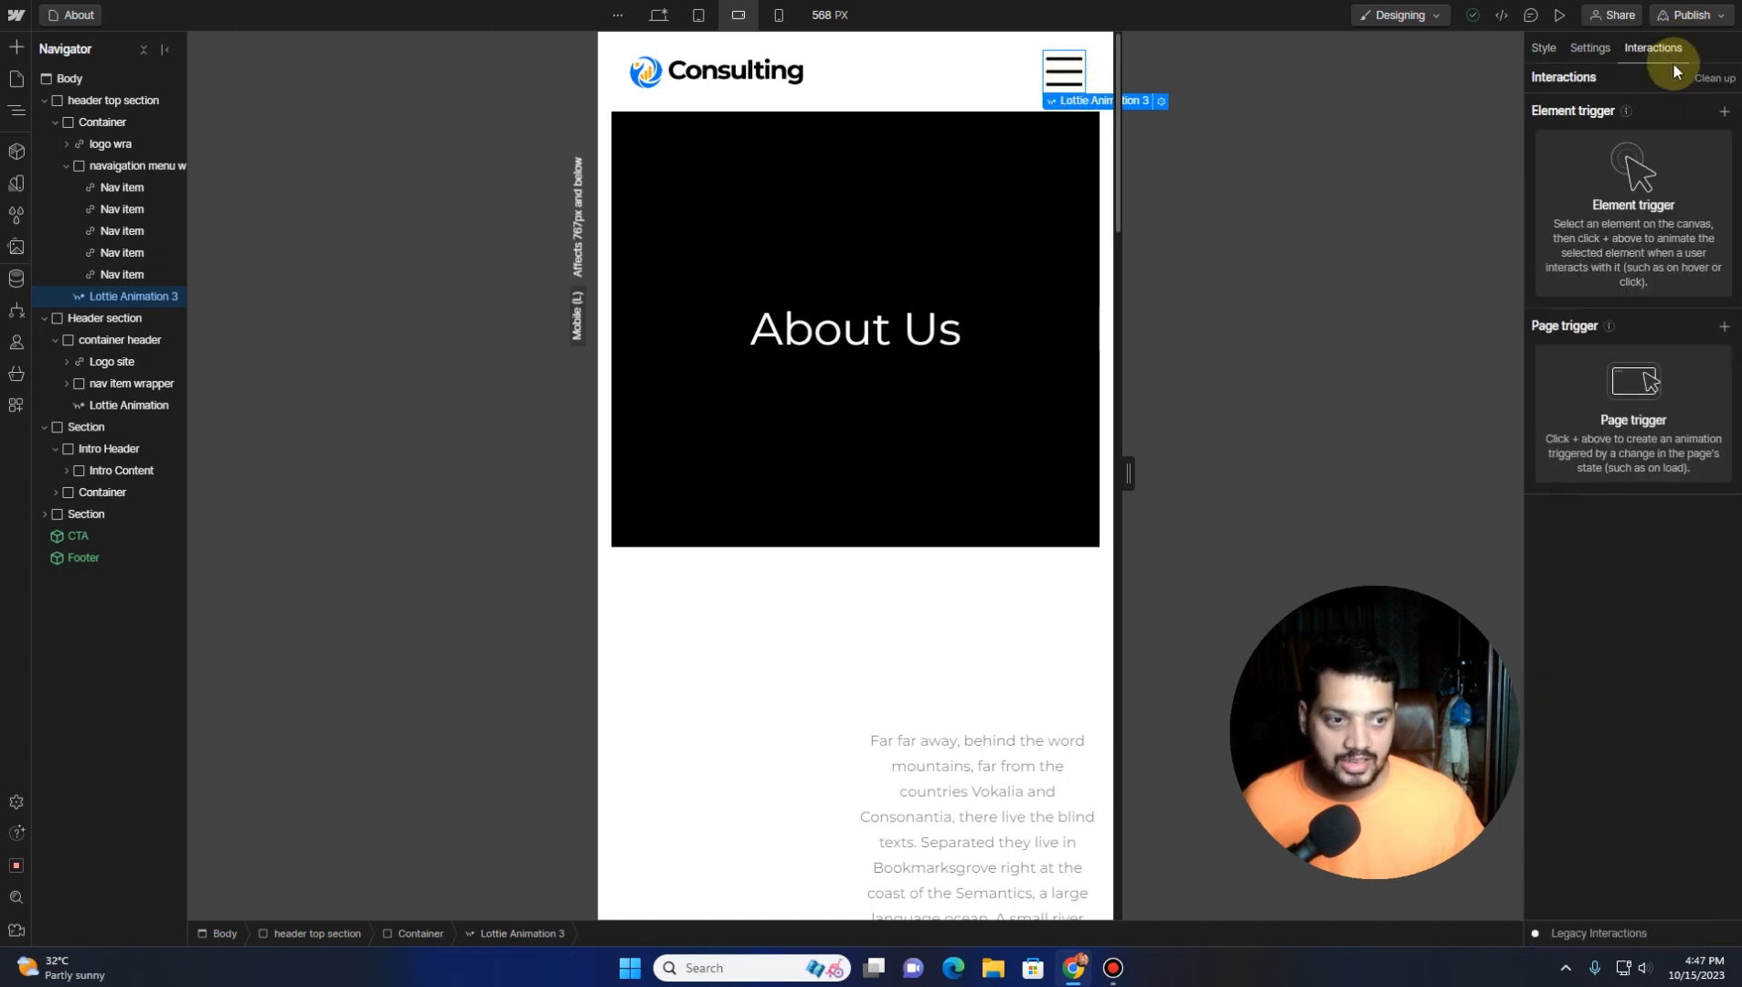
pyautogui.click(1720, 115)
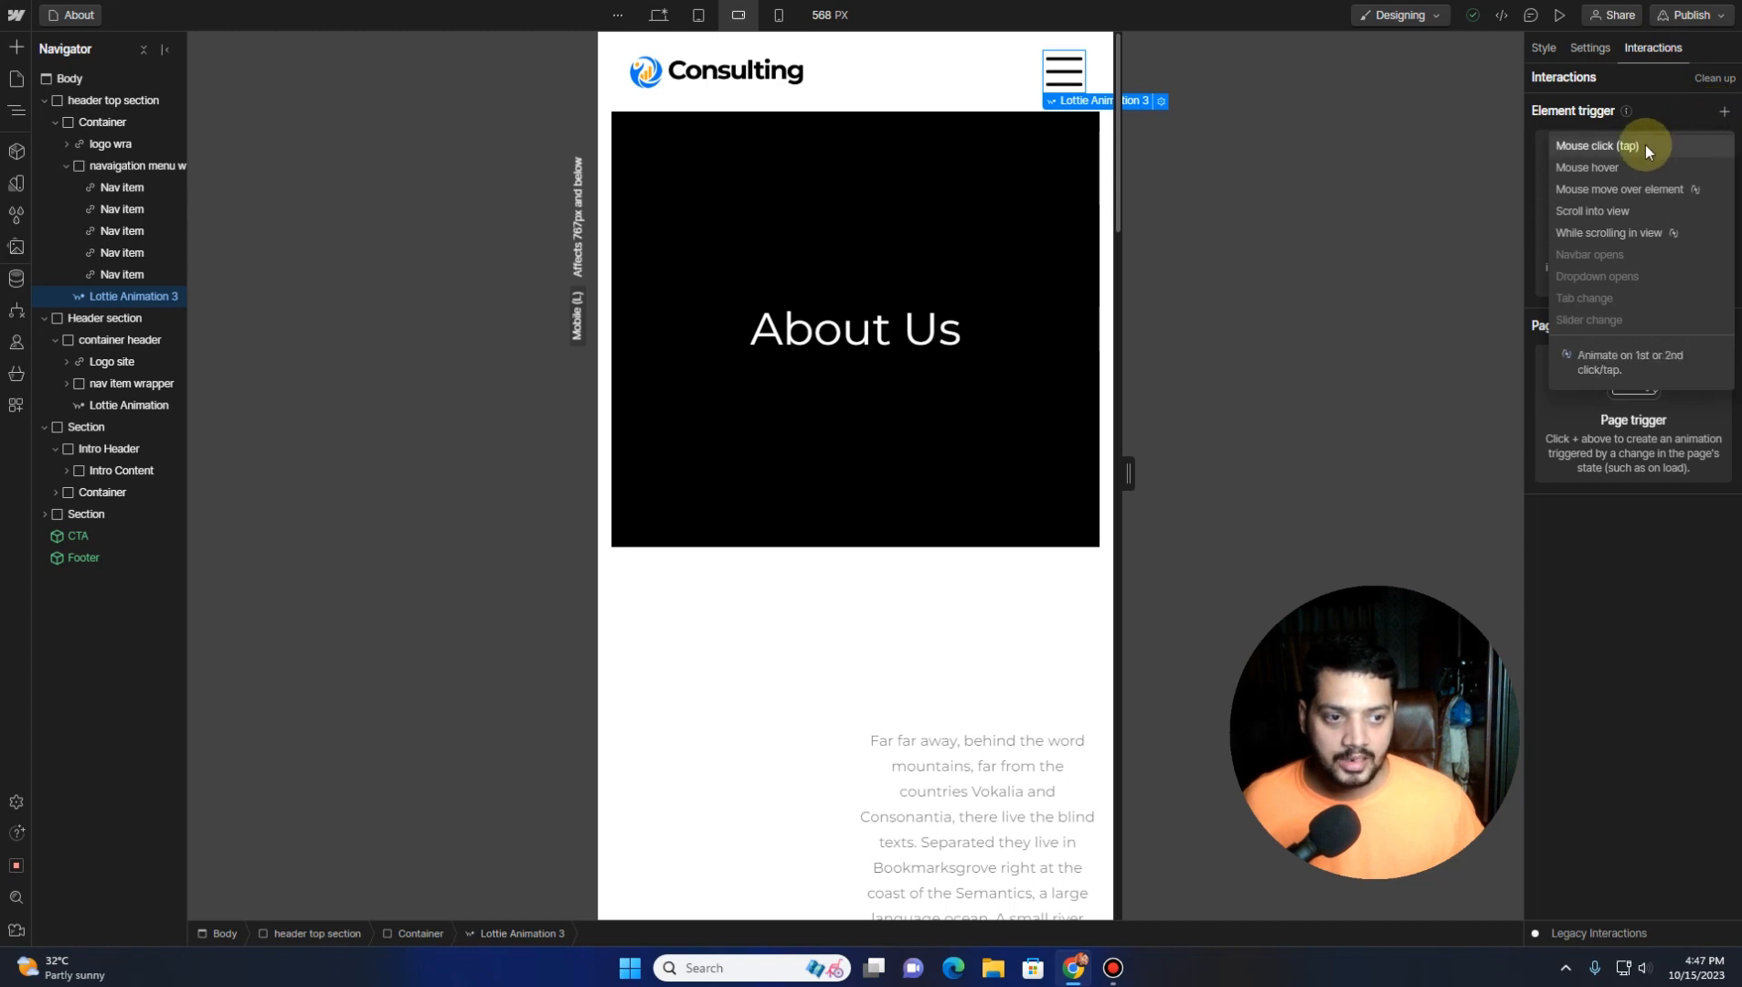
pyautogui.click(1646, 144)
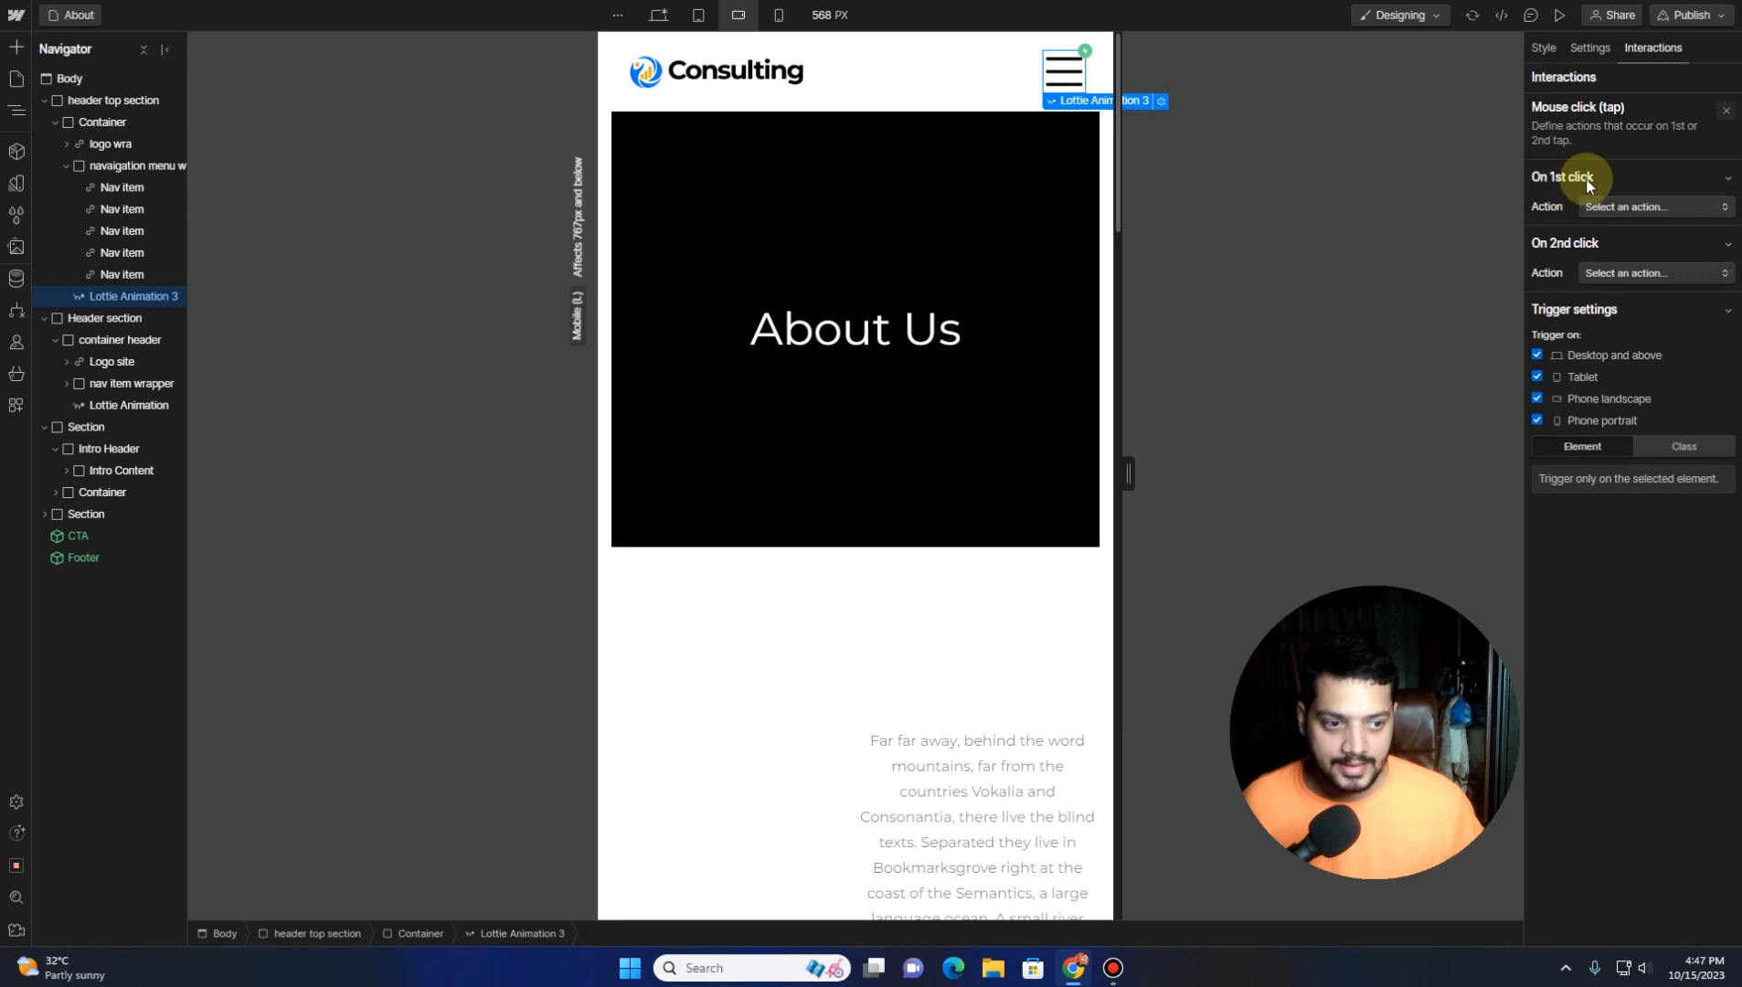
# Make the first click start a custom animation, creating a new timed animation named "navigation Menu Open"
pyautogui.click(1676, 208)
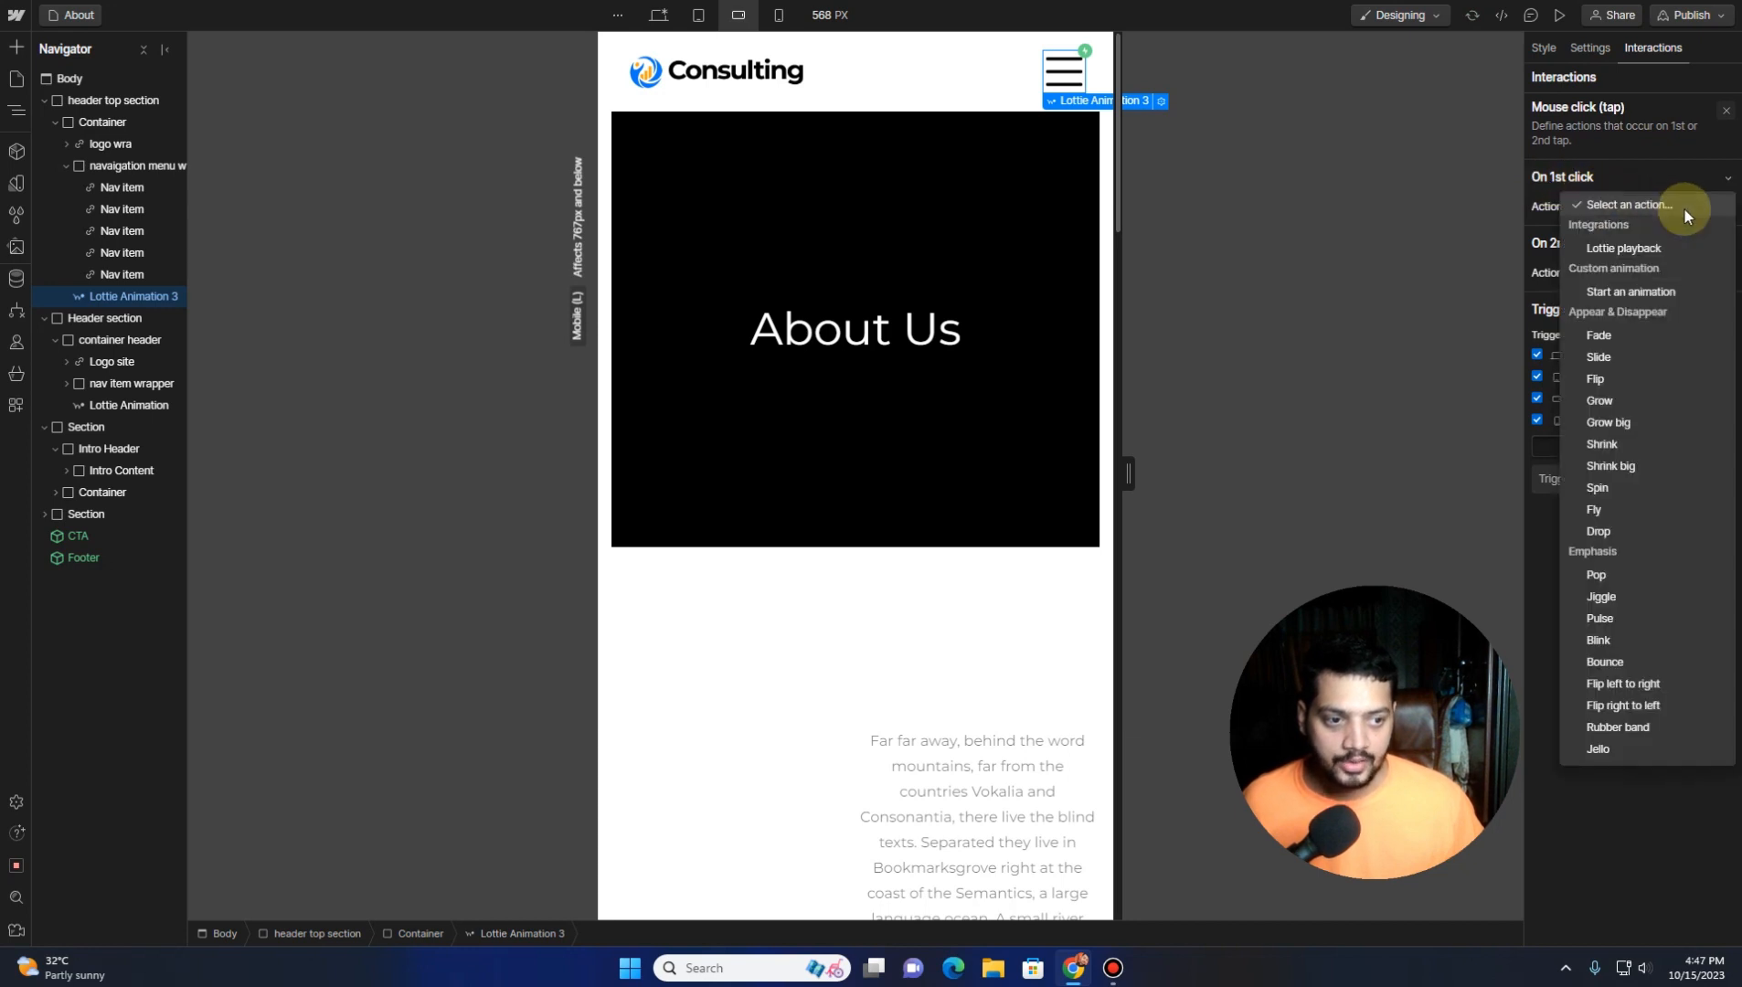
pyautogui.click(1655, 294)
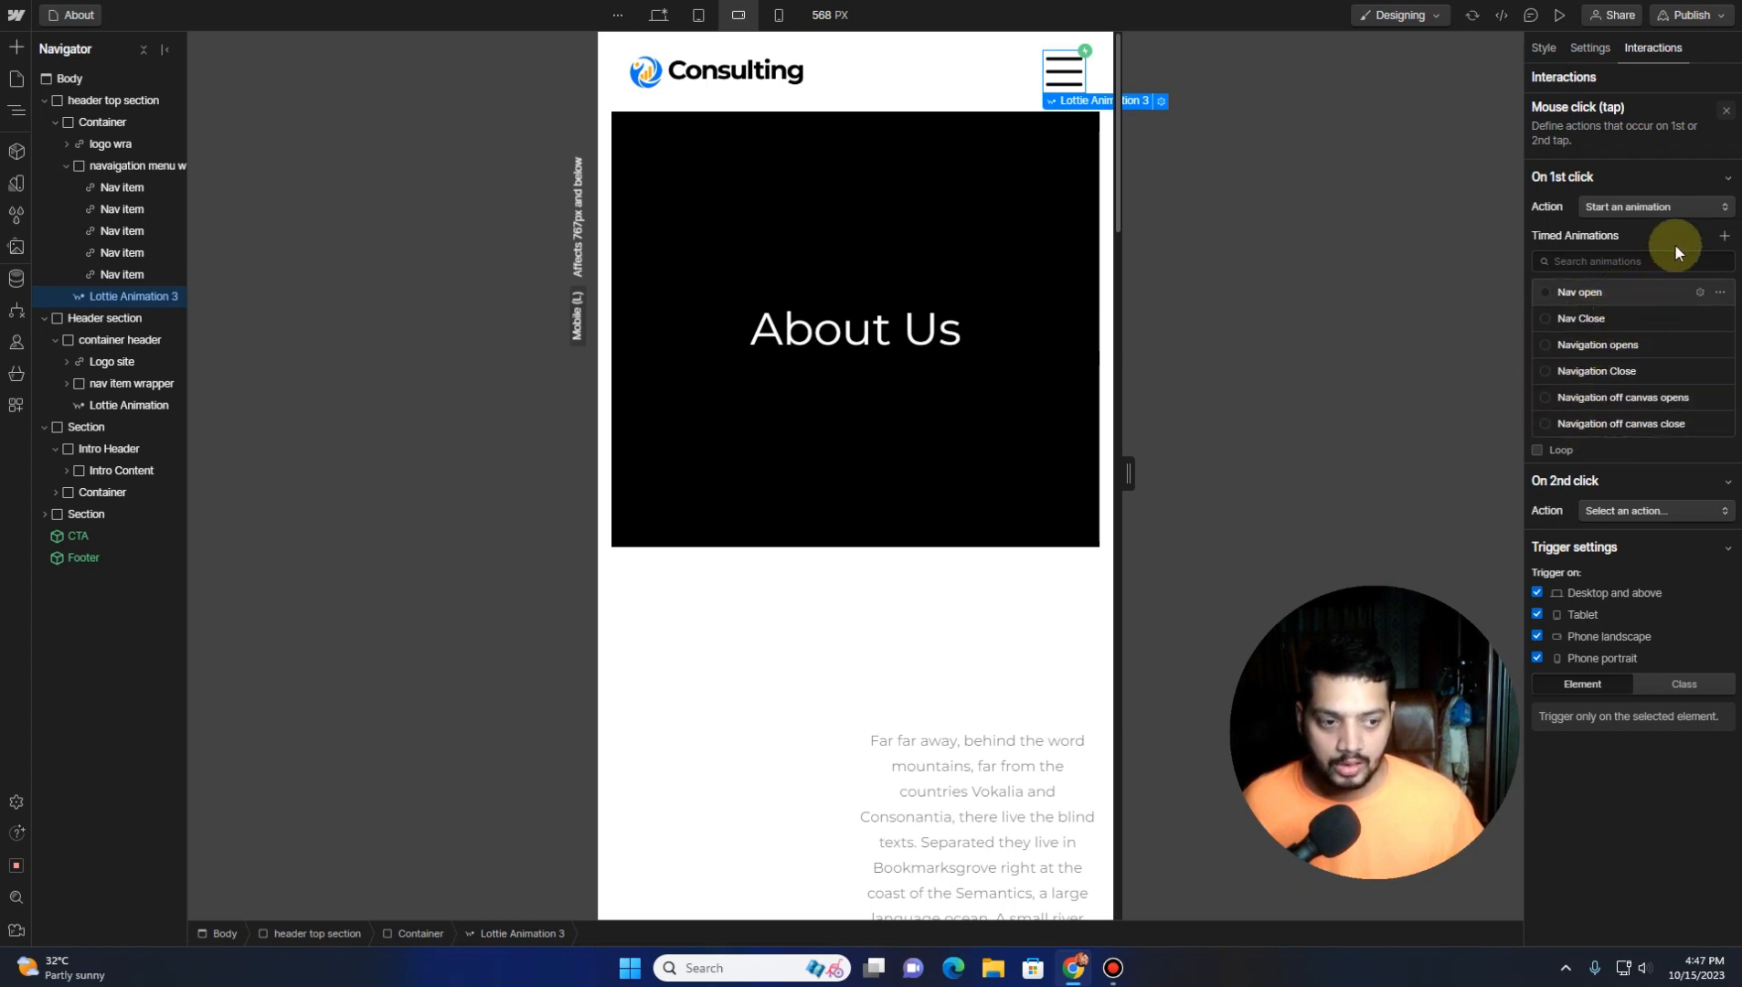
pyautogui.click(1724, 239)
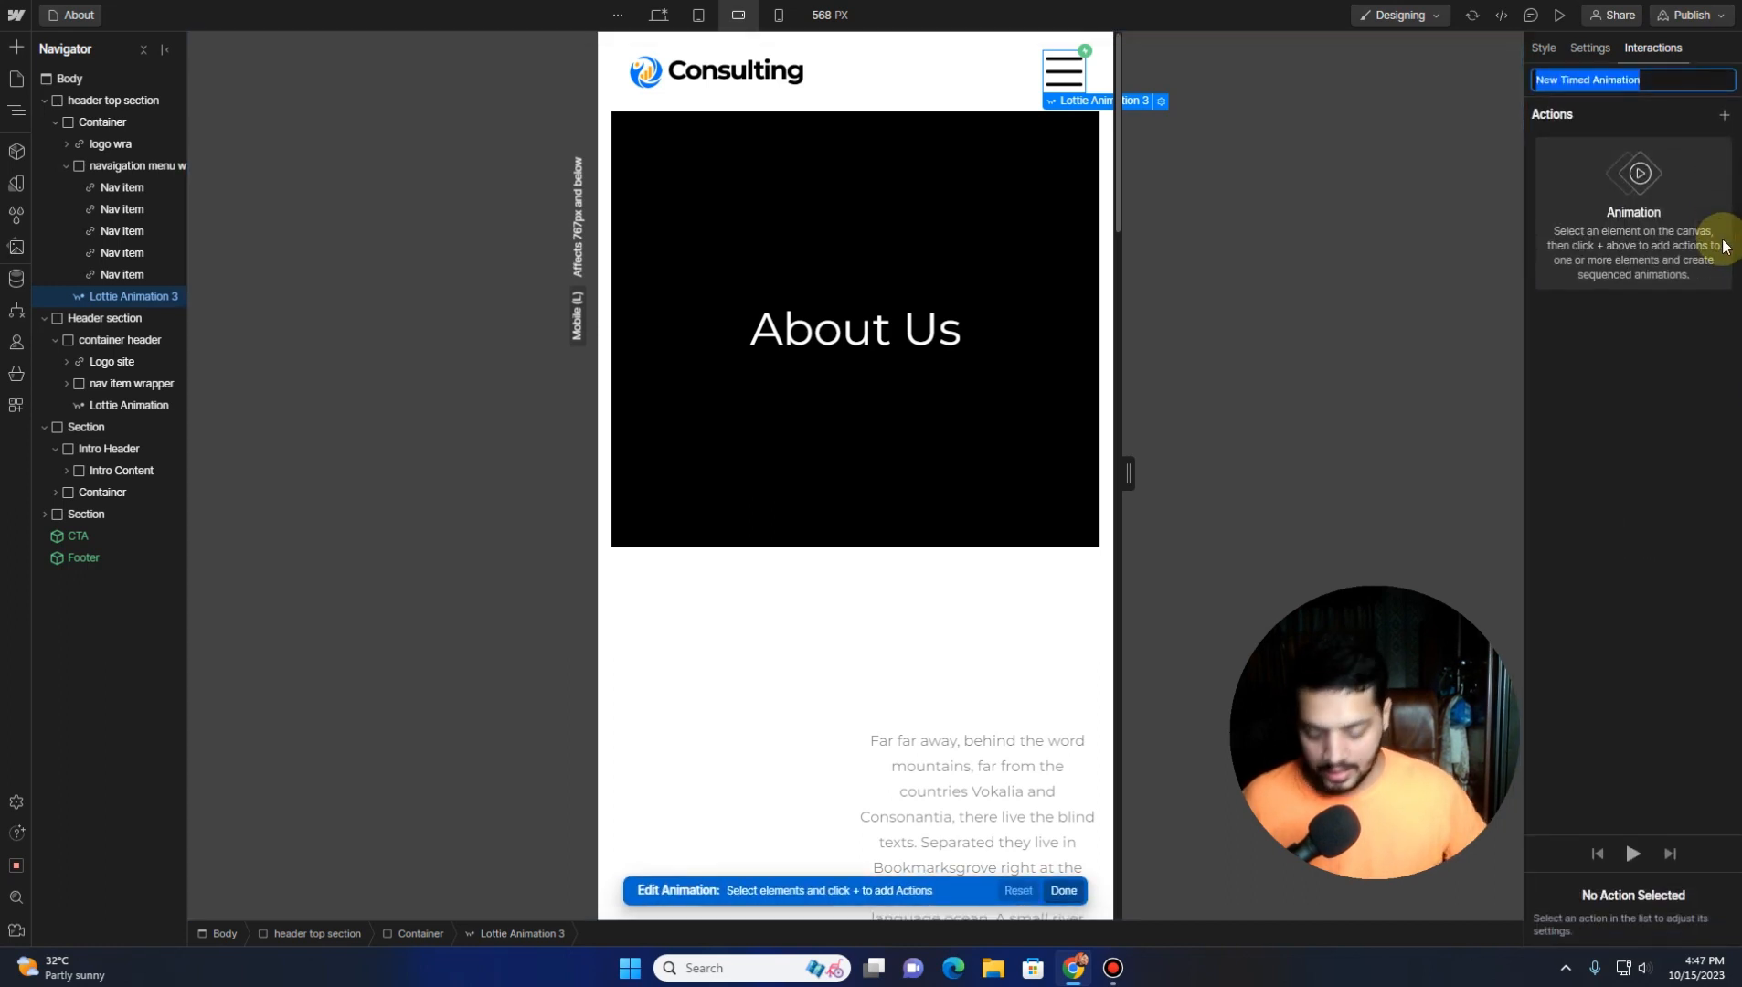
pyautogui.write('naviga')
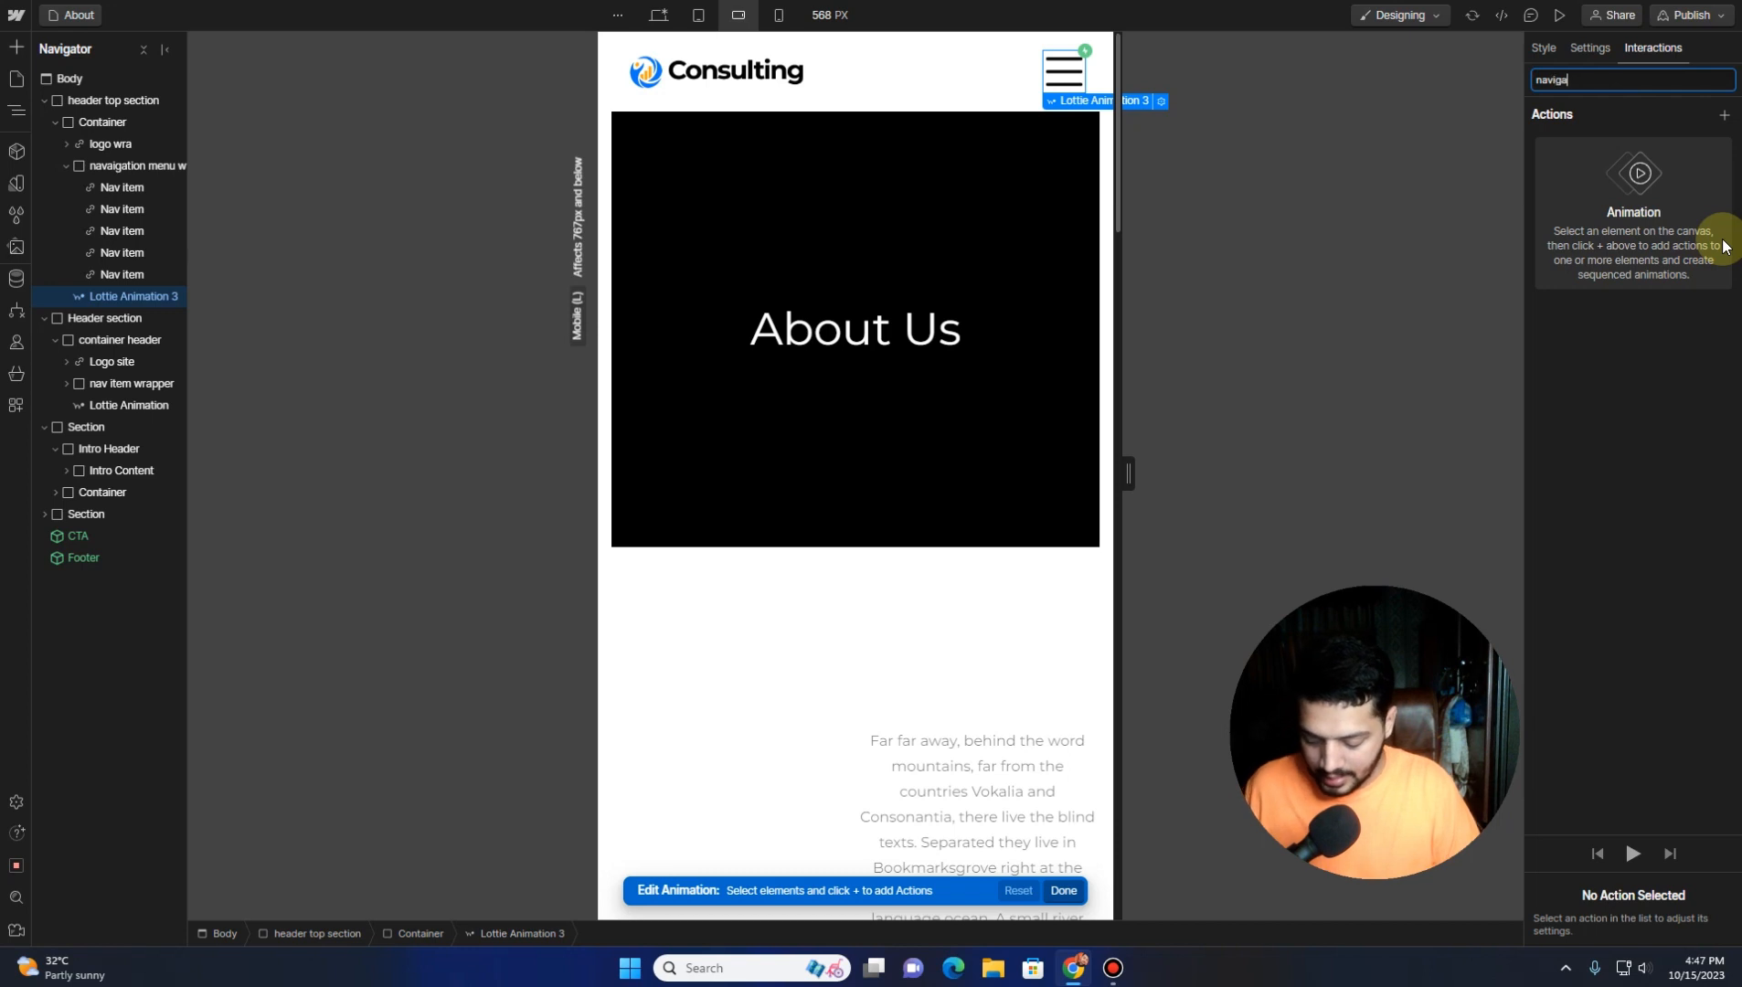
pyautogui.write('tion Menu O')
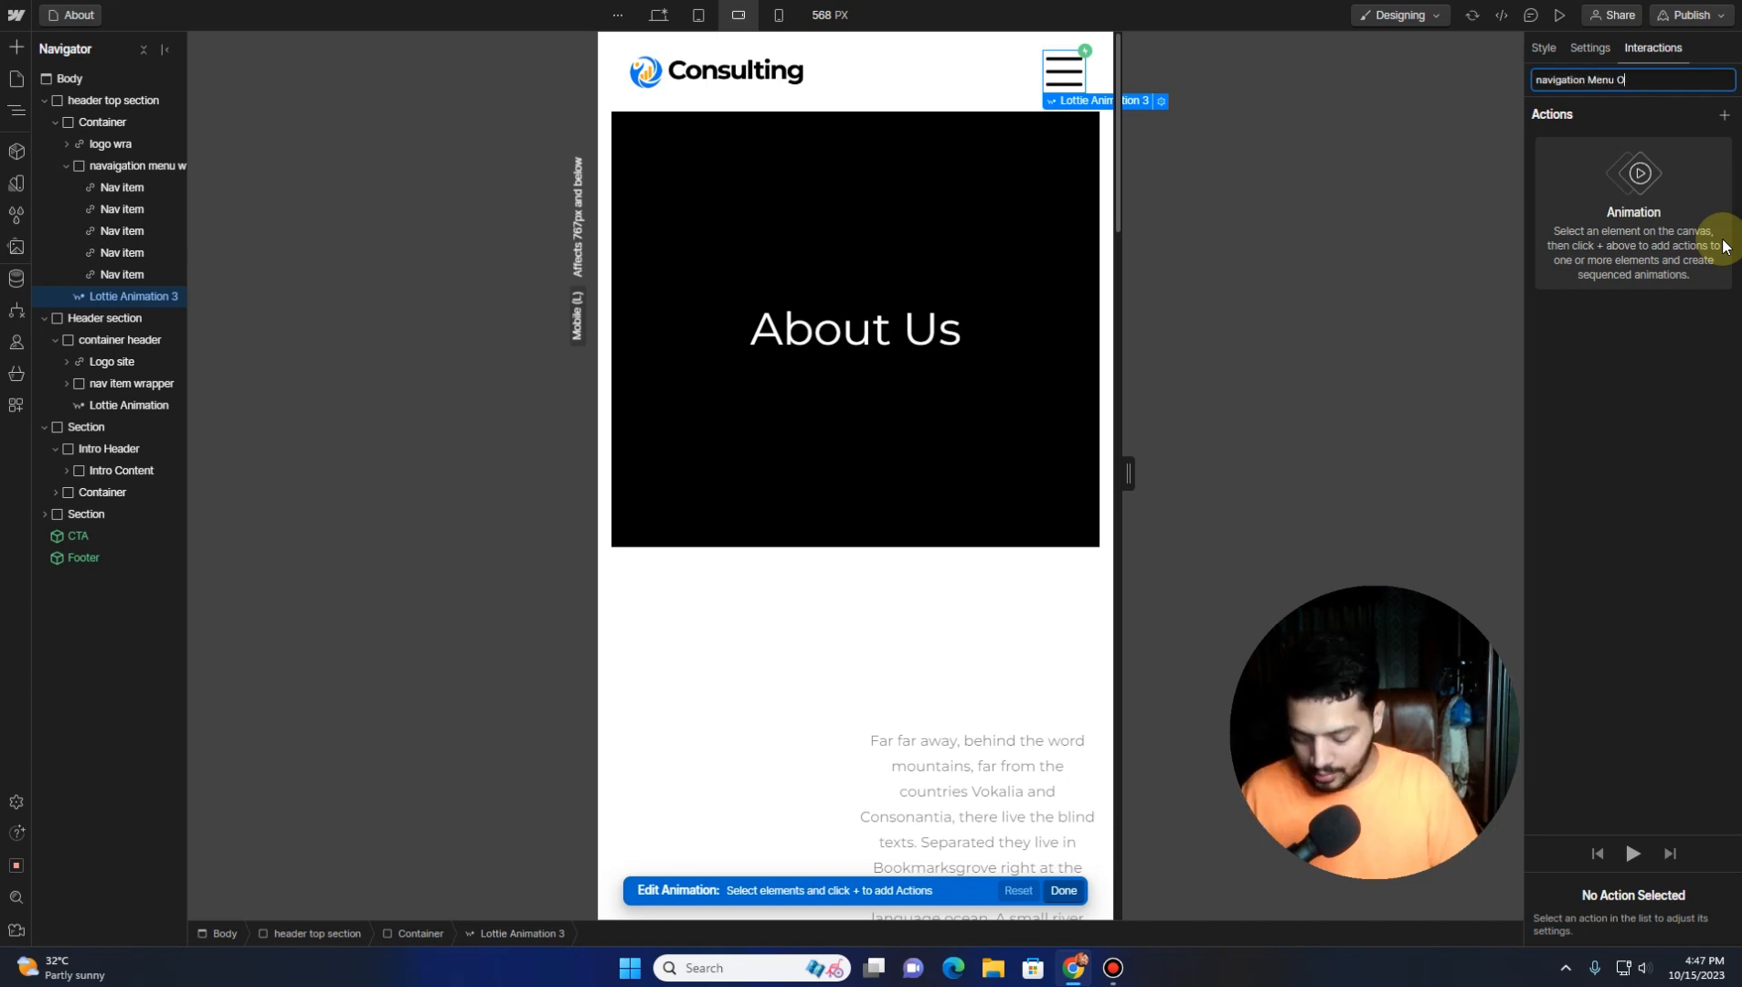
pyautogui.write('pen')
pyautogui.press('Return')
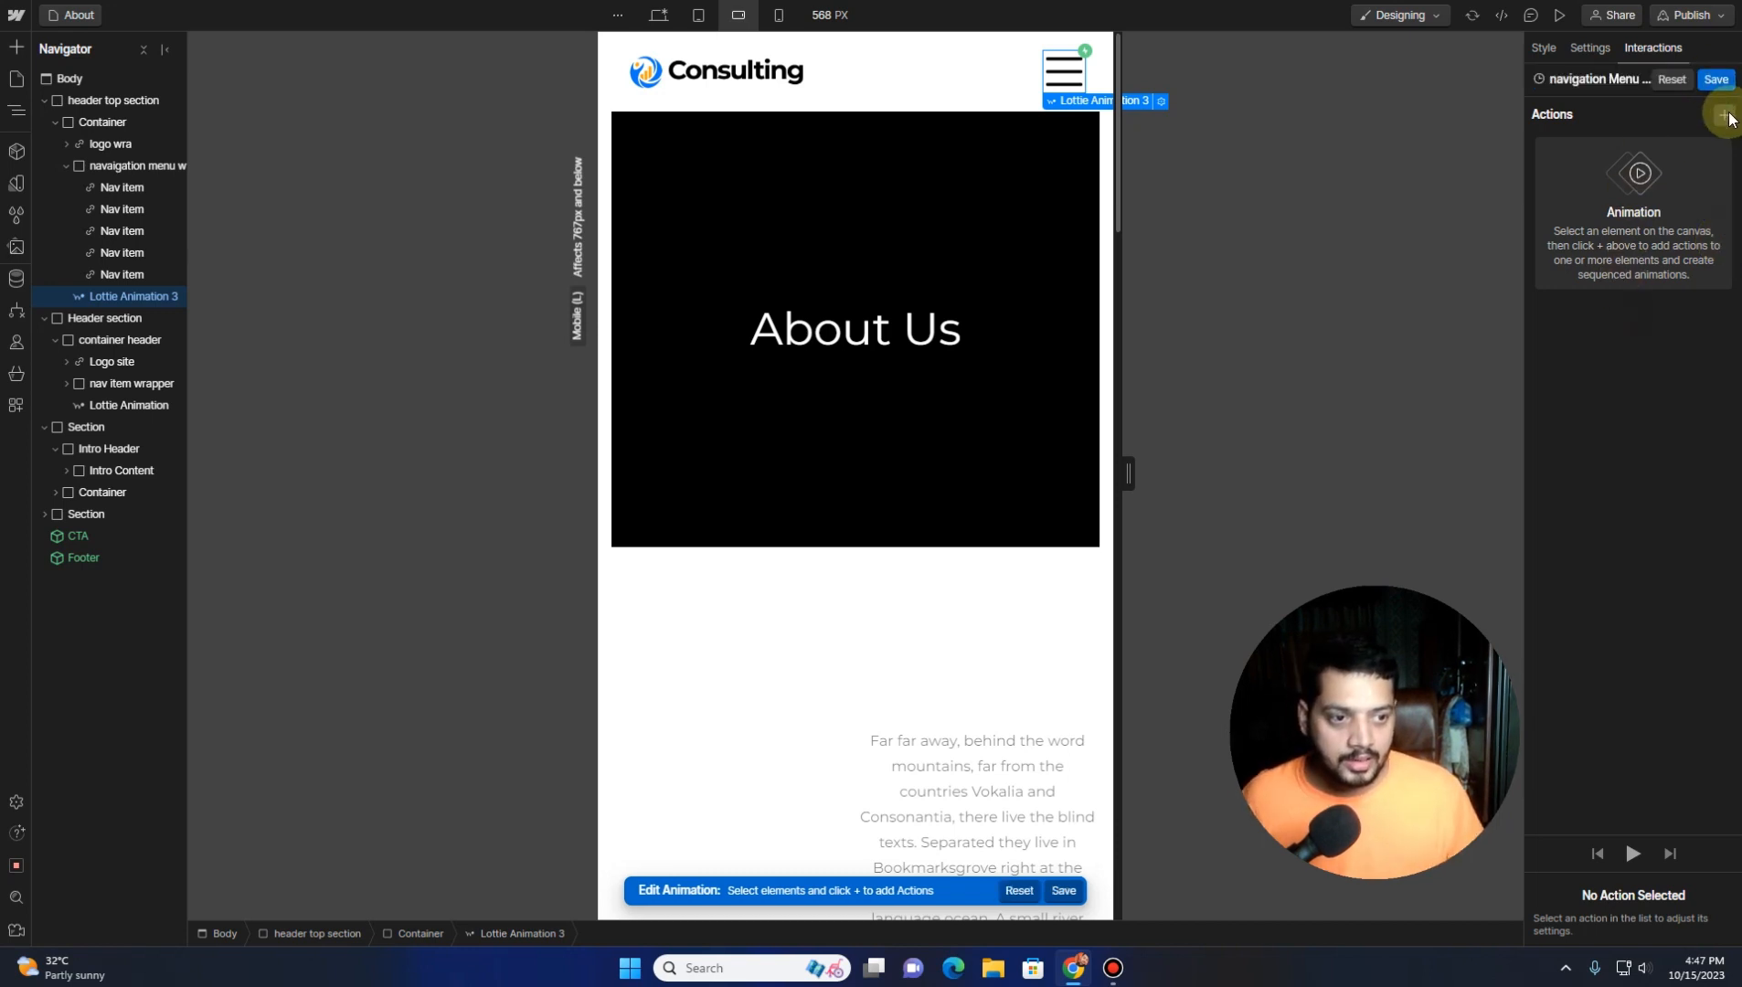
# Add a Lottie action for the header's hamburger Lottie animation to the opening animation and set its end position to 30%
pyautogui.click(1725, 115)
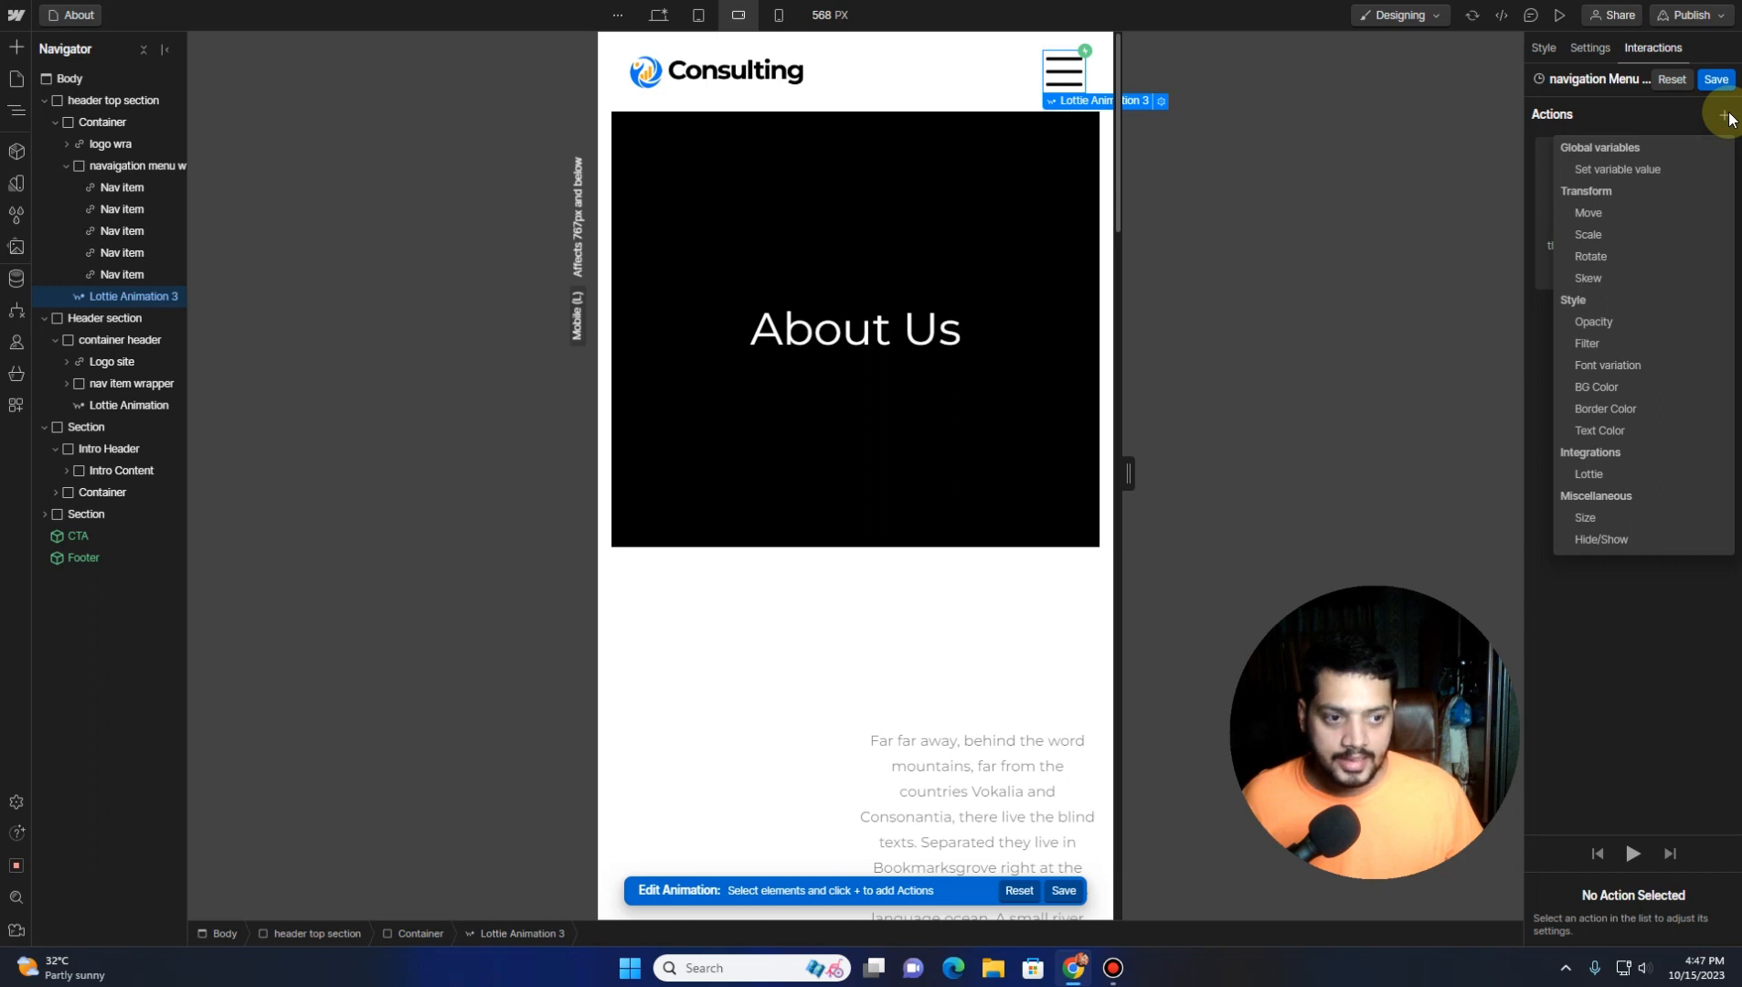
pyautogui.click(1058, 73)
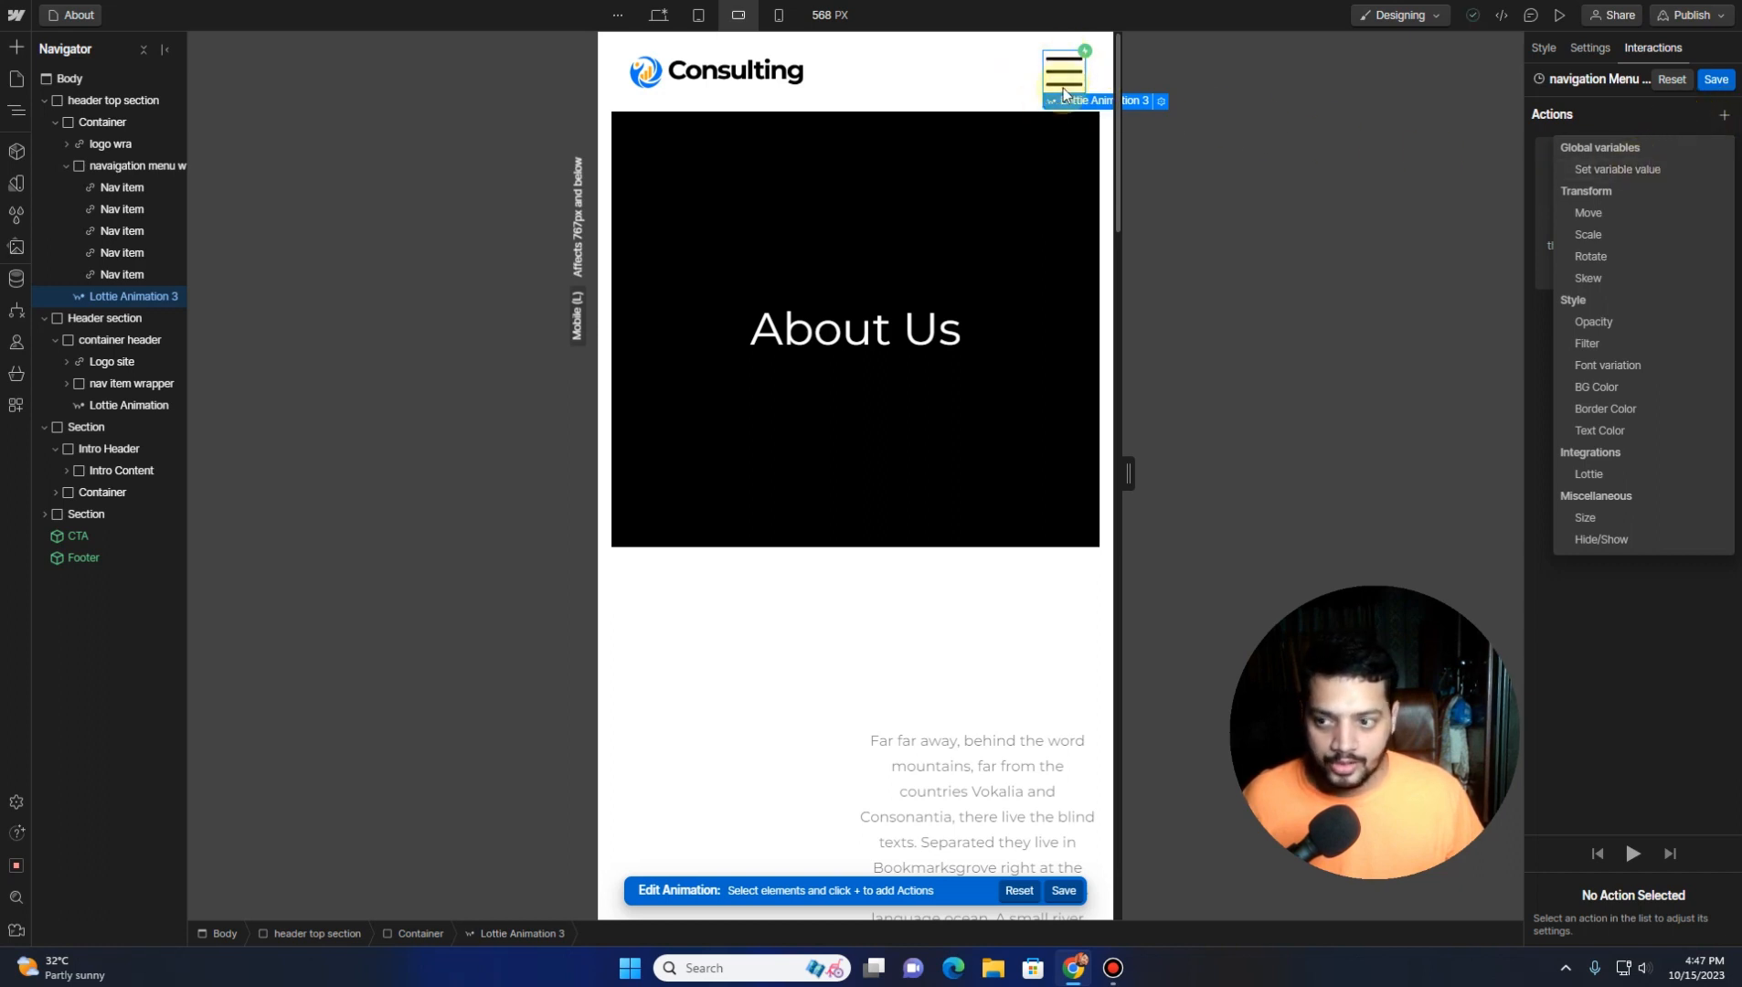
pyautogui.click(127, 301)
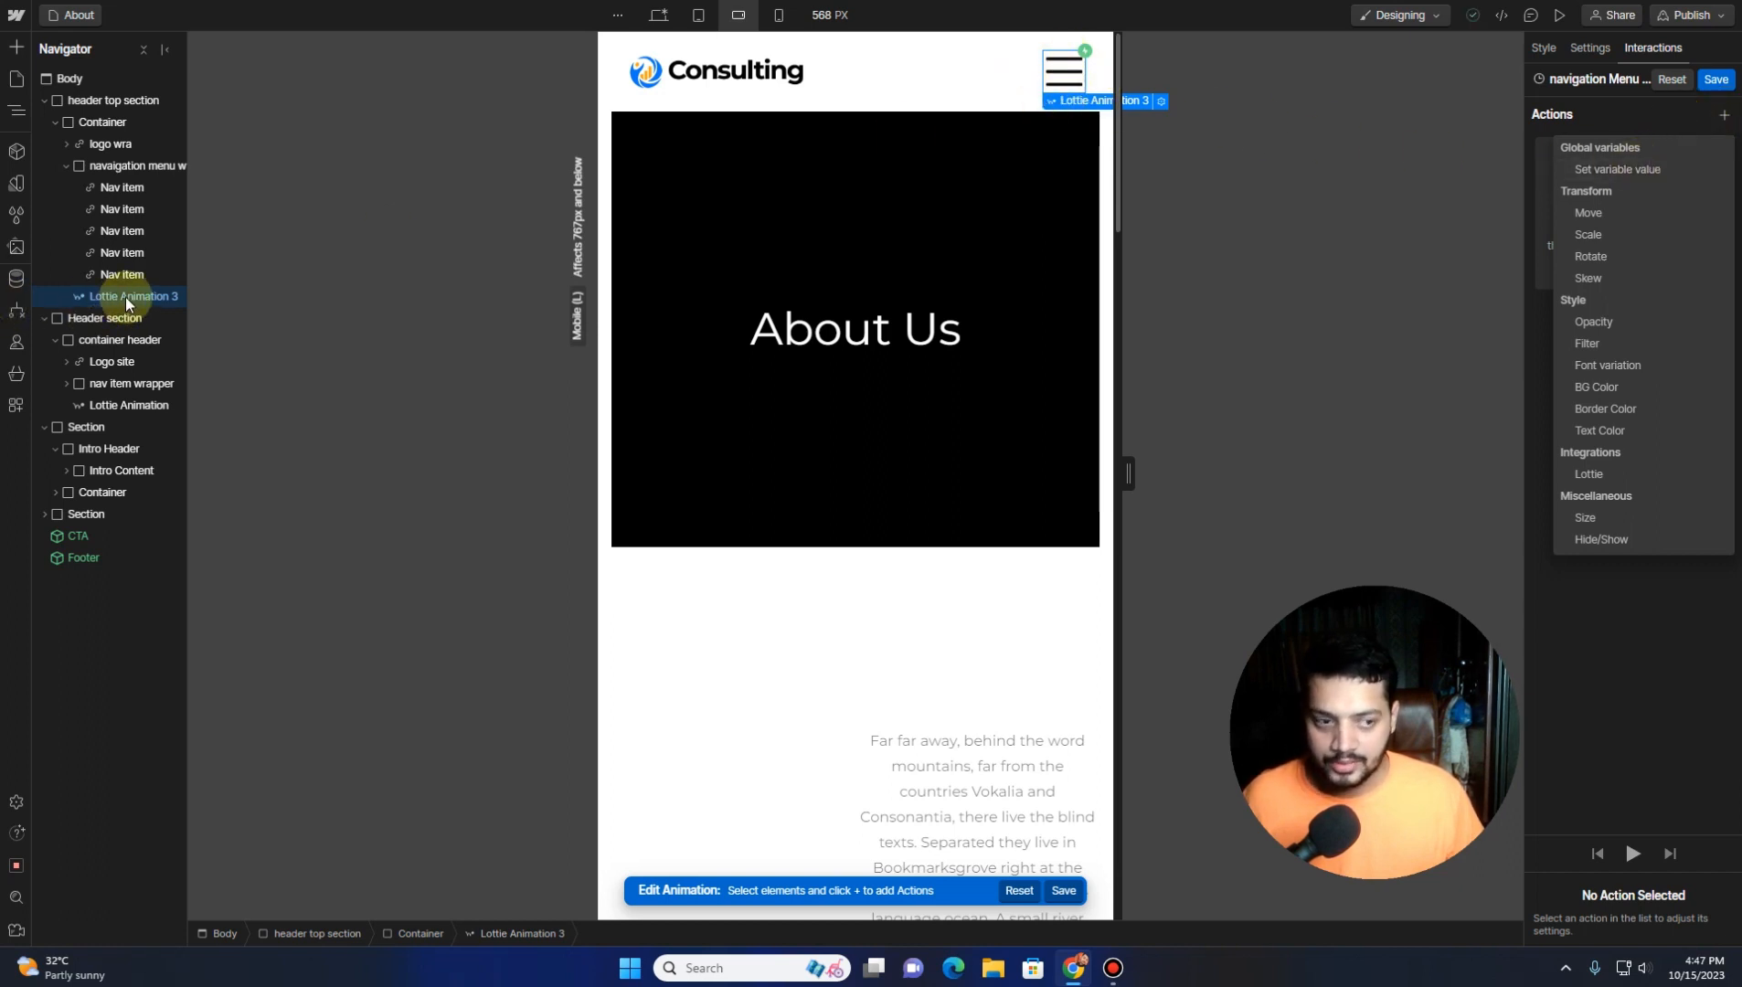
pyautogui.click(1608, 474)
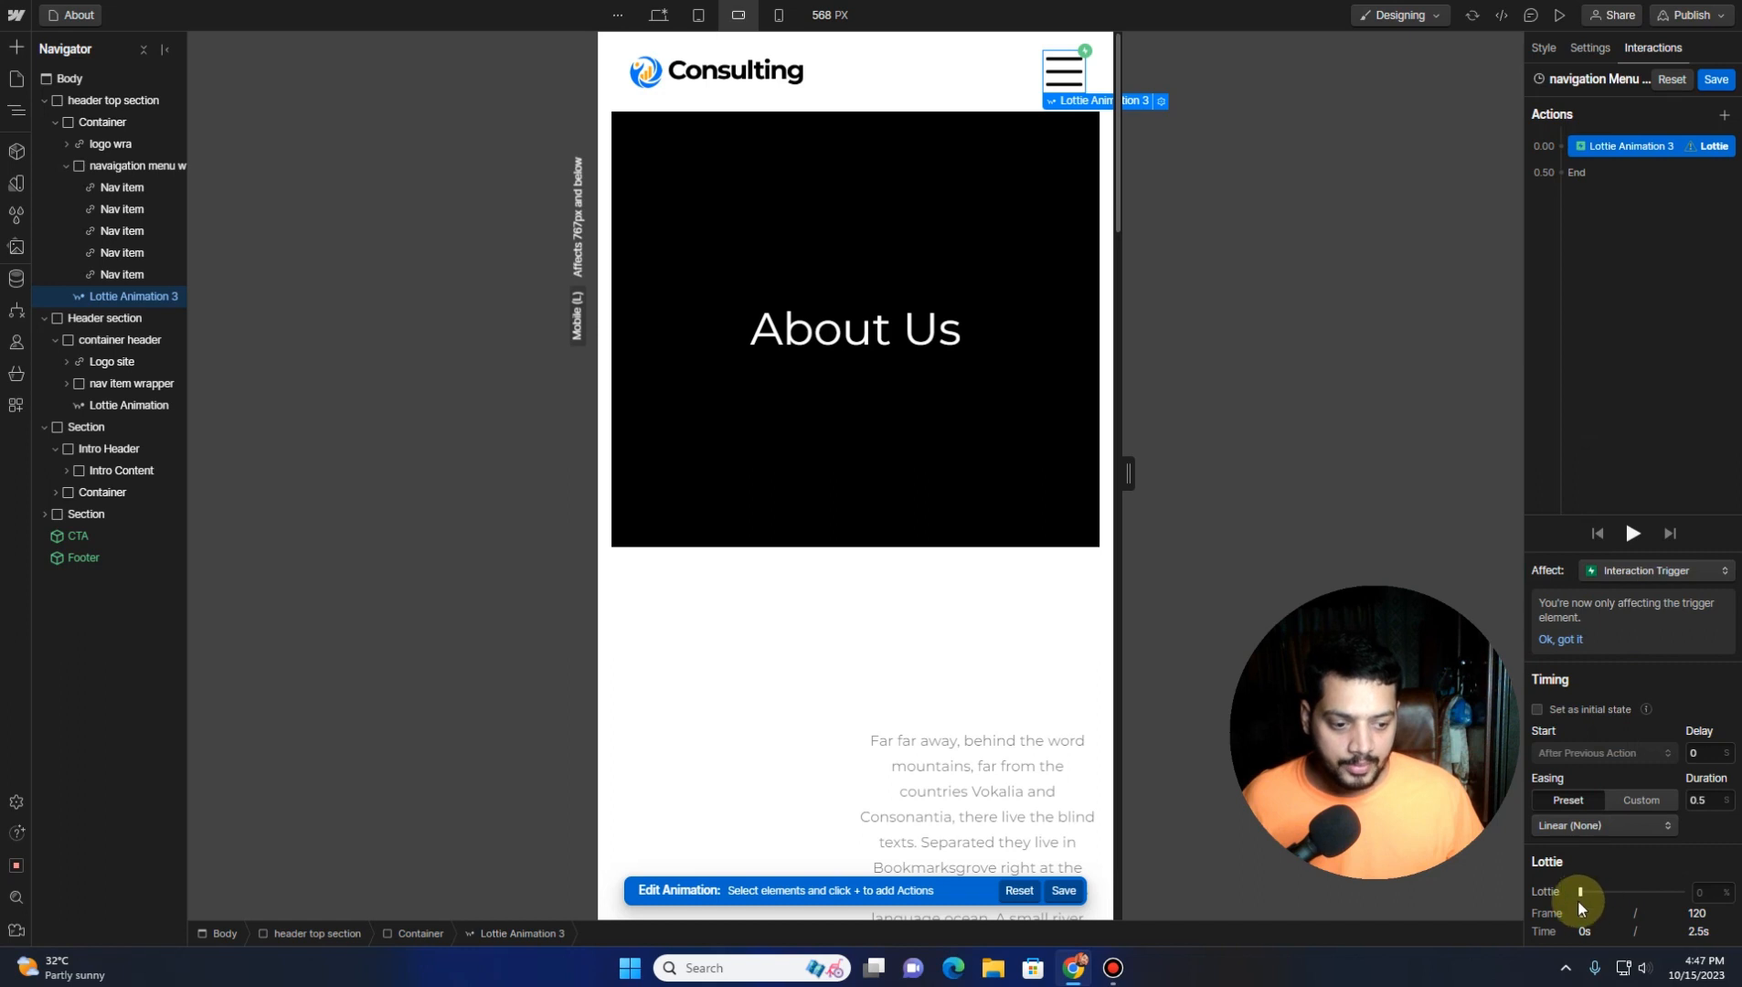
pyautogui.moveTo(1580, 893); pyautogui.dragTo(1615, 891)
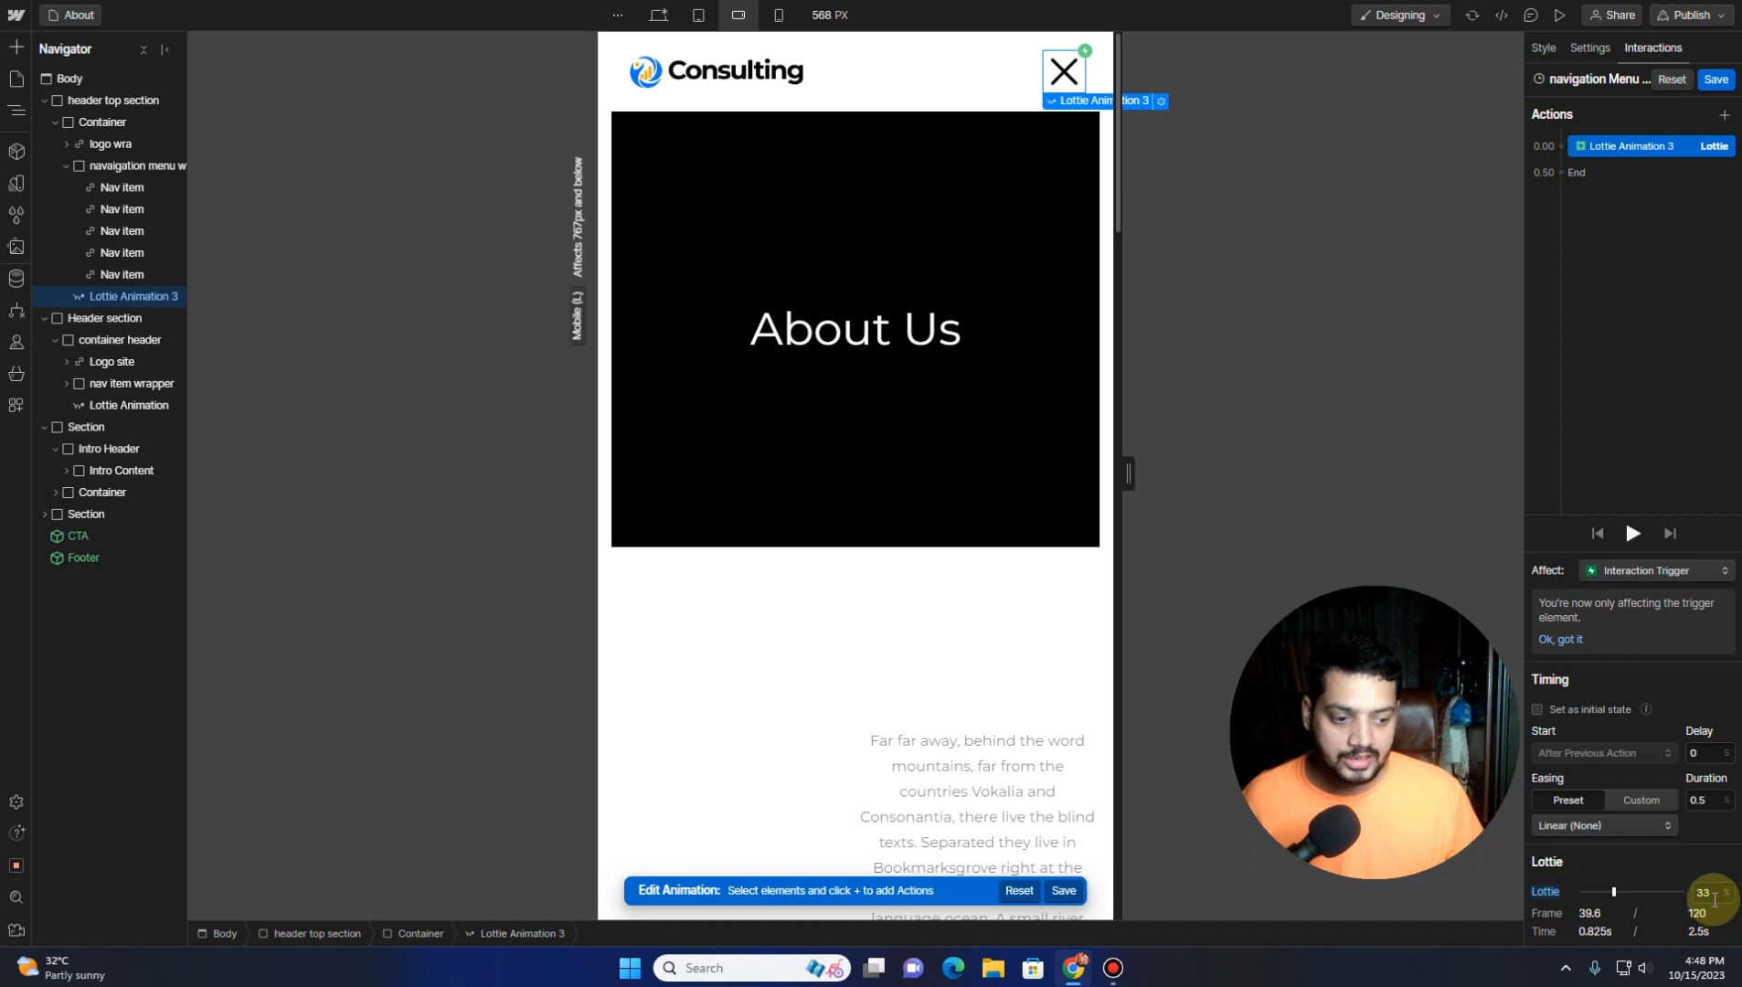
pyautogui.click(1714, 899)
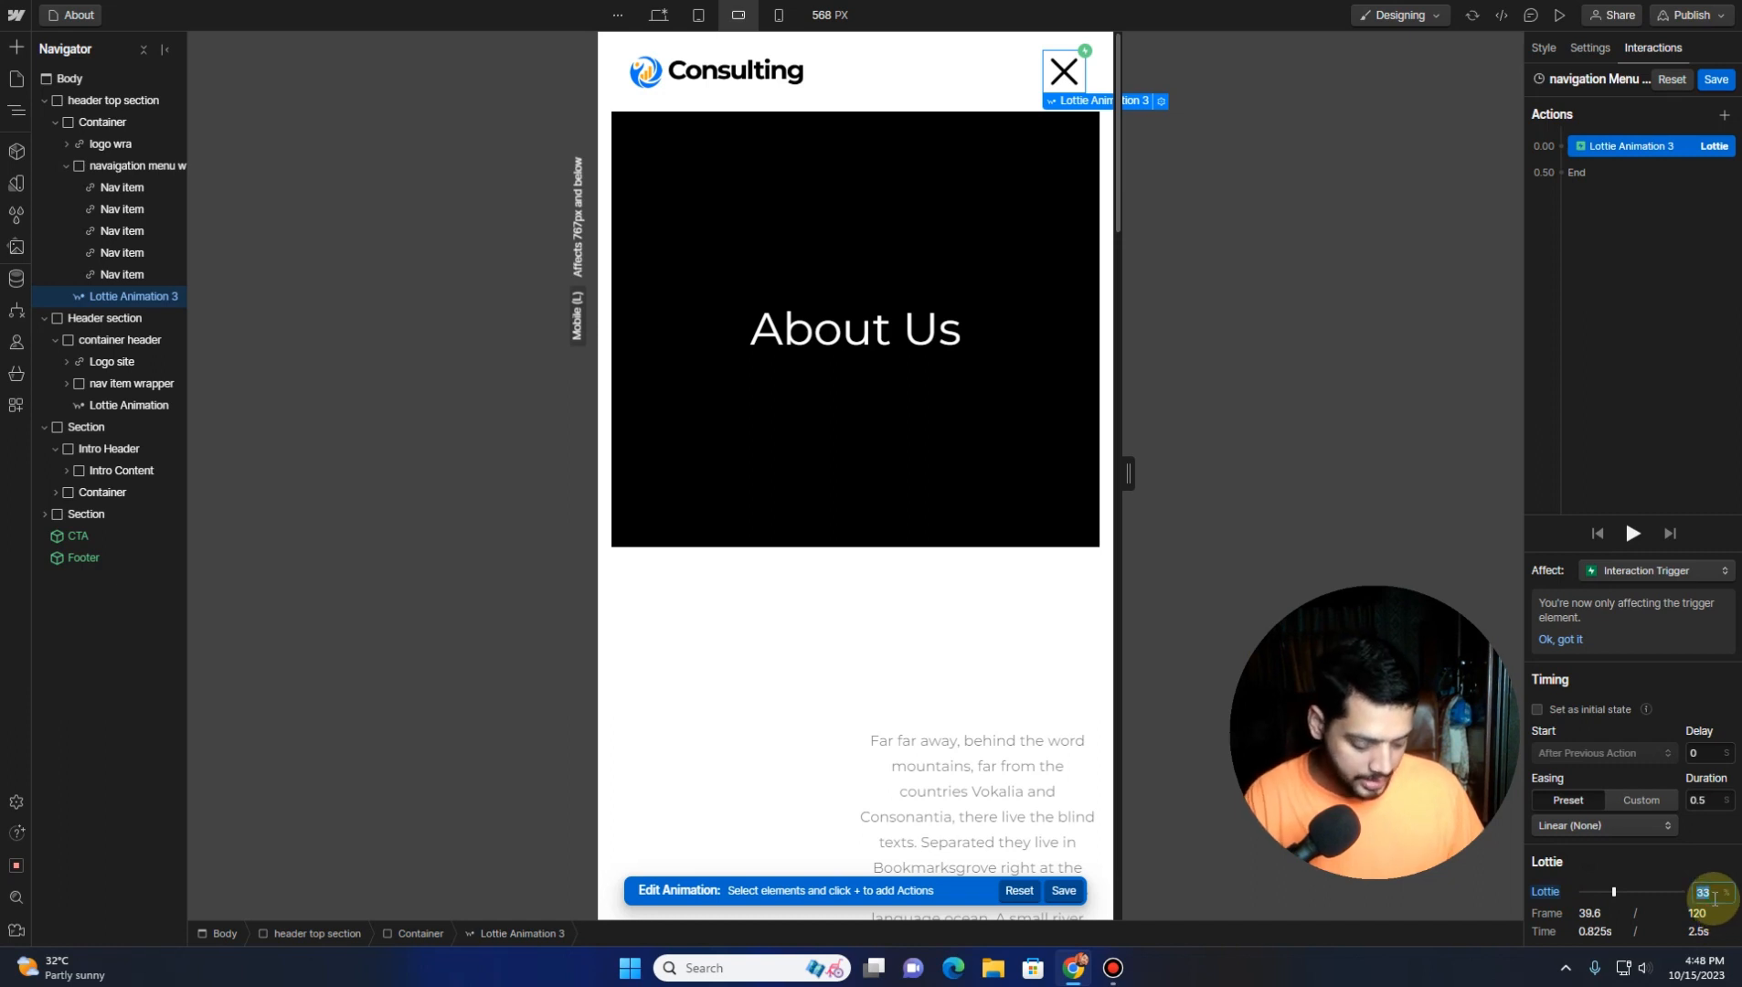
pyautogui.write('32')
pyautogui.press('Return')
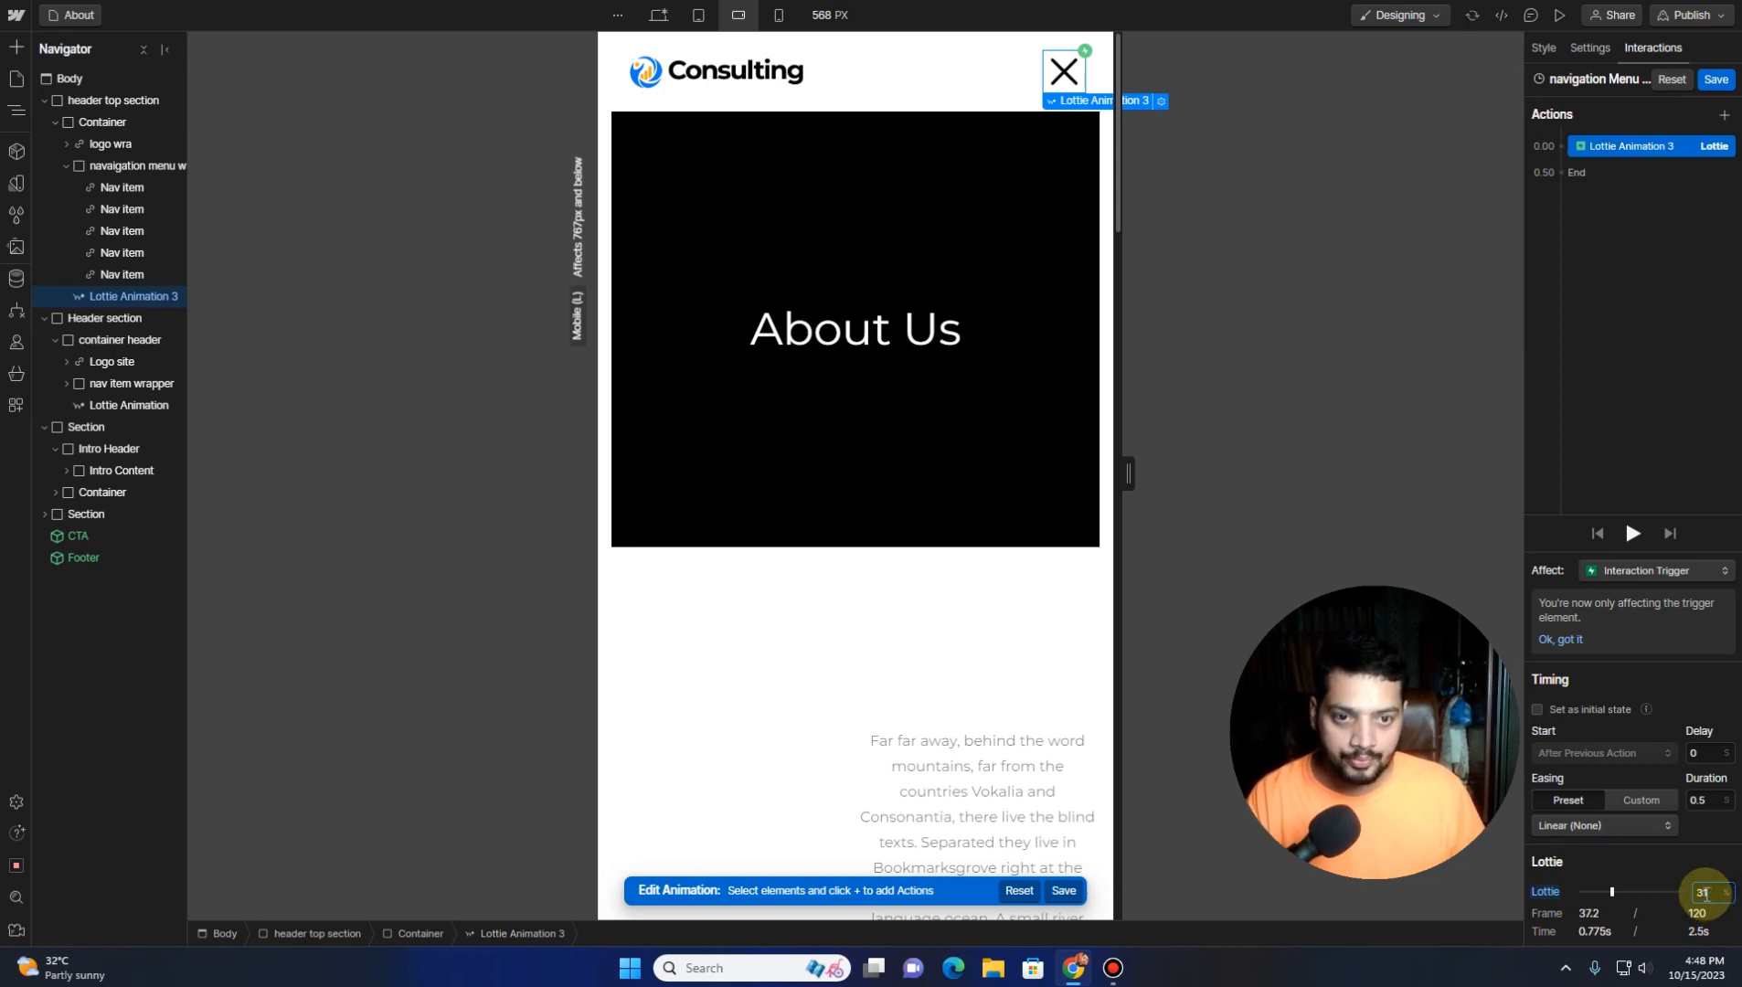
pyautogui.press('Return')
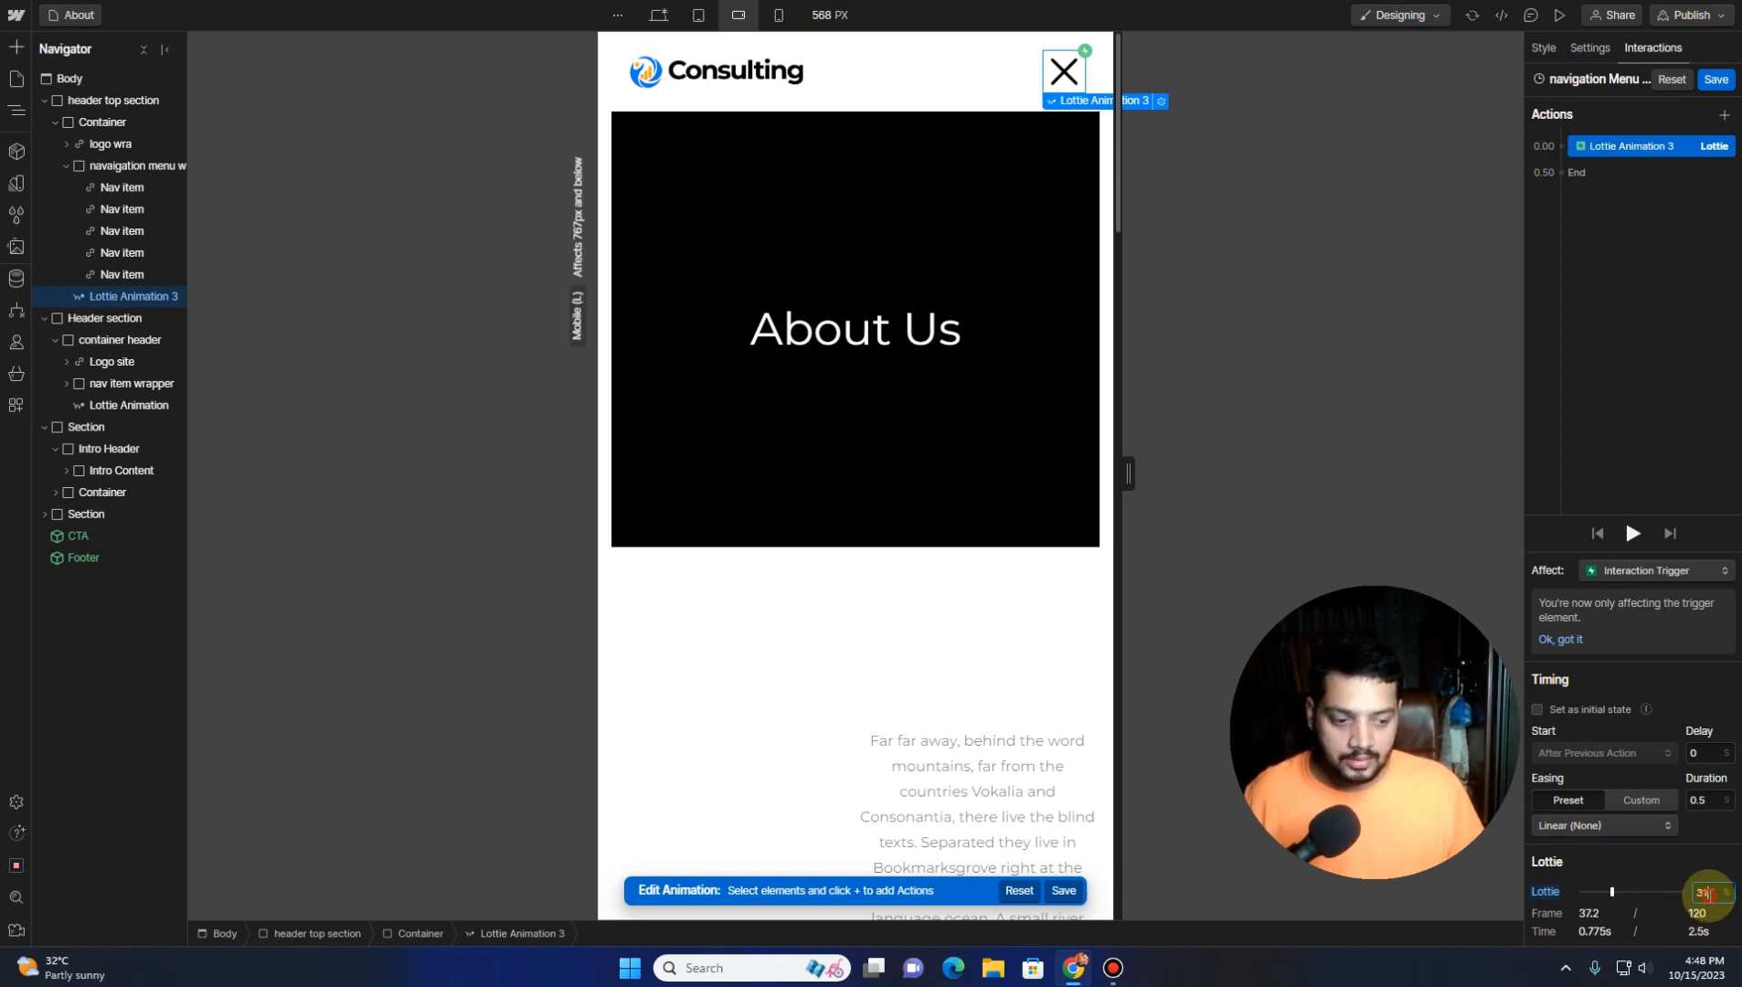
pyautogui.press('Down')
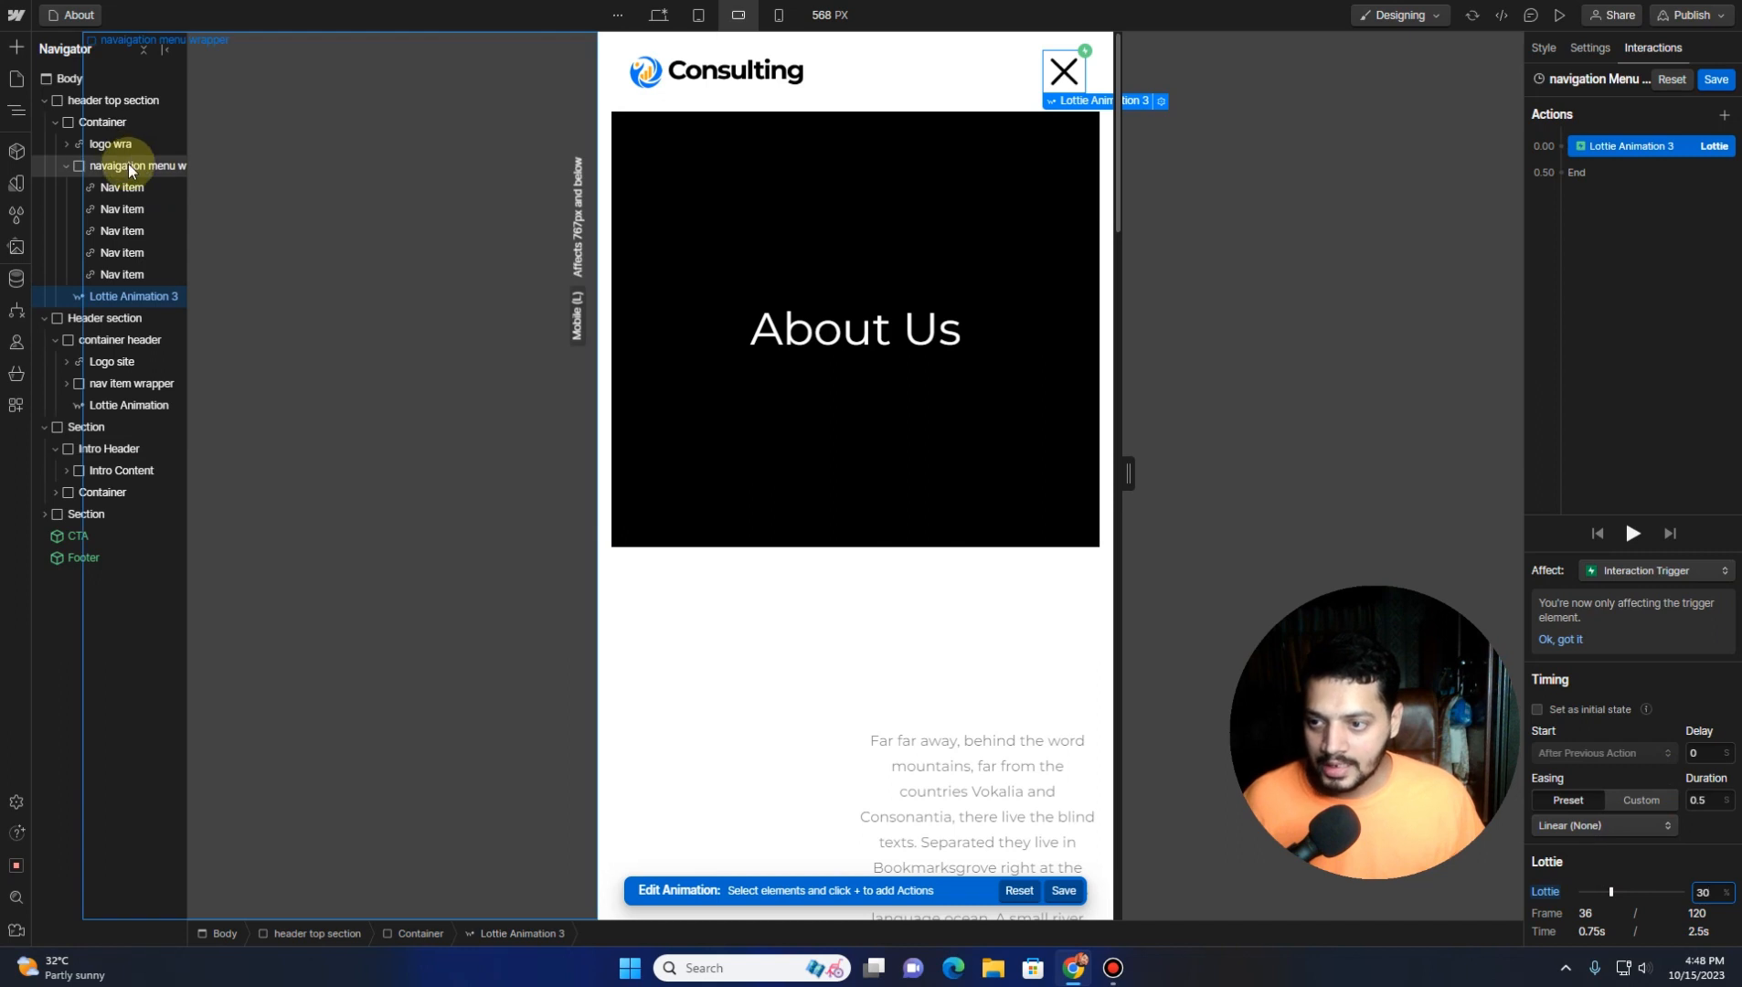
# Add a Move action for the navigation menu wrapper alongside the Lottie action, affecting the element's class
pyautogui.click(108, 170)
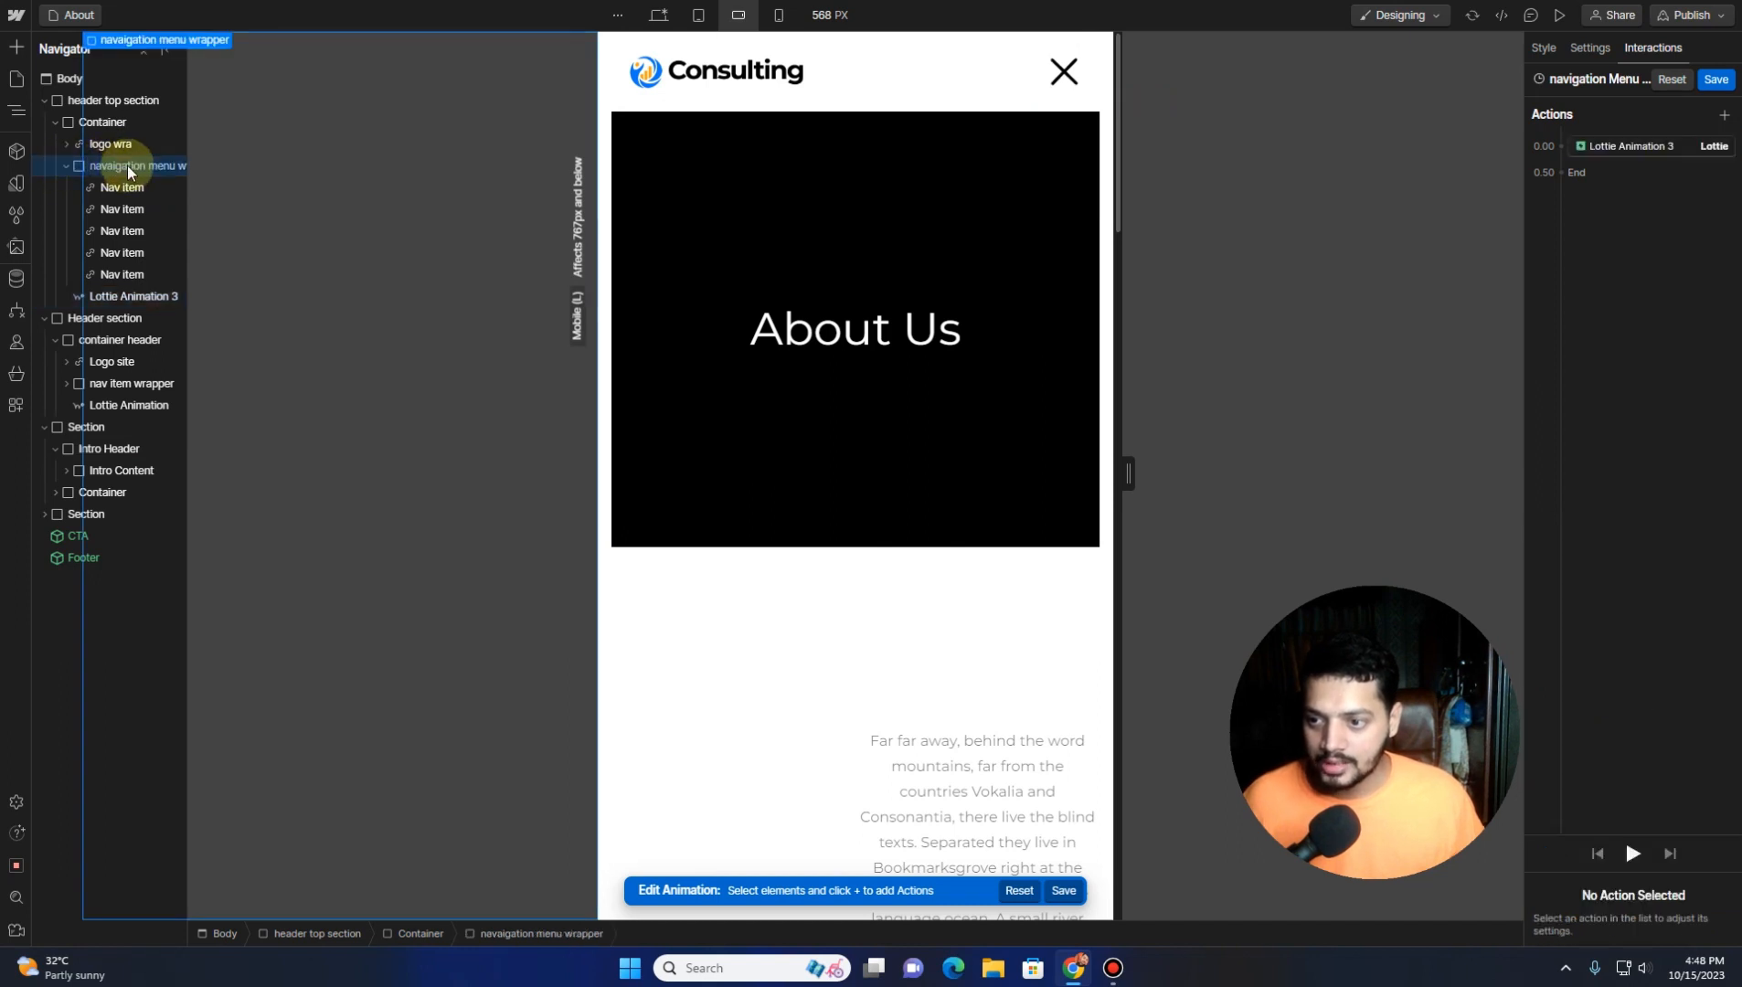
pyautogui.click(1561, 146)
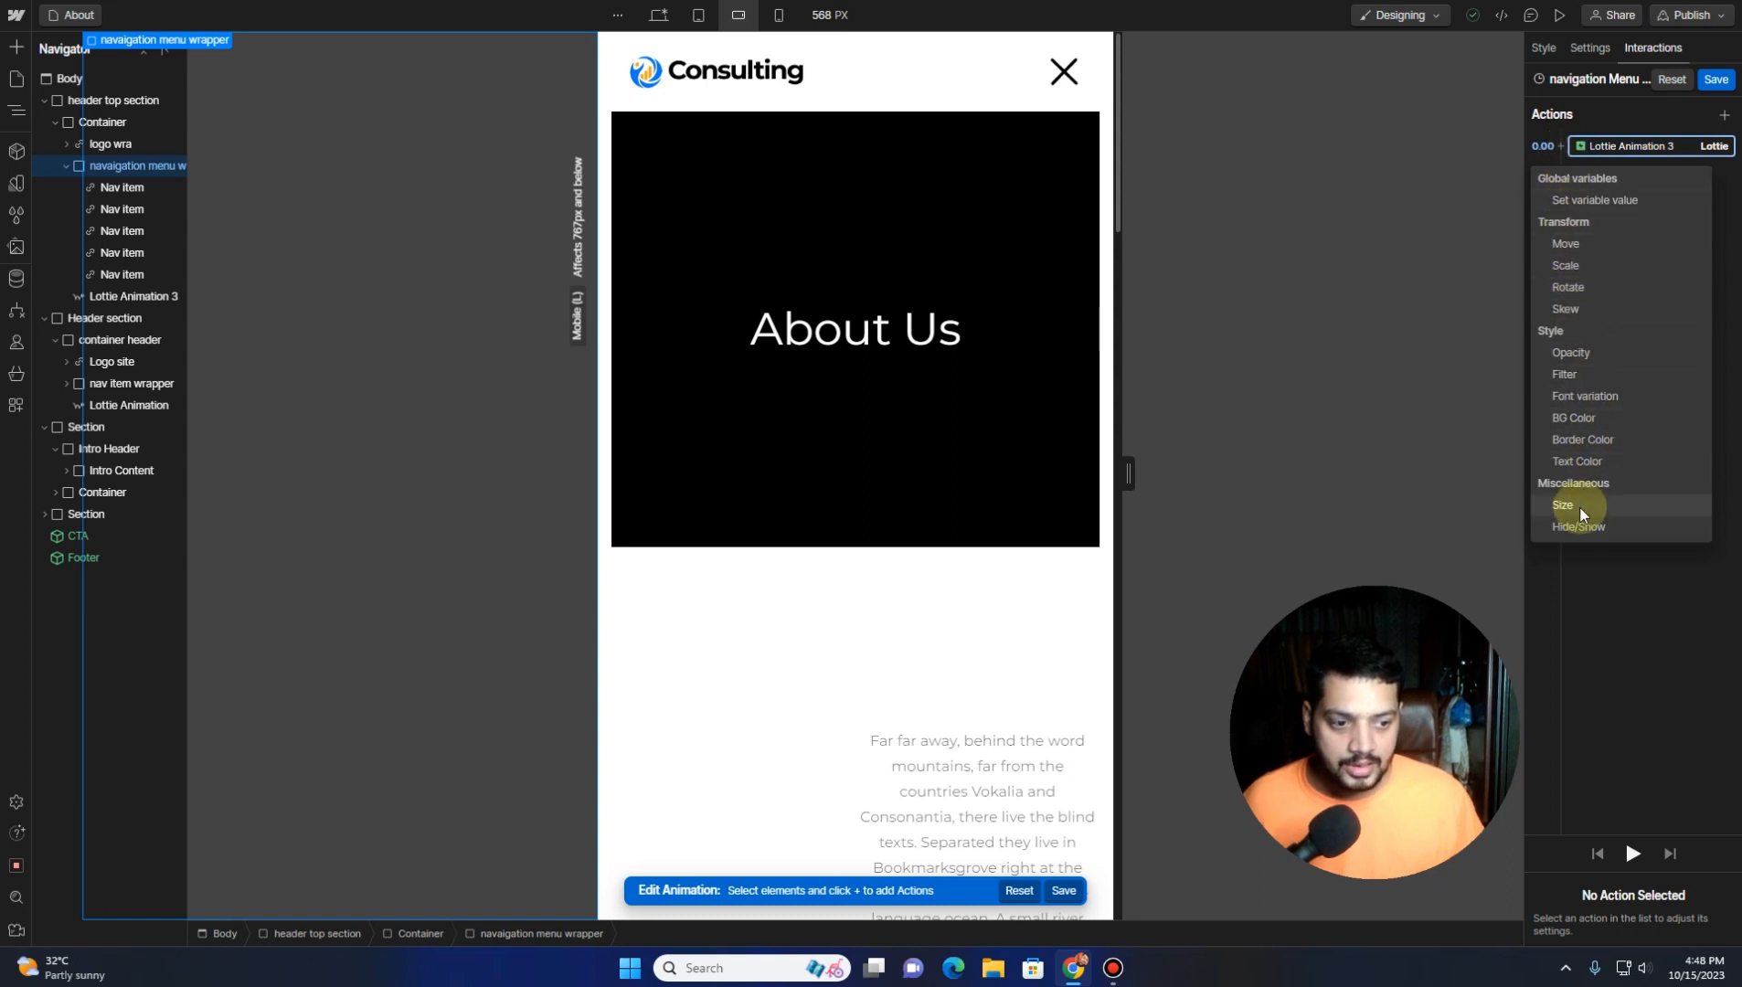
pyautogui.click(1606, 249)
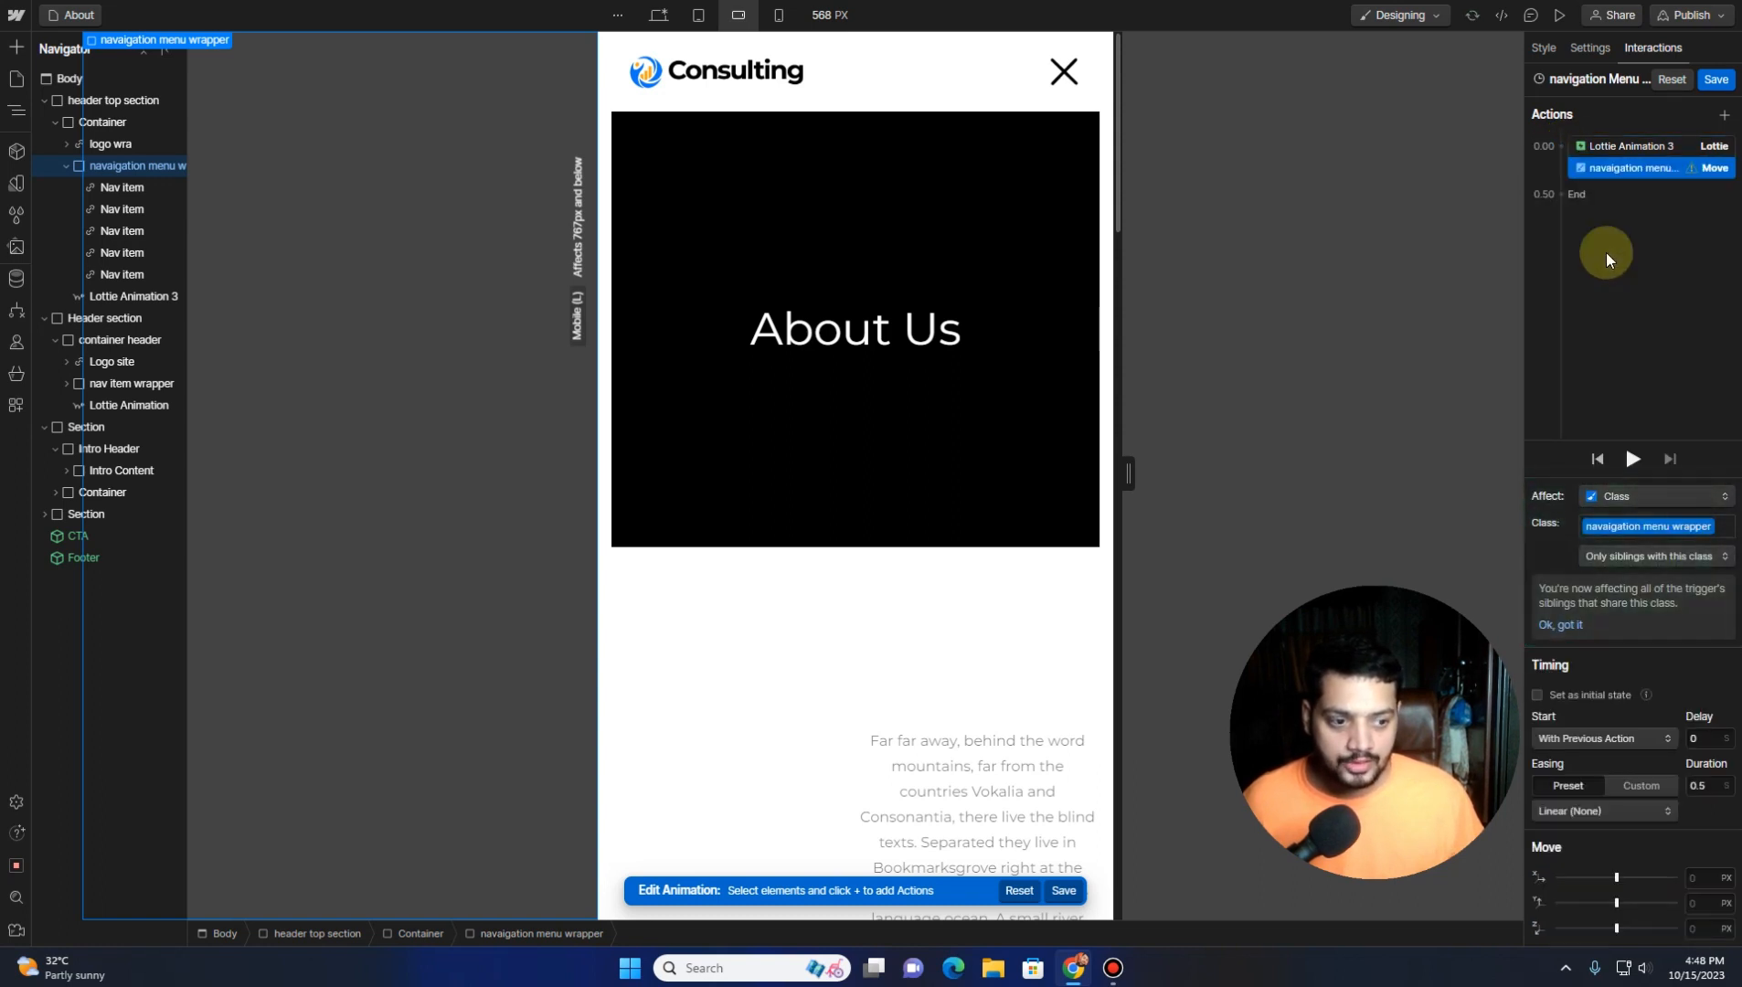
pyautogui.click(1627, 499)
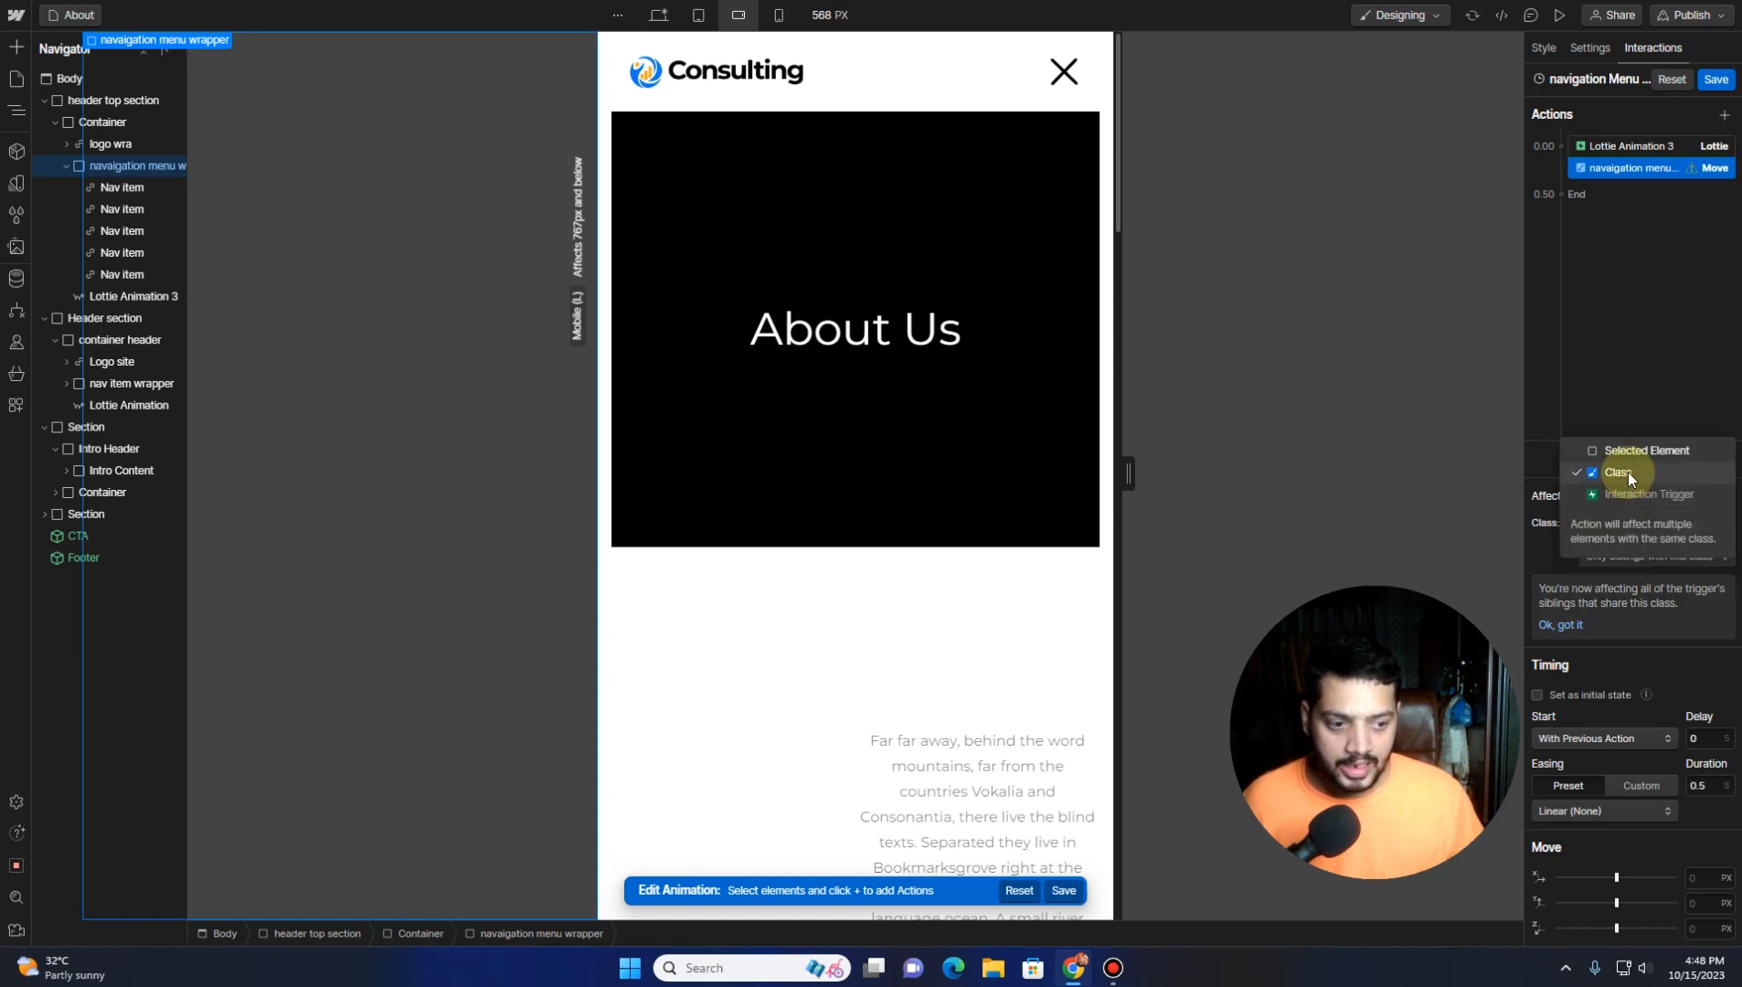
pyautogui.click(1628, 473)
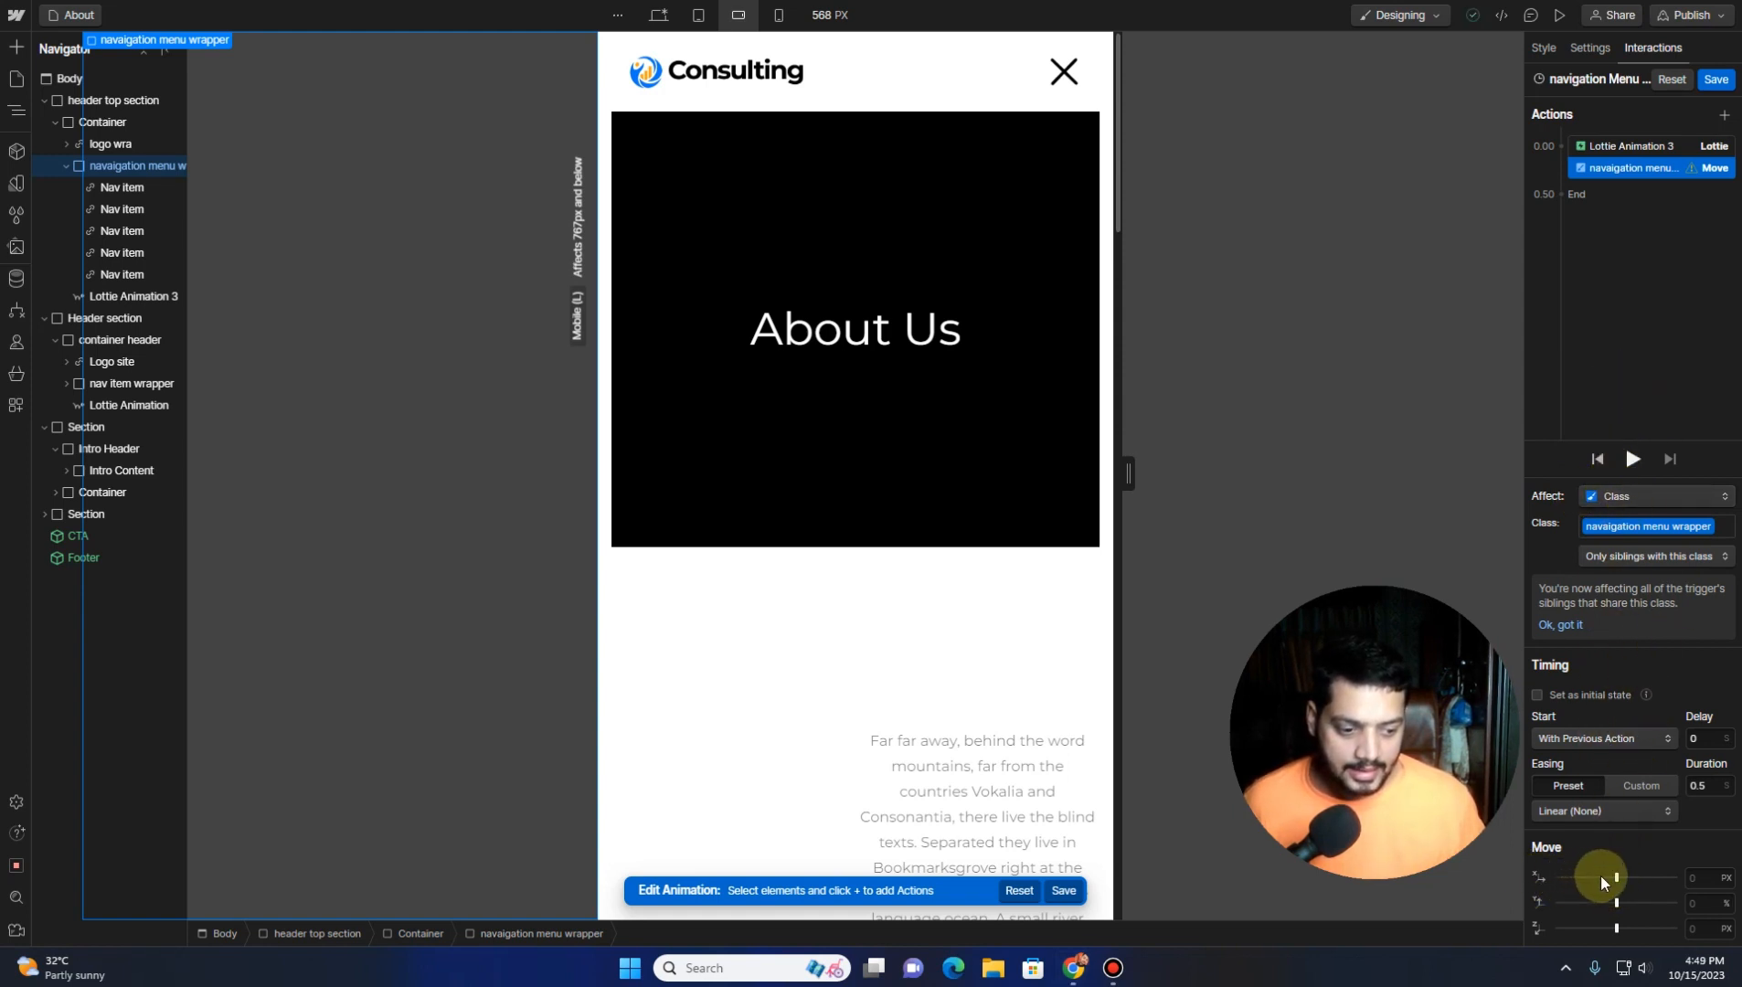
# Set the menu wrapper's Move action to 100% on the X axis and save the opening animation
pyautogui.click(1693, 878)
pyautogui.write('100%')
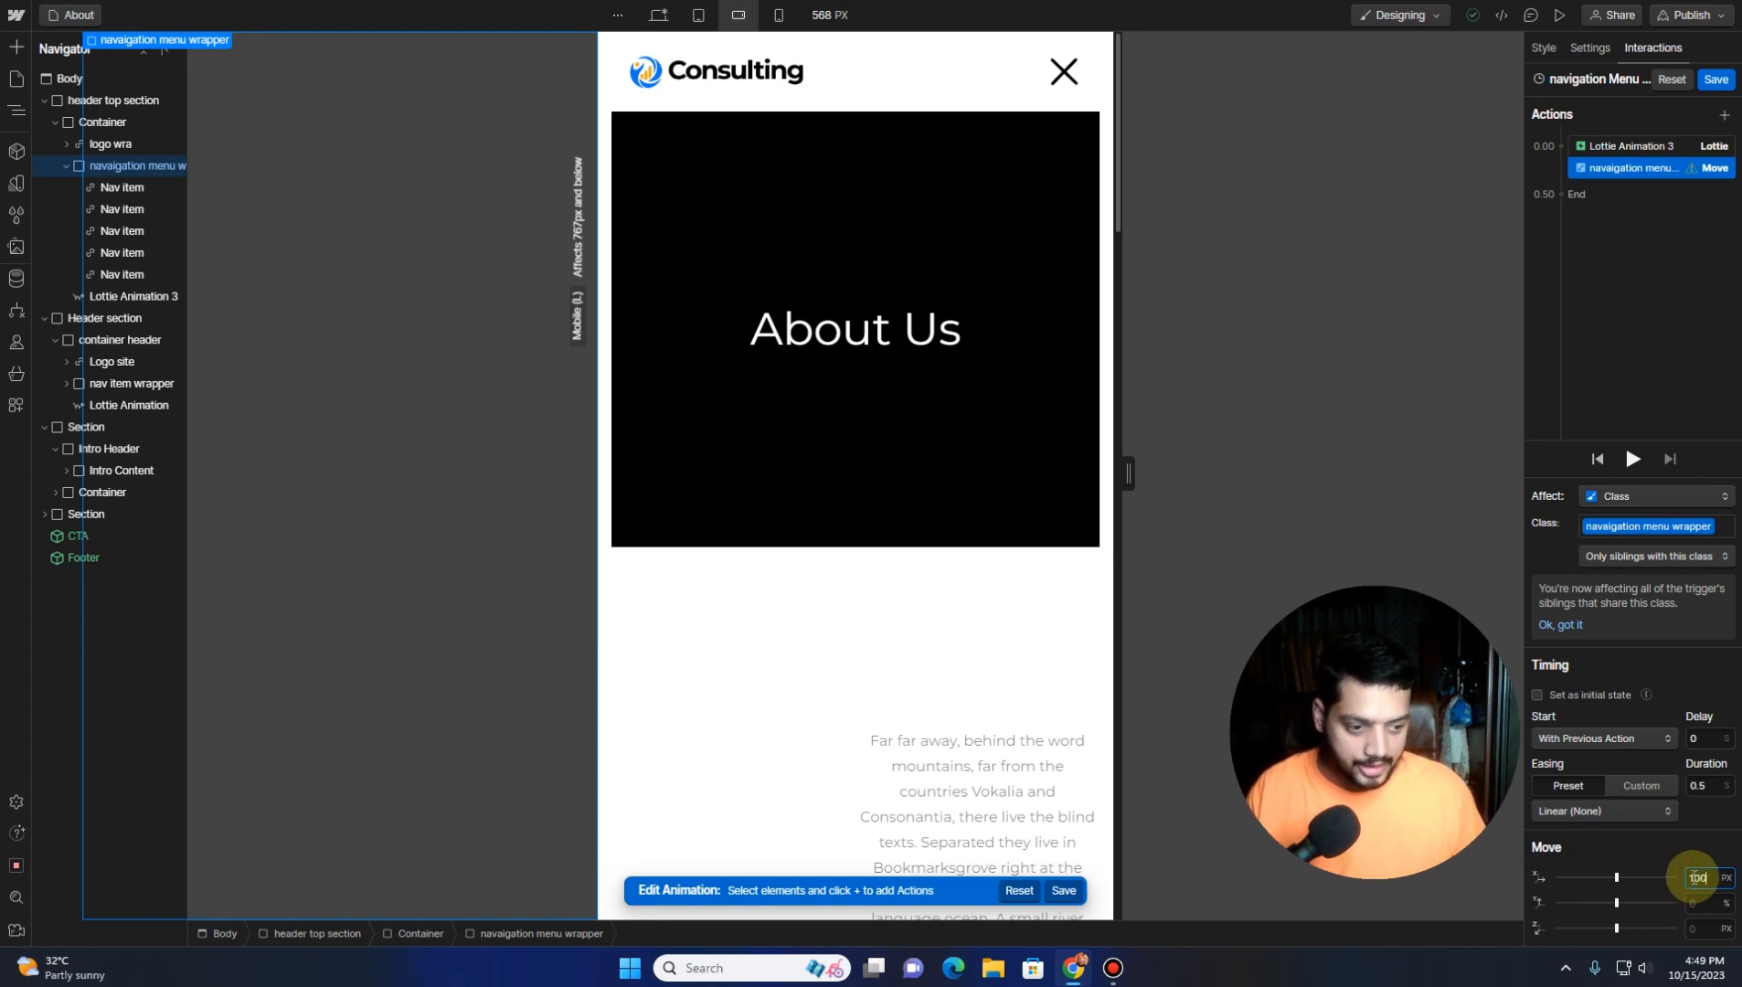
pyautogui.press('Return')
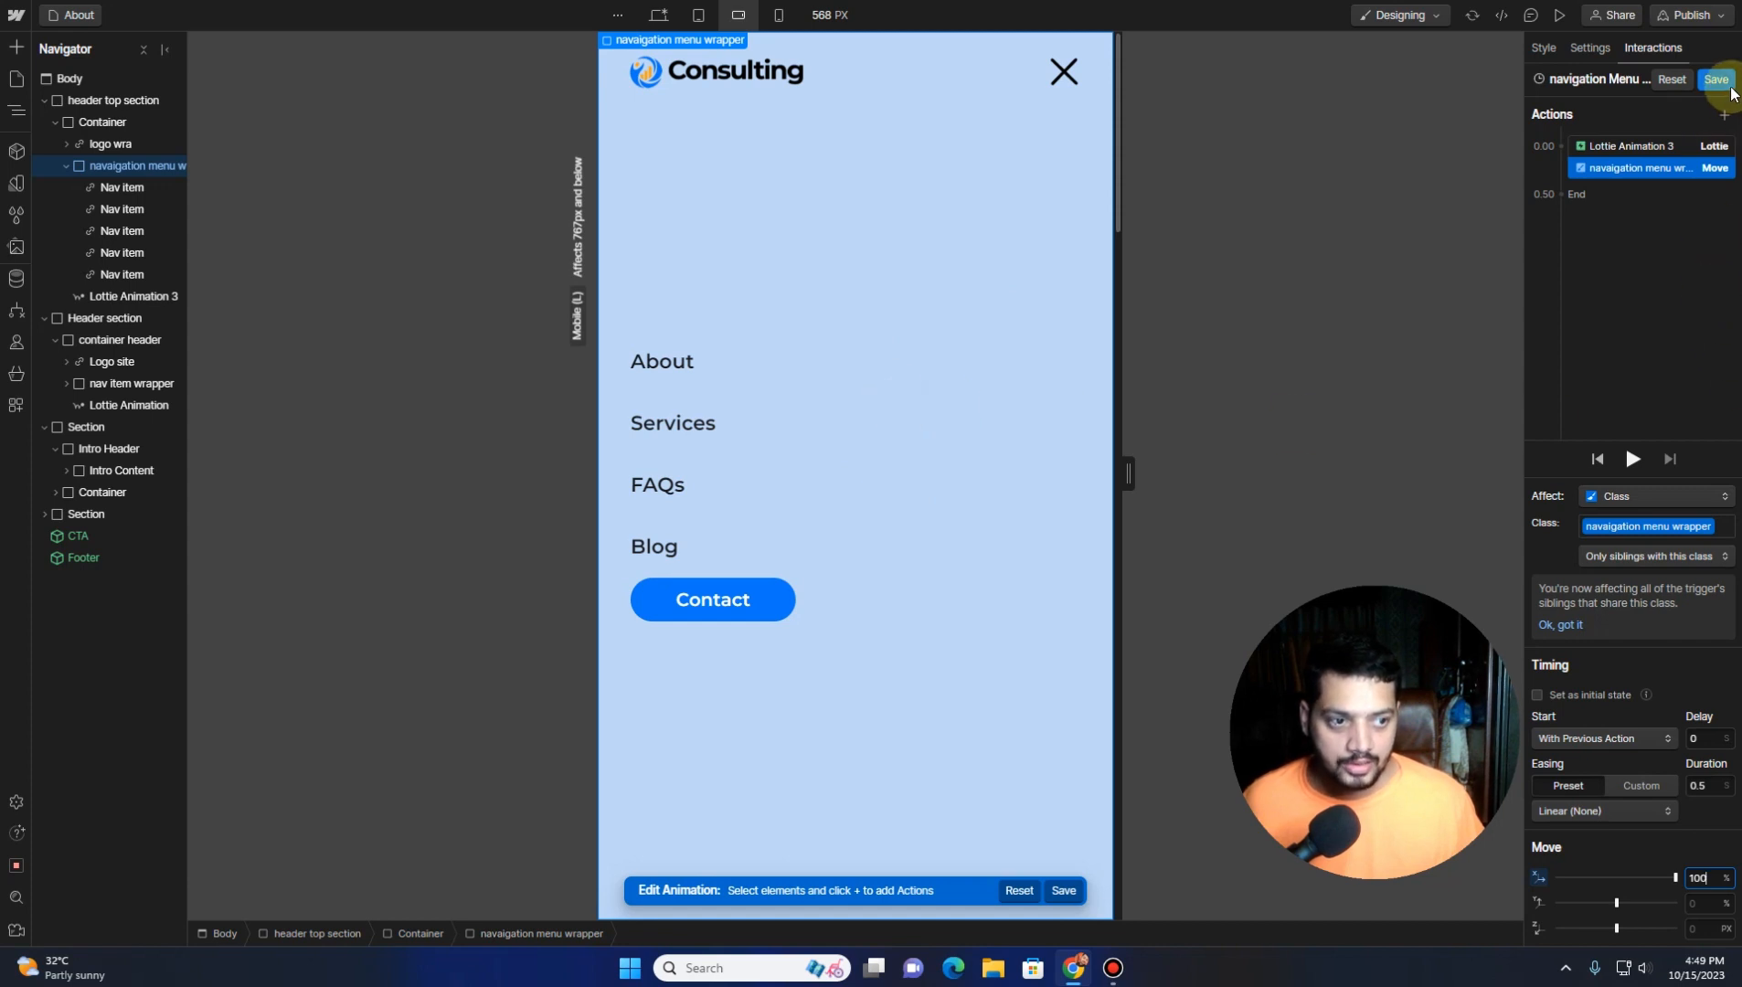
pyautogui.click(1717, 80)
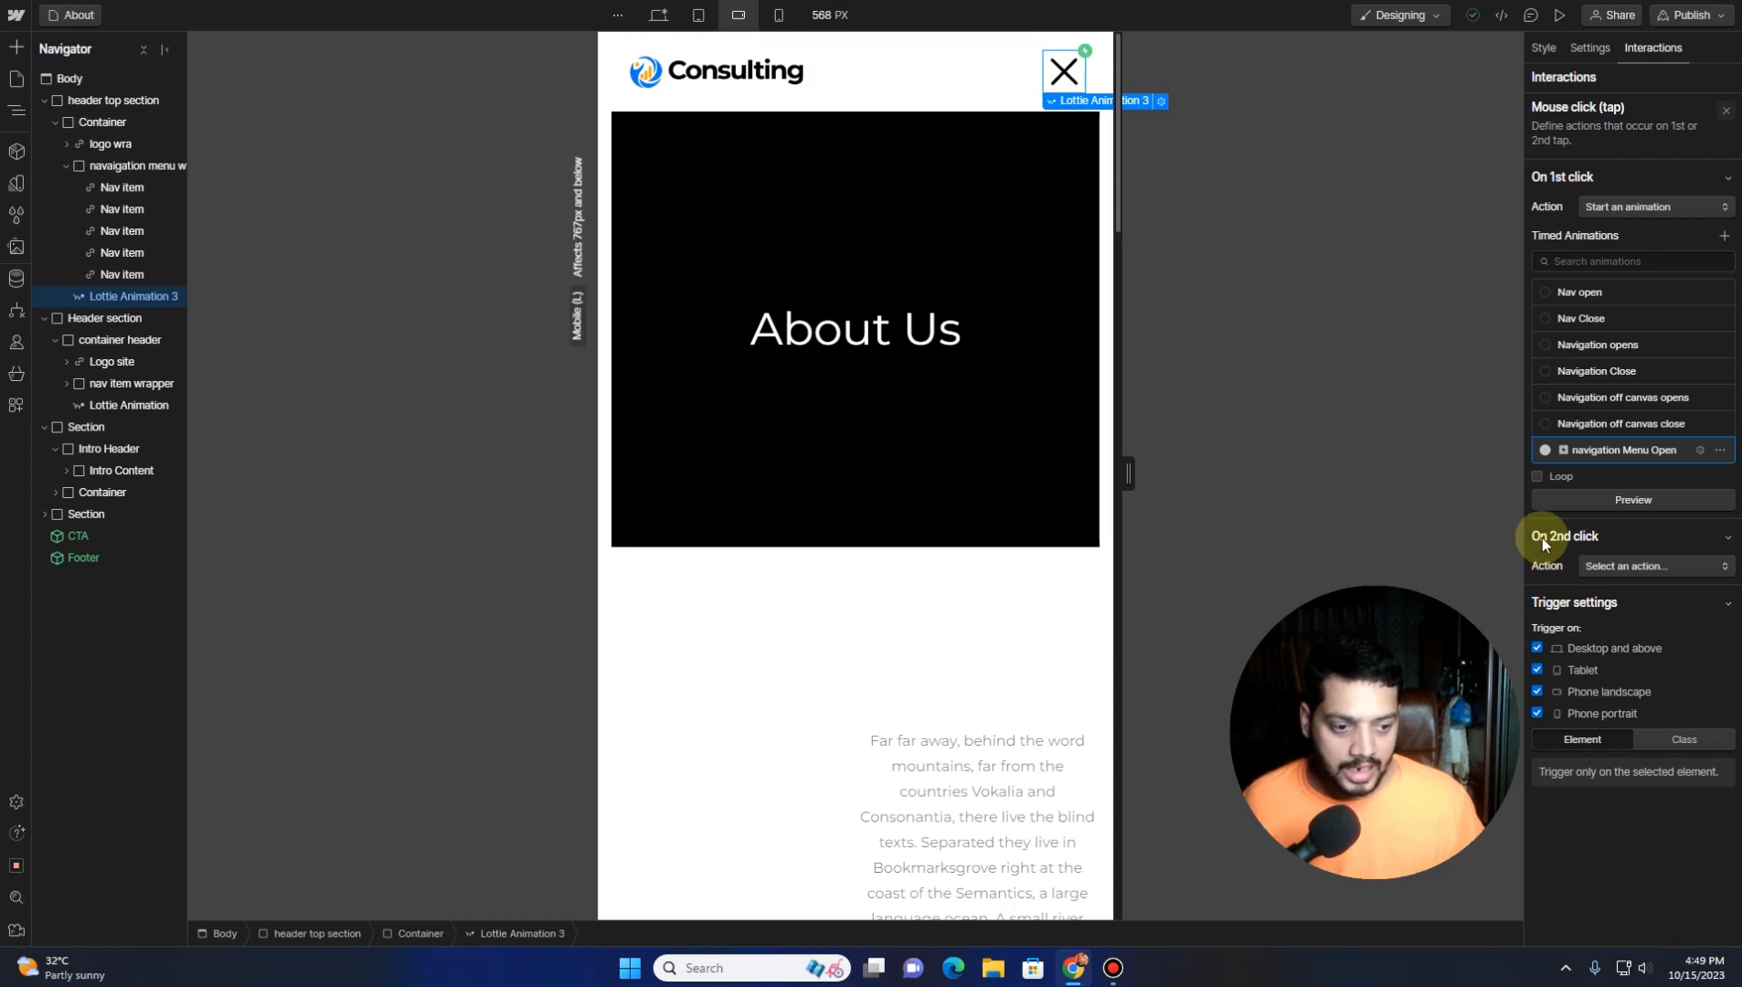
# Make the second click start an animation and duplicate the "navigation Menu Open" timed animation
pyautogui.click(1655, 565)
pyautogui.click(1640, 506)
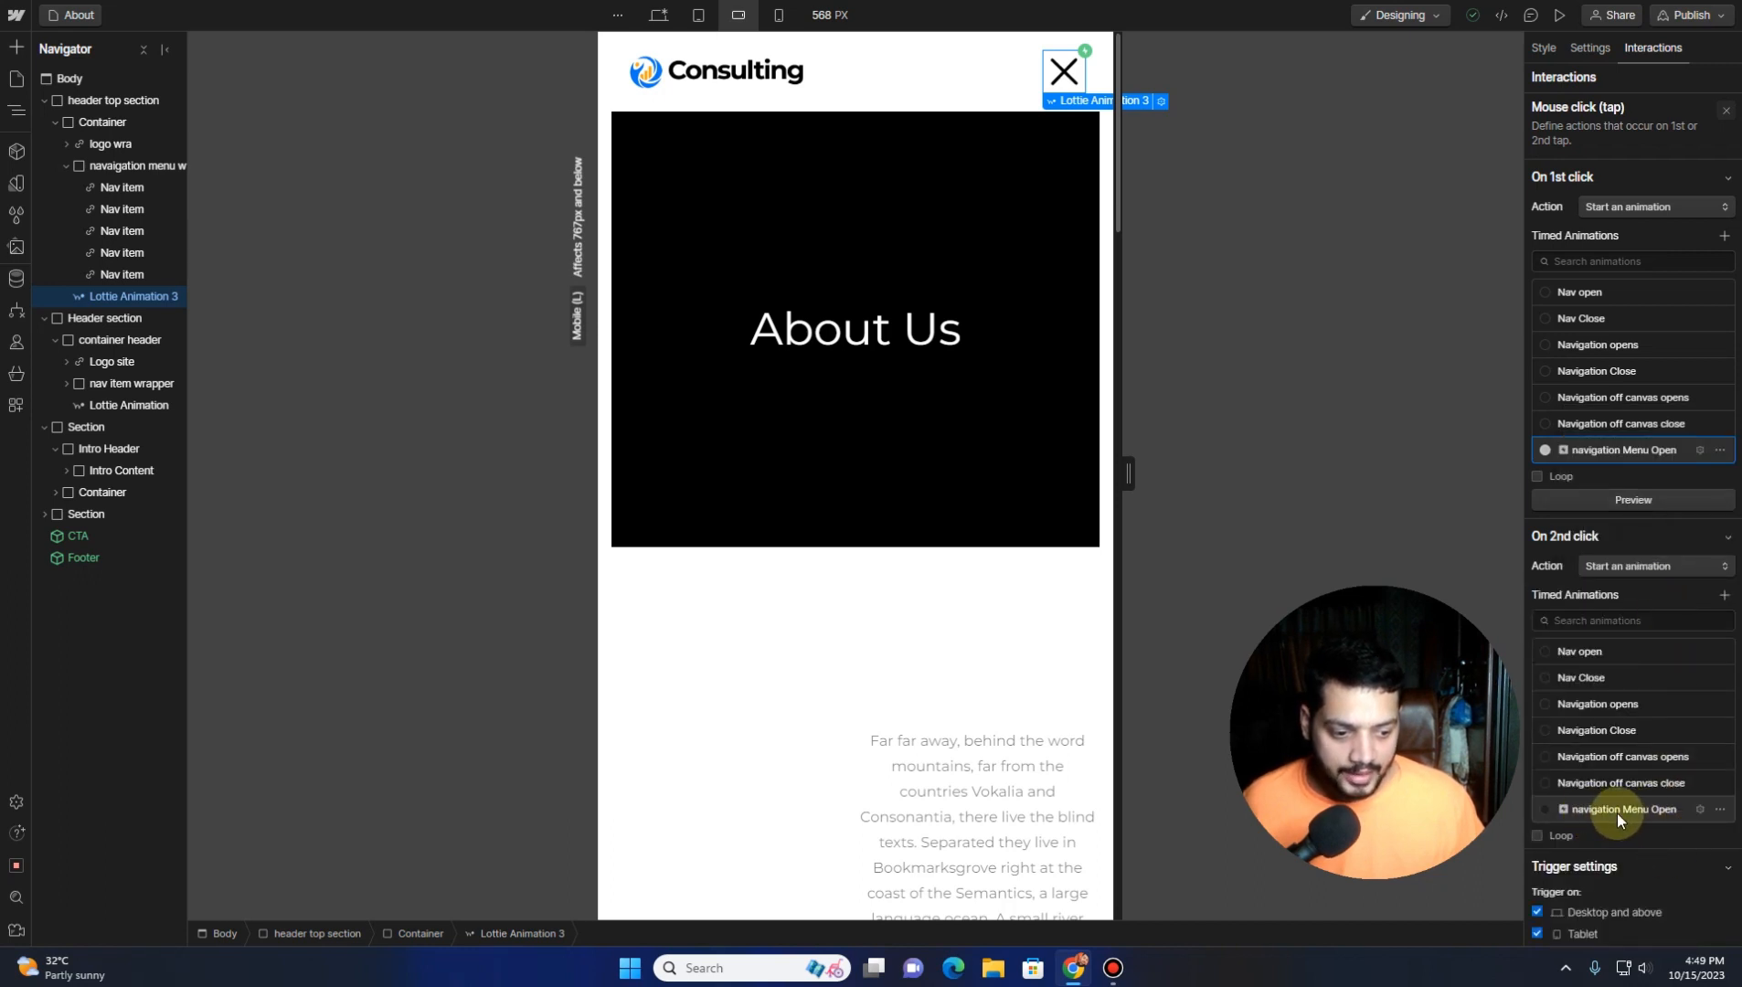
pyautogui.click(1720, 809)
pyautogui.click(1672, 882)
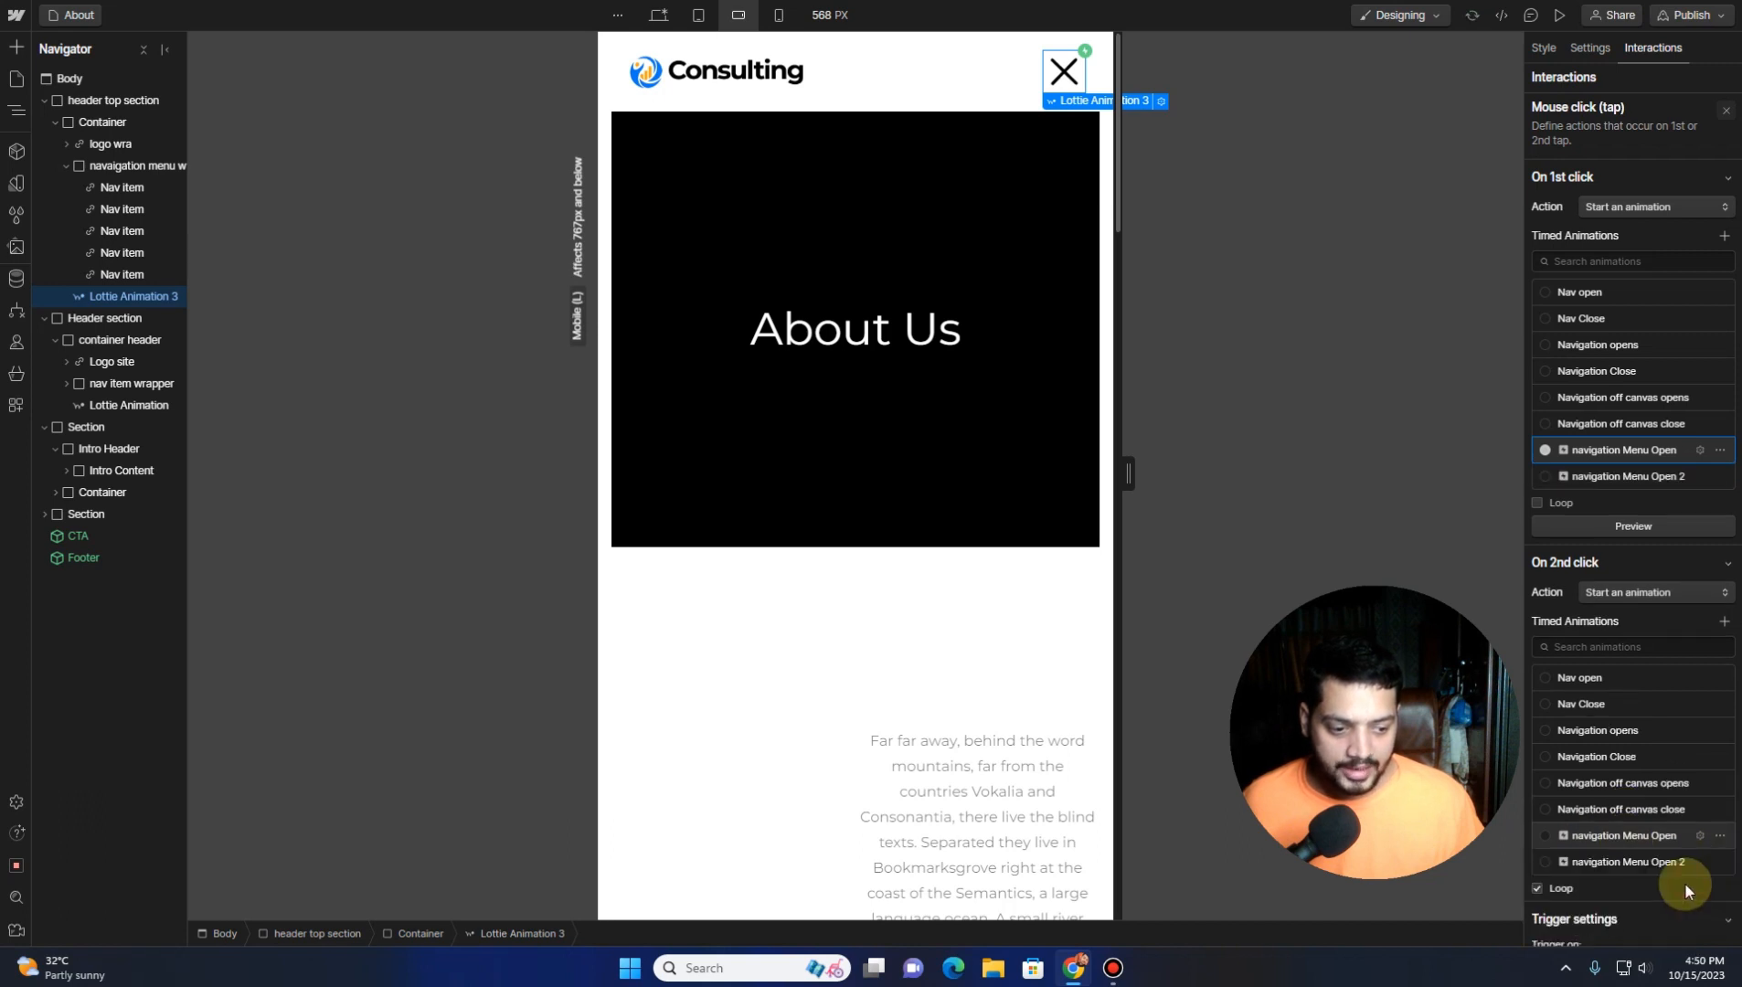
# Assign the duplicated animation to the second click and rename it "navigation Menu close"
pyautogui.click(1634, 864)
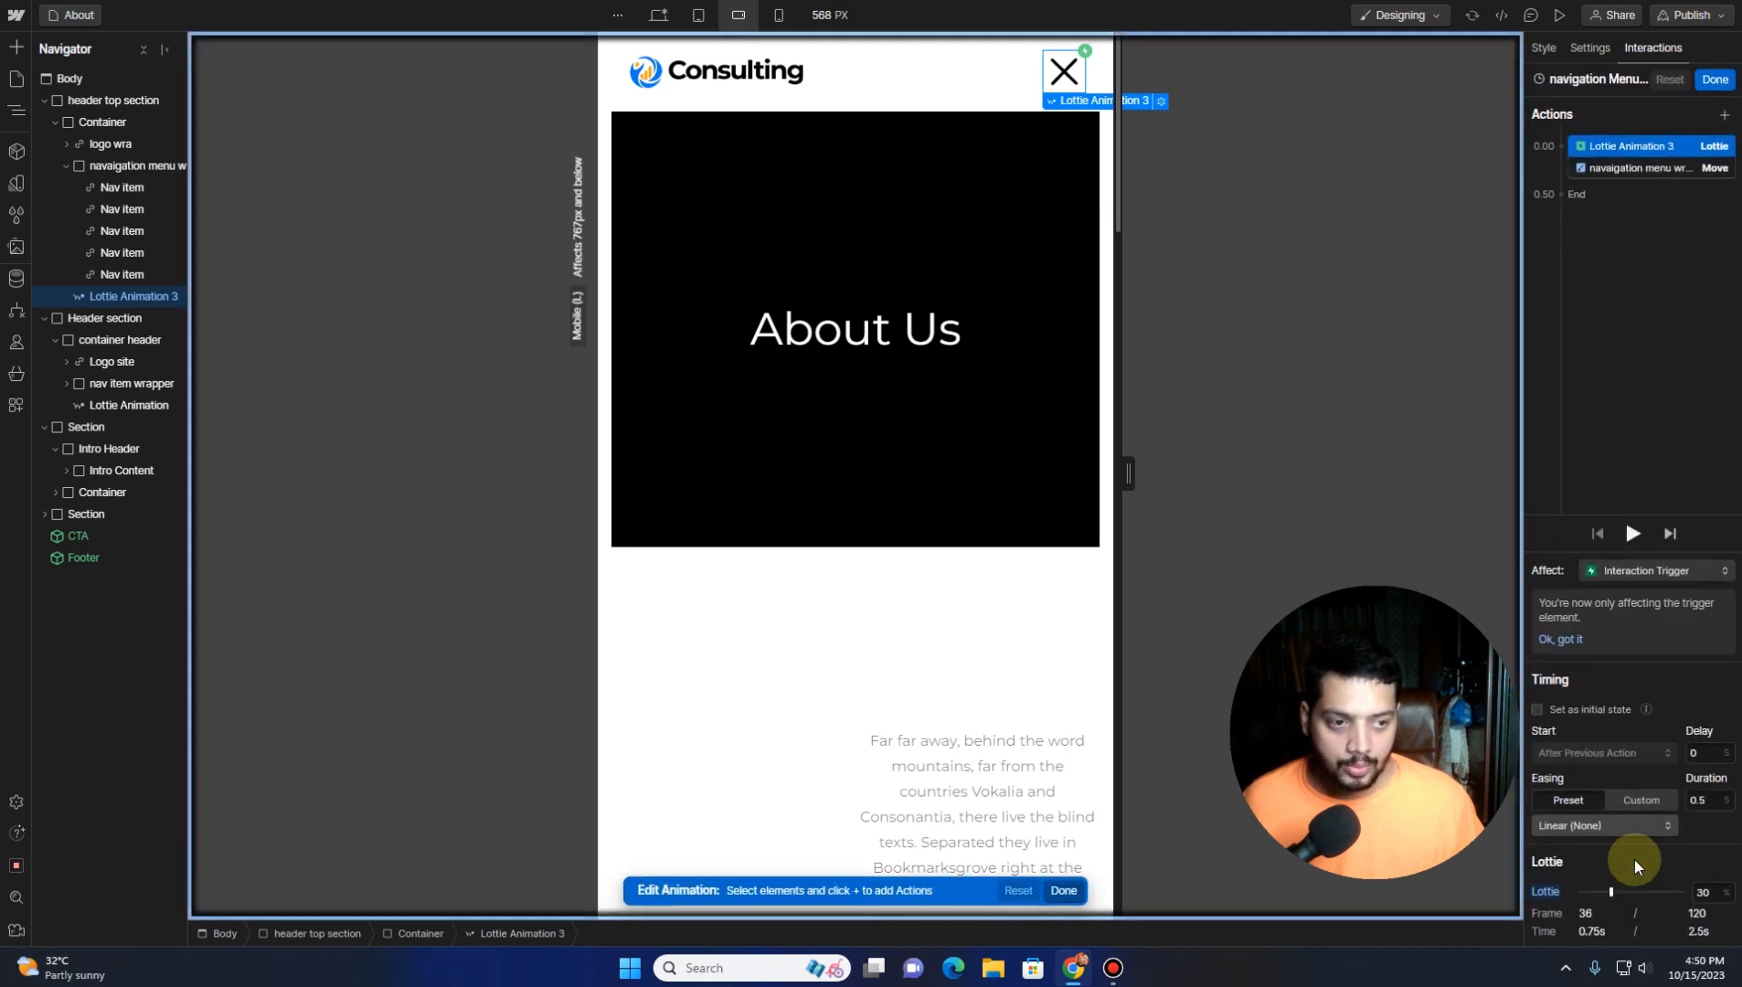
pyautogui.click(1596, 79)
pyautogui.click(1596, 79)
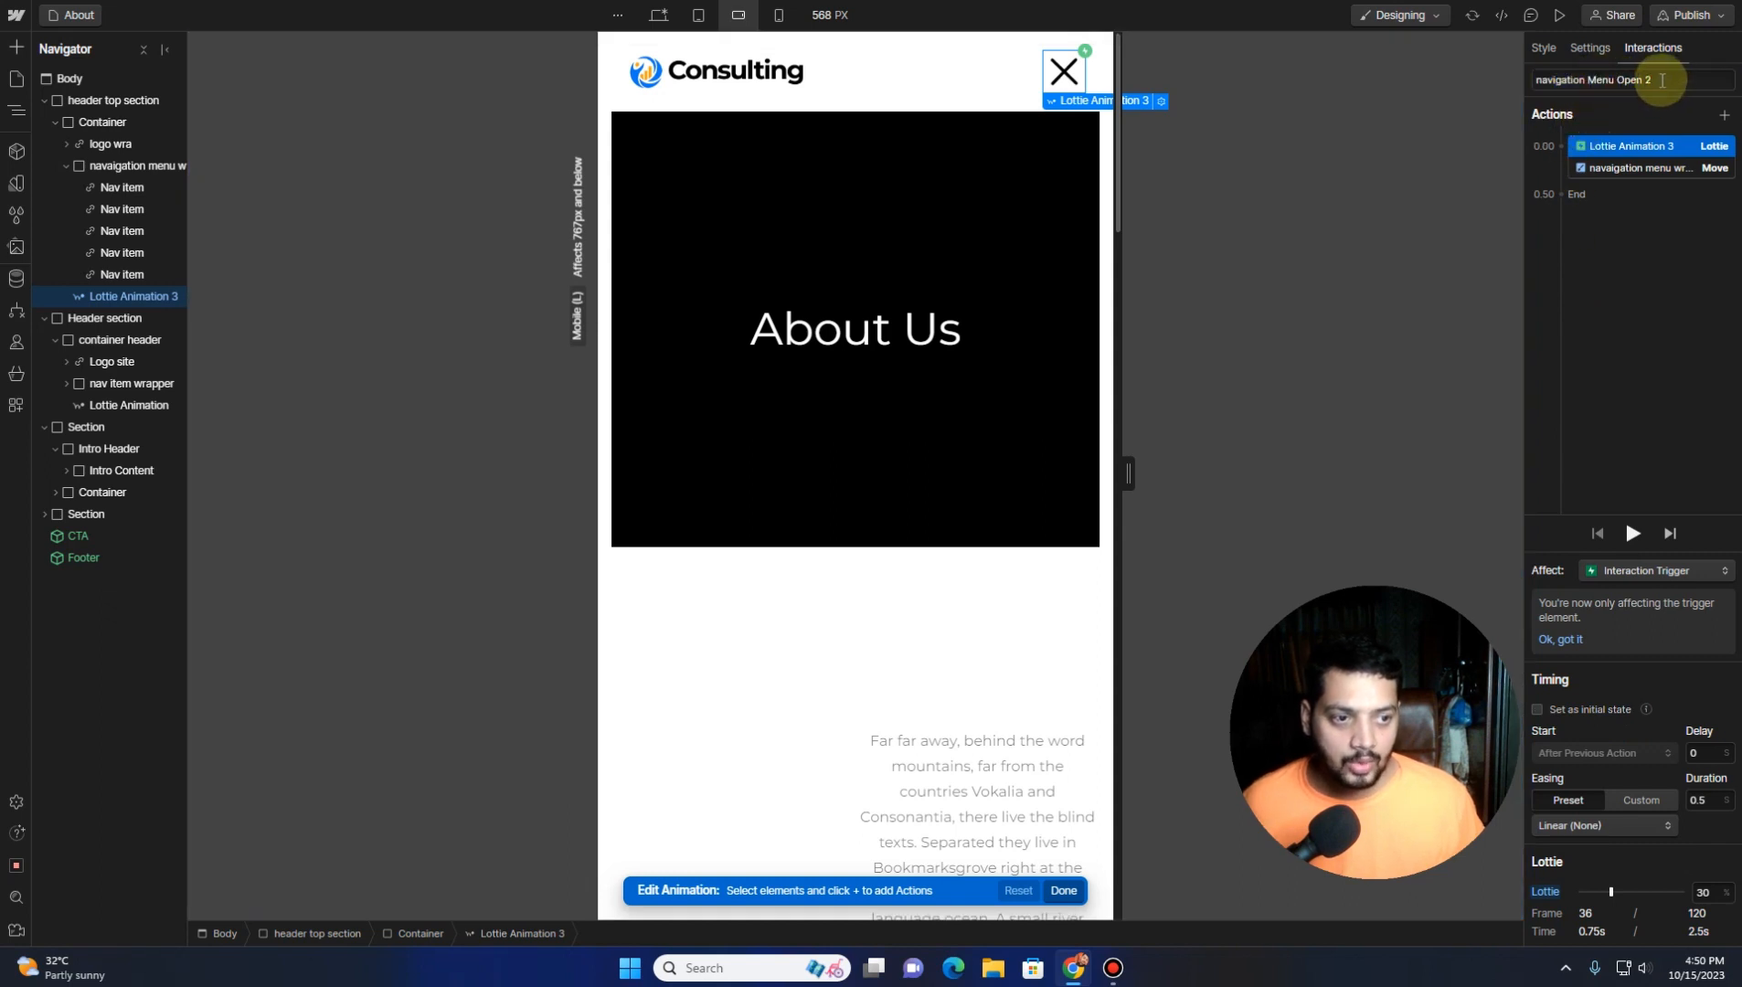
pyautogui.moveTo(1656, 80); pyautogui.dragTo(1617, 81)
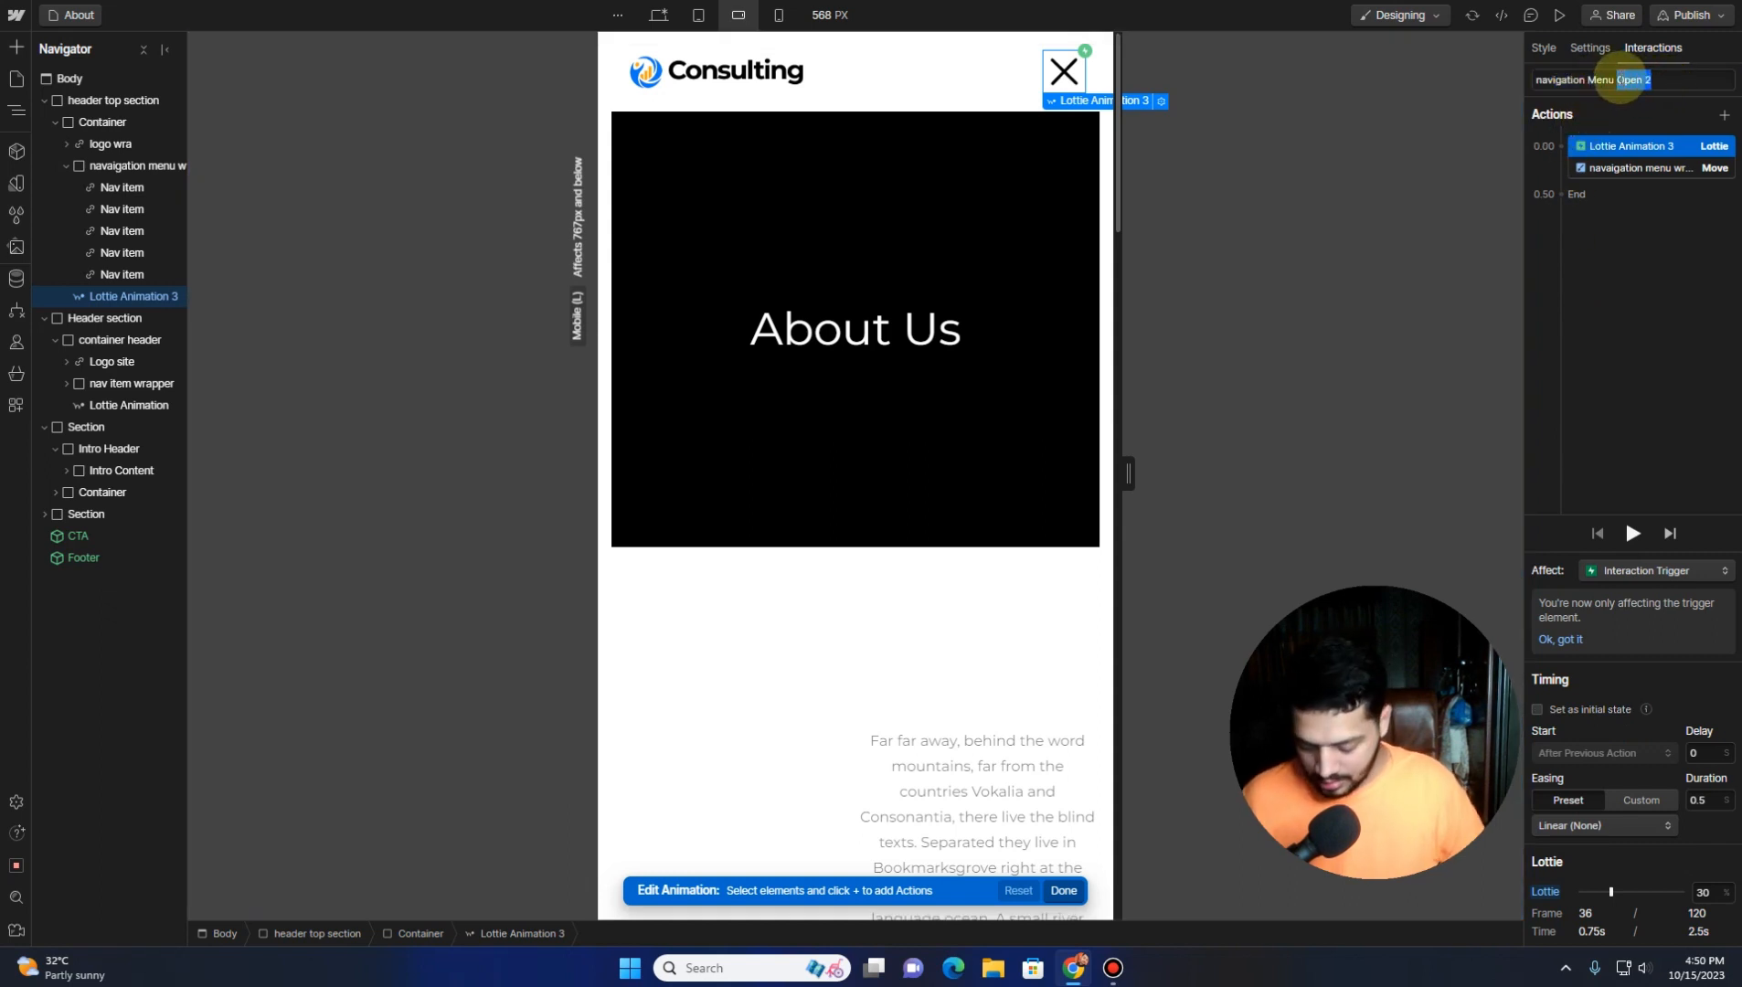
pyautogui.write('close')
pyautogui.press('Return')
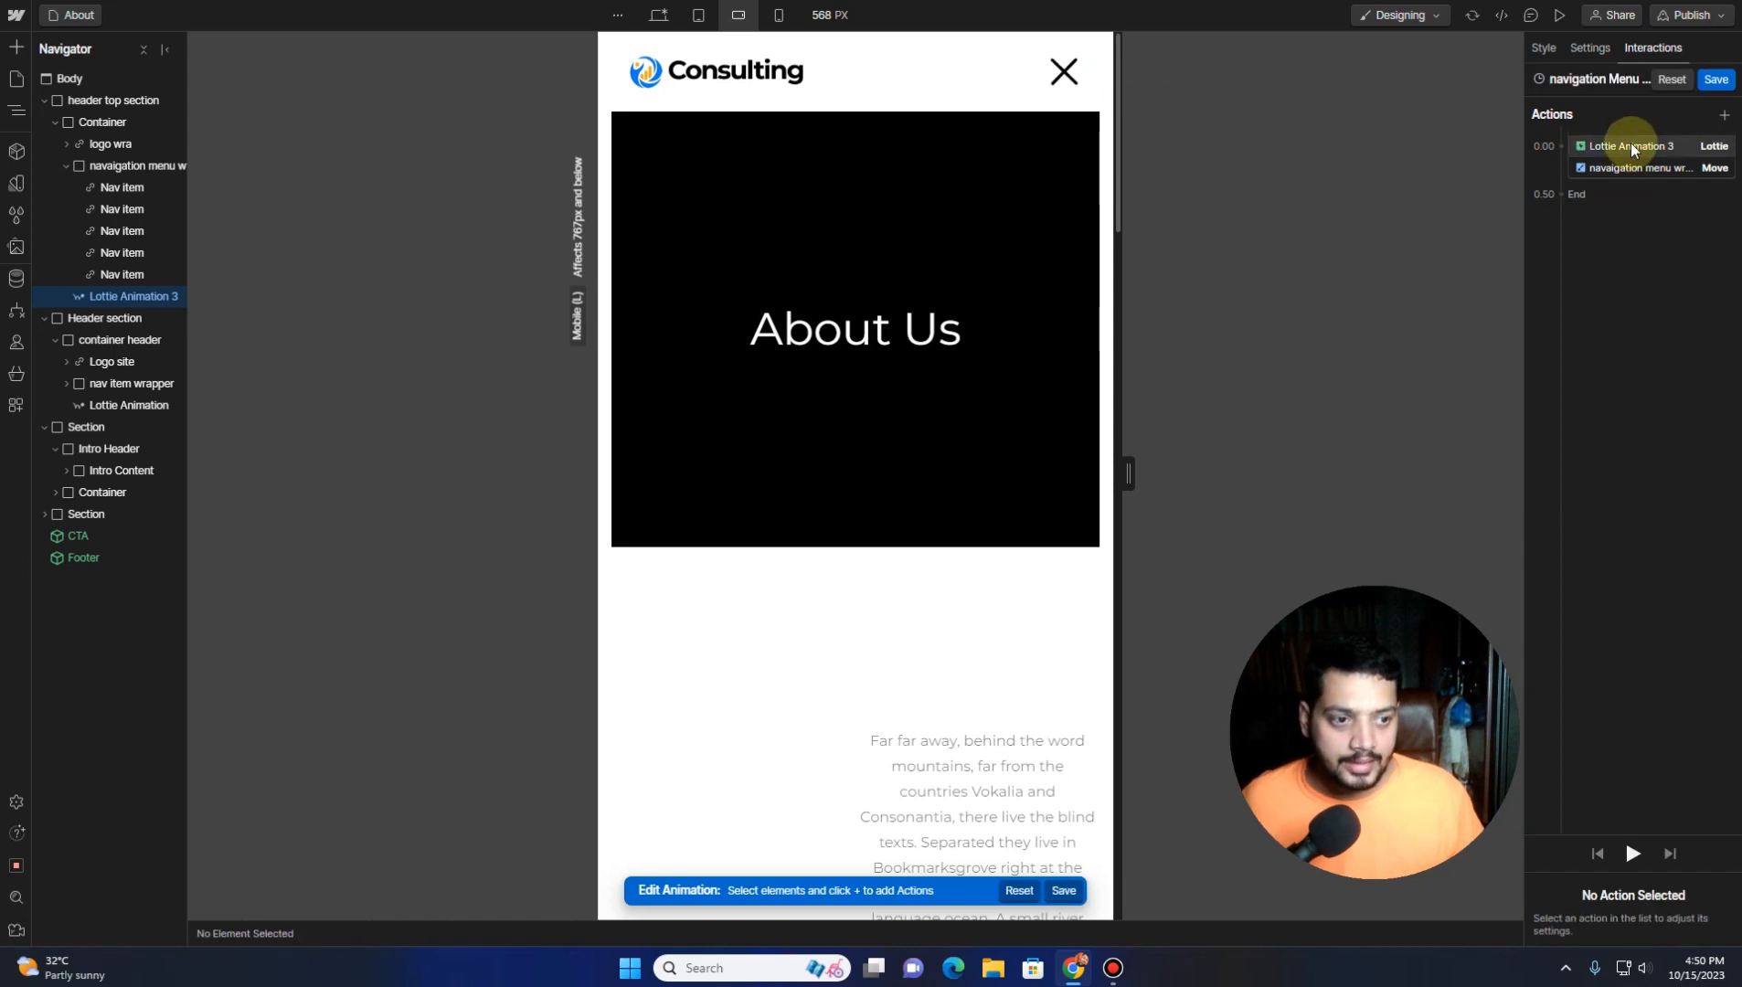
# Set the Lottie action's end position to 0% in the closing animation
pyautogui.click(1632, 146)
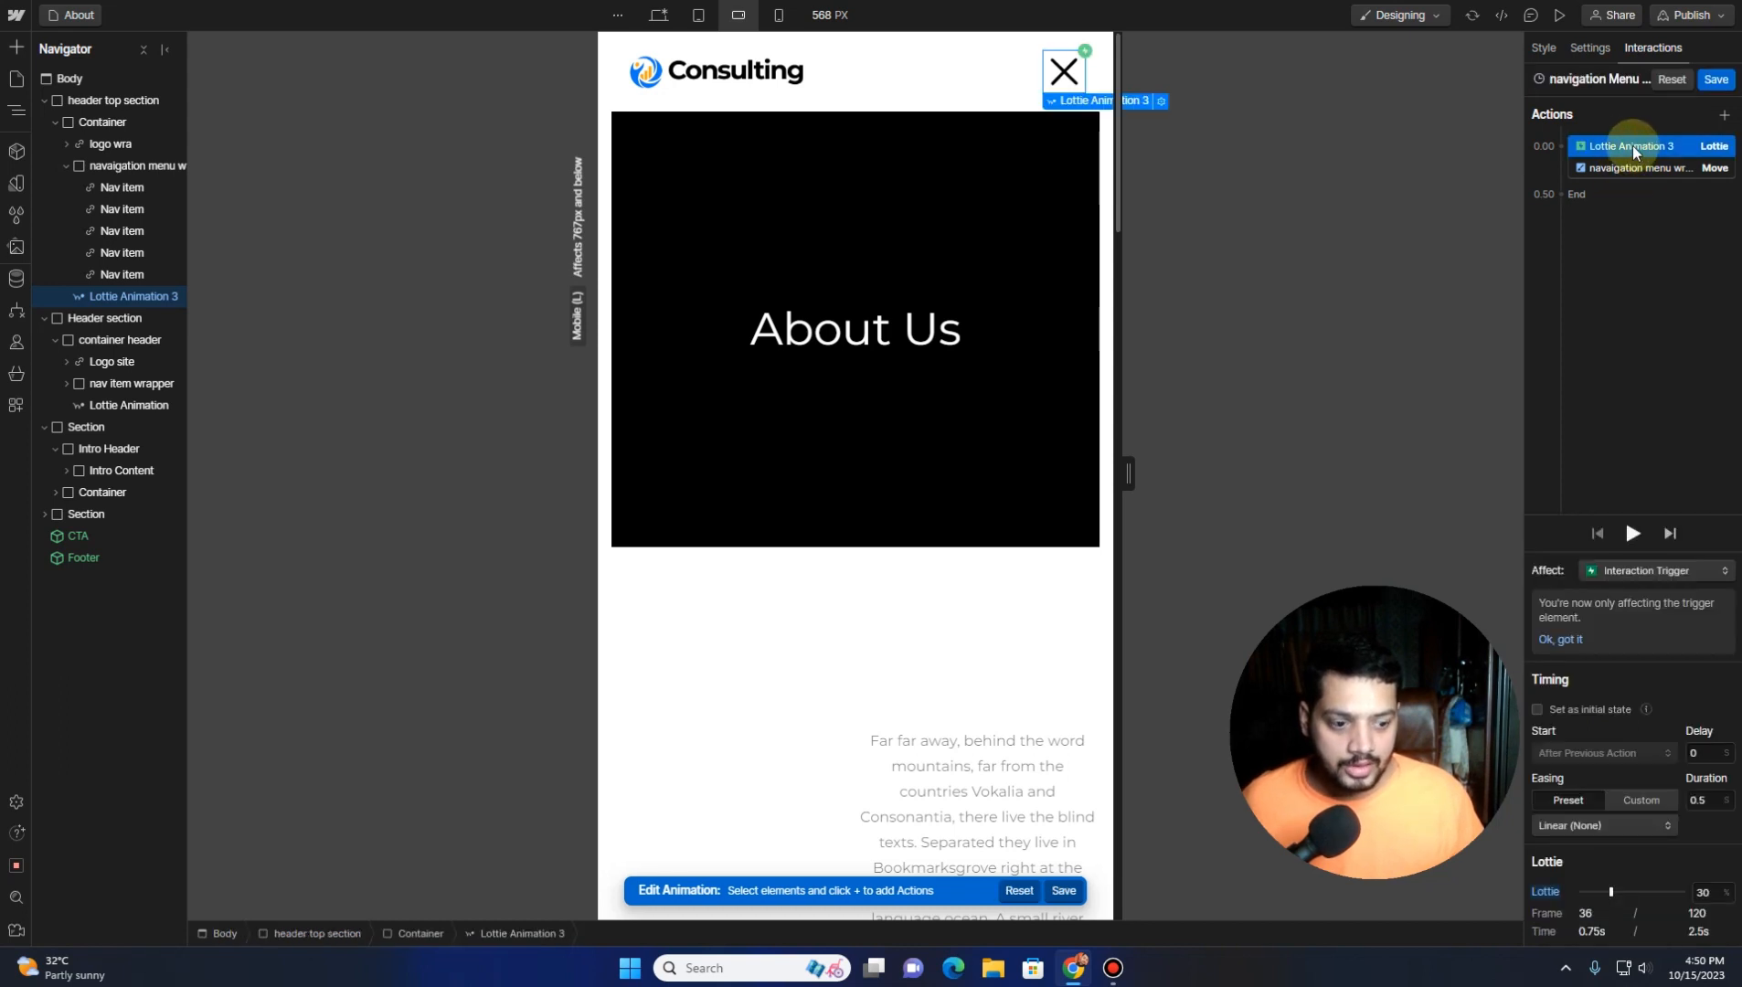
pyautogui.moveTo(1709, 893); pyautogui.dragTo(1633, 892)
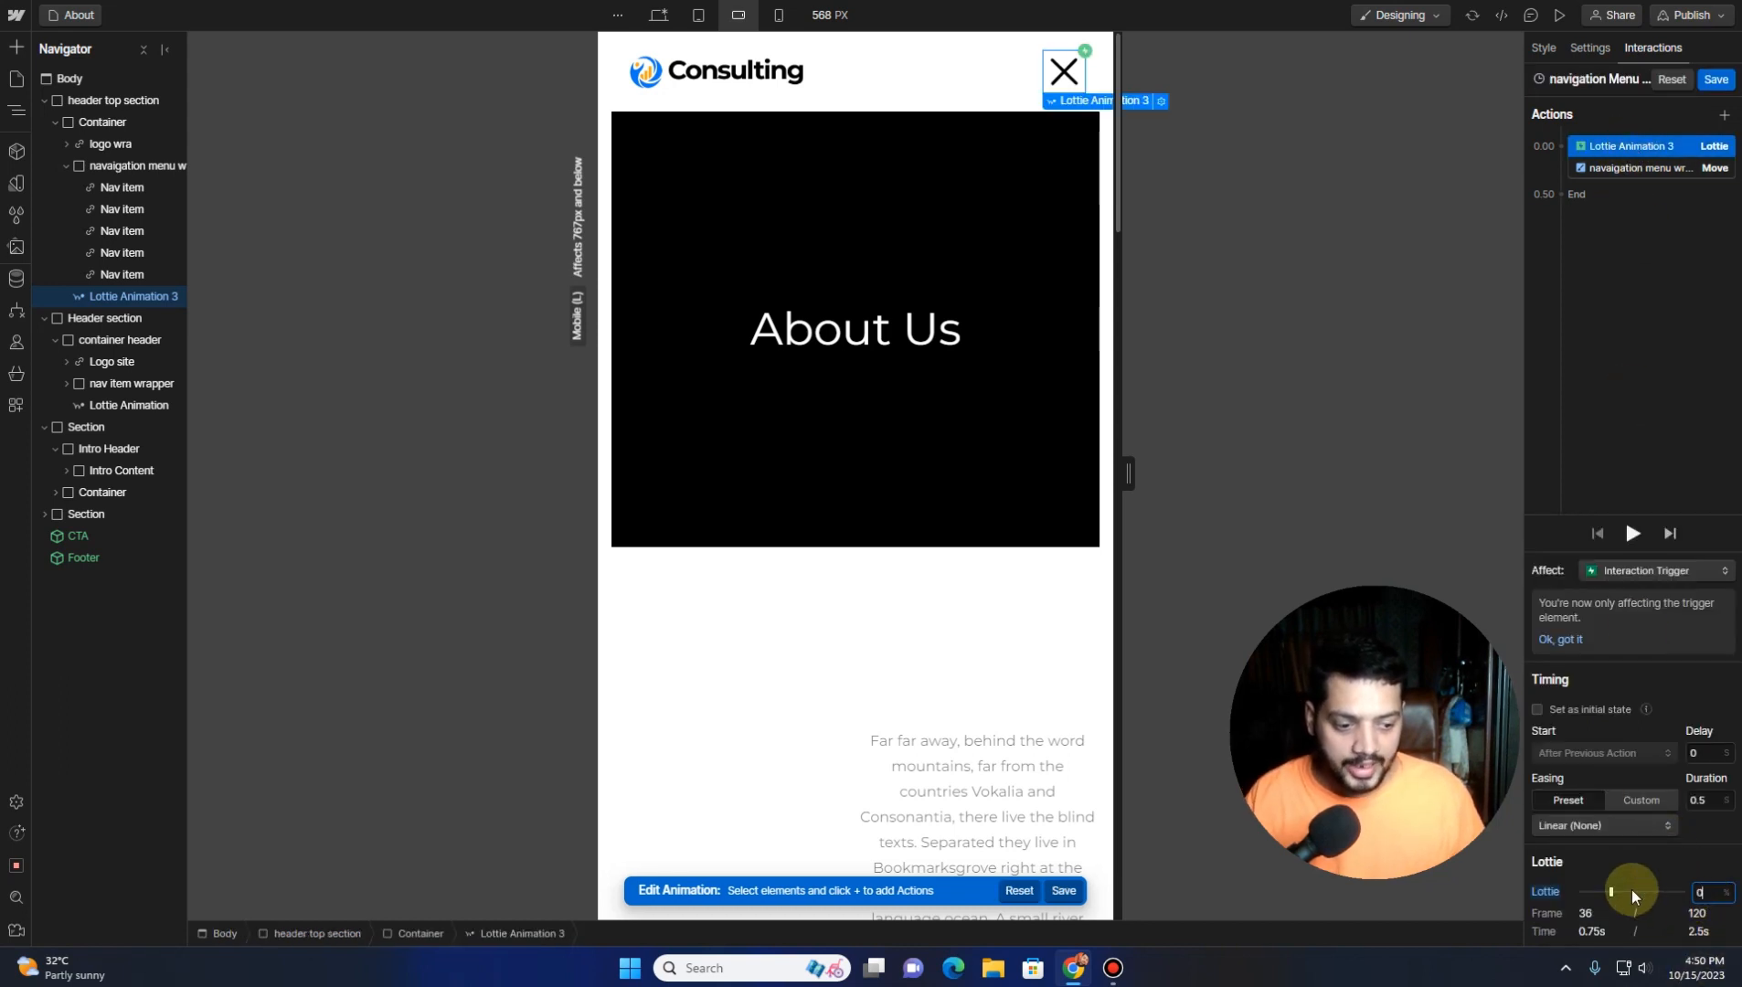
pyautogui.write('0')
pyautogui.press('Return')
# Set the menu wrapper's Move action to 0% on the X axis and save the closing animation
pyautogui.click(1636, 168)
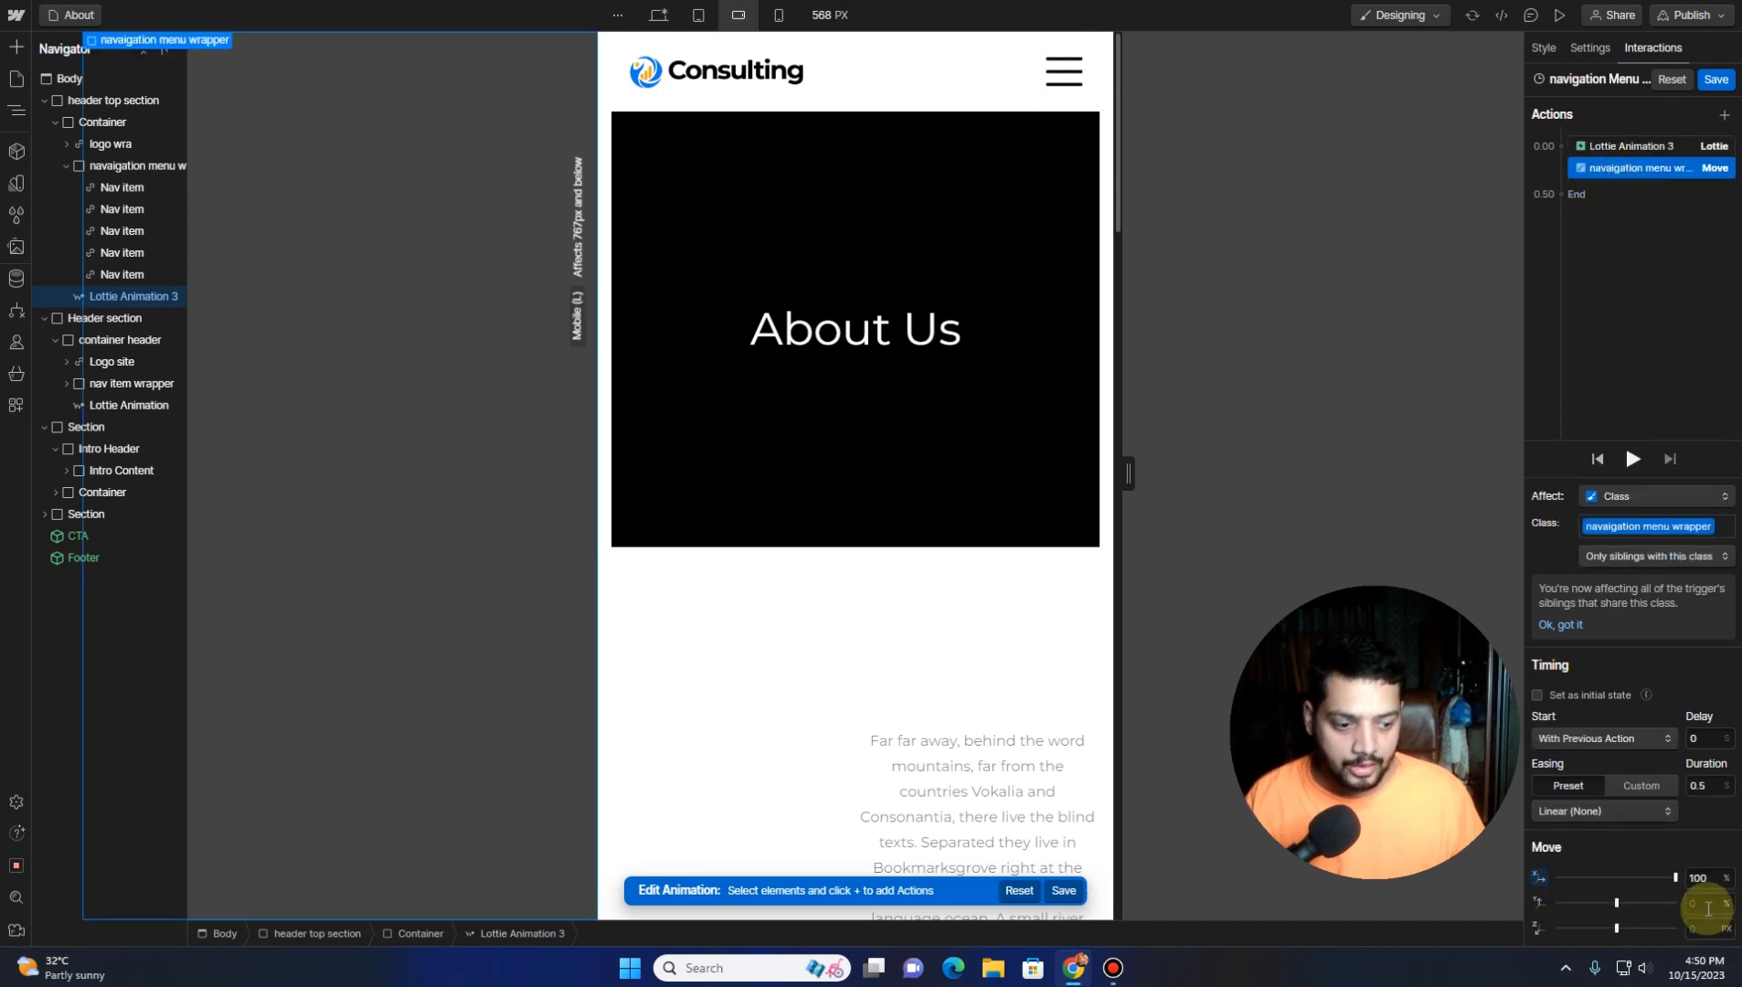
pyautogui.click(1705, 878)
pyautogui.write('0')
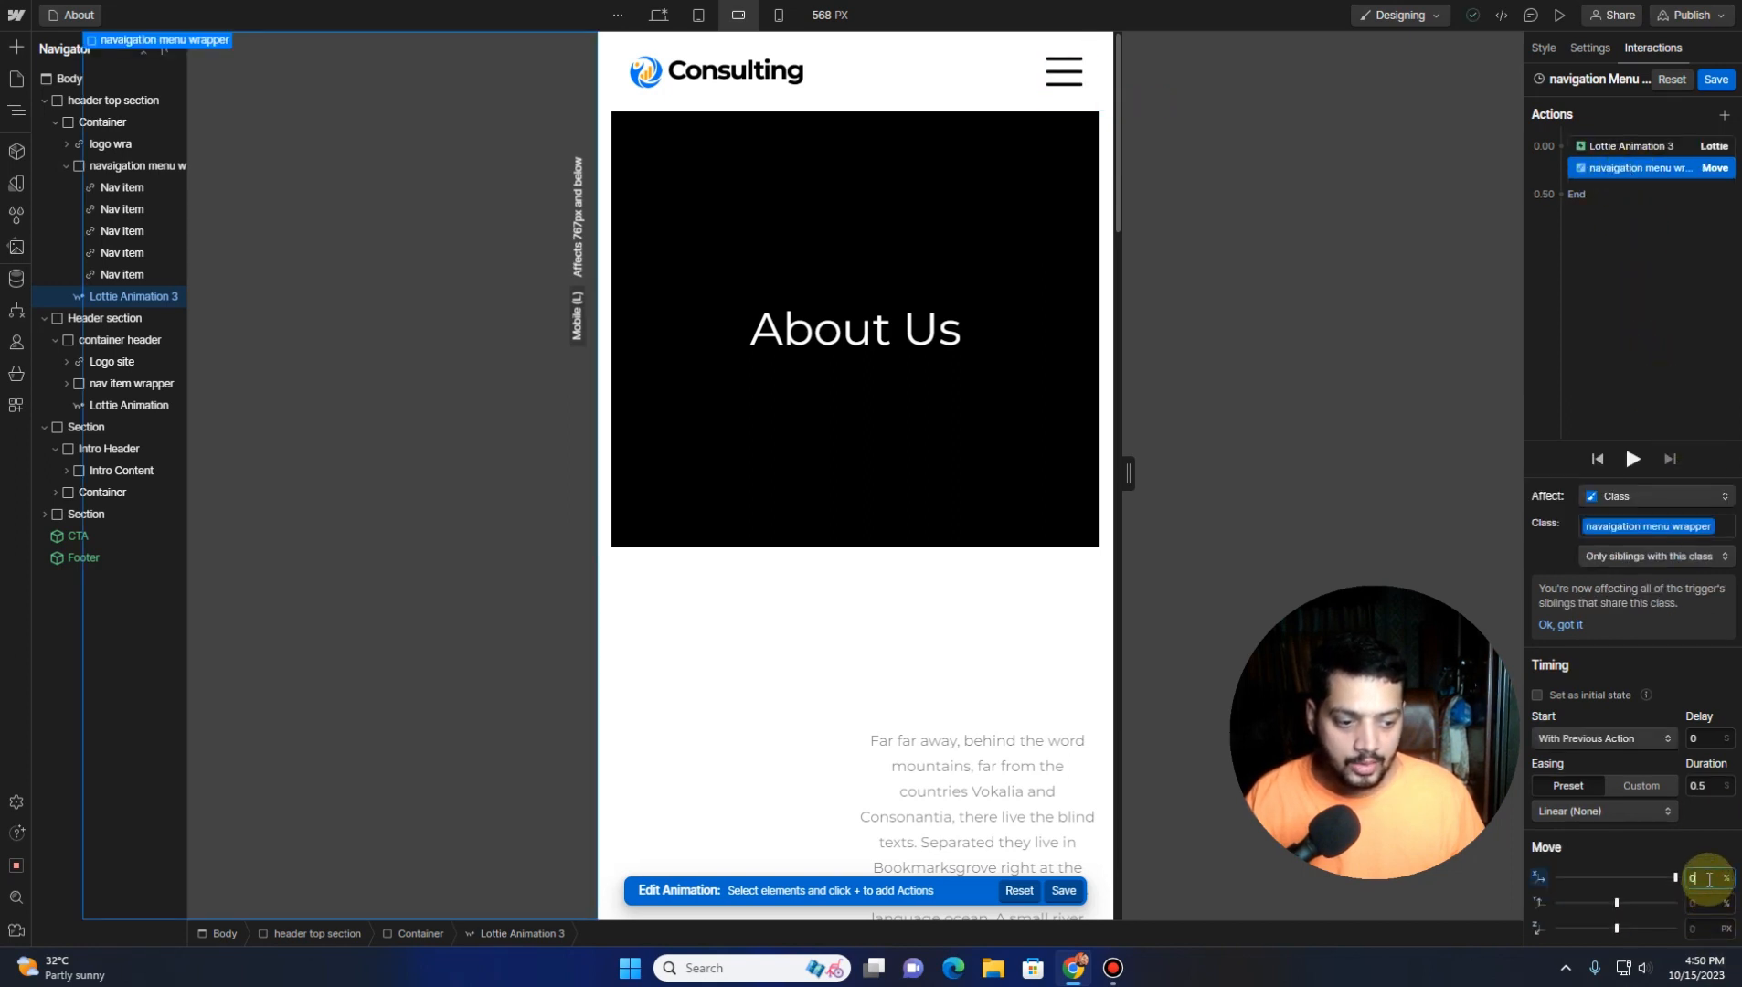
pyautogui.press('Return')
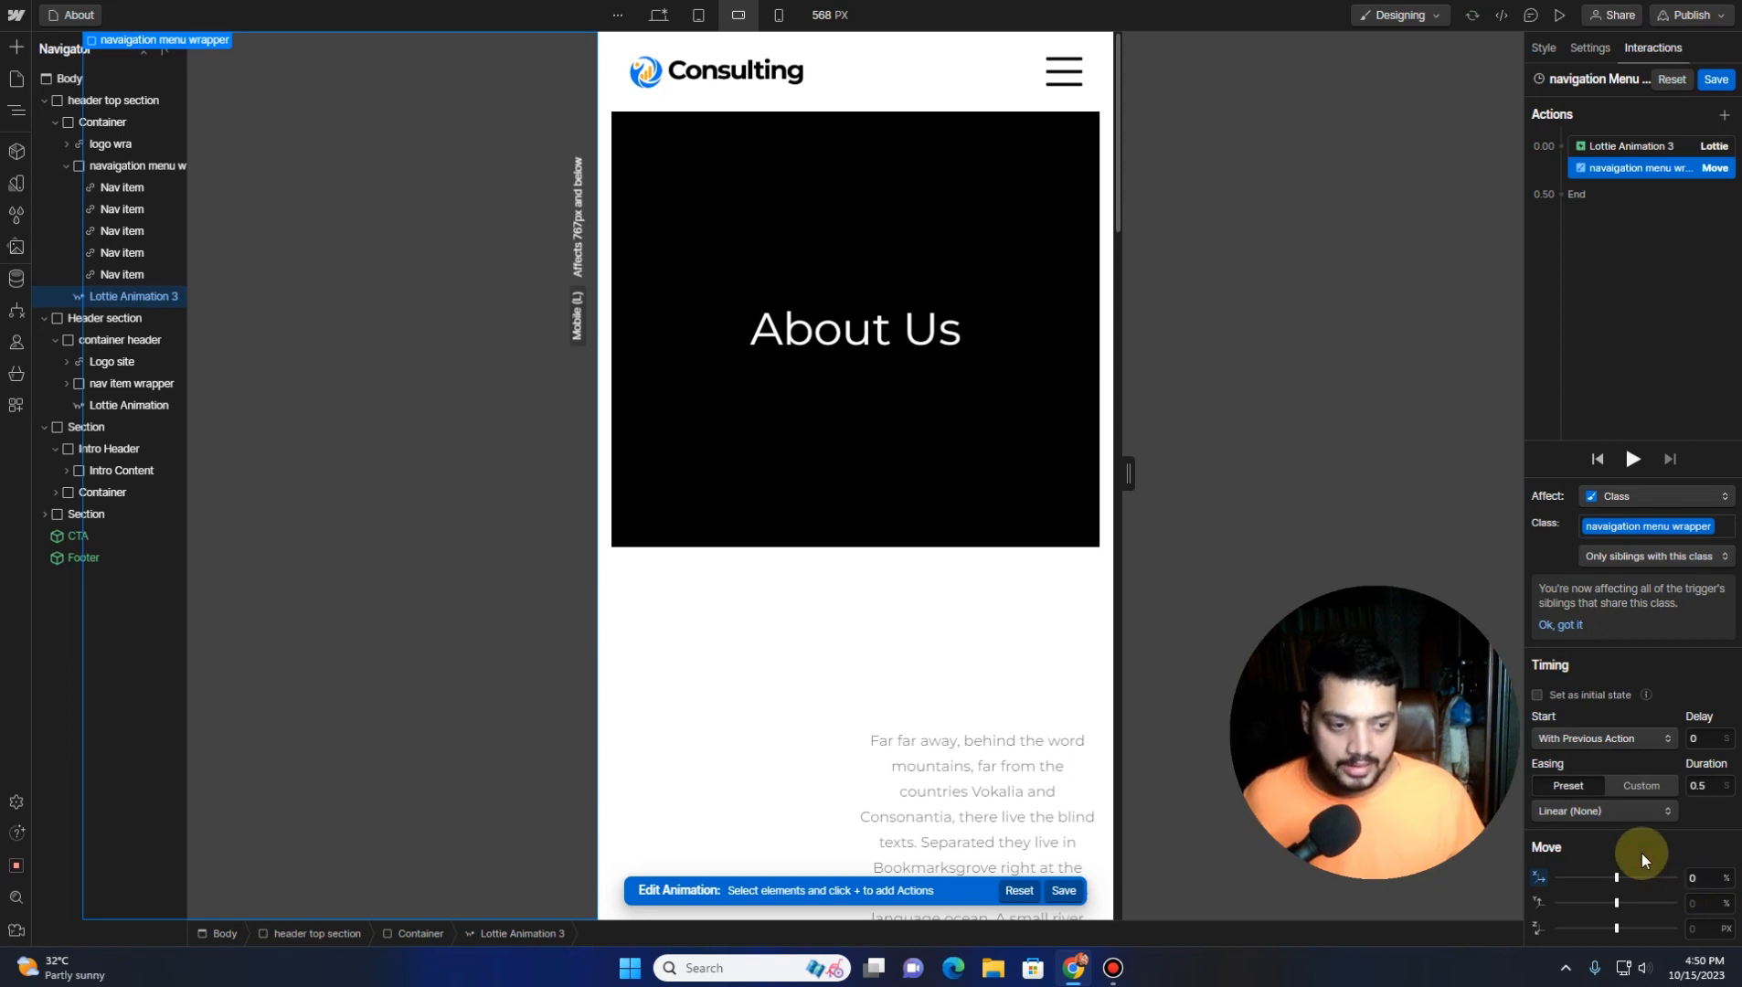
pyautogui.click(1715, 78)
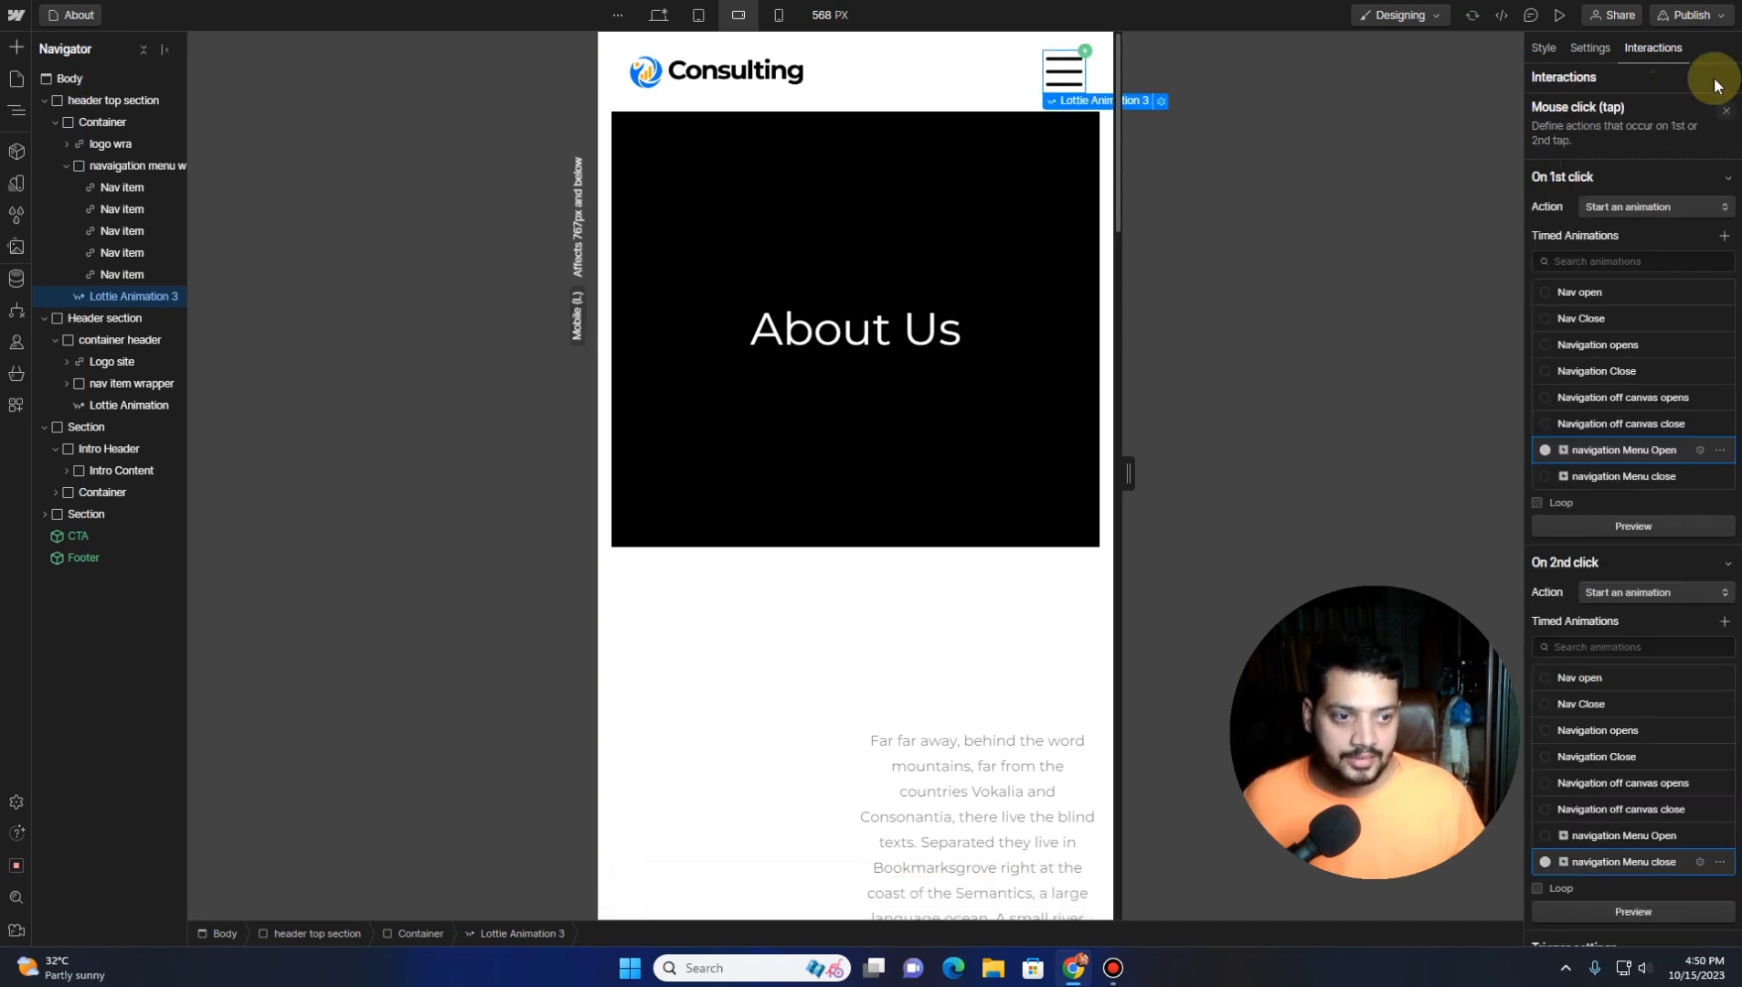
# Play the "navigation Menu Open" animation several times to check it, and close the animation editor
pyautogui.click(1613, 451)
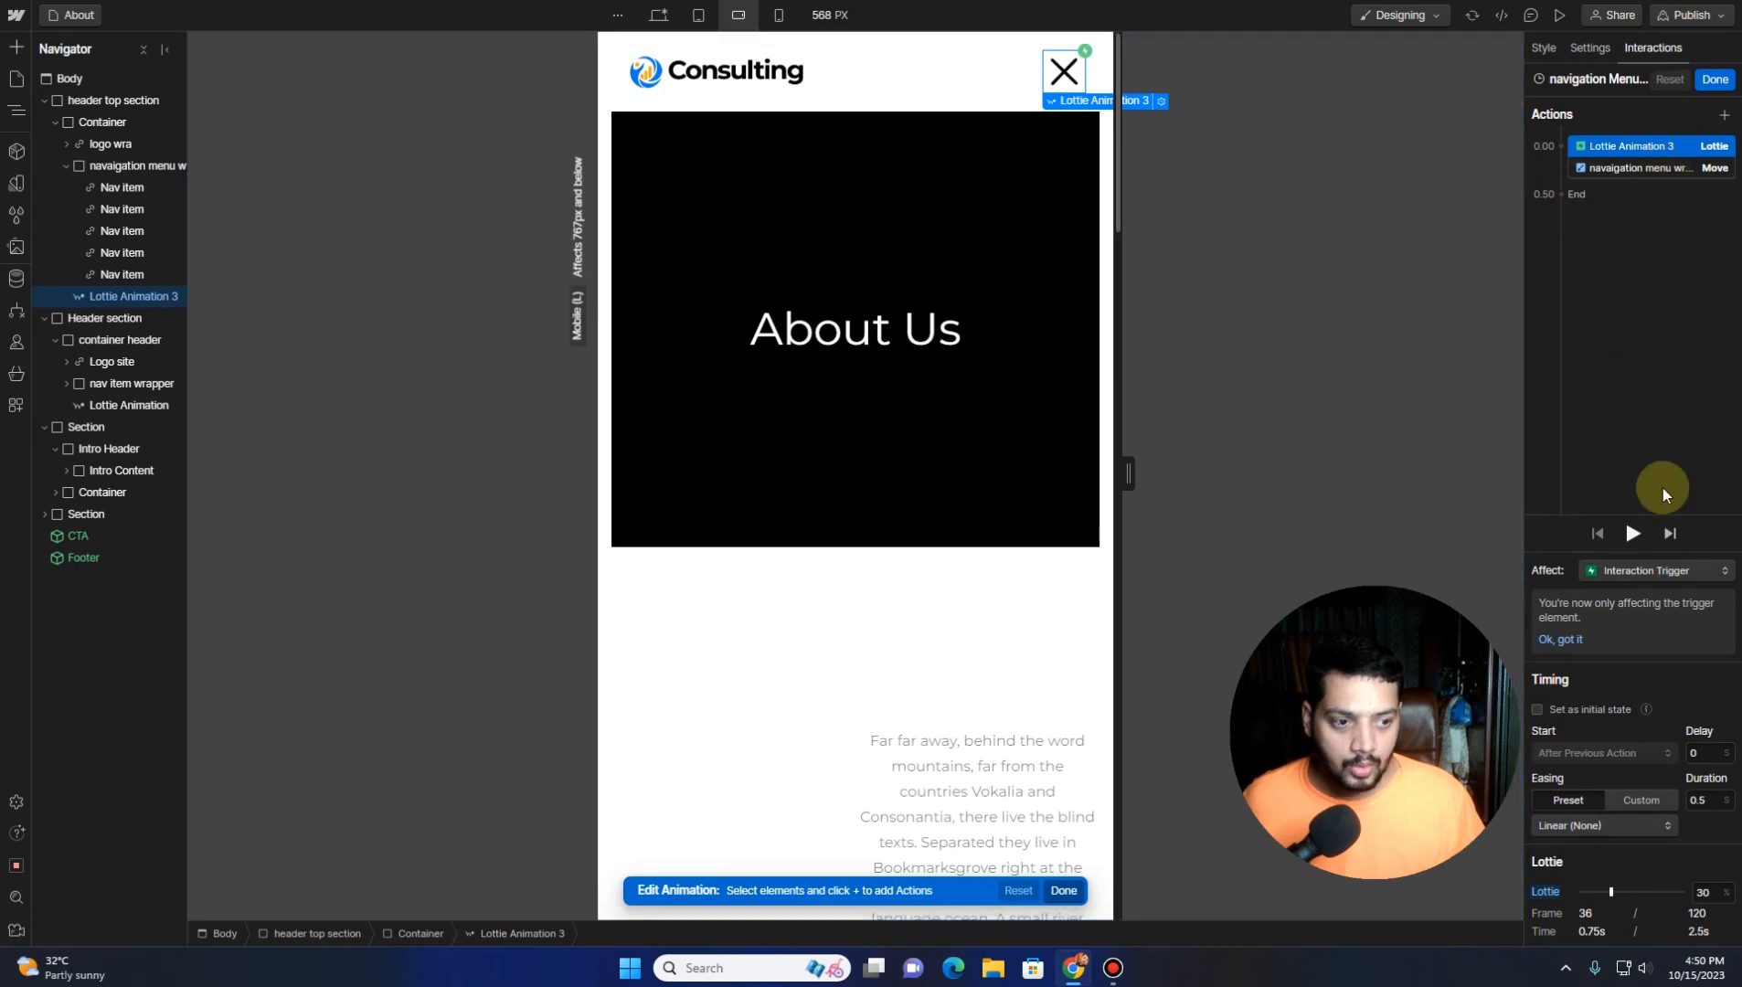
pyautogui.click(1640, 534)
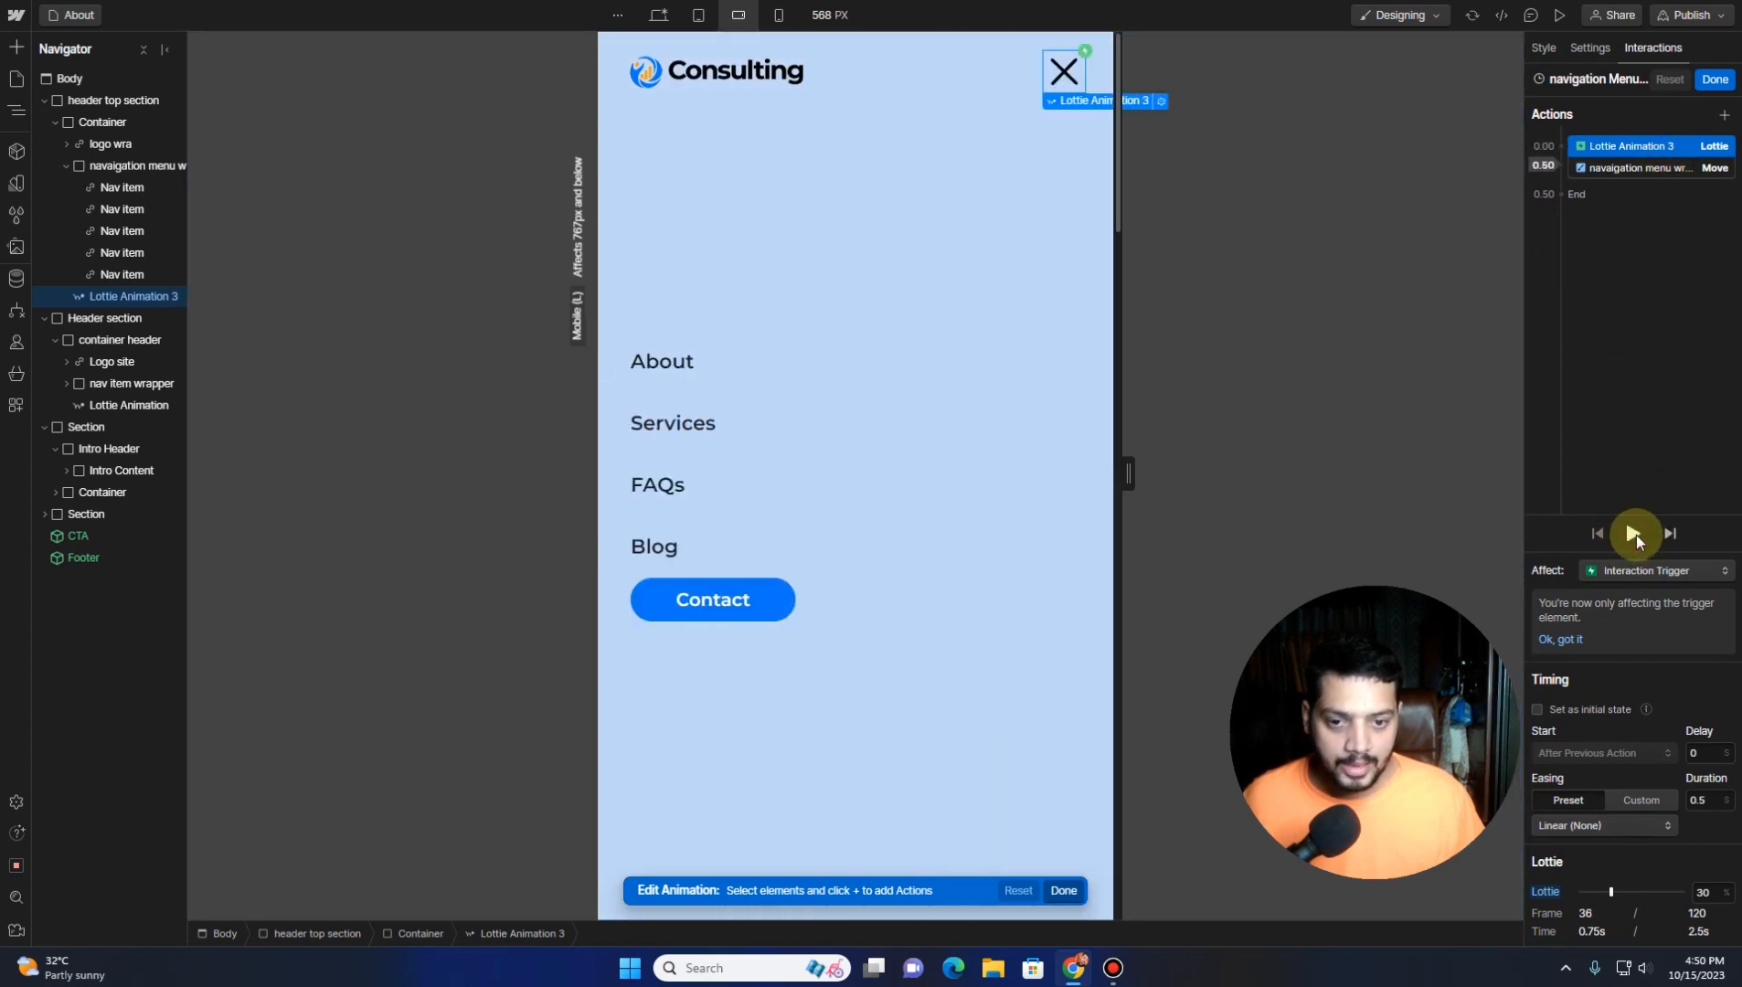
pyautogui.click(1636, 535)
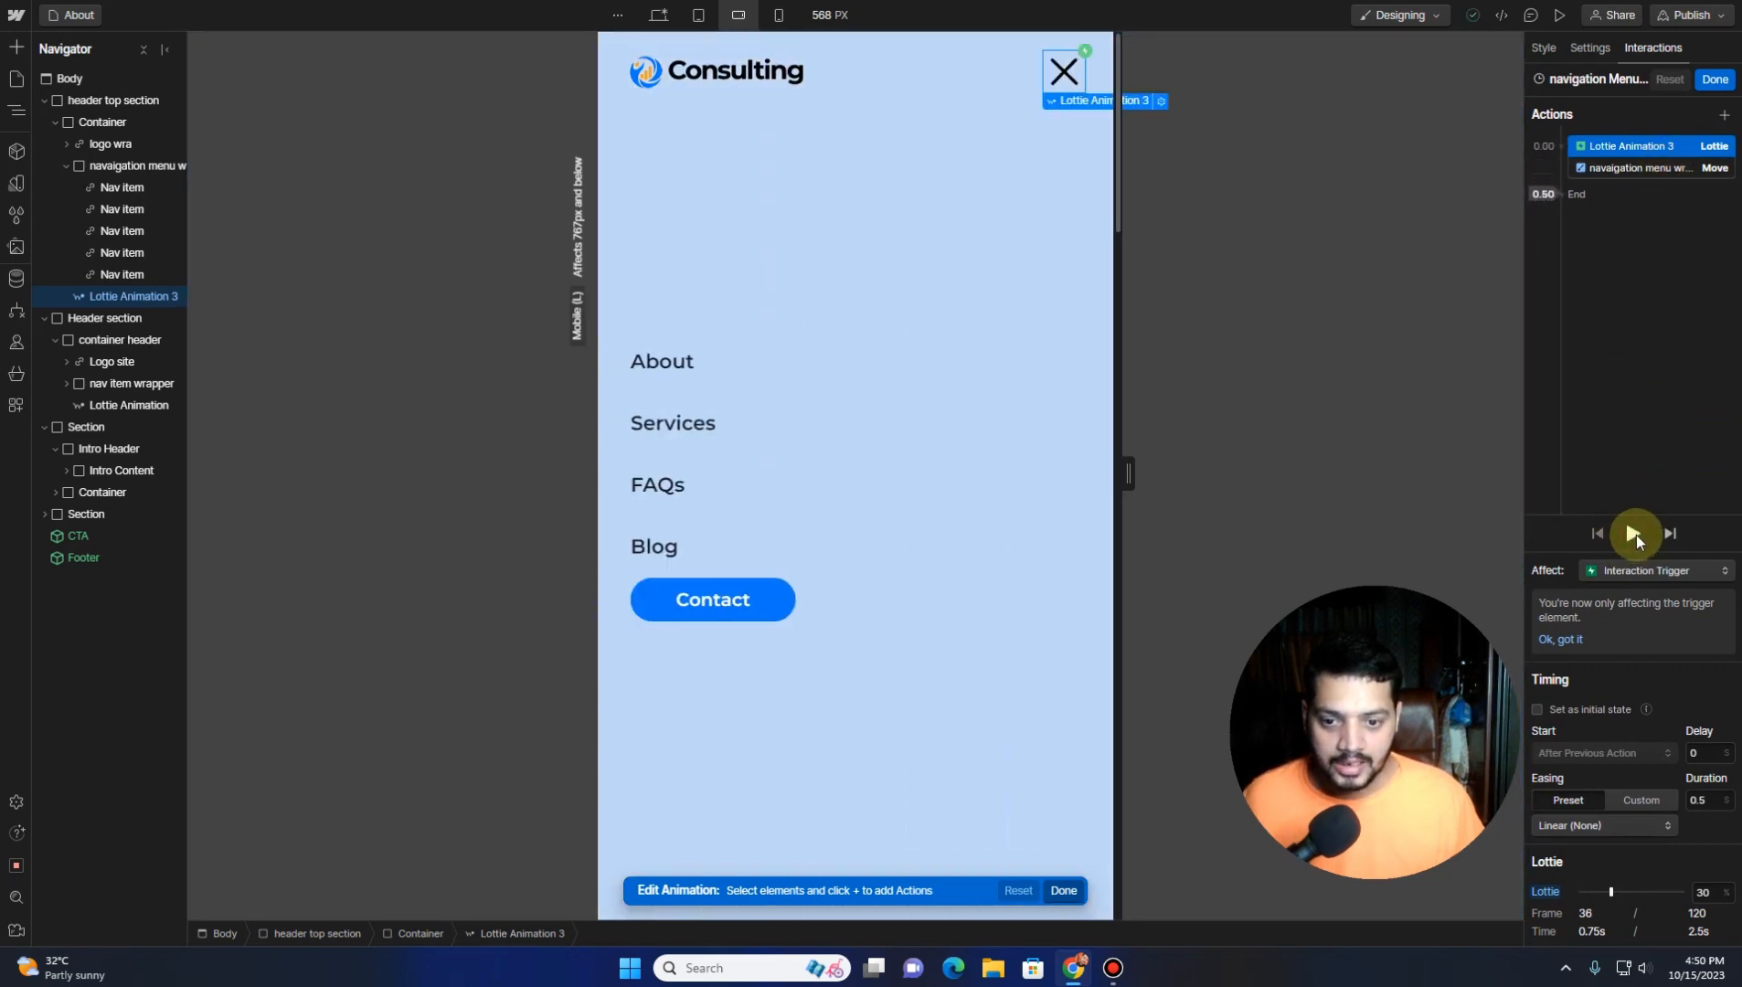
pyautogui.click(1636, 535)
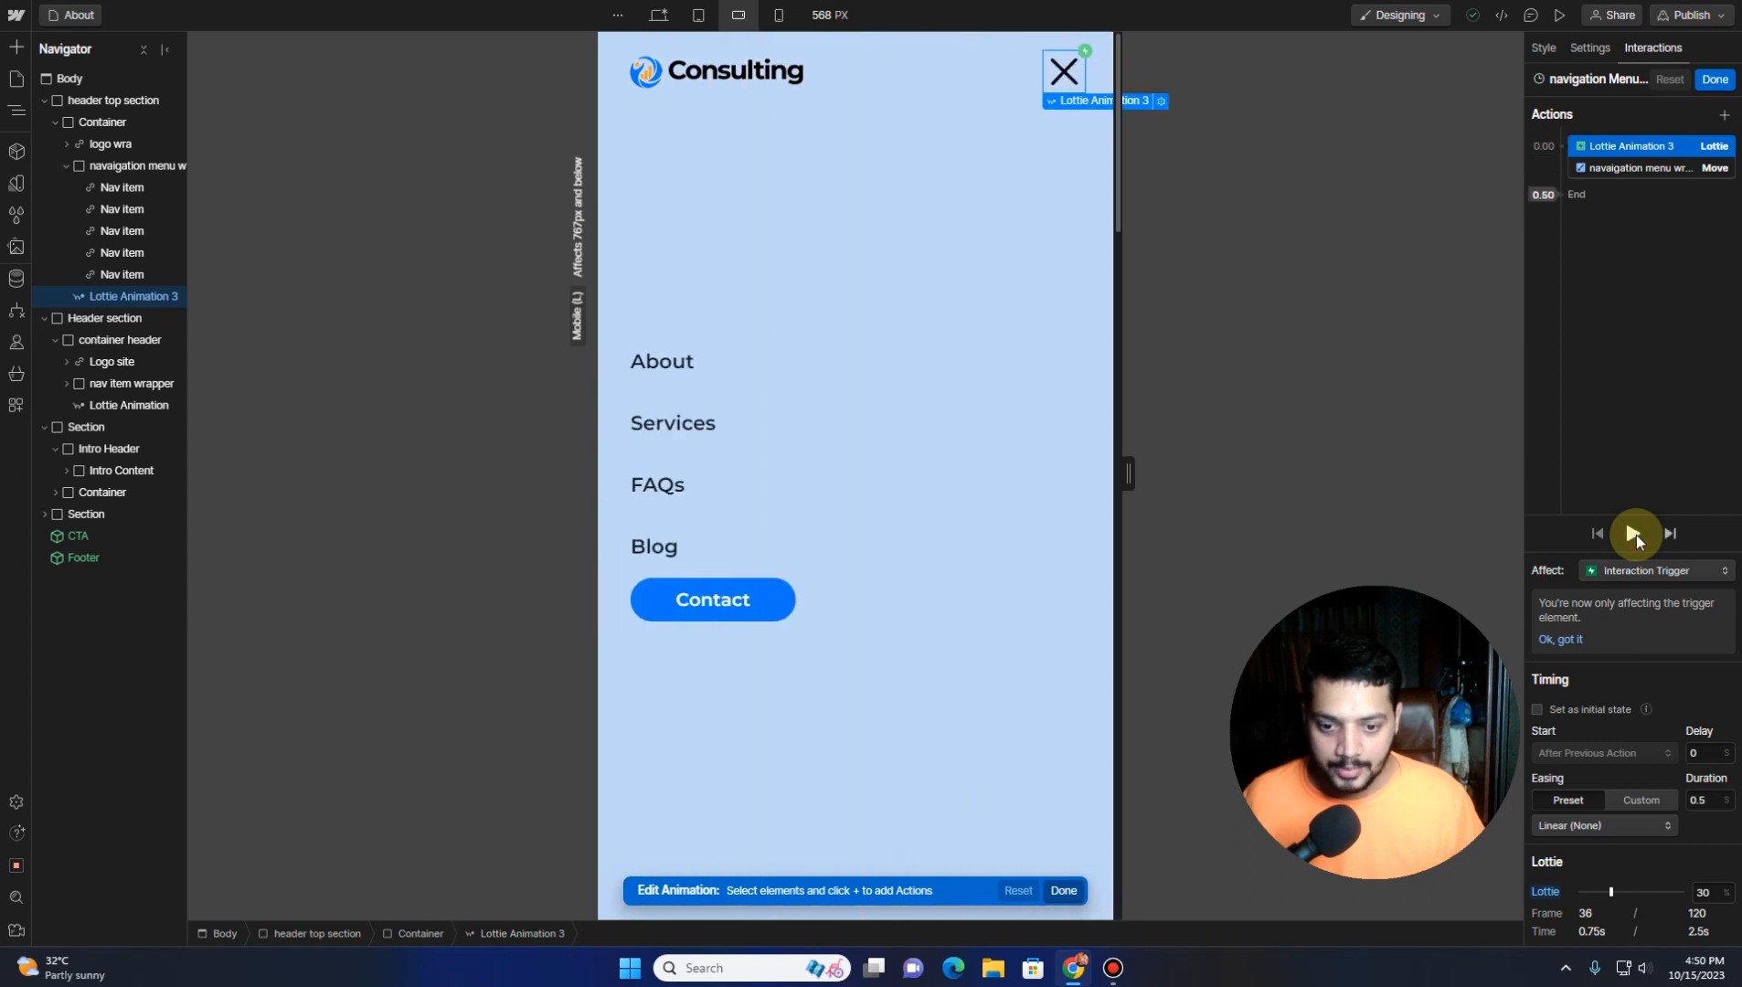
pyautogui.click(1714, 79)
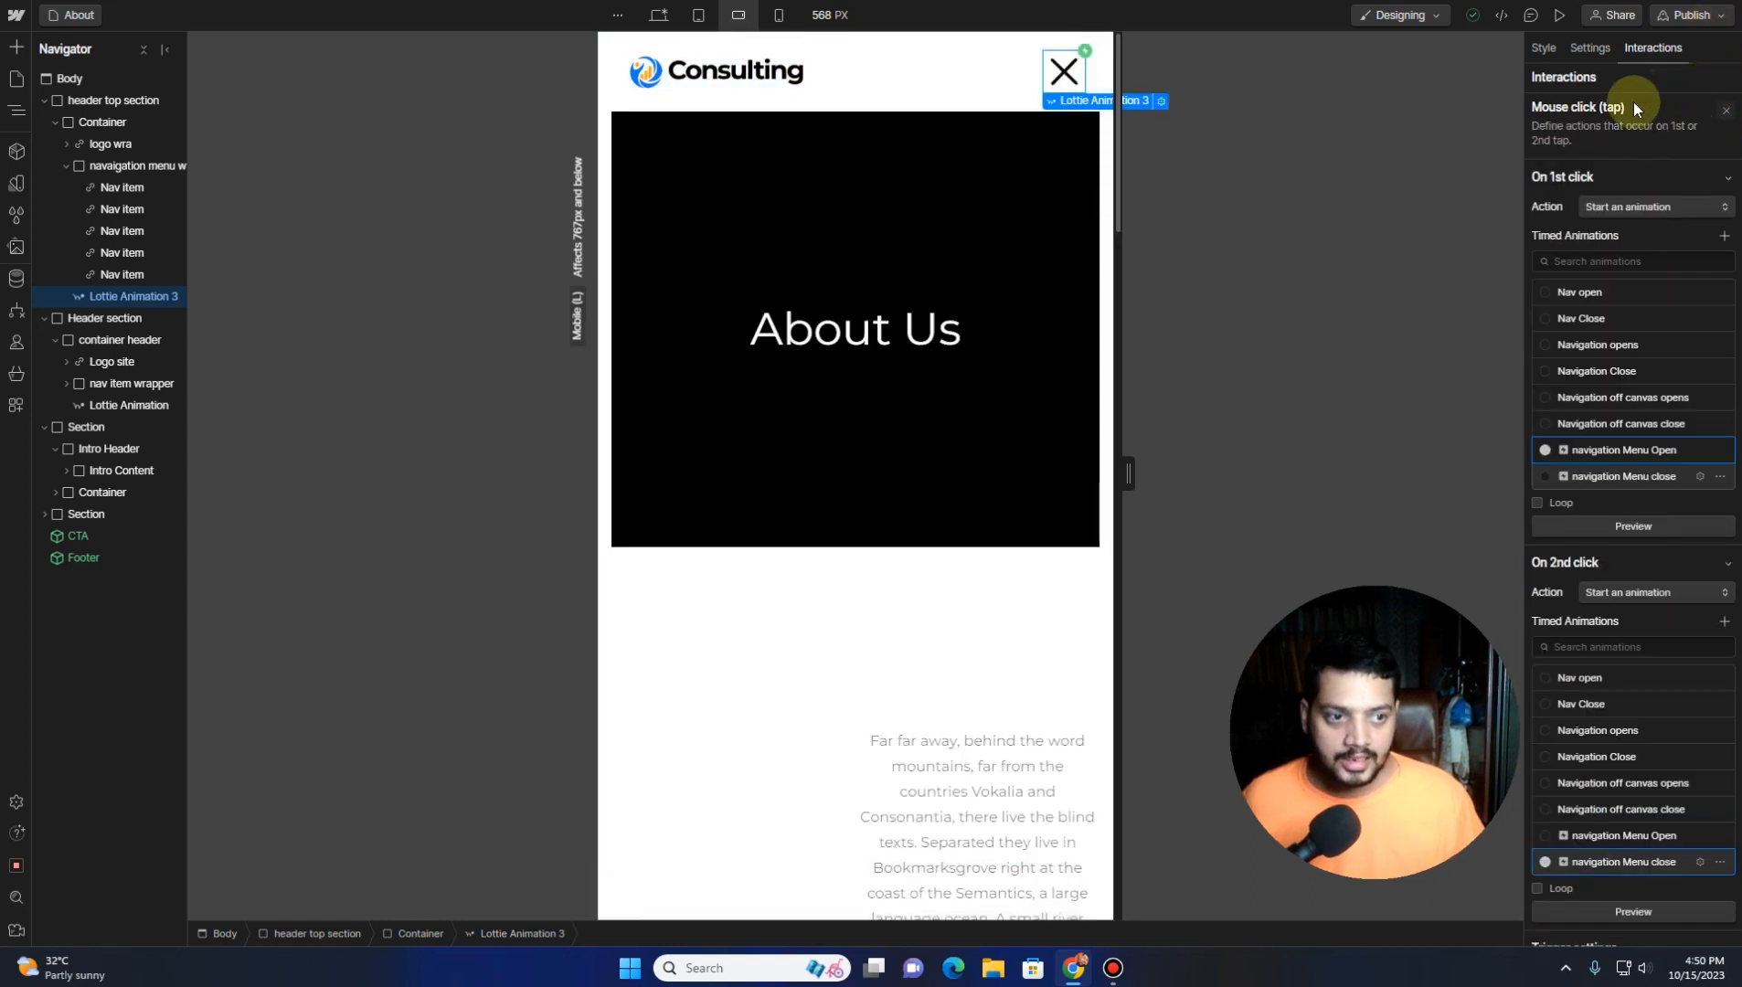
# Preview the About page at mobile landscape width, open and close the menu several times, and exit the preview
pyautogui.click(1559, 16)
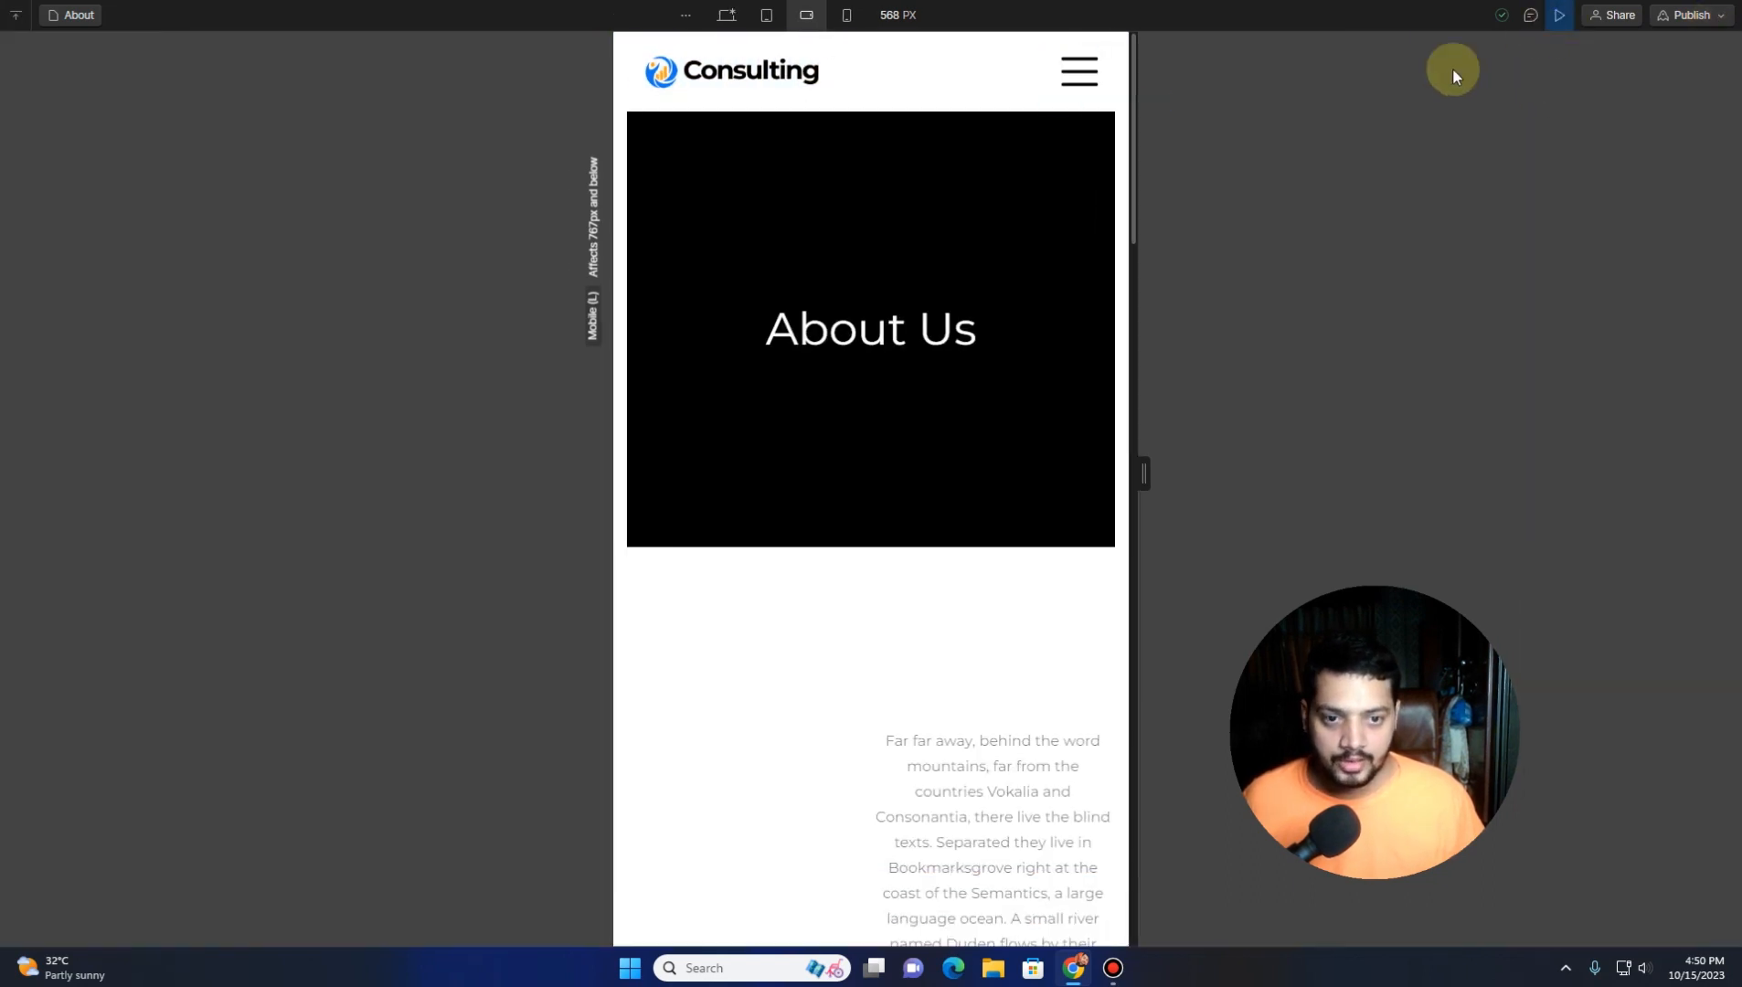
pyautogui.click(1081, 69)
pyautogui.click(1081, 70)
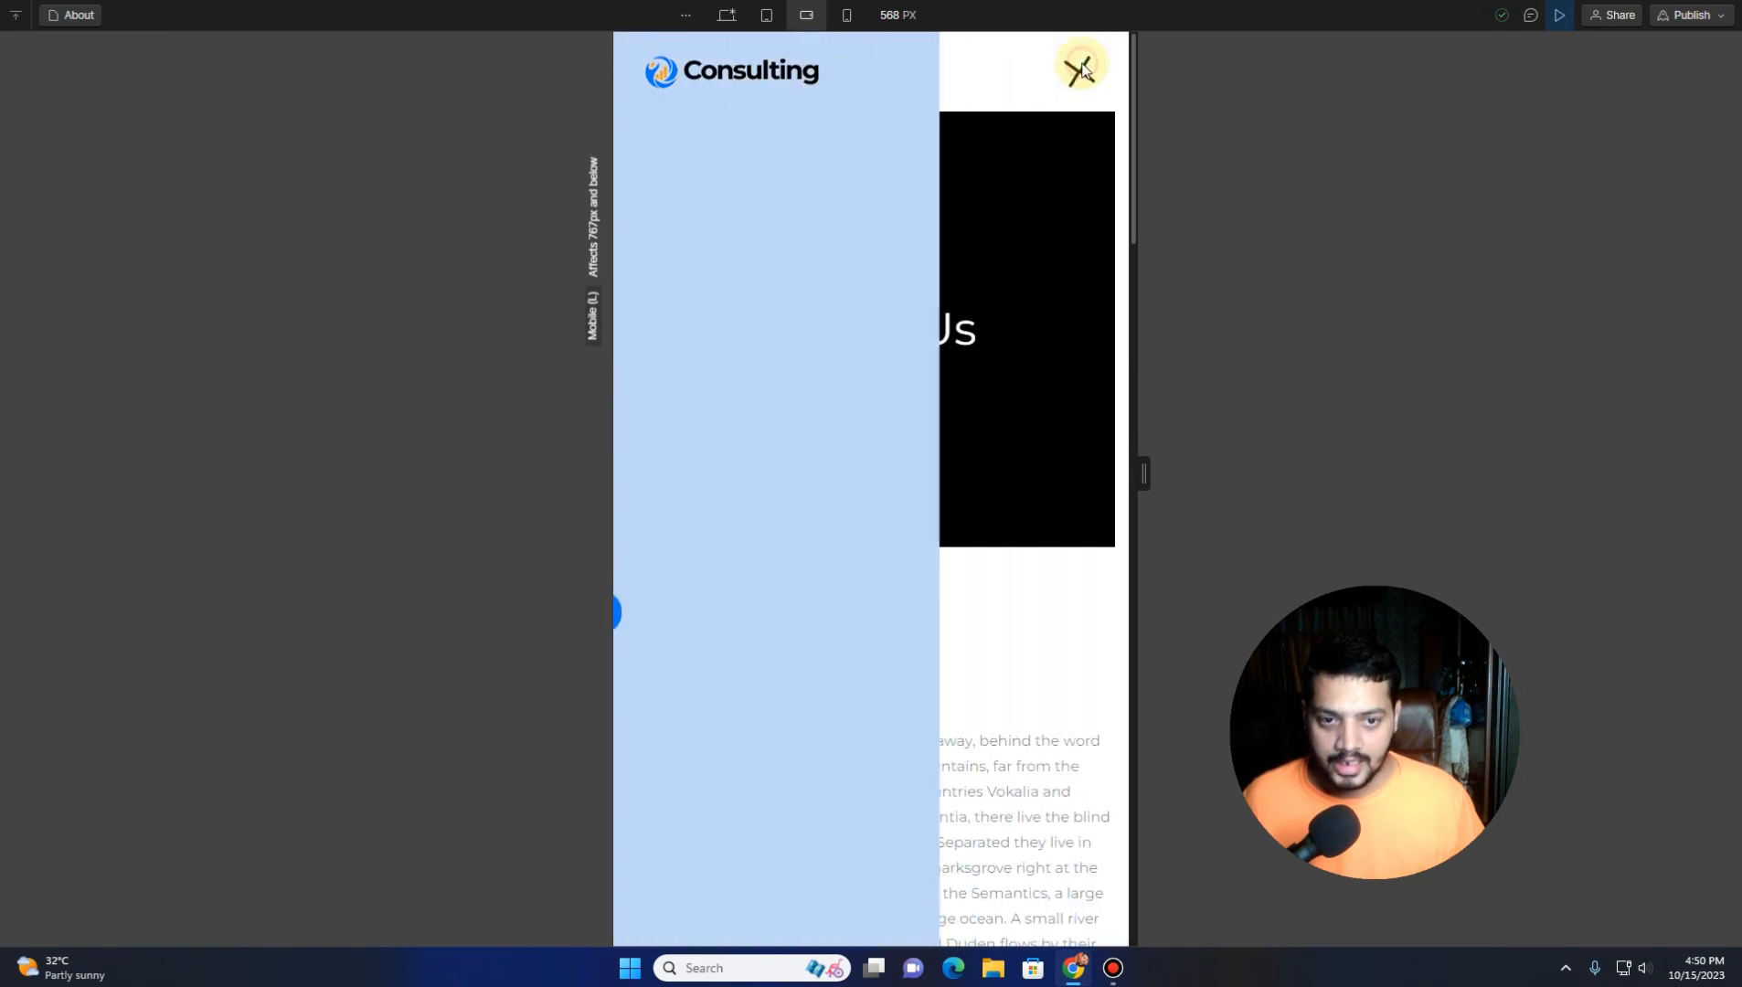
pyautogui.click(1081, 69)
pyautogui.click(1081, 70)
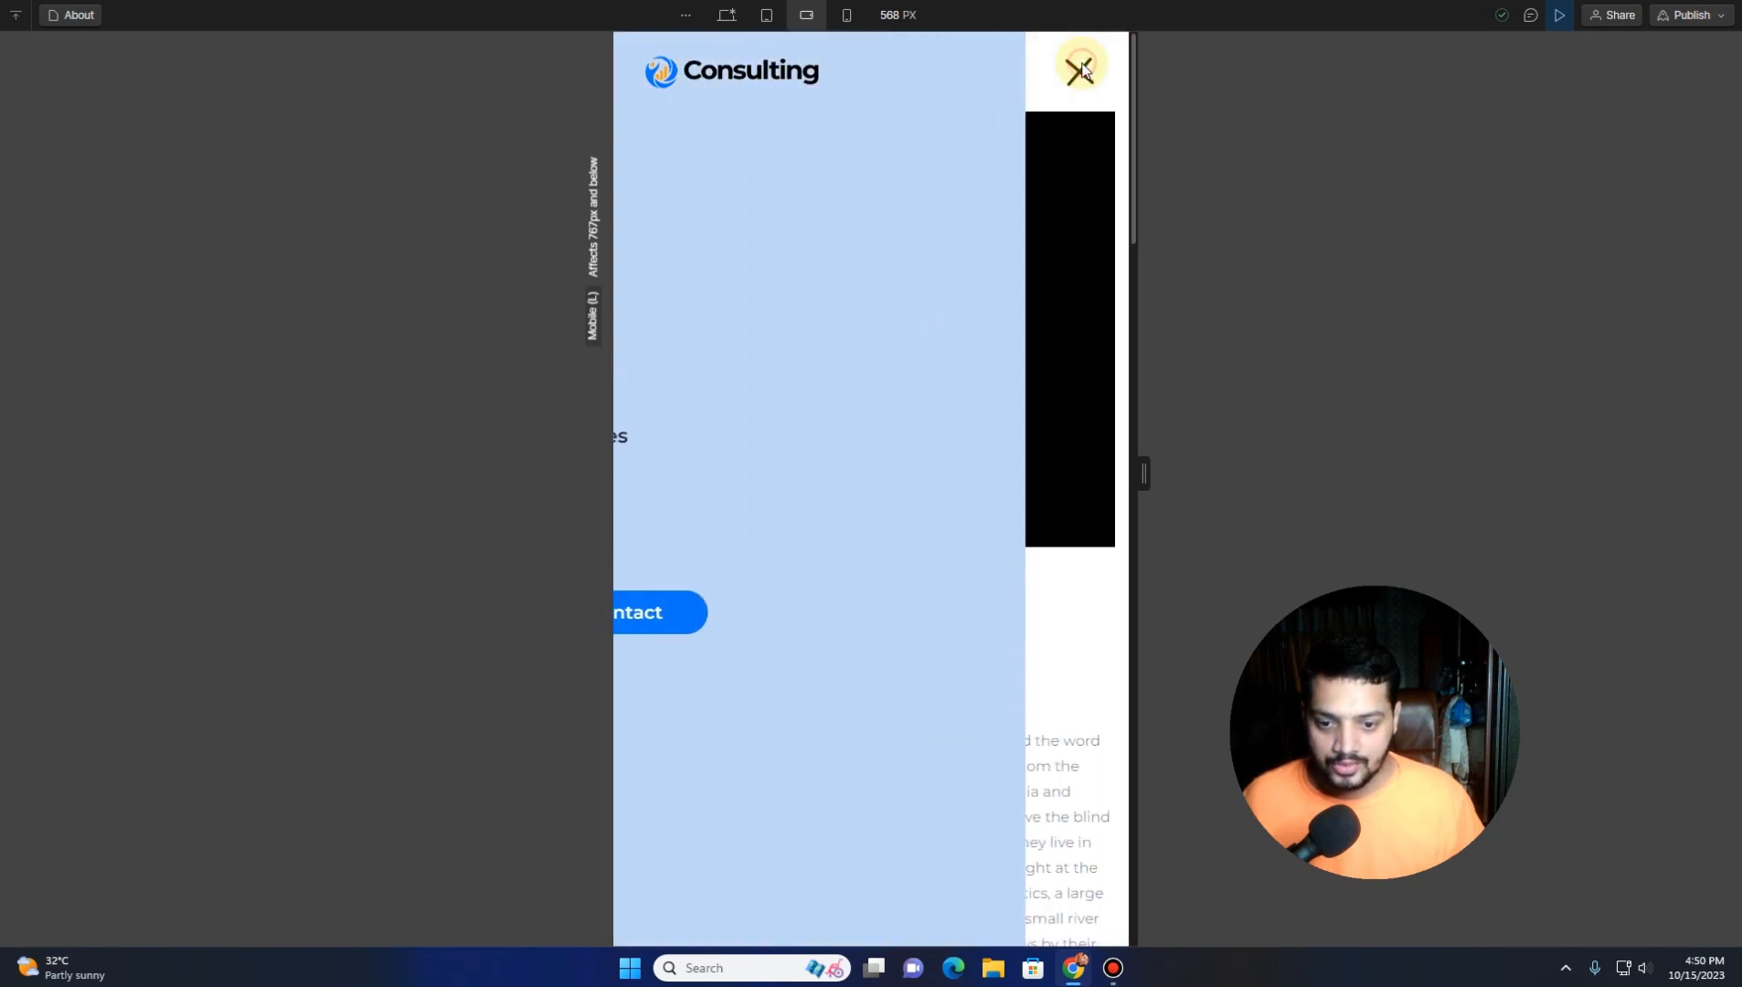
pyautogui.click(1082, 70)
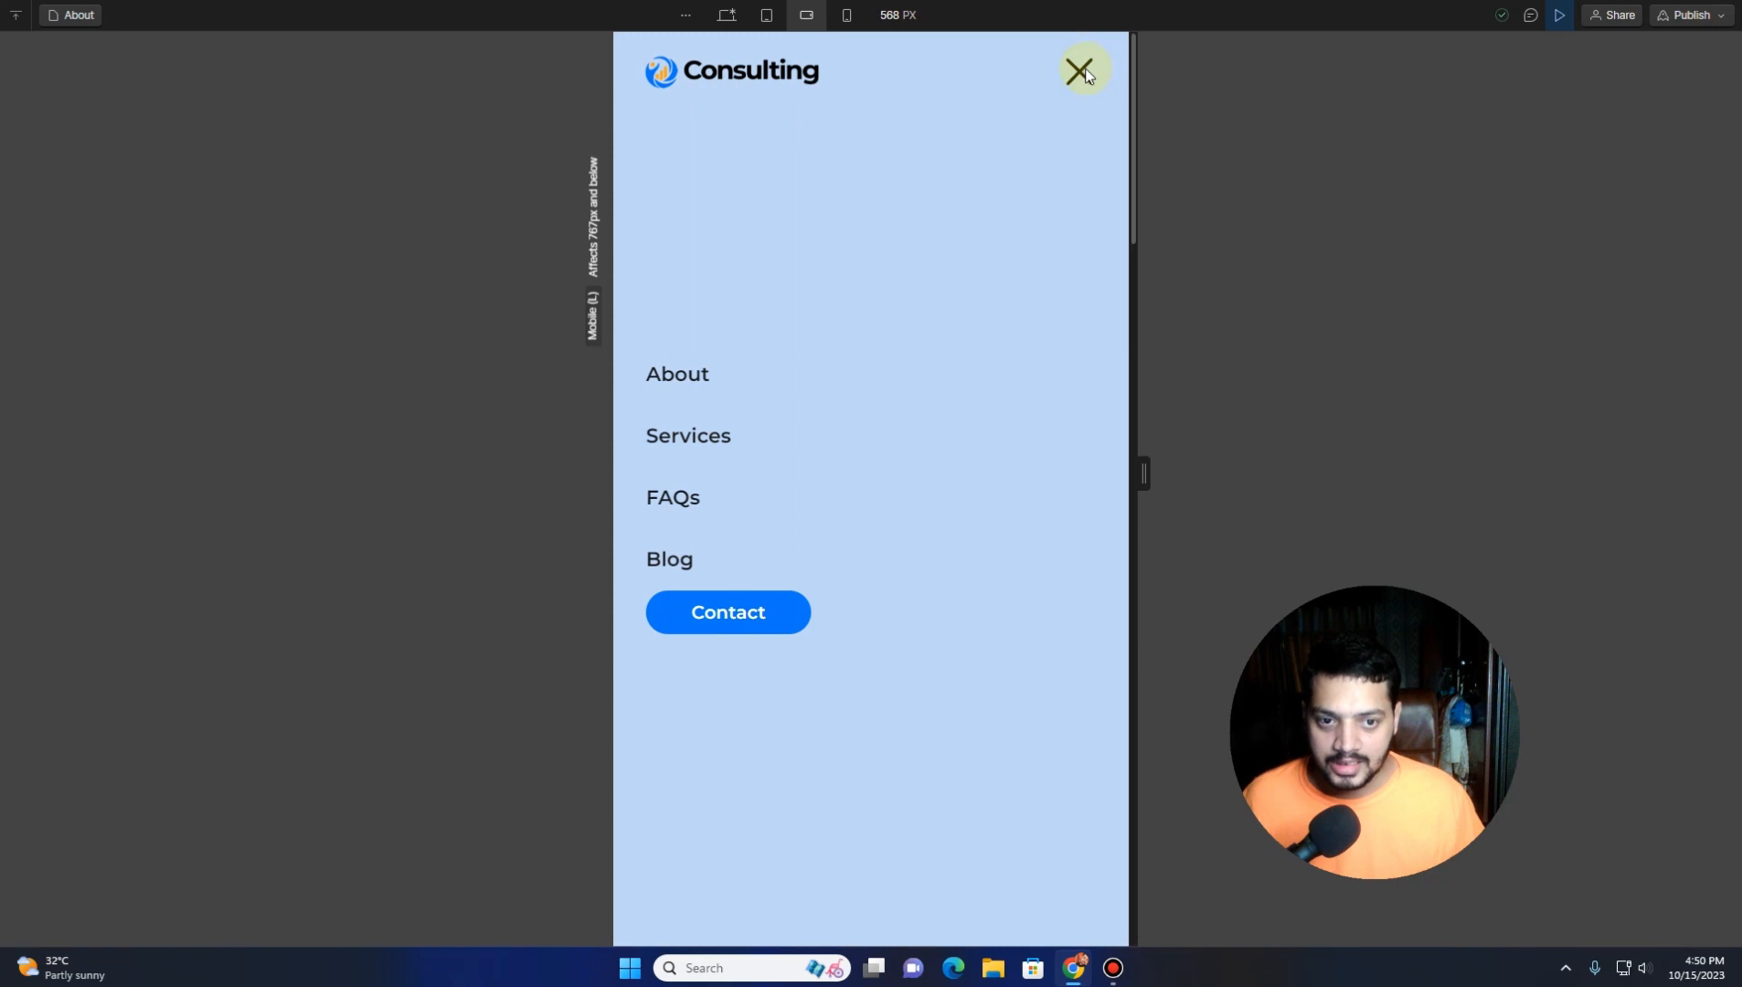
pyautogui.click(1081, 70)
pyautogui.click(1081, 71)
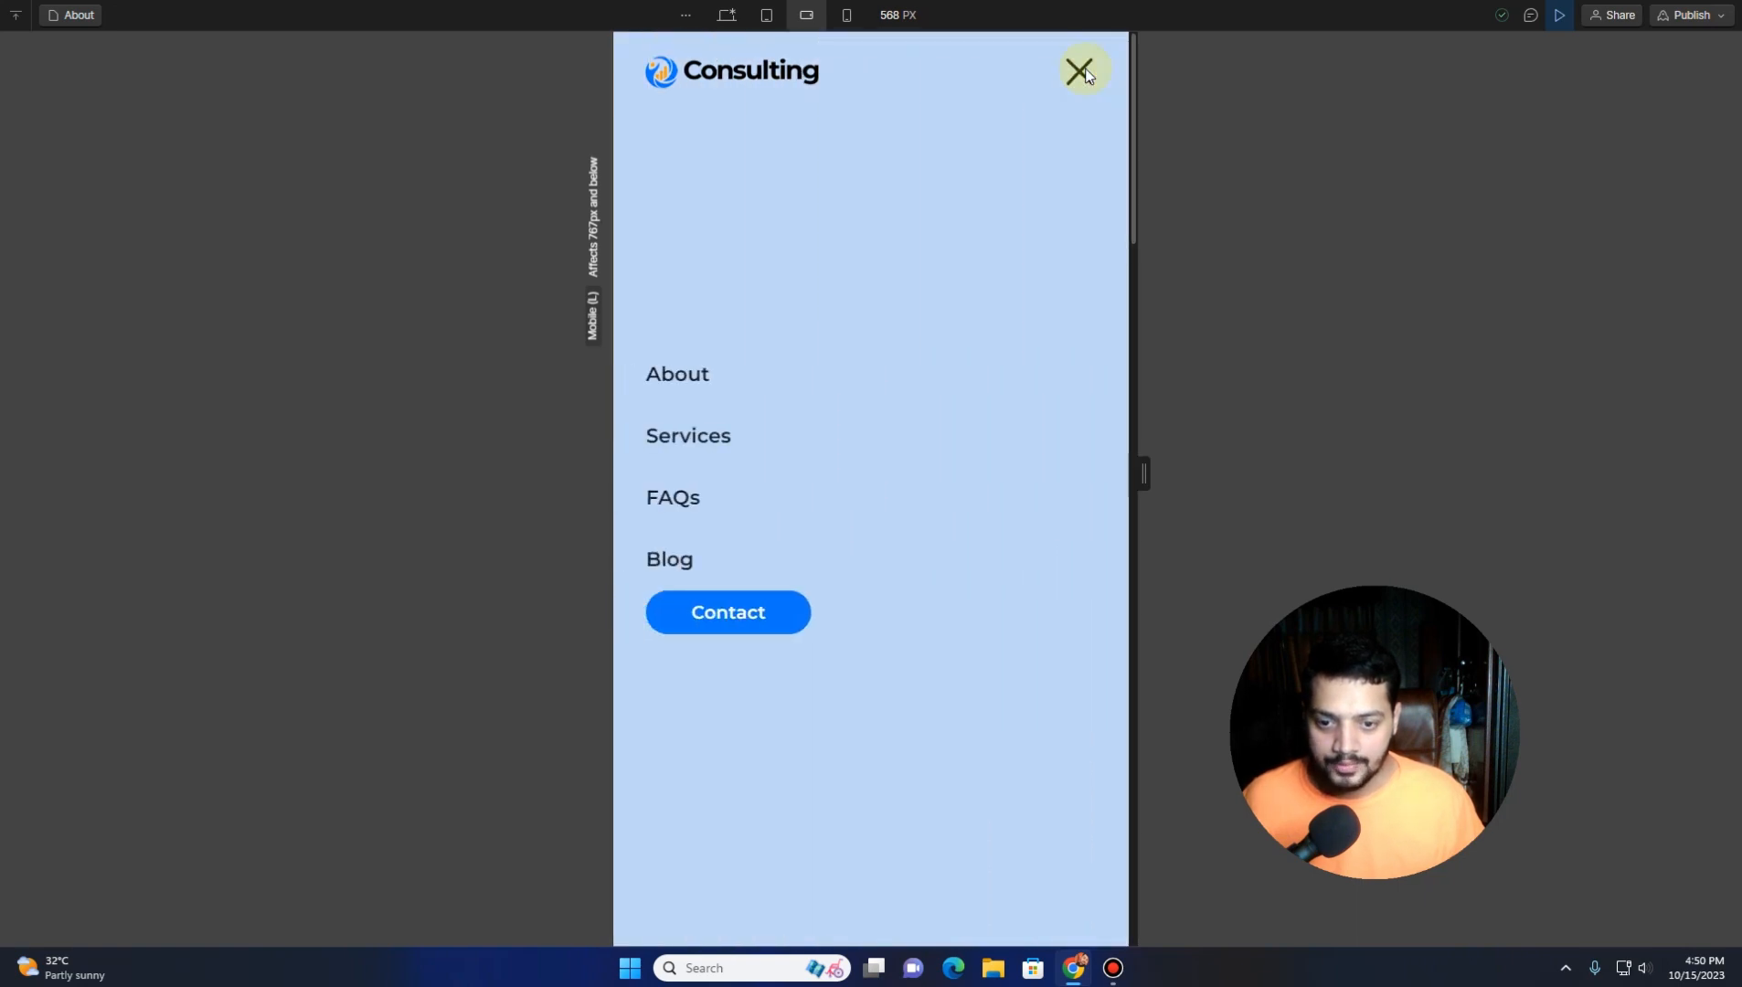
pyautogui.click(1083, 71)
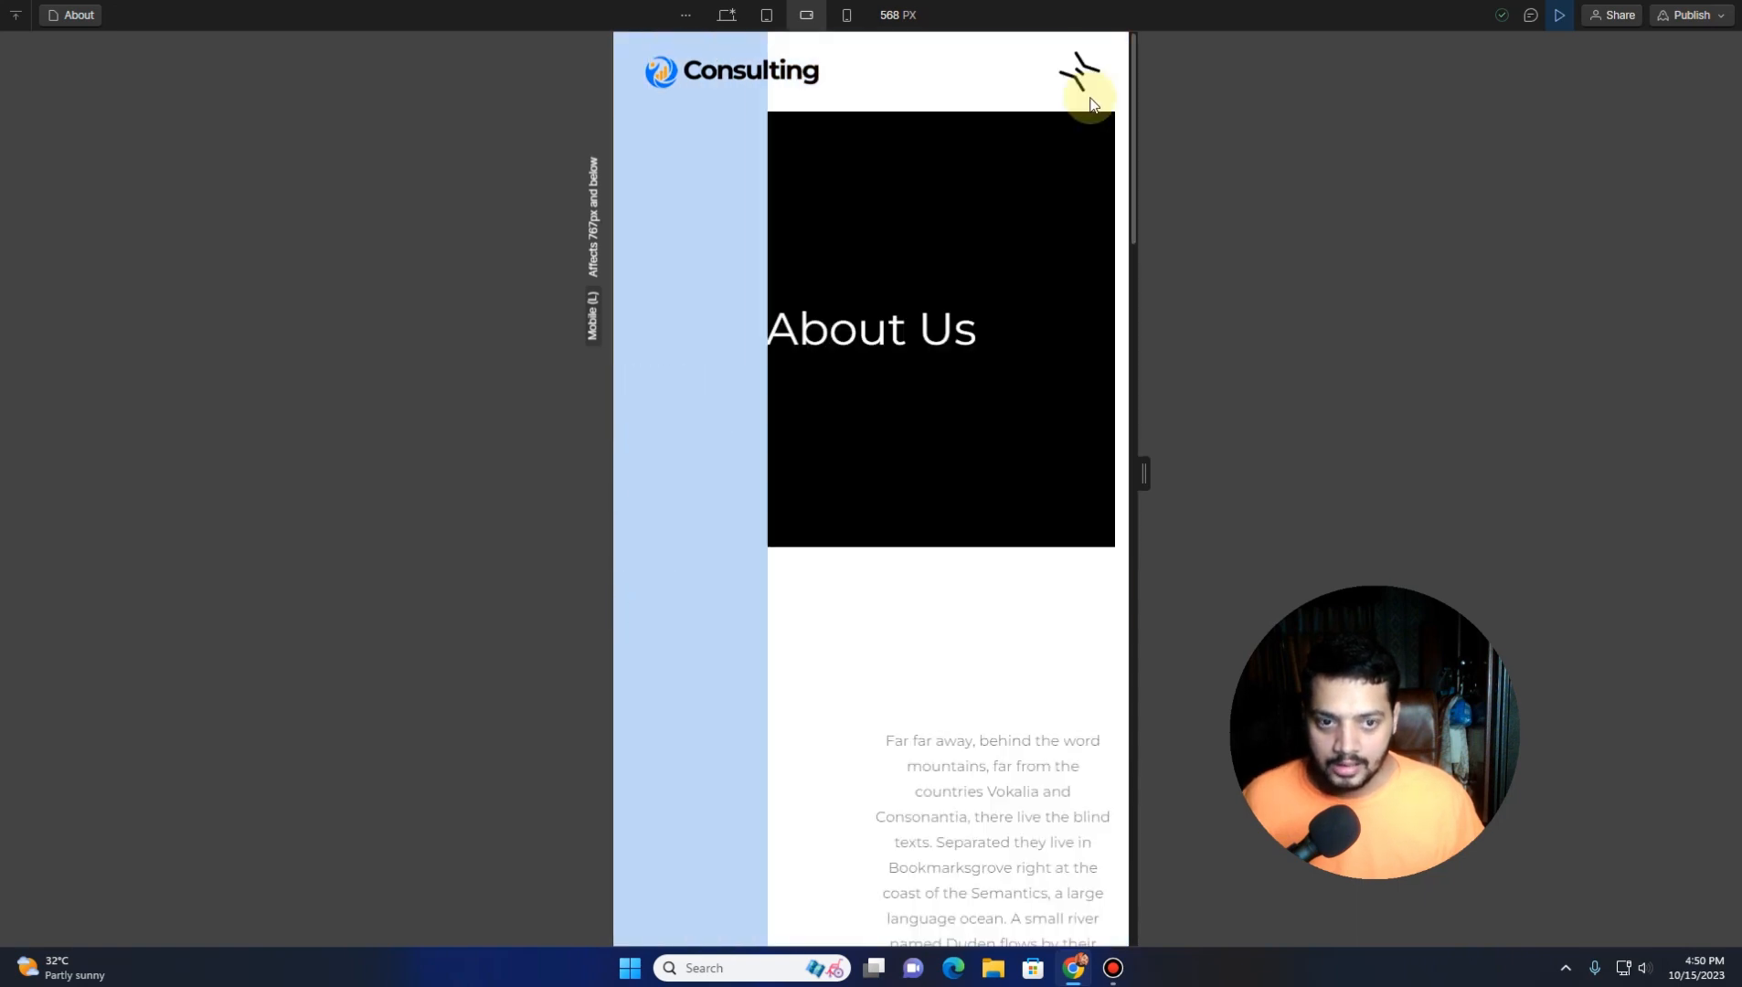
pyautogui.click(1560, 18)
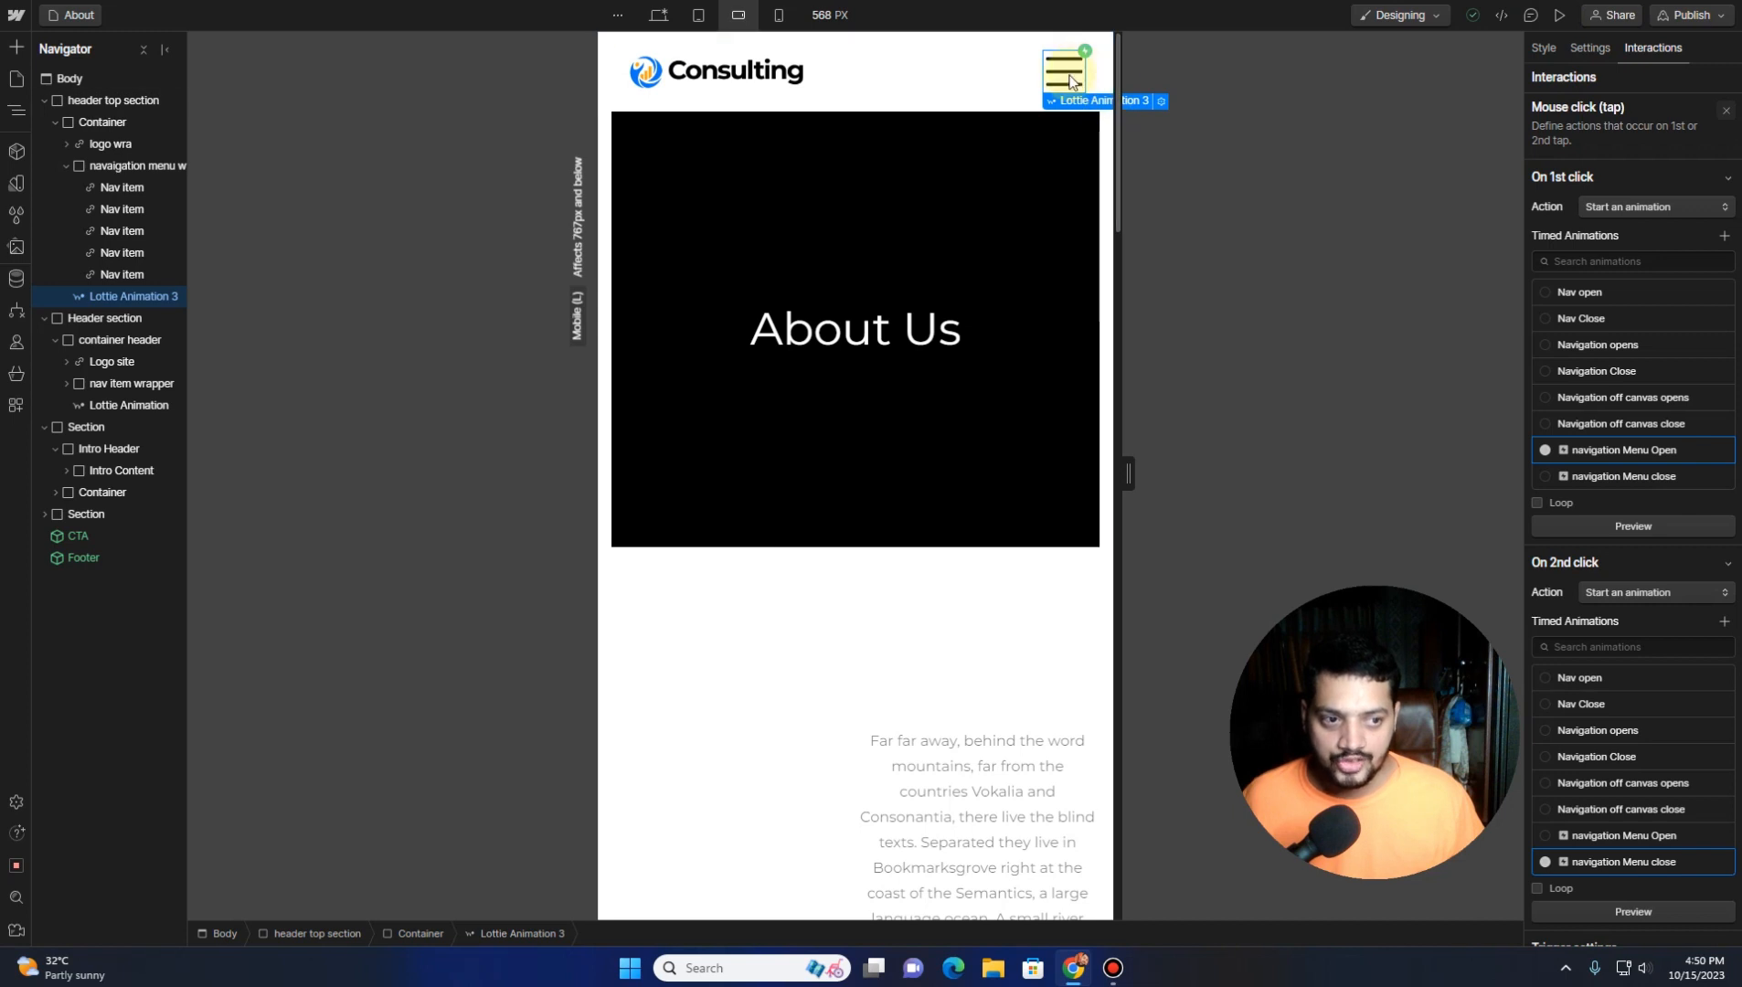
# Set the cursor style of the header's Lottie menu icon to pointer on the mobile landscape breakpoint
pyautogui.click(1543, 50)
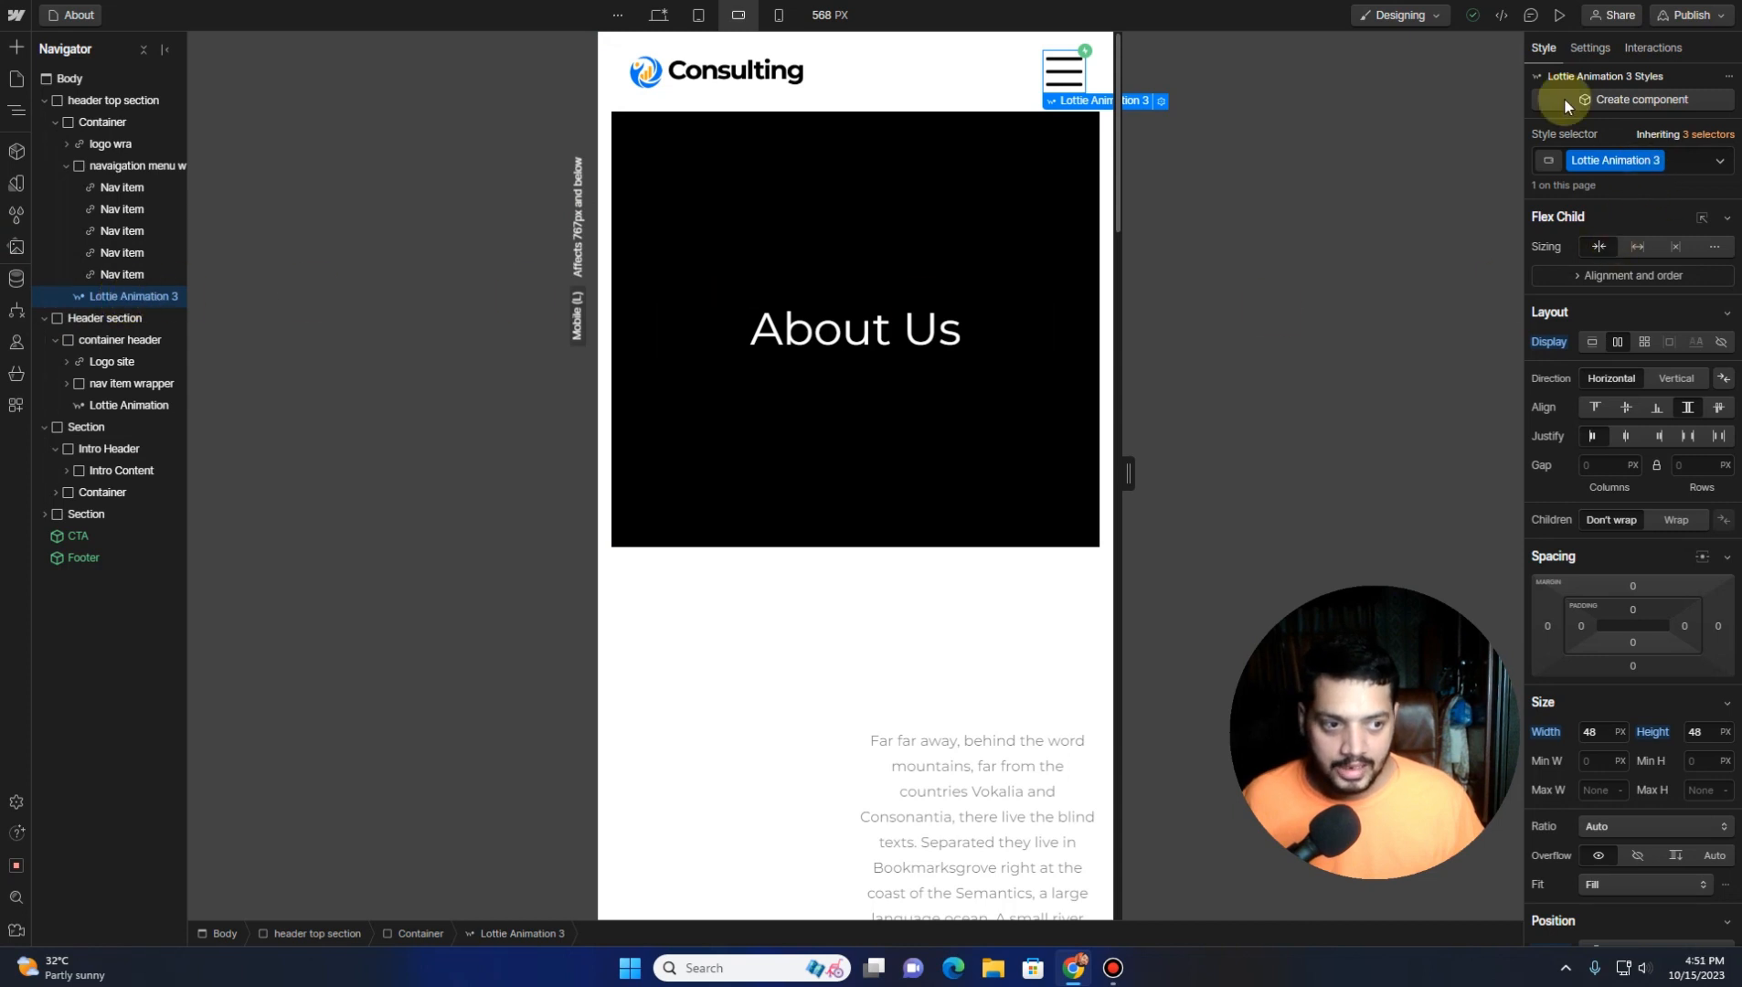
pyautogui.scroll(-10, 1623, 745)
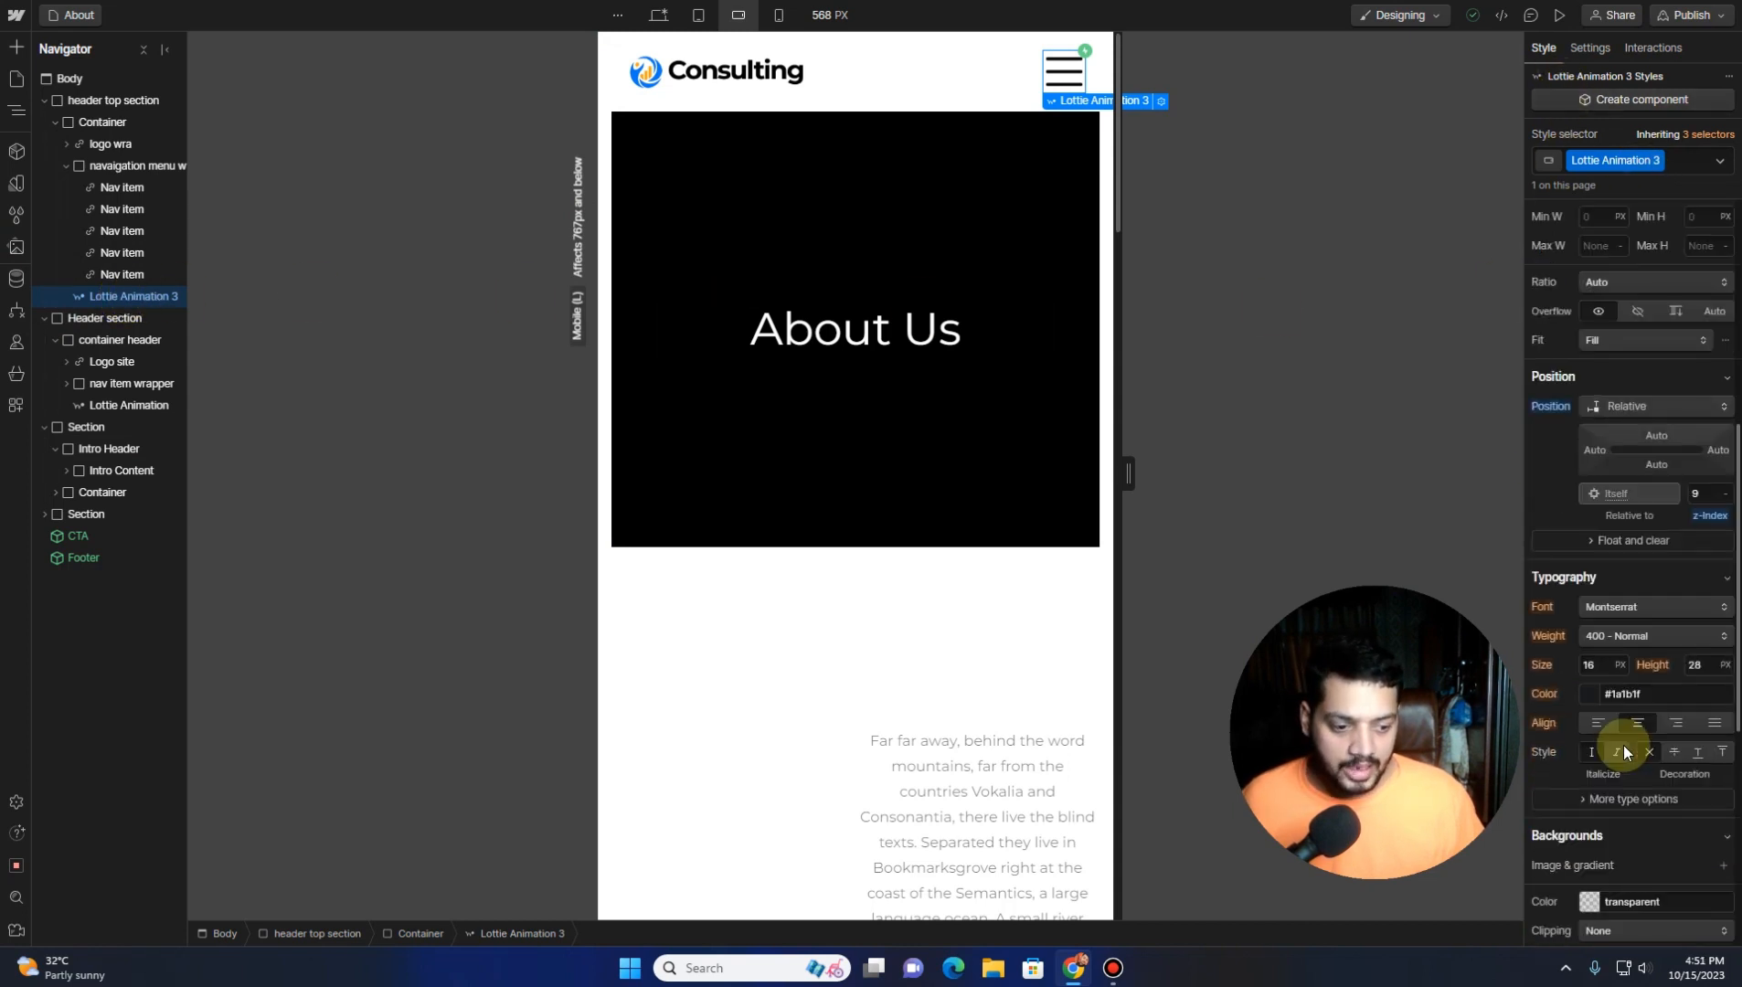
pyautogui.scroll(-2, 1623, 746)
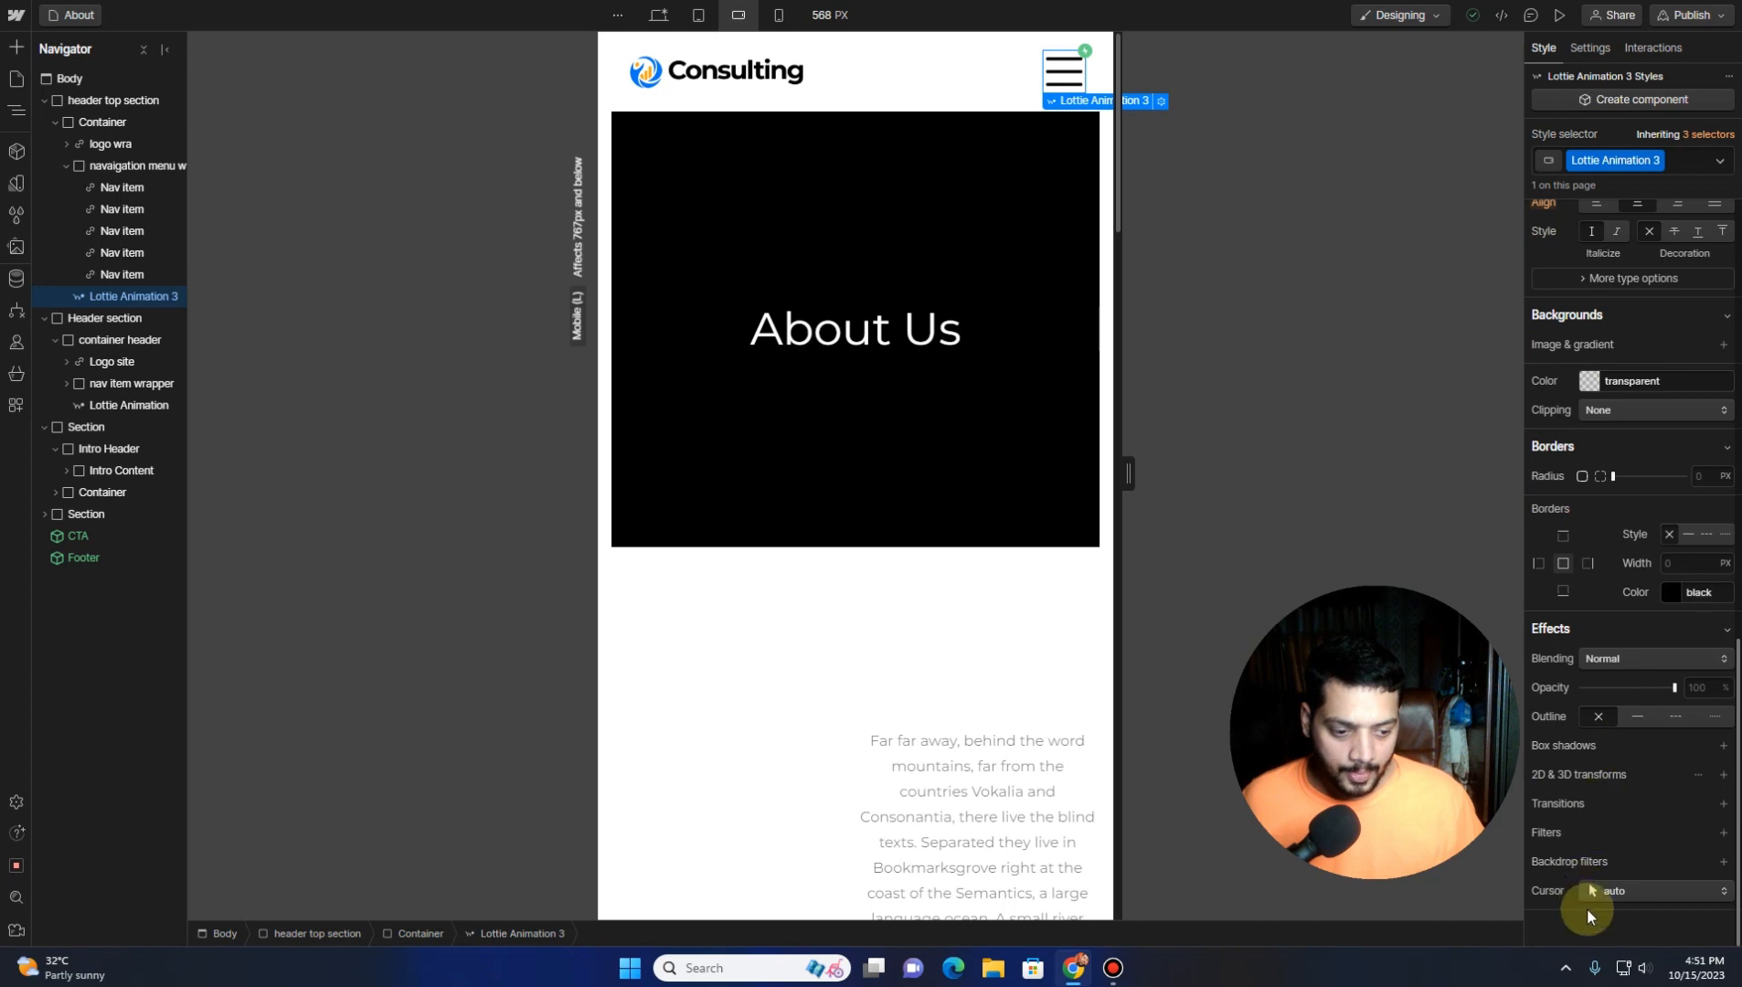
pyautogui.click(1639, 891)
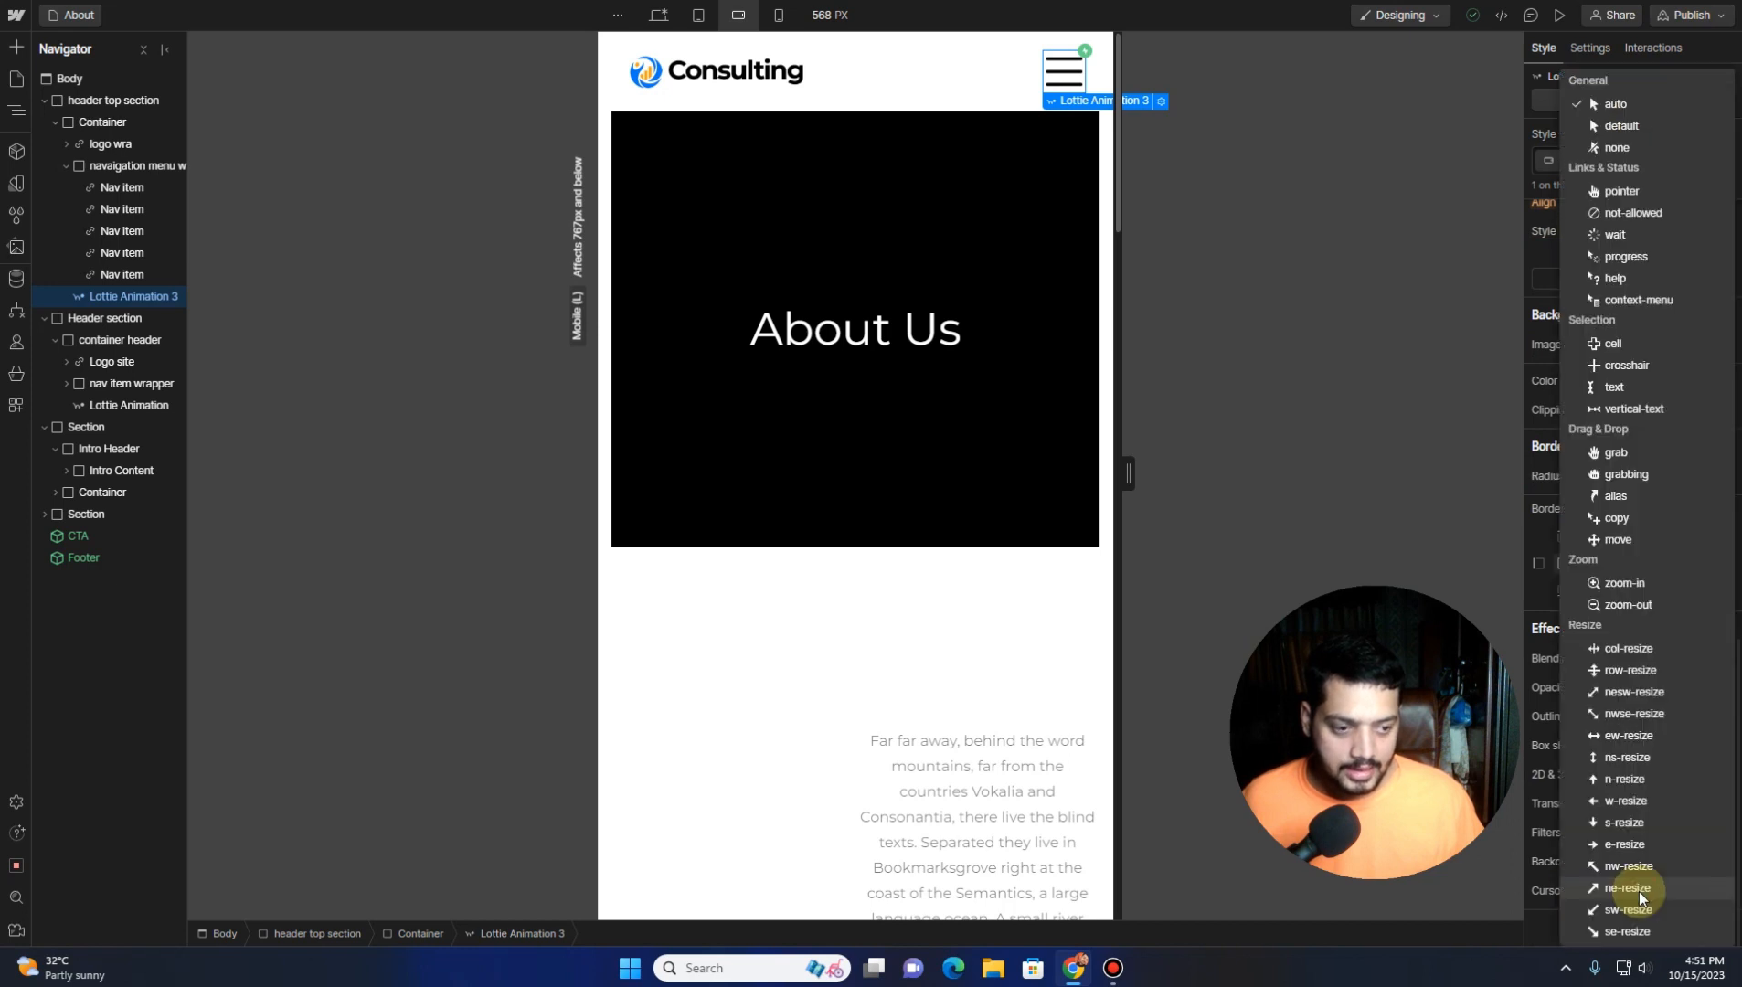
pyautogui.click(1605, 190)
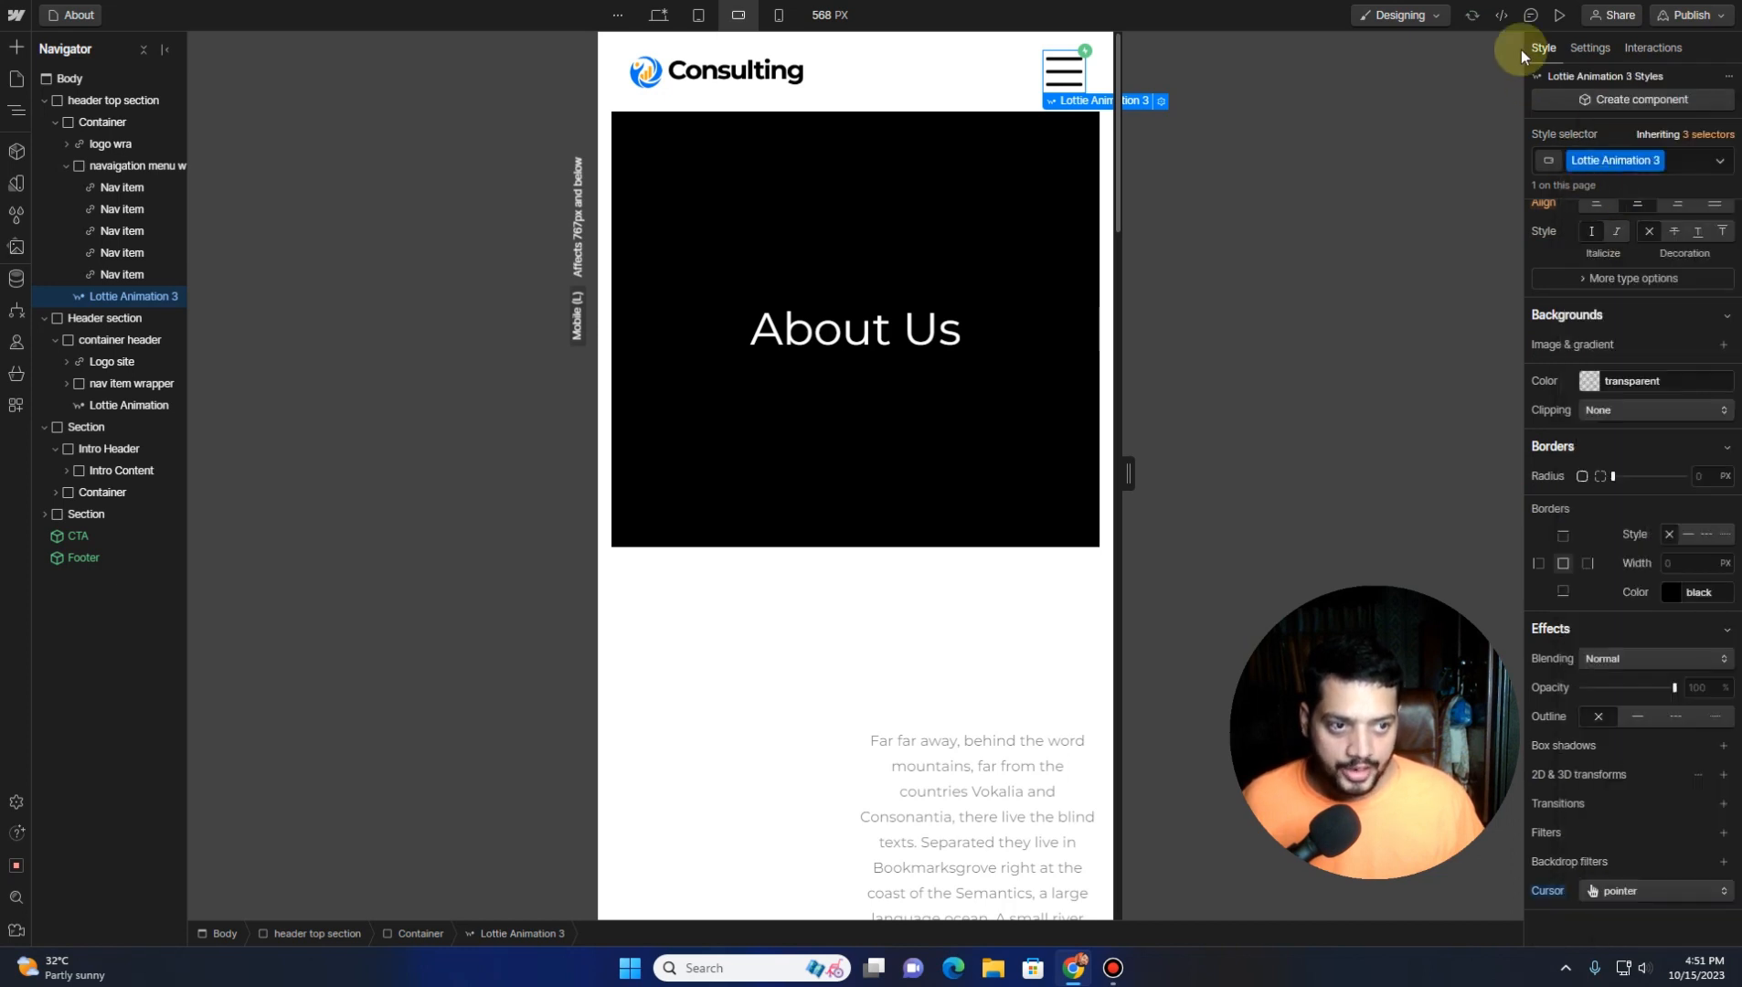
# Preview the page again and check the menu icon's cursor while opening and closing the menu in mobile landscape
pyautogui.click(1559, 14)
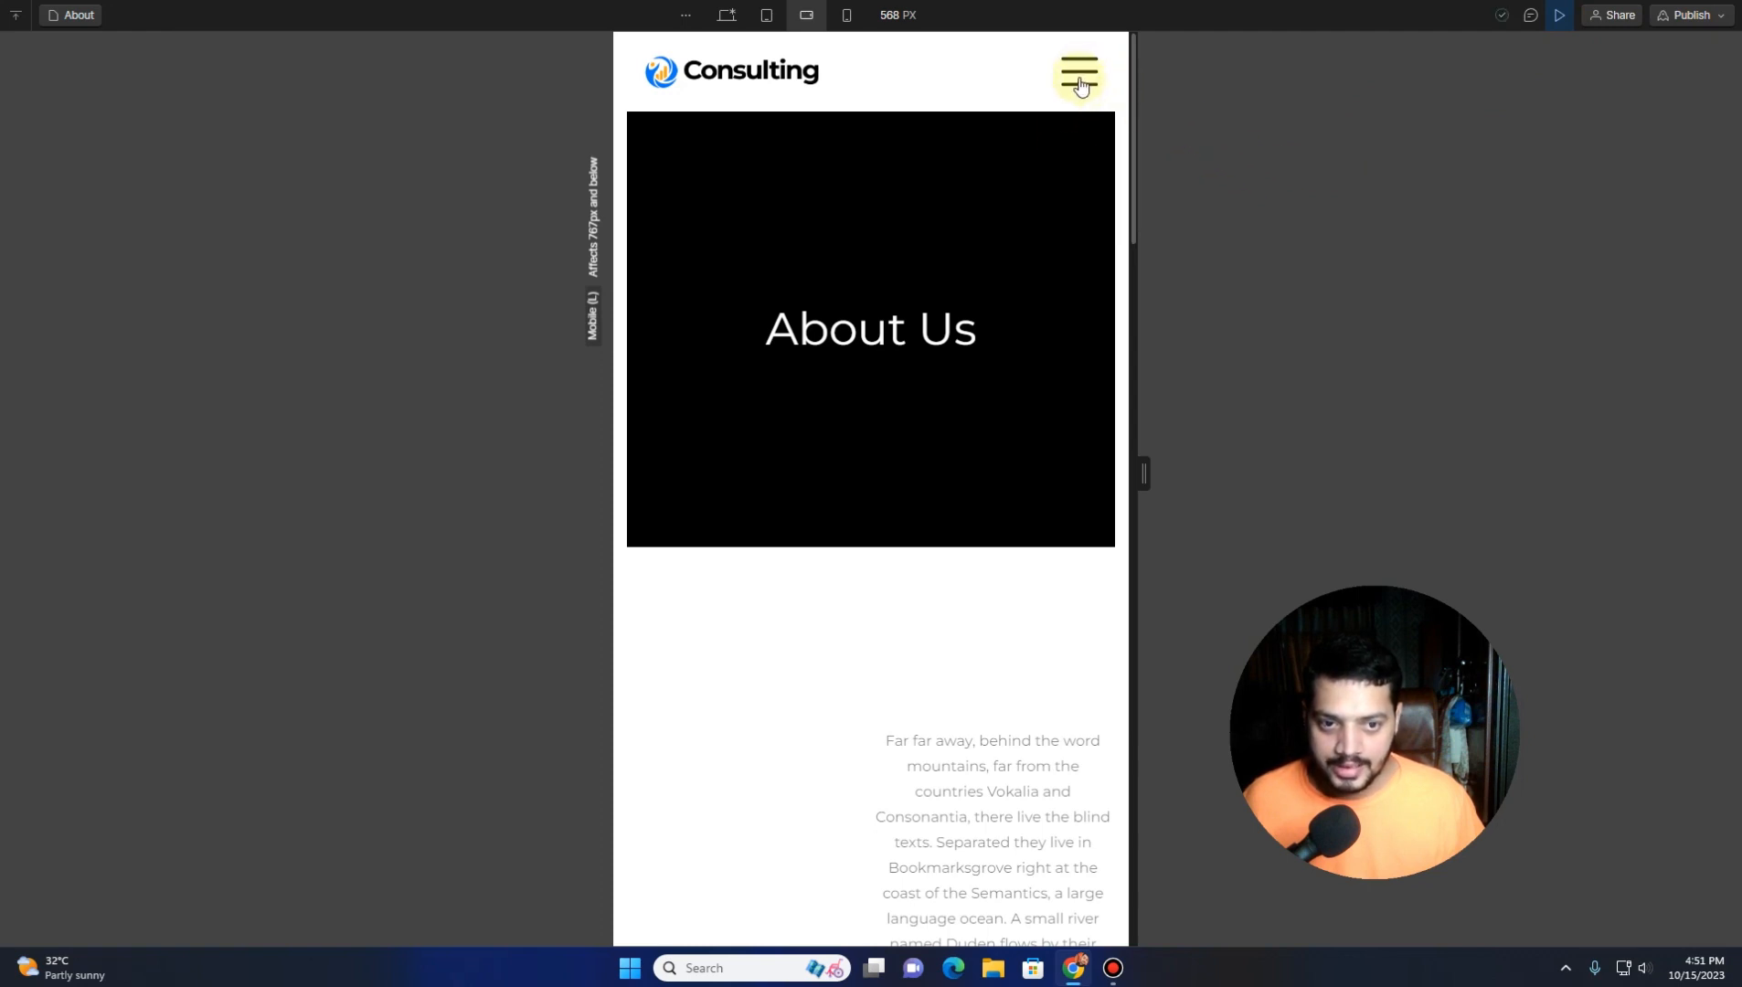
pyautogui.click(1081, 85)
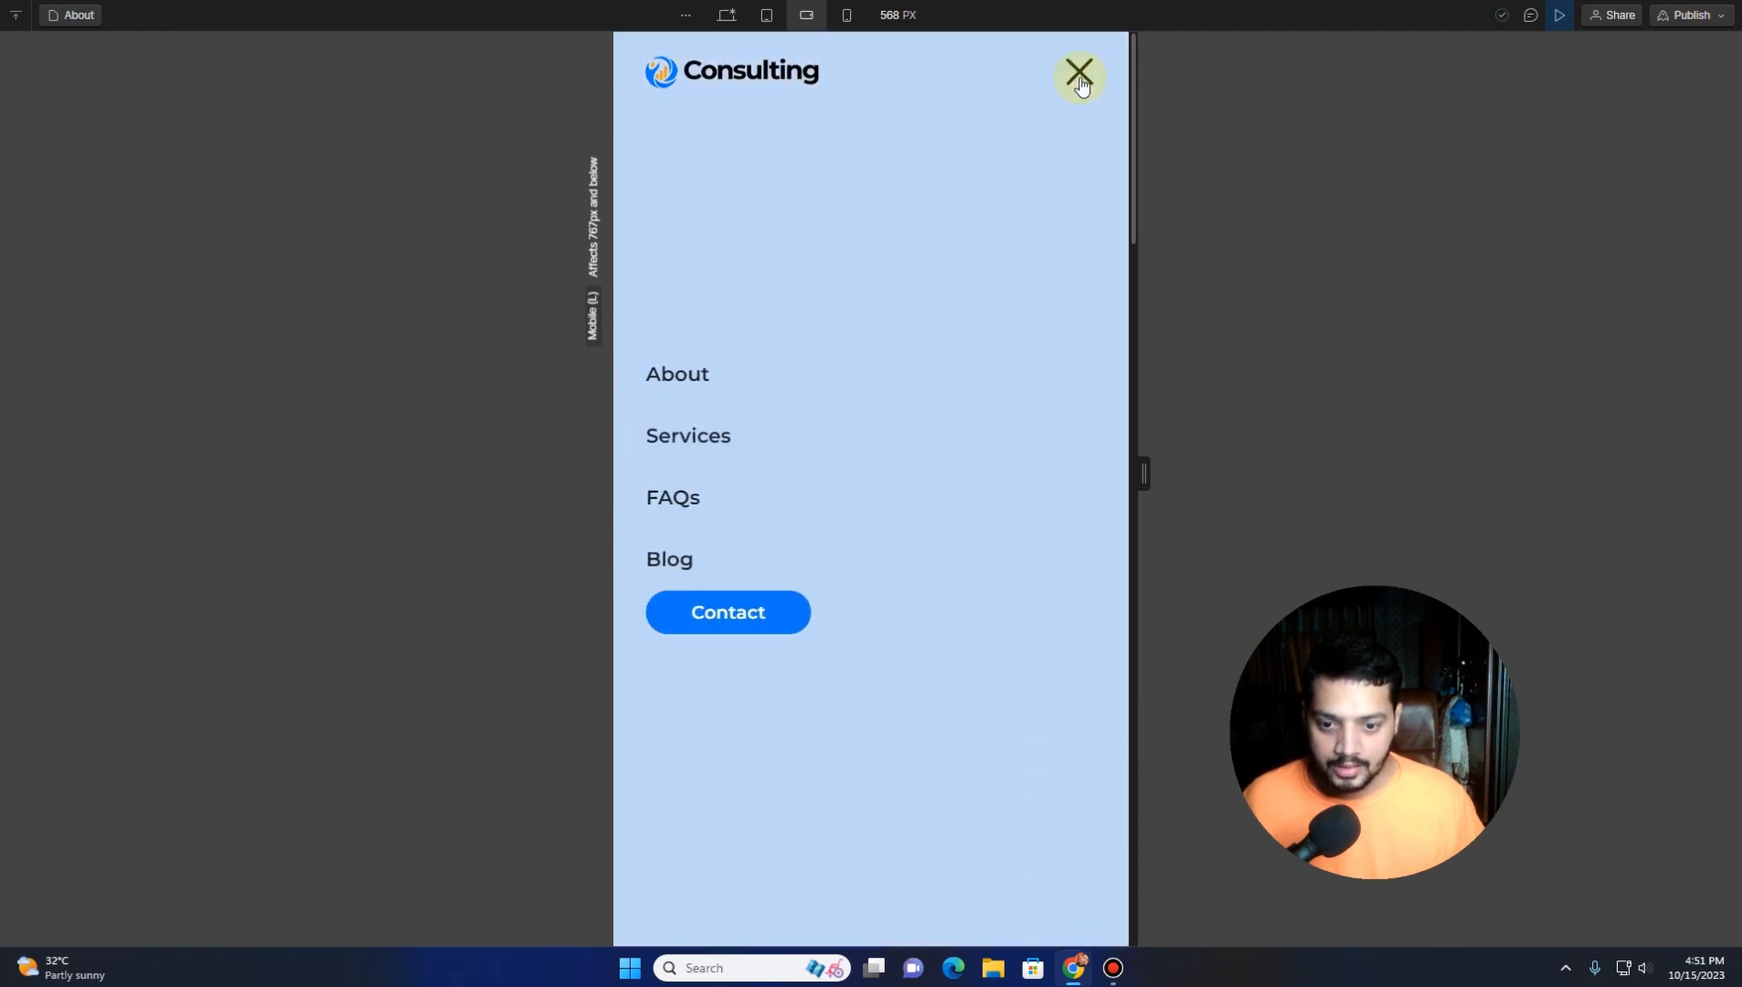
pyautogui.click(1081, 85)
pyautogui.click(1081, 85)
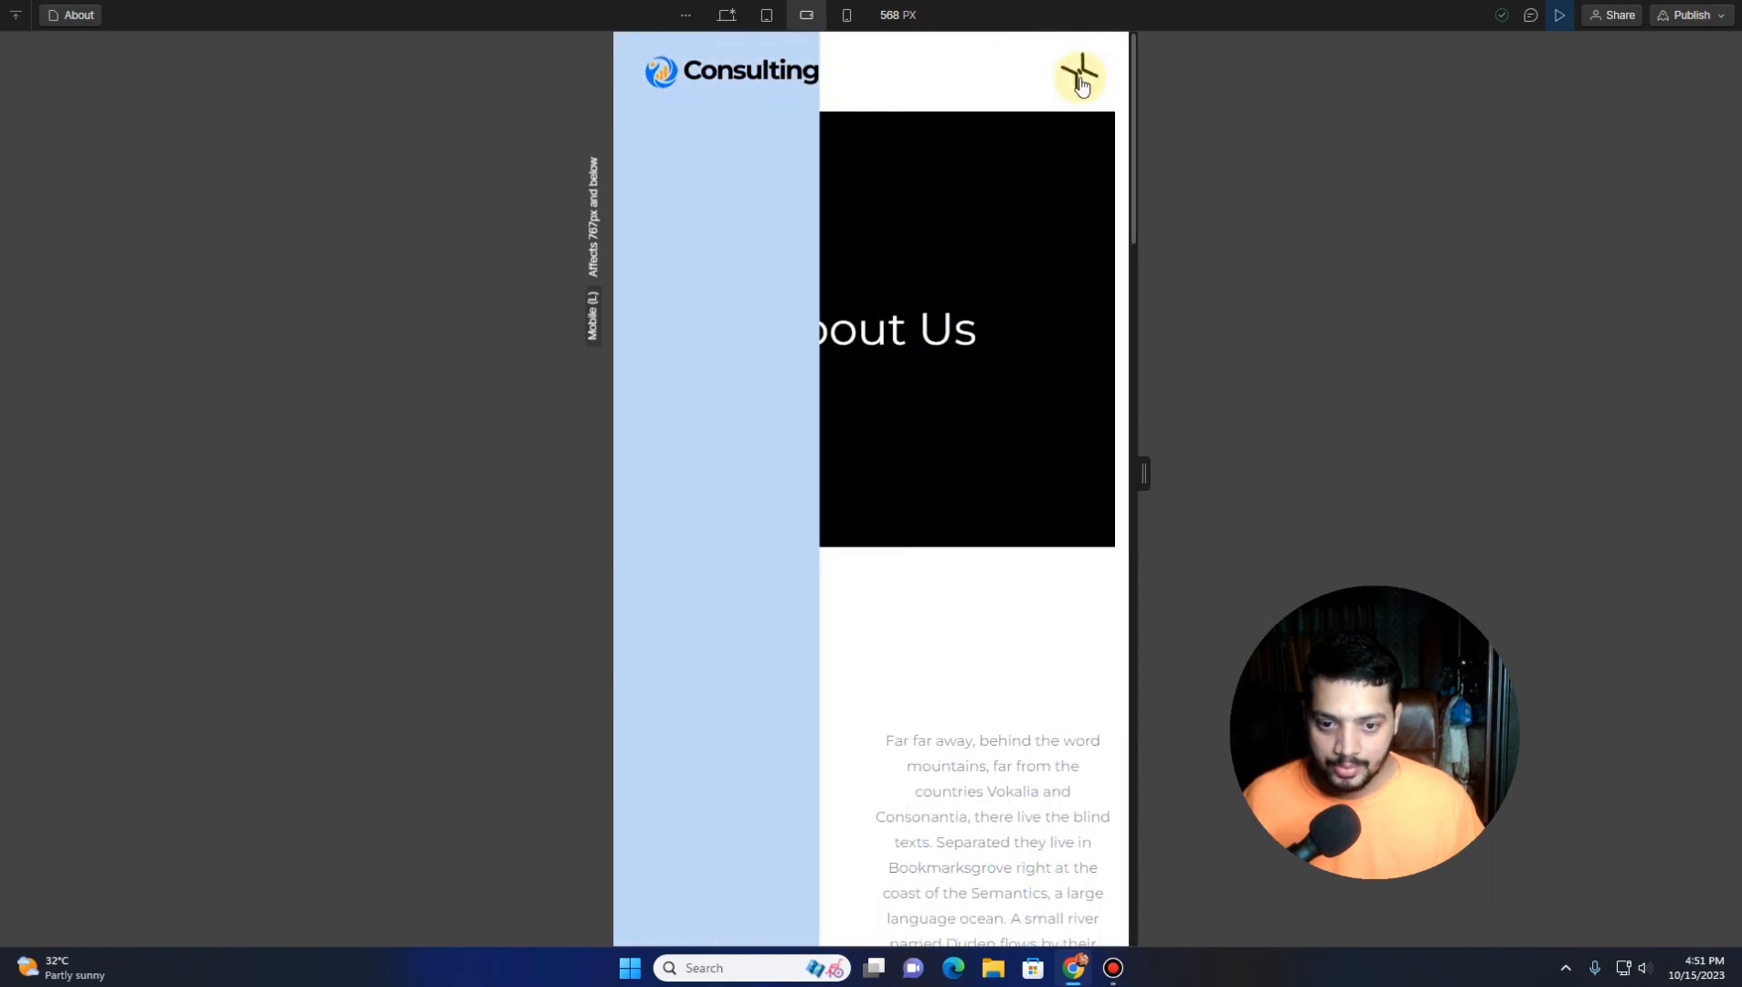
# Test opening and closing the menu on the mobile portrait breakpoint and return to editing
pyautogui.click(847, 15)
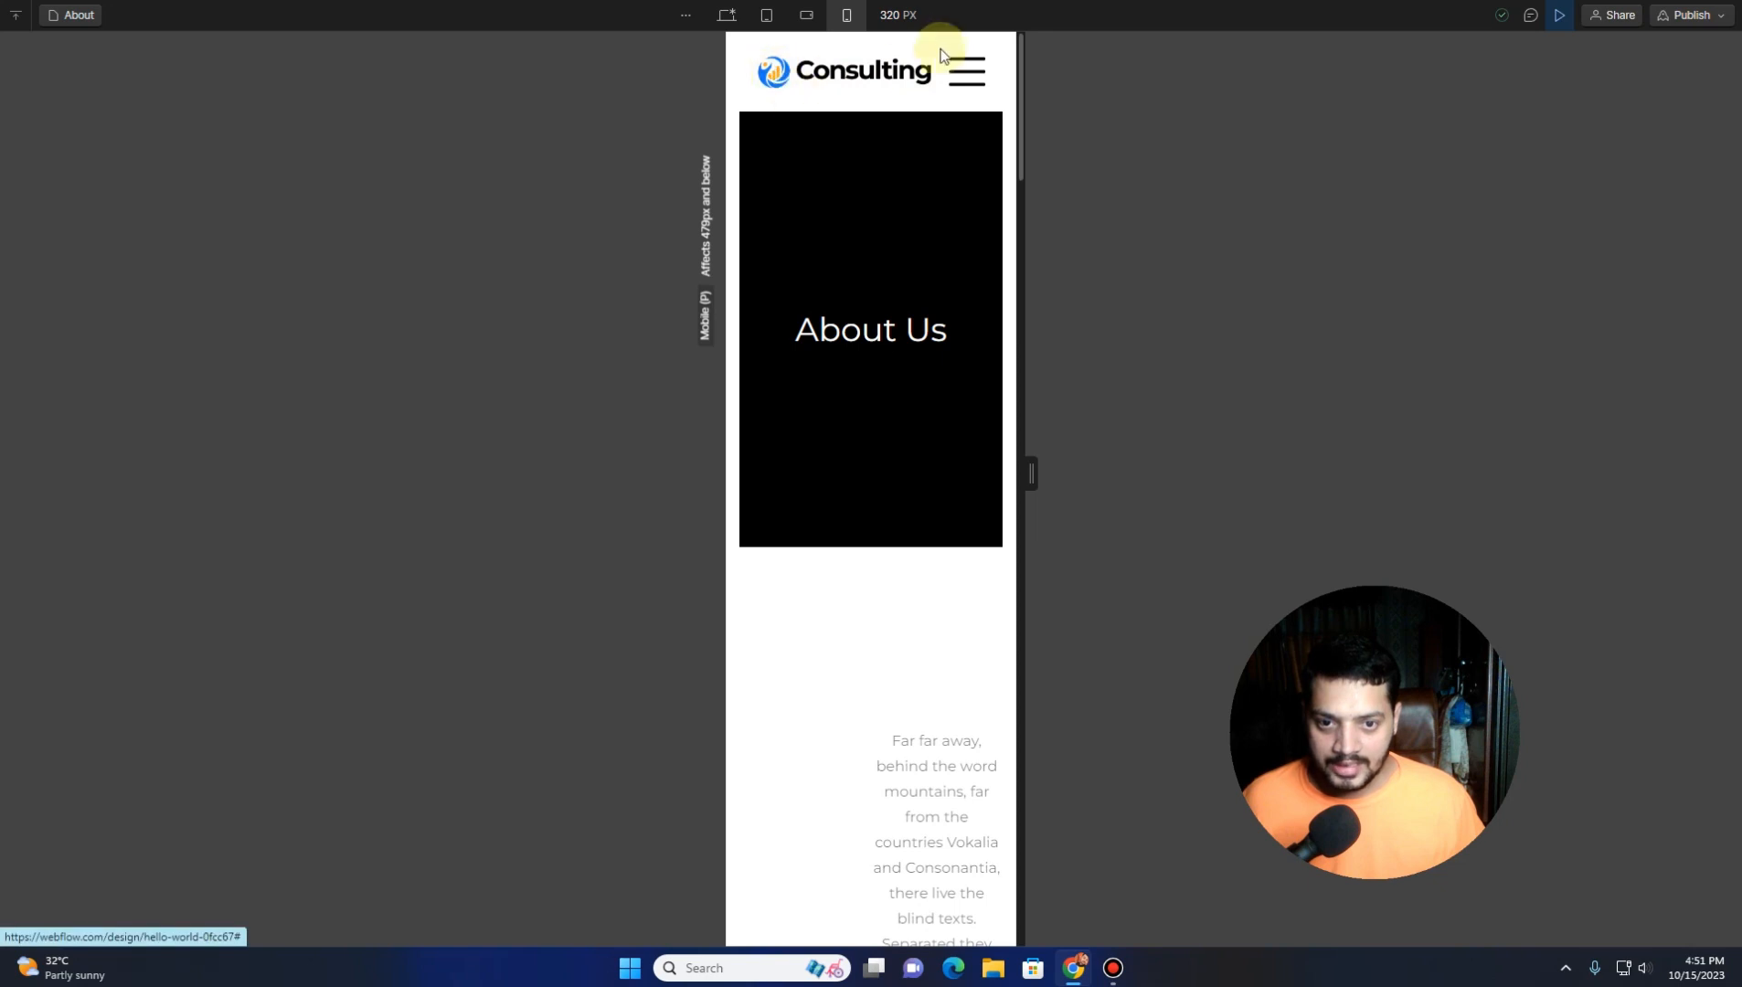
pyautogui.click(967, 73)
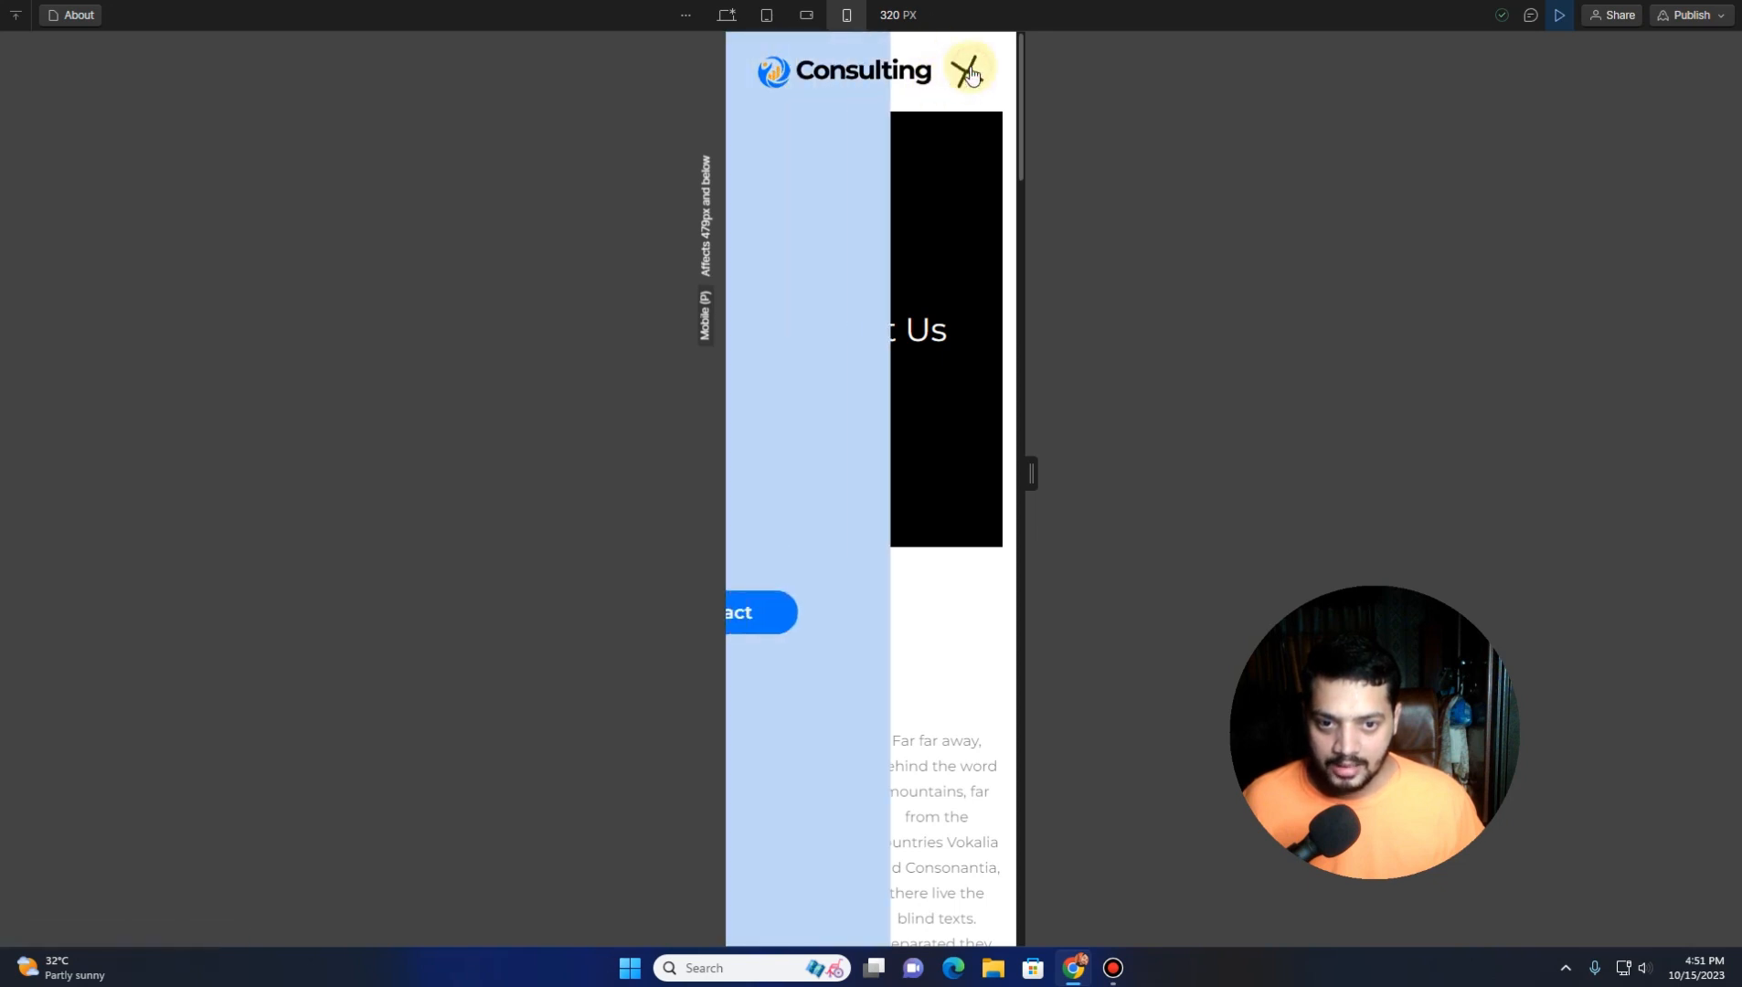
pyautogui.click(970, 75)
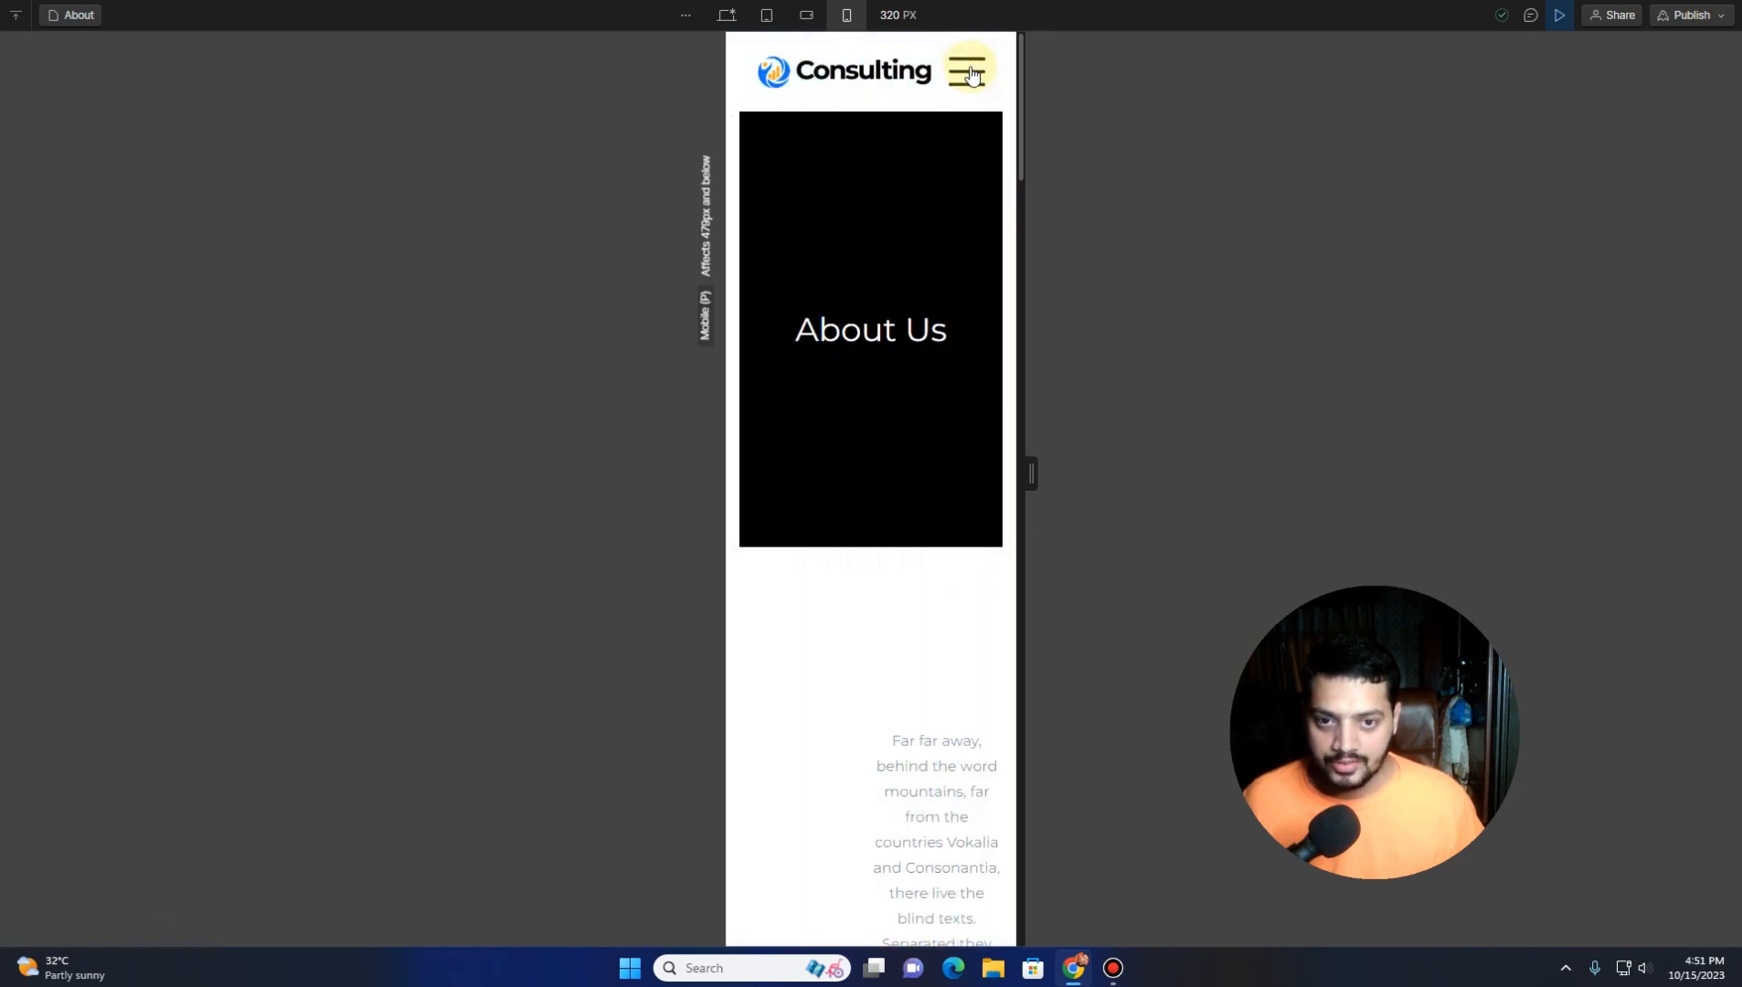
pyautogui.click(971, 73)
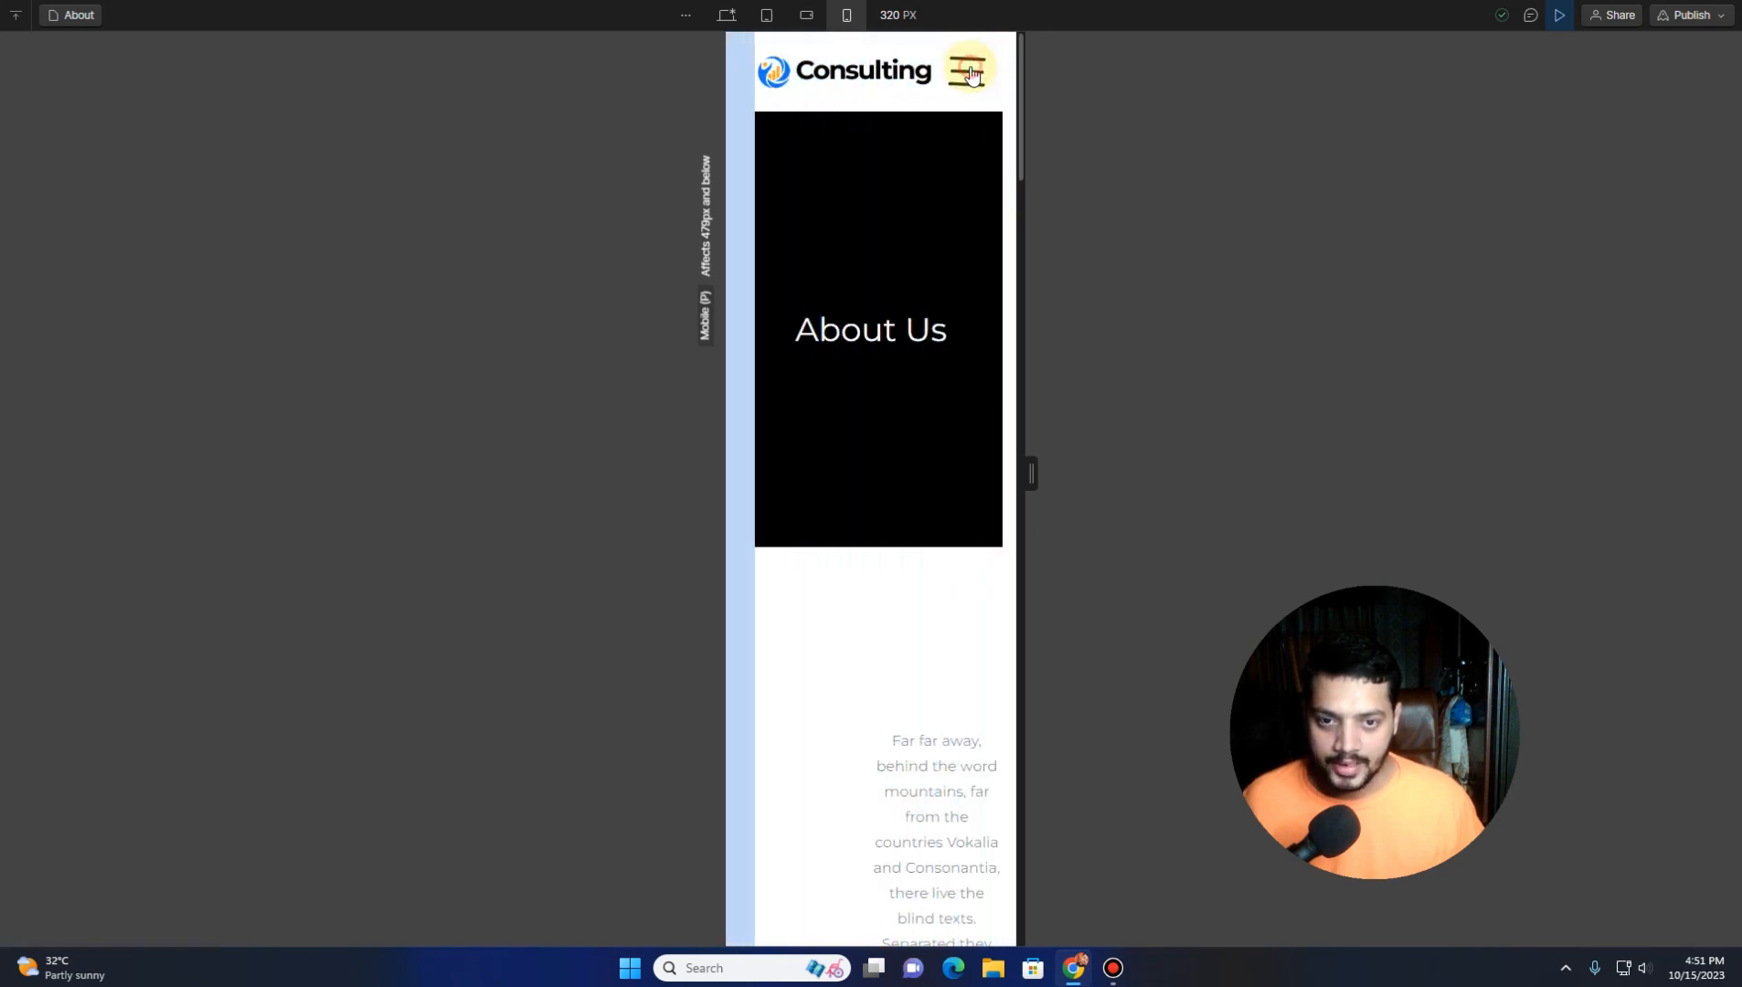
pyautogui.click(1559, 16)
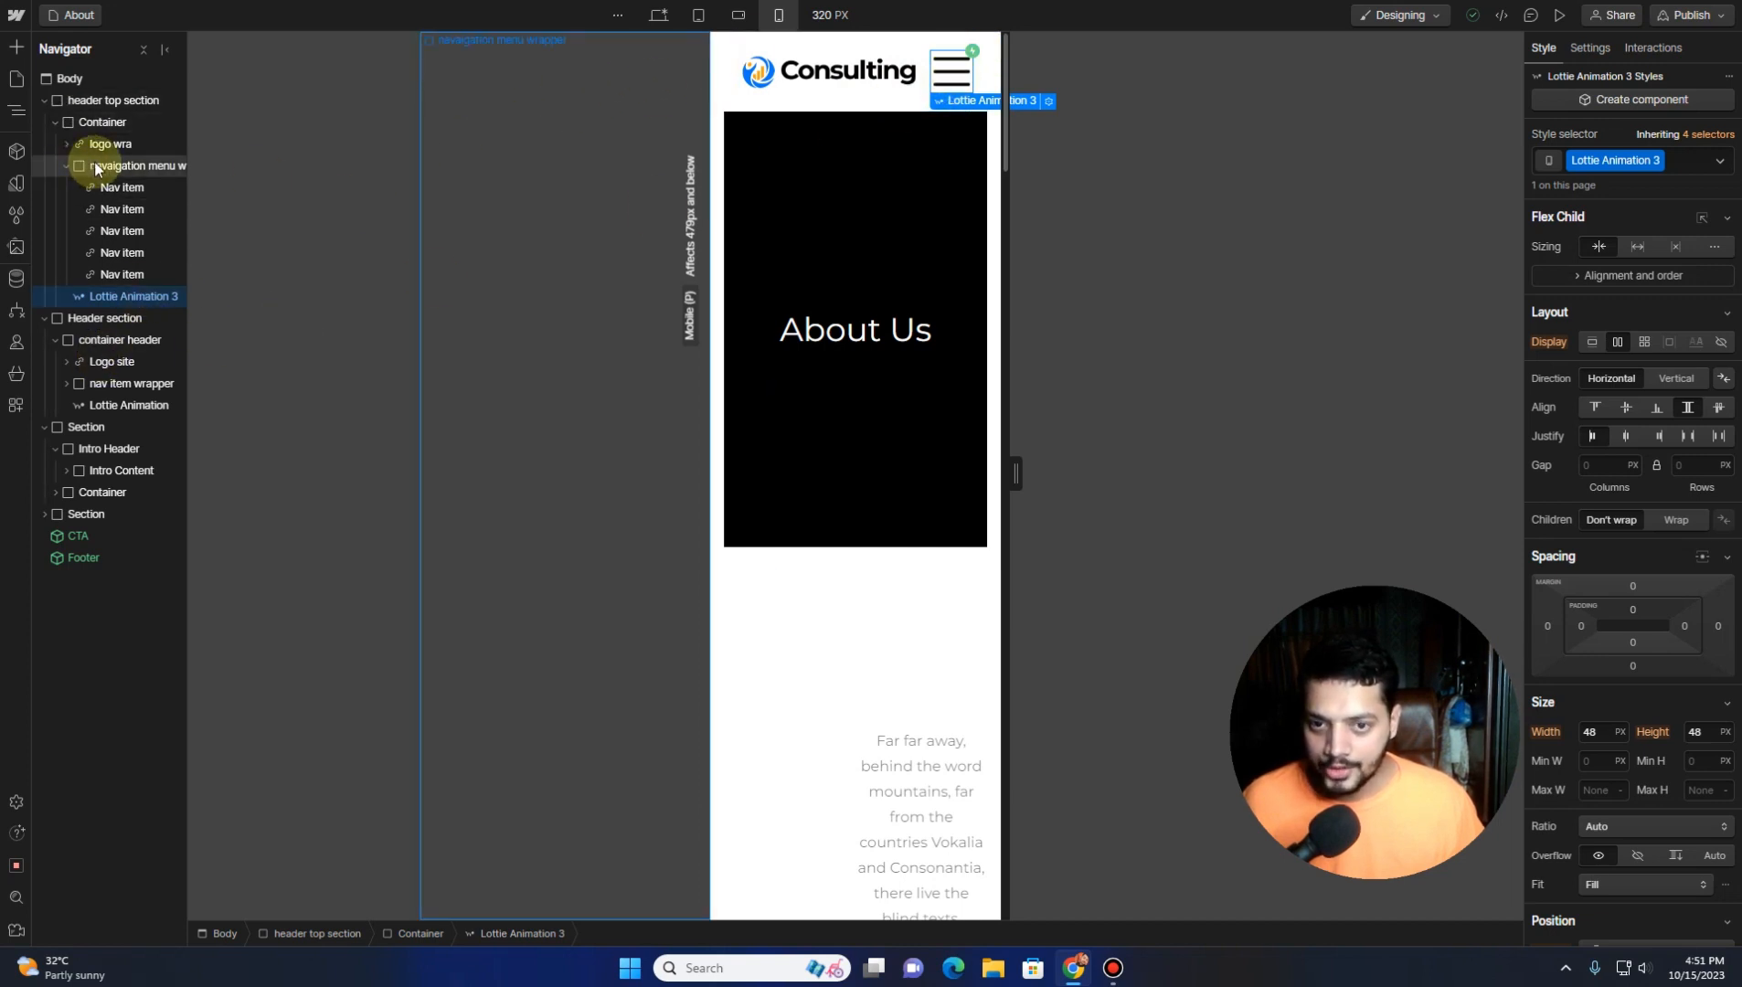
# Set the left and right padding of the header top section to 10 px on the mobile portrait breakpoint
pyautogui.click(103, 119)
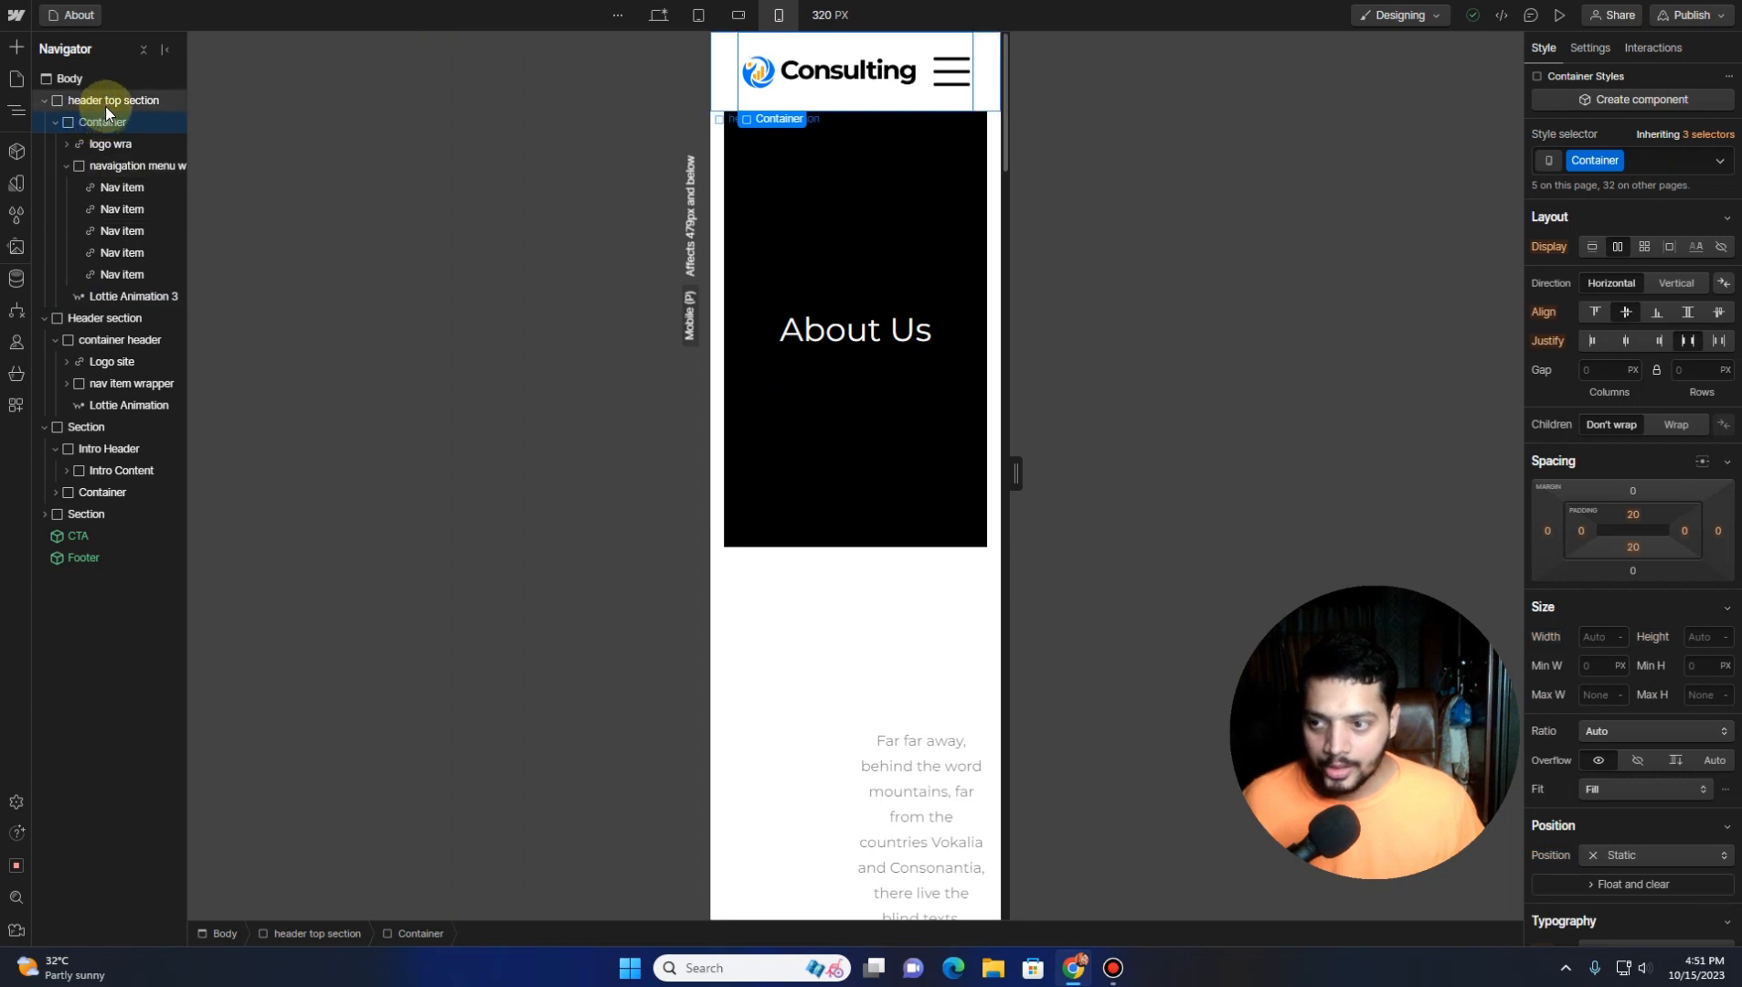
pyautogui.click(111, 99)
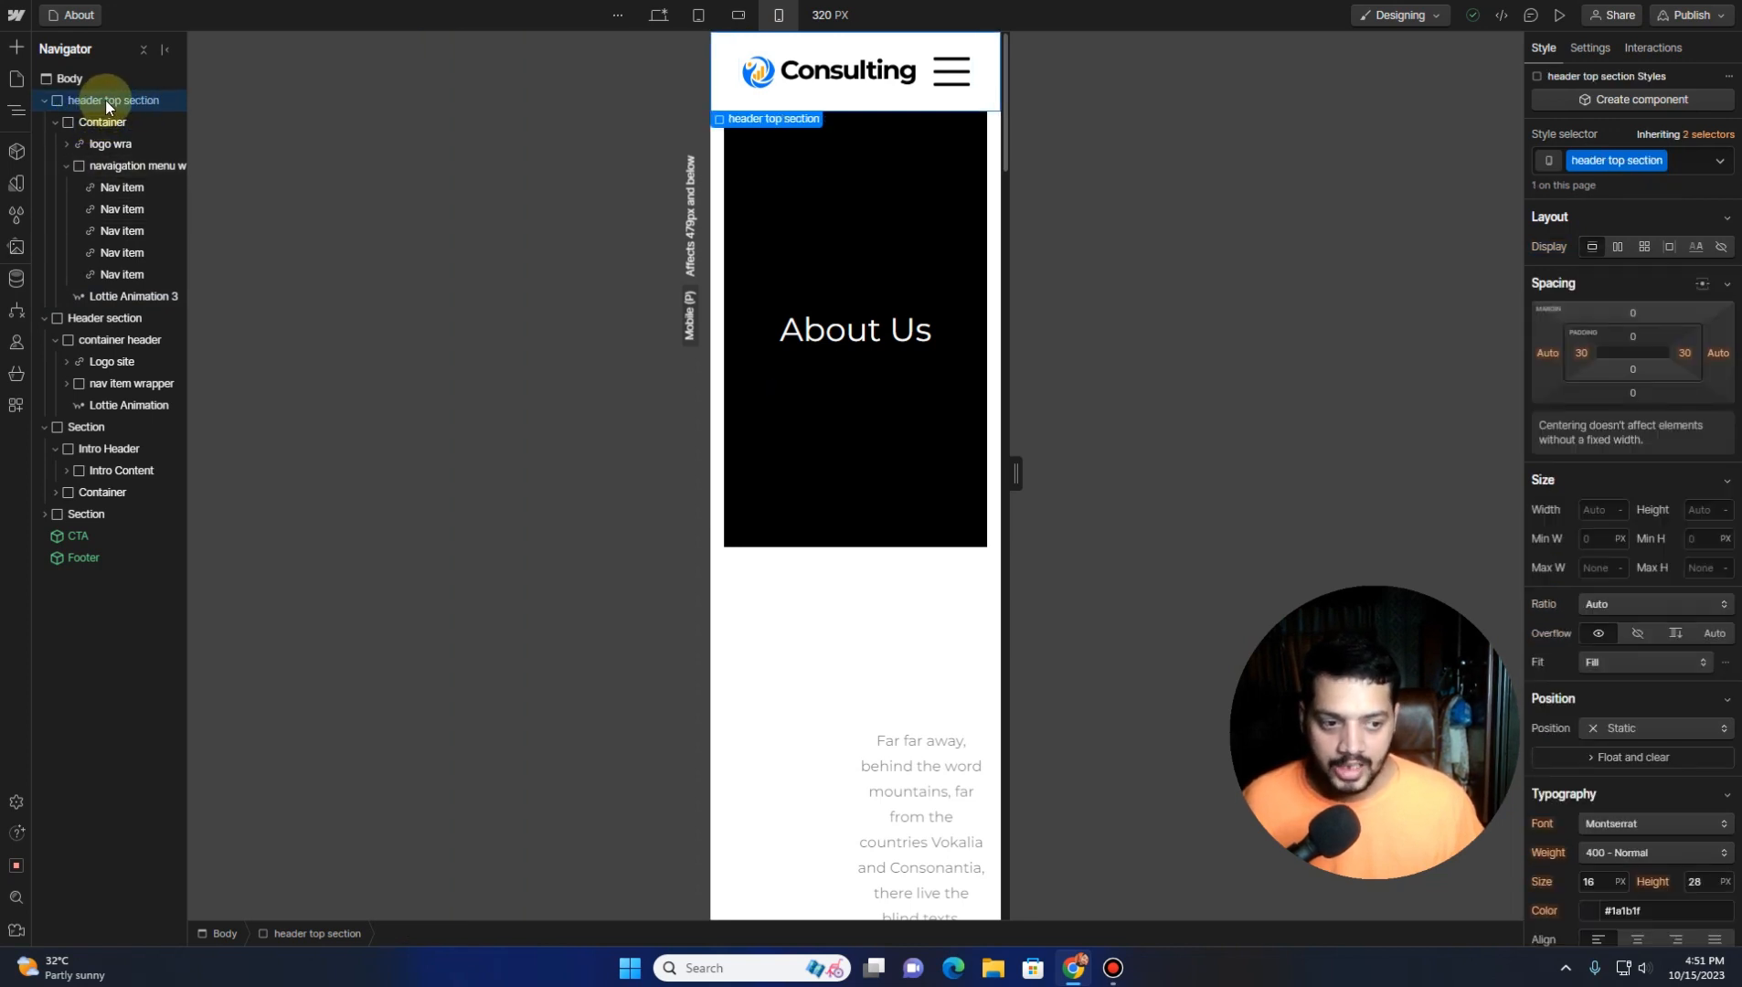
pyautogui.click(1579, 354)
pyautogui.click(1606, 414)
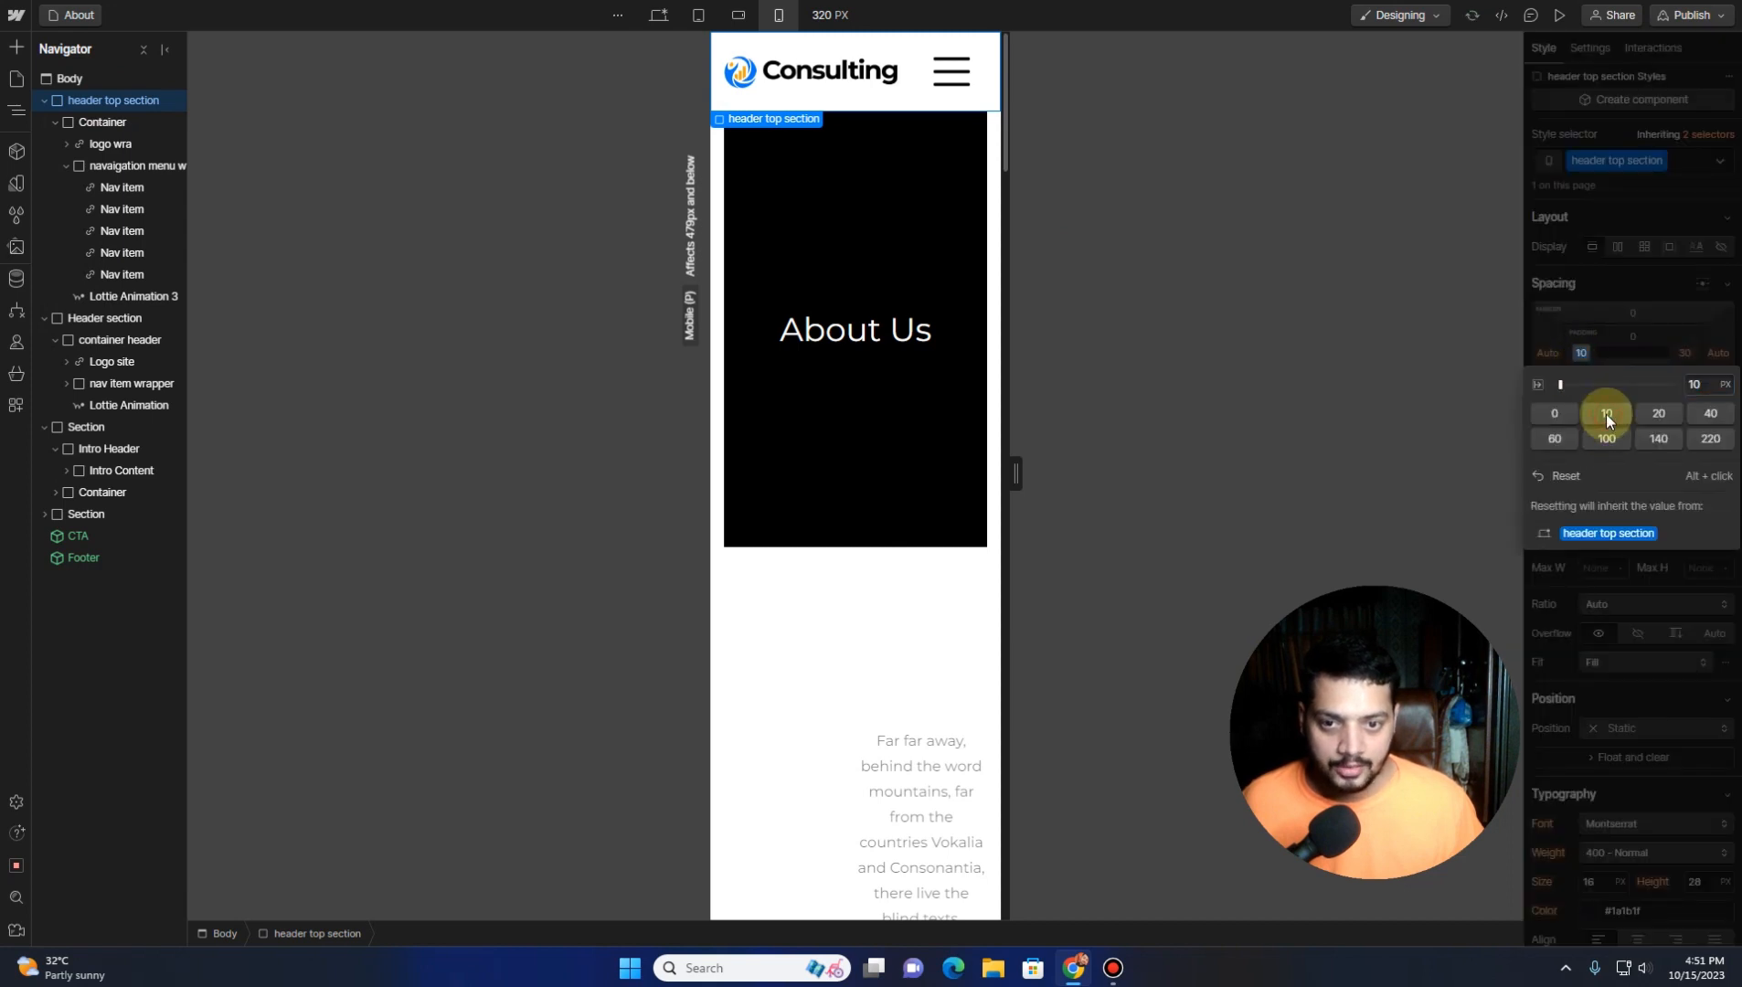
pyautogui.click(1686, 353)
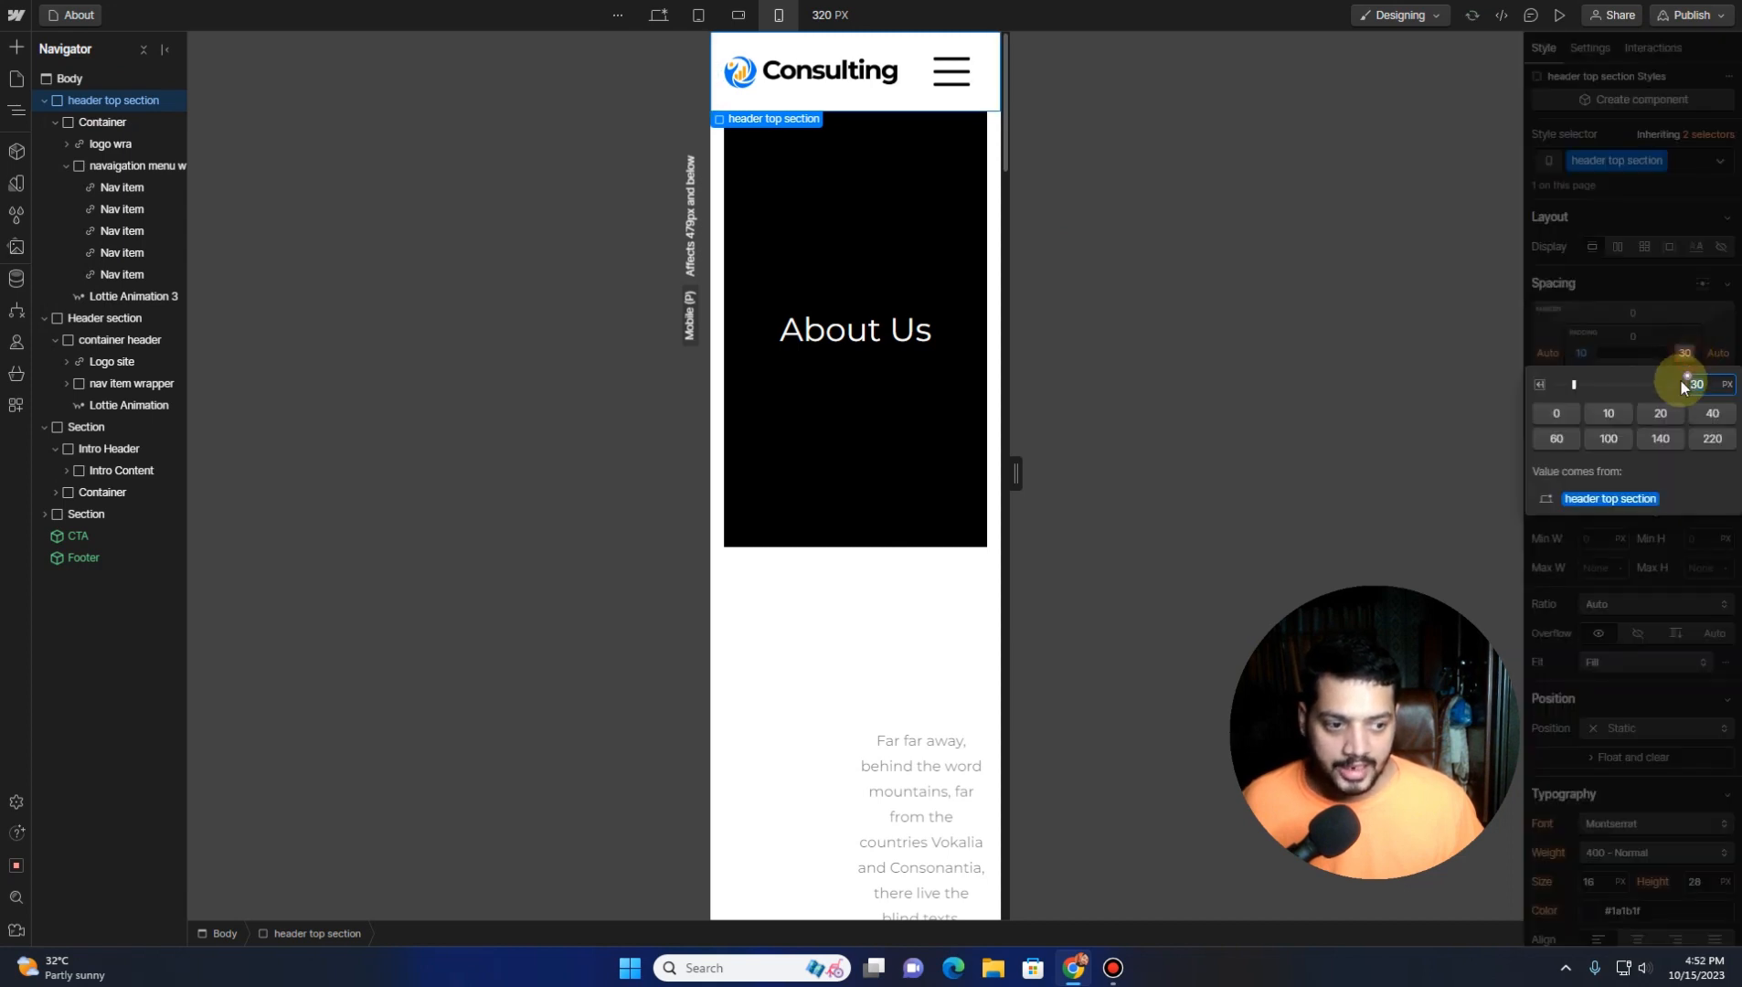
pyautogui.click(1609, 413)
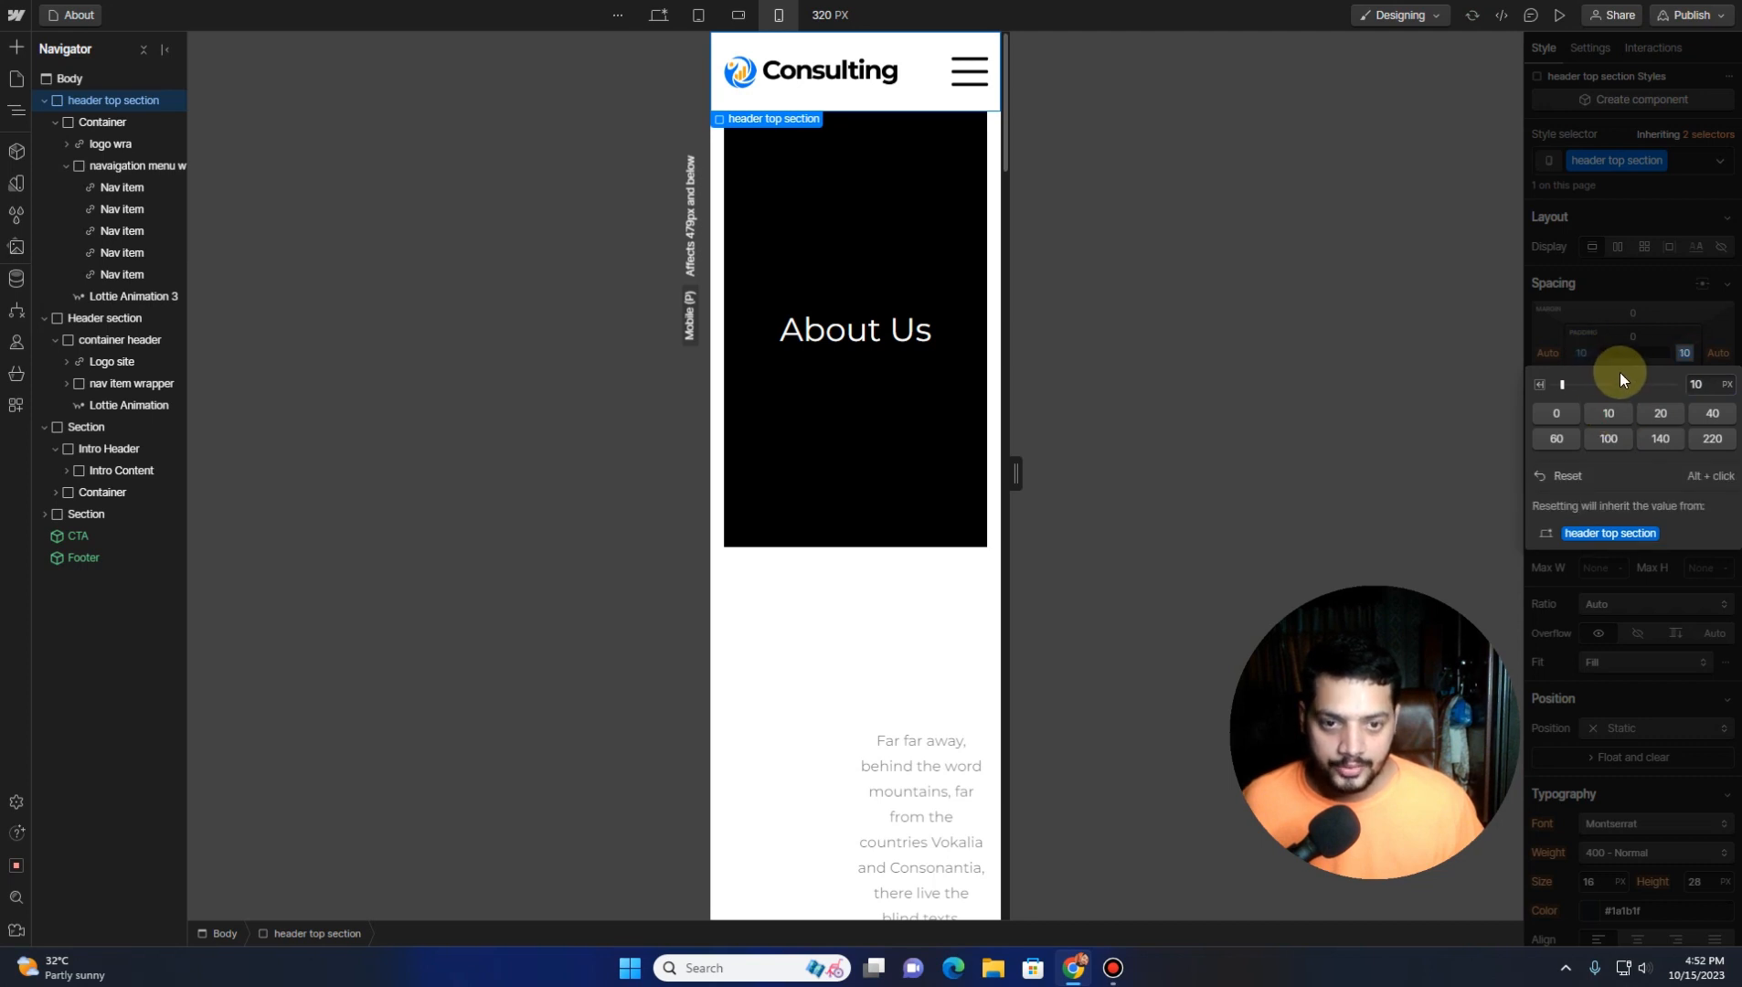
# Set the Lottie menu icon's width and height to 40 px on the mobile portrait breakpoint
pyautogui.click(975, 81)
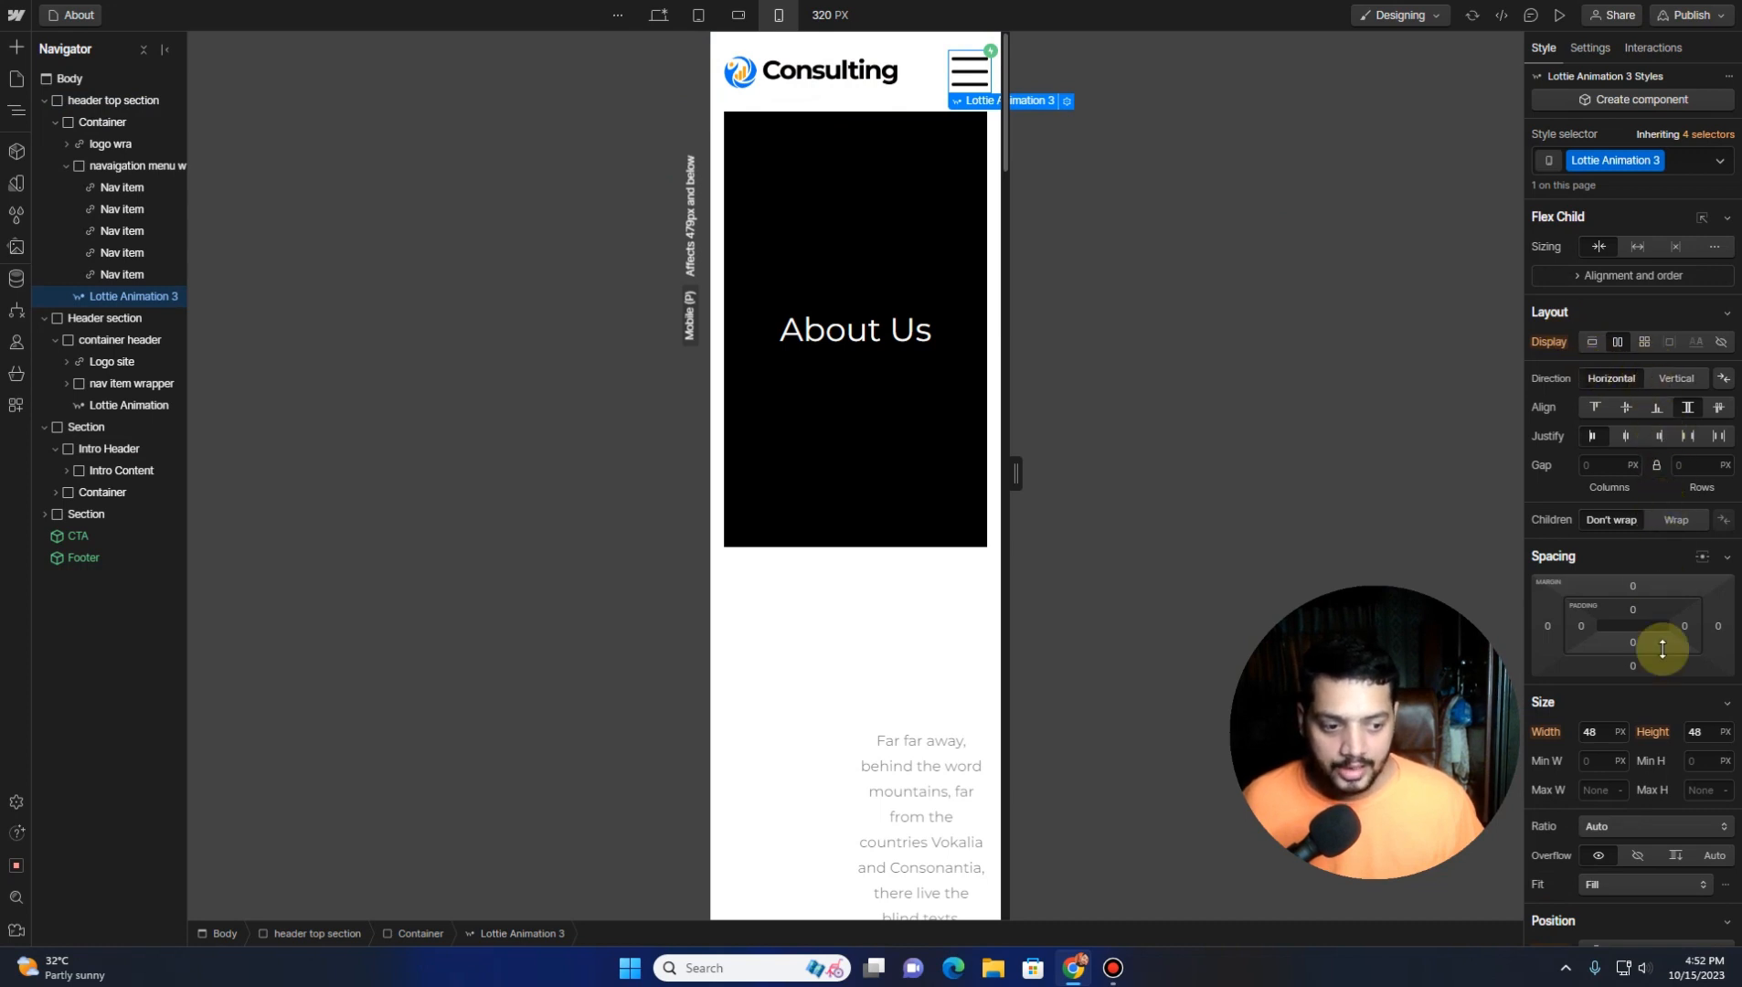
pyautogui.click(1604, 731)
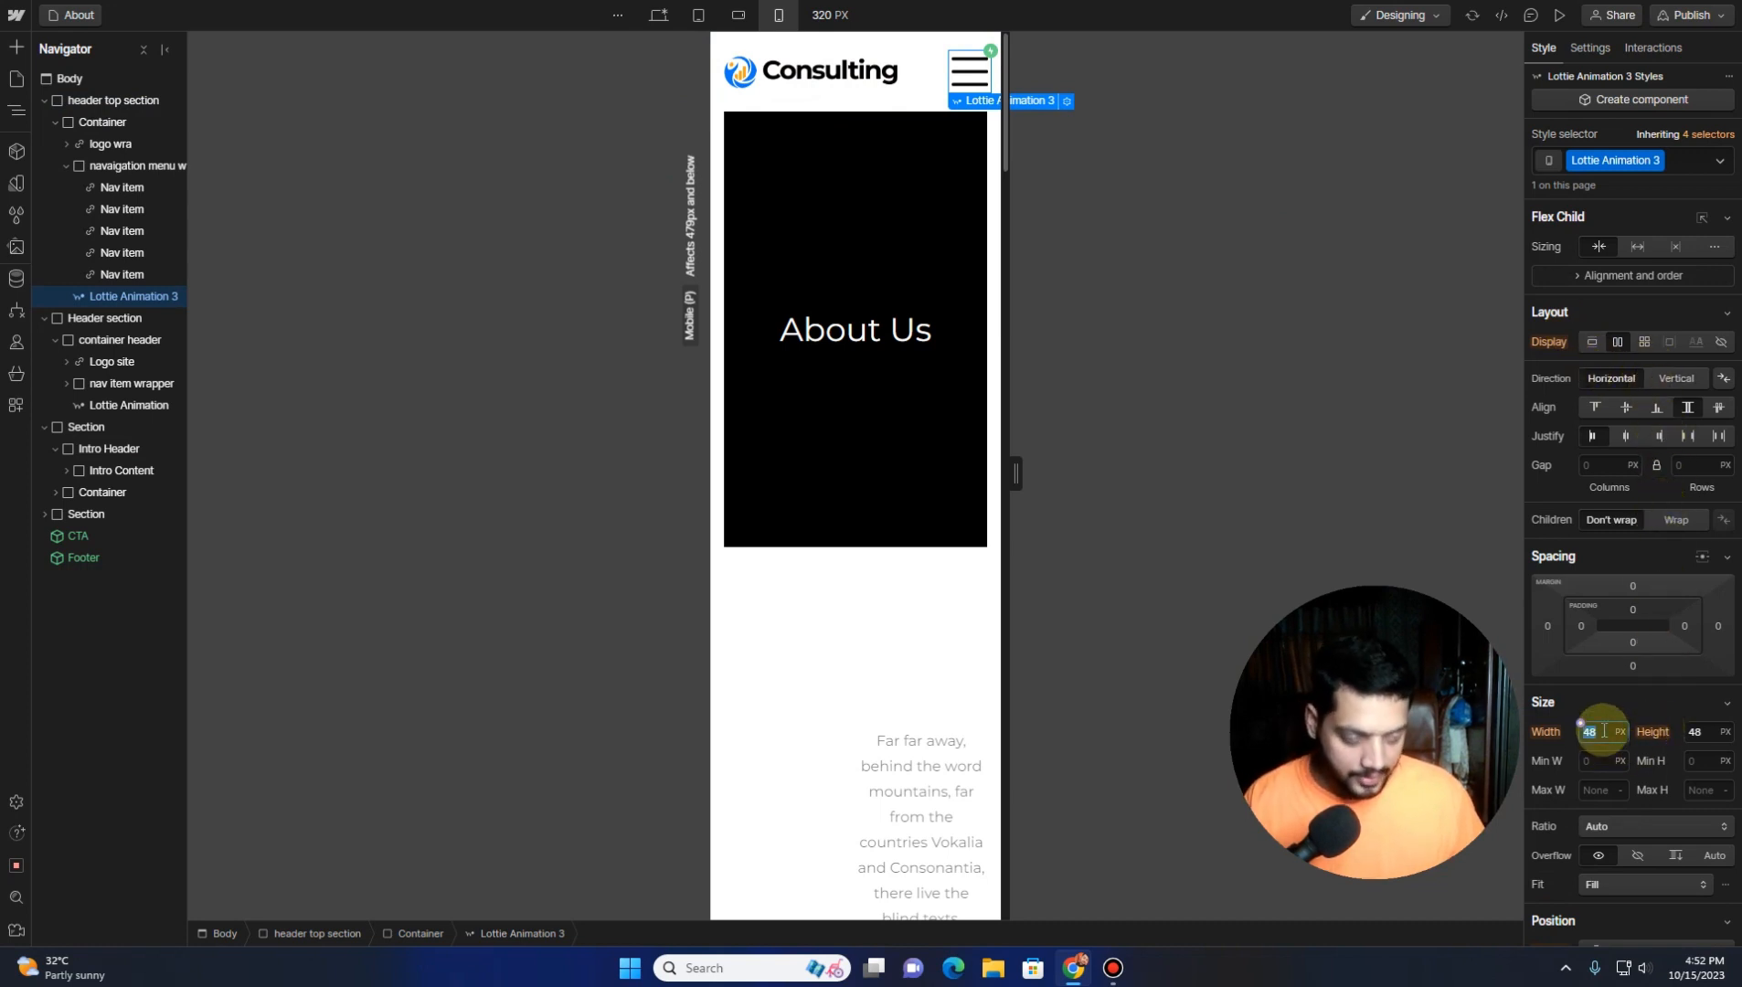
pyautogui.write('40')
pyautogui.click(1702, 731)
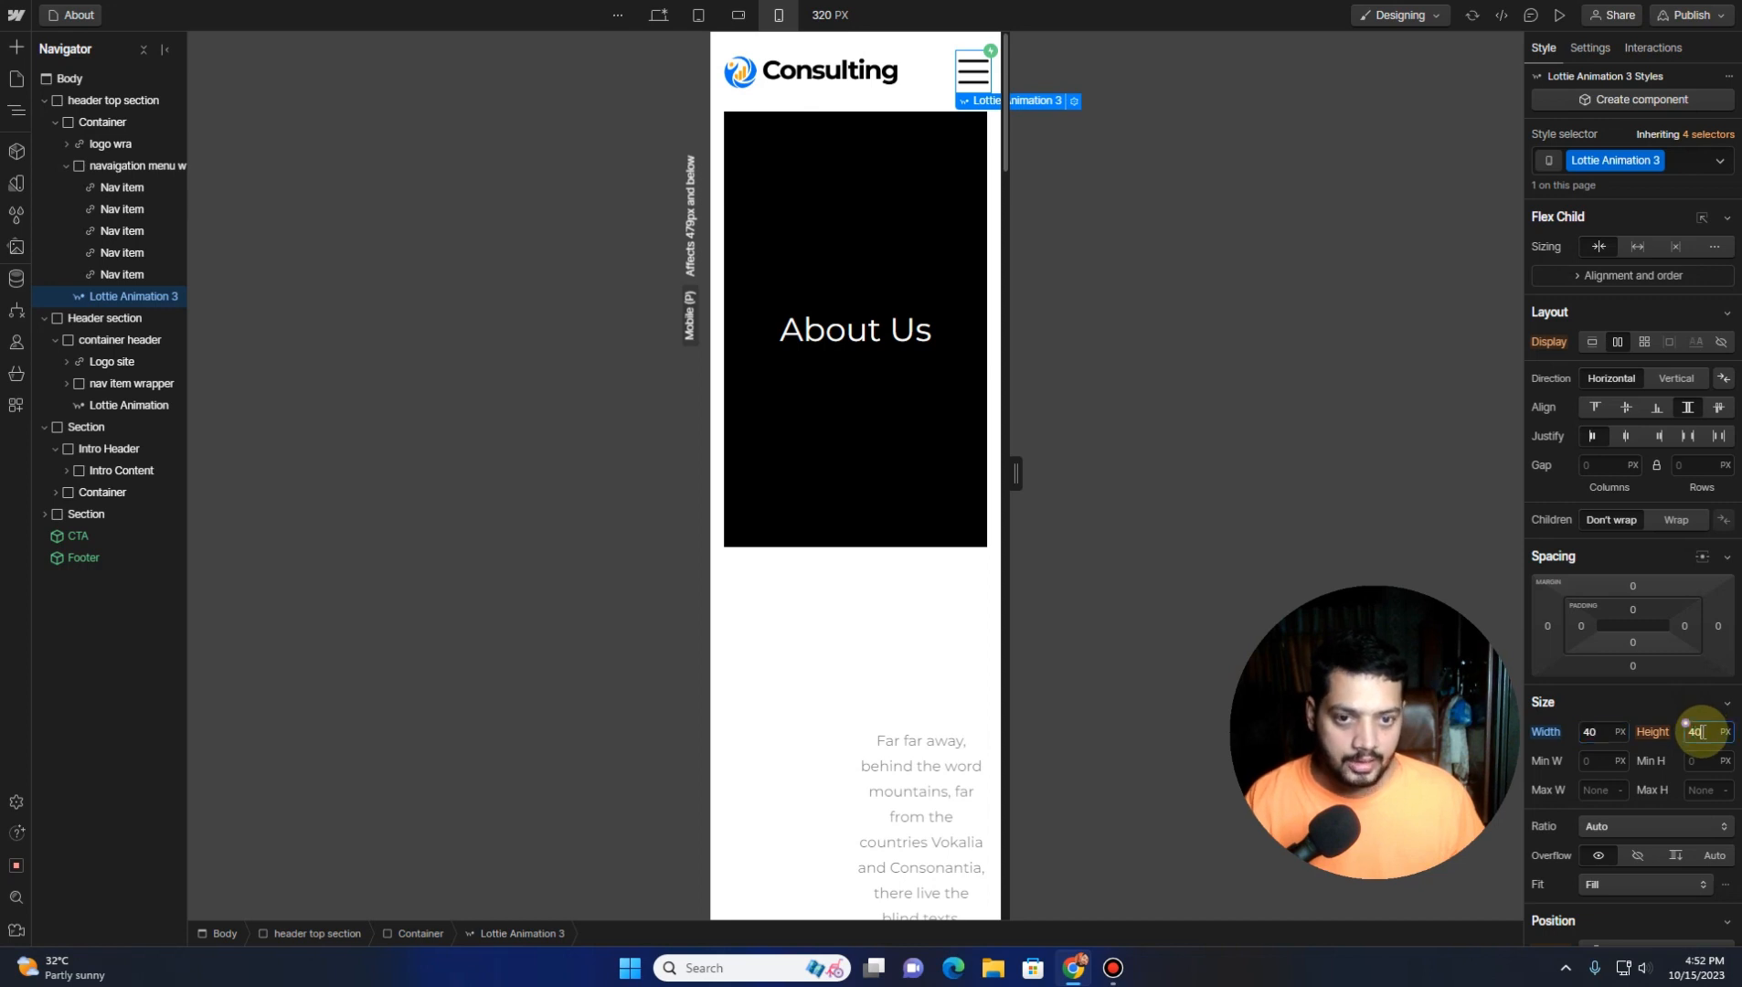
pyautogui.write('40')
pyautogui.press('Return')
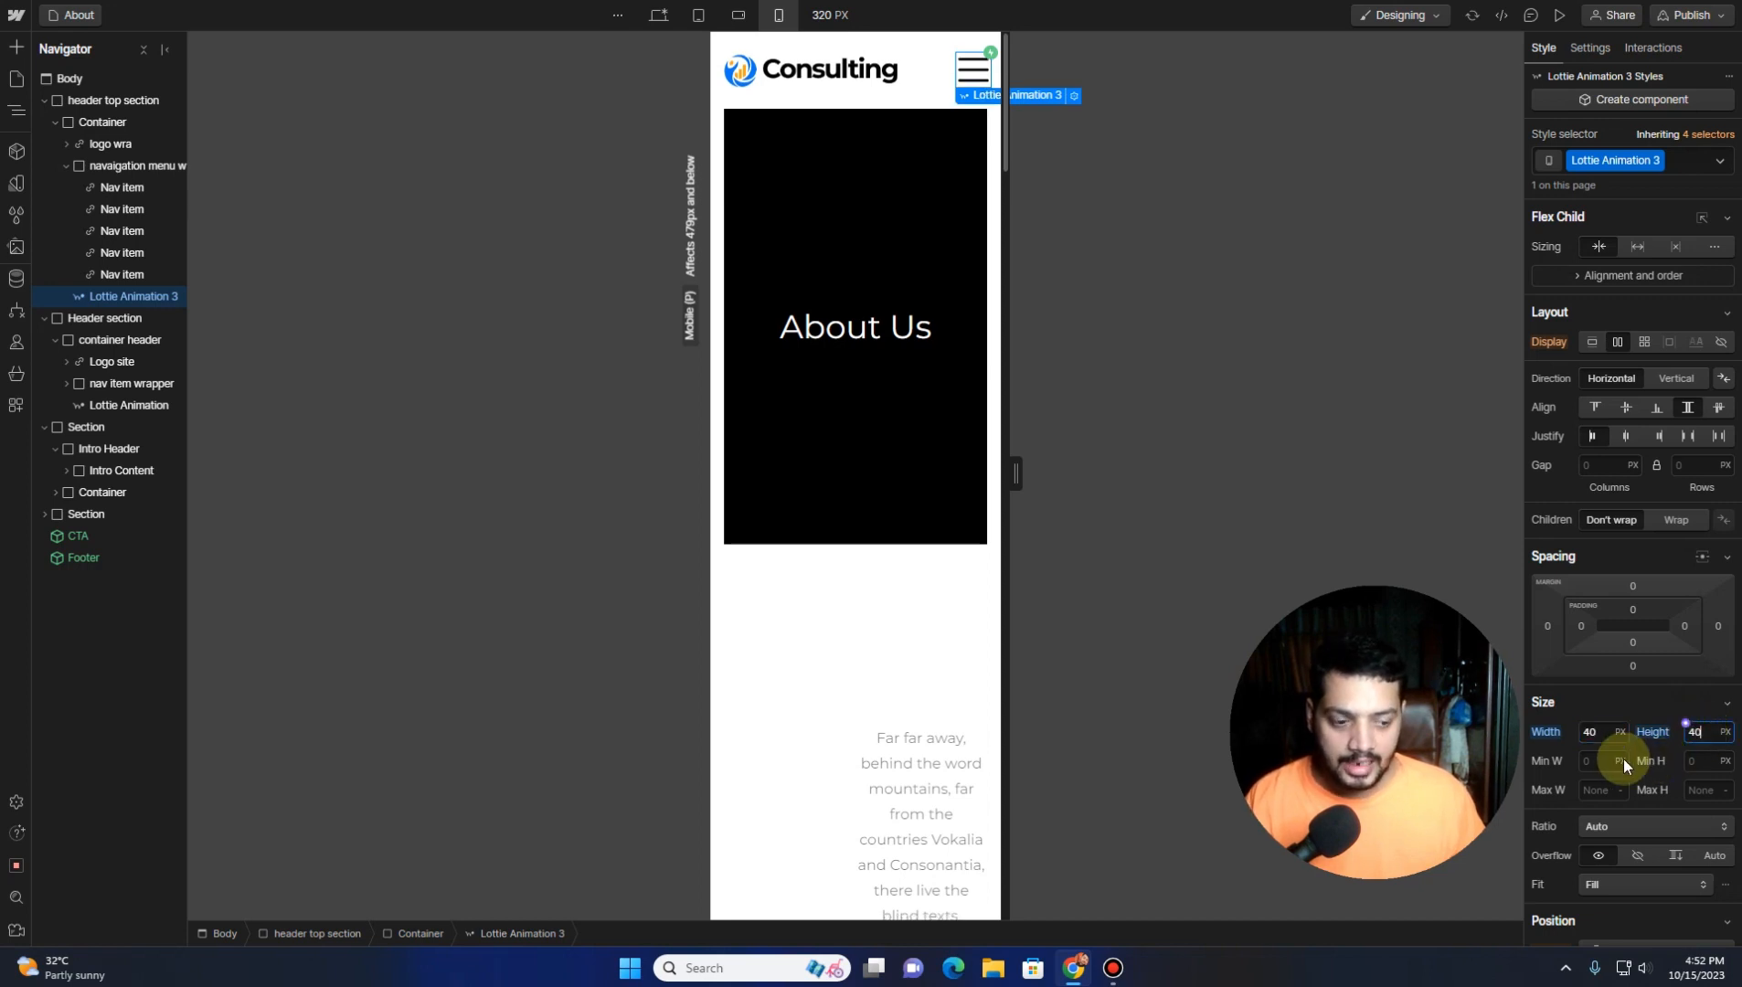
# Set the Lottie menu icon's width and height to 35 px on the mobile portrait breakpoint
pyautogui.click(1595, 731)
pyautogui.write('35')
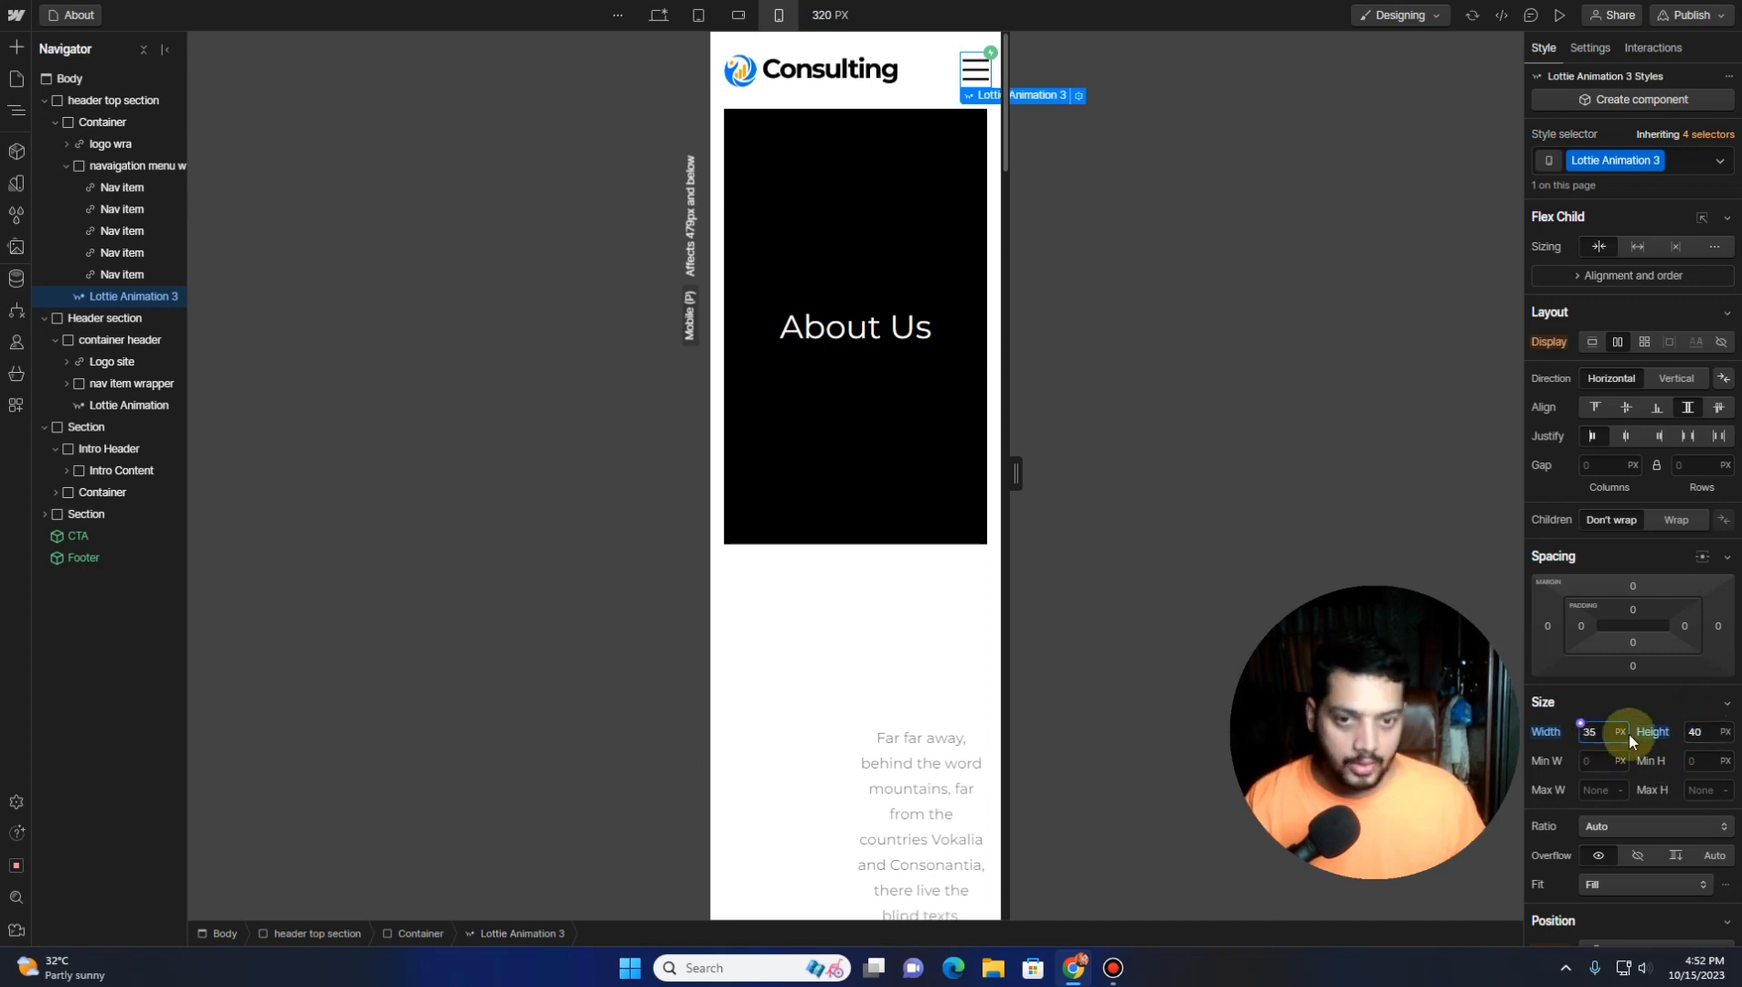
pyautogui.click(1700, 731)
pyautogui.write('35')
pyautogui.press('Return')
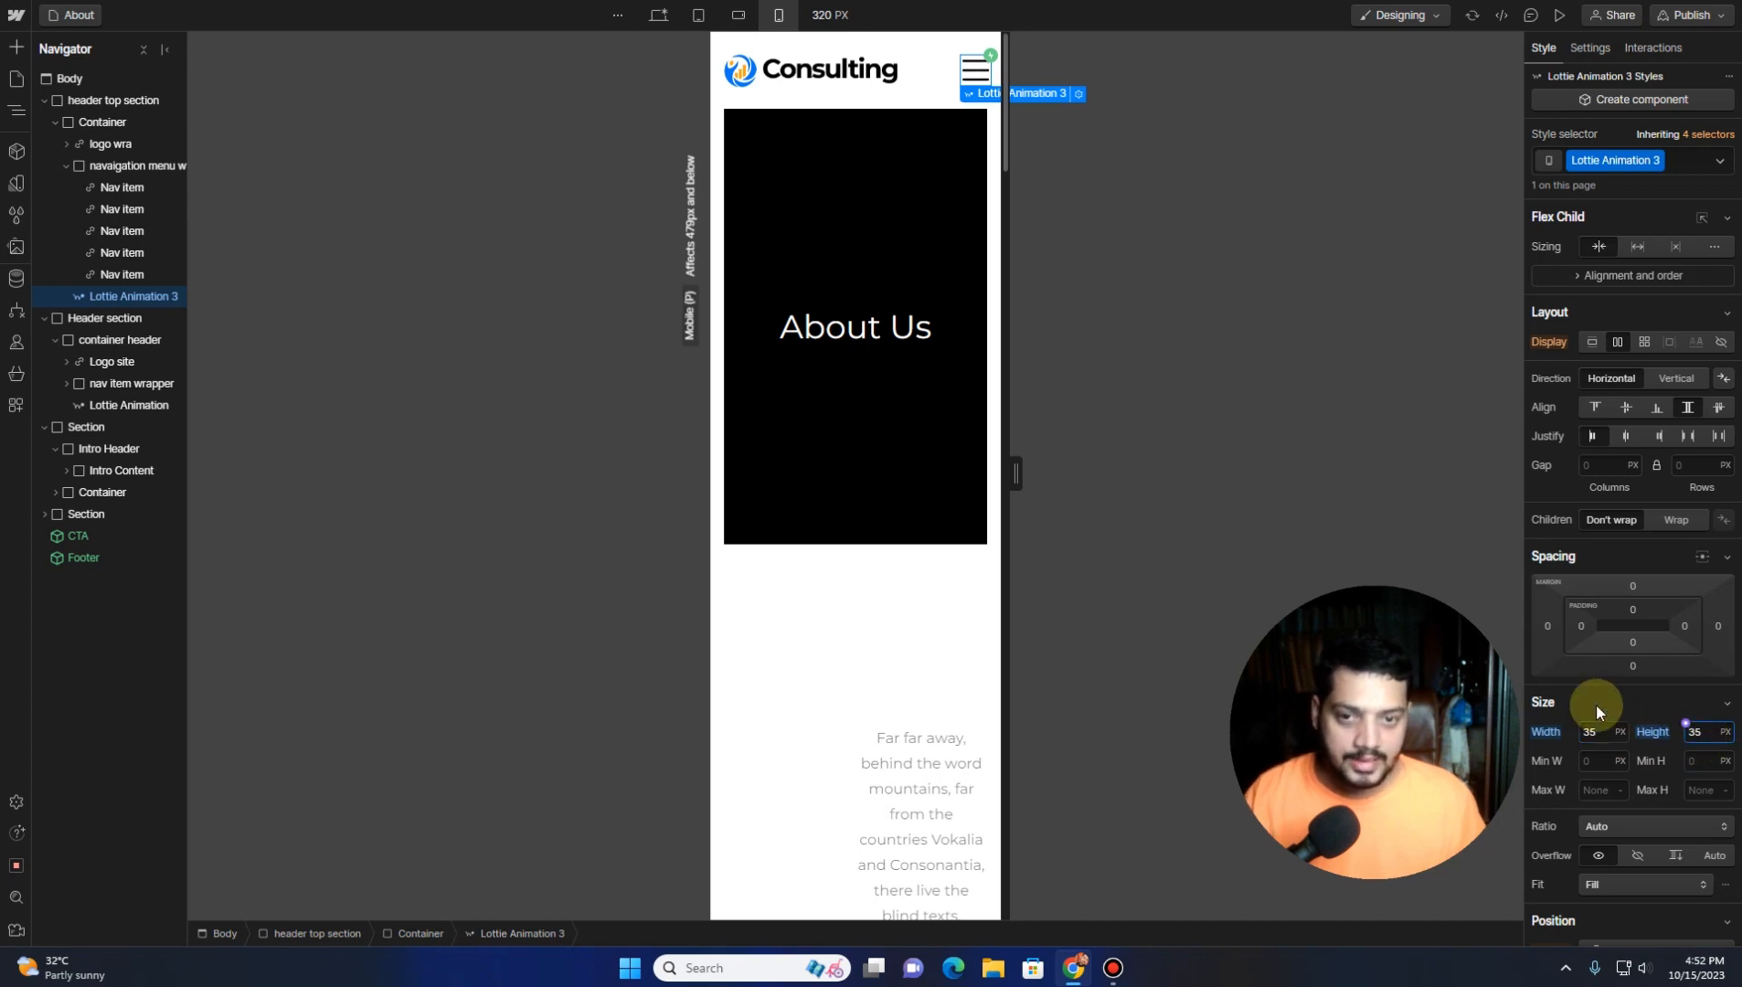
# Preview the resized menu icon in mobile portrait by opening and closing the menu repeatedly
pyautogui.click(1559, 16)
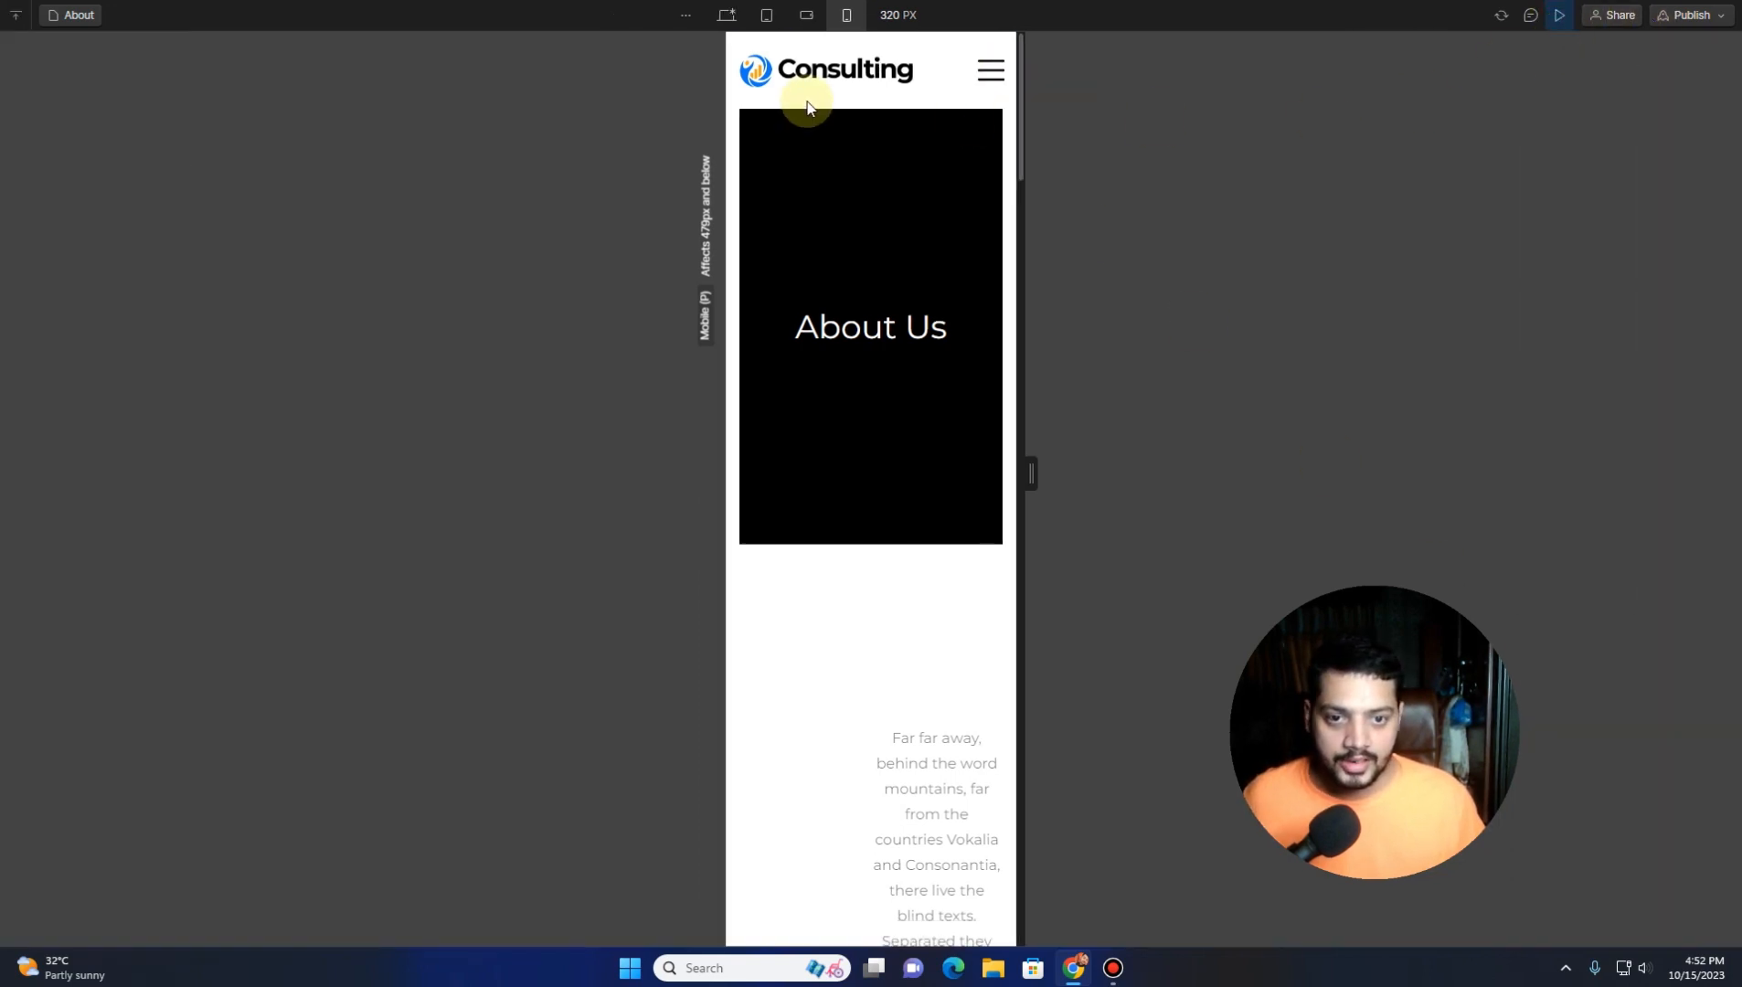
pyautogui.click(993, 83)
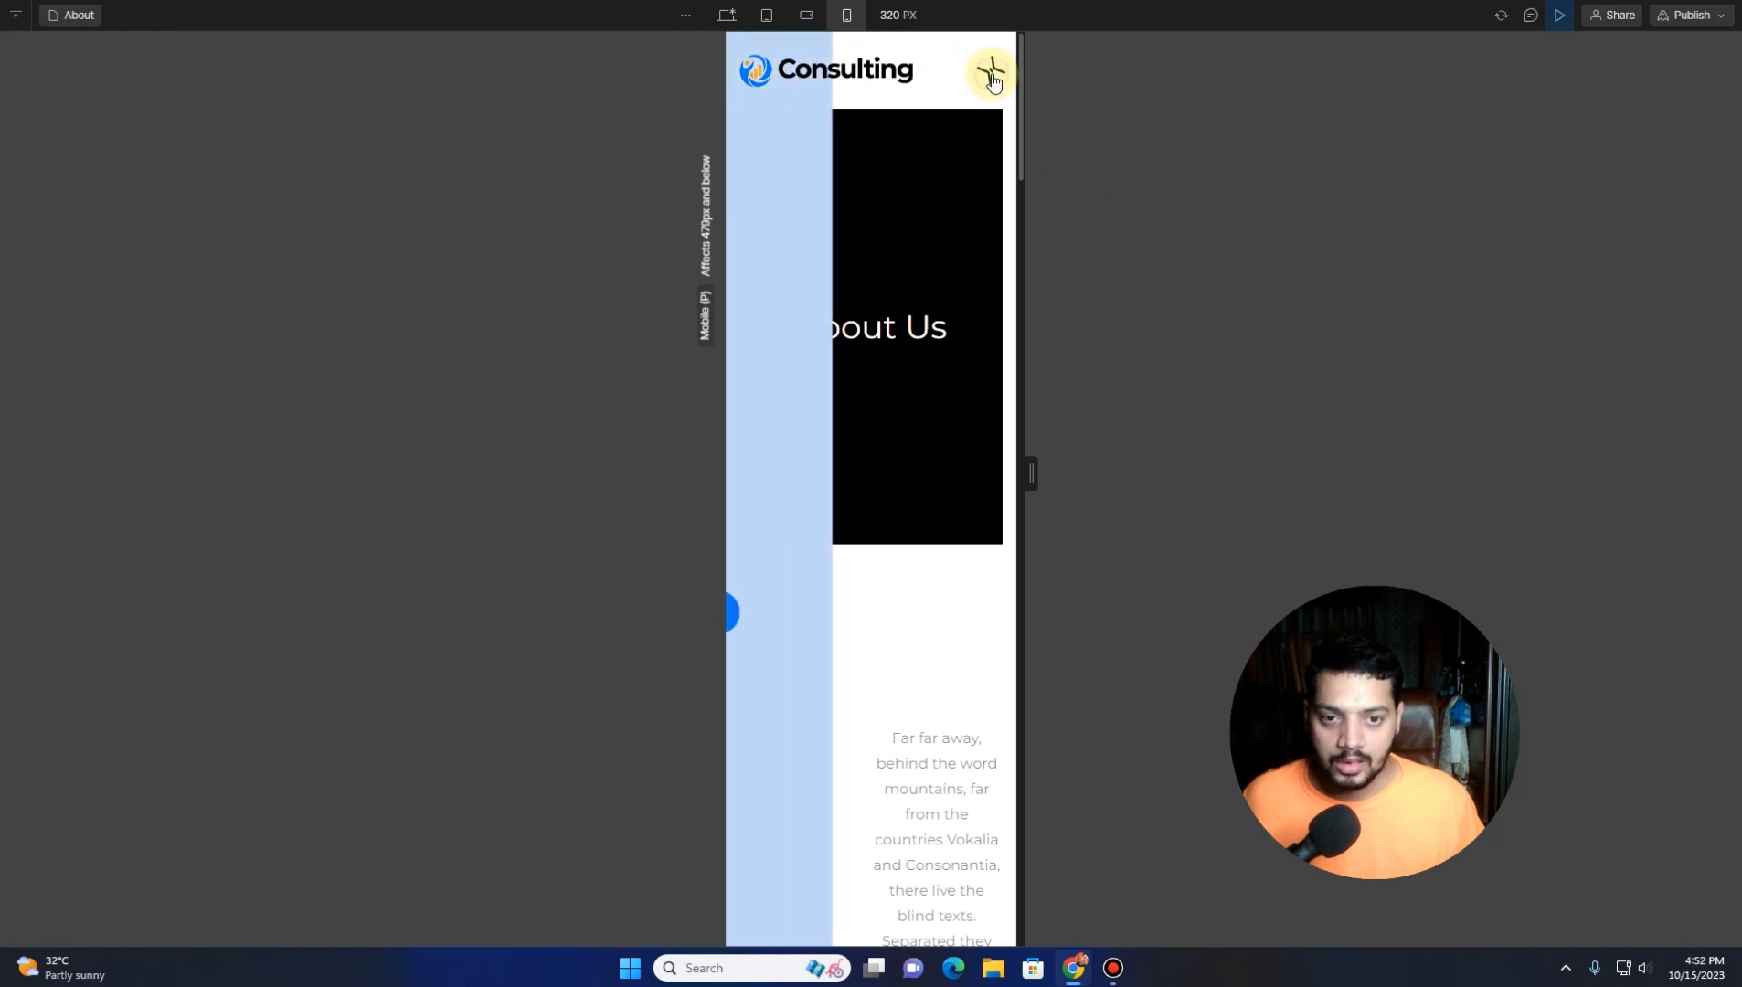
pyautogui.click(993, 82)
pyautogui.click(994, 83)
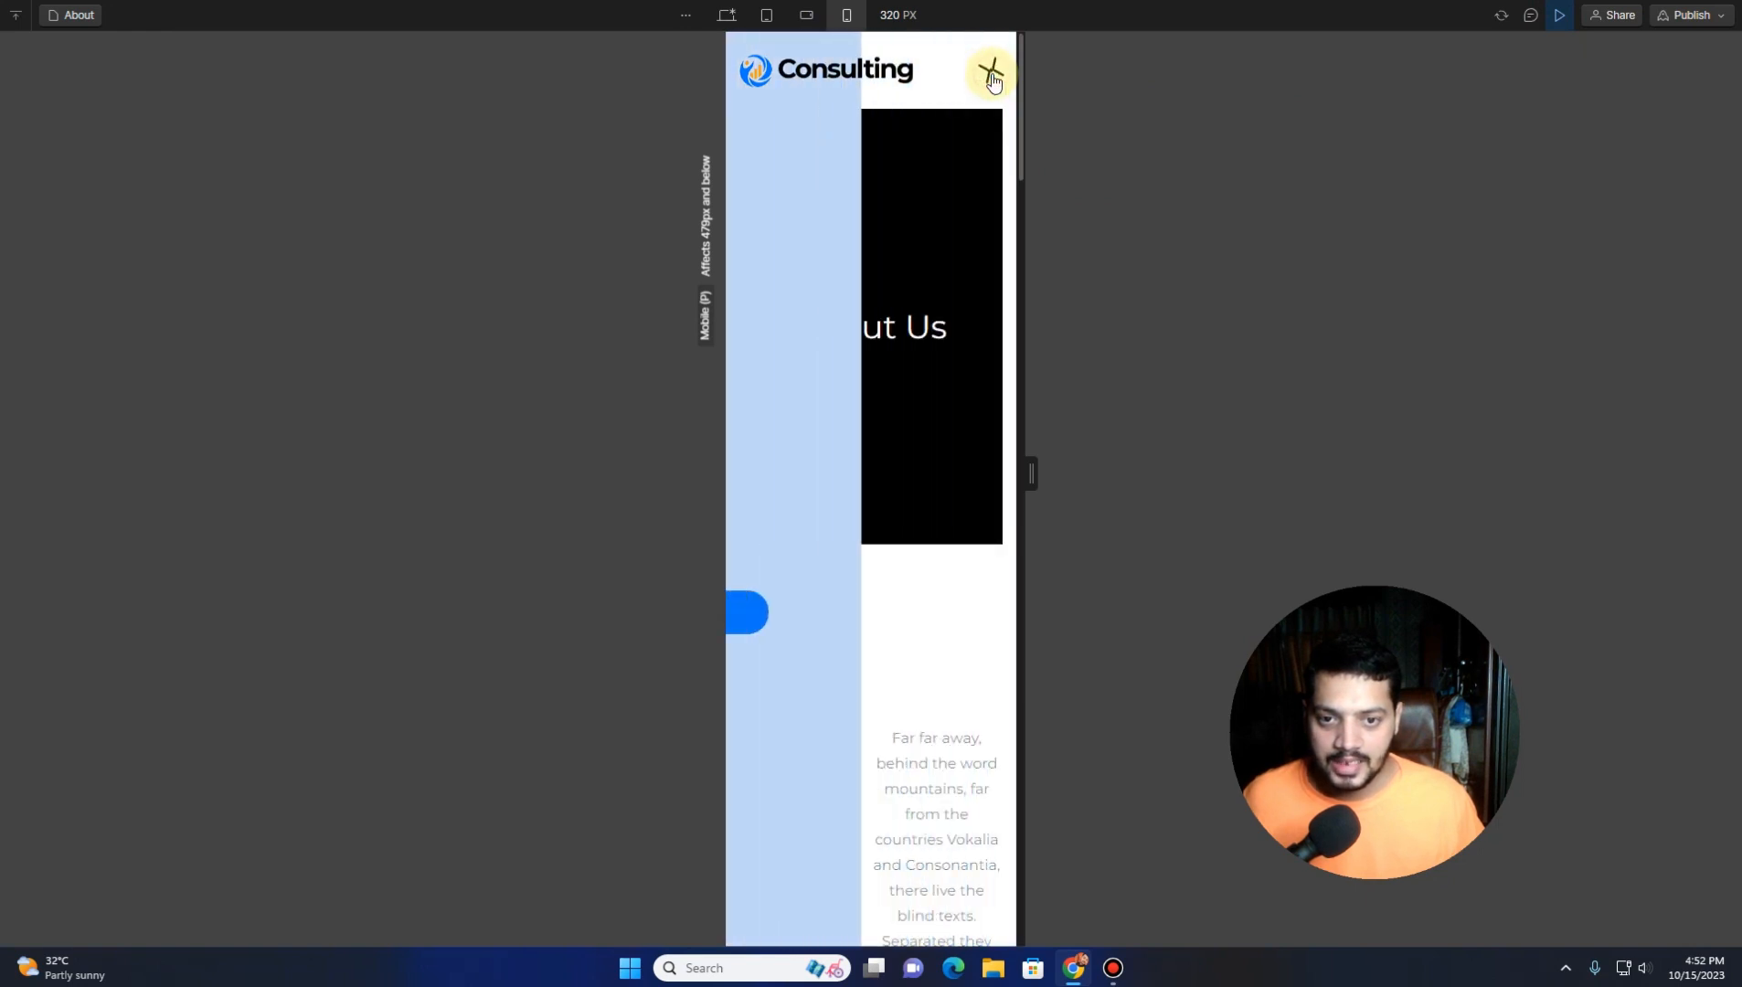
pyautogui.click(993, 80)
# Check the header in the mobile landscape, tablet and desktop previews, and look through the page at desktop width
pyautogui.click(808, 16)
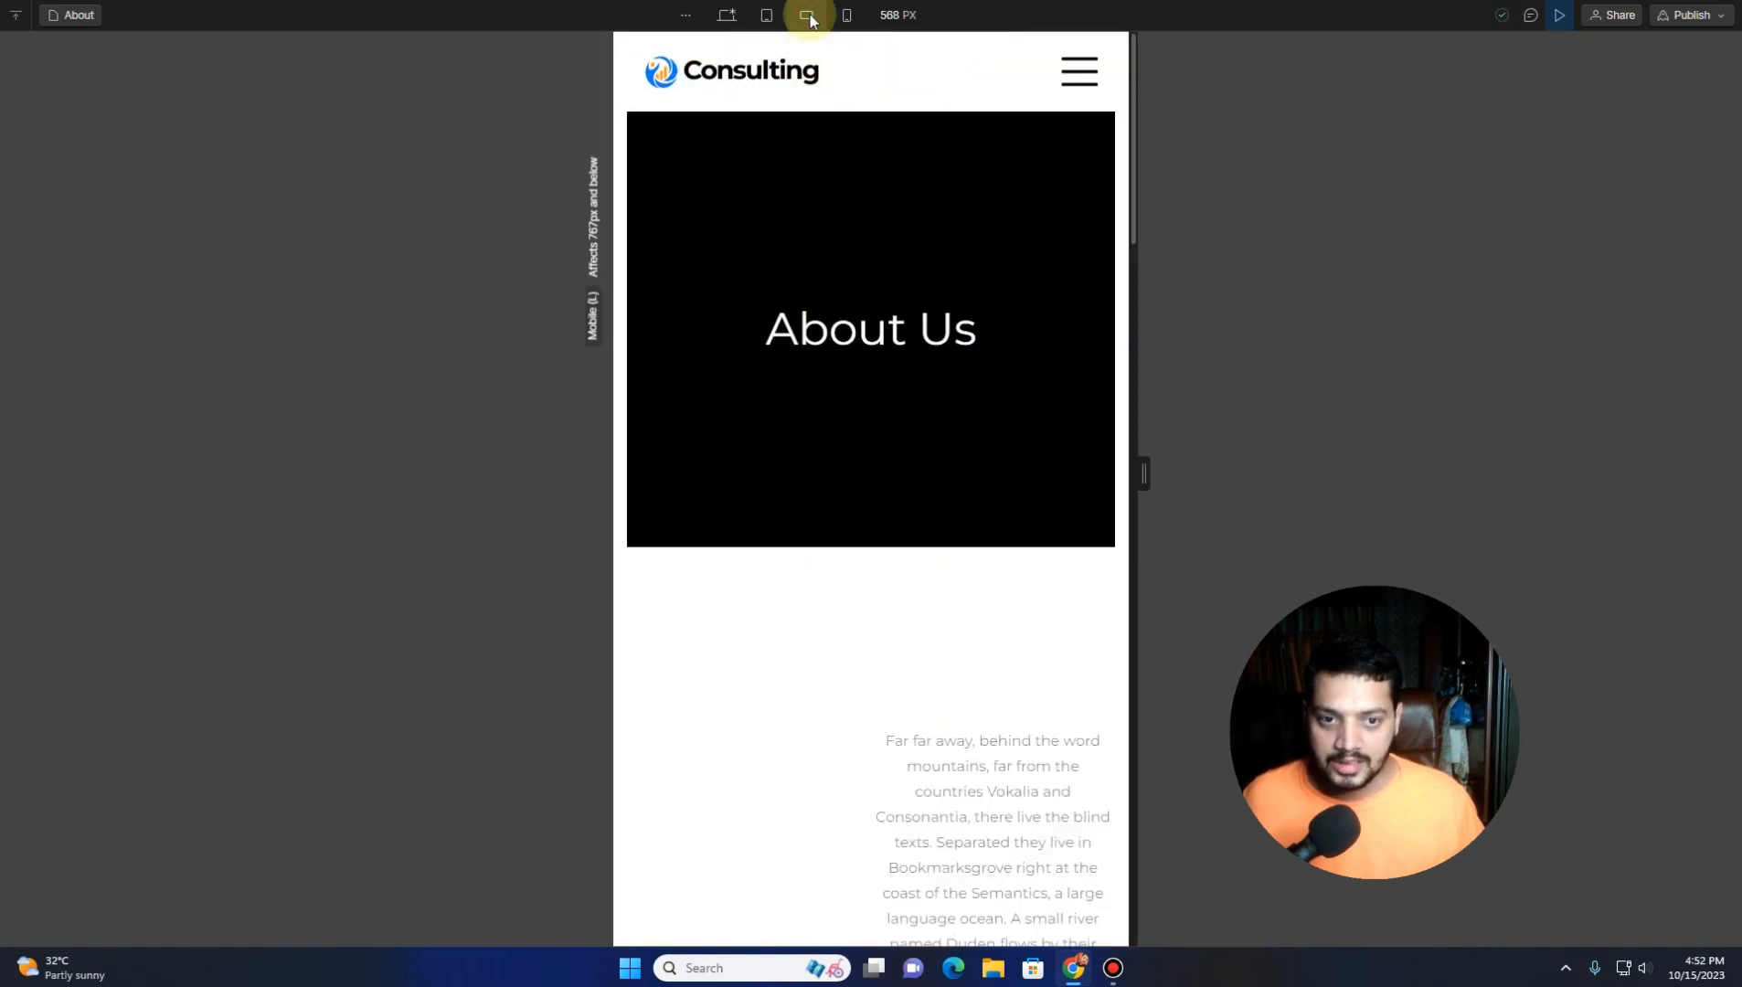
pyautogui.click(765, 18)
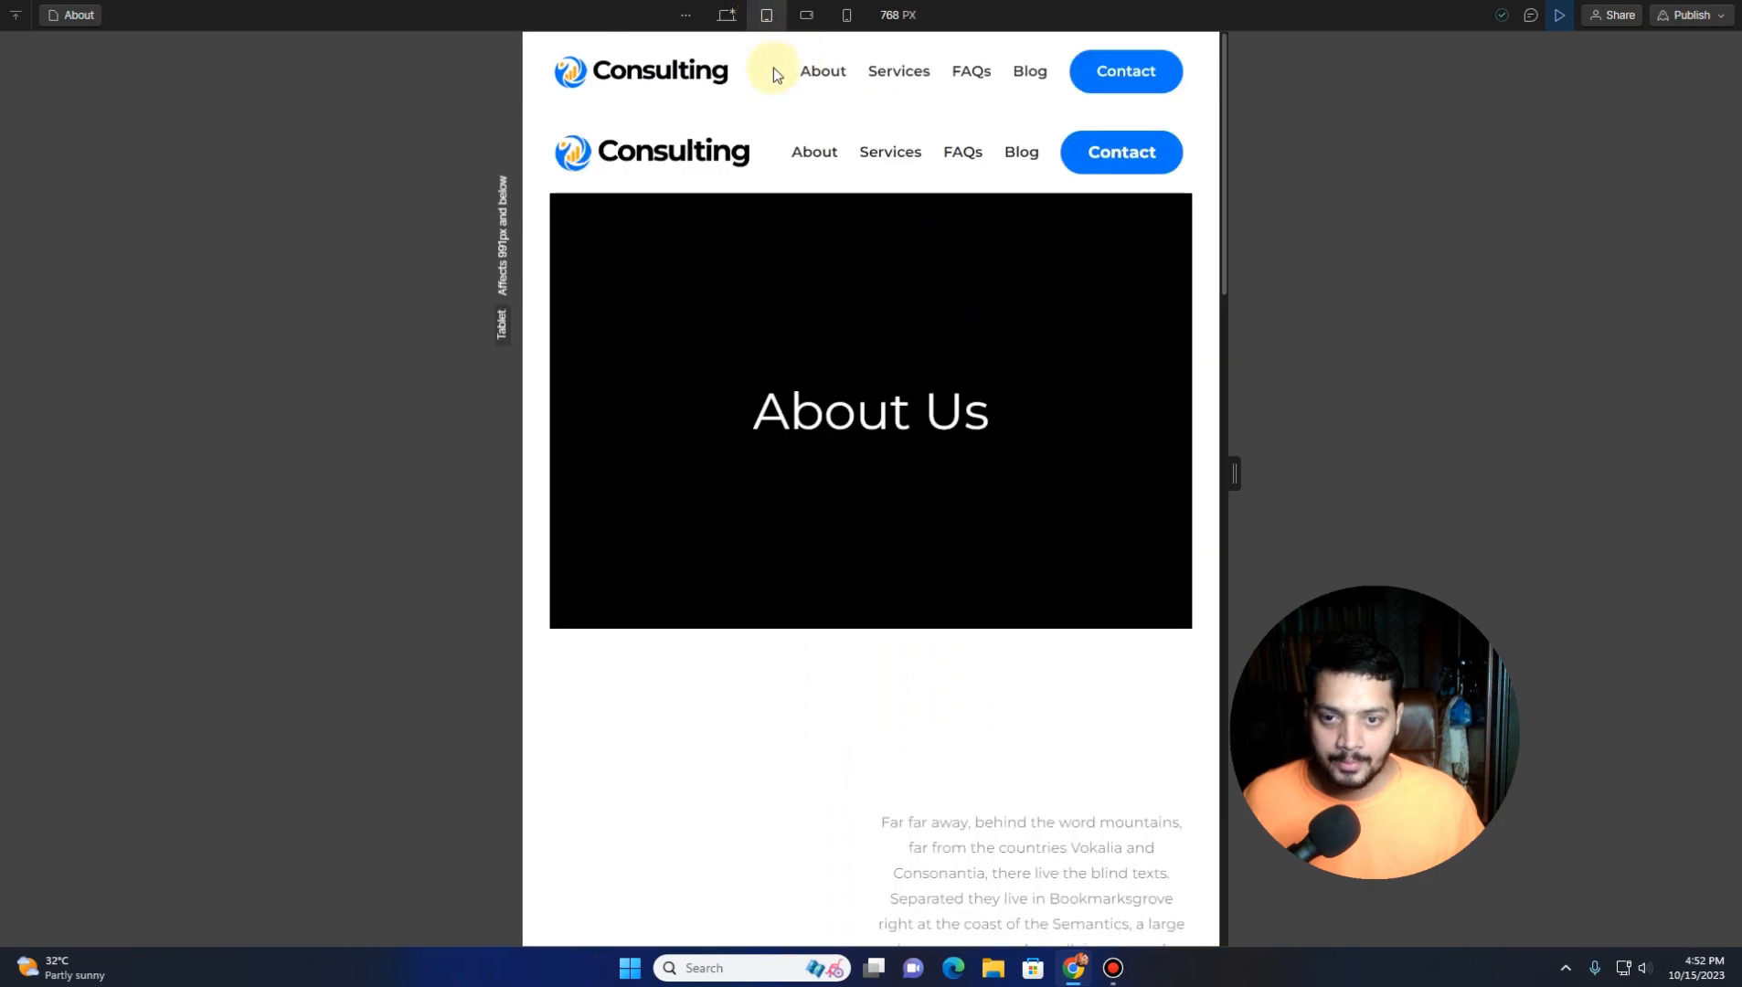
pyautogui.click(726, 16)
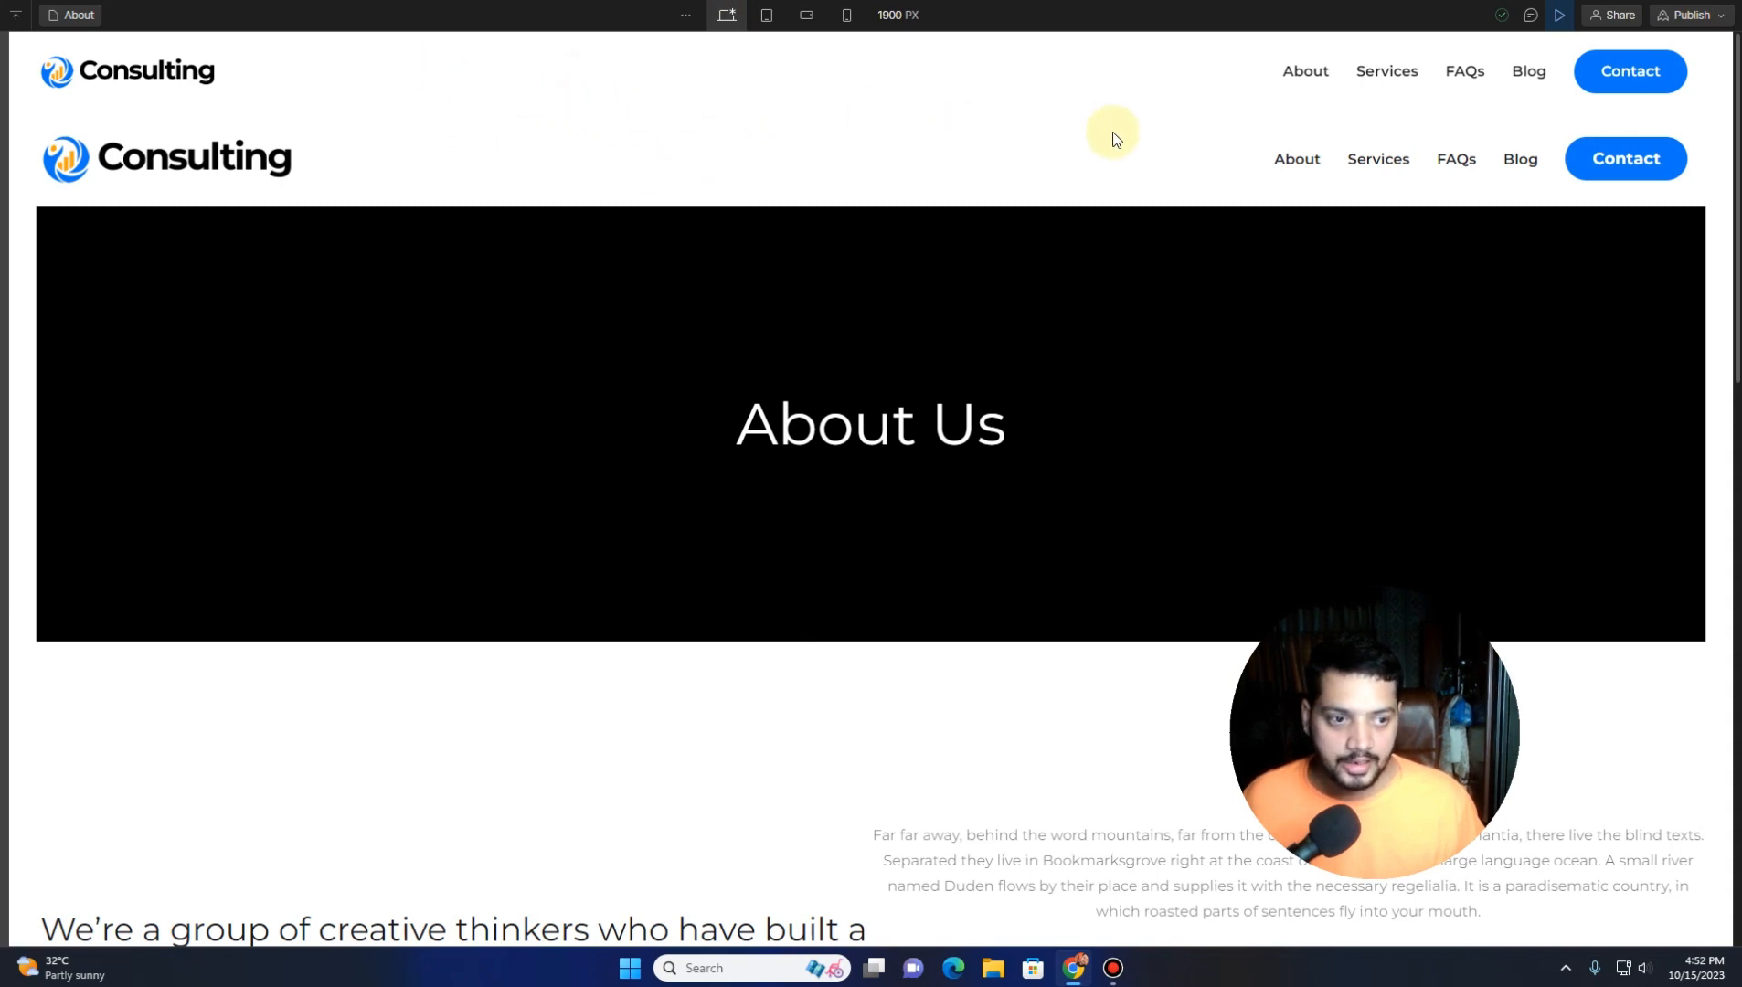
pyautogui.scroll(-7, 1094, 138)
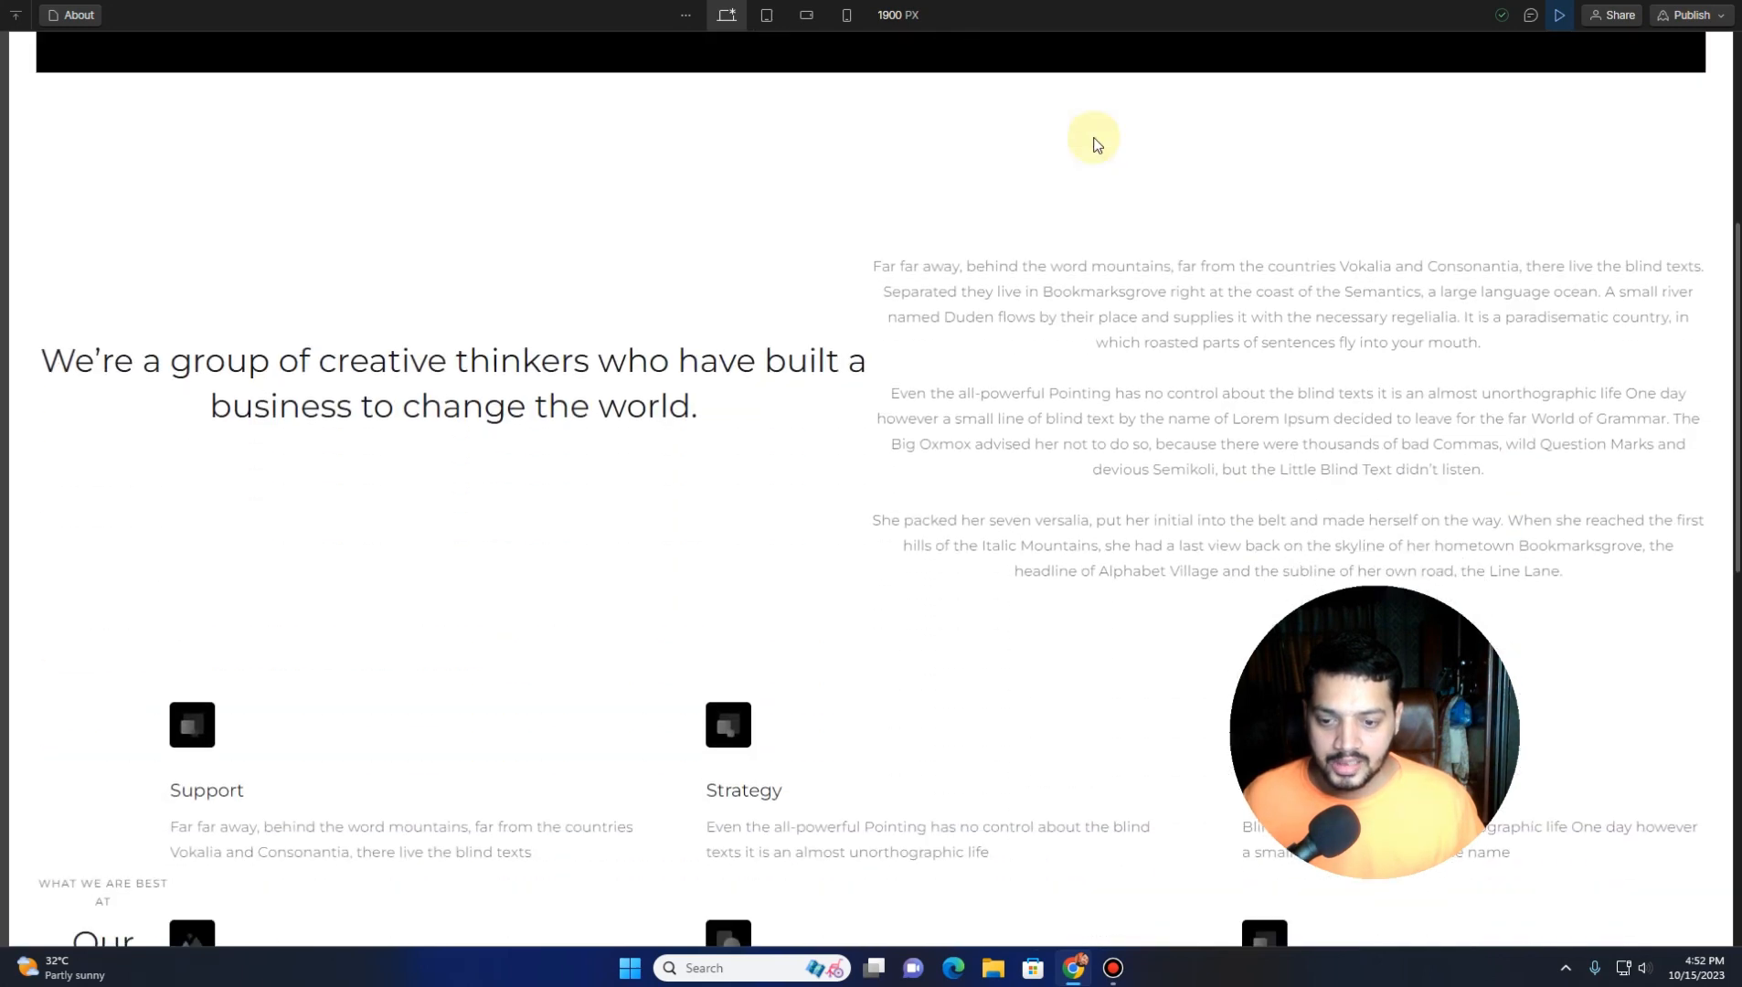
pyautogui.scroll(7, 1094, 138)
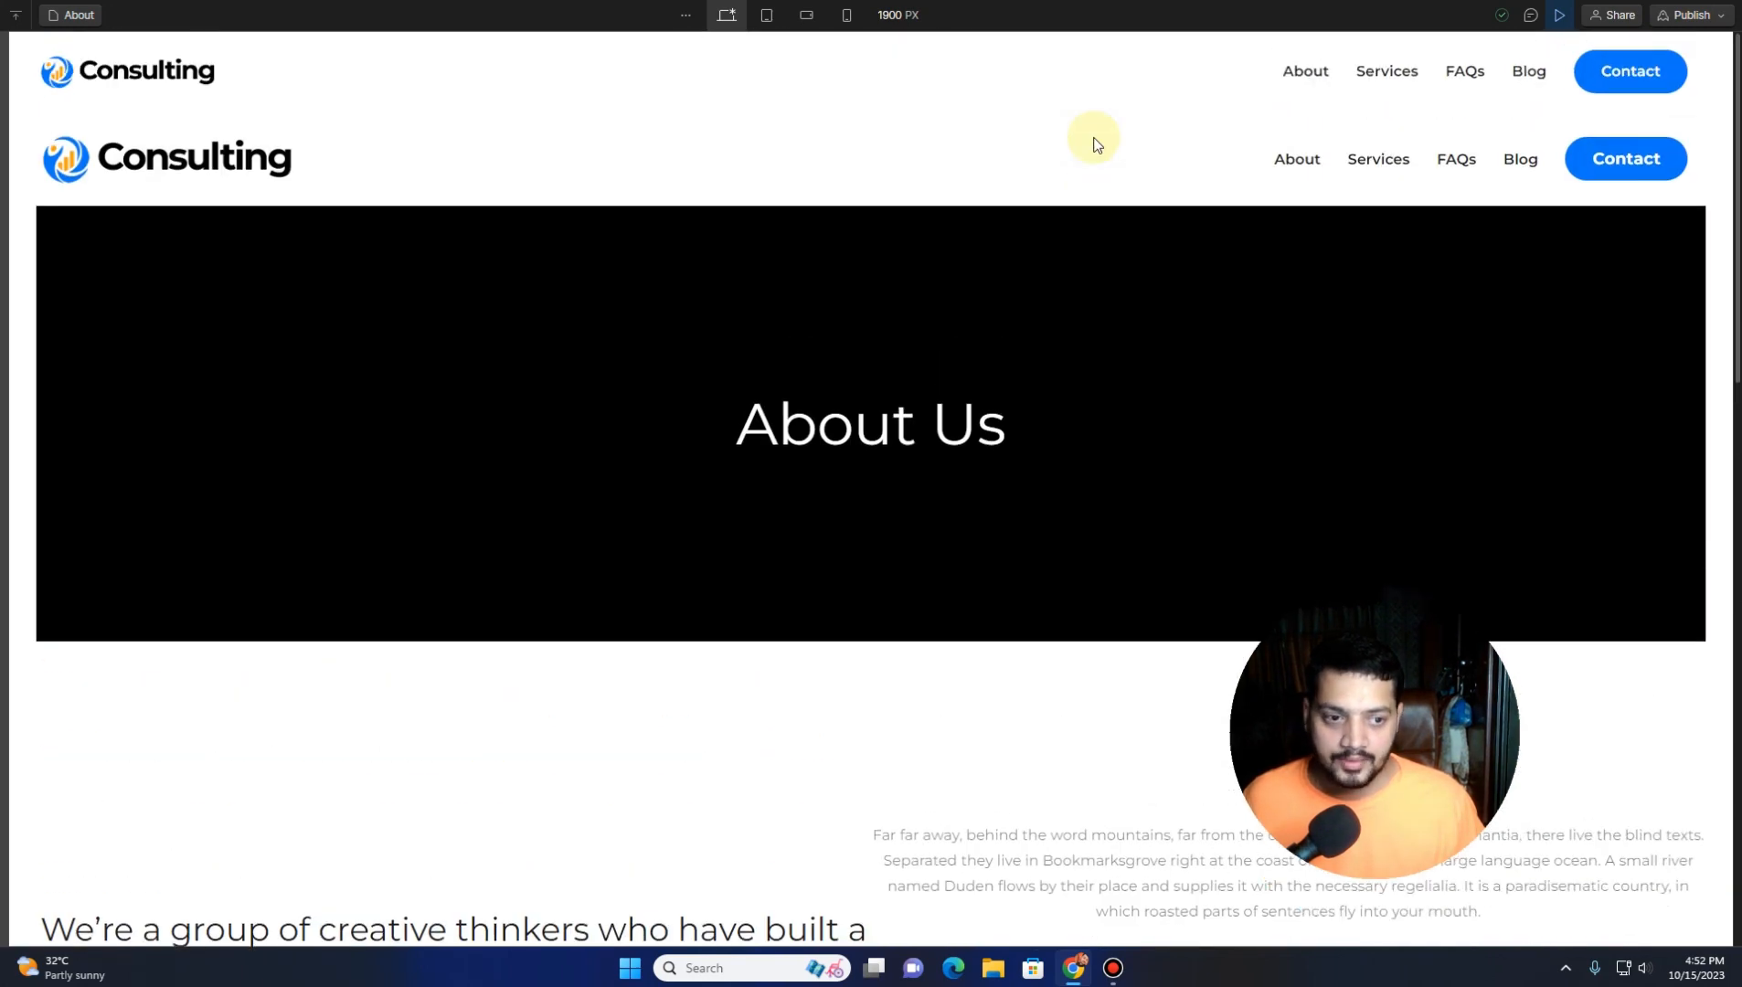